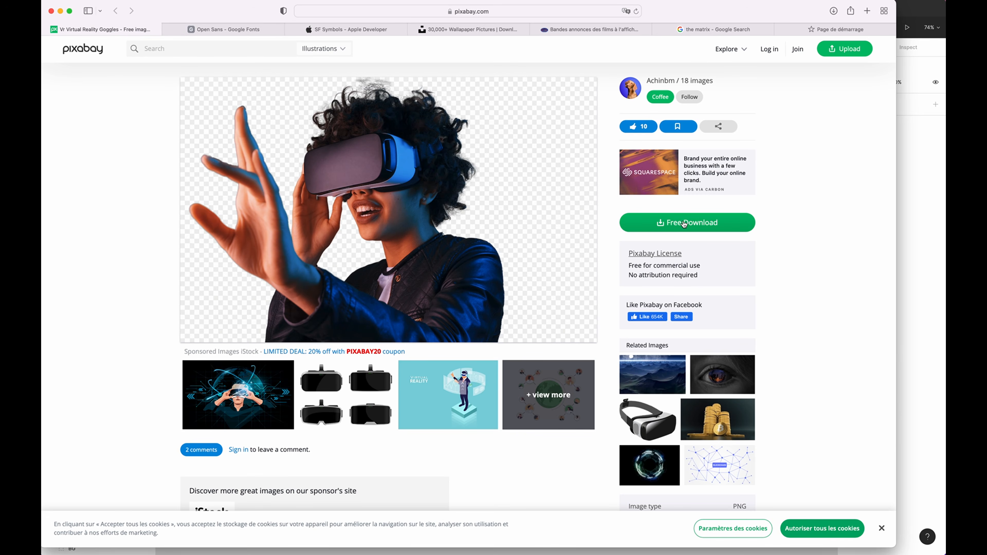
- Review the Open Sans font page and the SF Symbols page in the browser
key(ctrl+Tab)
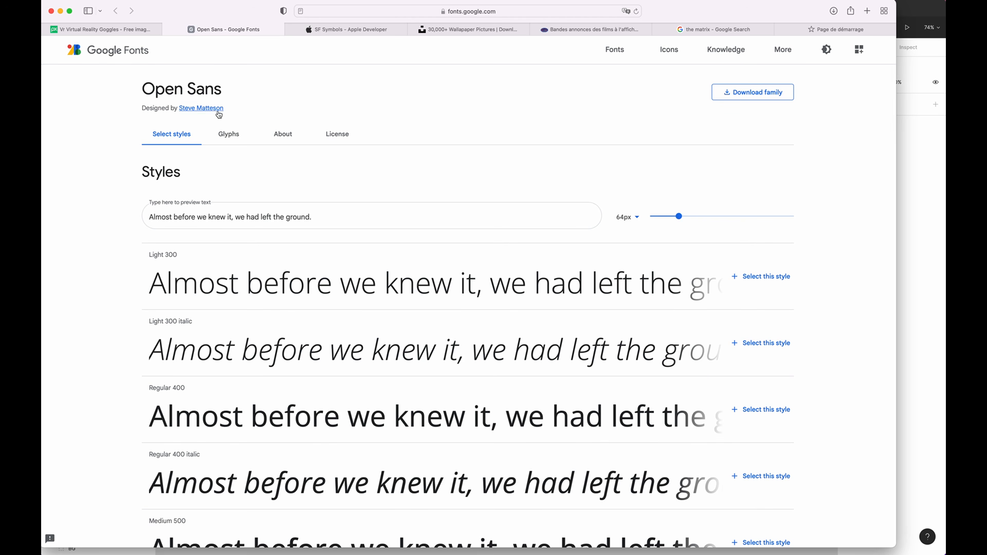
click(372, 30)
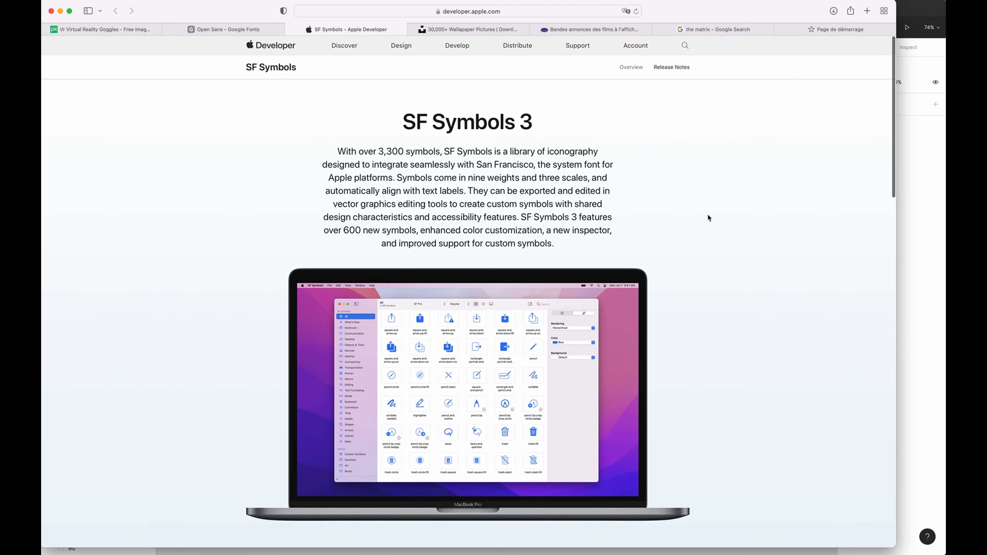
scroll(708, 215, down, 5)
scroll(708, 216, up, 5)
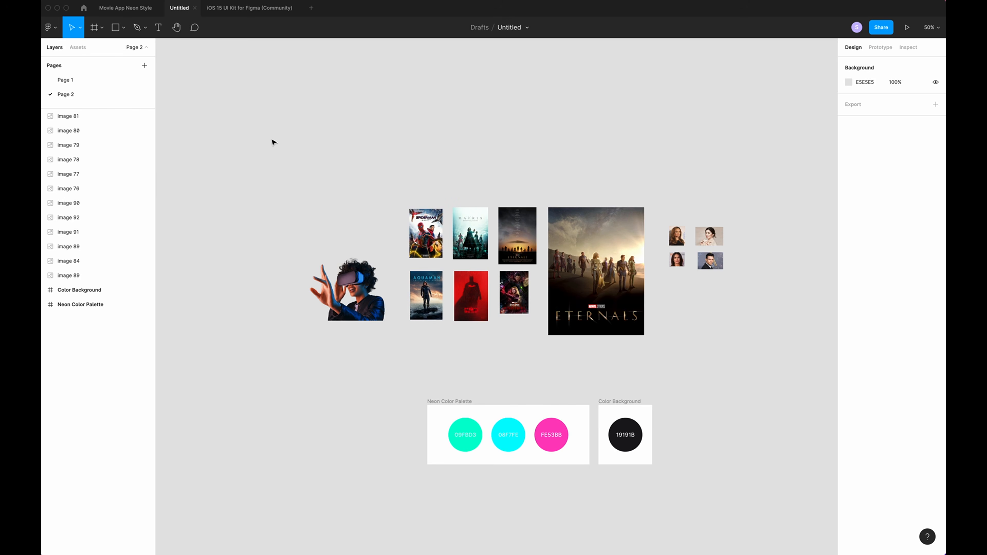
- Move all the poster, portrait and VR images from Page 2 to a new page named Images
drag(256, 135, 699, 238)
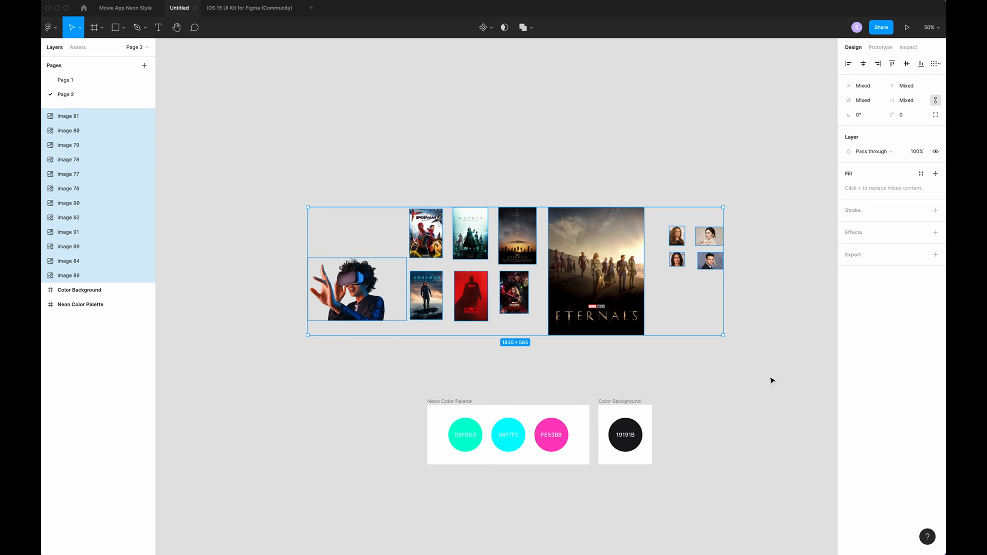
scroll(761, 377, up, 1)
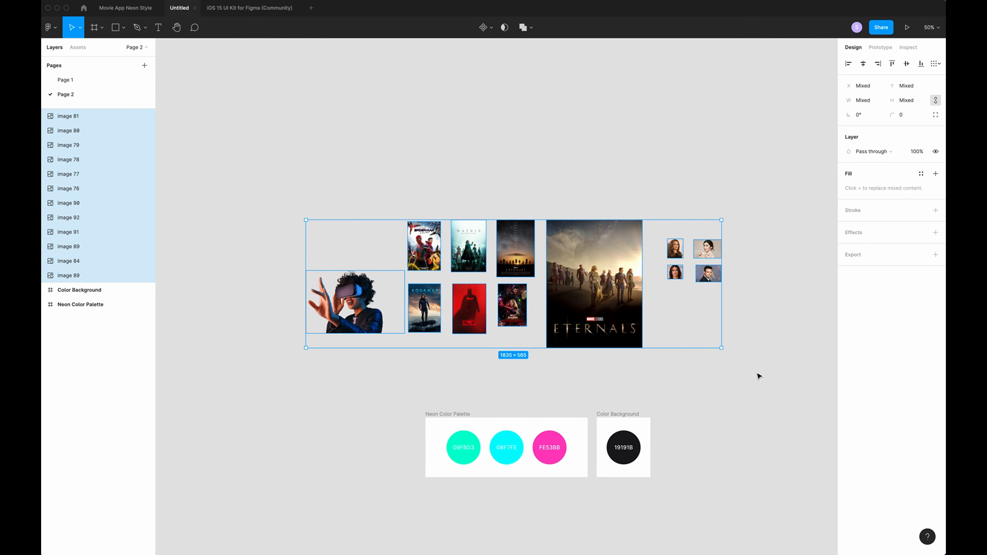
click(144, 65)
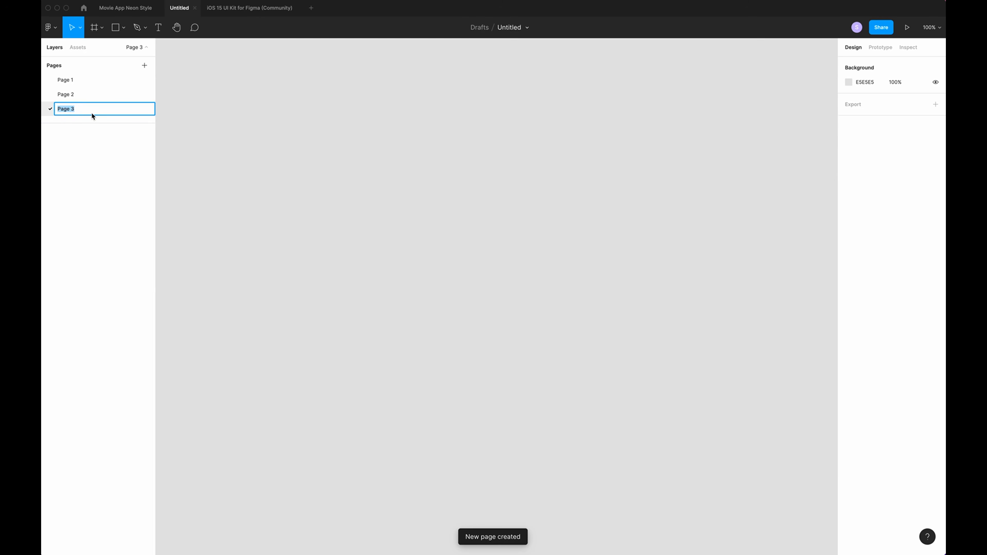
text(Images)
key(Return)
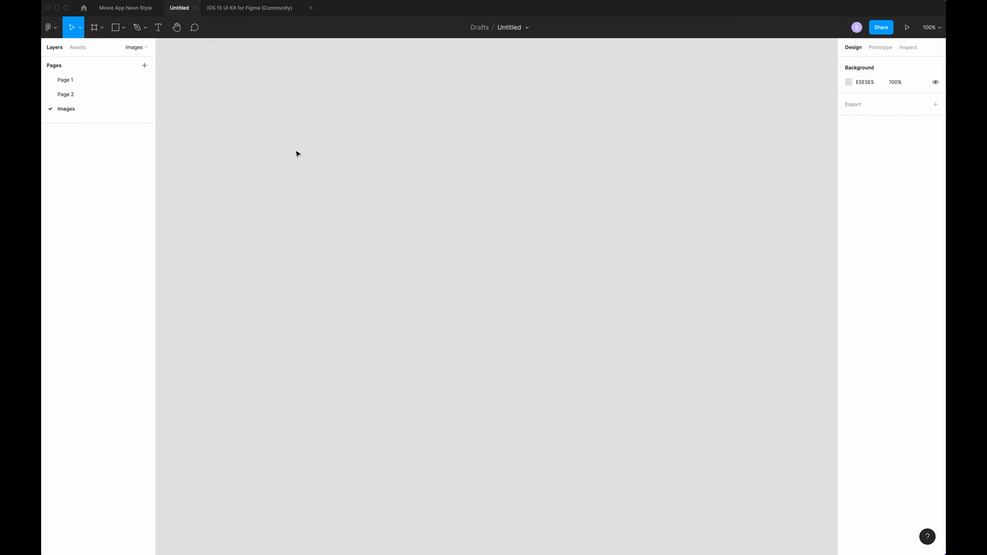
key(super+v)
key(Escape)
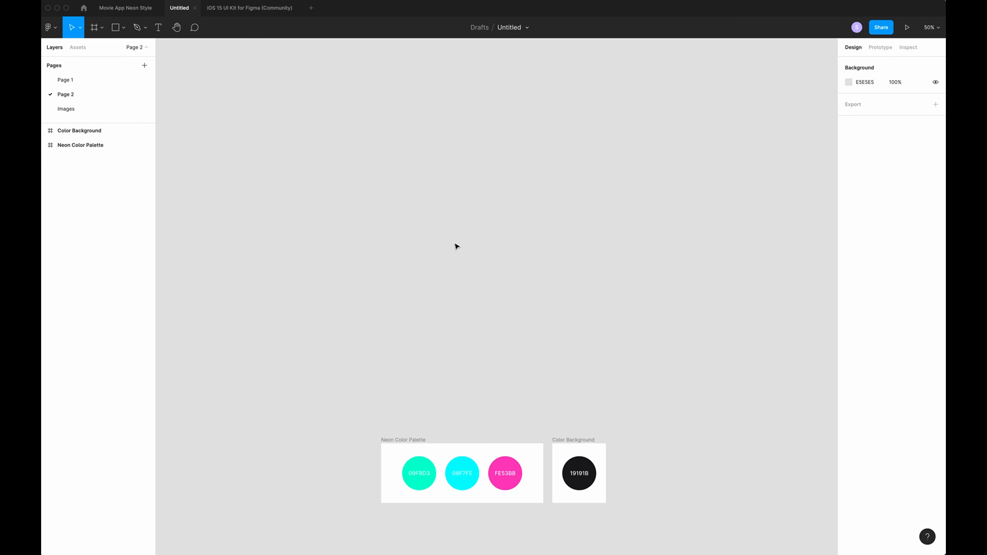
- Add an iPhone 13 / 13 Pro frame to Page 2 above the color palettes and set its corner radius to 50
key(f)
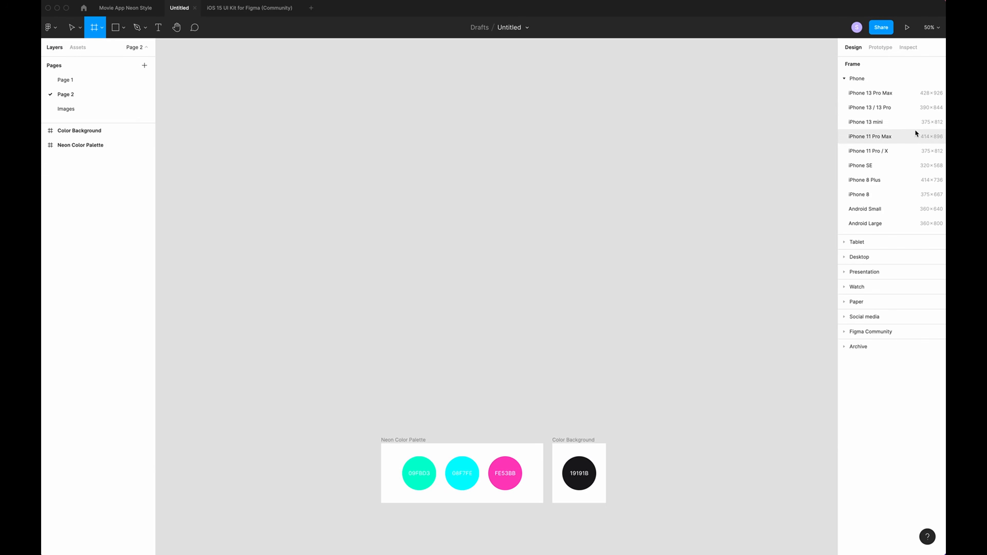
click(863, 108)
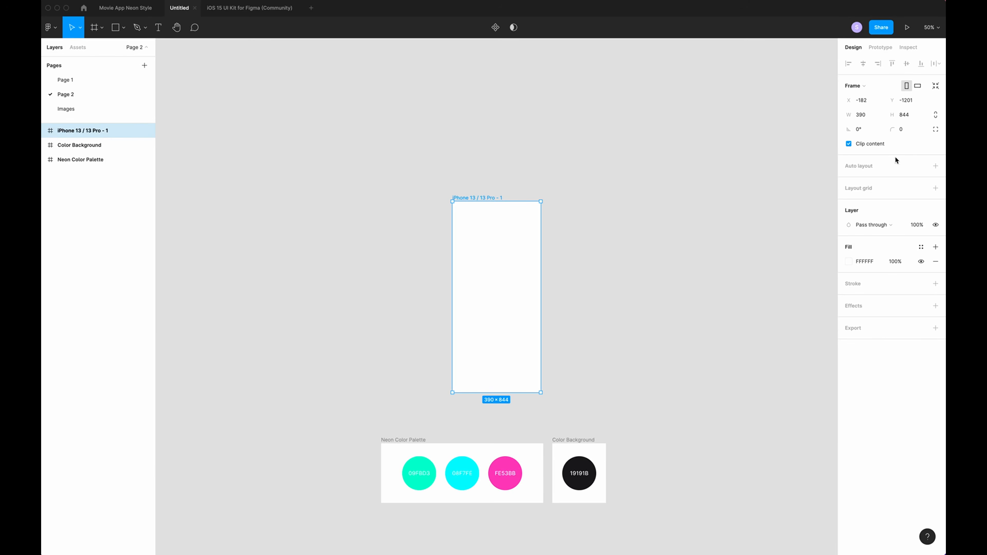
click(906, 129)
key(Return)
- Fill the phone frame with the dark color 19191B sampled from the Color Background swatch
key(i)
click(585, 467)
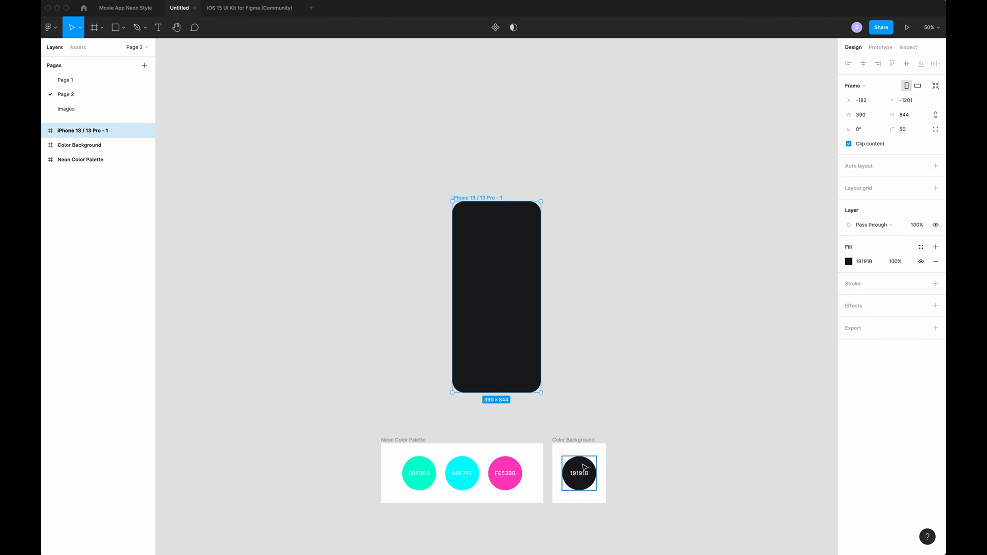
click(849, 262)
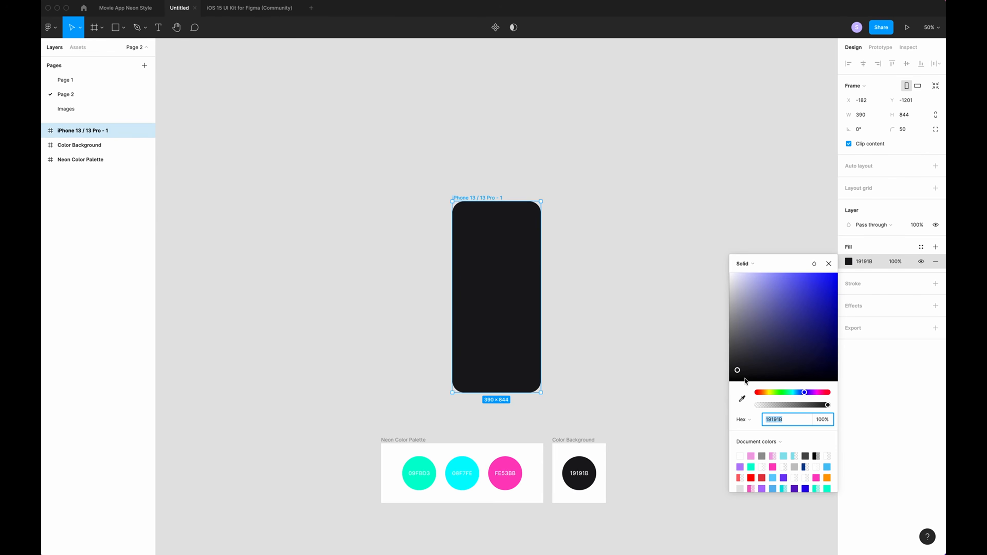
click(230, 85)
- Draw an ellipse about 247 × 215 overlapping the upper-left corner of the phone frame
key(o)
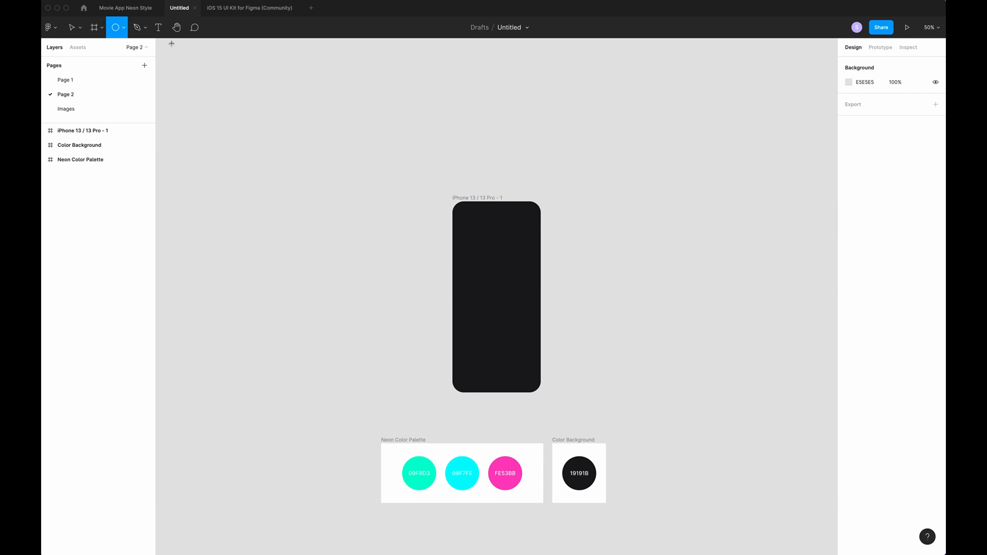
click(123, 28)
click(124, 80)
drag(441, 201, 497, 250)
- Set the ellipse's width and height to 166 to make it a circle
click(861, 100)
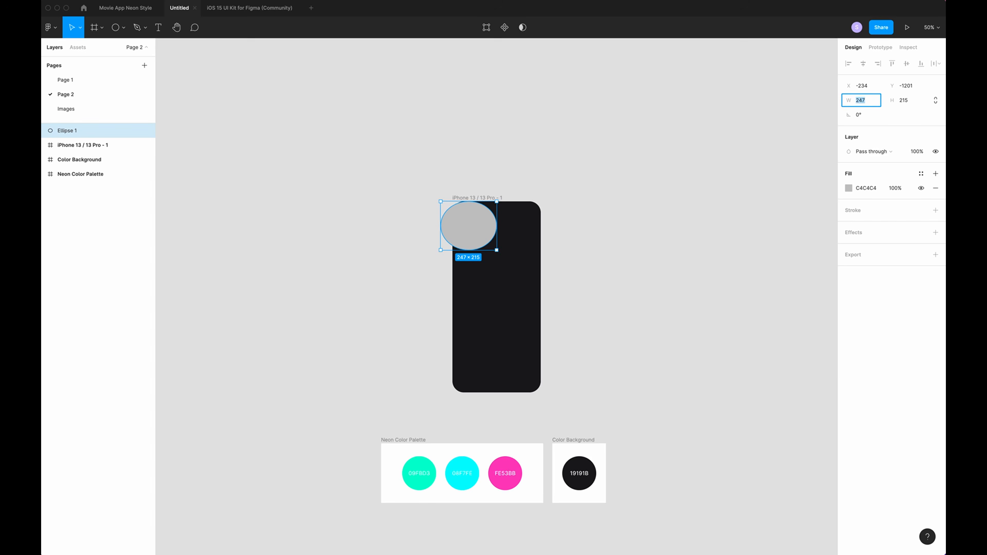
text(166)
click(898, 100)
text(166)
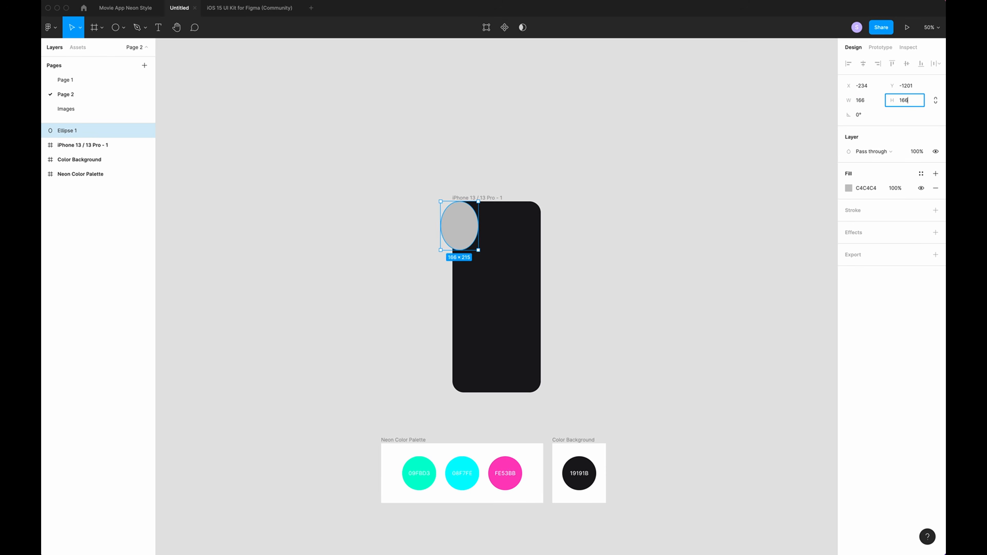
key(Return)
key(Escape)
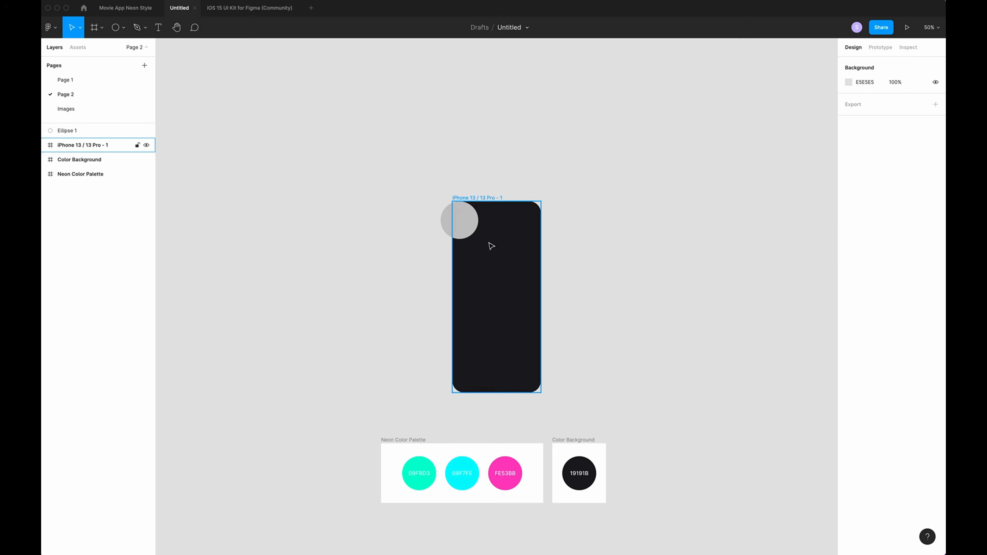
- Place a copy of the circle over the phone frame's right edge and resize it to 200 × 200
key(ctrl+v)
drag(462, 223, 533, 274)
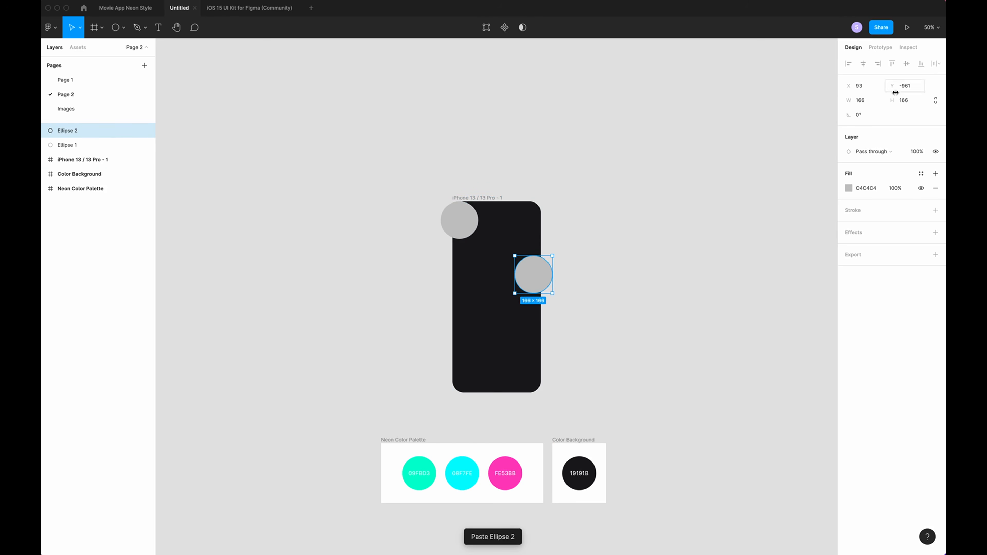
click(861, 100)
text(200)
key(Tab)
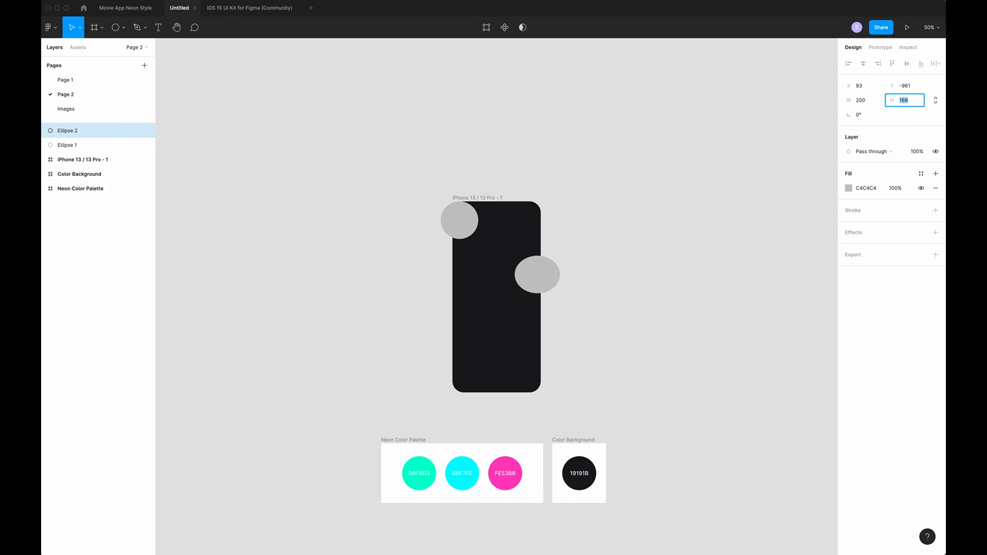
text(200)
key(Return)
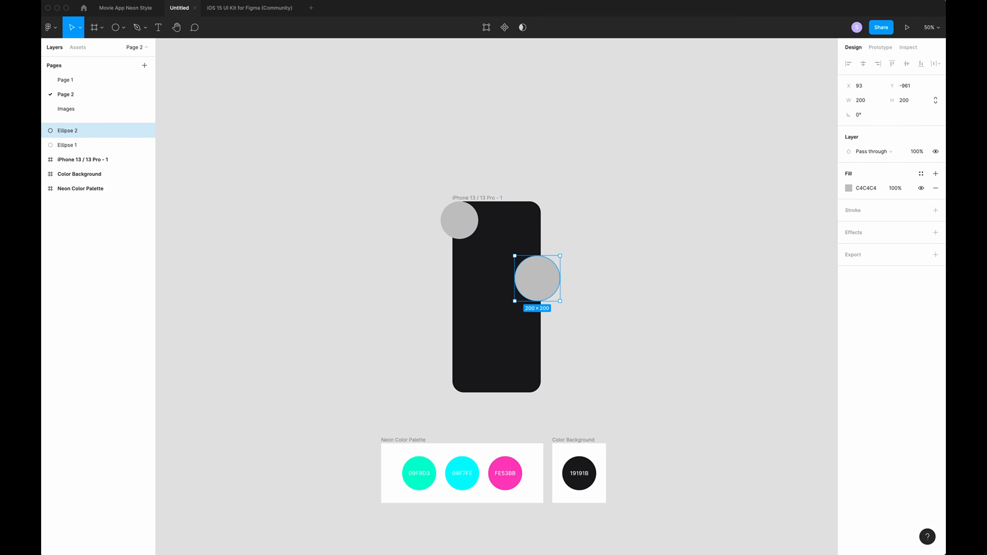
- Fill the upper-left circle with the pink FE53BB sampled from the Neon Color Palette
click(458, 221)
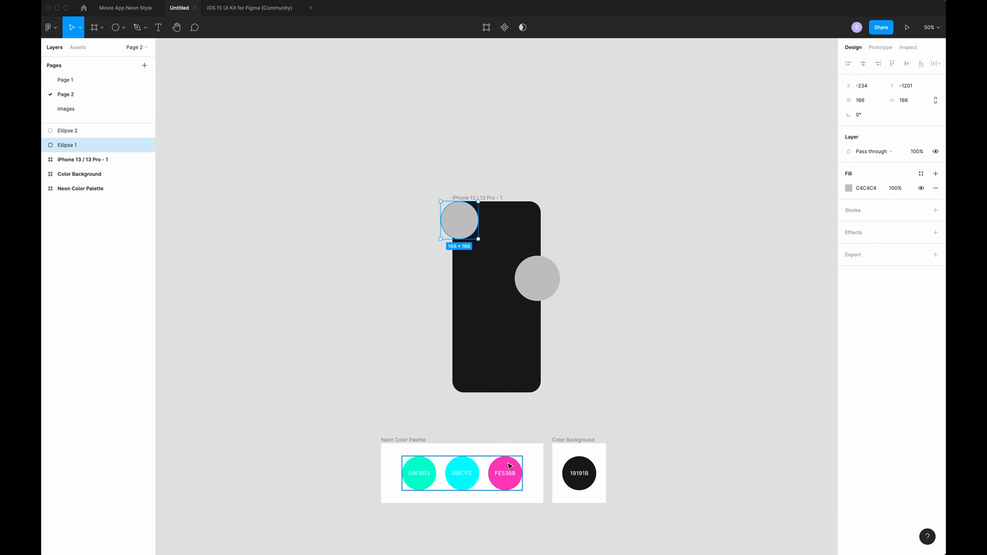
key(i)
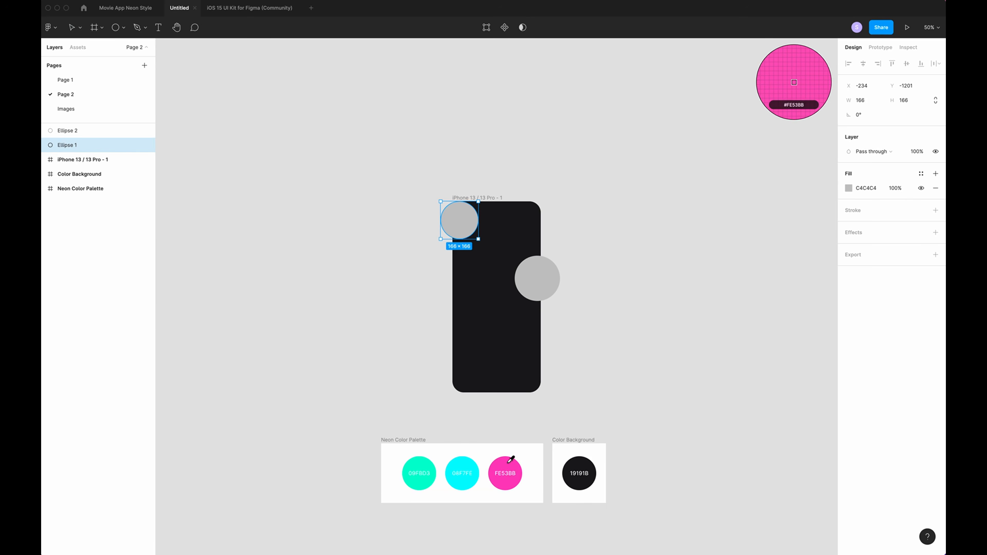
click(509, 460)
key(Escape)
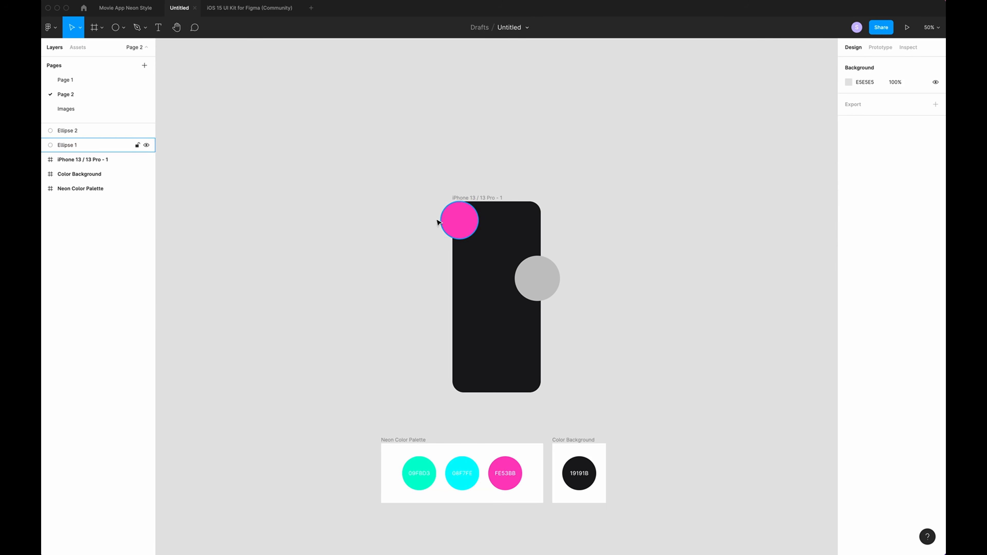
- Fill the larger circle on the frame's right edge with the green 09FBD3 from the Neon Color Palette
click(545, 279)
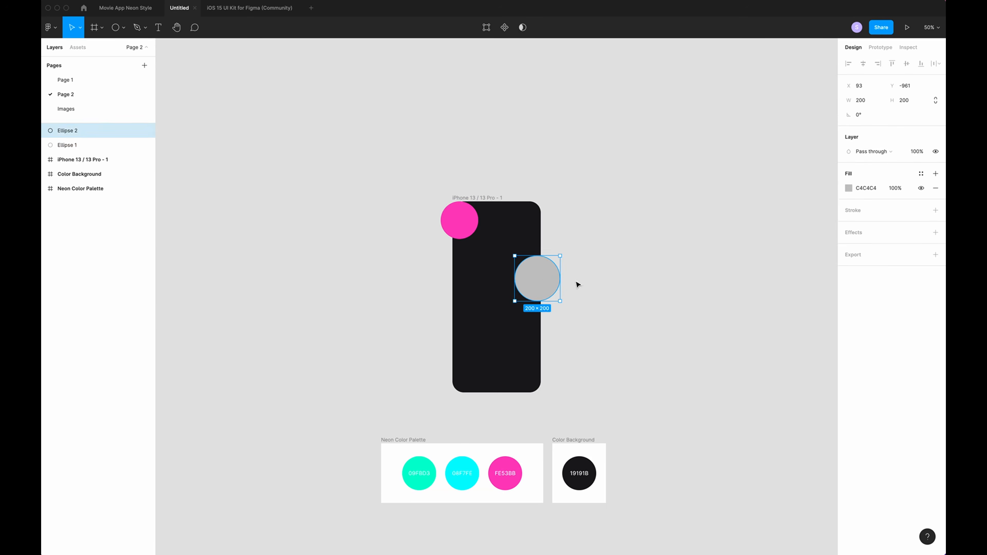
key(i)
click(417, 463)
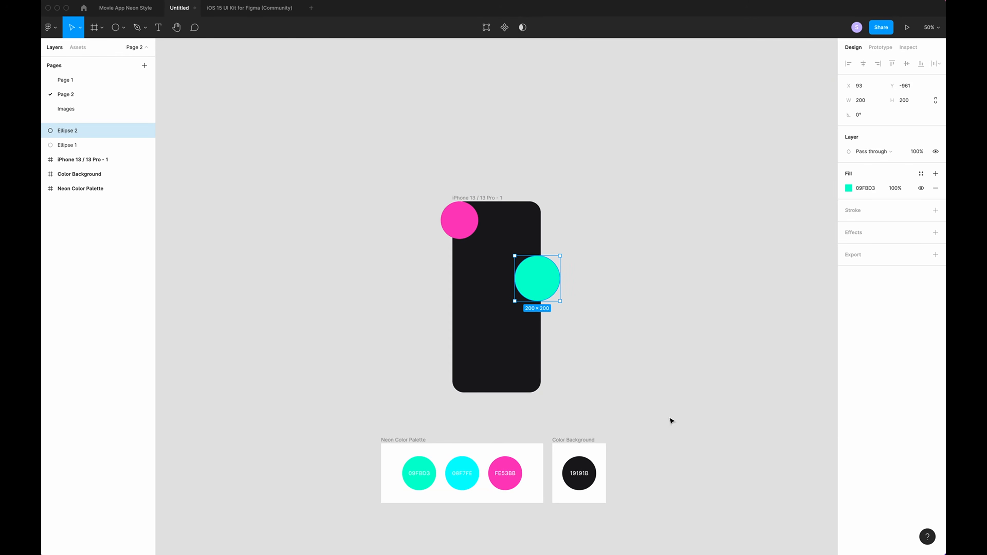
key(Escape)
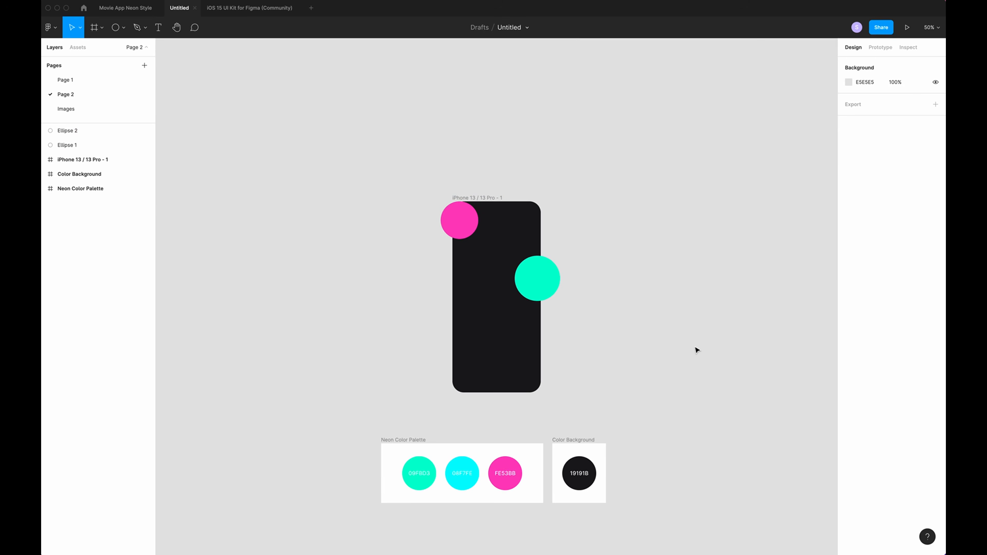
- Apply a layer blur of 200 to the pink circle
click(459, 220)
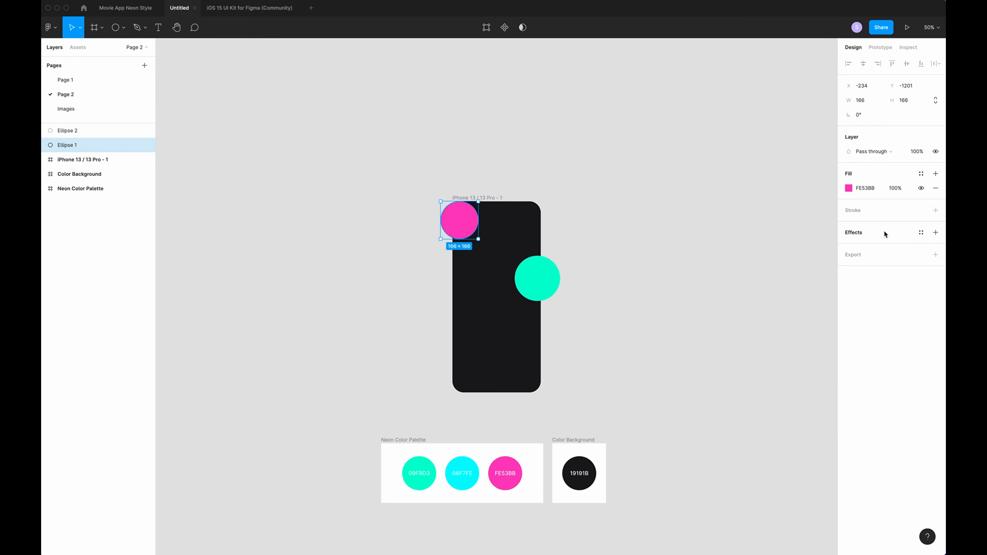
click(936, 232)
click(879, 247)
click(885, 258)
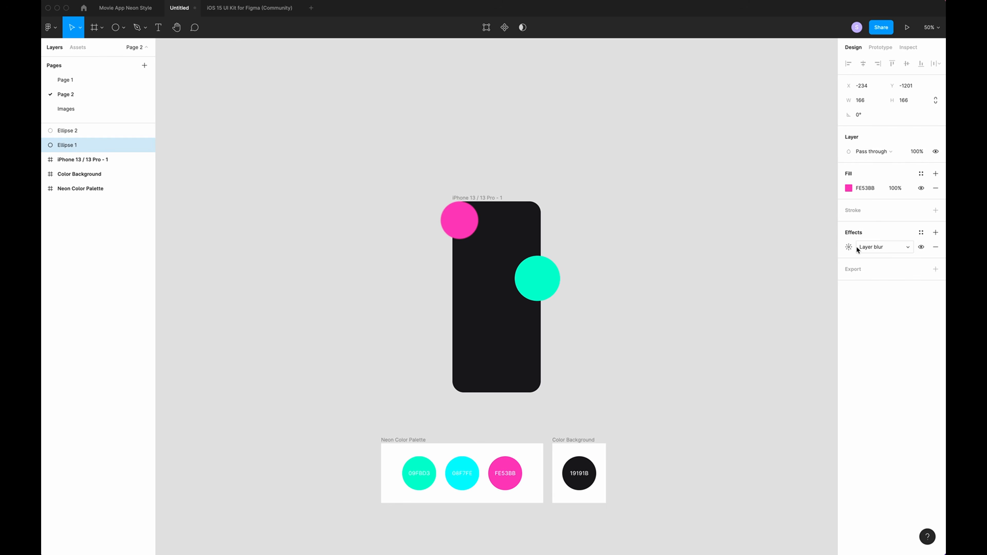
click(848, 247)
text(200)
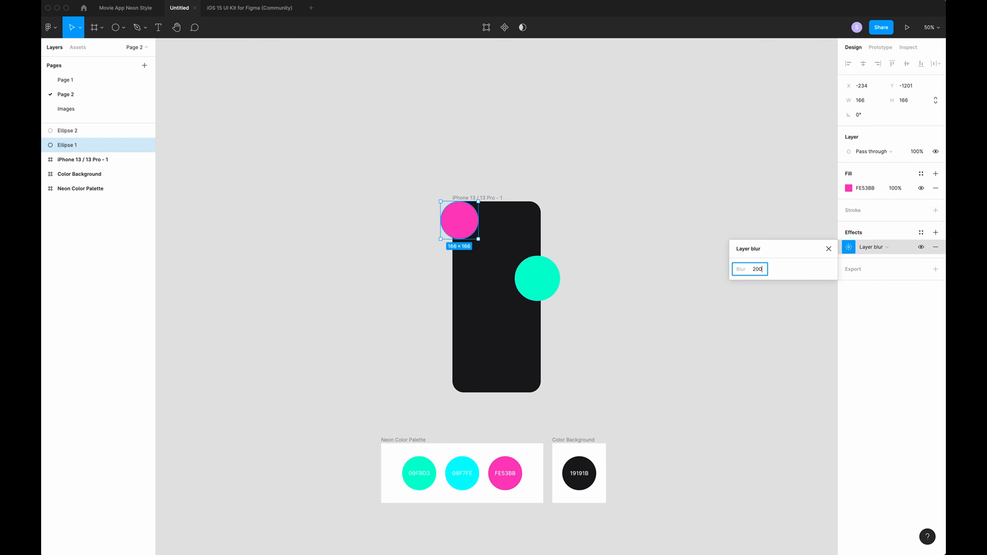
key(Return)
click(589, 274)
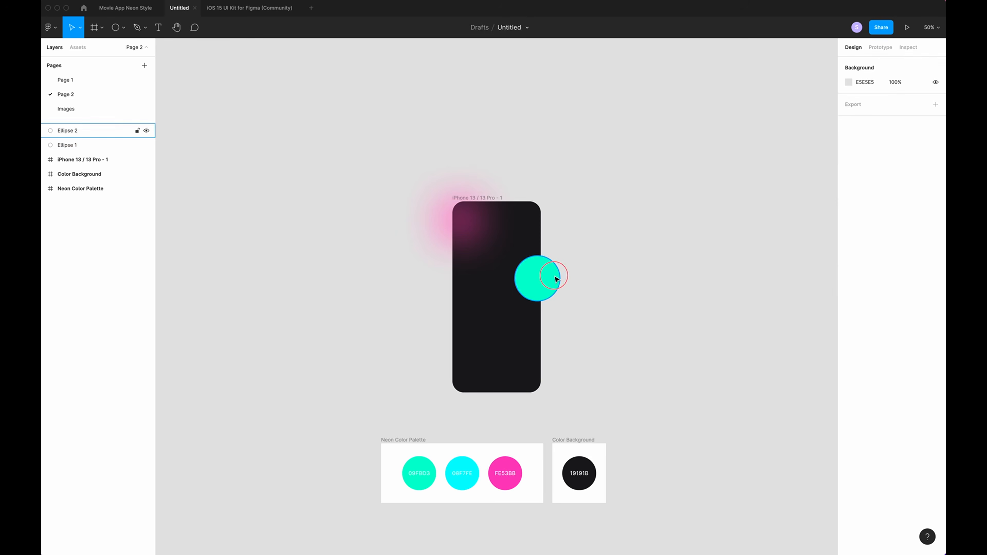
- Apply a layer blur of 200 to the green circle
click(555, 276)
click(936, 232)
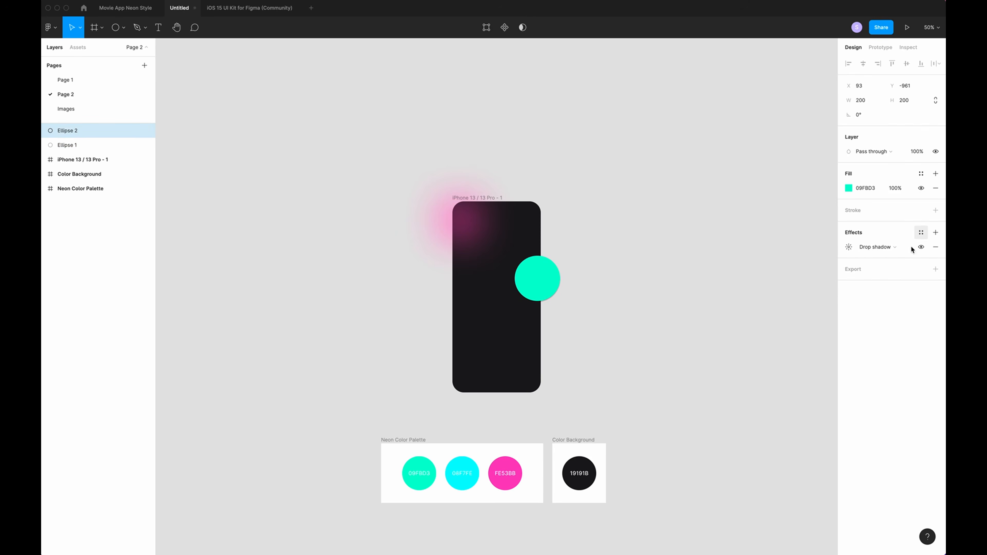
click(877, 248)
click(879, 256)
click(849, 247)
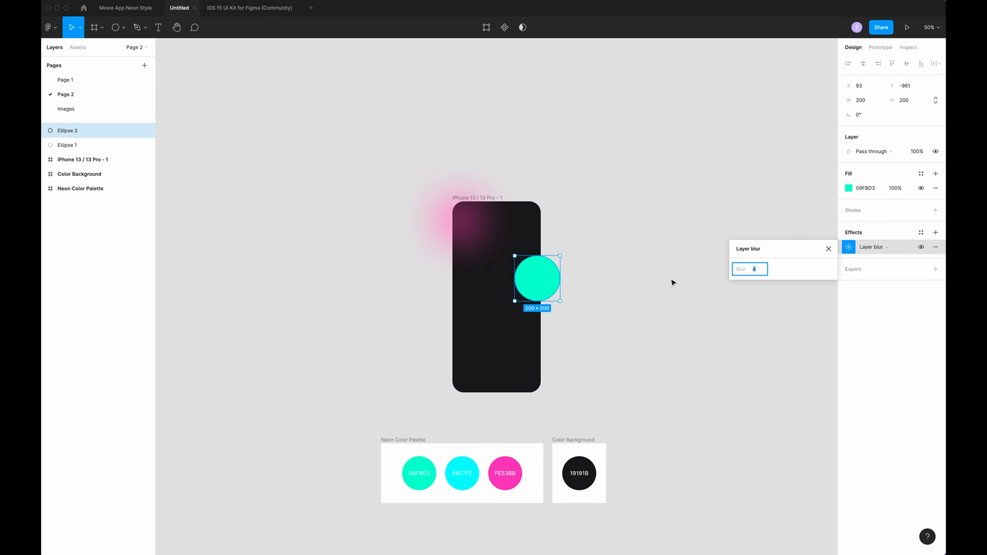
text(200)
key(Return)
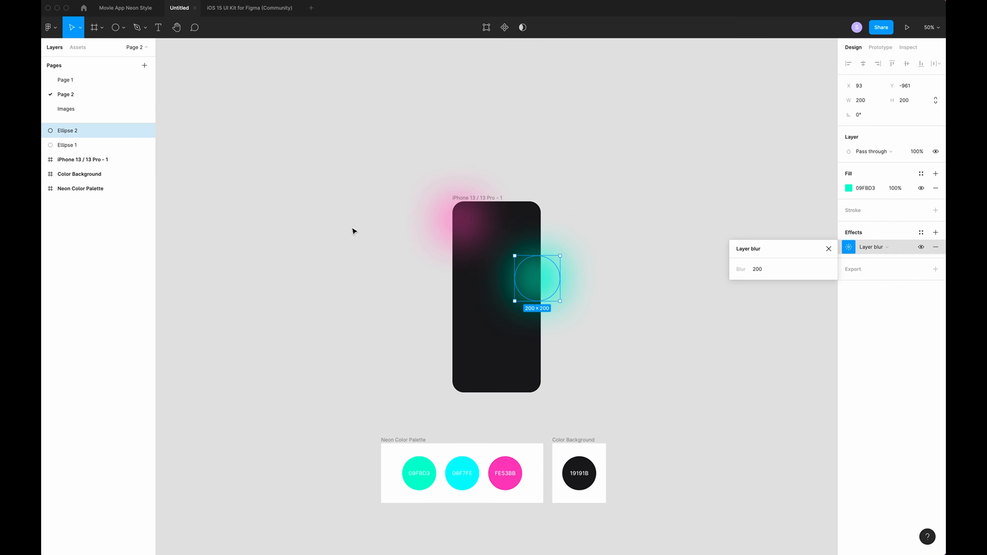
click(353, 229)
- Group the two blurred circles, Ellipse 1 and Ellipse 2, into one group
click(73, 130)
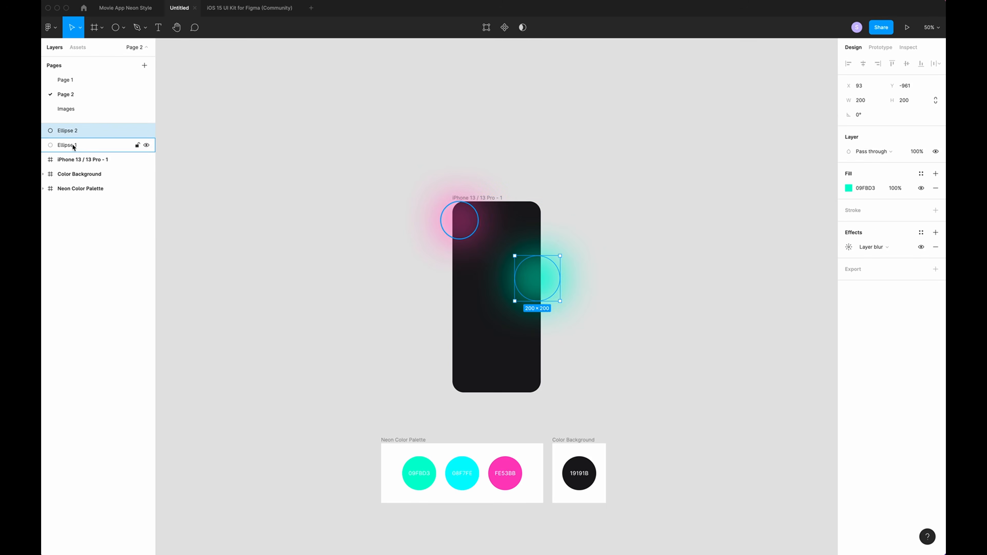
shift+click(72, 143)
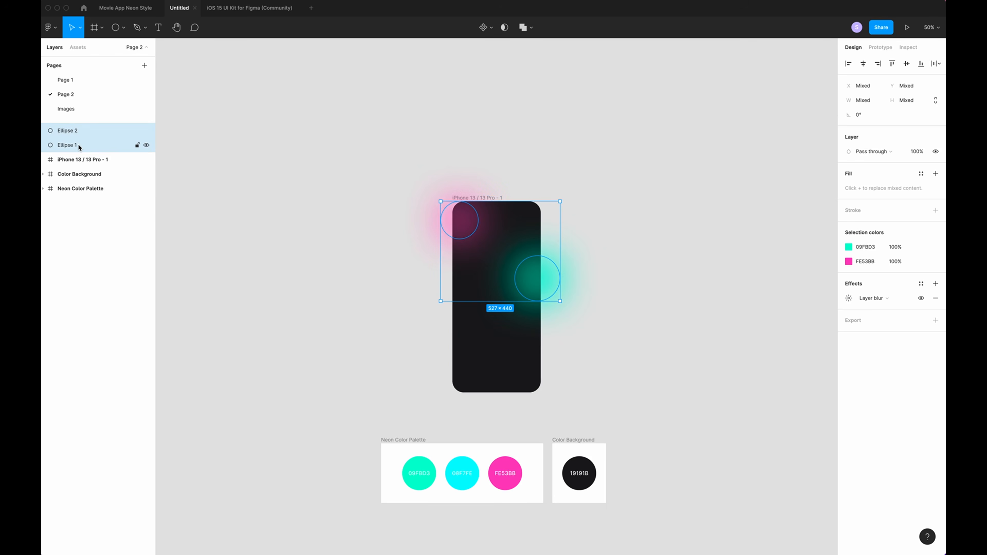
key(super+g)
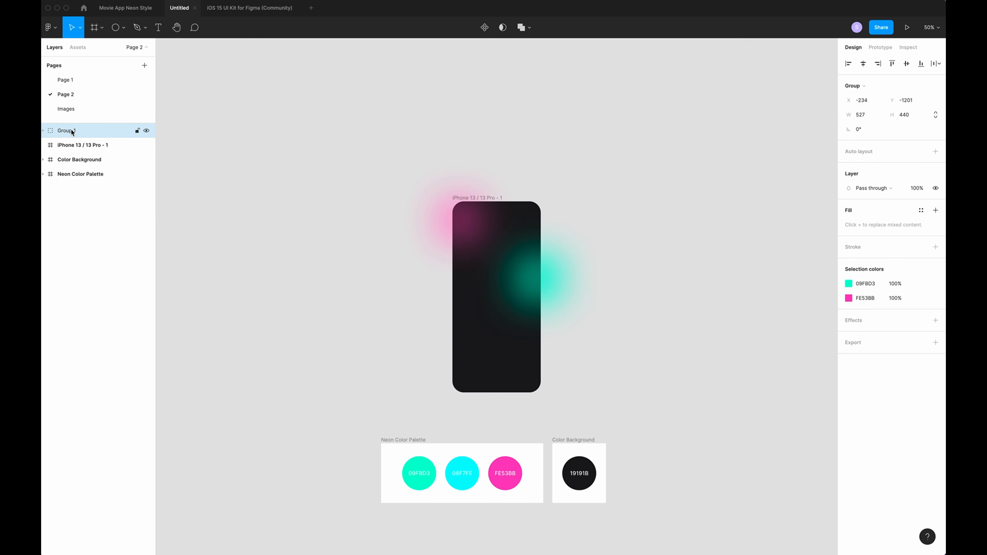
- Rename the group of blurred circles as Background
double_click(71, 128)
text(Bck)
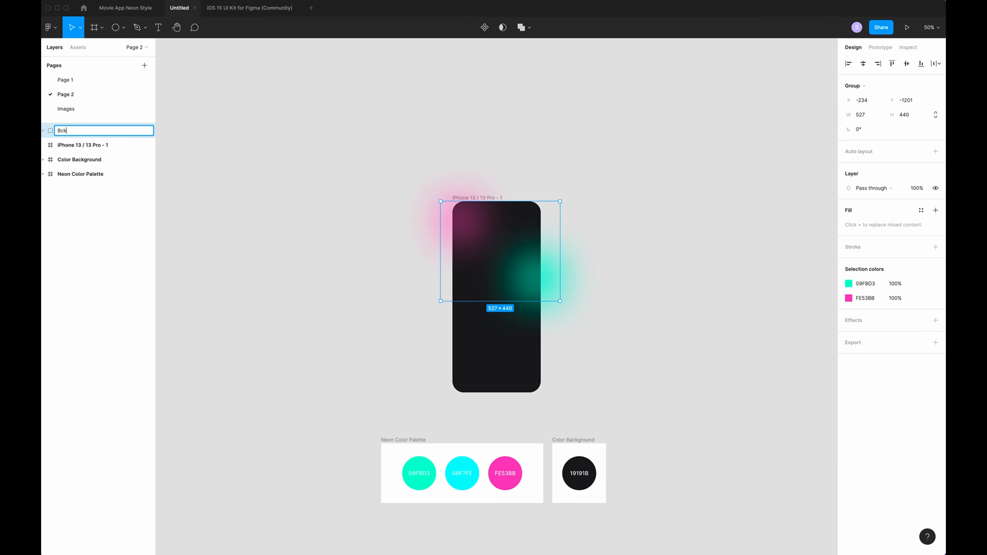
key(BackSpace)
key(BackSpace)
text(ackground)
key(Return)
- Move the Background group inside the iPhone 13 frame in the layer order so the glows are clipped by the frame
click(65, 132)
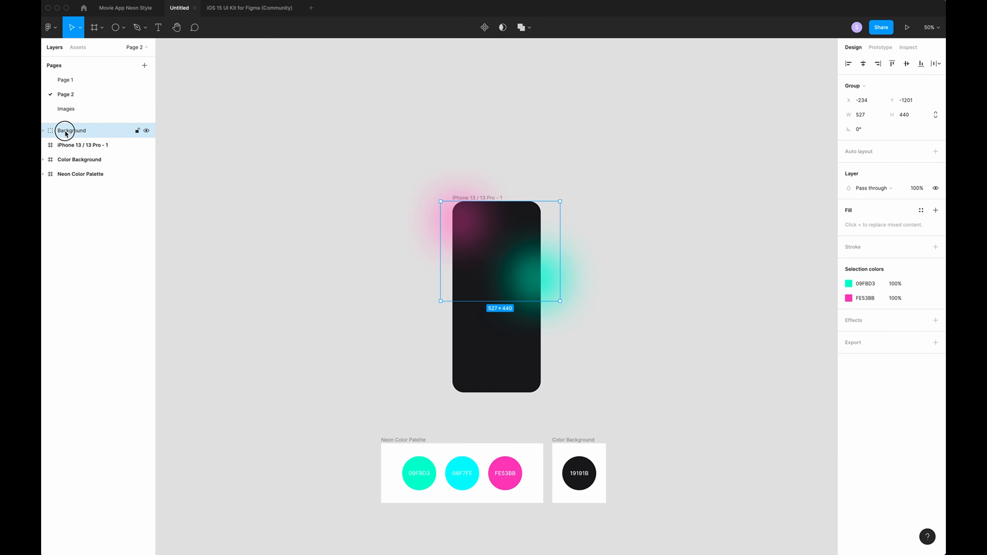
drag(65, 134, 88, 149)
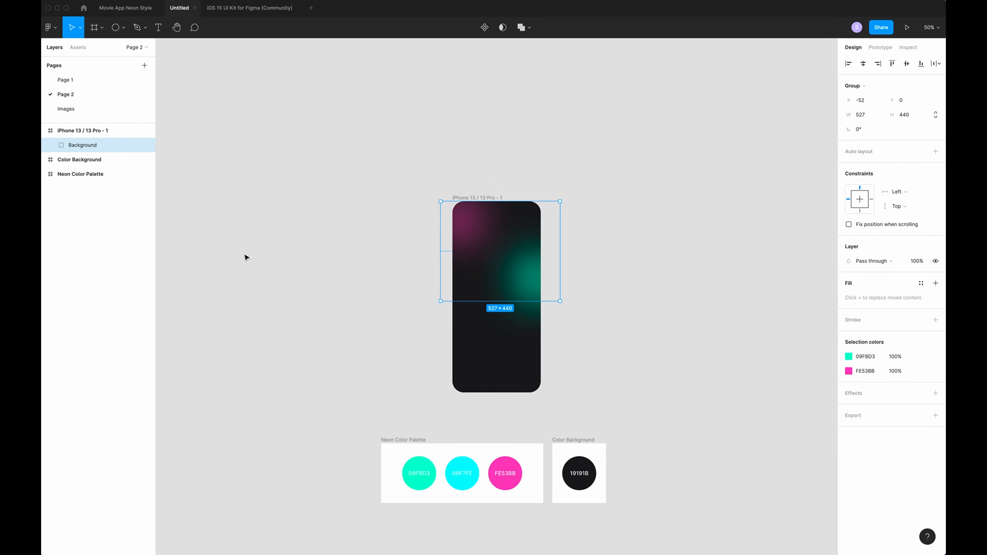
click(249, 234)
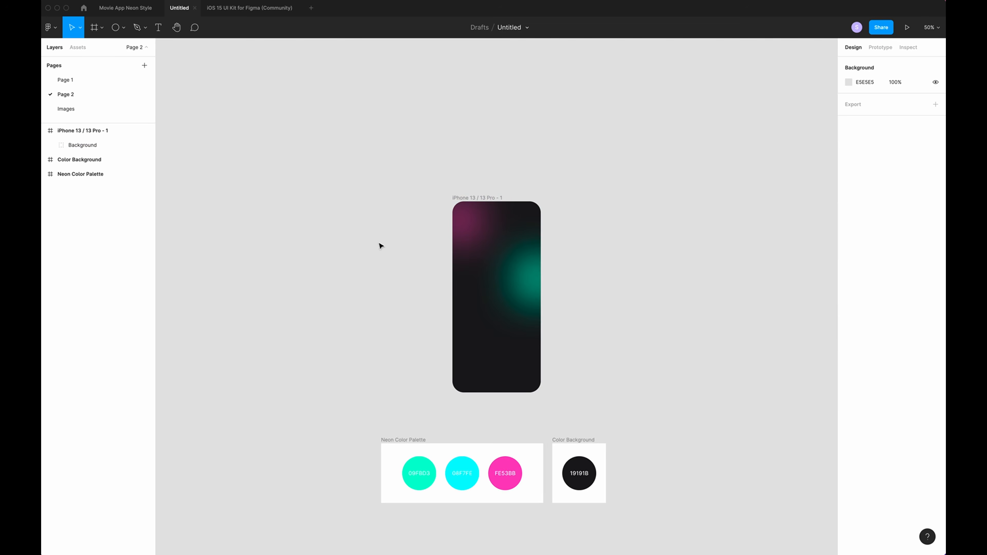
- Search the component assets for "status bar" and extend the results to all libraries
click(79, 47)
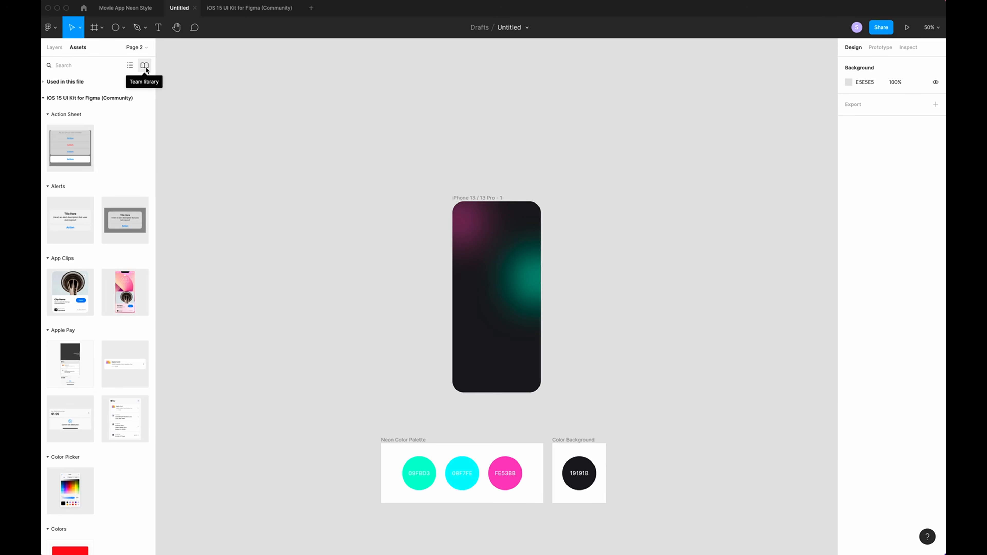
click(145, 66)
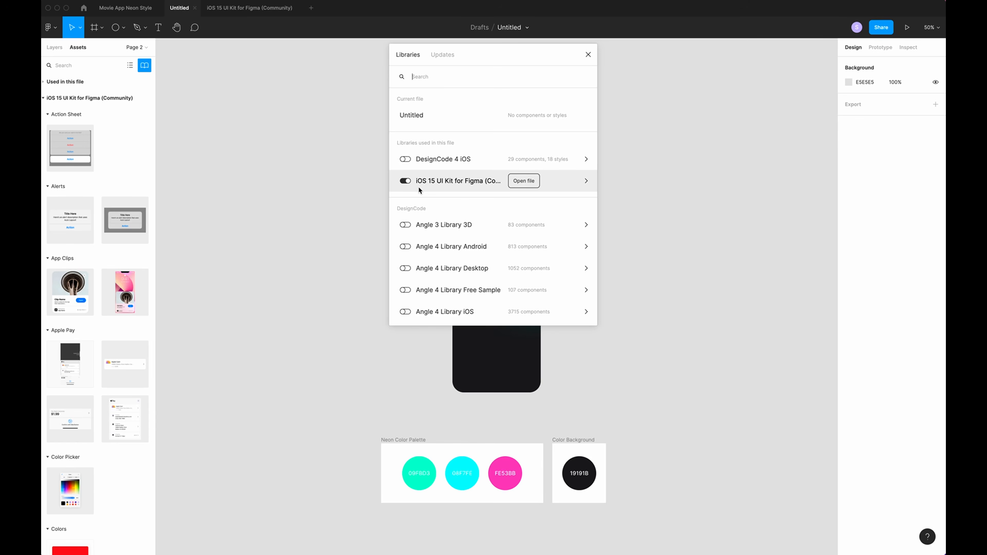
click(86, 67)
text(status)
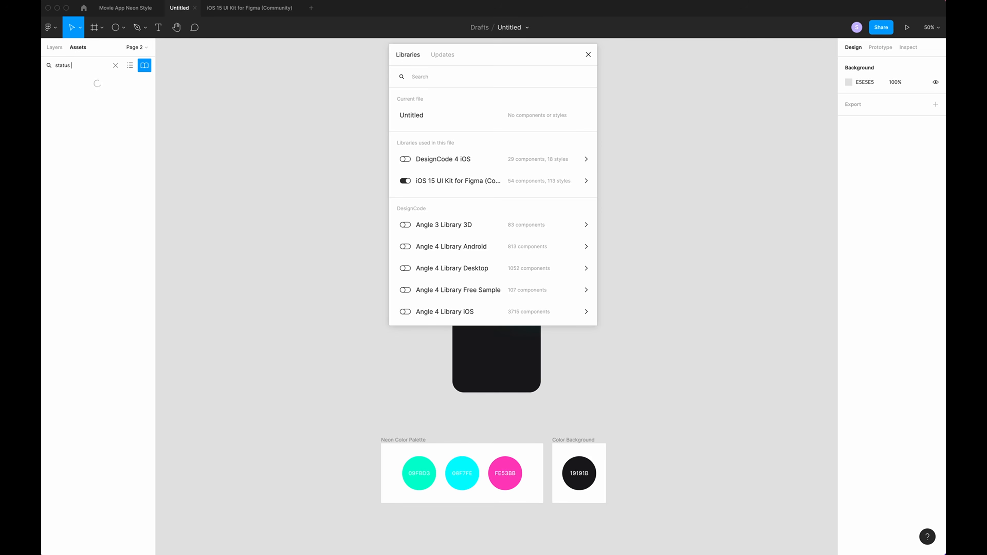
text( nar)
key(BackSpace)
key(BackSpace)
key(BackSpace)
text(bar)
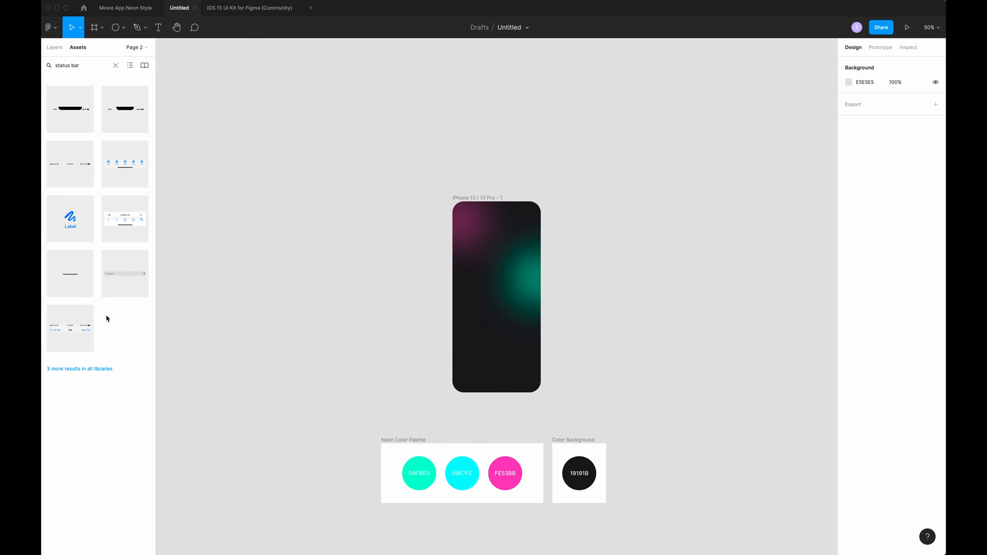
click(86, 371)
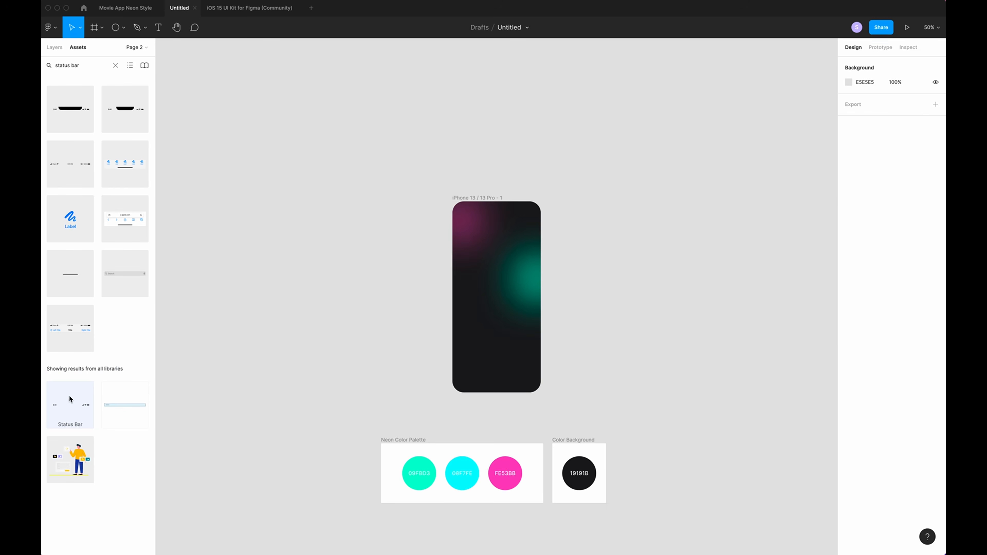
- Place the plain Status Bar component from the all-libraries results at the top of the iPhone frame, centred horizontally
drag(74, 408, 502, 201)
scroll(500, 214, up, 5)
scroll(498, 213, left, 3)
scroll(498, 213, up, 1)
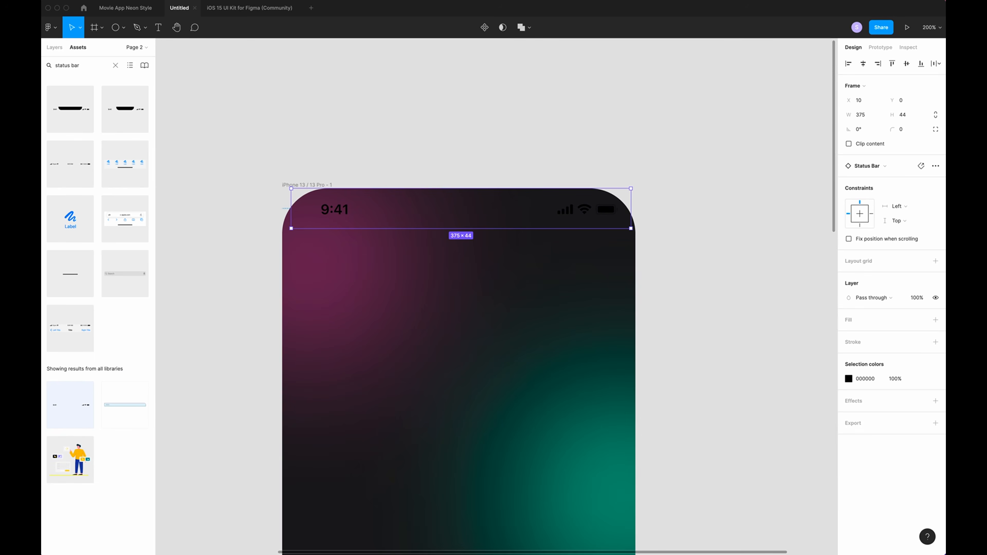
click(863, 64)
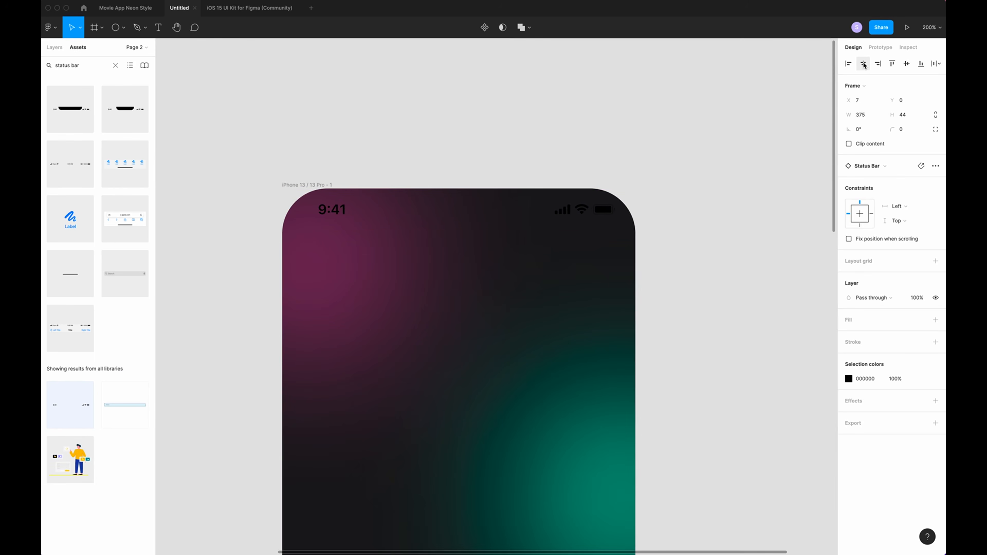
click(890, 64)
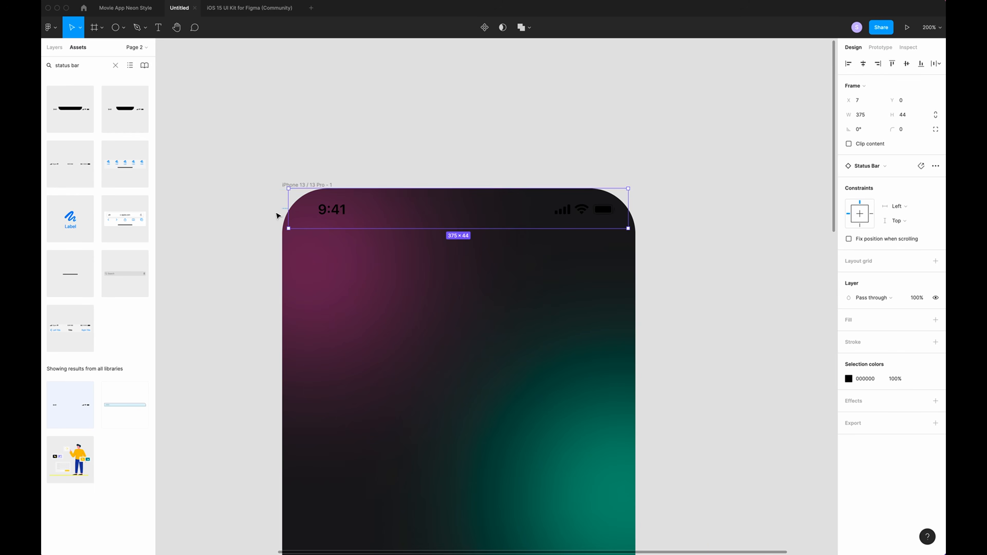
- Stretch the status bar to both side edges of the phone frame, 390 wide
drag(288, 210, 282, 209)
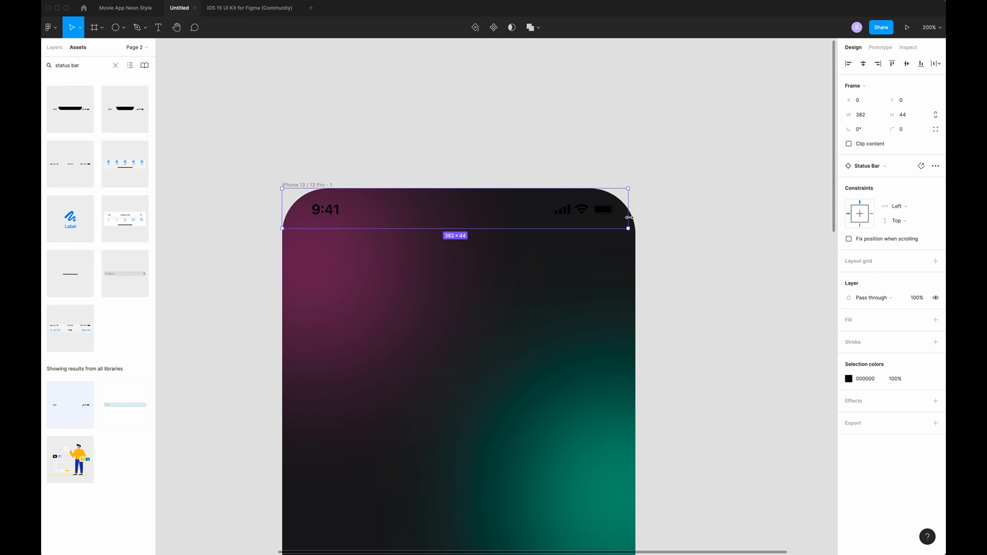
drag(629, 218, 635, 216)
click(703, 243)
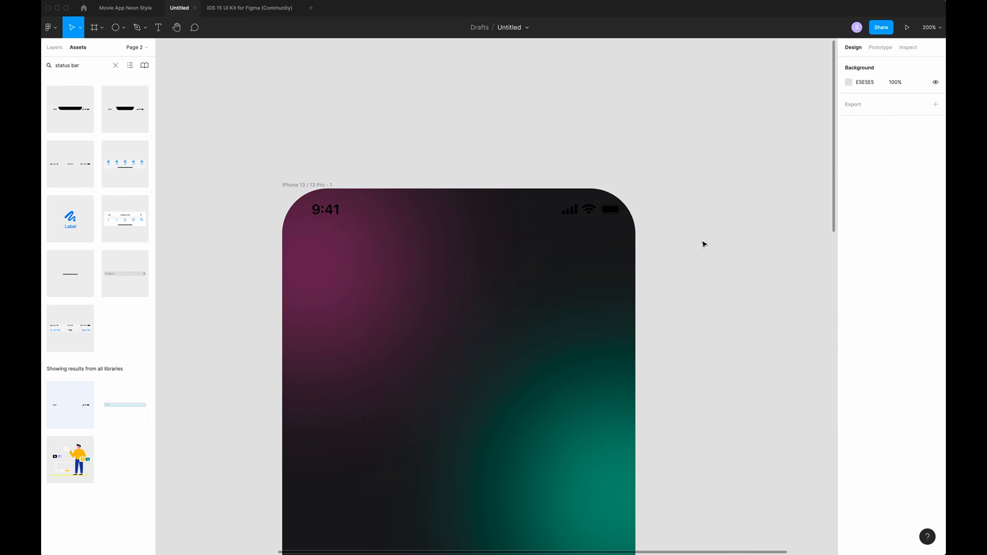
- Change the status bar's content colour to white, FFFFFF
click(358, 195)
click(848, 379)
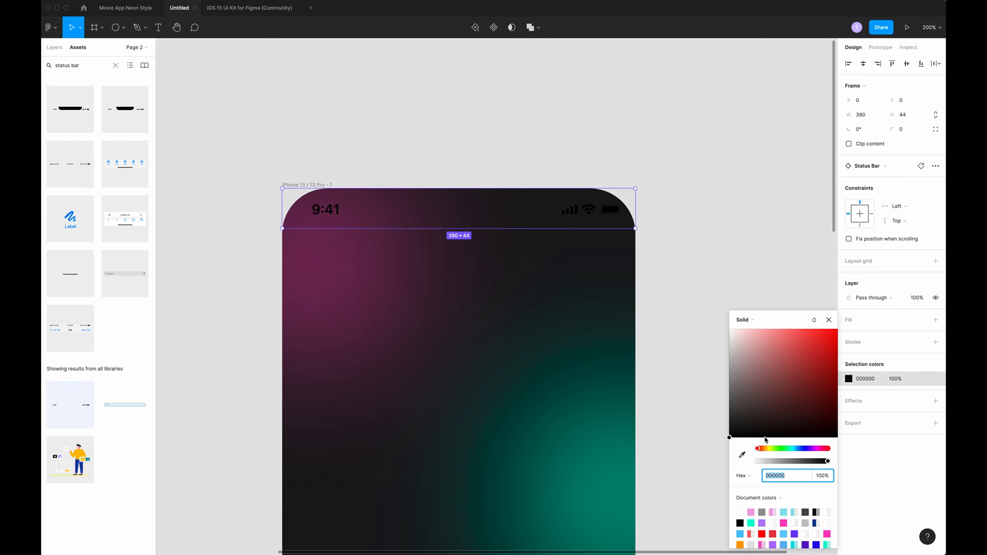
drag(731, 438, 681, 145)
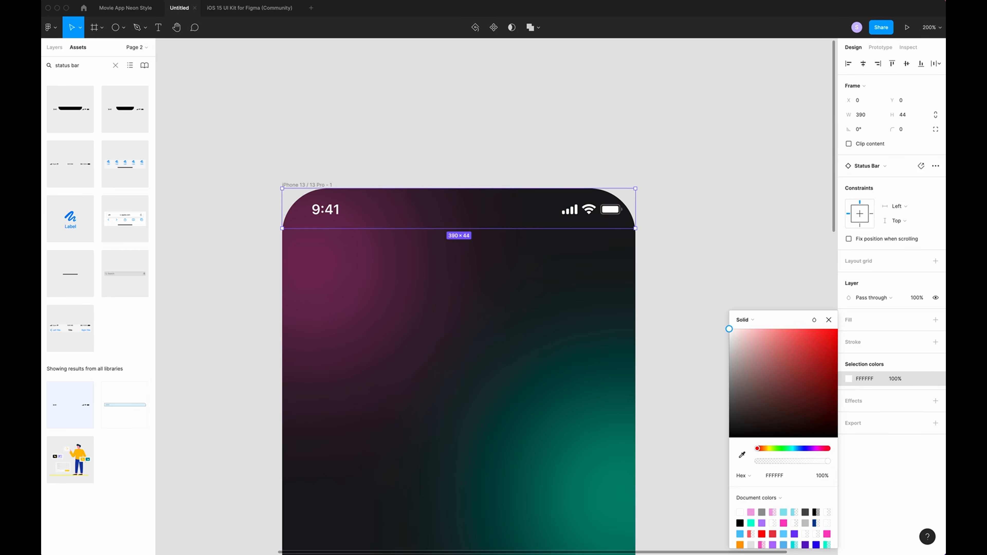
click(229, 114)
- Find the "dots" component in the assets and place it near the bottom of the iPhone frame, centred horizontally
drag(81, 65, 42, 57)
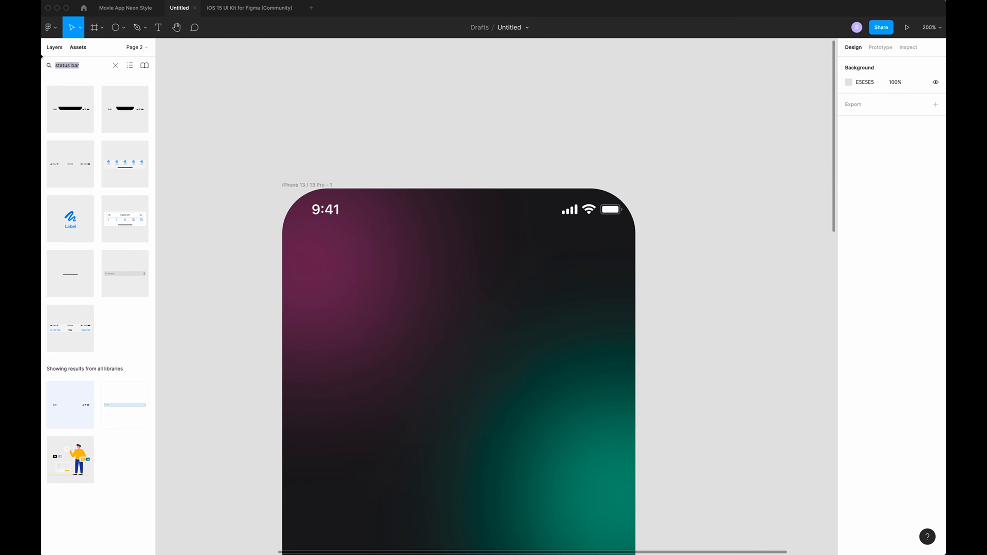
text(dots)
scroll(460, 296, down, 10)
drag(288, 202, 483, 534)
scroll(483, 535, down, 4)
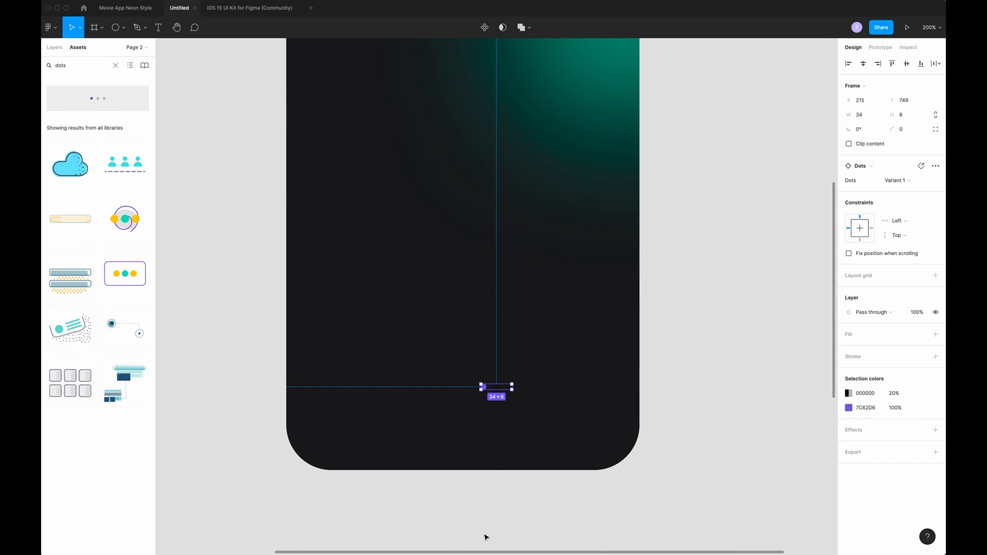
click(863, 64)
key(shift+0)
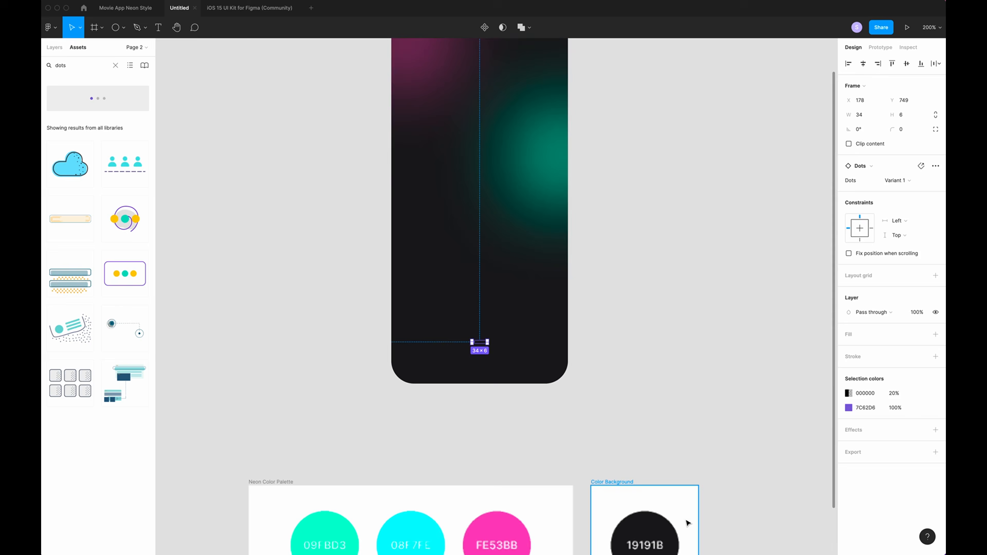
scroll(687, 539, down, 2)
click(556, 350)
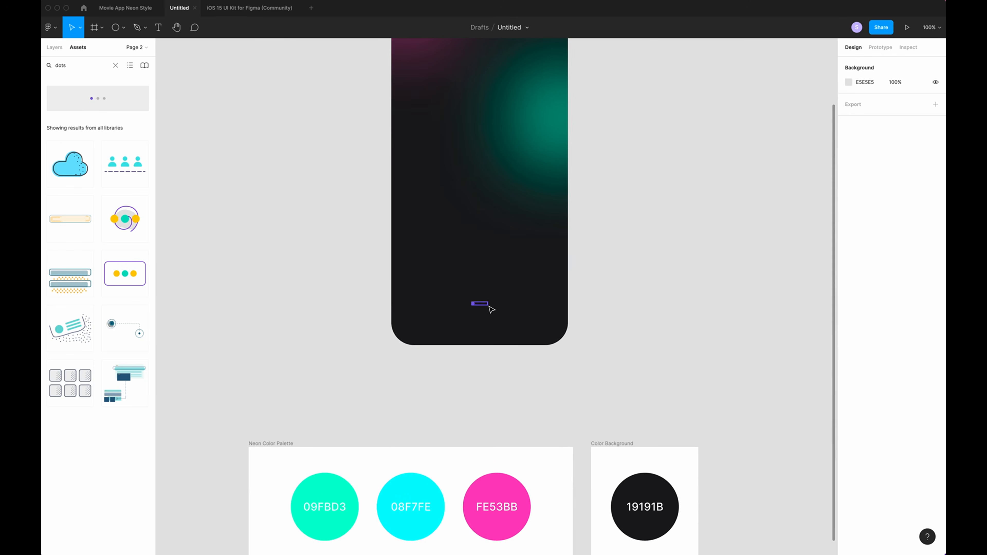
- Fill the first pagination dot with the cyan 08F7FE sampled from the Neon Color Palette
double_click(473, 304)
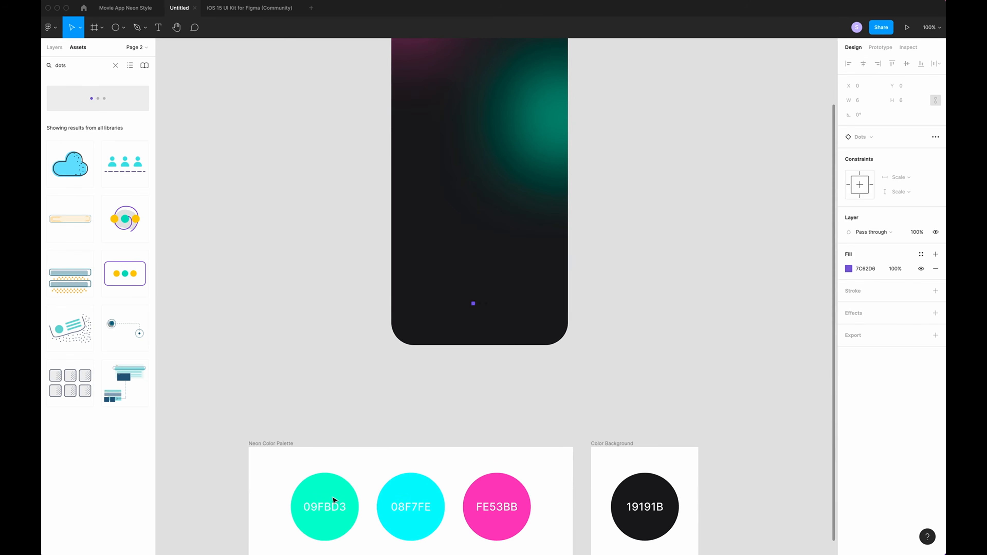
key(i)
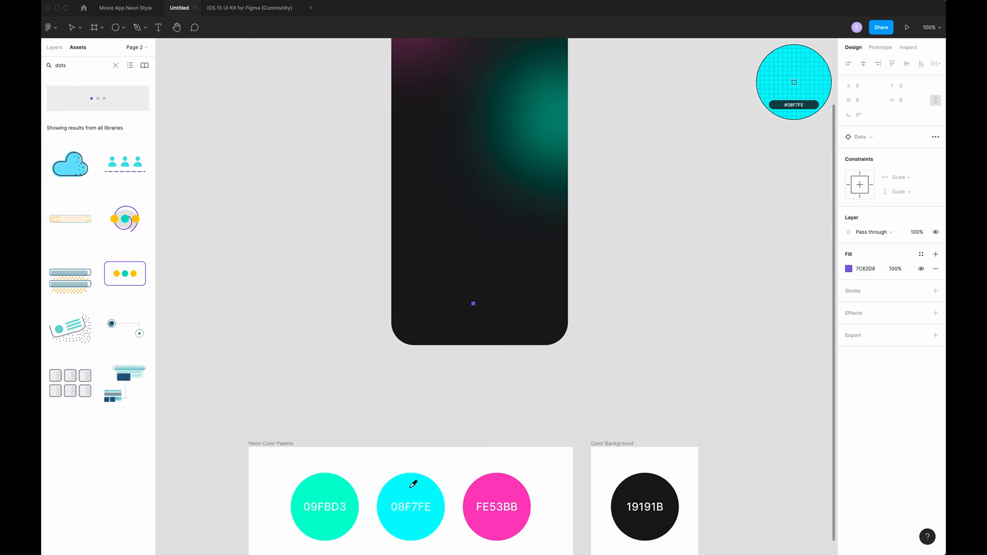
click(413, 484)
click(509, 399)
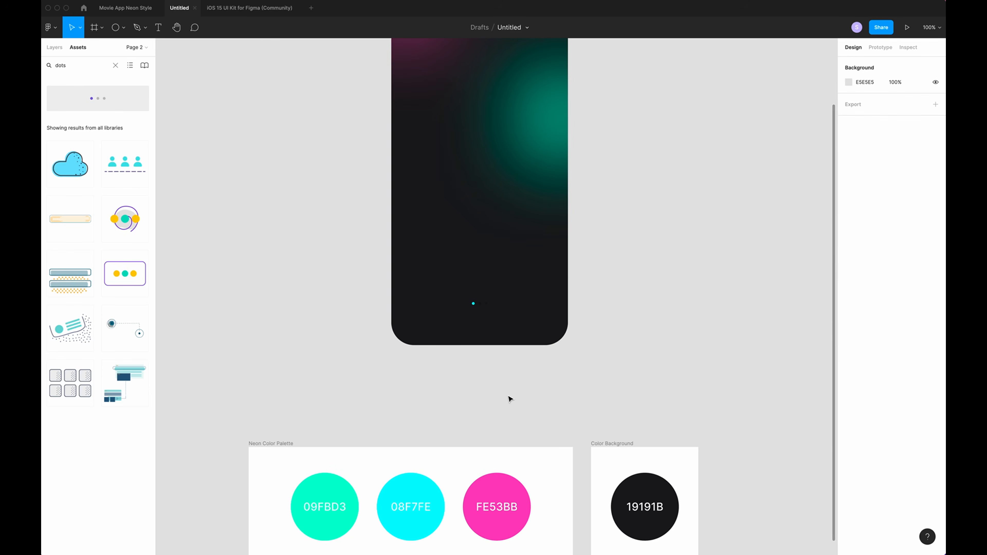
- Change the middle pagination dot's fill colour to FFFFFF
key(plus)
key(plus)
click(428, 322)
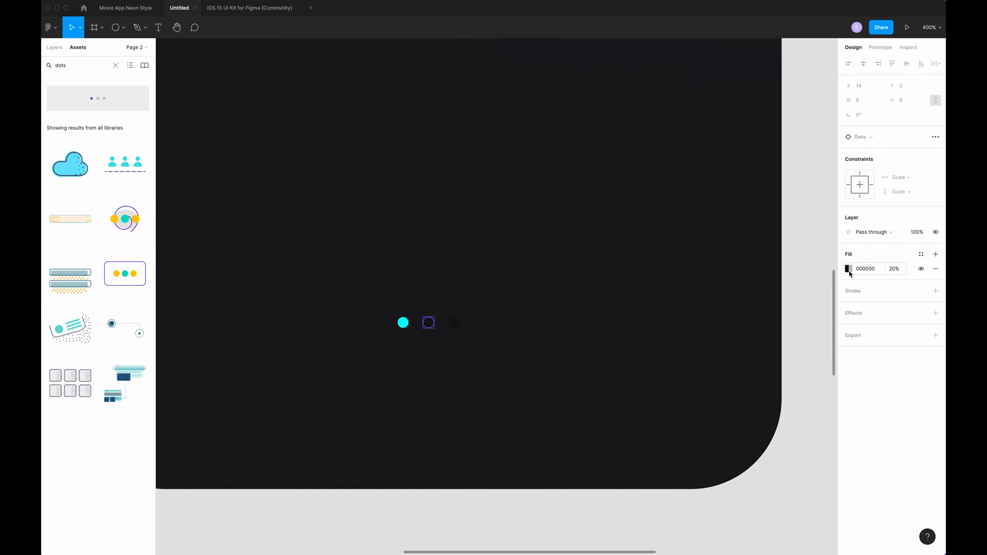
click(848, 269)
text(FFFFFF)
key(Return)
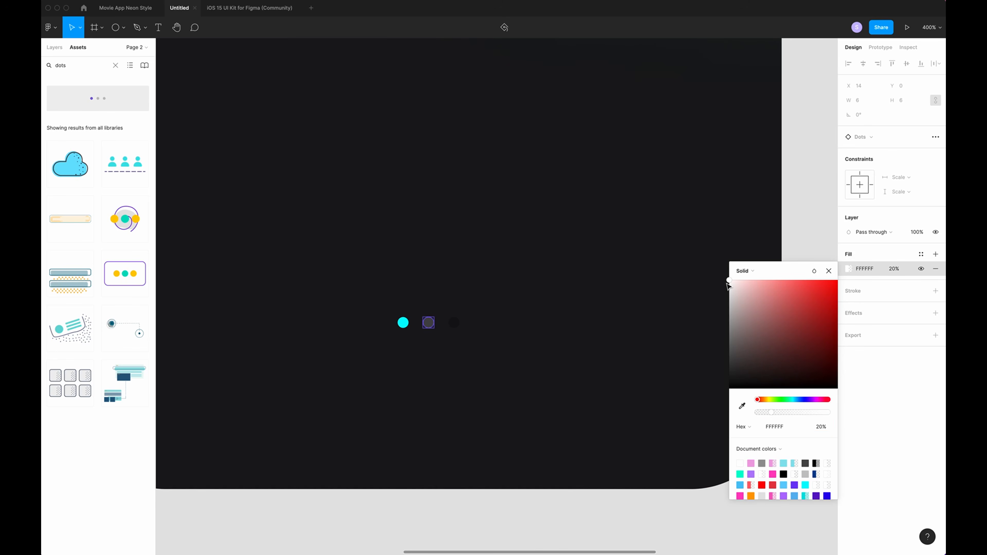
click(488, 280)
- Change the third pagination dot's fill colour to FFFFFF
click(456, 324)
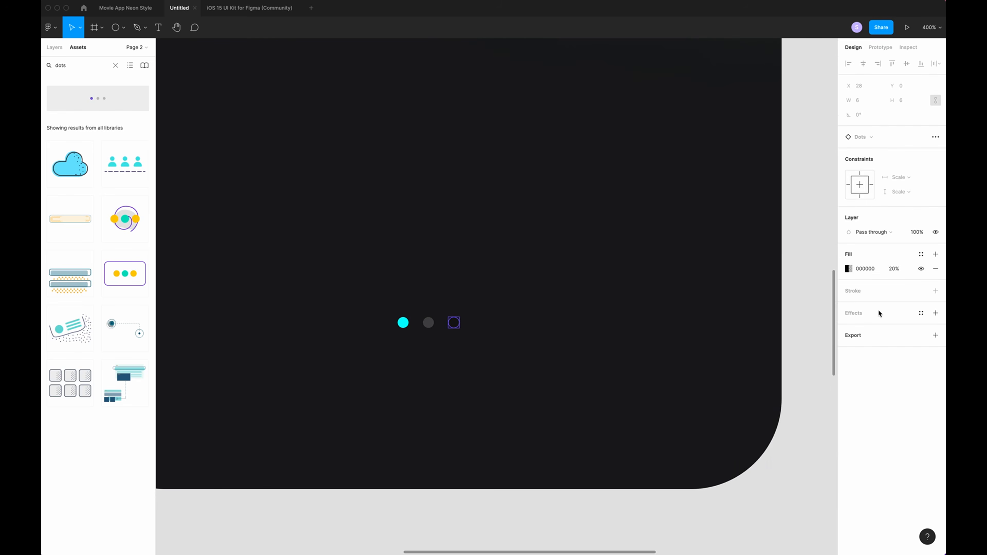
click(849, 270)
text(FFFFFF)
key(Return)
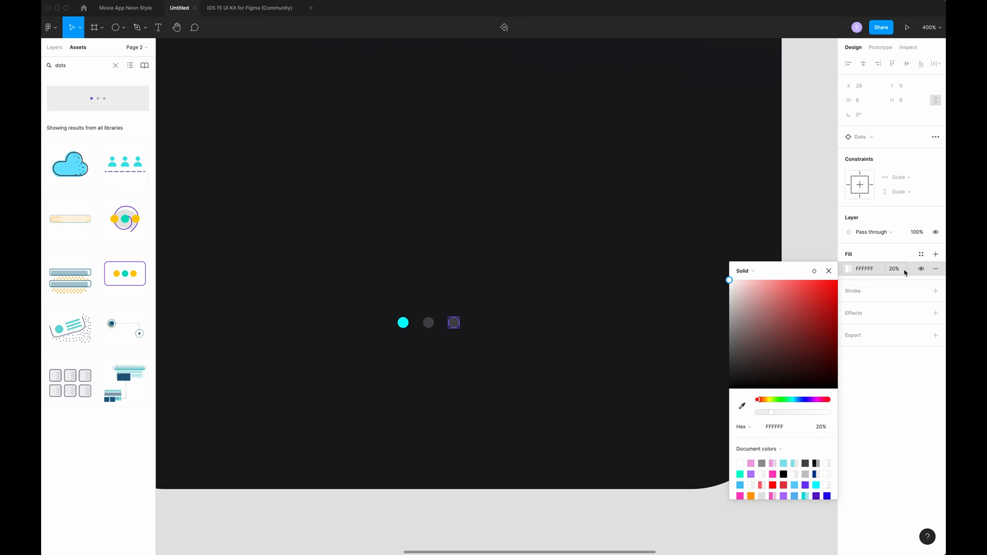
click(595, 379)
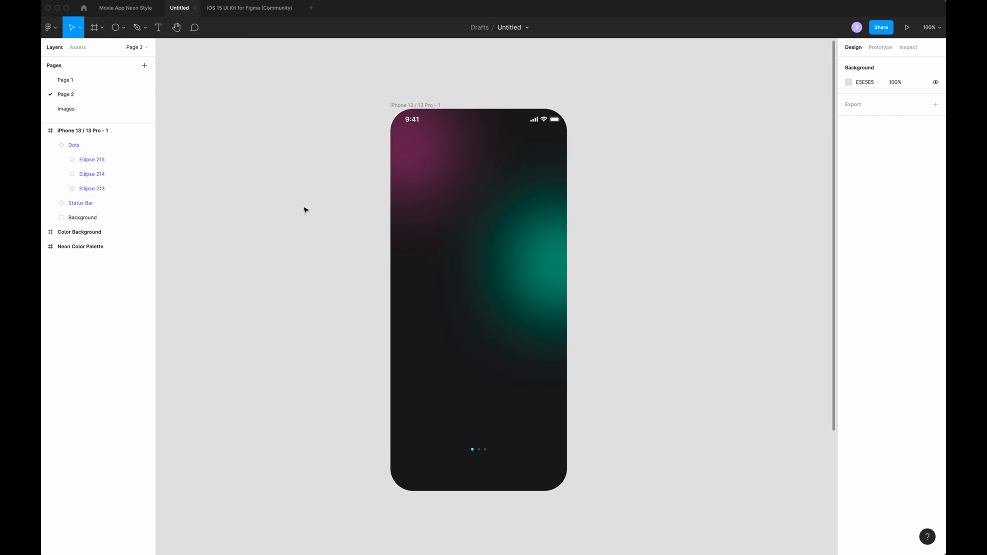
- Draw a circle sized 338 × 338 in the upper part of the phone frame, centred horizontally
key(o)
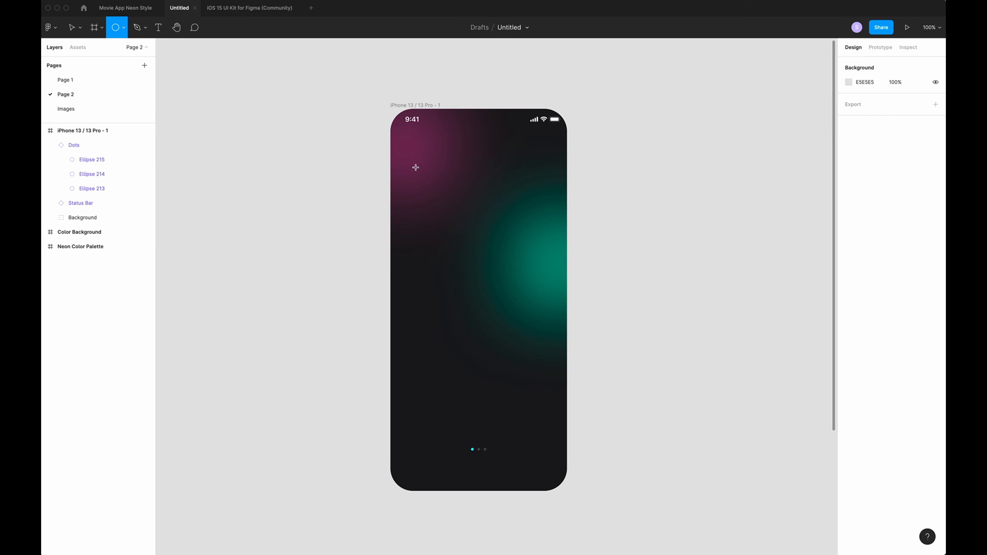
drag(416, 163, 530, 272)
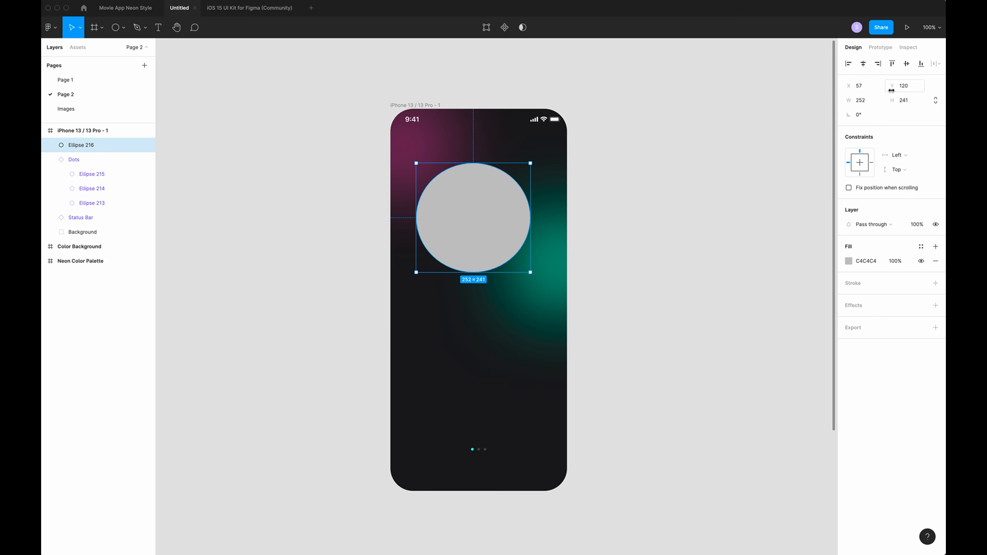
click(872, 104)
text(338)
click(908, 101)
text(338)
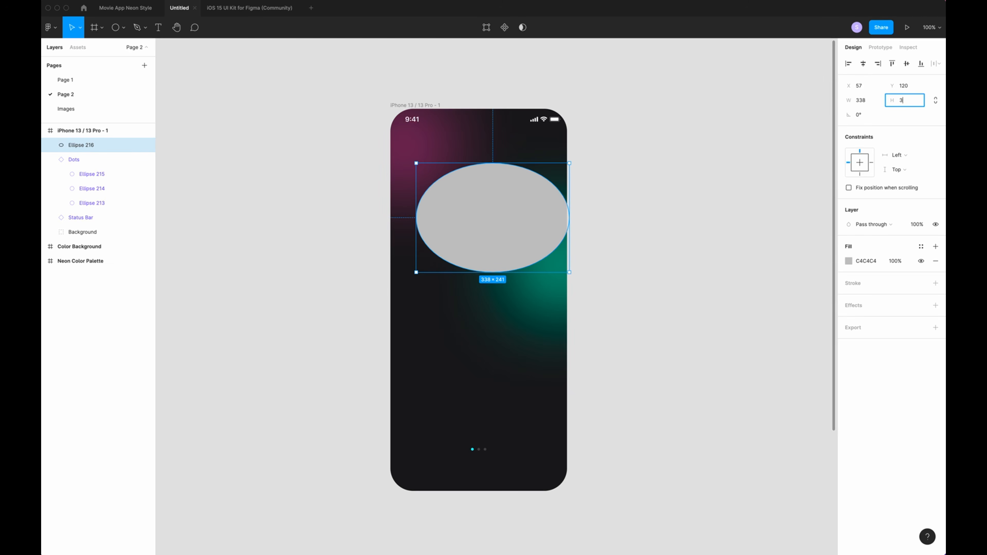
key(Return)
click(863, 63)
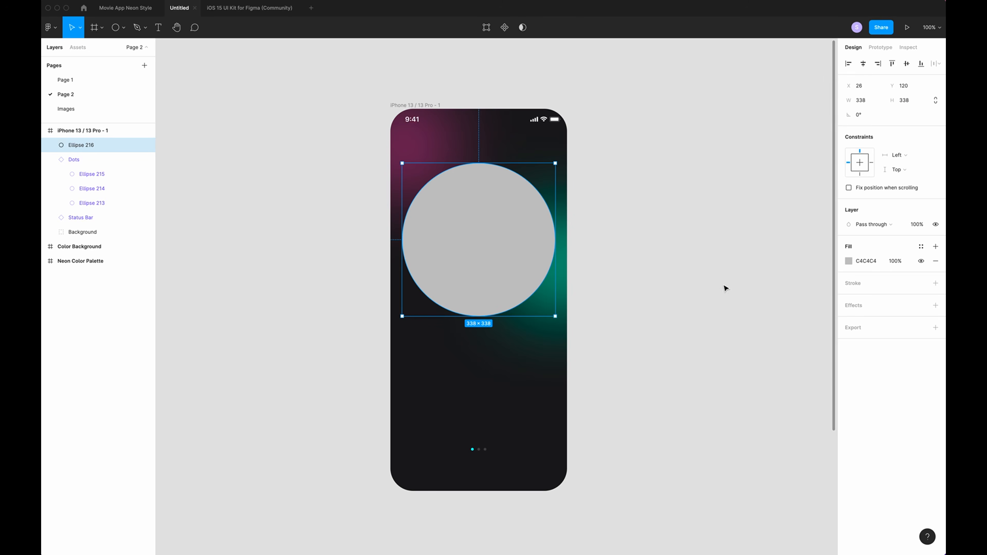
- Change the large circle's fill colour to FFFFFF at 15% opacity
click(849, 261)
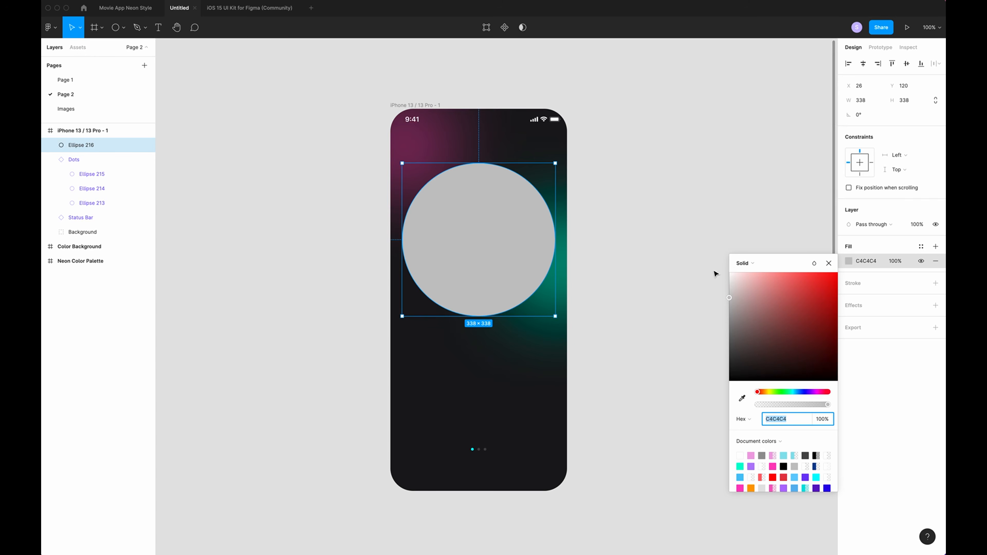
drag(729, 300, 704, 220)
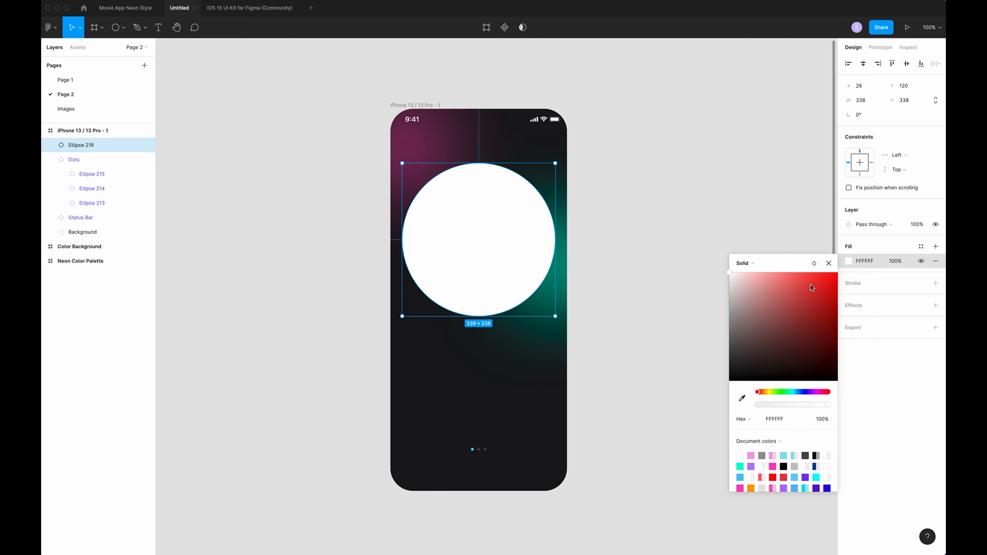
click(898, 262)
text(15)
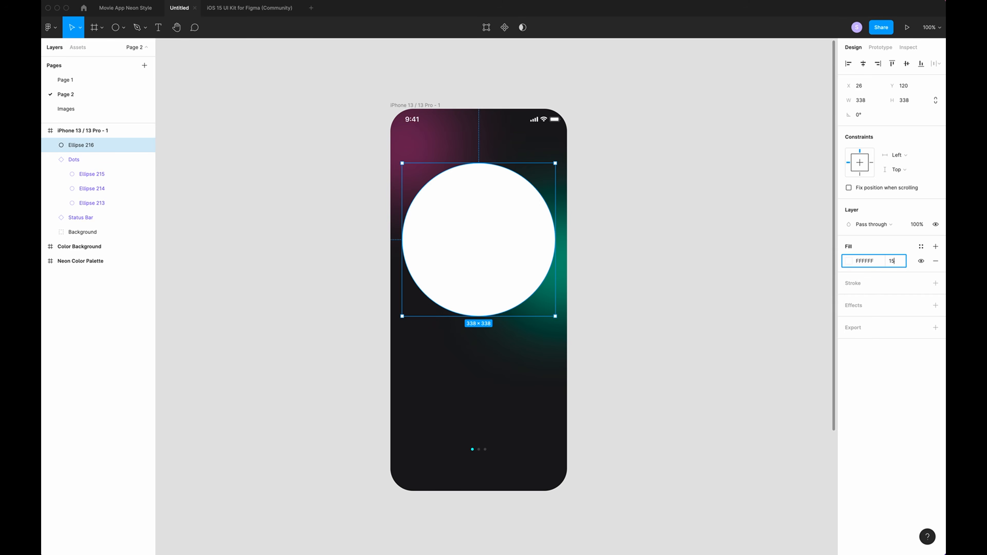
key(Return)
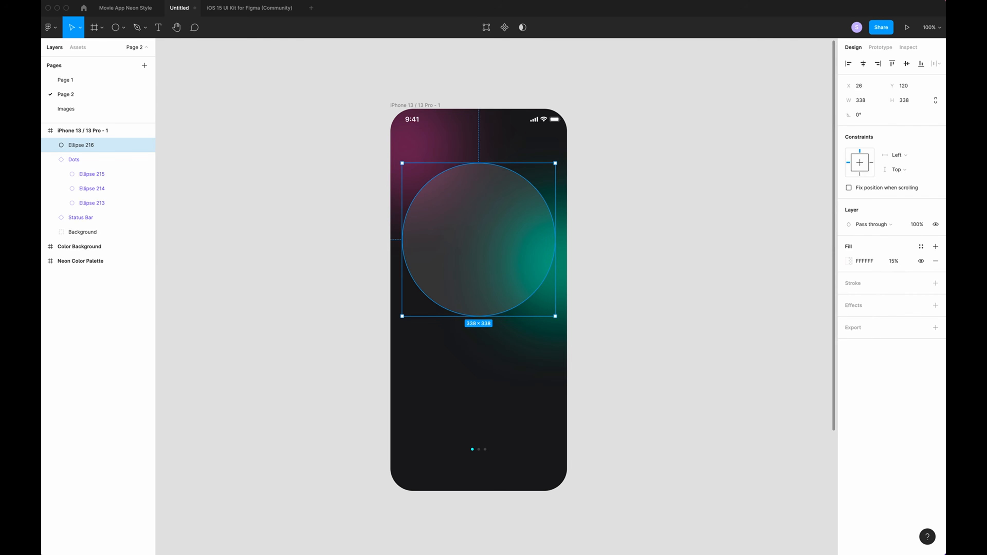
- Set the blend mode of the large circle's white fill to Overlay
click(849, 261)
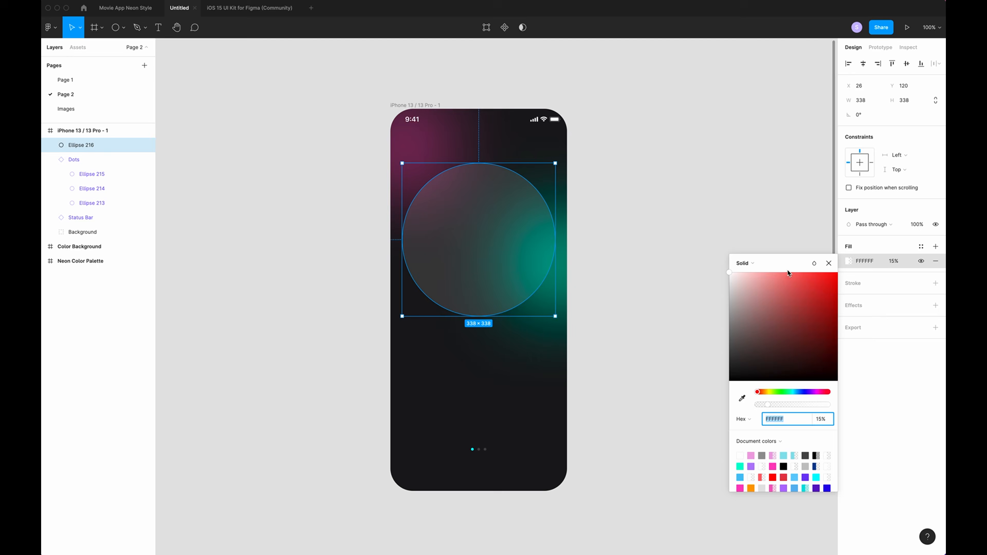
click(814, 264)
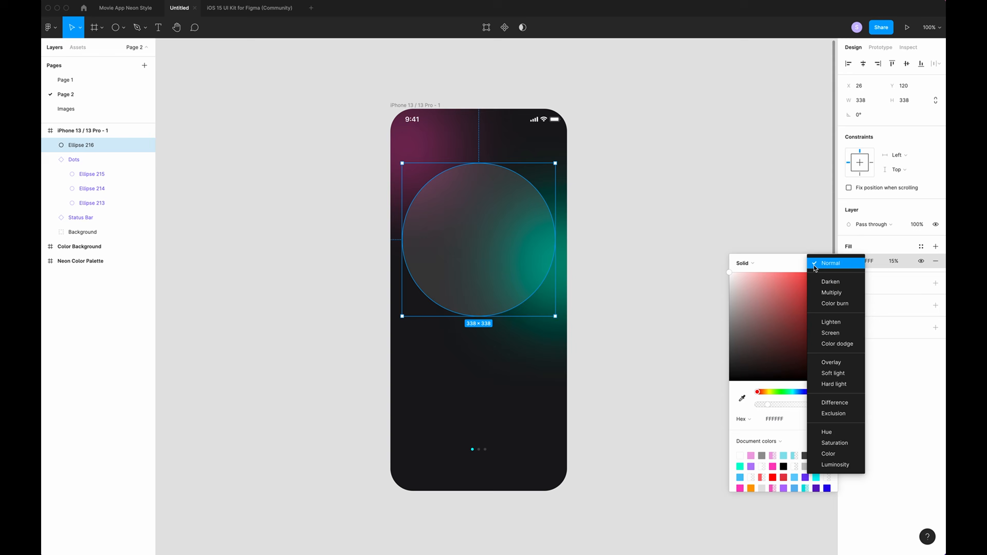
click(836, 364)
click(840, 276)
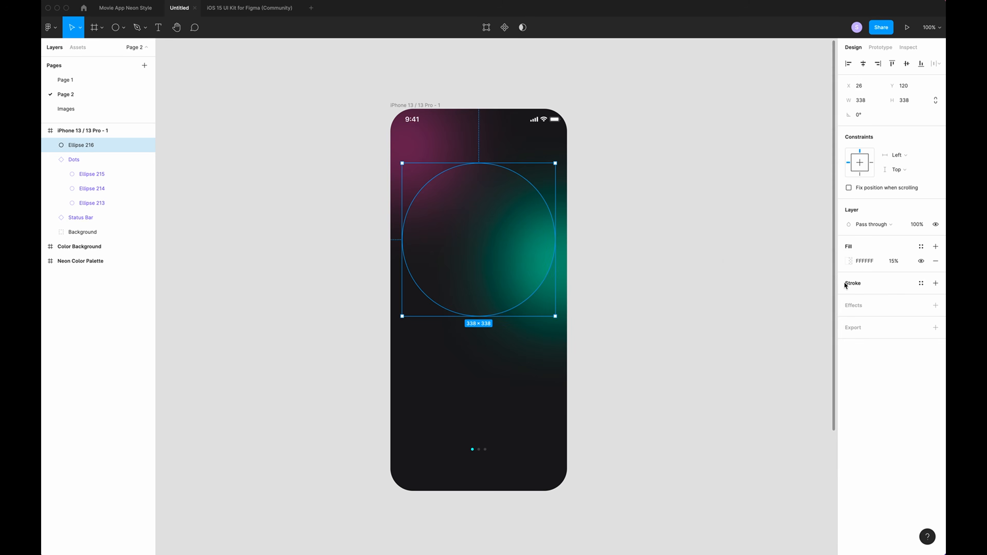
- Add a linear gradient stroke to the large circle and angle it diagonally from the circle's upper-left edge to its lower-right edge
click(935, 283)
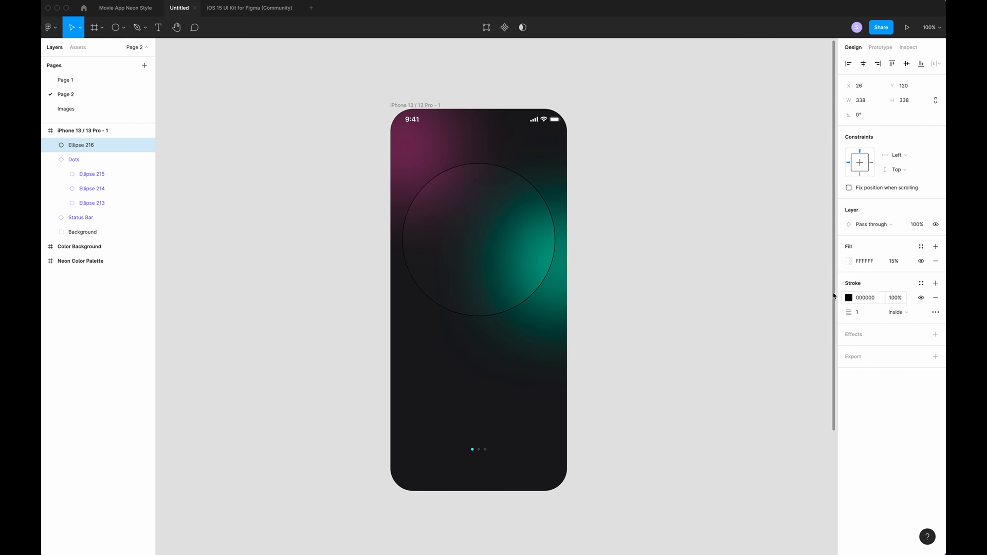
click(848, 298)
click(740, 300)
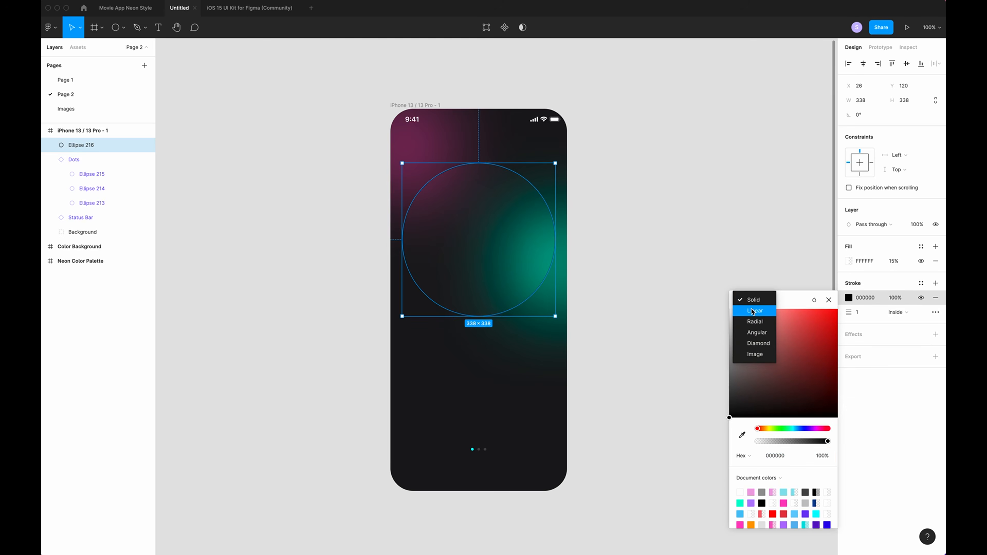
click(751, 309)
key(super+minus)
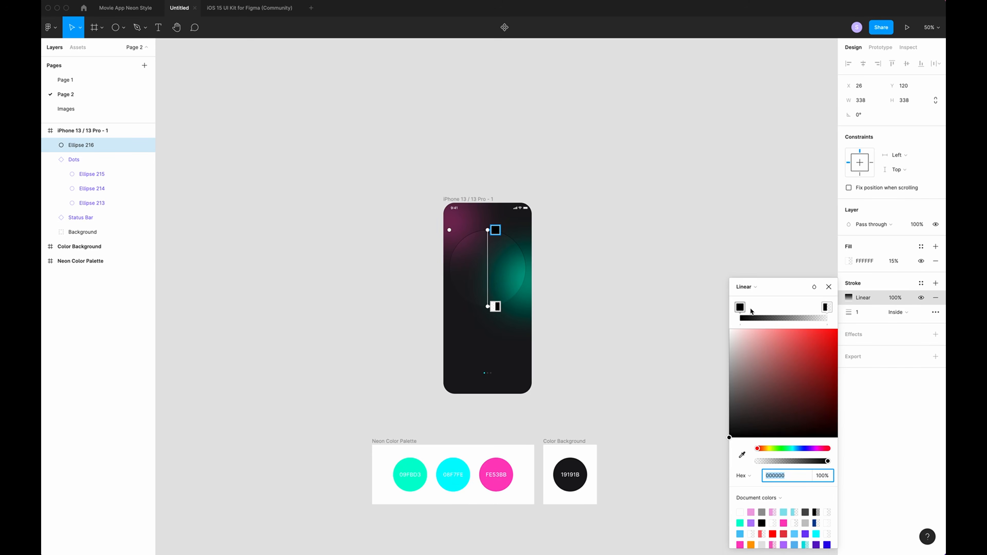
drag(488, 230, 468, 235)
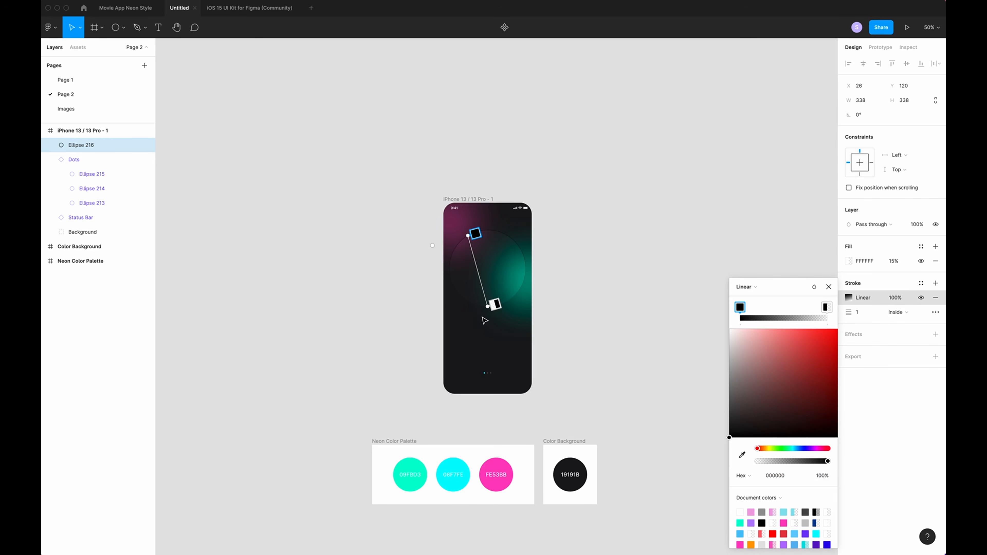
drag(488, 307, 517, 294)
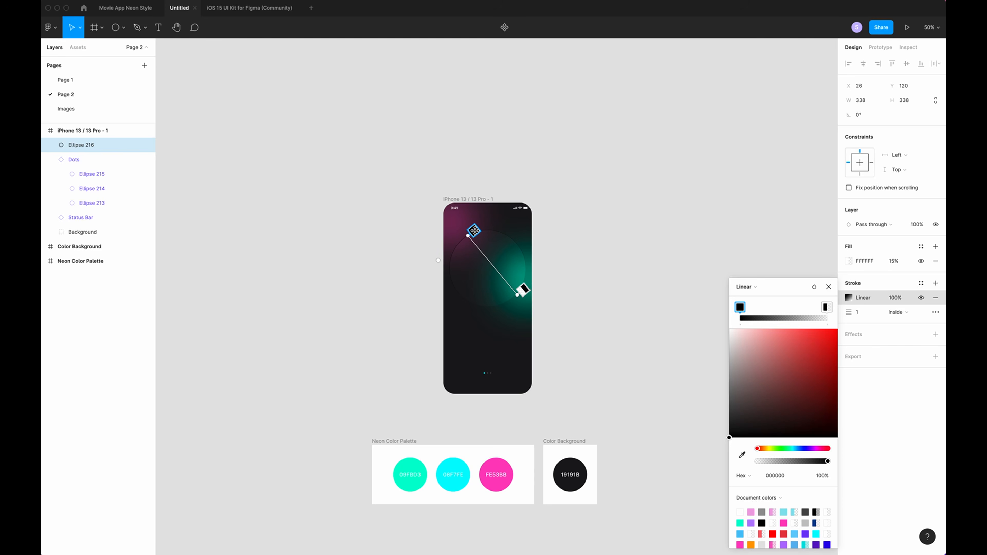
- Colour the stroke gradient's start stop pink FE53BB and its end stop green 09FBD3, sampled from the Neon Color Palette
click(493, 468)
click(530, 287)
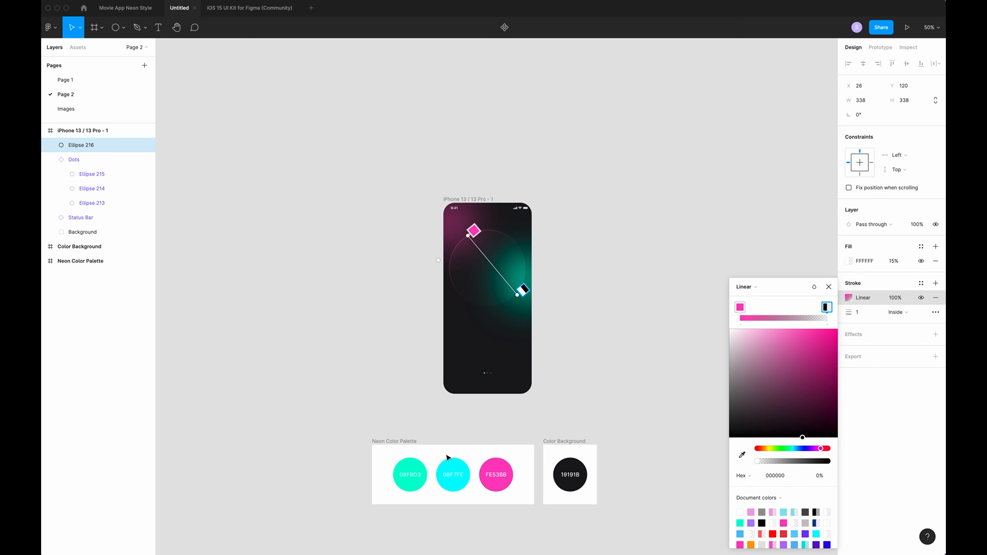
key(i)
click(406, 469)
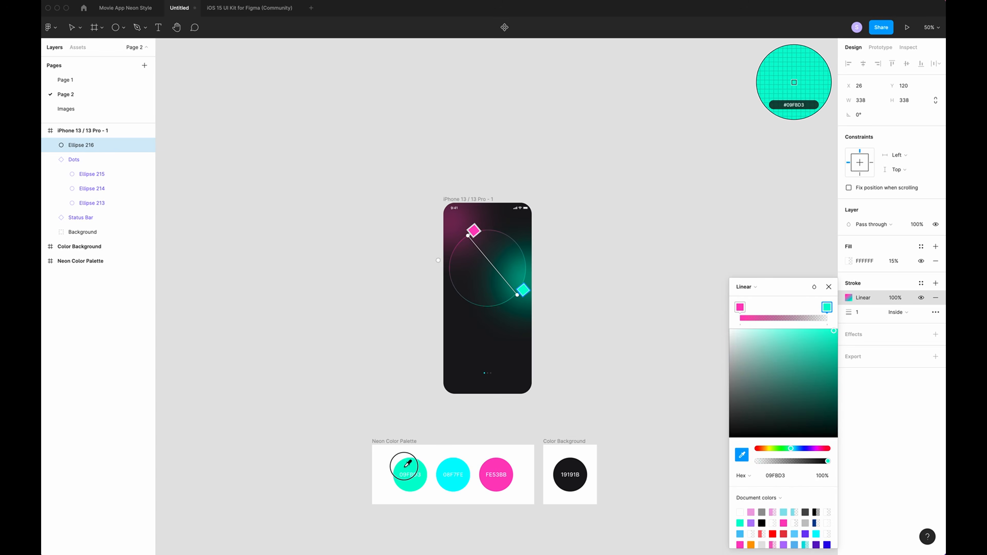
key(shift+0)
scroll(339, 348, down, 1)
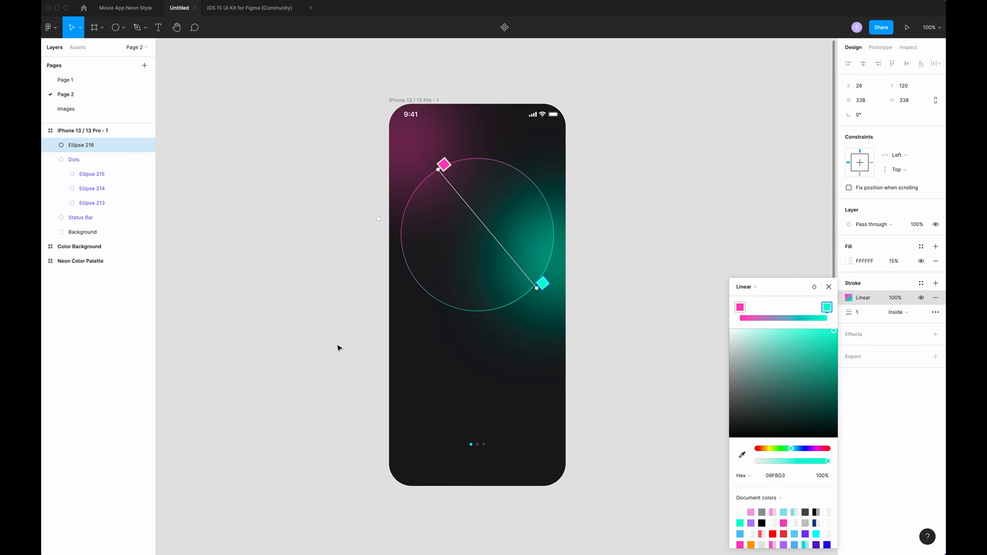
- Set the large circle's stroke weight to 4
click(860, 315)
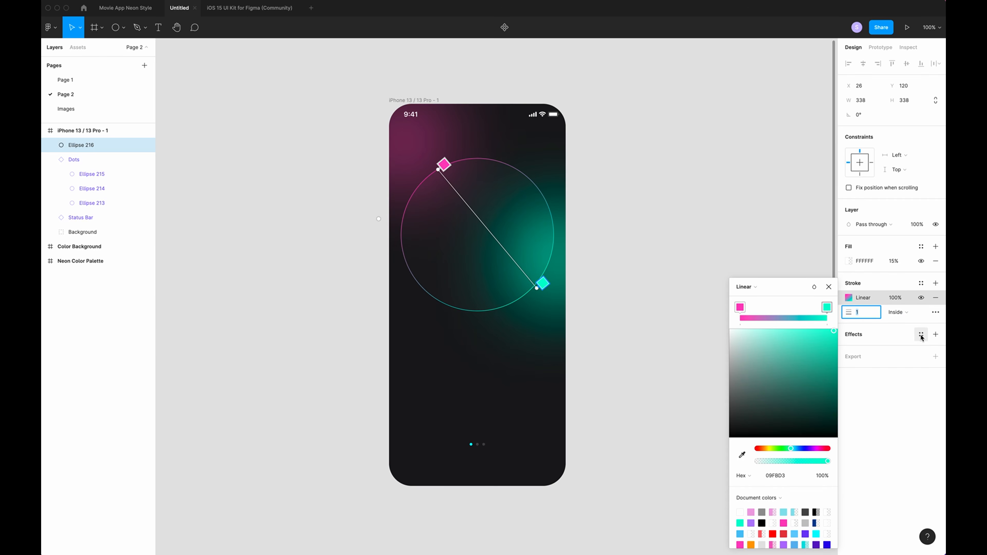
text(4)
key(Return)
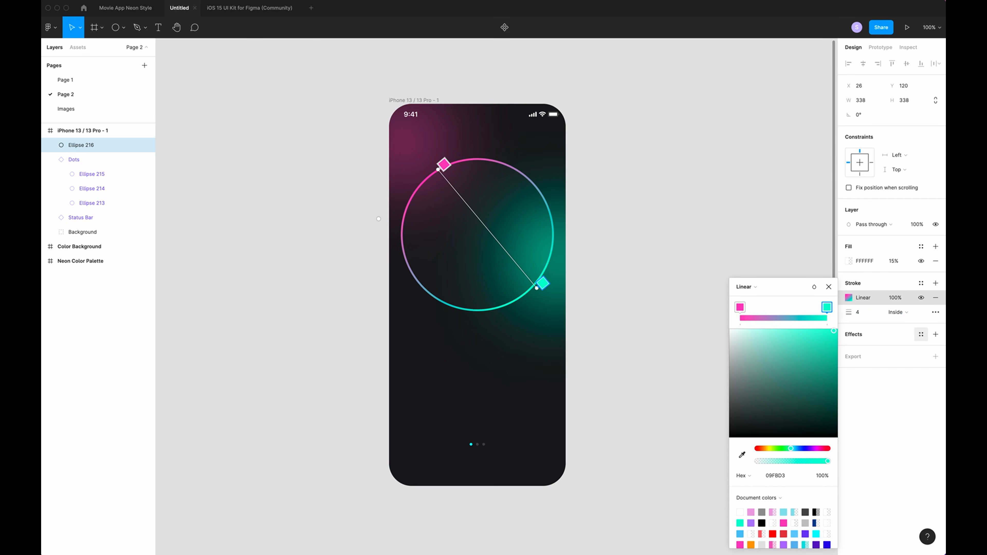
- Add two intermediate stops near the middle of the stroke gradient and set the one nearer the pink end to 0% opacity
click(479, 215)
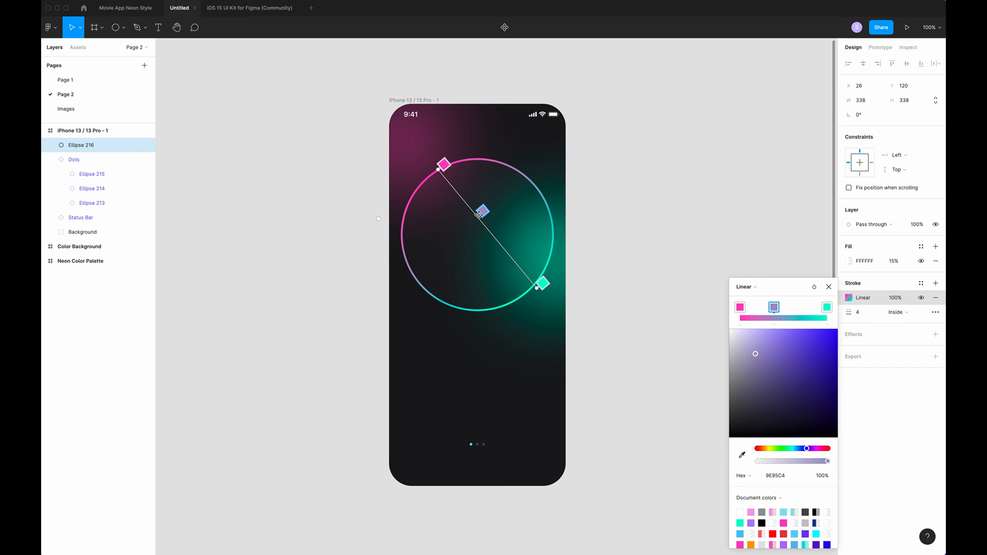
click(499, 240)
click(823, 475)
text(0)
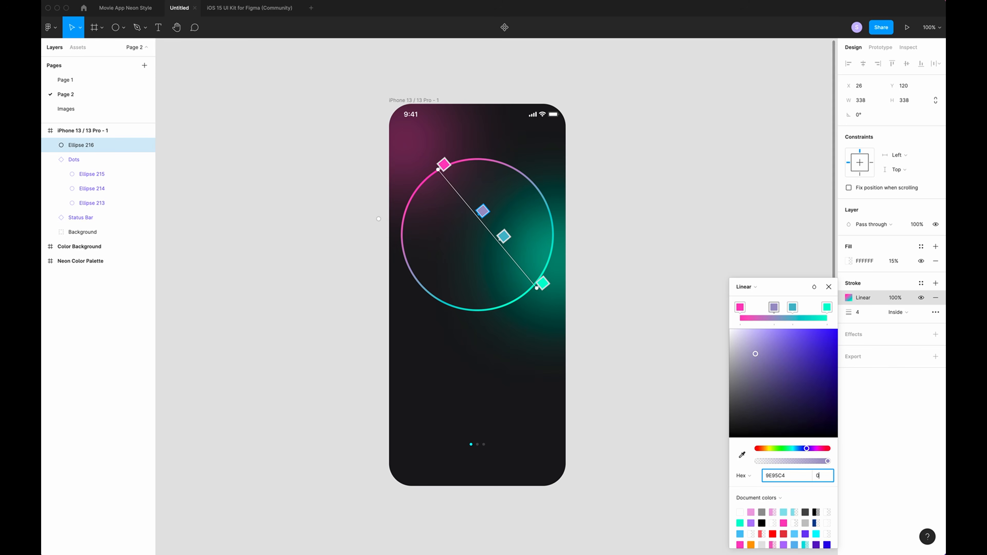
key(Return)
- Set the stroke gradient's blue intermediate stop to 0% opacity and shift both transparent stops slightly towards the green end
click(503, 236)
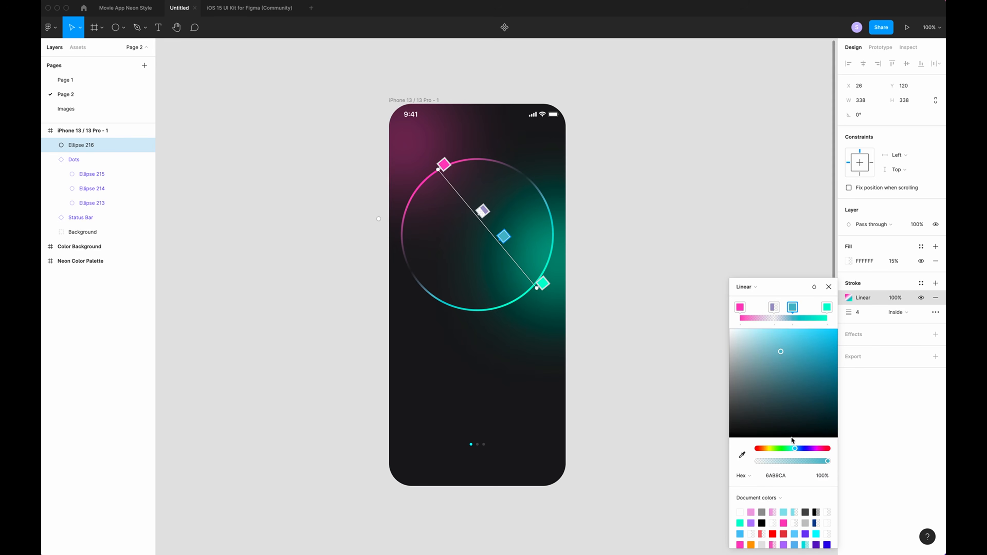
click(824, 475)
text(0)
key(Return)
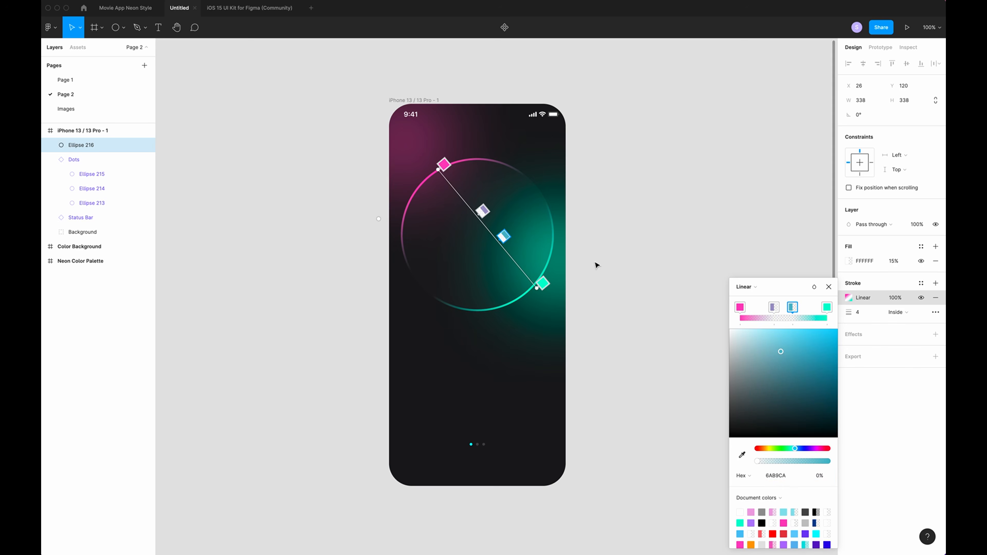
drag(503, 236, 482, 220)
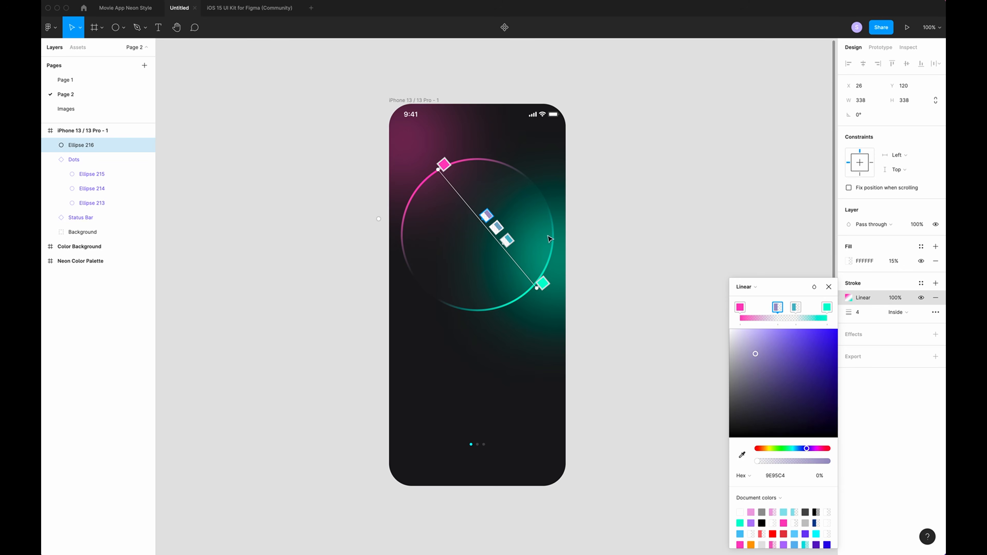
click(829, 287)
click(704, 320)
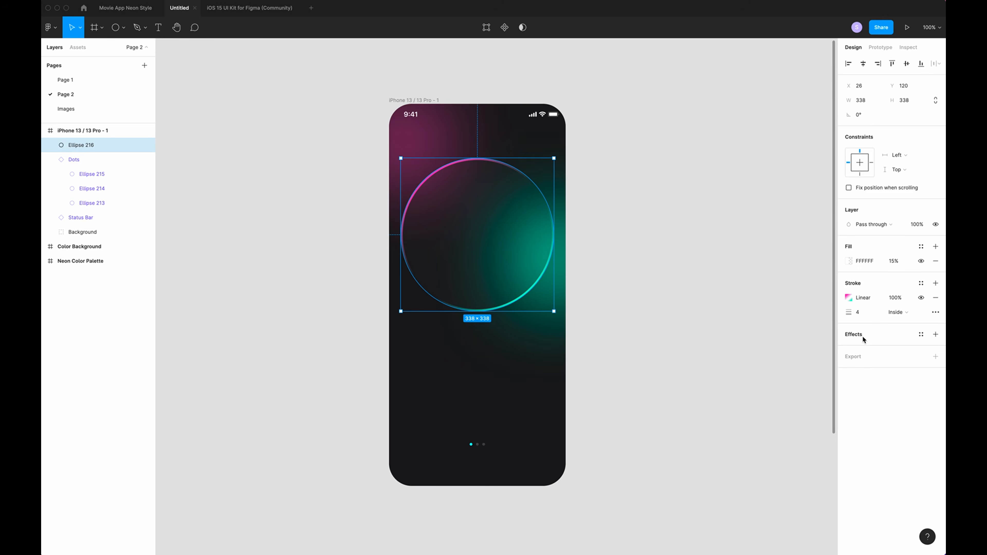
- Add a Background blur effect with a blur of 40 to the large circle
click(936, 335)
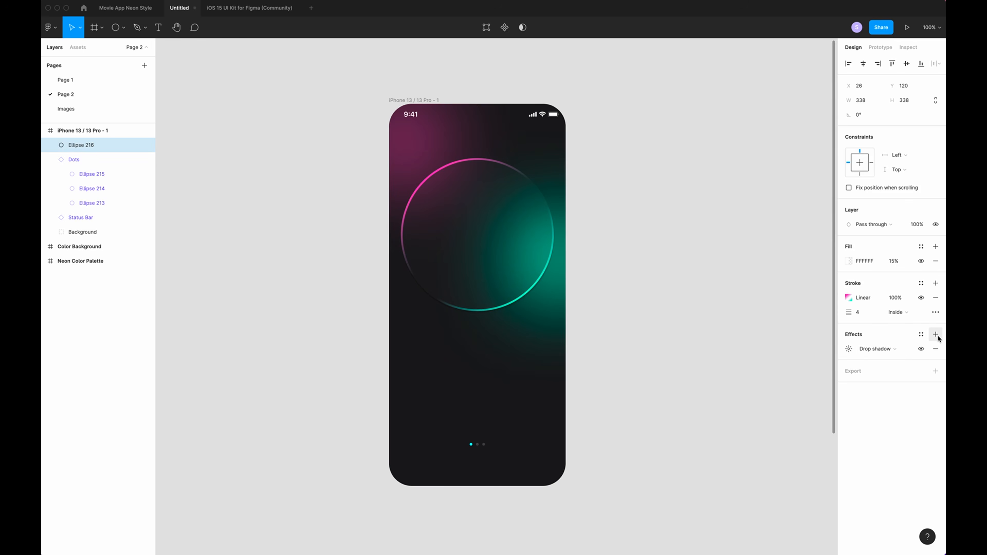
click(869, 351)
click(875, 370)
click(850, 349)
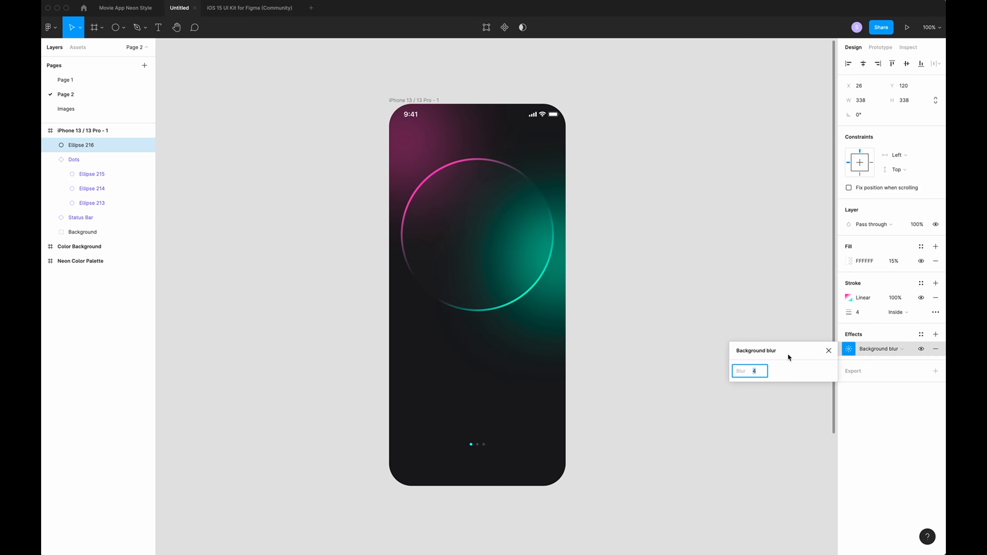
click(765, 374)
key(Return)
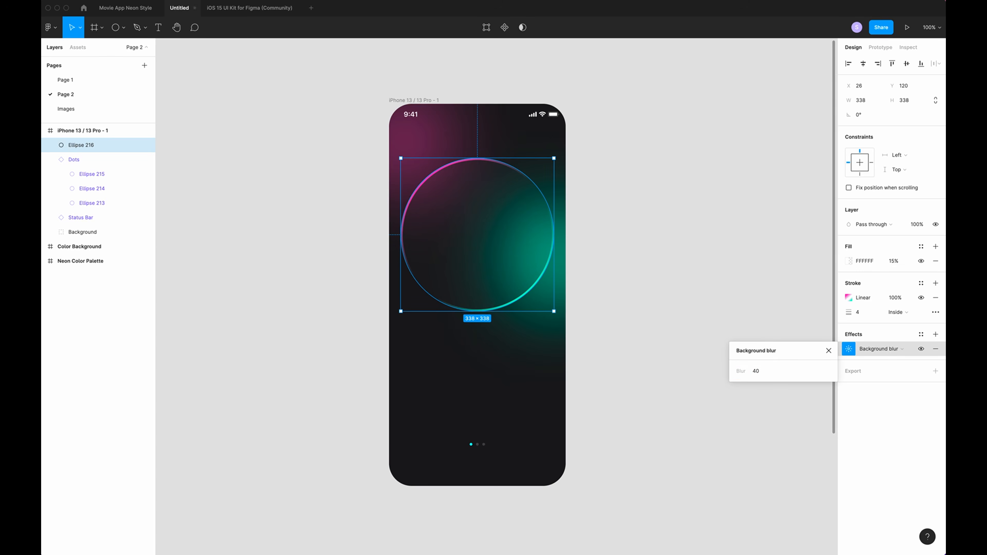
click(688, 403)
scroll(688, 403, left, 1)
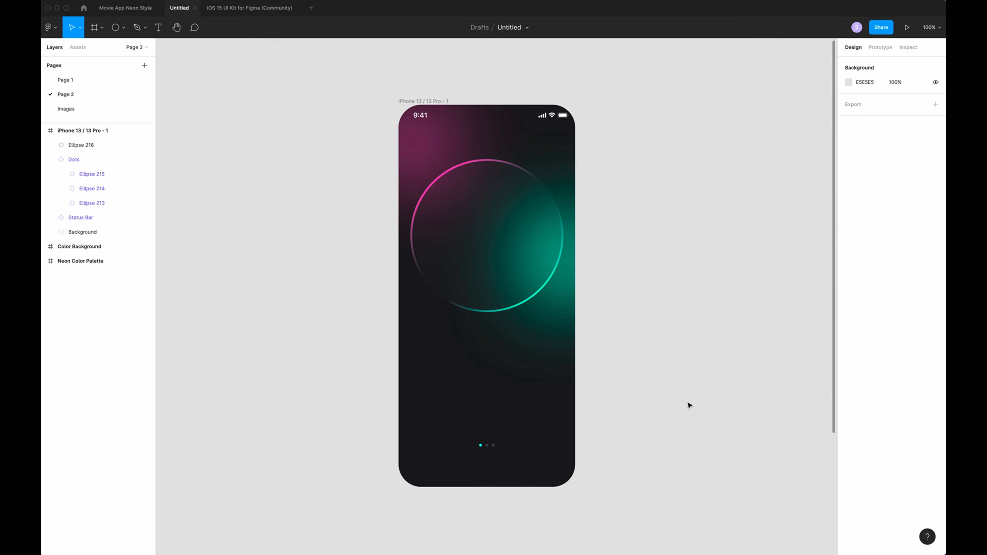
- Draw a second circle over the gradient-outlined ring, sized 328 × 328
key(o)
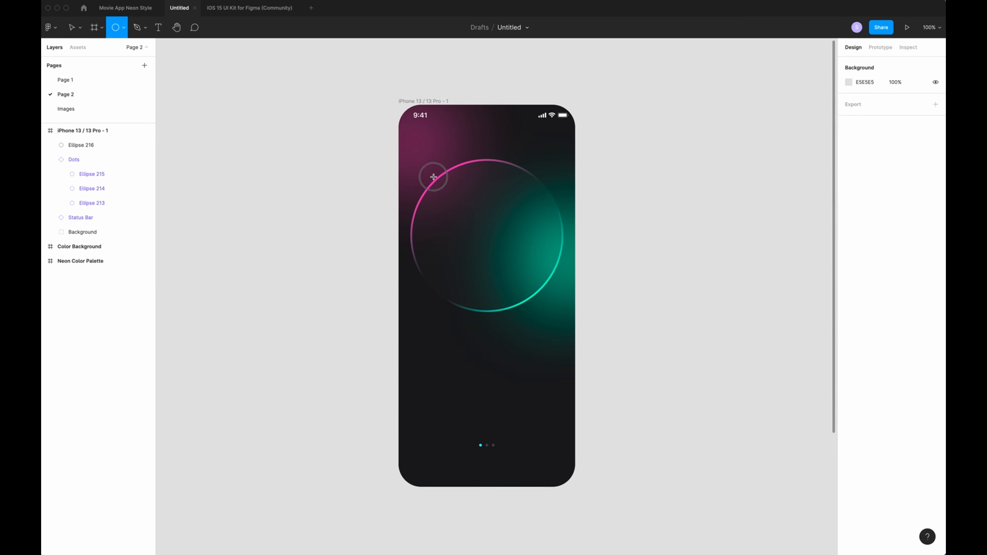
drag(432, 176, 546, 294)
click(861, 100)
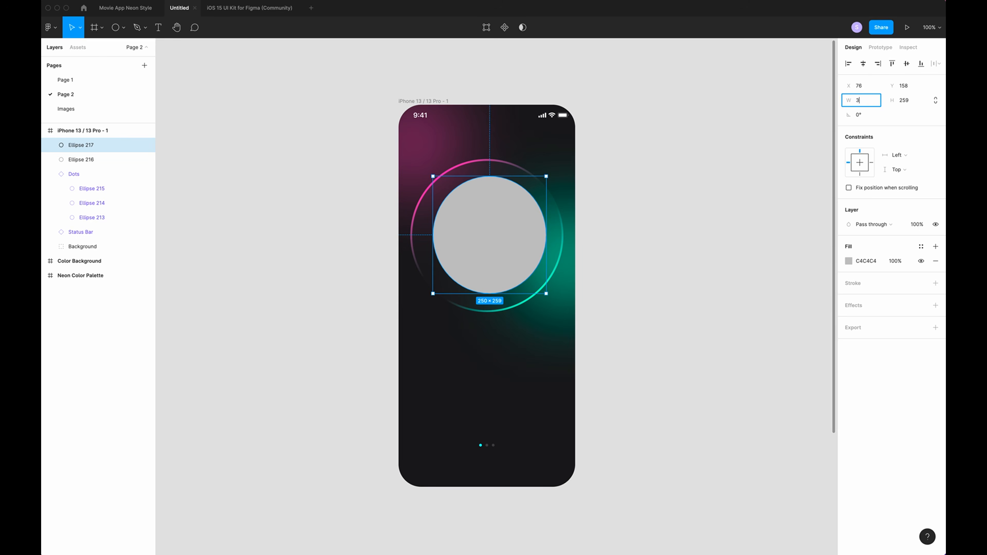
key(Tab)
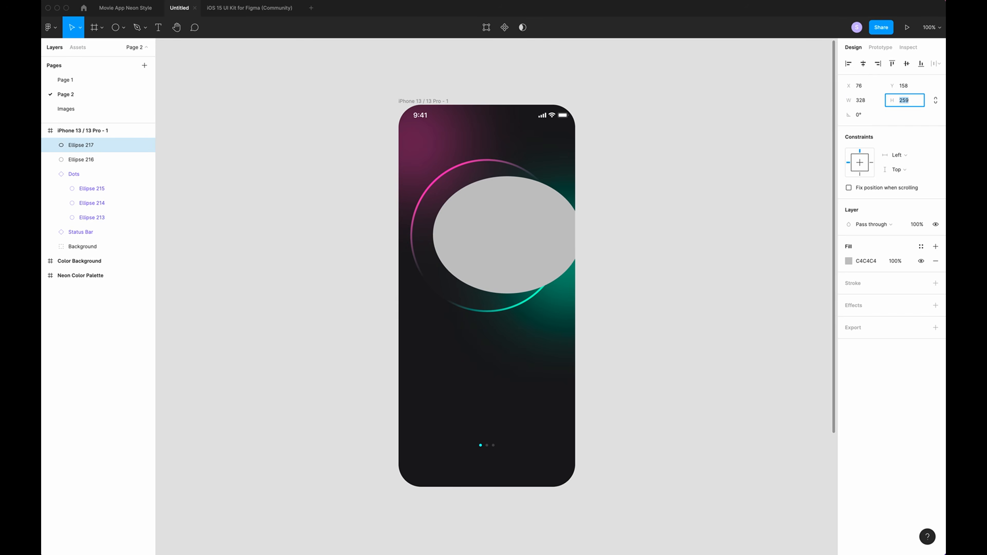
text(32)
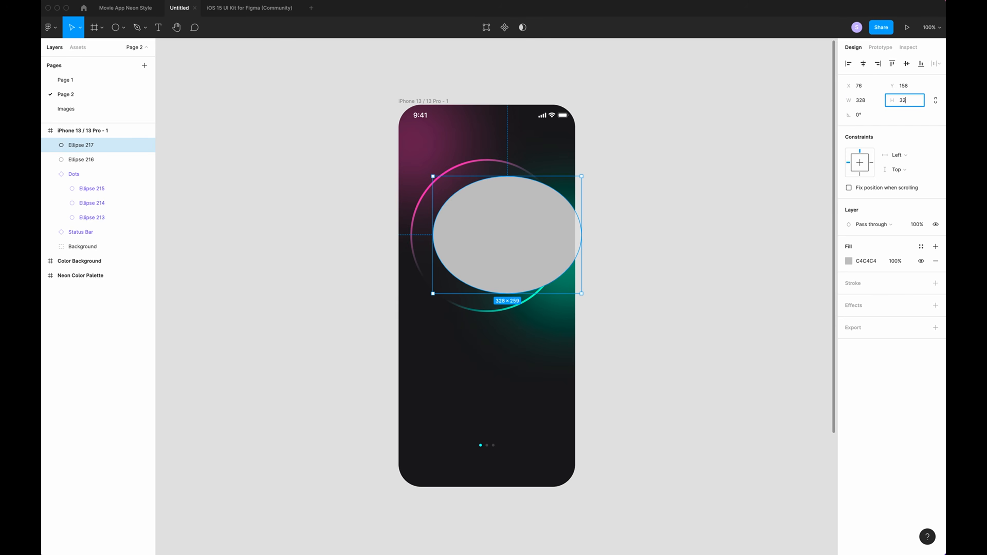
text(8)
key(Return)
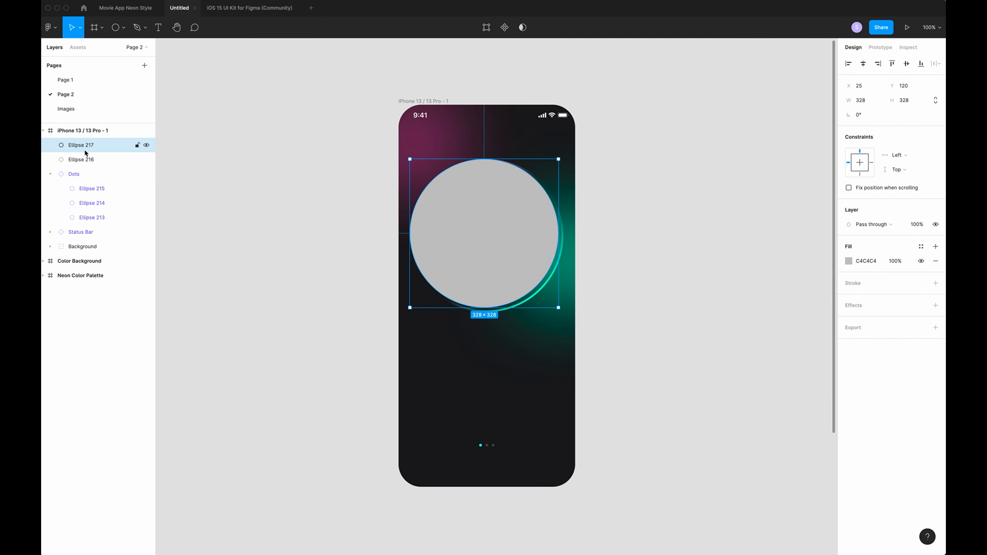
- Group the grey circle with the gradient-outlined ring and name the group Avatar
shift+click(87, 157)
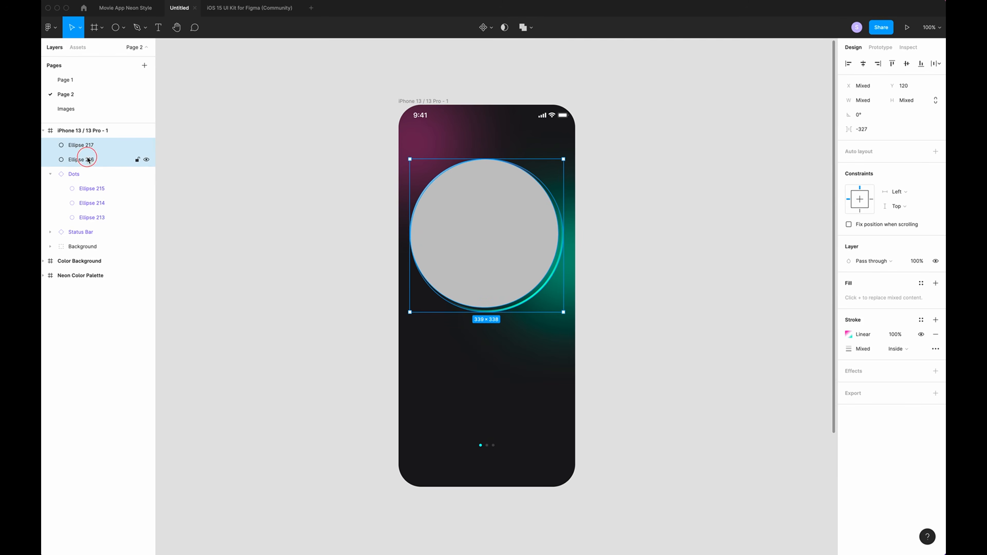
key(super+g)
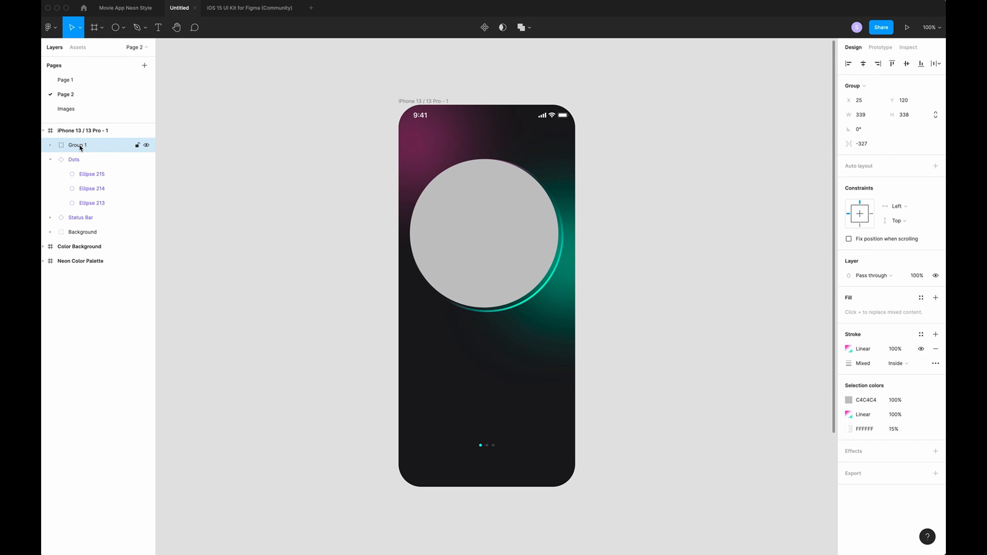
double_click(80, 145)
text(Avat)
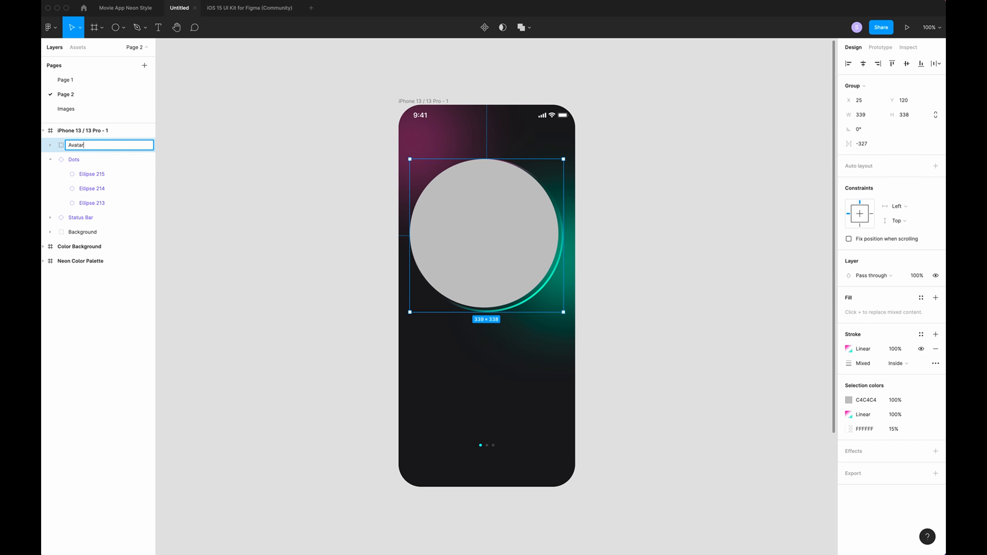
text(ar)
key(Return)
- Centre the grey circle horizontally and vertically inside the gradient ring of the Avatar group
click(51, 146)
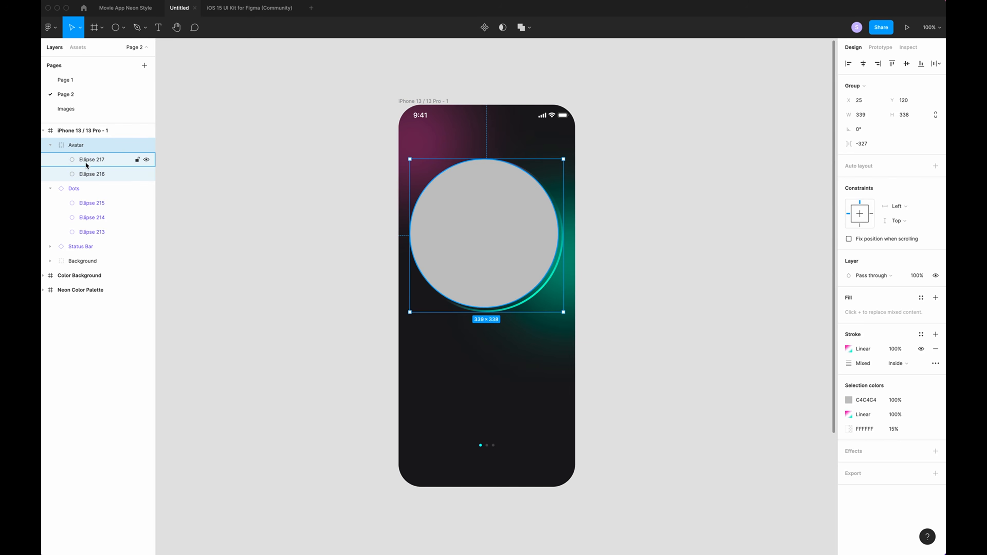
click(92, 161)
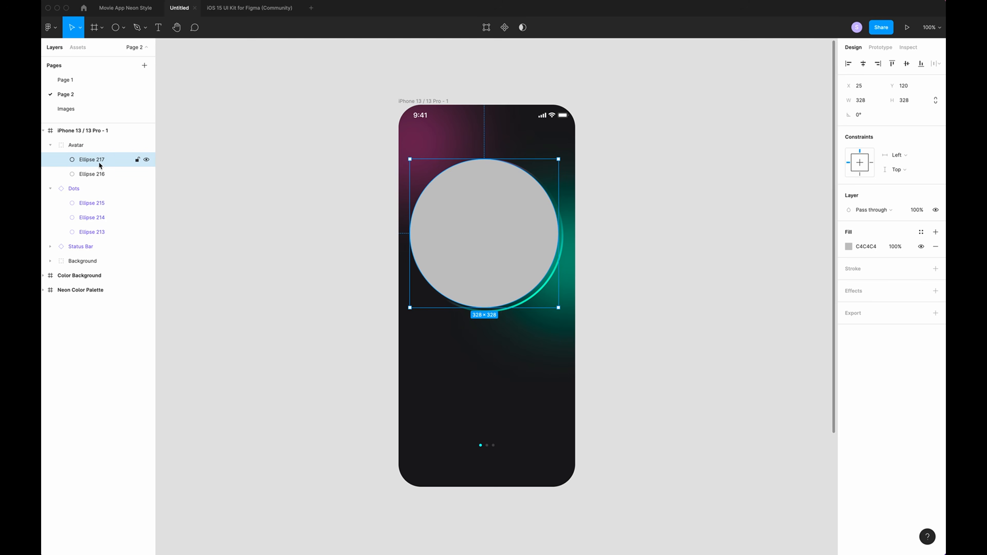
click(862, 65)
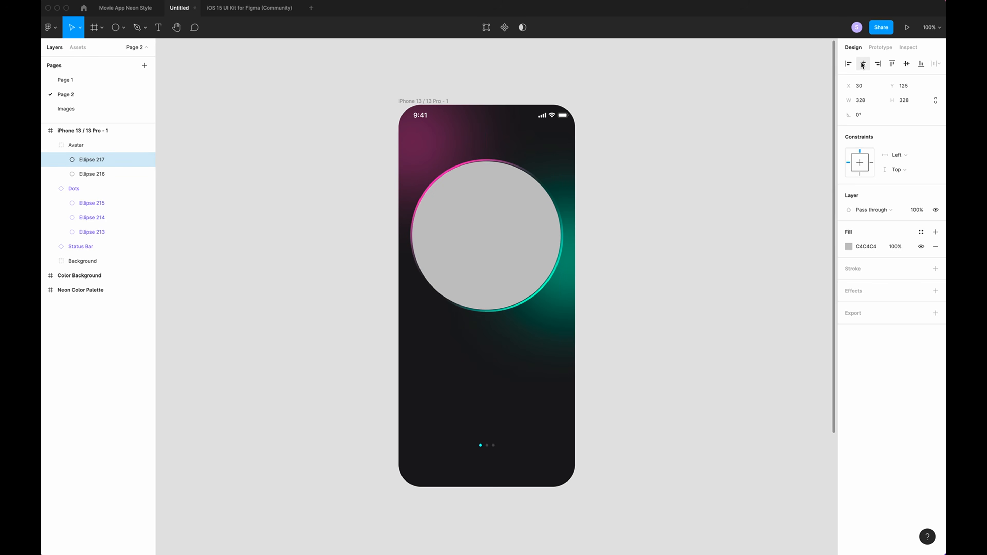
click(863, 65)
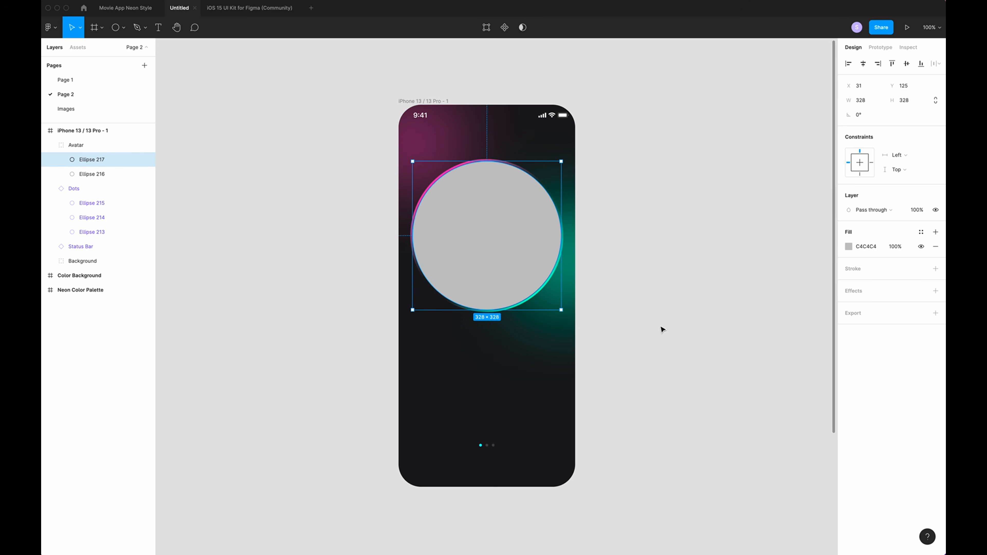
click(692, 272)
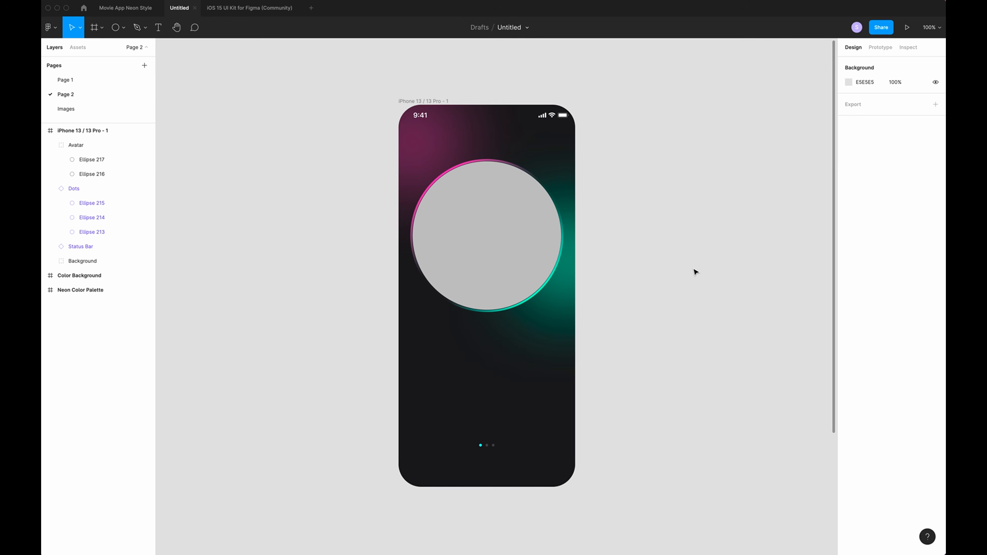
- Copy the VR headset woman image from the Images page into the Avatar group on Page 2, above the grey circle
click(69, 112)
click(260, 333)
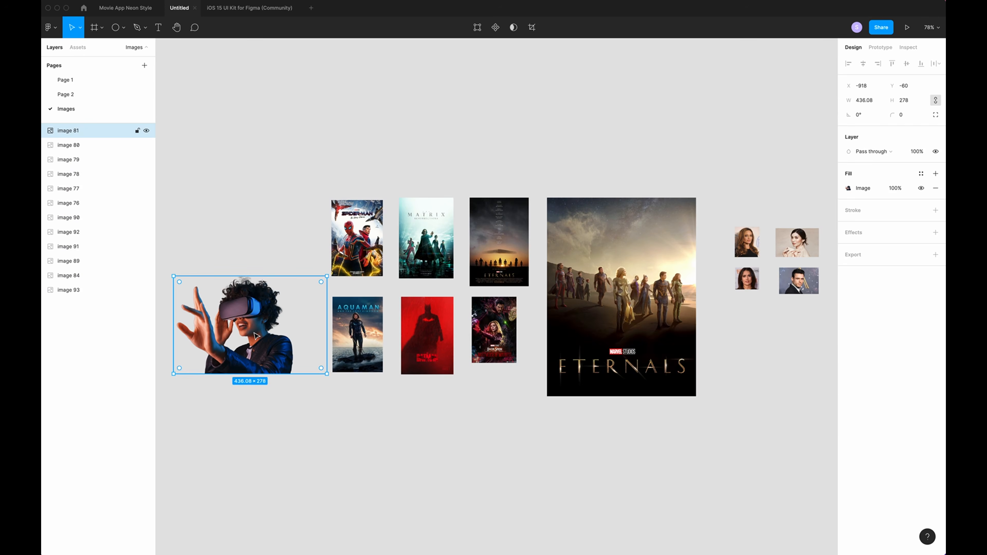
key(ctrl+c)
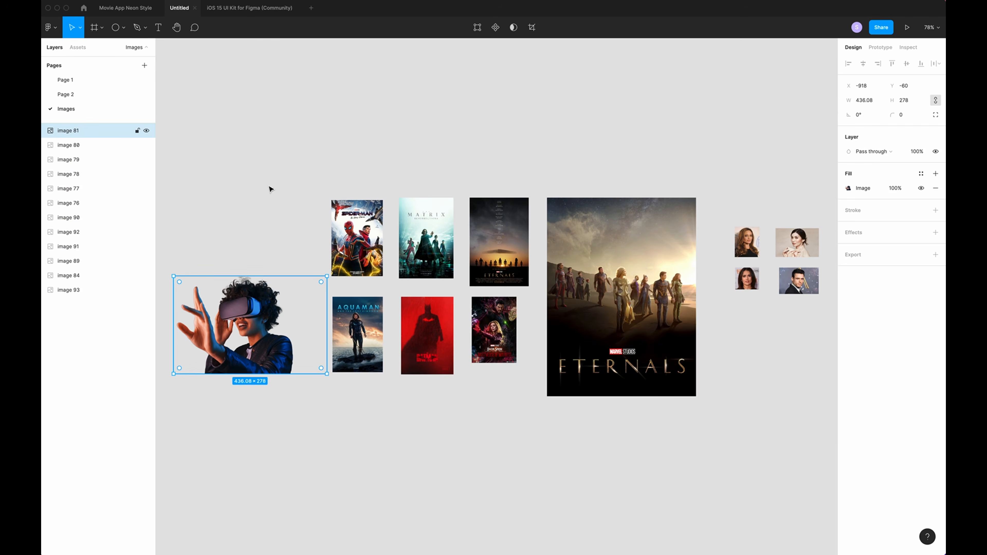
click(72, 97)
key(ctrl+v)
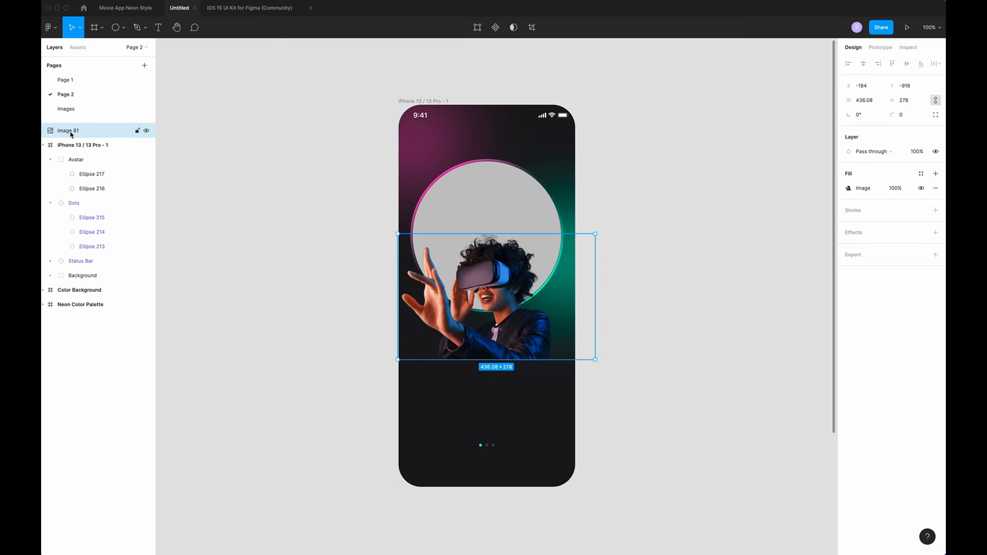
drag(68, 132, 81, 170)
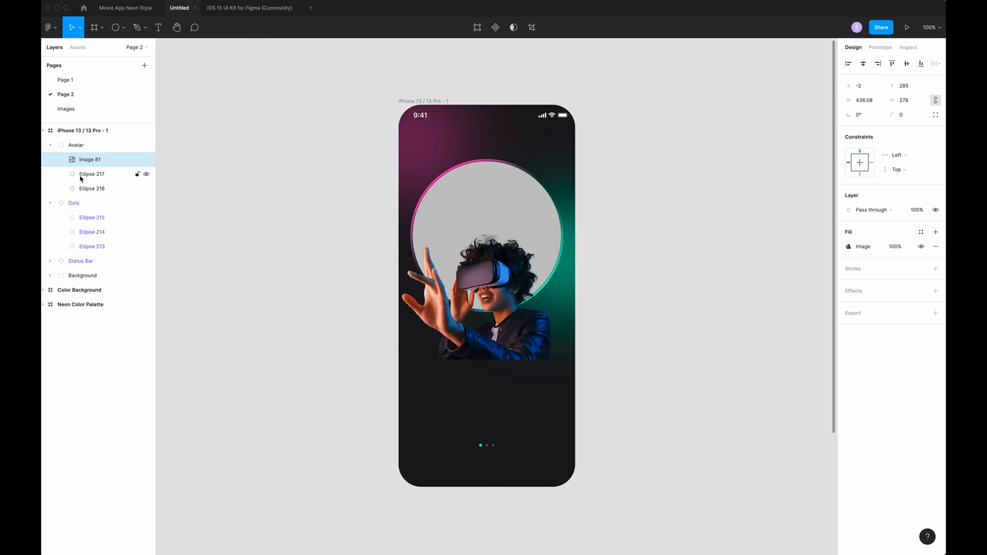
- Use the grey circle as a mask for the VR image and move the image up so the woman fills the ring
right_click(92, 173)
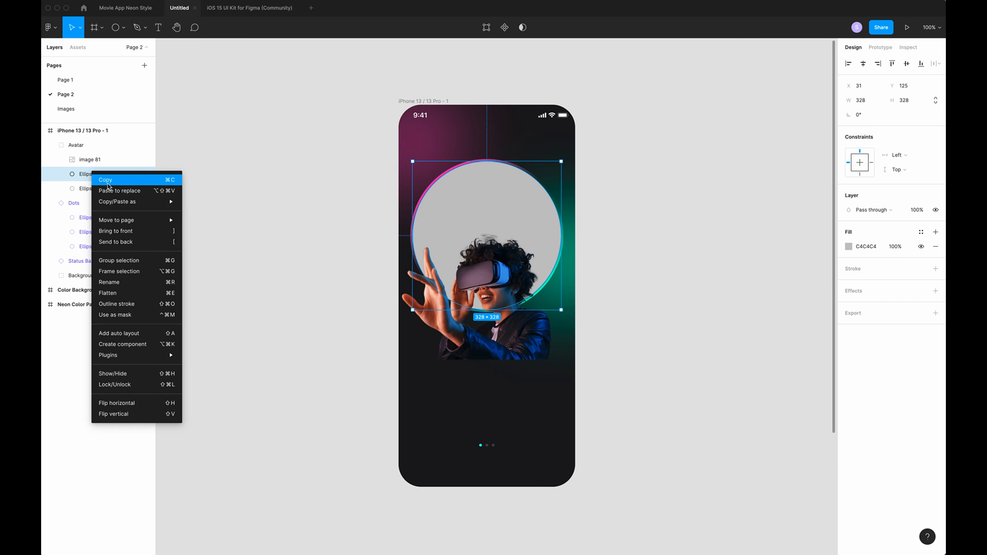
click(117, 316)
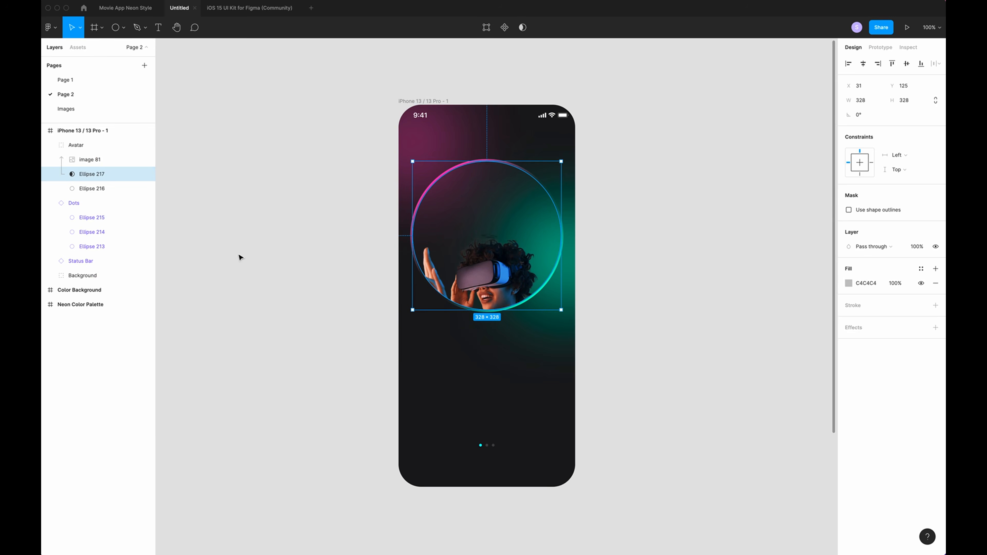
click(89, 160)
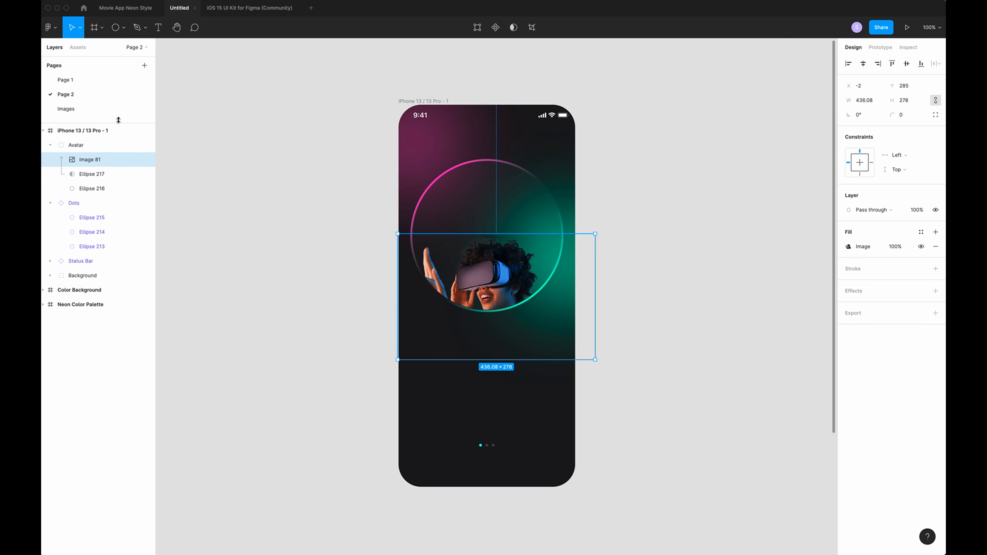
drag(490, 279, 502, 228)
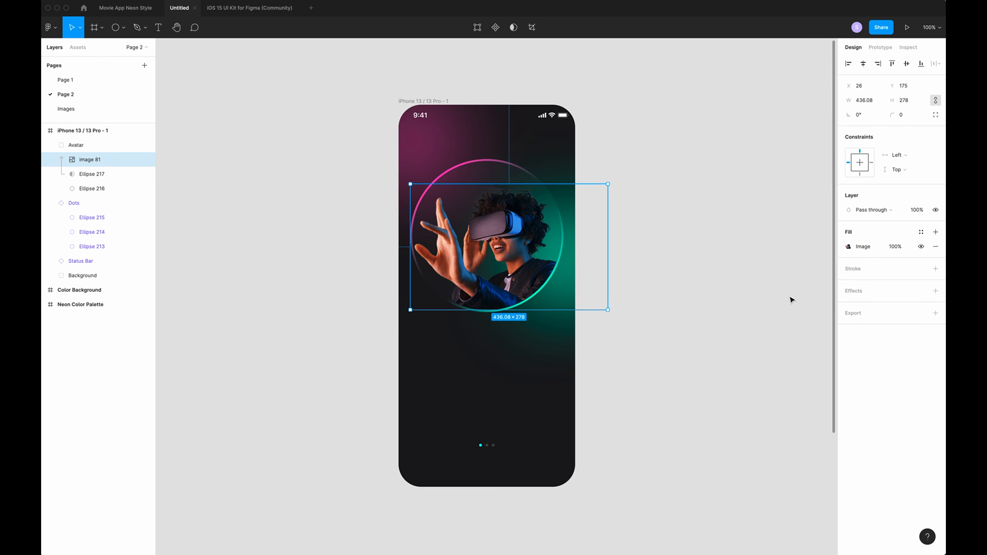
click(279, 198)
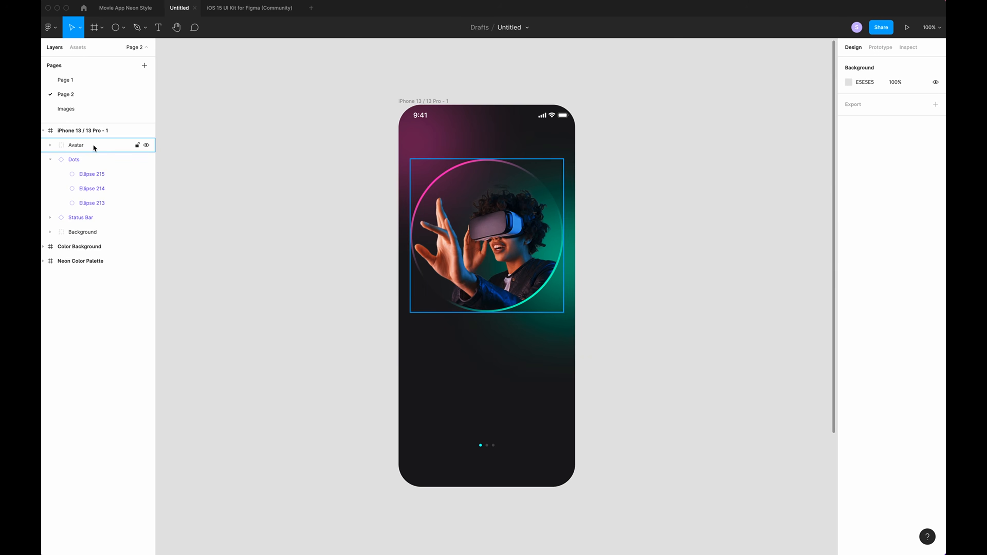
- Draw a text box about 292 × 171 below the avatar and set its font to Open Sans Bold, size 34
key(t)
drag(423, 328, 555, 406)
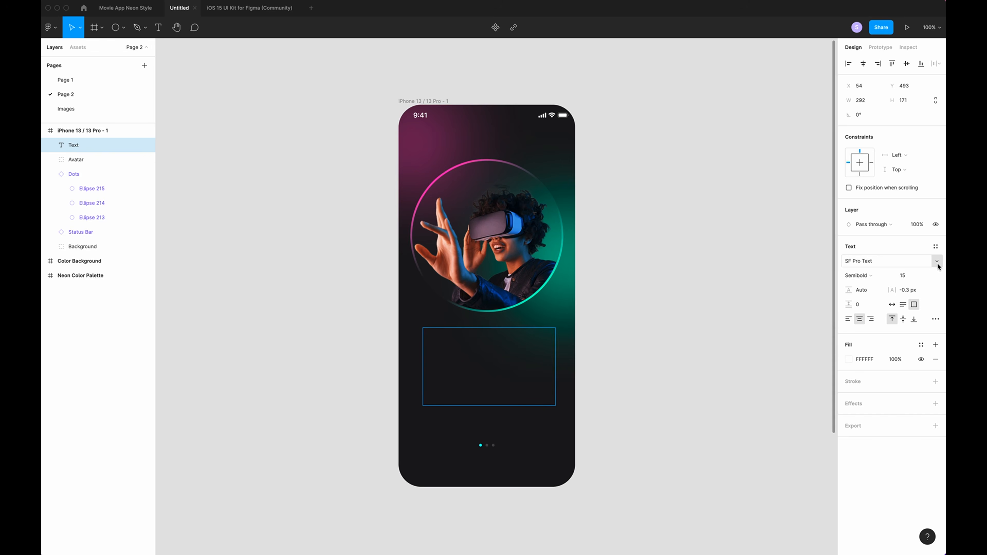
click(891, 263)
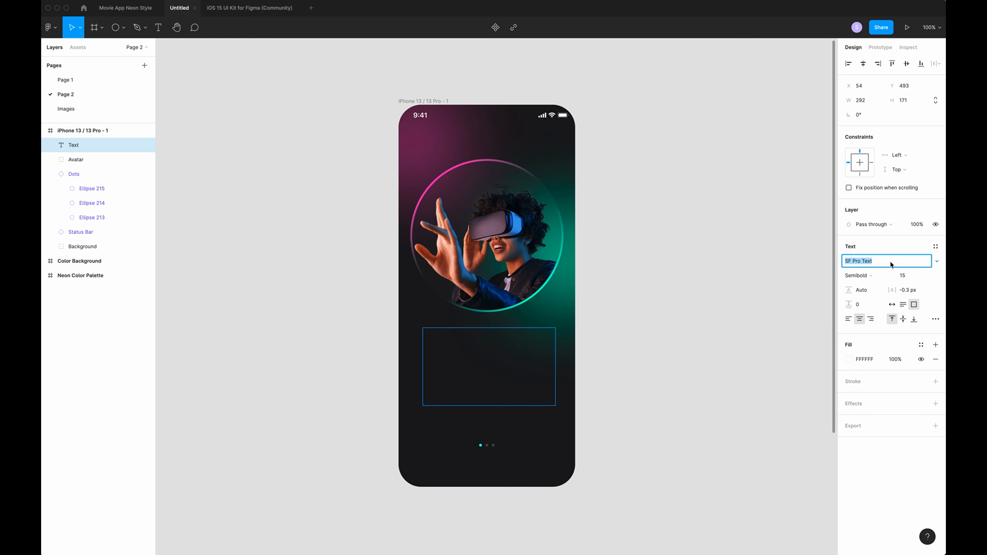
text(Open Sans)
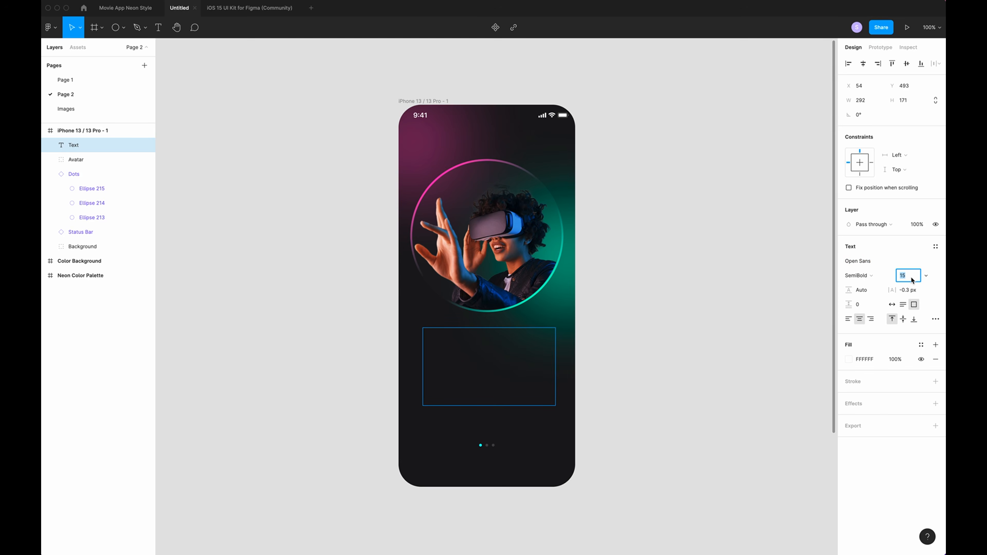
click(874, 277)
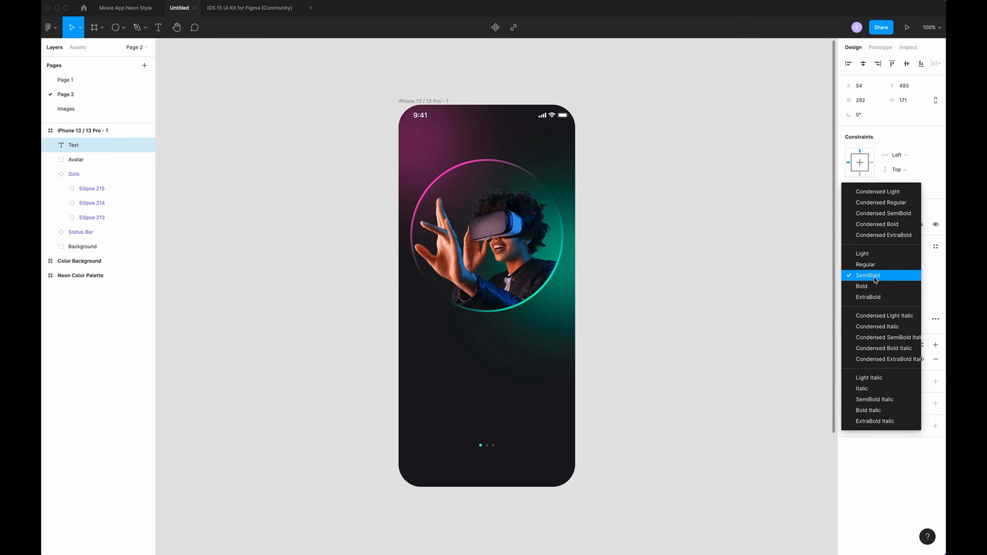
click(873, 287)
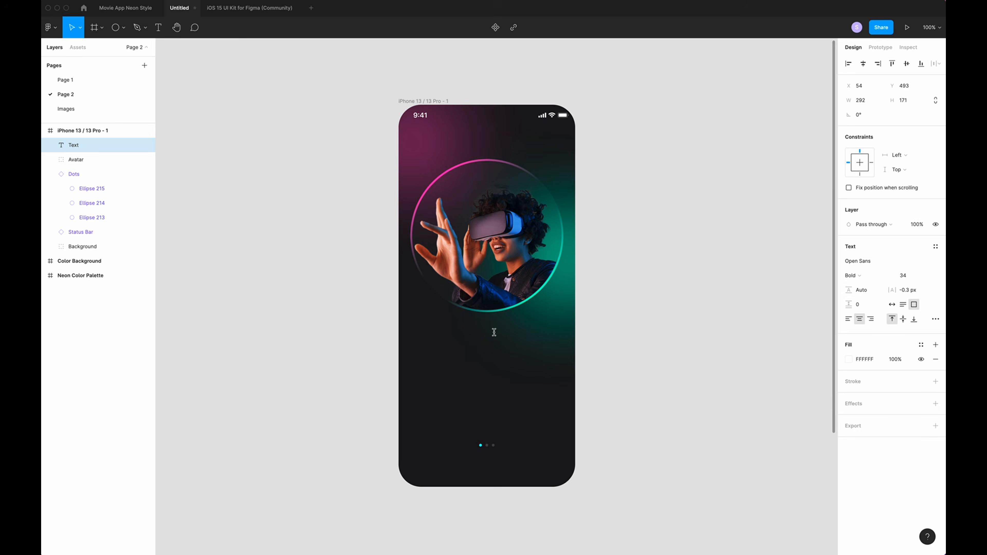
- Enter the heading "Watch movies in Virtual Reality" and set its text box to auto height
text(Wat)
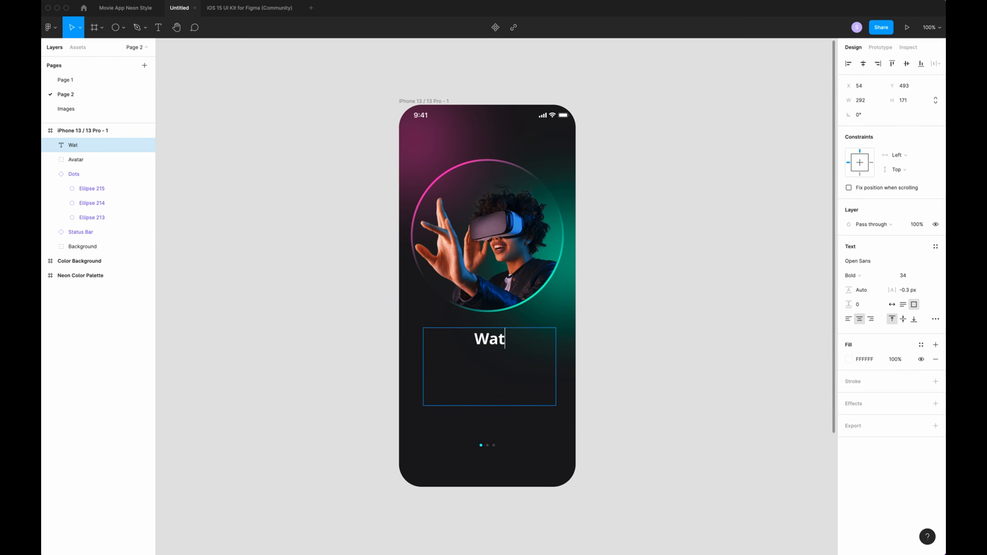
text(ch movies in Virtual Real)
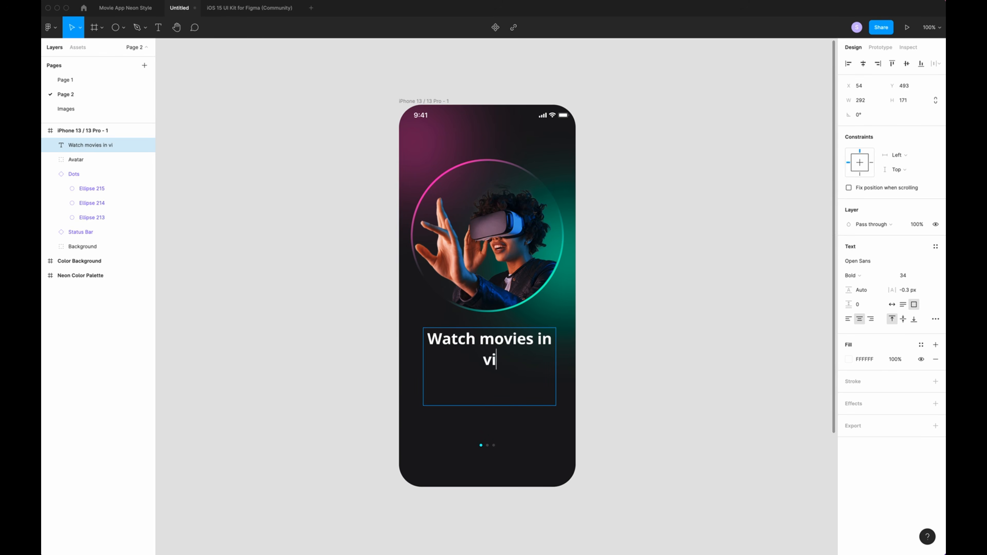
text(ity)
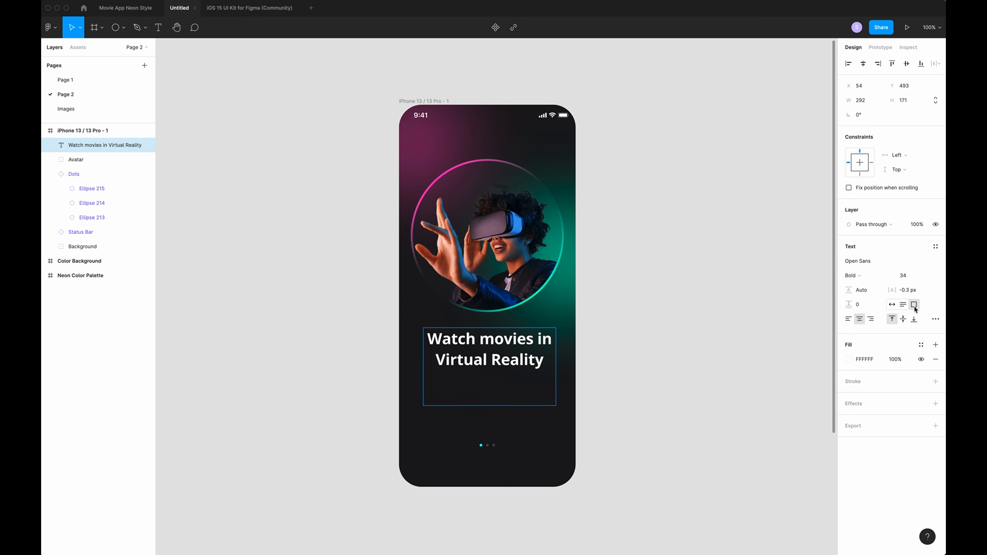
click(903, 307)
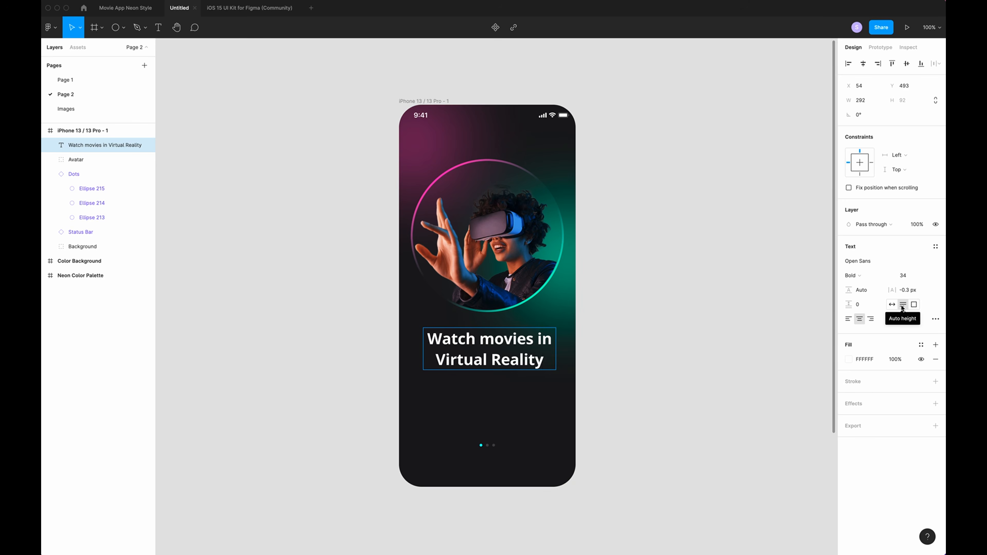
key(Escape)
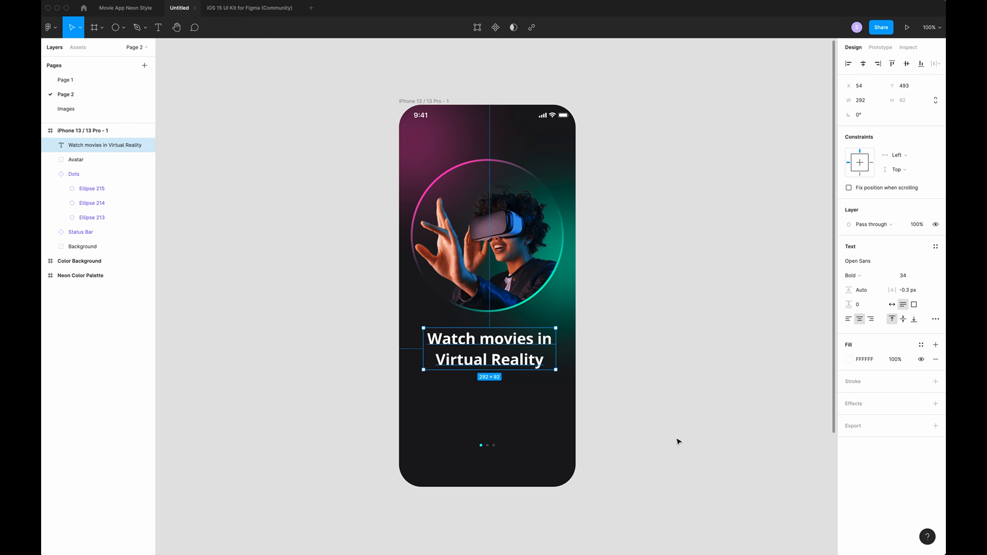
key(Escape)
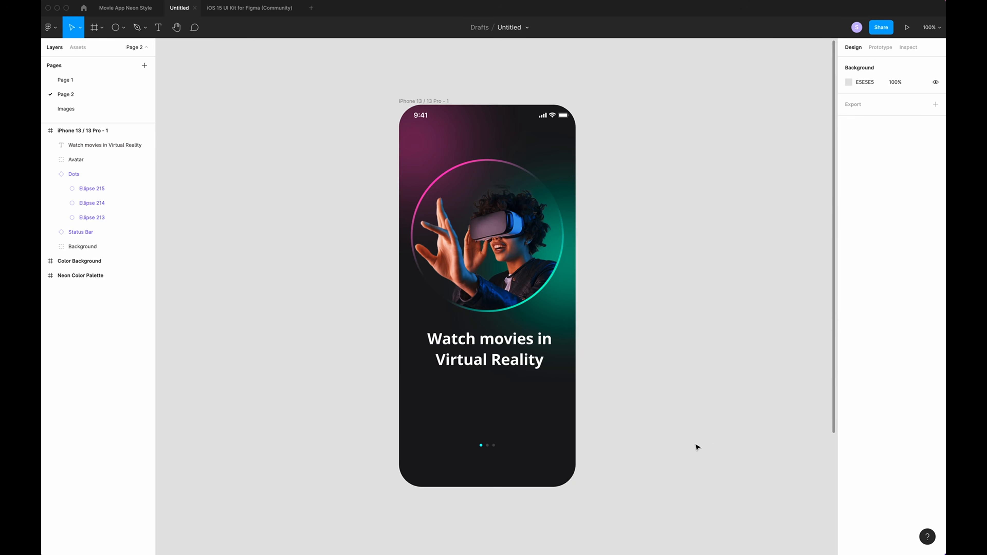
- Draw a second text box about 264 × 65 below the heading and set its font to Regular, size 16
key(t)
drag(439, 378, 559, 408)
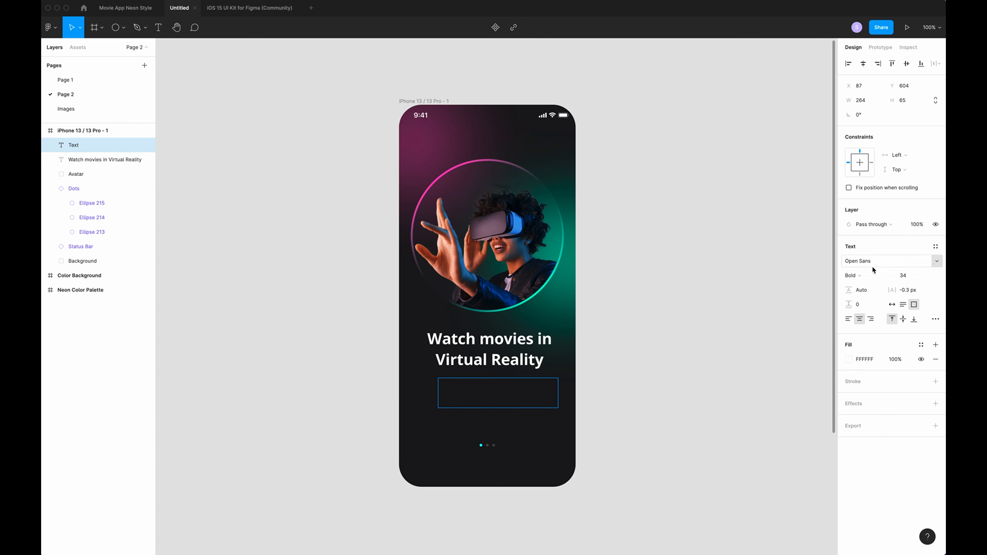
click(918, 278)
text(16)
key(Return)
click(863, 274)
click(865, 245)
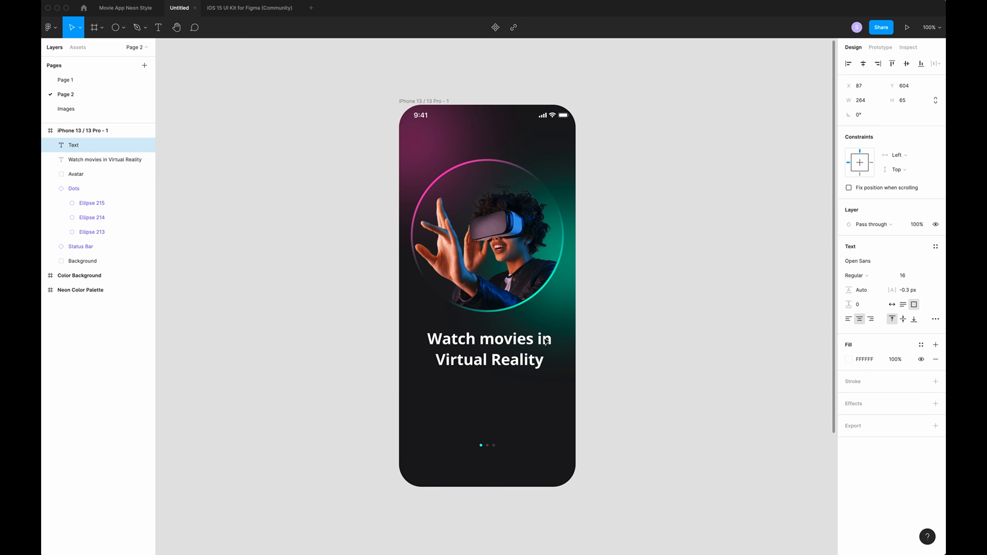
- Enter the description "Download and watch offline wherever you are" and set its text box to auto height
double_click(491, 403)
text(Download)
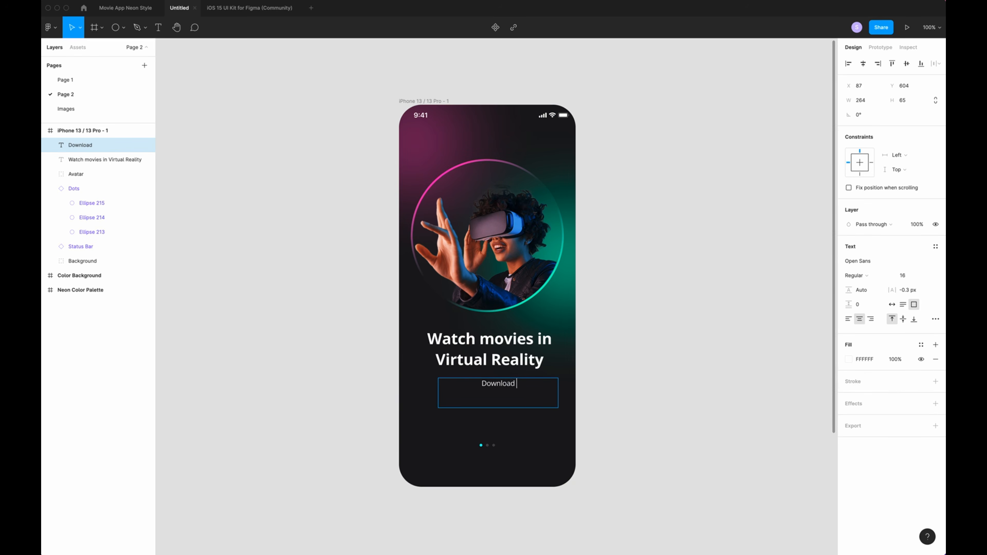
text( and watch offline wherever)
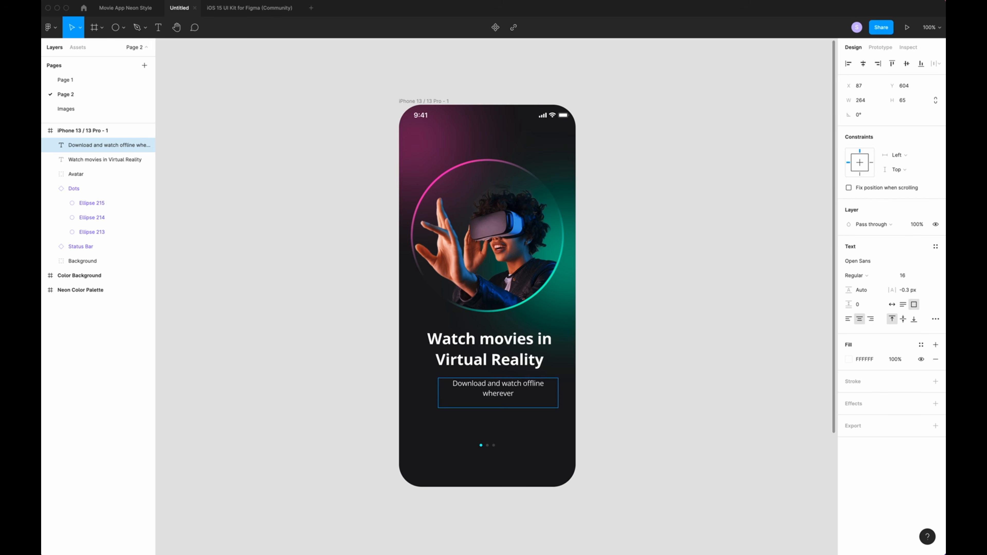
text( you are)
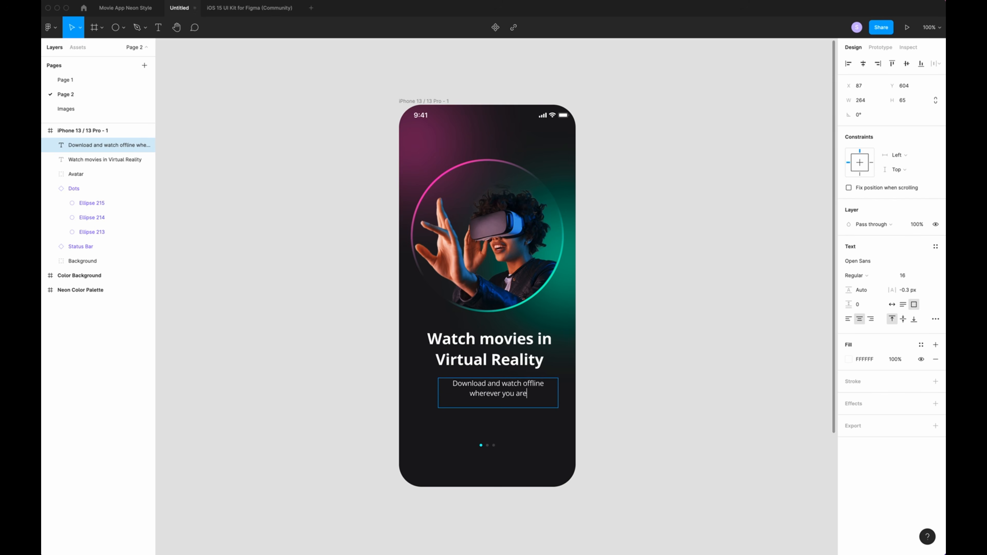
click(903, 307)
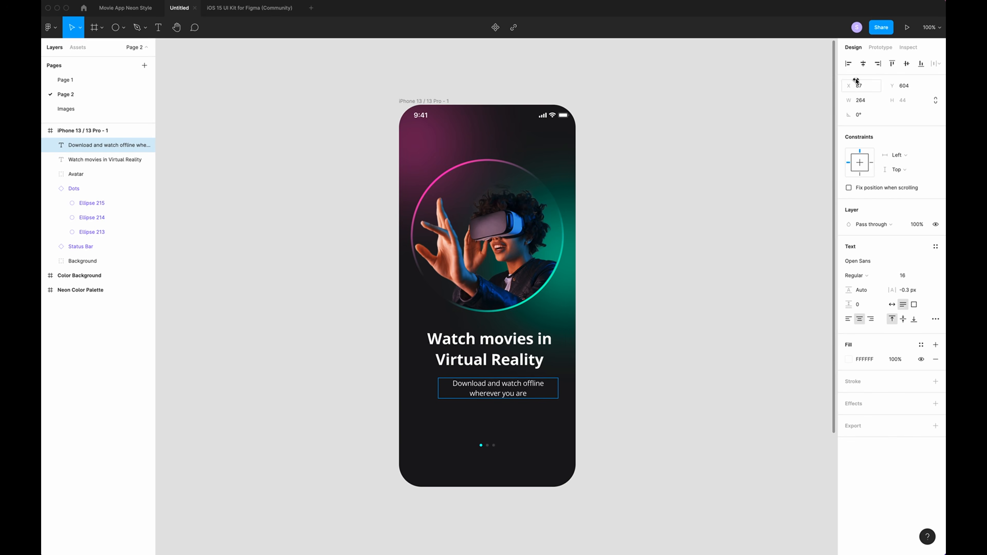
- Center the description and the heading horizontally on the phone frame
click(863, 63)
double_click(501, 359)
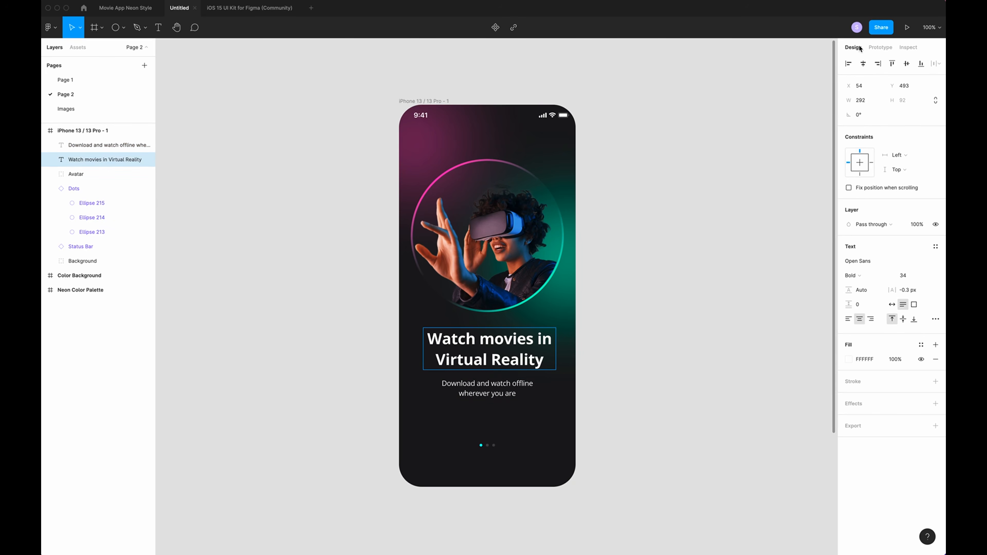
click(863, 63)
click(754, 363)
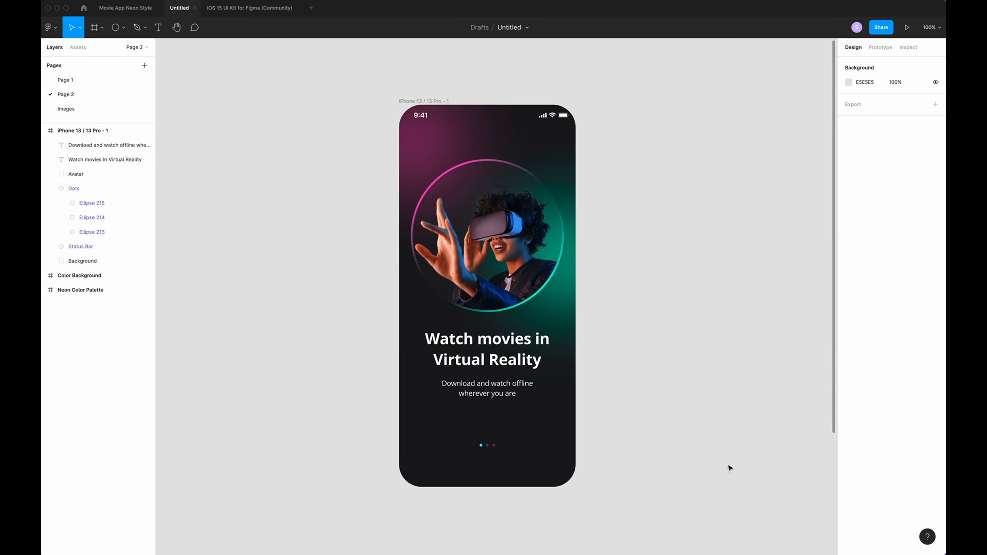
- Draw a rectangle about 232 × 44 between the description and the pagination dots
key(plus)
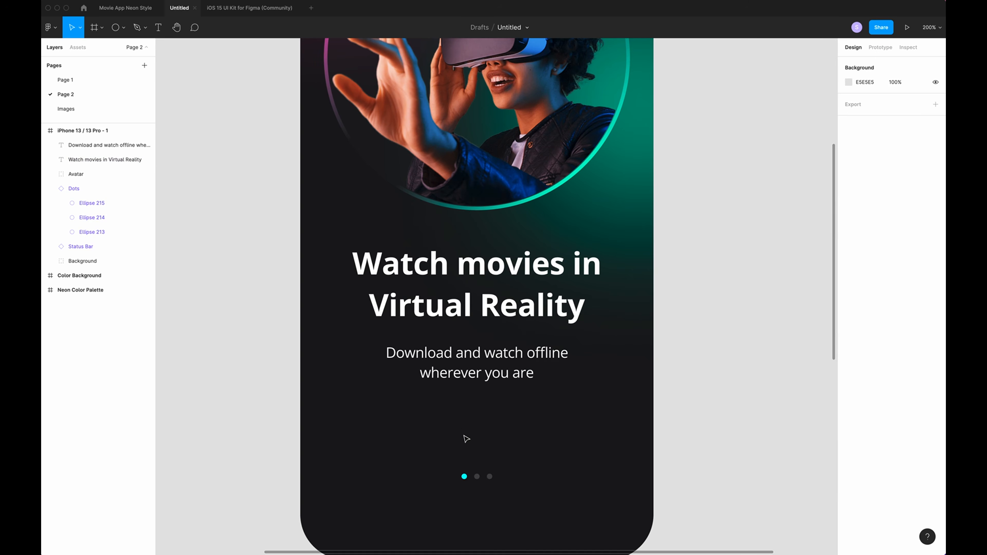
key(t)
drag(387, 406, 587, 438)
drag(375, 406, 586, 446)
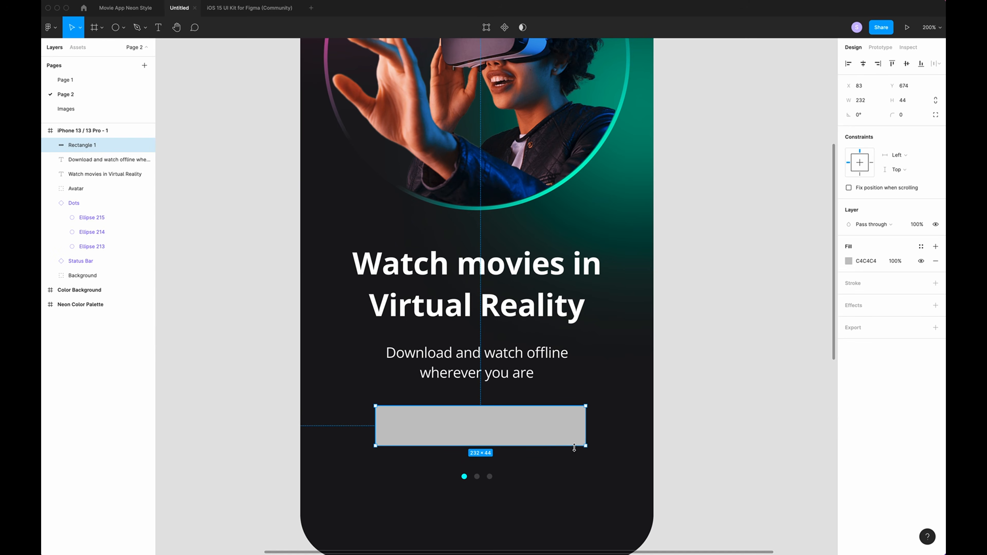
- Resize the rectangle to 160 × 38 and center it horizontally on the frame
click(865, 100)
text(160)
click(908, 102)
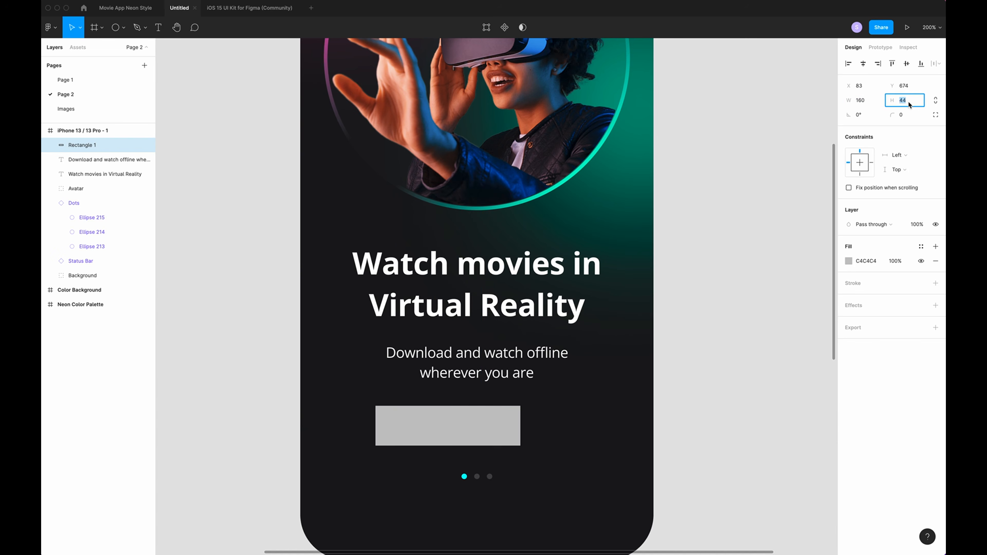
key(Return)
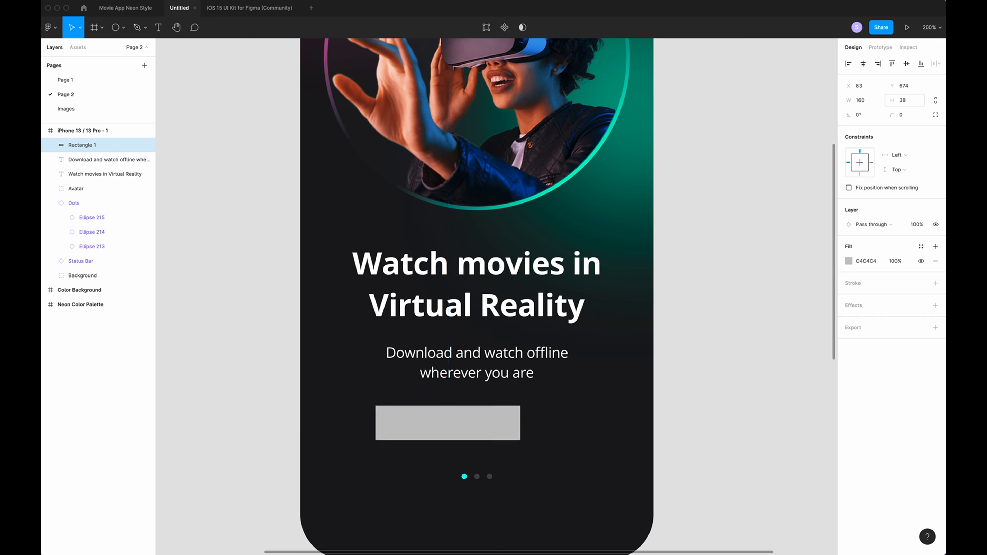
click(863, 64)
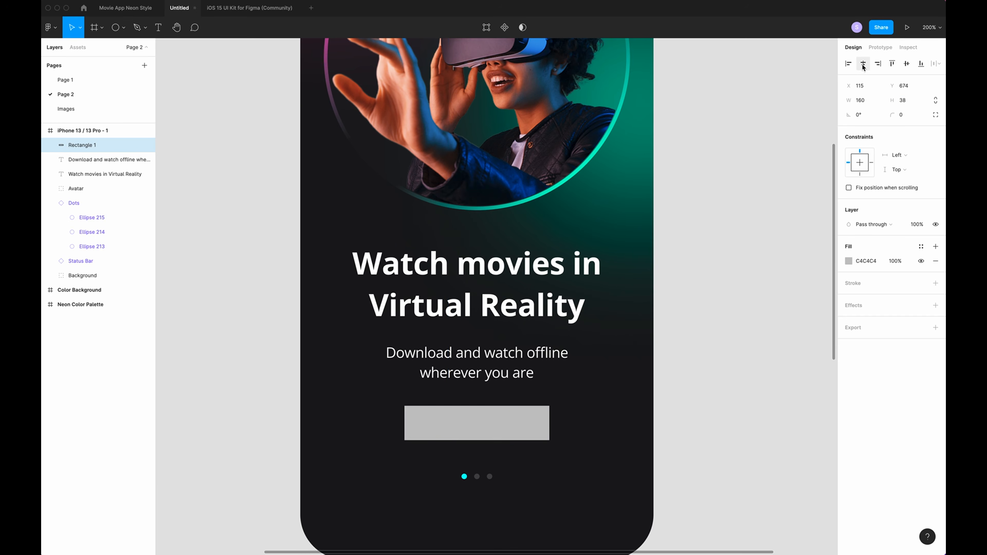
- Round the button rectangle's corners with a radius of 20
click(903, 116)
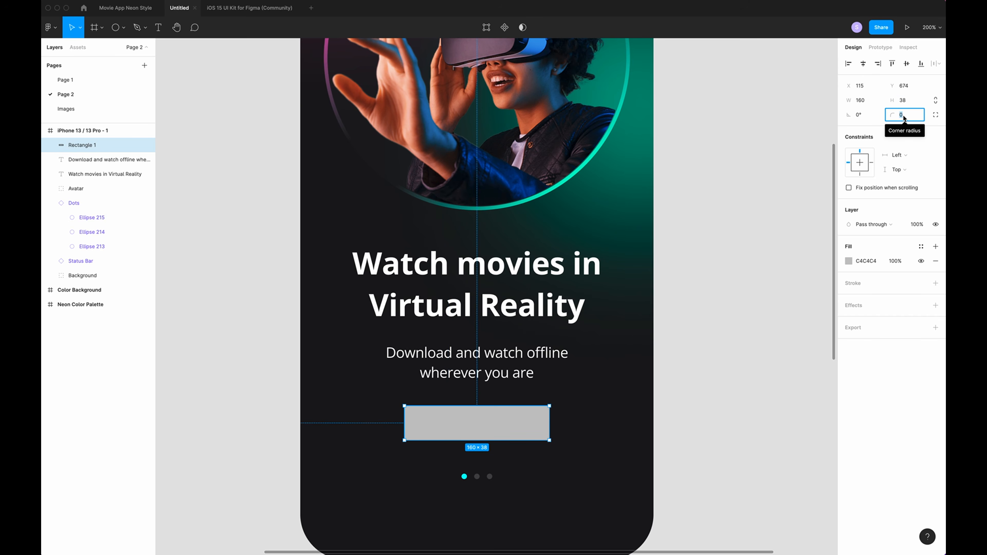
text(20)
key(Return)
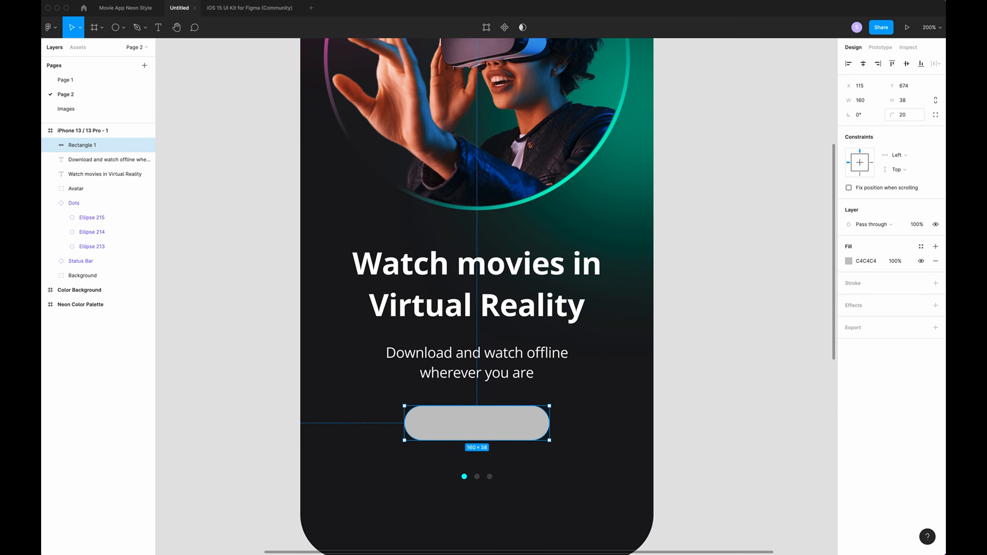
- Fill the button rectangle with white FFFFFF at 15% opacity using the Overlay blend mode
click(849, 261)
drag(731, 301, 721, 268)
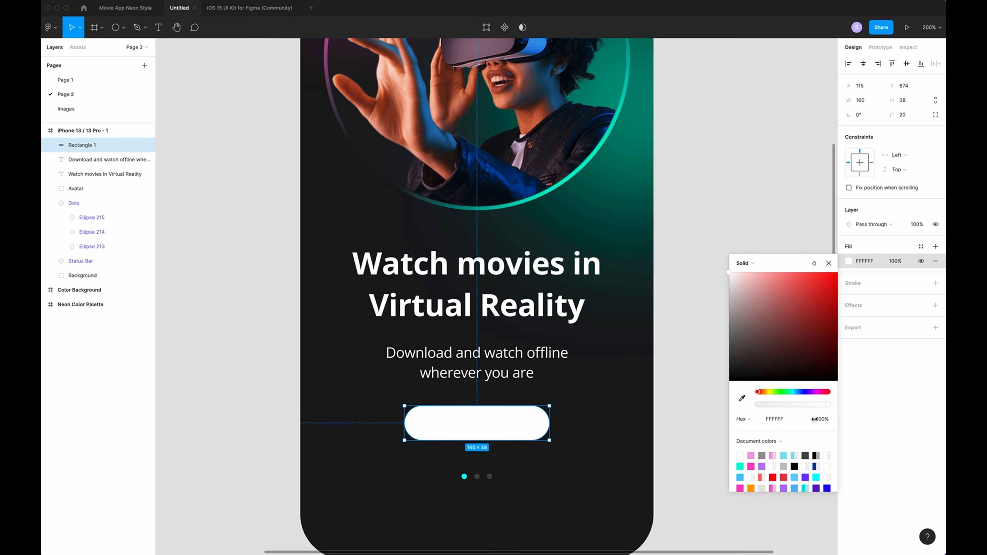
click(896, 261)
text(15)
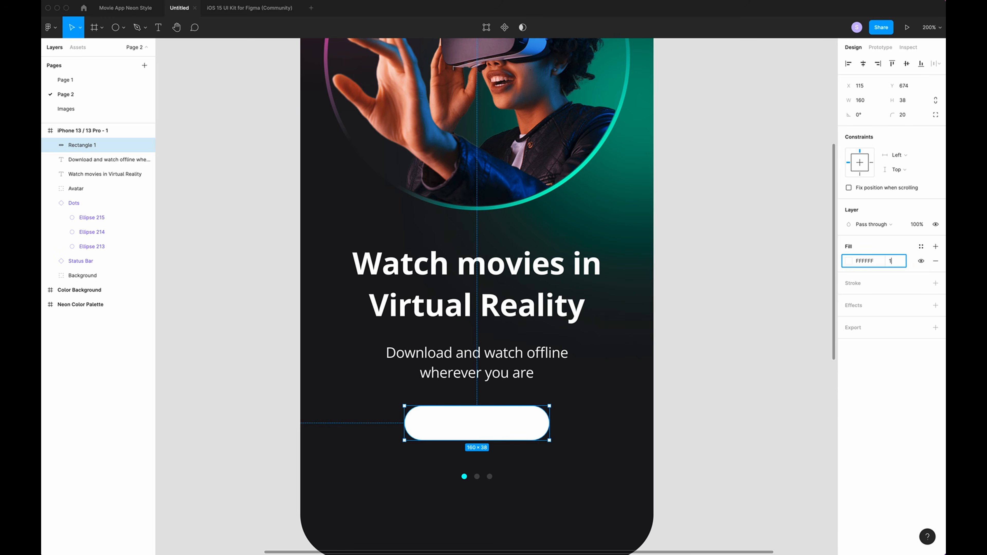
key(Return)
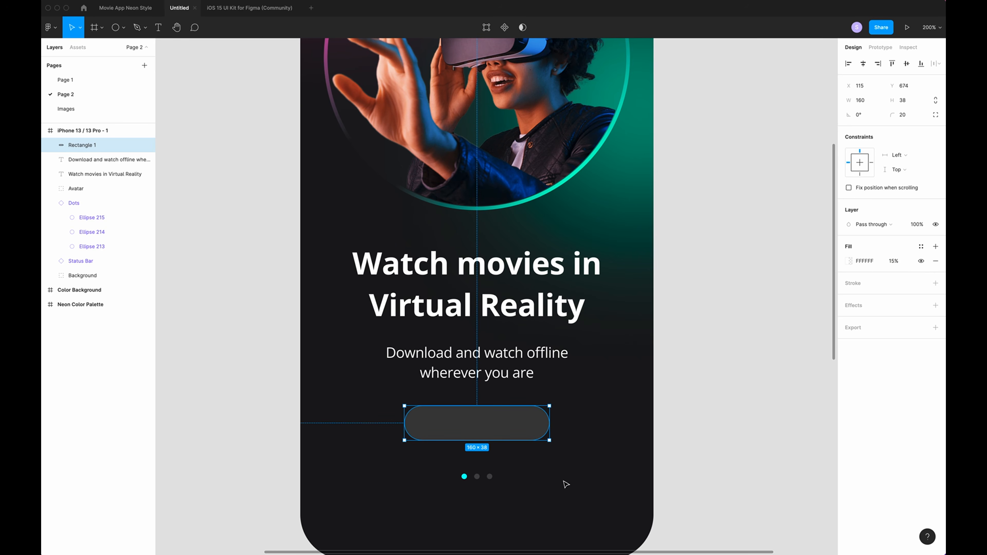
click(850, 261)
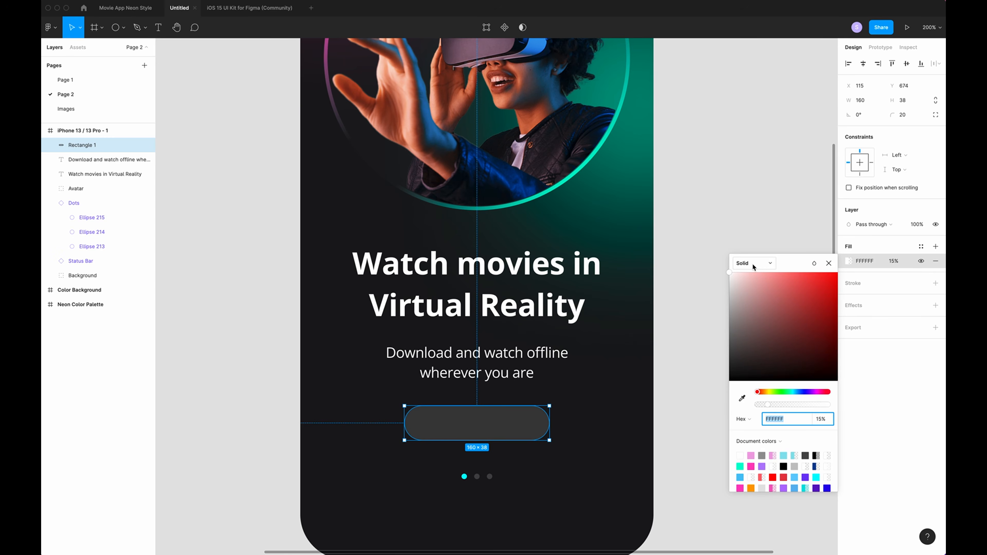
click(814, 264)
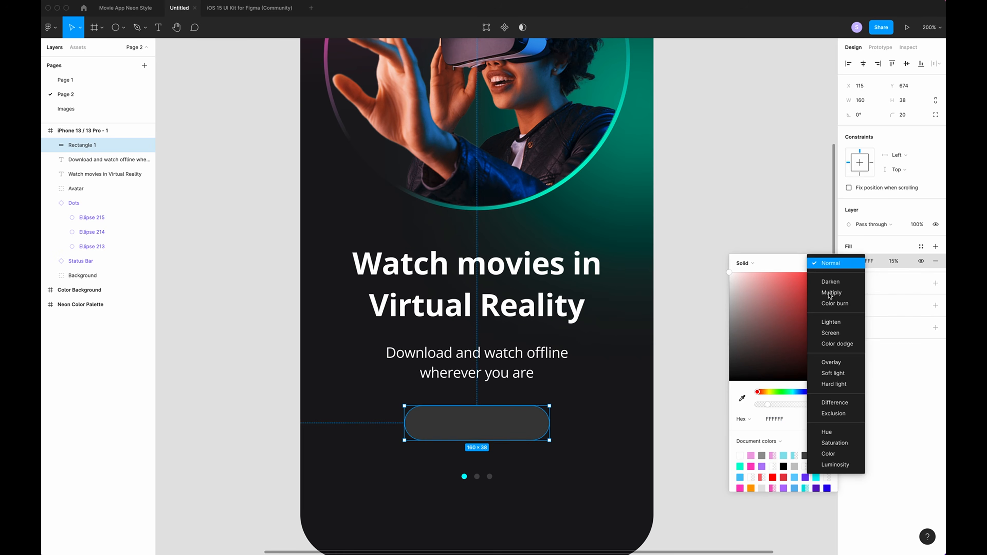
click(838, 364)
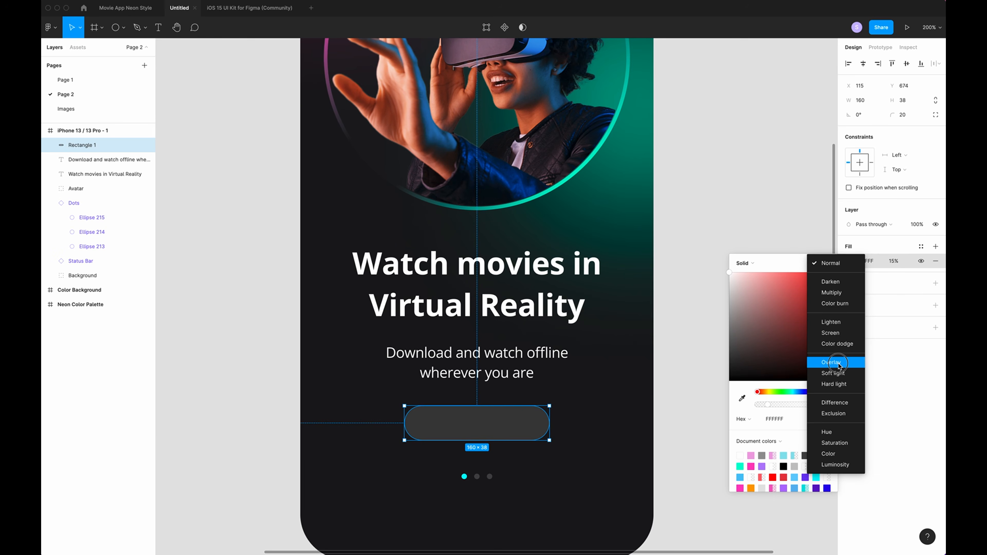
- Add a Background blur effect with a blur of 40 to the button rectangle
click(935, 305)
click(877, 323)
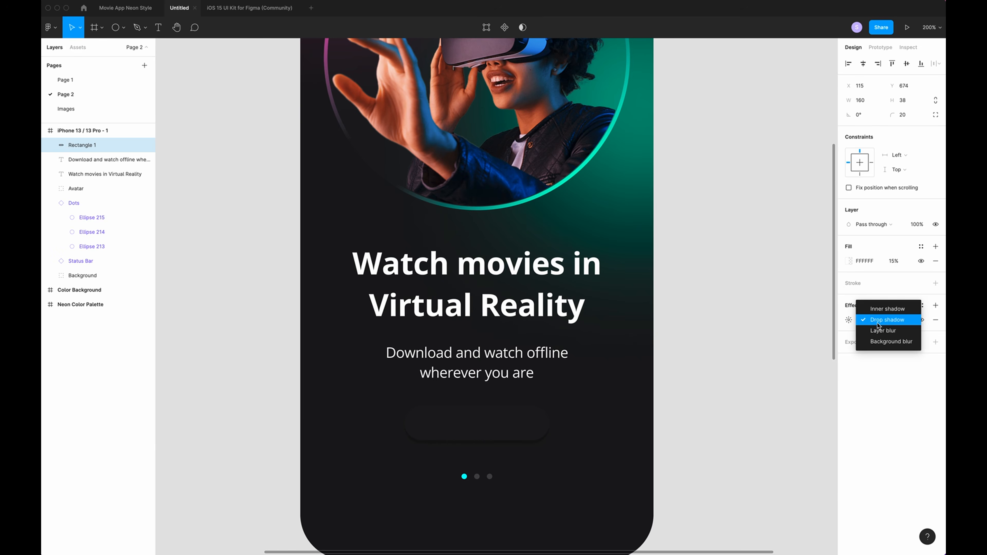
click(880, 345)
click(849, 319)
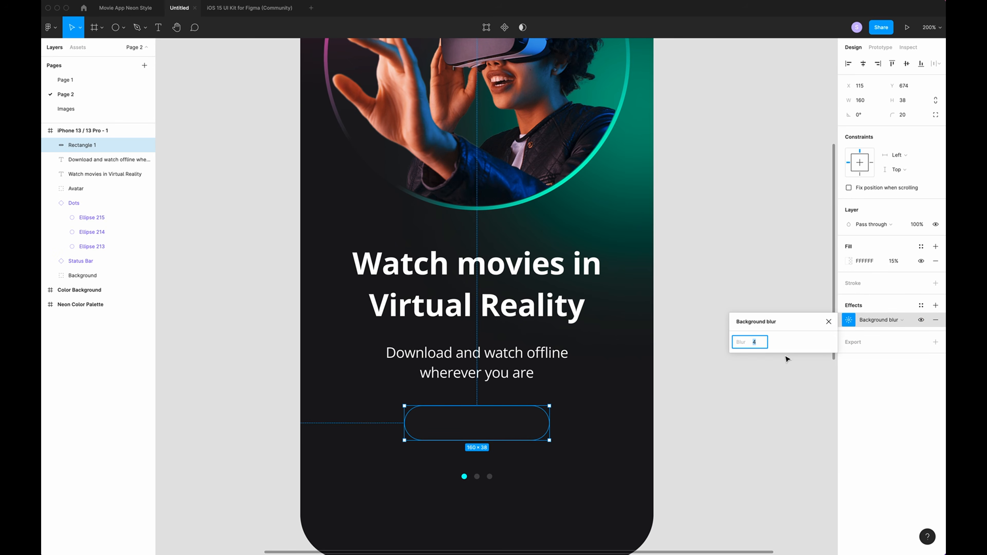
text(40)
key(Return)
- Add a linear gradient stroke to the button rectangle and tilt the gradient diagonally
click(935, 283)
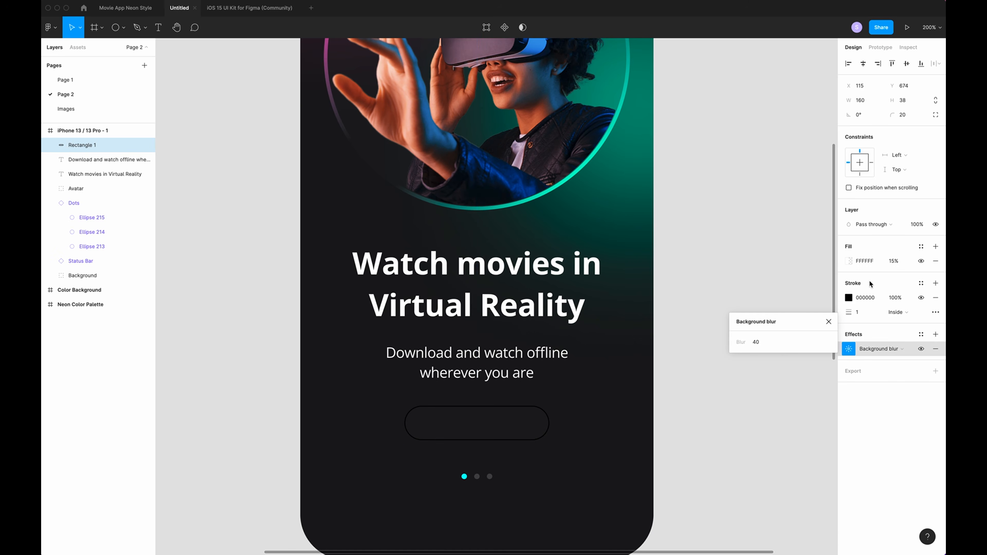
scroll(312, 83, up, 3)
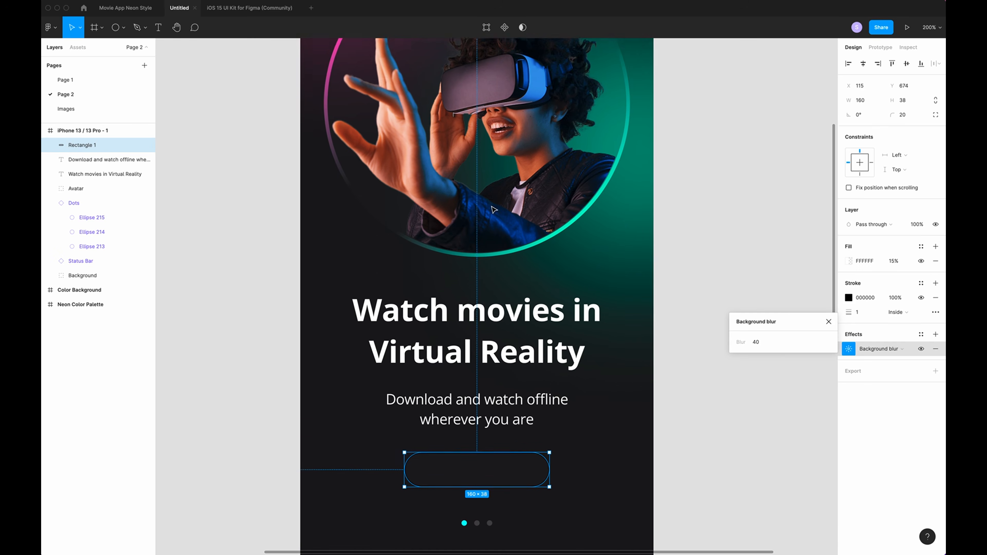
key(shift+0)
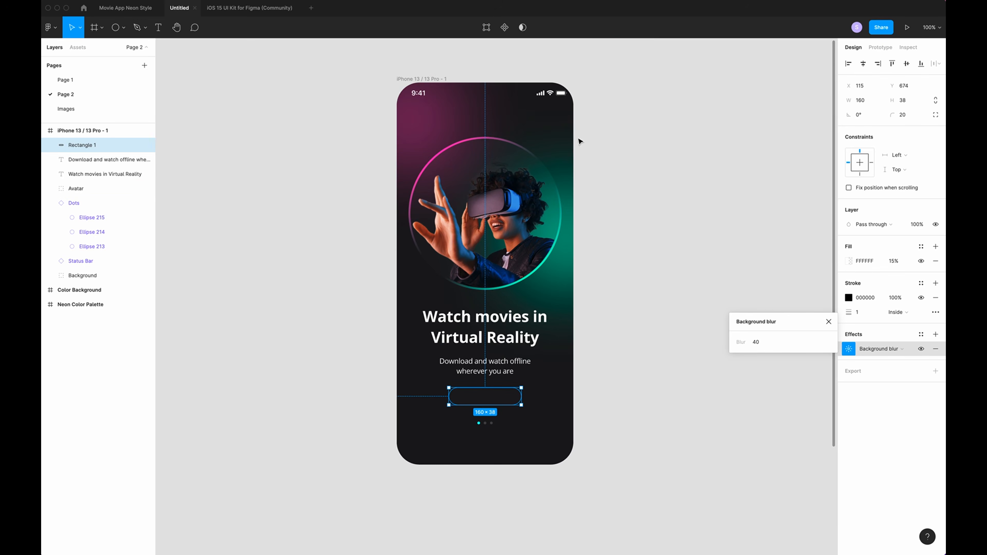
click(848, 348)
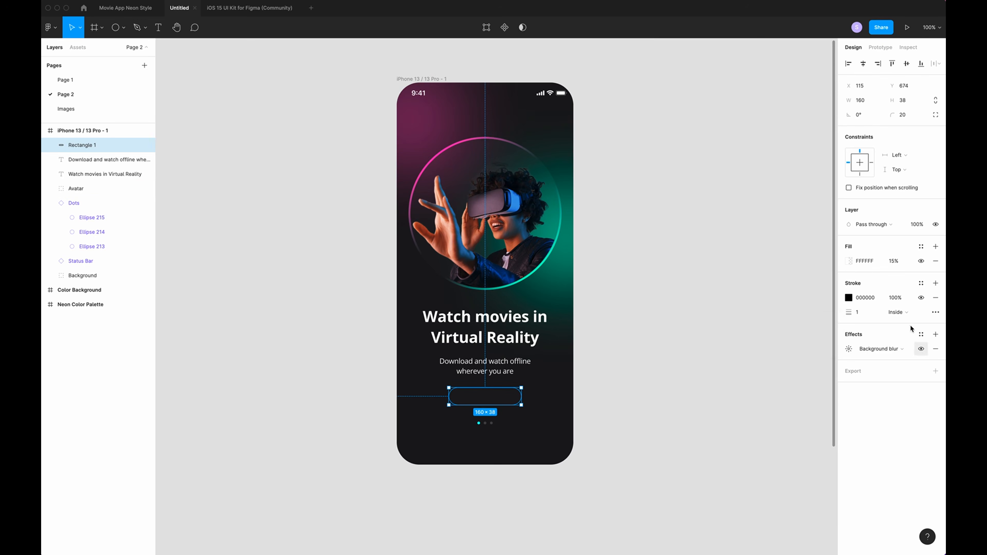
click(849, 299)
click(750, 303)
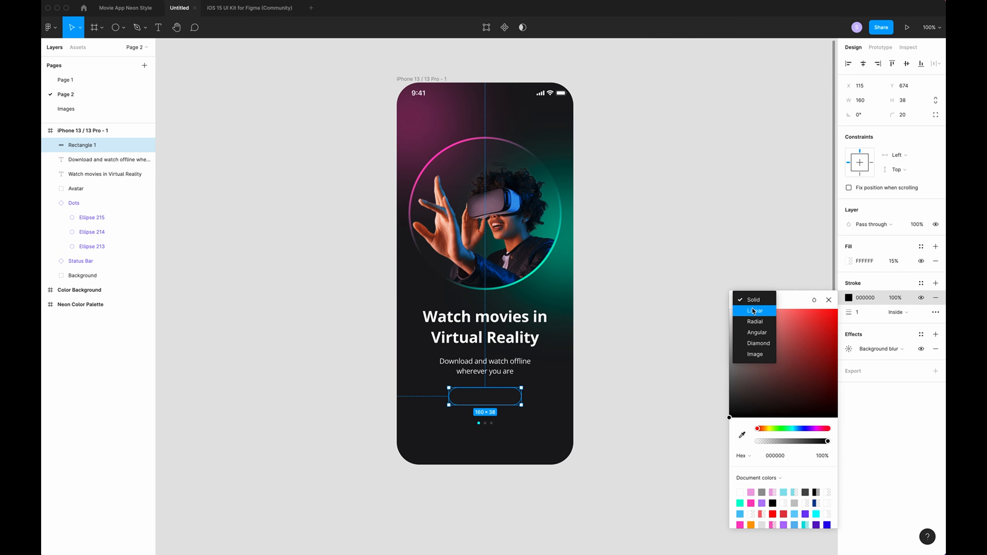
click(753, 311)
mouse_move(485, 388)
mouse_down()
mouse_move(474, 387)
mouse_move(495, 405)
mouse_up()
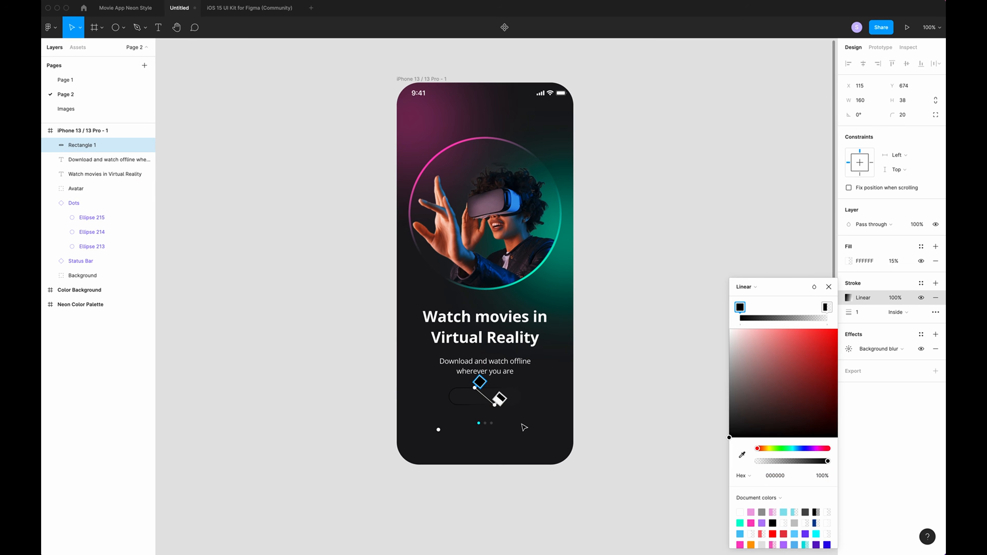
- Color the stroke gradient's stops by sampling pink FE53BB and green 09FBD3 from the neon color palette
scroll(525, 428, down, 1)
key(super+minus)
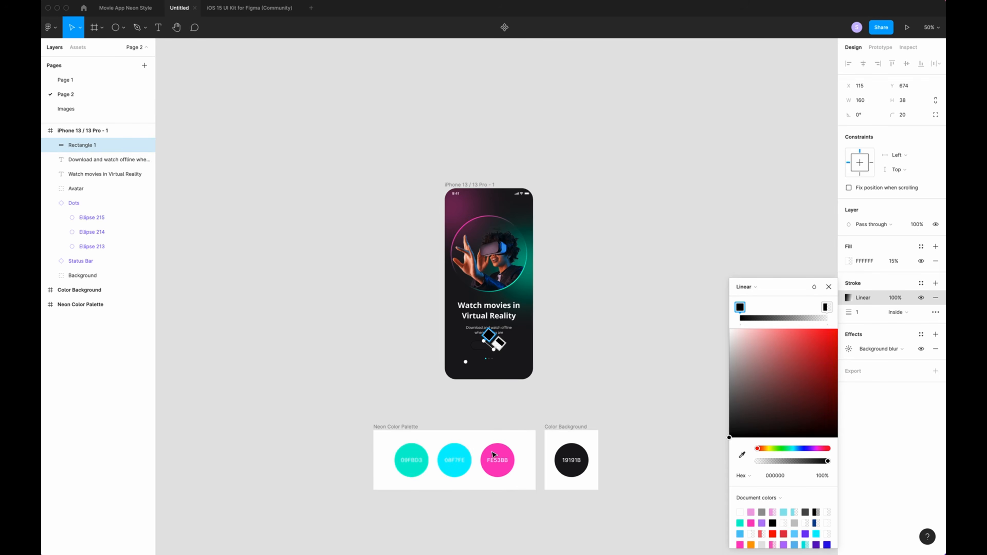
key(i)
click(493, 452)
click(500, 343)
key(i)
click(417, 454)
key(super+equal)
key(super+equal)
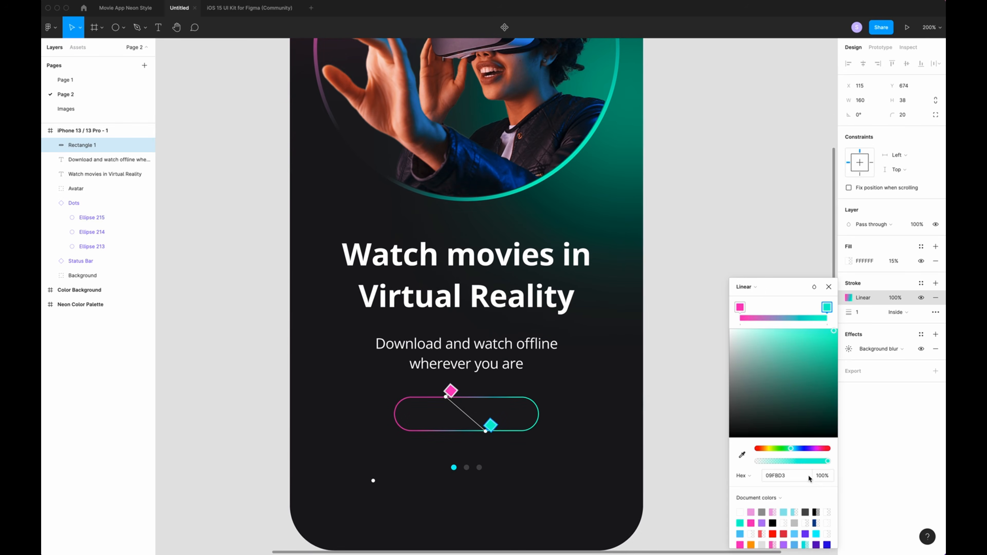
- Set the button's stroke width to 3
click(866, 315)
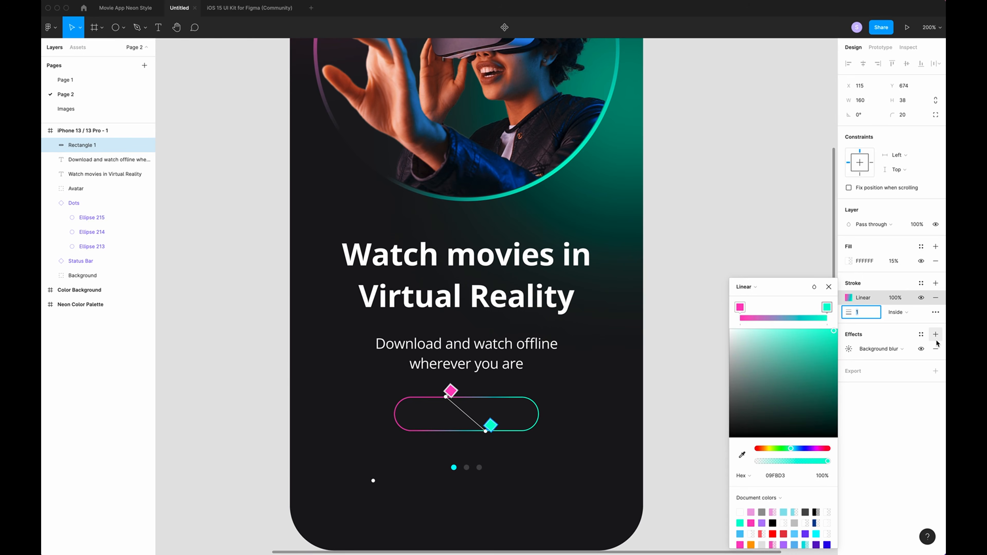
text(4)
key(Return)
key(Return)
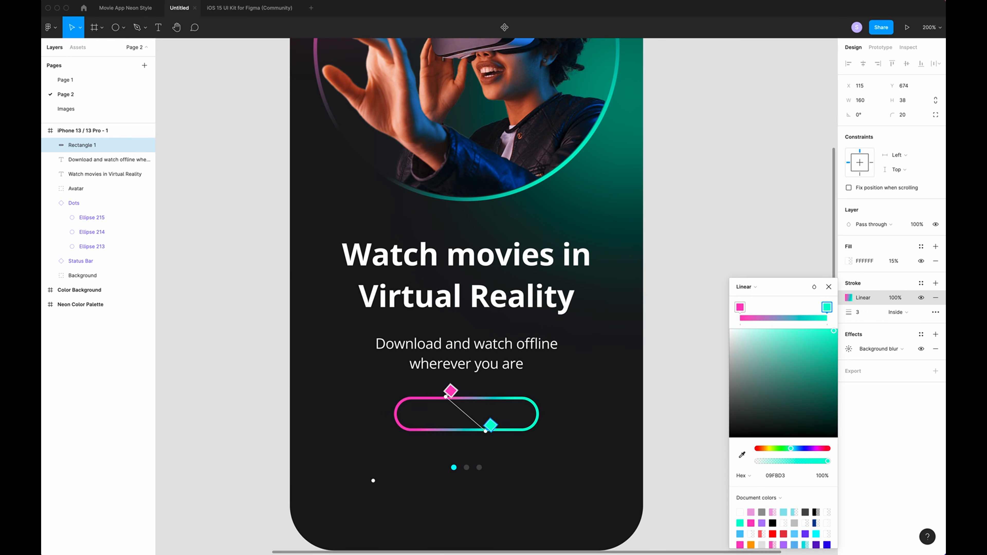
- Reposition the stroke gradient's handles to adjust its angle and width across the button
scroll(466, 414, up, 2)
drag(446, 429, 466, 426)
drag(388, 462, 448, 433)
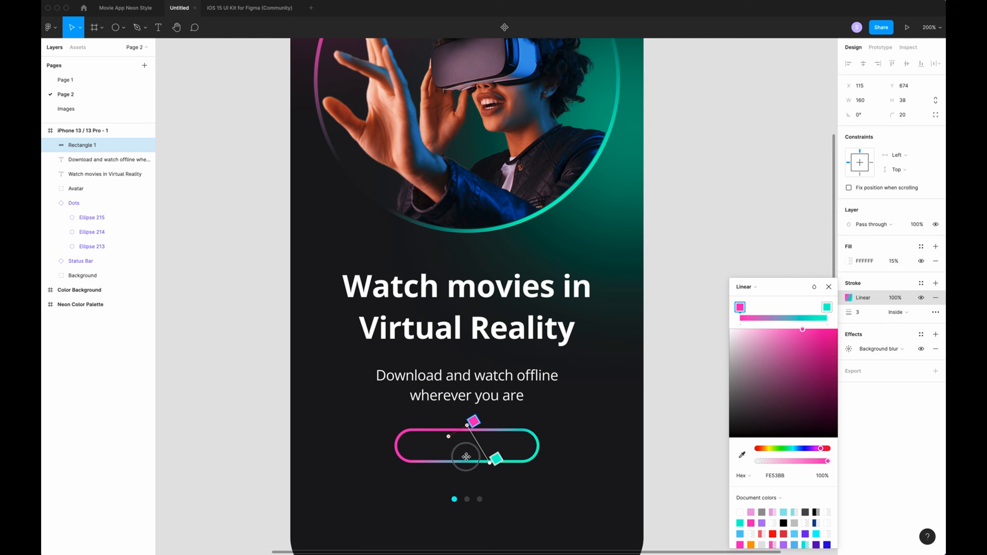
drag(487, 463, 487, 465)
click(549, 490)
- Duplicate the button rectangle in place and remove the copy's background blur and stroke
click(430, 453)
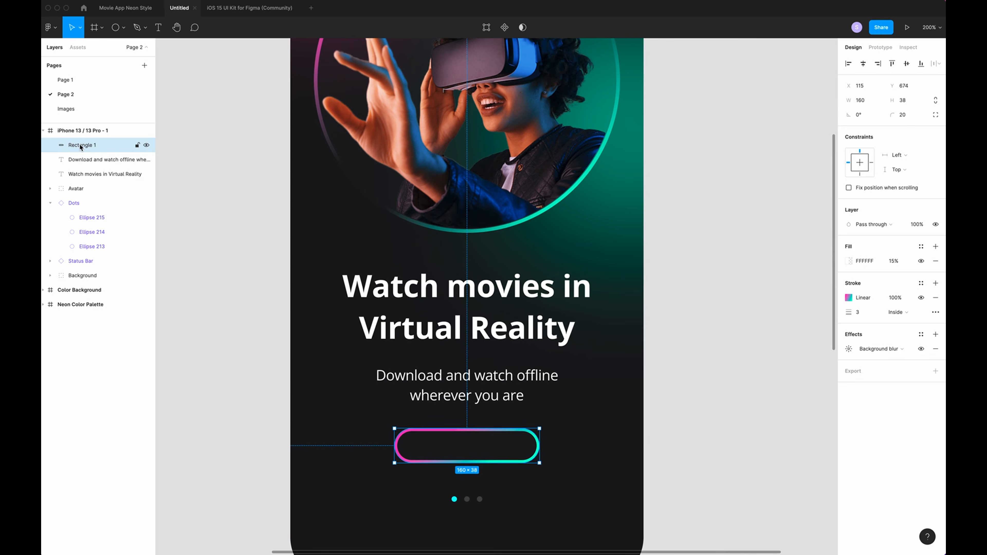
key(super+d)
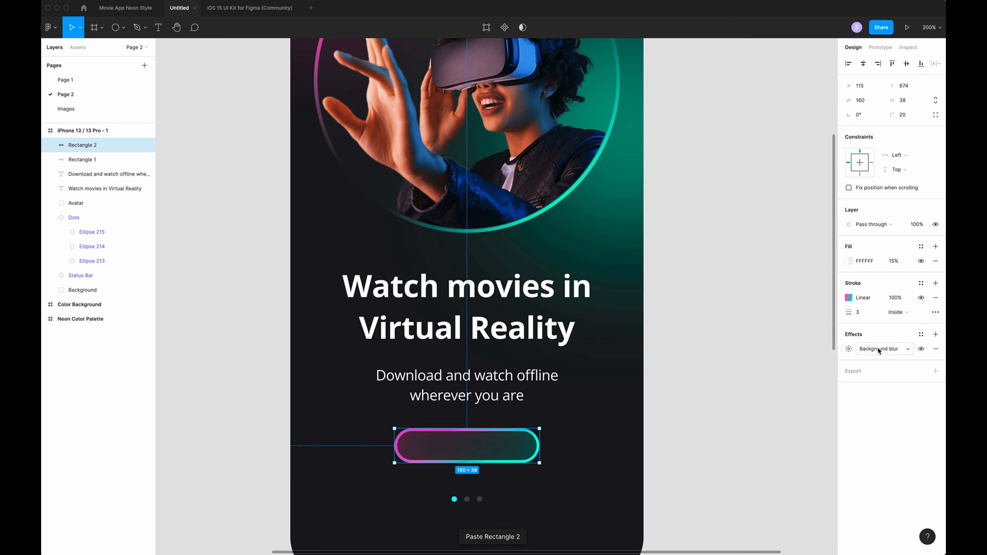
click(936, 349)
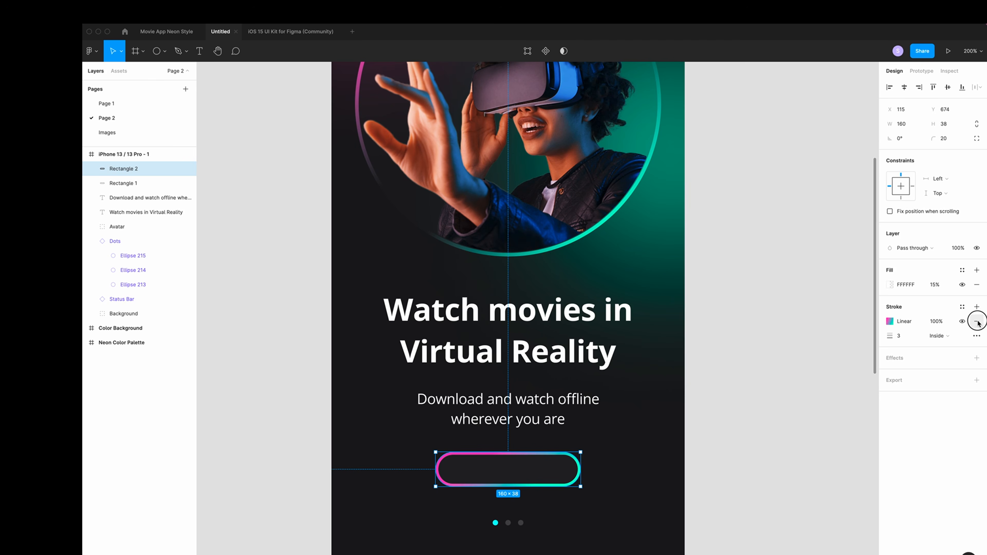
click(977, 323)
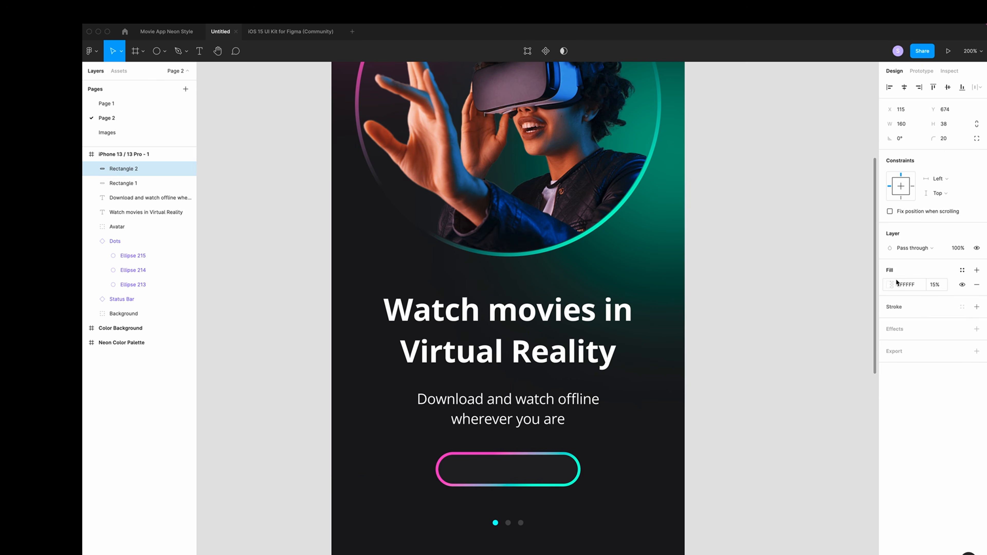
- Change the copied rectangle's fill to a linear gradient running diagonally across the button
click(890, 284)
click(798, 286)
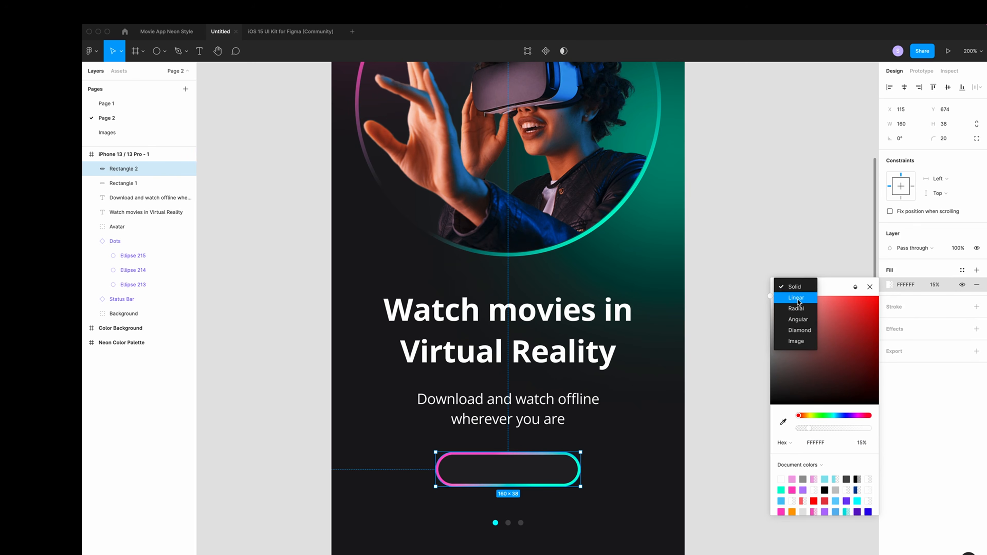
click(800, 301)
drag(508, 452, 482, 452)
drag(511, 486, 518, 491)
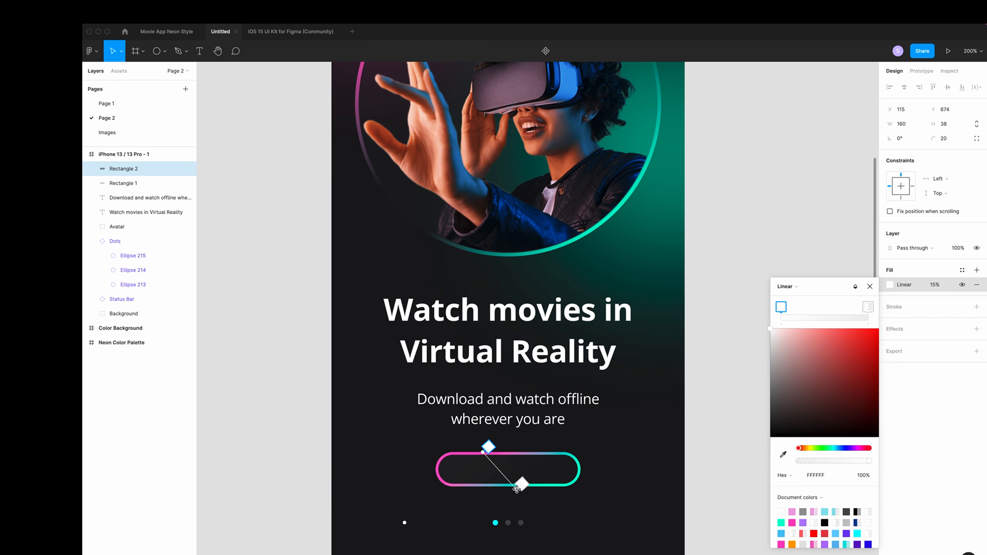
- Set the first gradient stop of the copied button rectangle to pink FE53BB, sampled from the Neon Color Palette frame
key(super+minus)
scroll(519, 491, down, 4)
key(i)
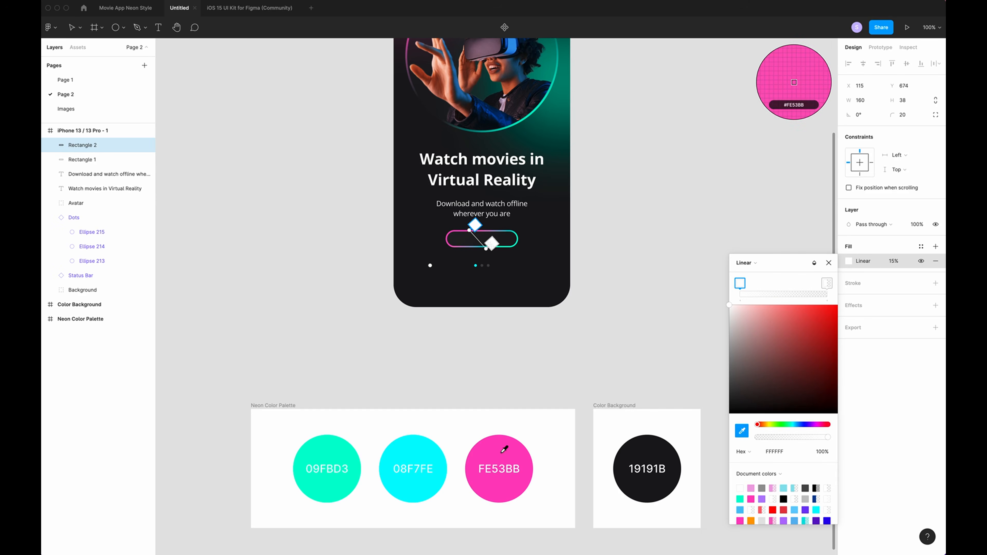
click(504, 451)
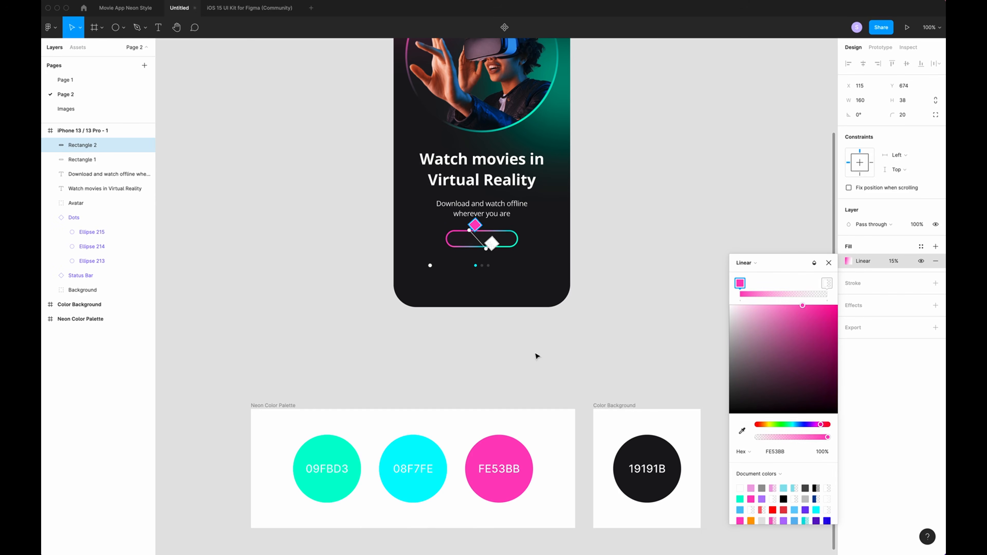
- Set the copied rectangle's gradient fill to 100% opacity and its blend mode to Normal
click(903, 258)
text(1)
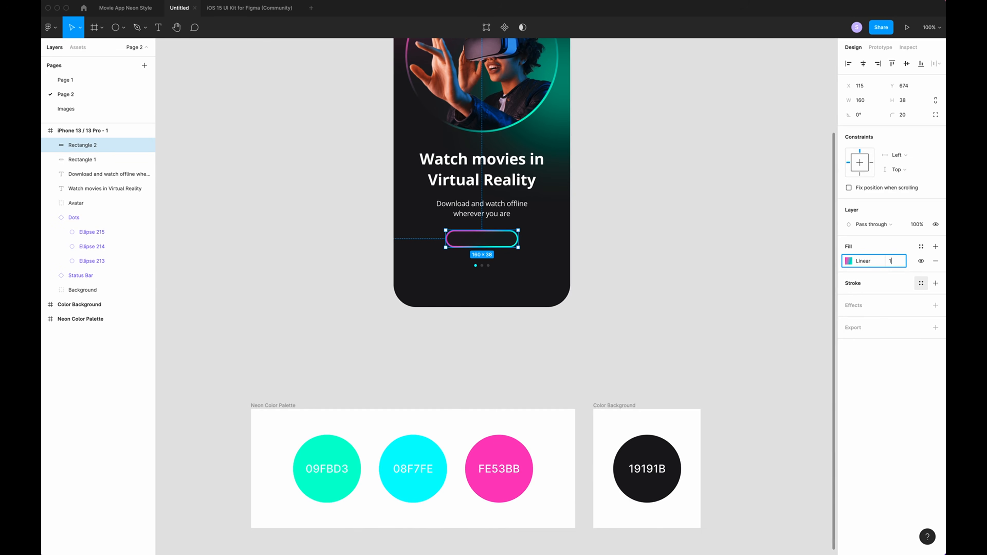
text(00)
key(Return)
key(super+equal)
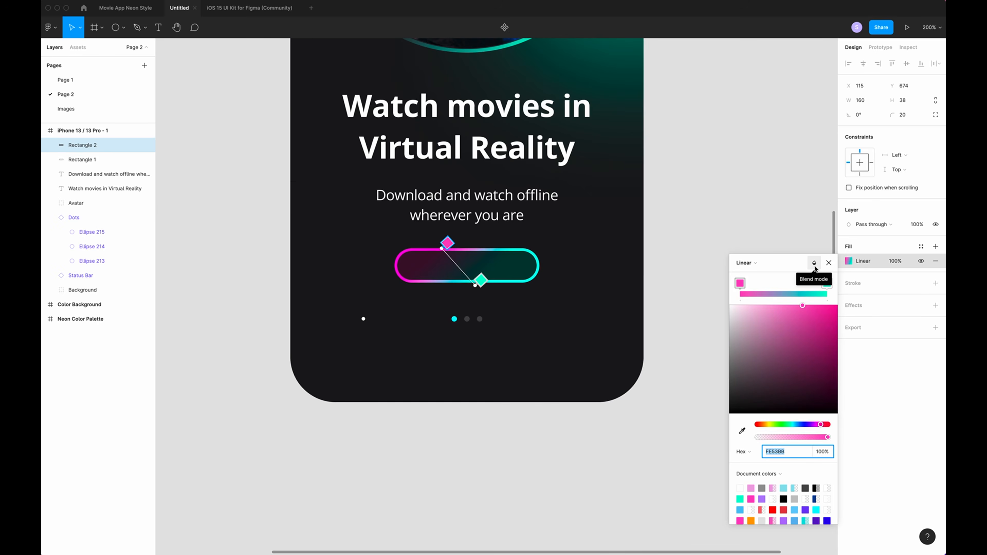
click(815, 264)
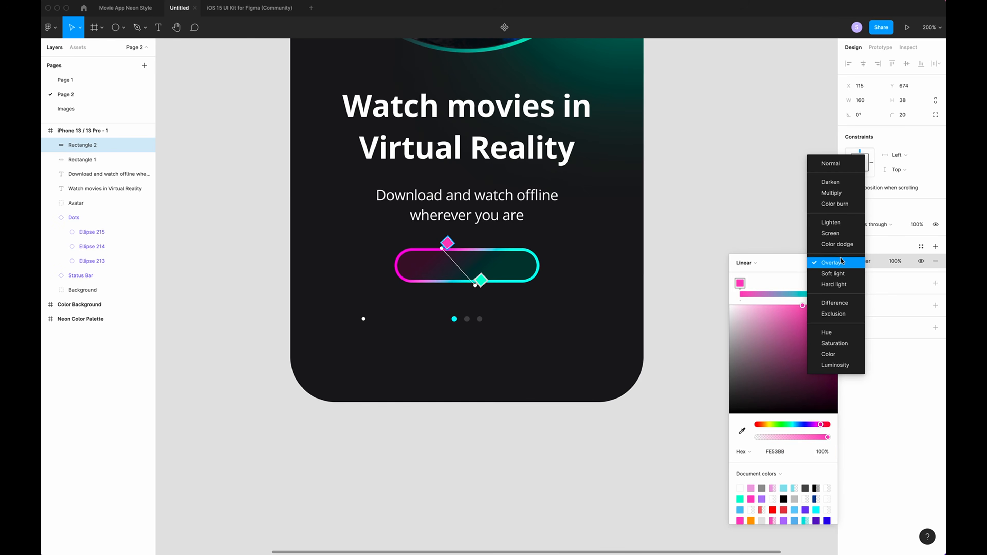
click(832, 166)
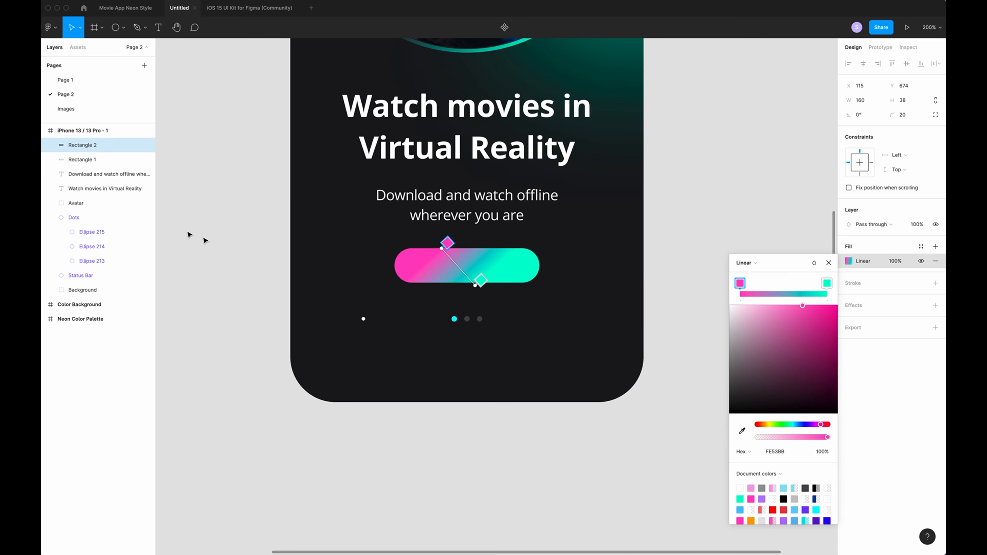
click(828, 263)
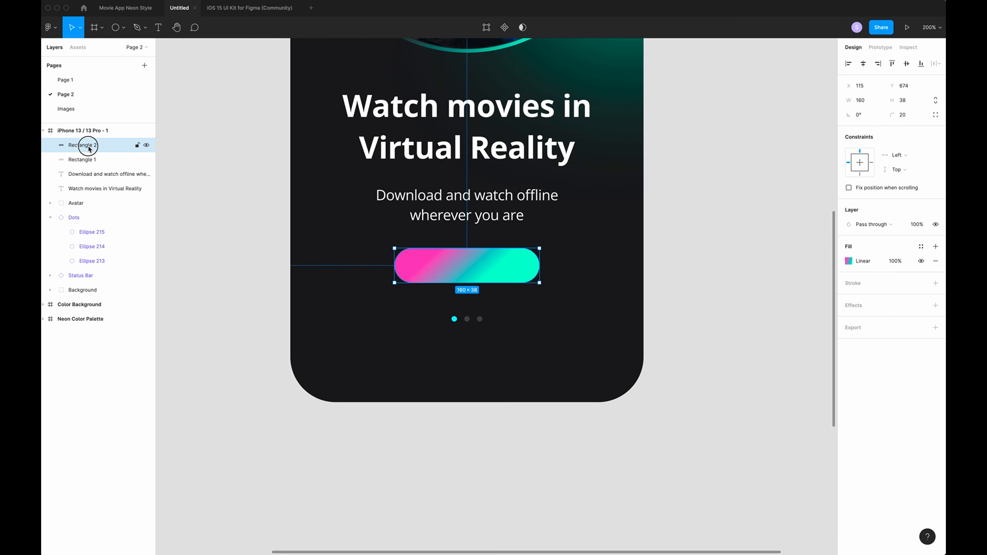
- Place the gradient rectangle behind the outlined button rectangle and give it a layer blur of 60
drag(89, 145, 91, 166)
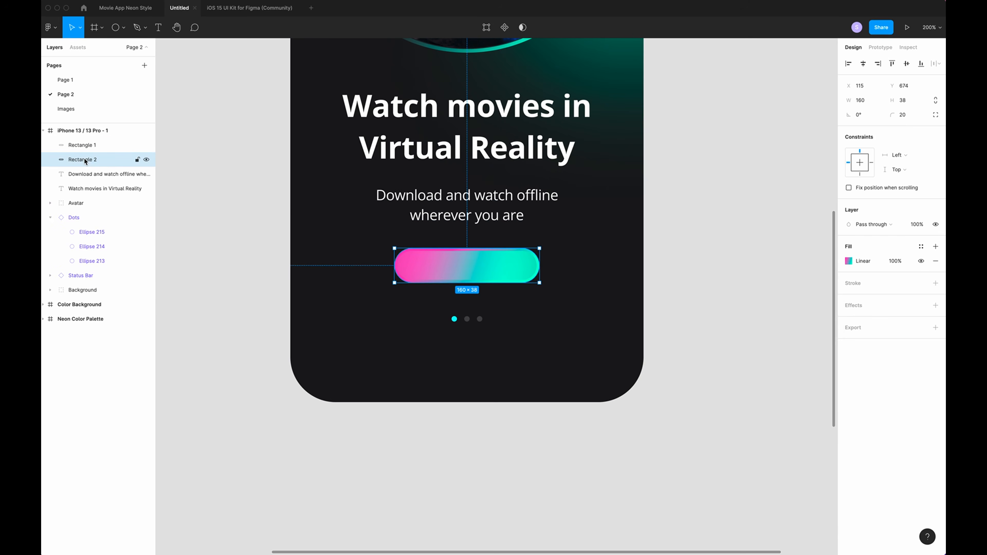
click(933, 307)
click(880, 320)
click(853, 327)
click(851, 321)
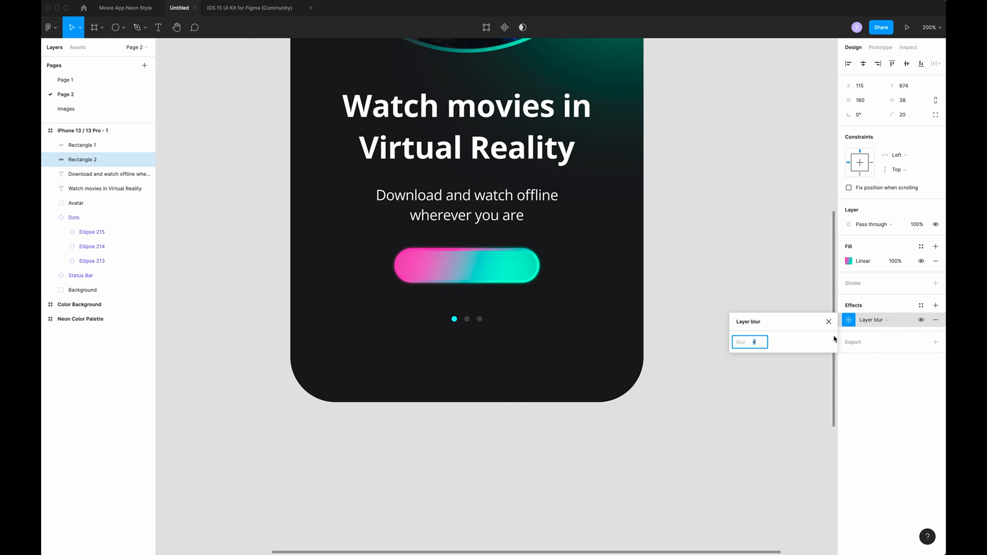
key(Return)
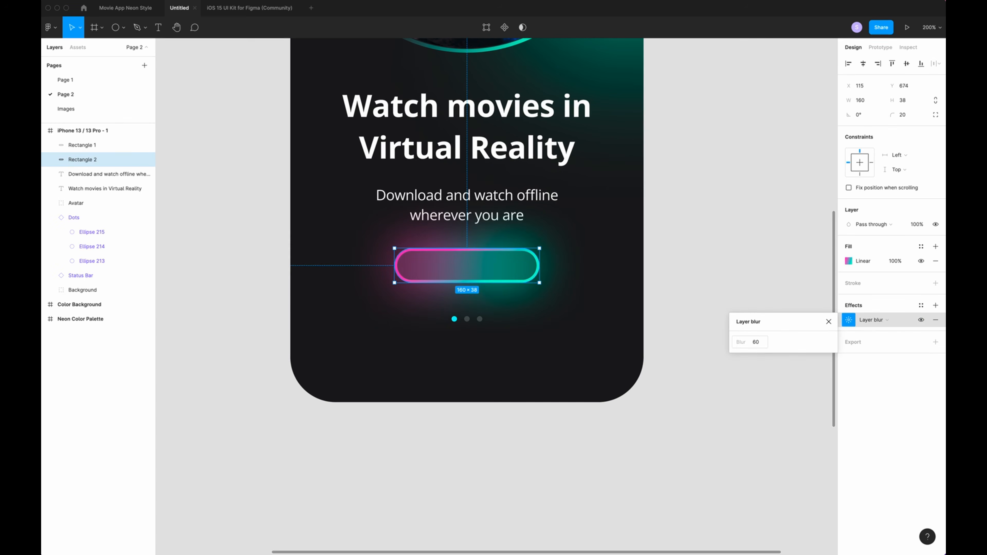
- Reduce the blurred glow rectangle's fill opacity to 50%
click(373, 459)
scroll(394, 458, up, 2)
click(89, 157)
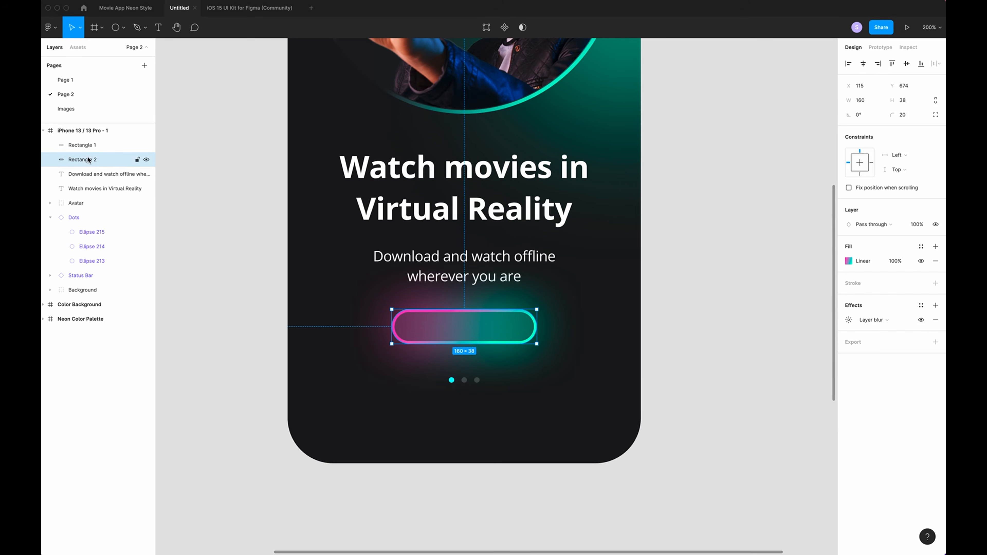
click(895, 261)
text(5)
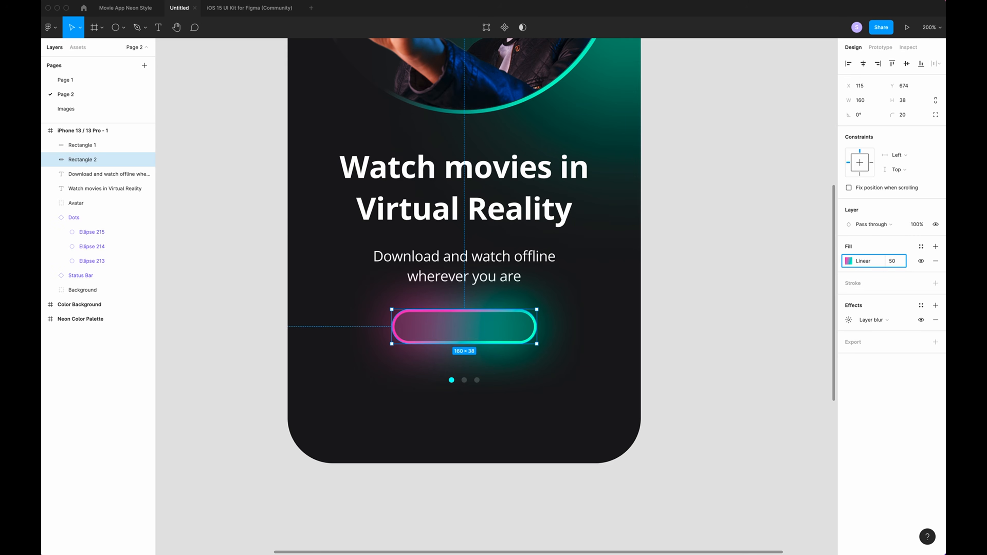
text(0)
key(Return)
click(164, 377)
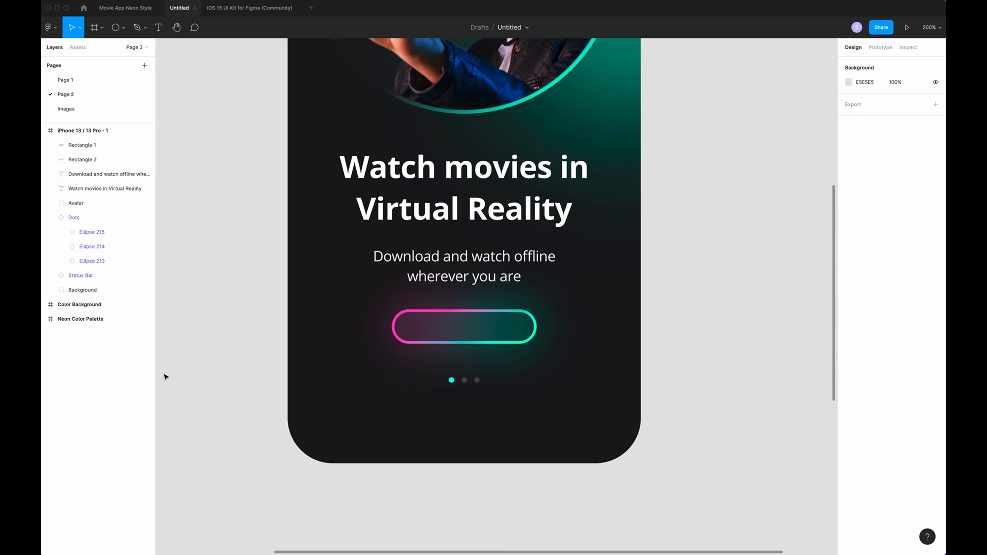
- Add a "Sign up" text label inside the button and make its text box auto height
scroll(215, 376, up, 1)
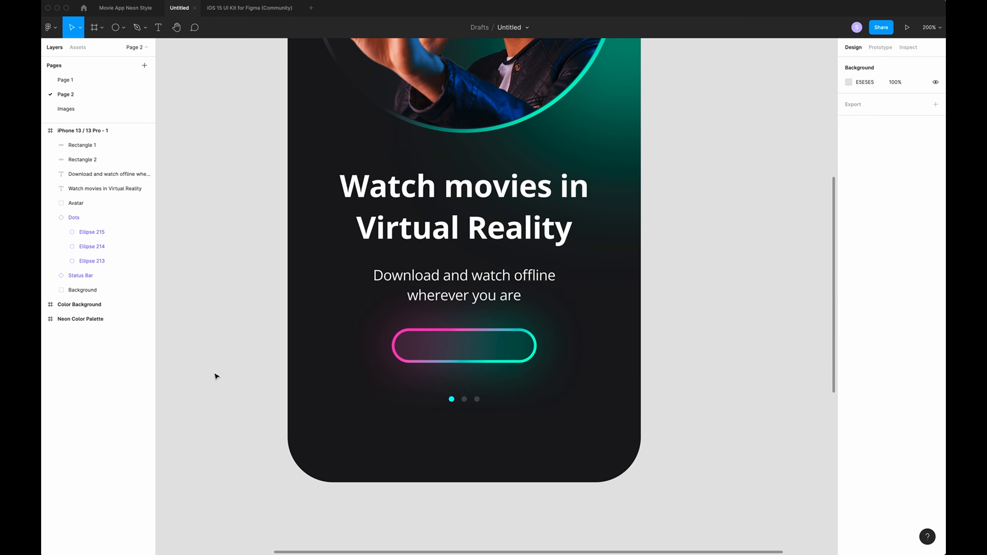
key(t)
drag(426, 333, 499, 355)
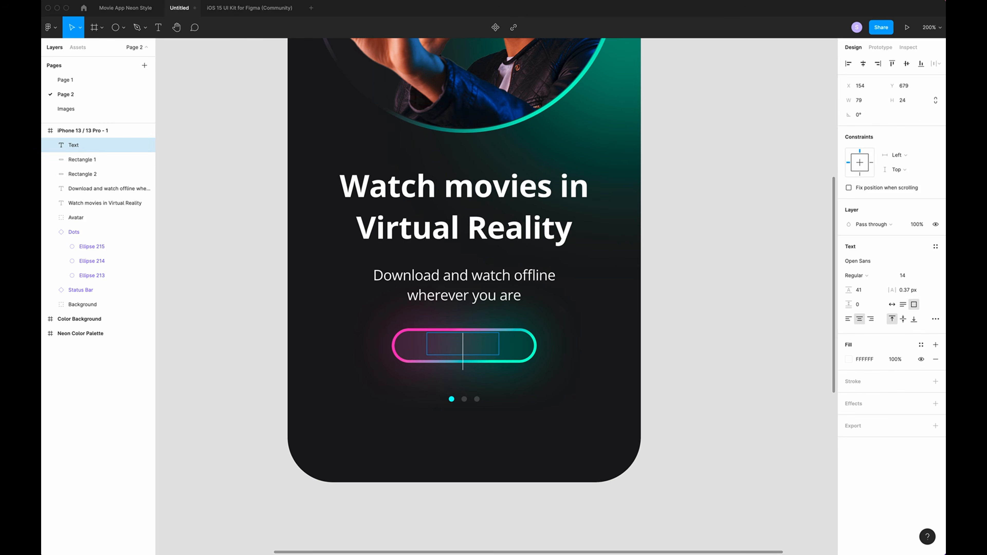
text(Sign up)
click(903, 305)
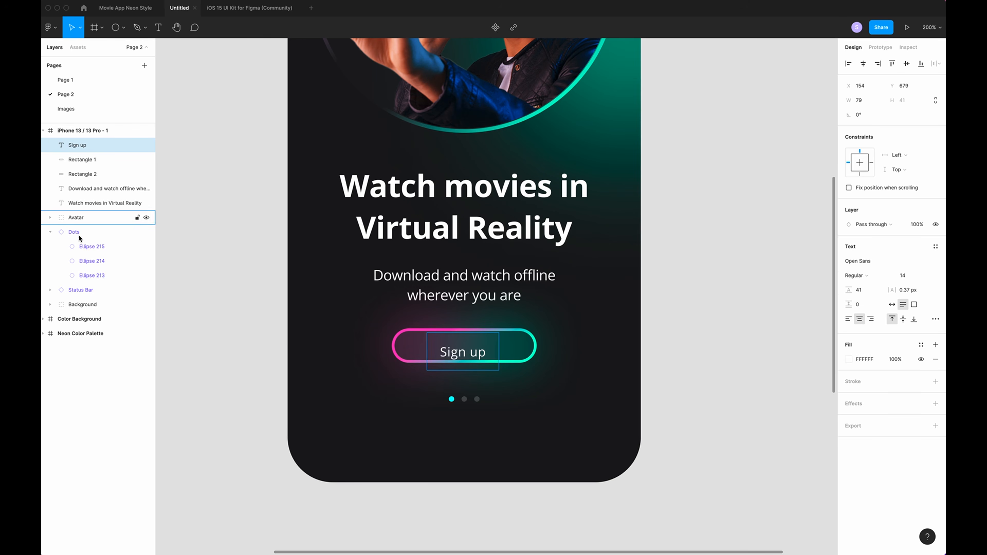
key(Escape)
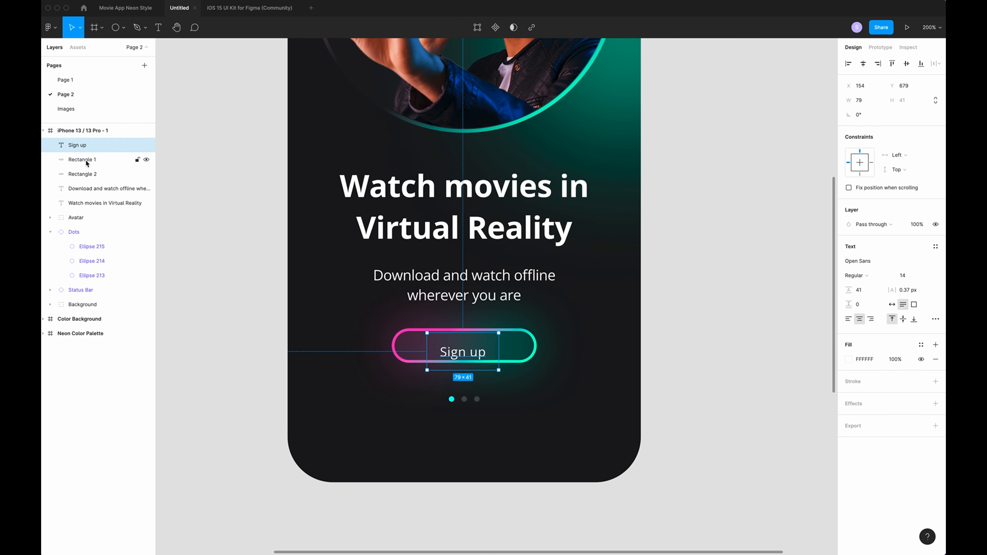
- Group the Sign up label with both button rectangles and center the label horizontally and vertically within the group
shift+click(84, 173)
key(super+g)
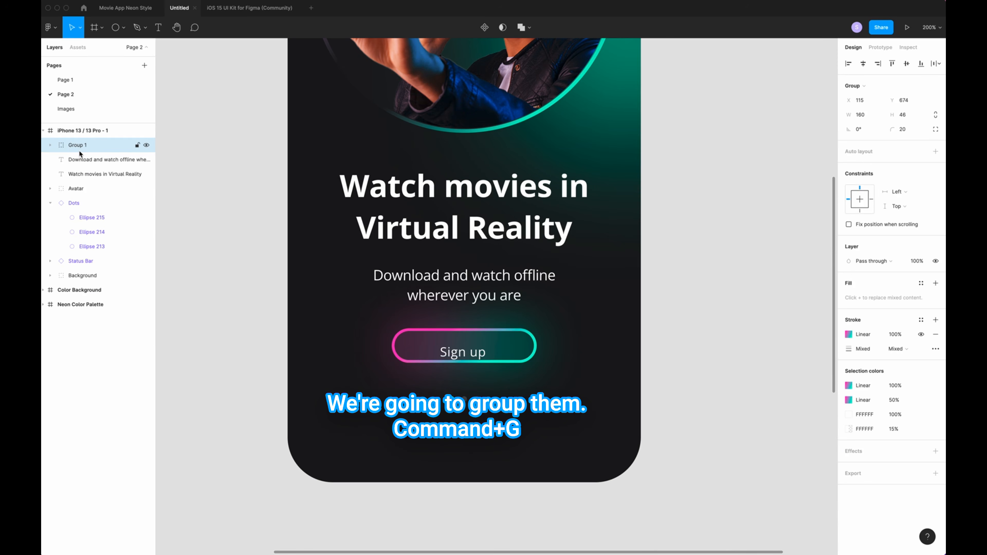
click(49, 144)
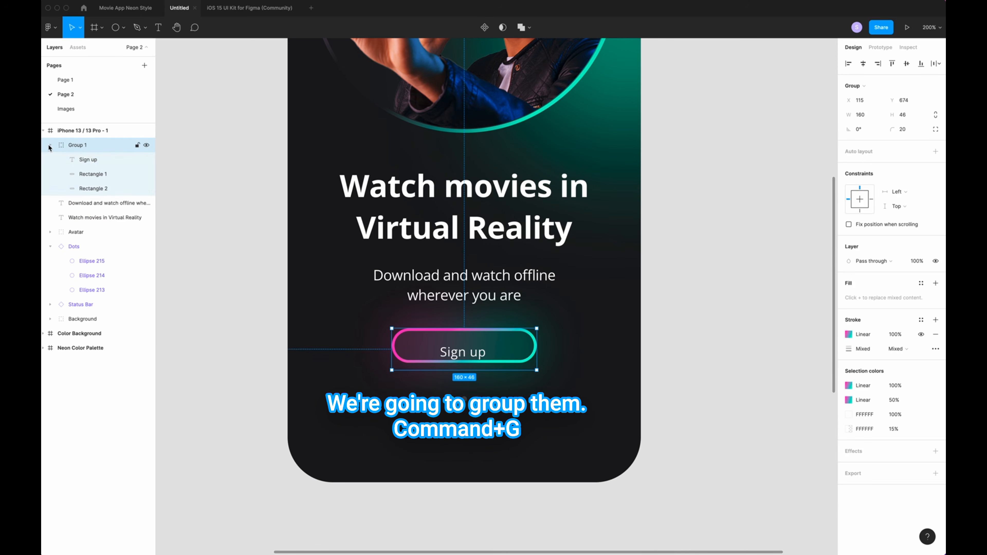
click(87, 160)
click(862, 65)
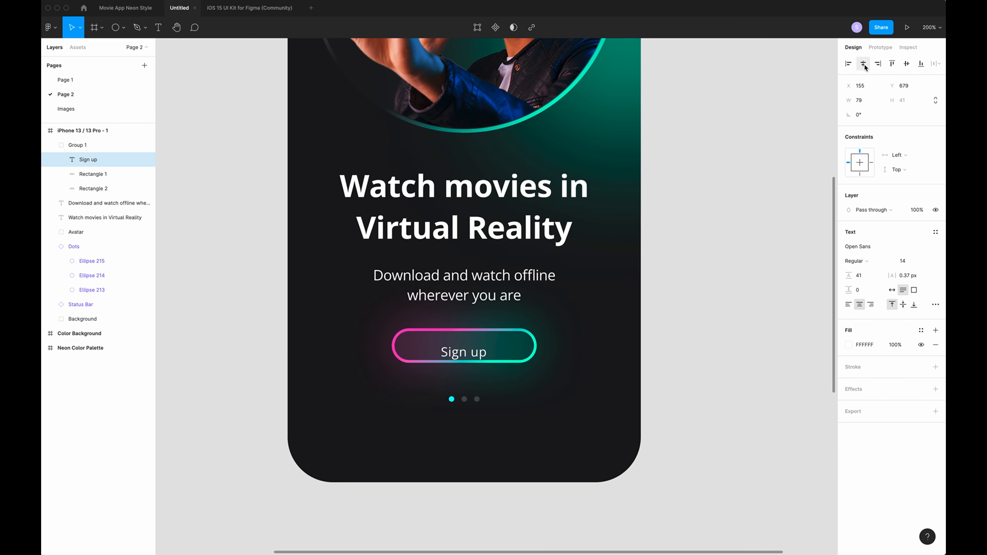
click(908, 64)
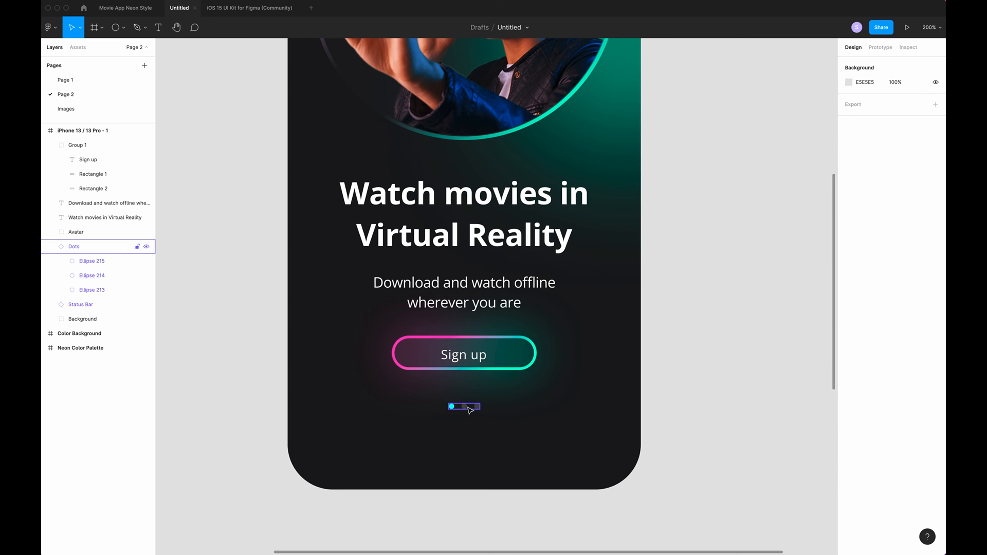
- Move the pagination dots further down, away from the Sign up button
click(474, 407)
key(shift+Down)
key(shift+Down)
key(shift+Down)
key(shift+Down)
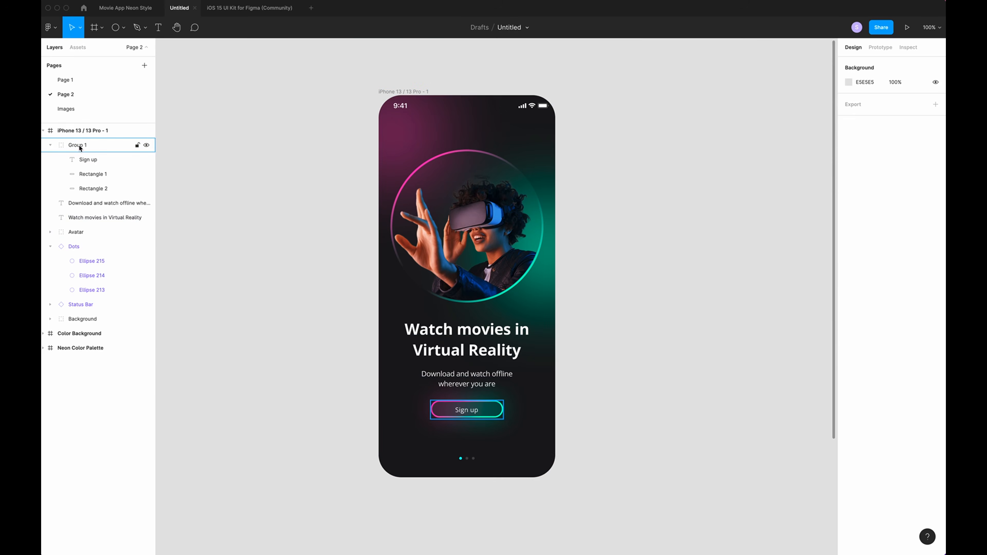
- Rename the button's group as "Sign Up button"
double_click(79, 146)
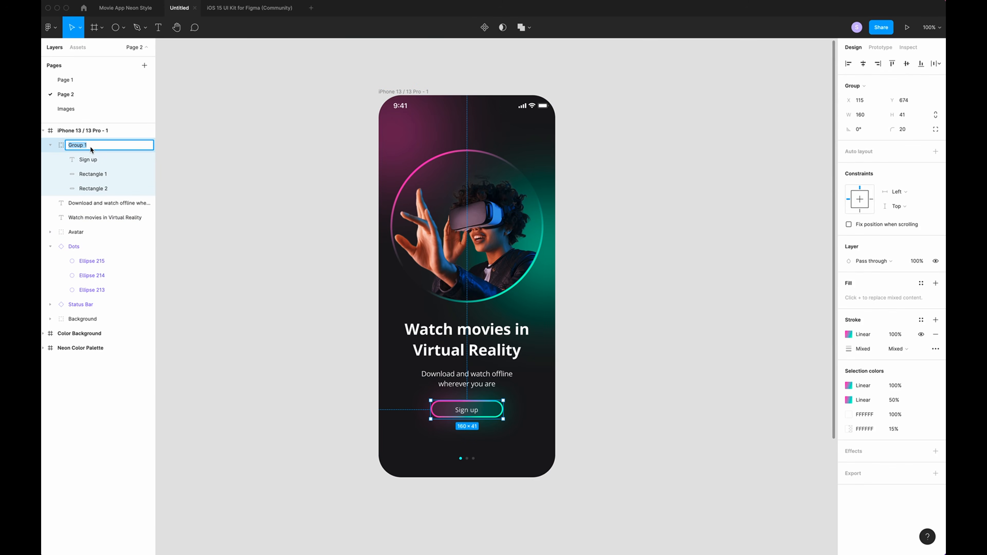
text(Sign Up BUTTO)
key(BackSpace)
key(BackSpace)
key(BackSpace)
key(BackSpace)
key(BackSpace)
key(Return)
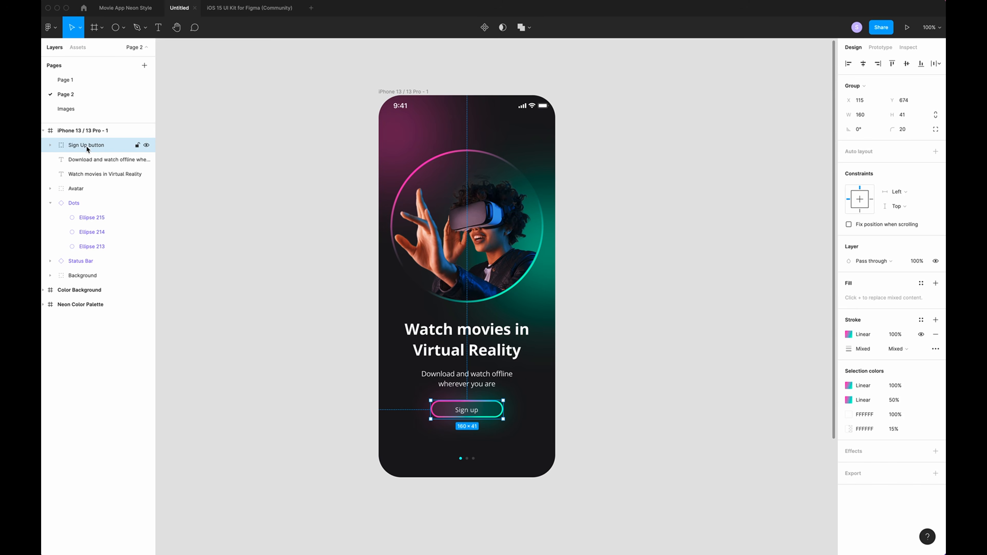
- Combine the Sign Up button, description and heading in an auto layout frame with its contents centered
shift+click(87, 157)
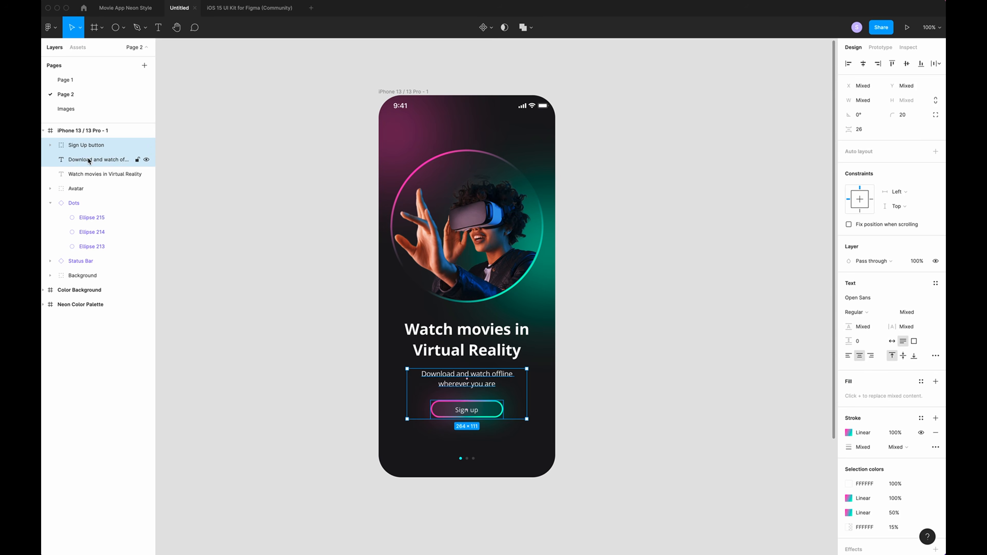
shift+click(94, 176)
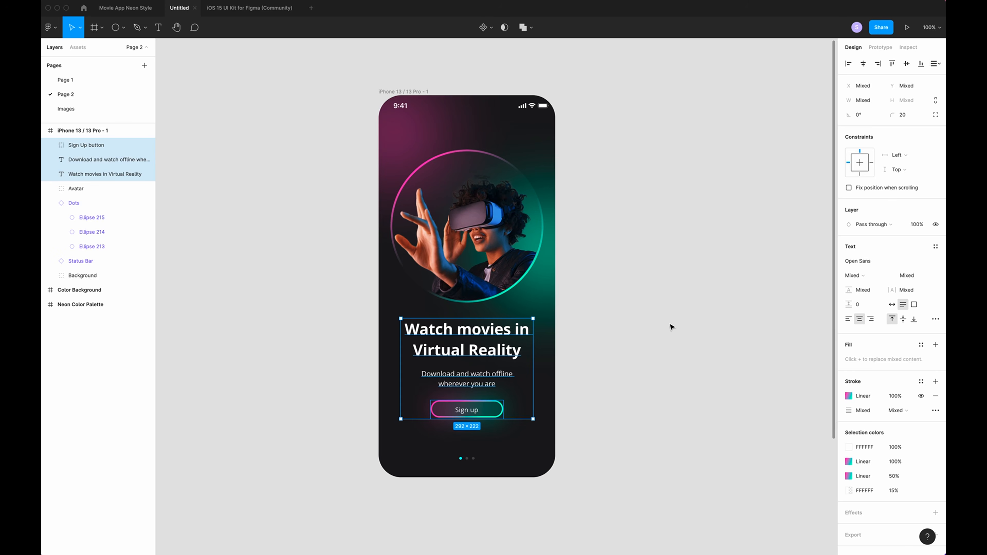
right_click(522, 390)
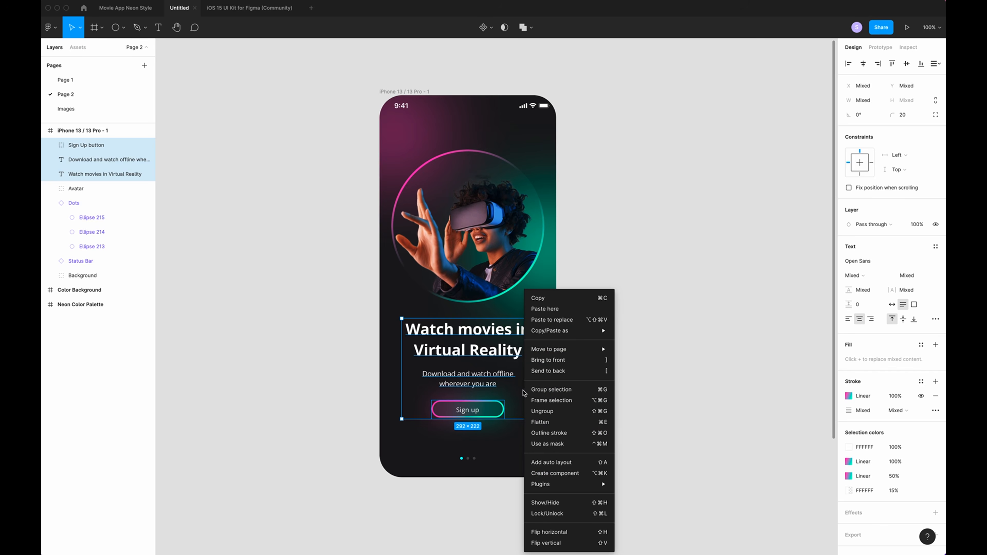
click(578, 462)
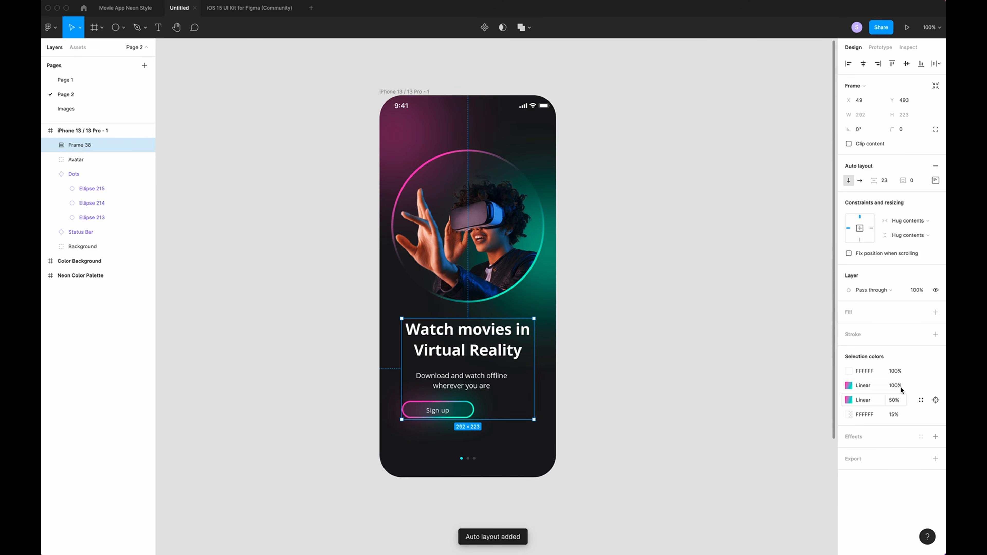
click(935, 181)
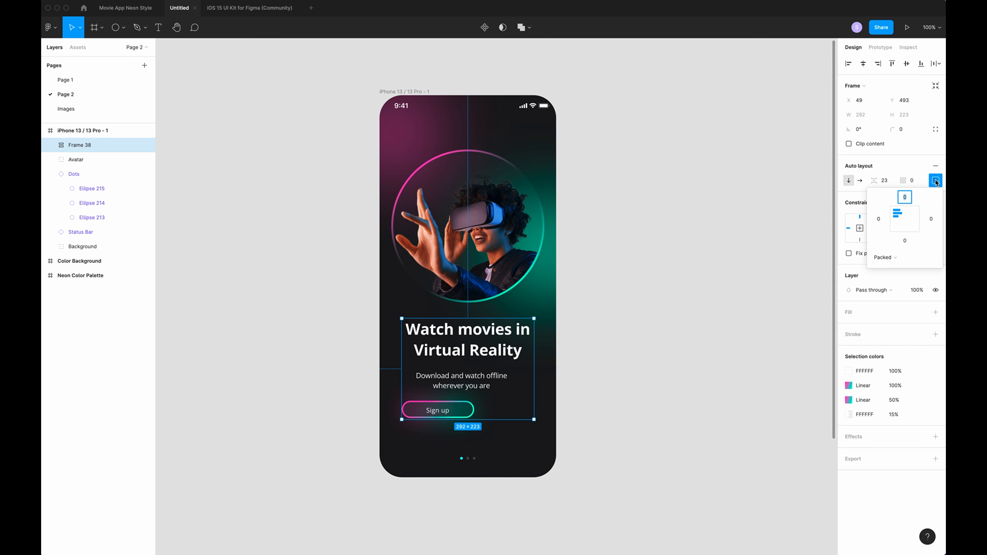
click(904, 219)
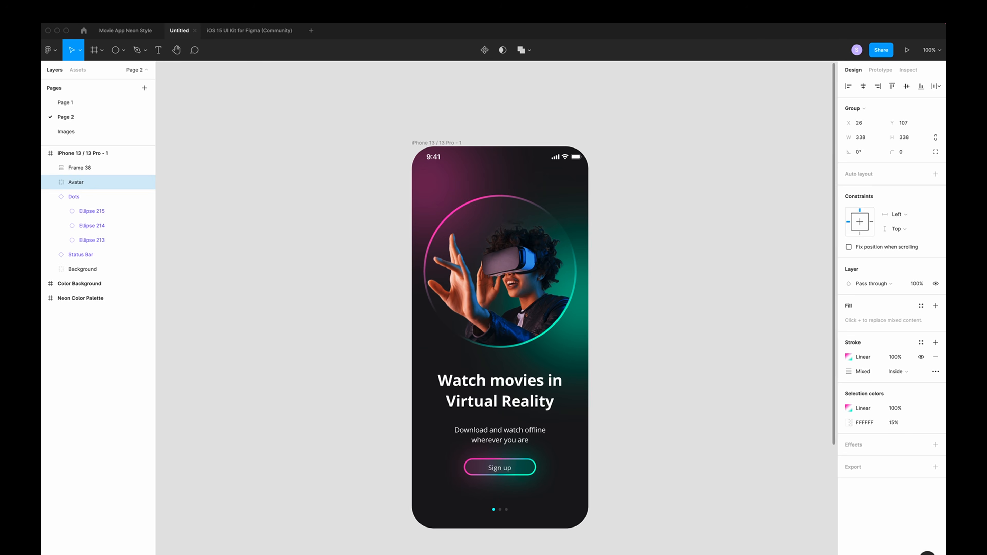
- Nudge the avatar group slightly upward and move the pink glow ellipse in behind the avatar
key(Up)
key(Up)
key(Up)
key(Up)
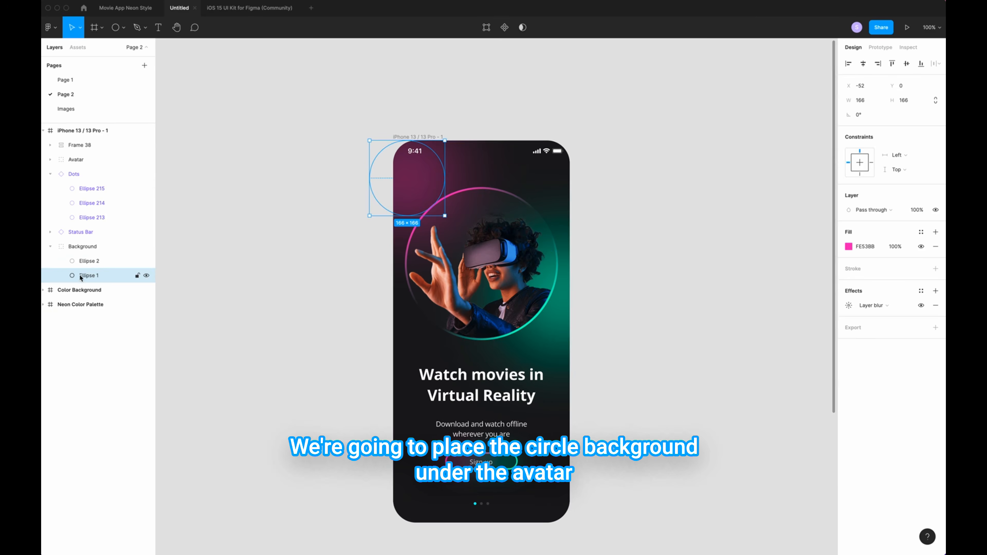
drag(412, 172, 445, 226)
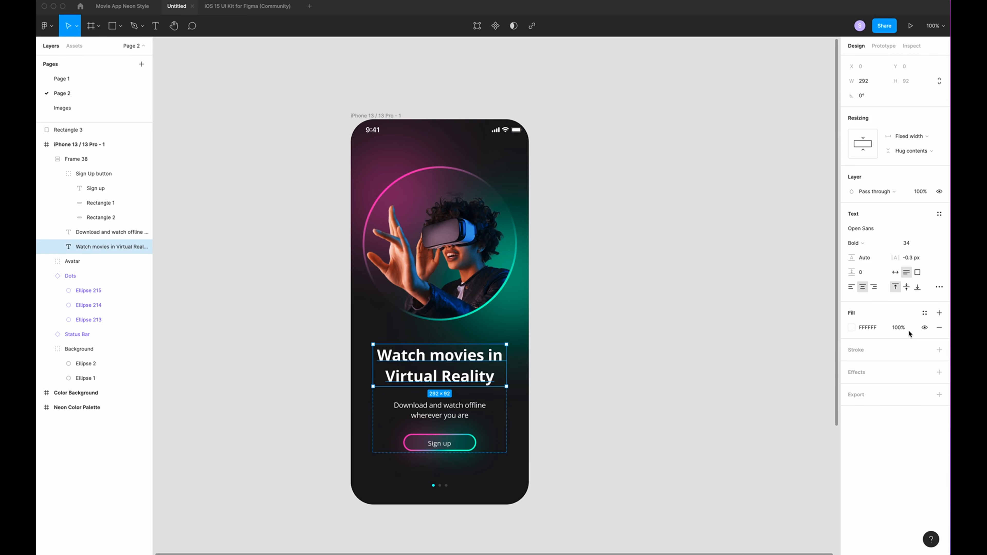
- Set the fill opacity of the "Watch movies in Virtual Reality" heading to 85%
click(898, 328)
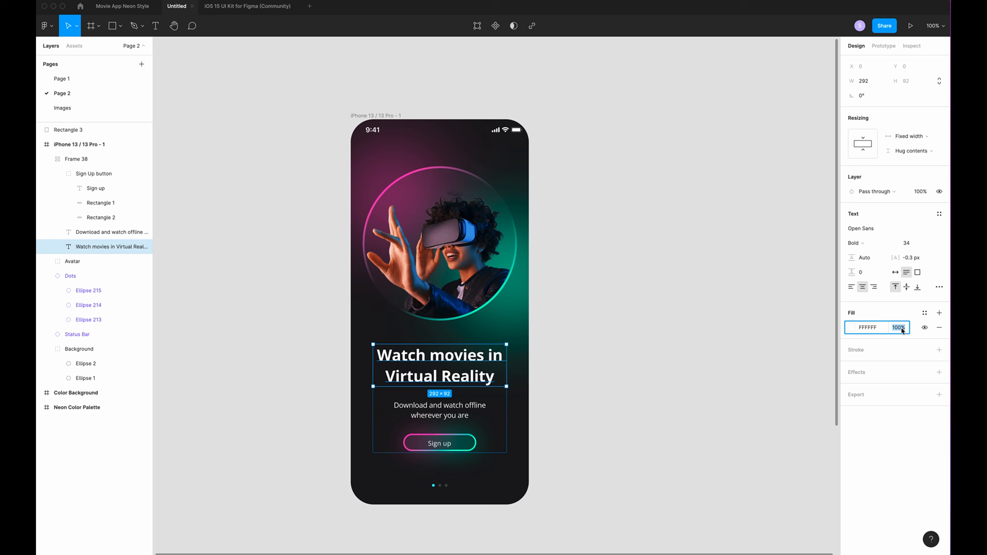
text(85)
key(Return)
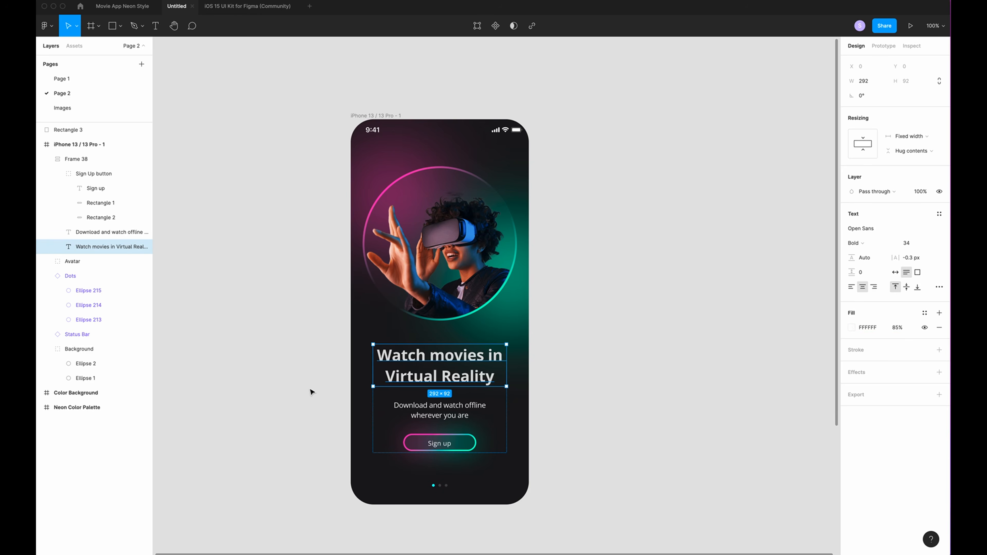
- Set the fill opacity of the "Download and watch offline wherever you are" text to 75%
click(99, 232)
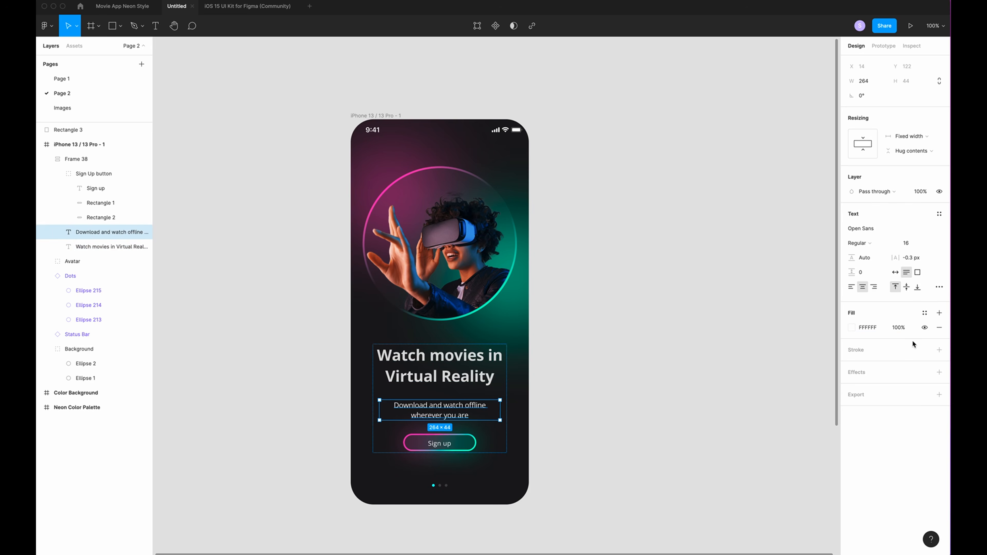
click(899, 328)
text(75)
key(Return)
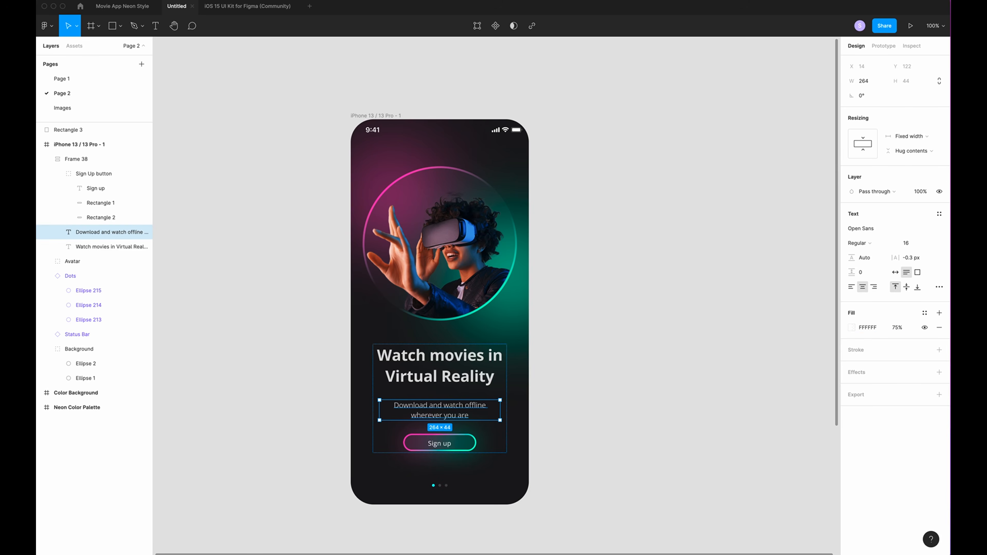
click(707, 340)
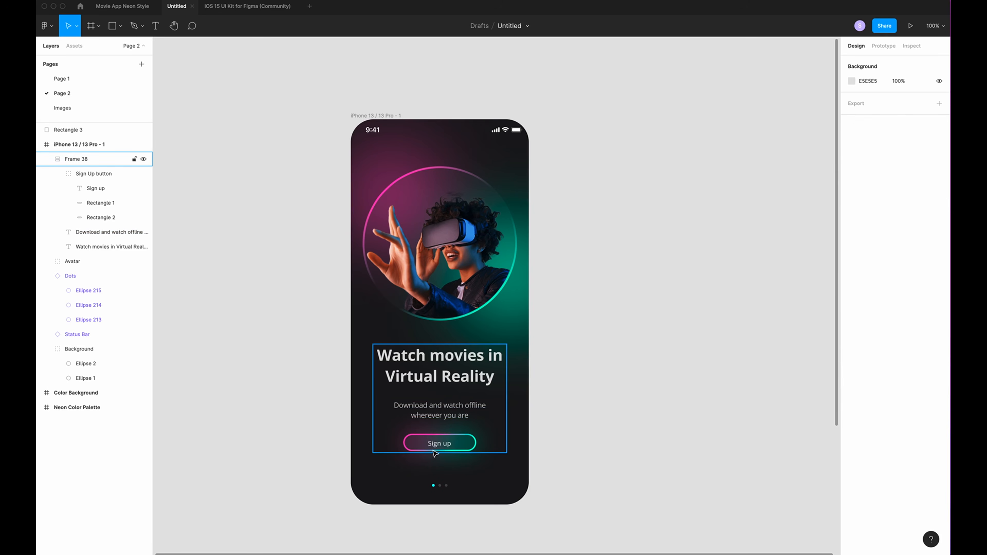
super+click(457, 451)
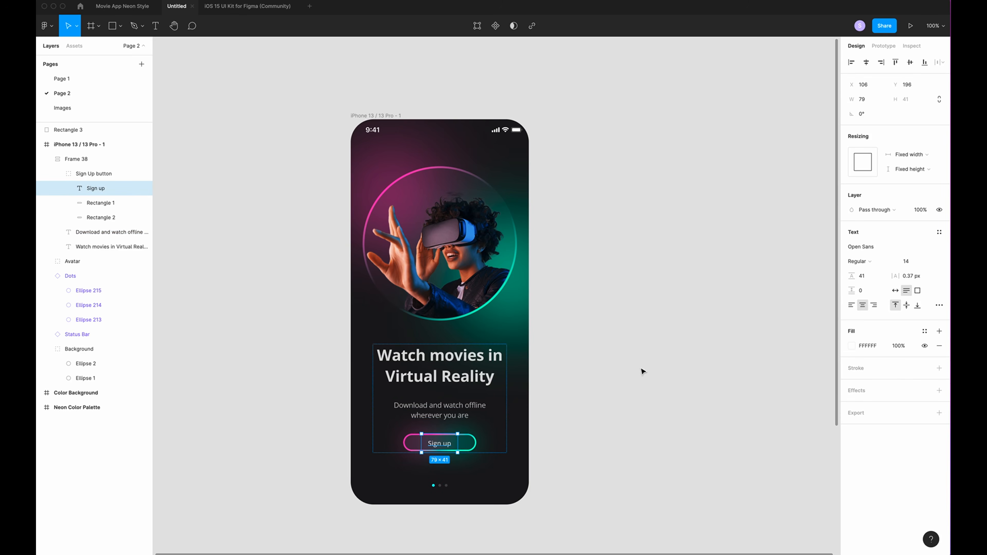
click(585, 433)
- Duplicate the finished onboarding frame, placing the copy beside the original
scroll(585, 433, right, 3)
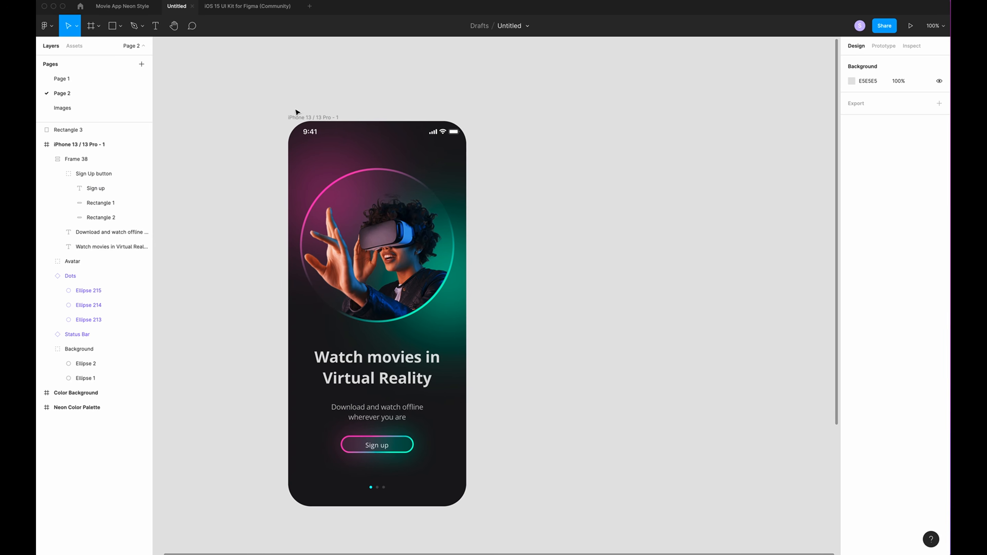
click(301, 117)
key(ctrl+v)
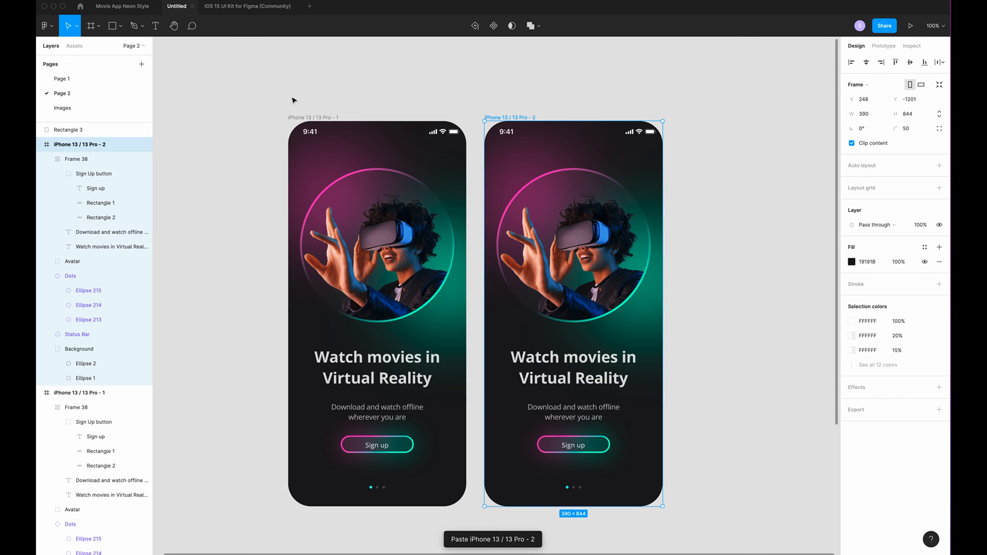
scroll(417, 100, right, 2)
click(674, 245)
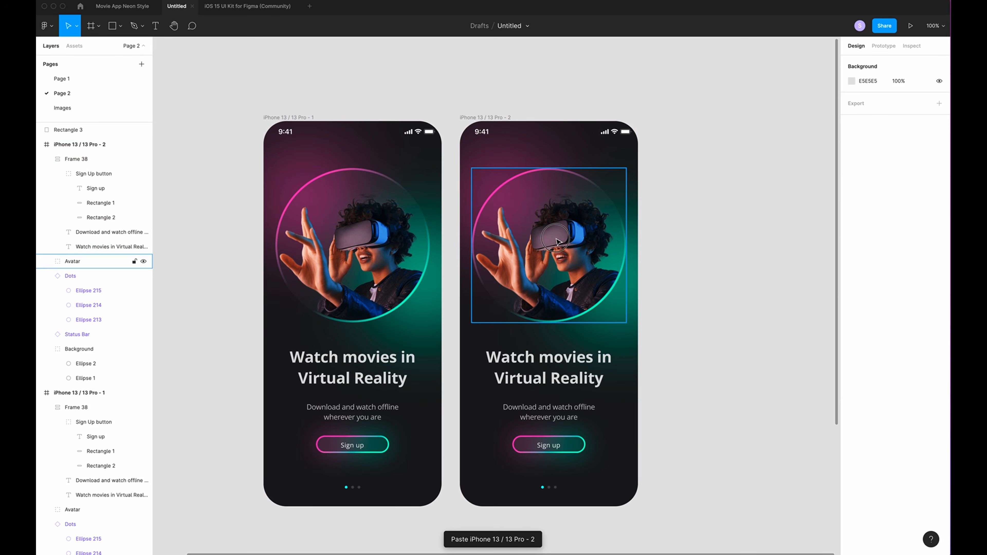
- Delete the avatar, the text and button frame, and the pagination dots from the duplicated phone frame
click(559, 242)
key(Delete)
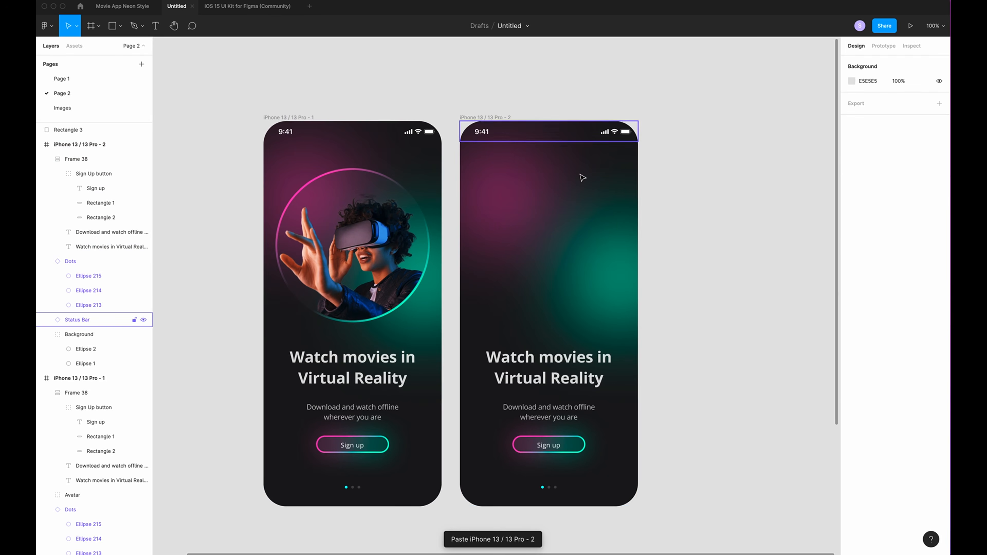
click(548, 412)
key(Delete)
click(549, 487)
key(Delete)
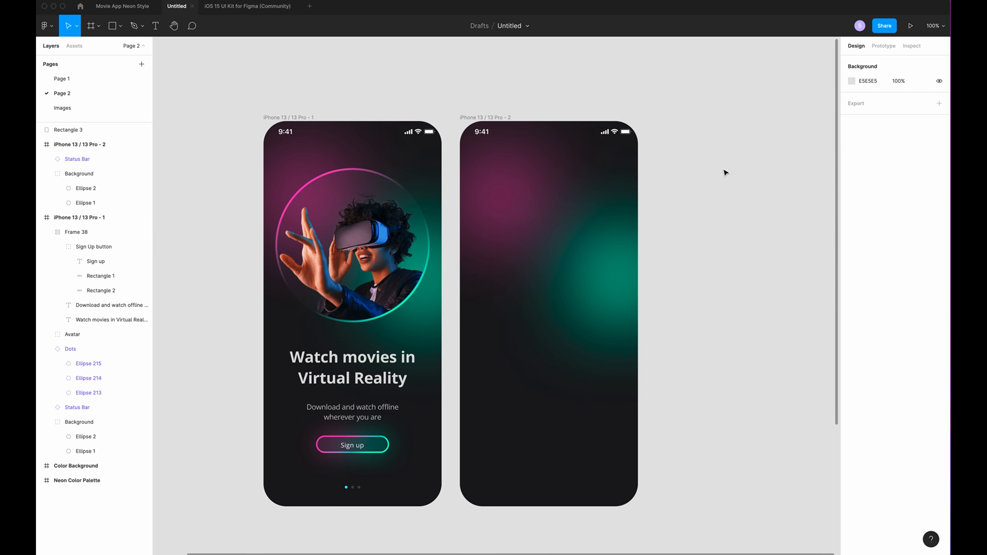
- Set the fill opacity of the pink glow ellipse in the second phone frame to 50%
scroll(589, 326, right, 3)
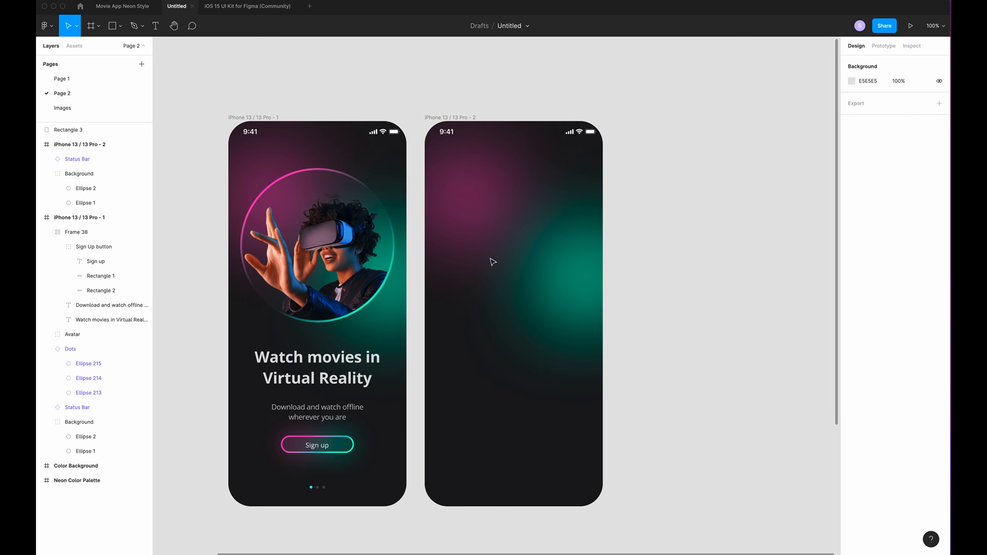
double_click(479, 190)
click(901, 246)
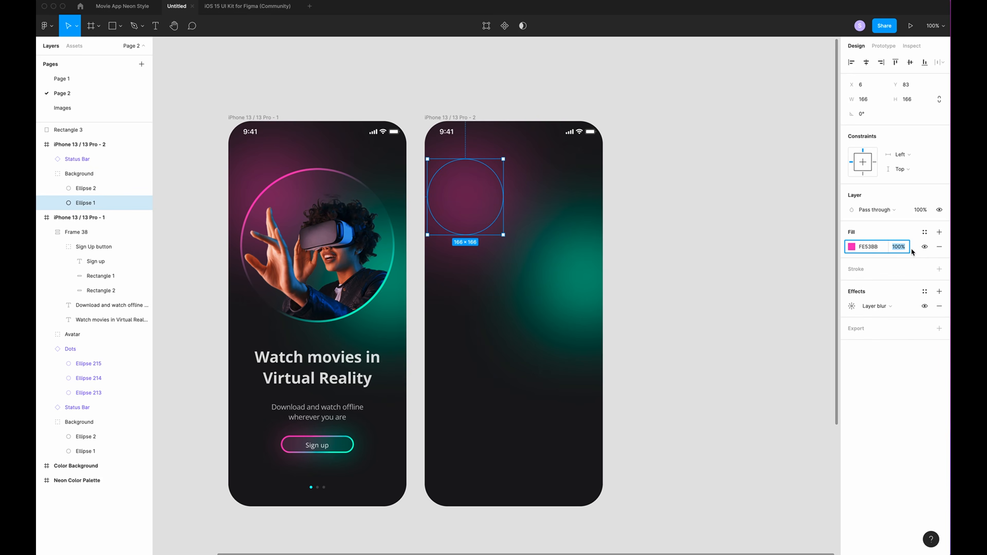
text(50)
key(Return)
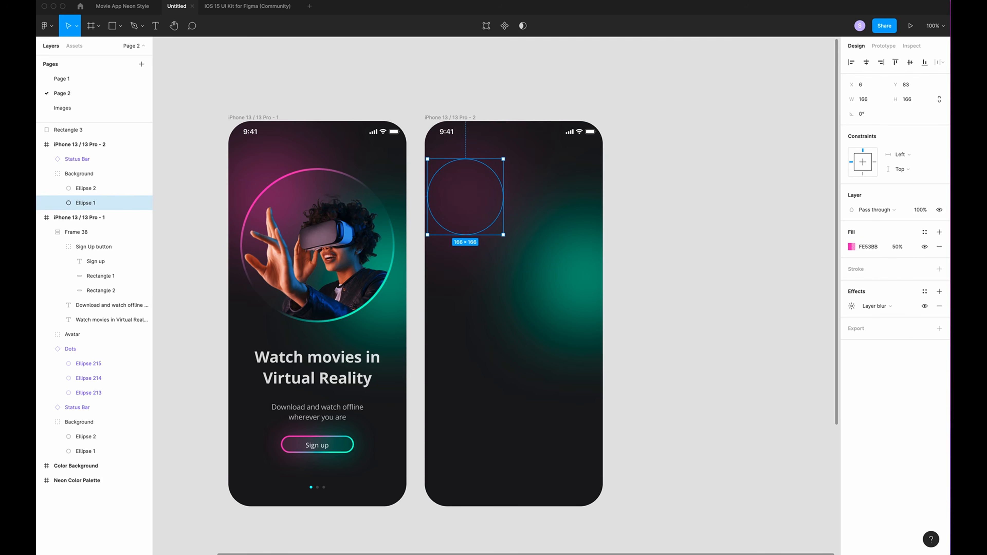
- Set the second frame's green glow ellipse to 50% fill opacity and place a duplicate over the frame's lower-left corner
click(569, 276)
scroll(689, 374, down, 3)
key(ctrl+v)
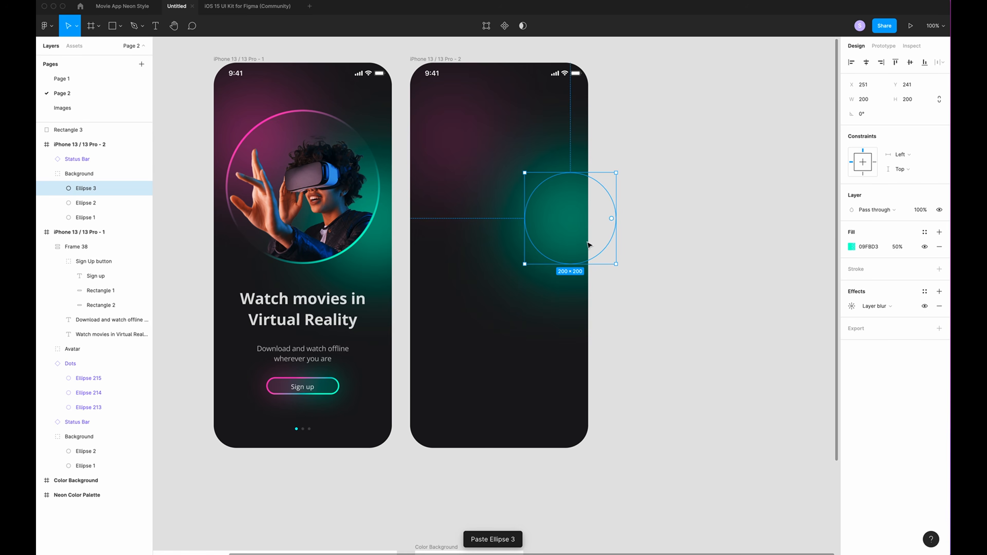
drag(571, 217, 412, 447)
- Recolor the duplicated glow ellipse with the cyan 08F7FE sampled from the Neon Color Palette
scroll(442, 438, down, 3)
scroll(442, 439, down, 5)
scroll(527, 432, up, 2)
scroll(527, 433, left, 3)
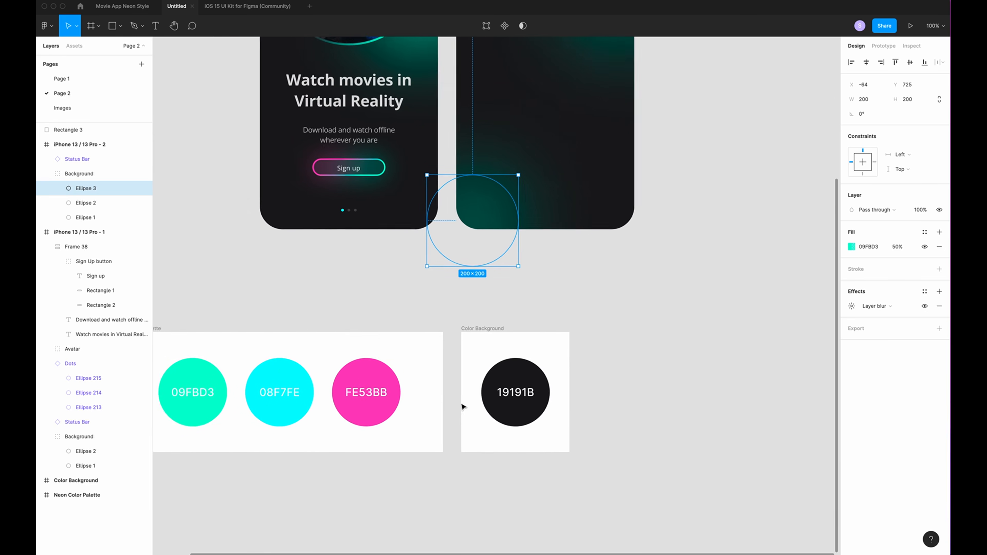
key(i)
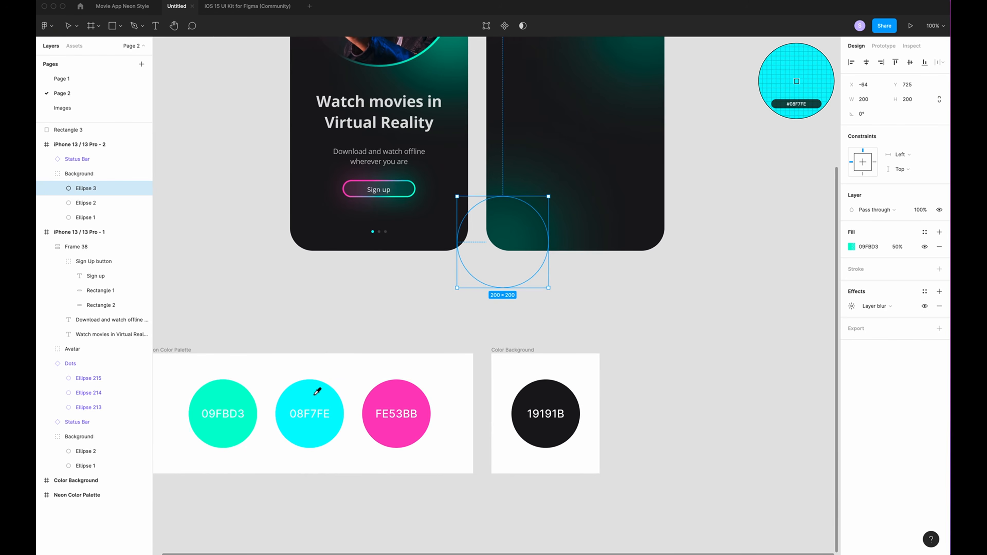
click(315, 397)
scroll(362, 299, up, 5)
scroll(361, 300, right, 3)
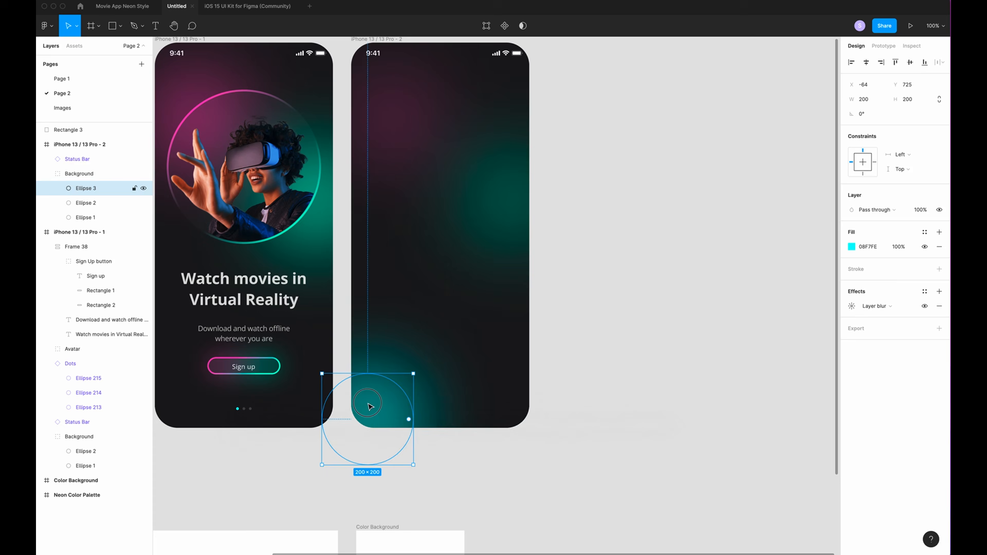
- Swap the second frame's glows, moving the pink ellipse to its right edge and the green one to its upper-left corner
click(408, 159)
drag(408, 158, 496, 253)
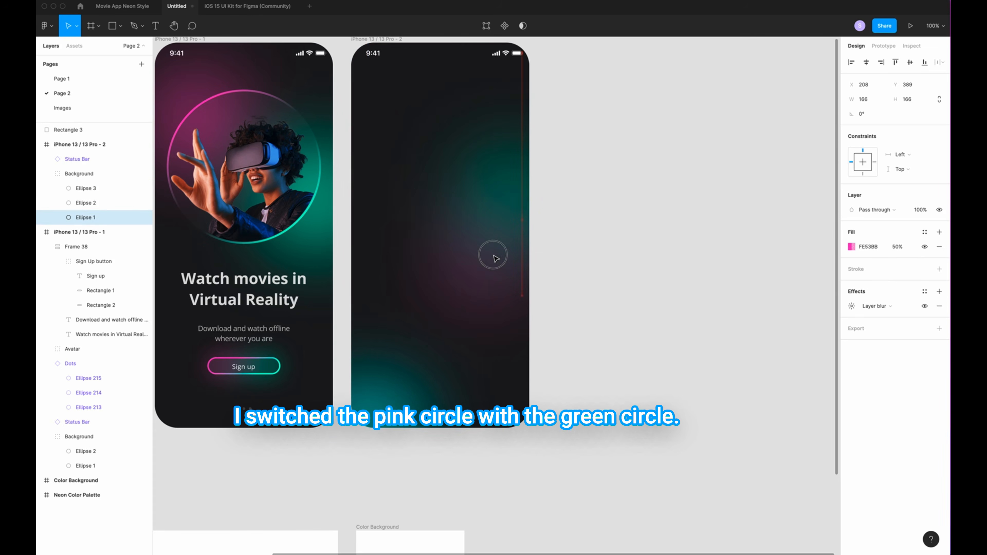
drag(469, 148, 361, 63)
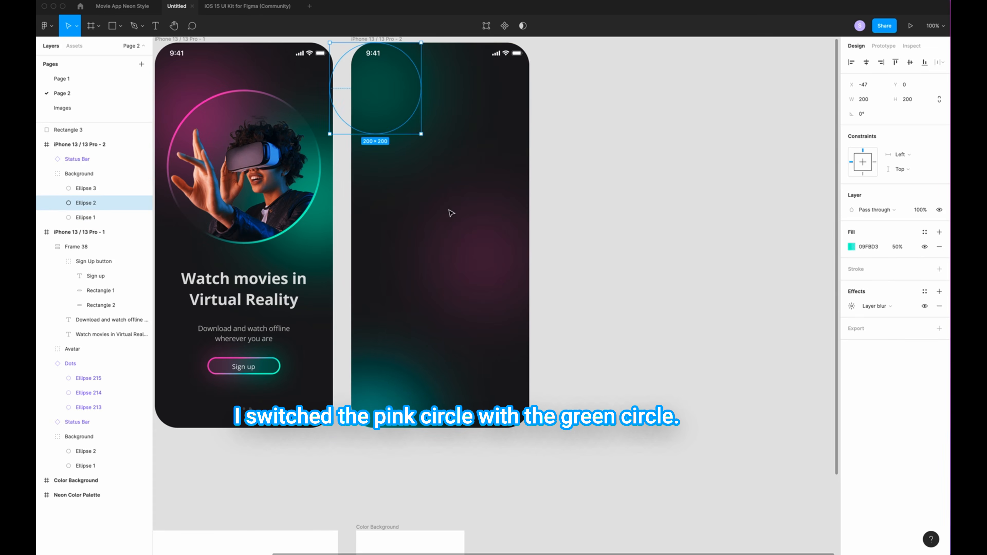
click(488, 227)
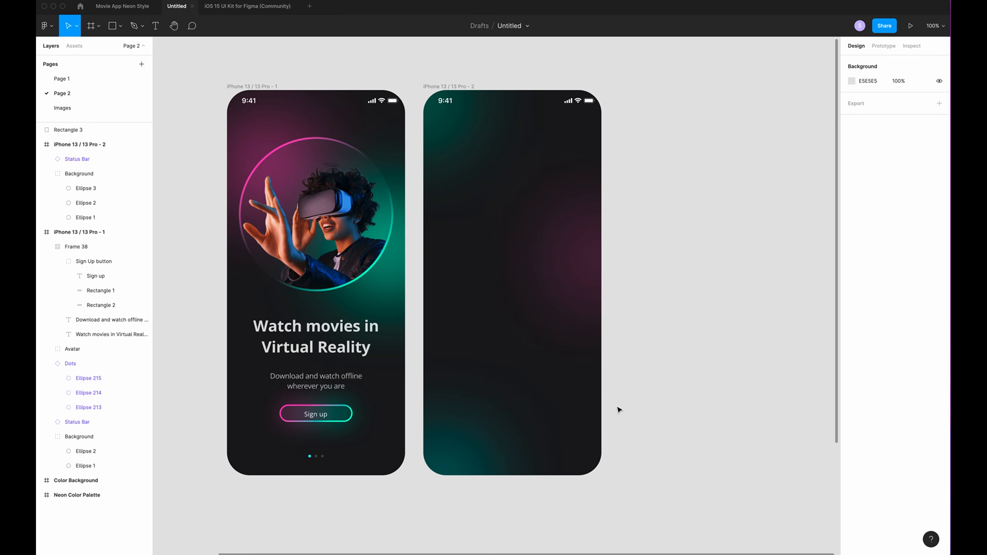
- Draw a rectangle about 101 × 146 on the empty canvas beside the second phone frame
scroll(619, 410, right, 3)
scroll(618, 409, up, 2)
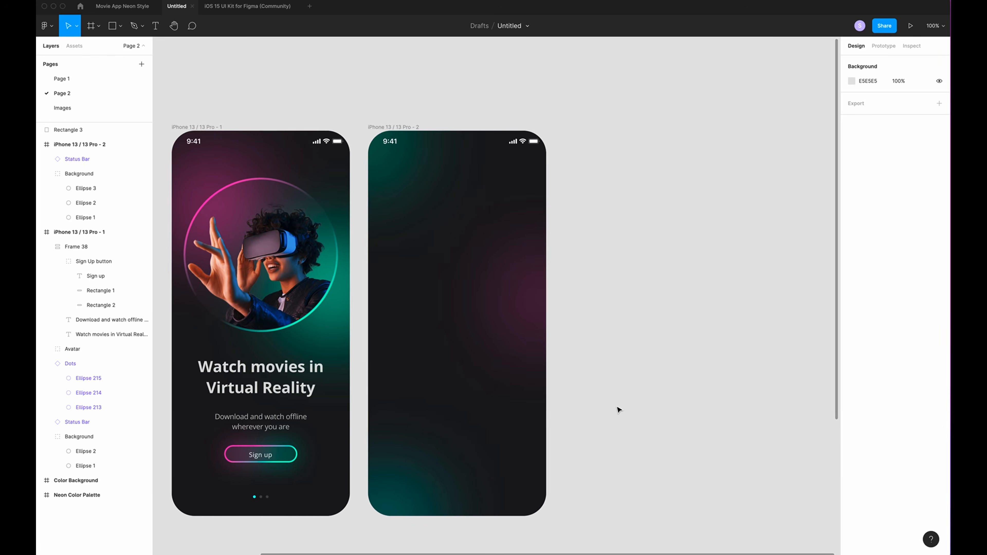
scroll(619, 410, right, 1)
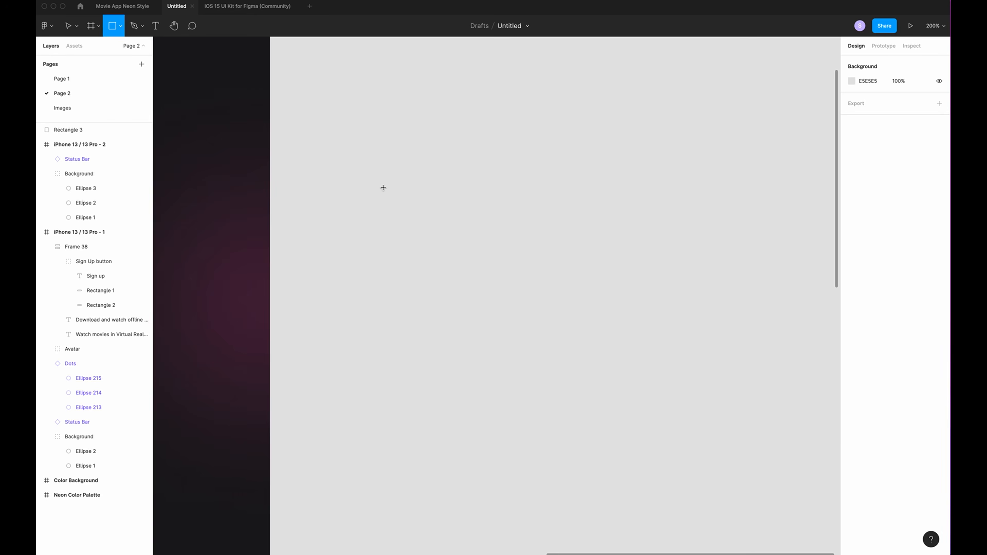
mouse_move(383, 188)
mouse_down()
mouse_move(447, 293)
mouse_move(477, 320)
mouse_up()
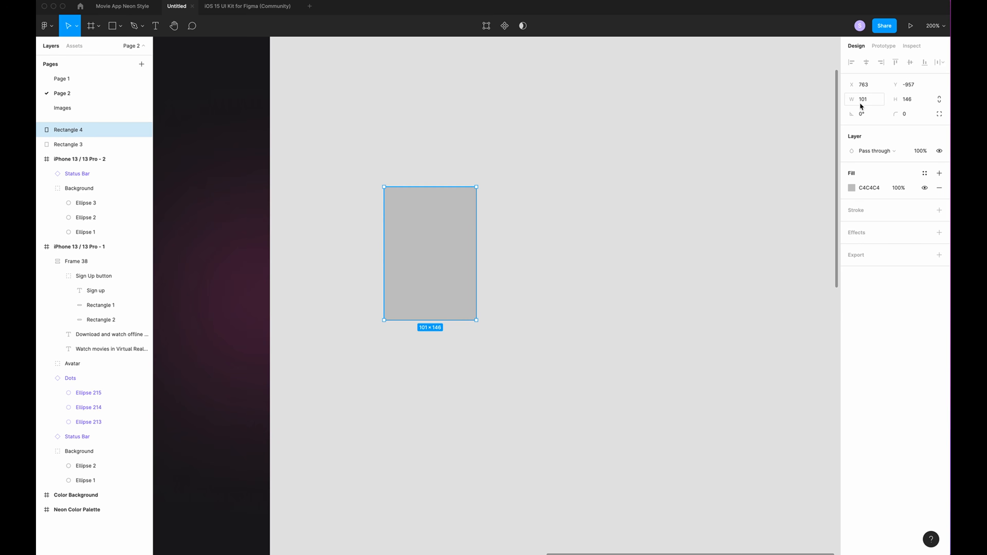
- Set the new rectangle's size to 130 × 160
click(870, 102)
text(1)
key(Tab)
text(1)
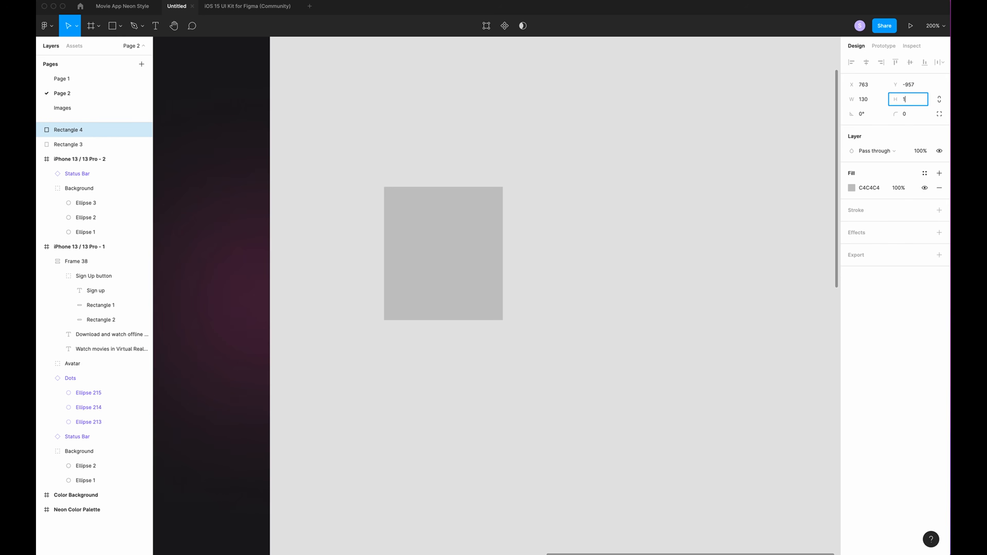
text(60)
key(Return)
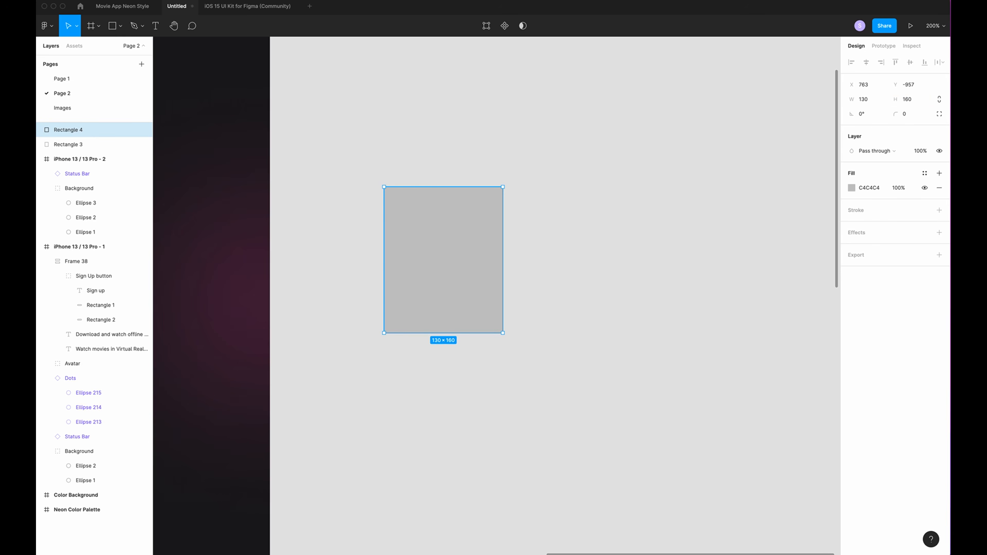
- Duplicate the 130 × 160 rectangle twice and space the three rectangles out in a horizontal row
key(super+v)
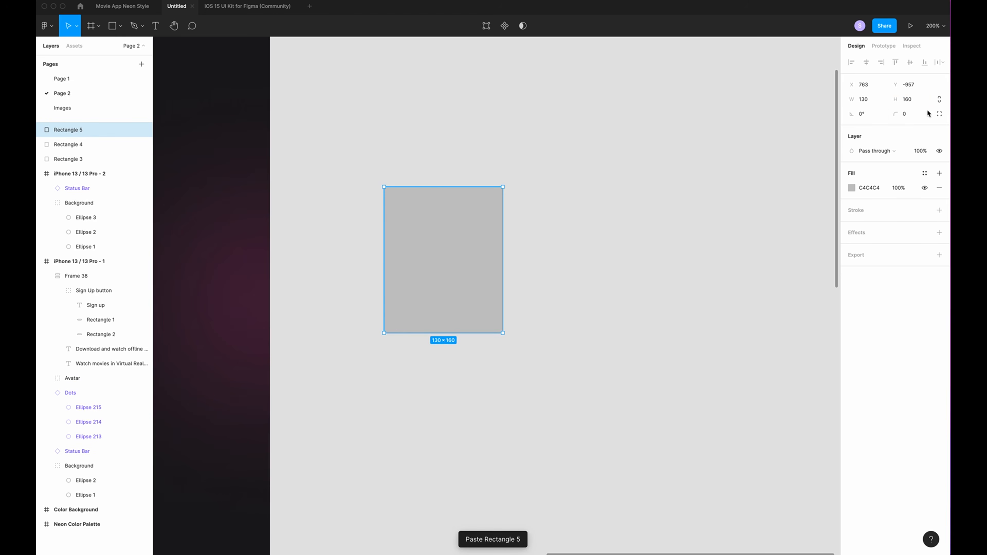
drag(454, 225, 712, 227)
key(super+v)
drag(458, 282, 438, 280)
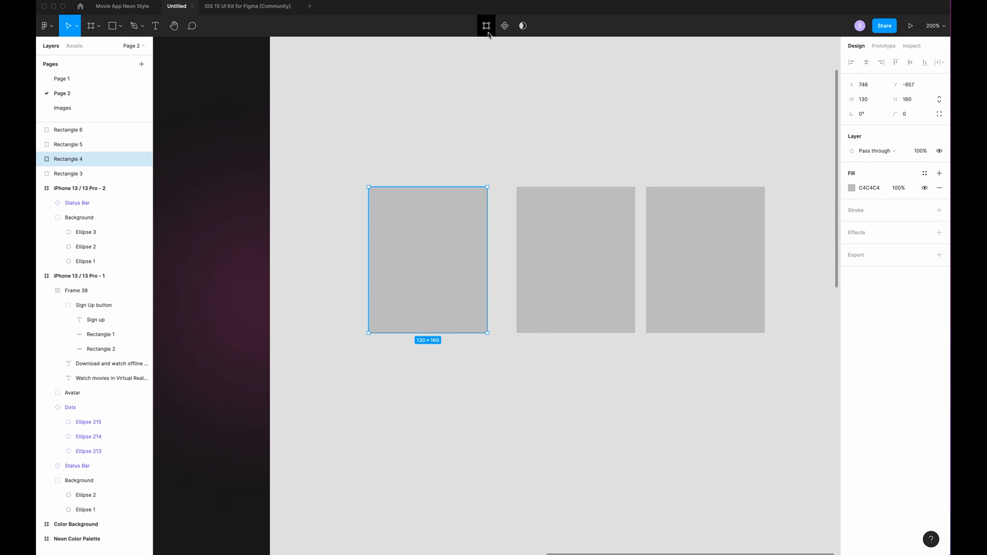
- Slant the first rectangle's right side by moving its upper-right corner point outward until the shape is 143 wide
click(487, 31)
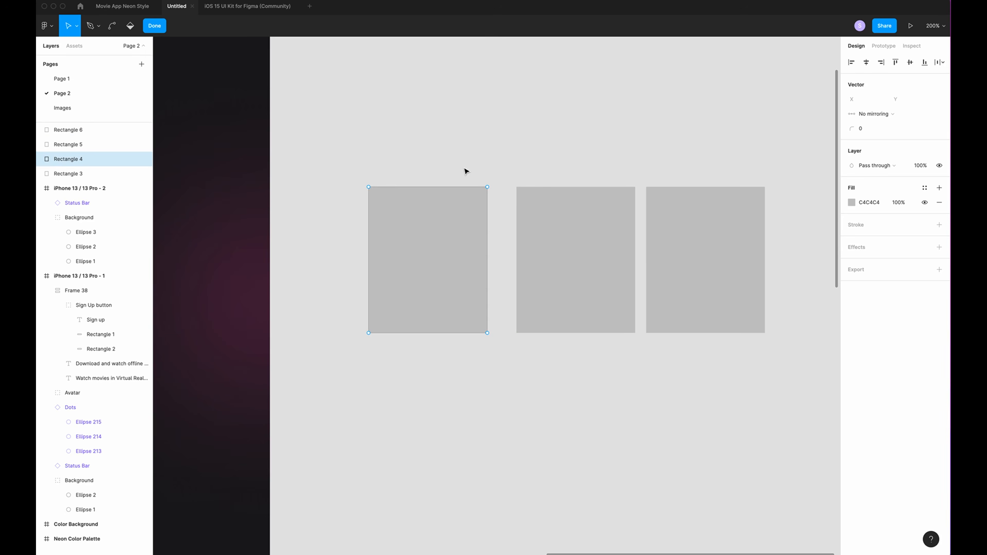
drag(463, 165, 513, 215)
key(Right)
key(Right)
key(Right)
key(Right)
key(Right)
key(Right)
key(Right)
key(Right)
key(Right)
key(Right)
key(Right)
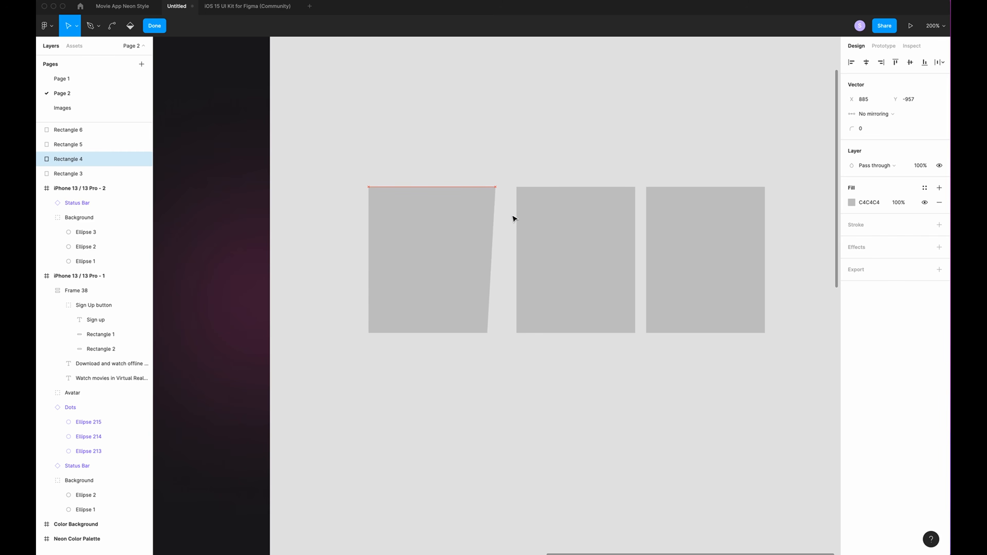
key(Right)
key(Right)
key(Escape)
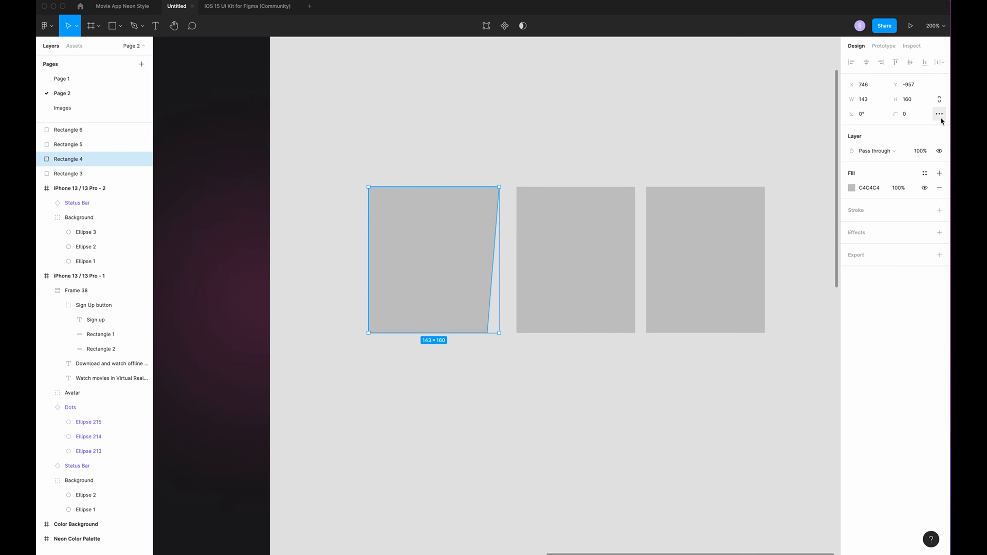
- Round all corners of the first slanted shape
click(906, 116)
text(2)
key(Return)
- Slant the middle rectangle to a width of 151 by shifting both upper points rightward, and move it against the first shape
drag(485, 153, 643, 215)
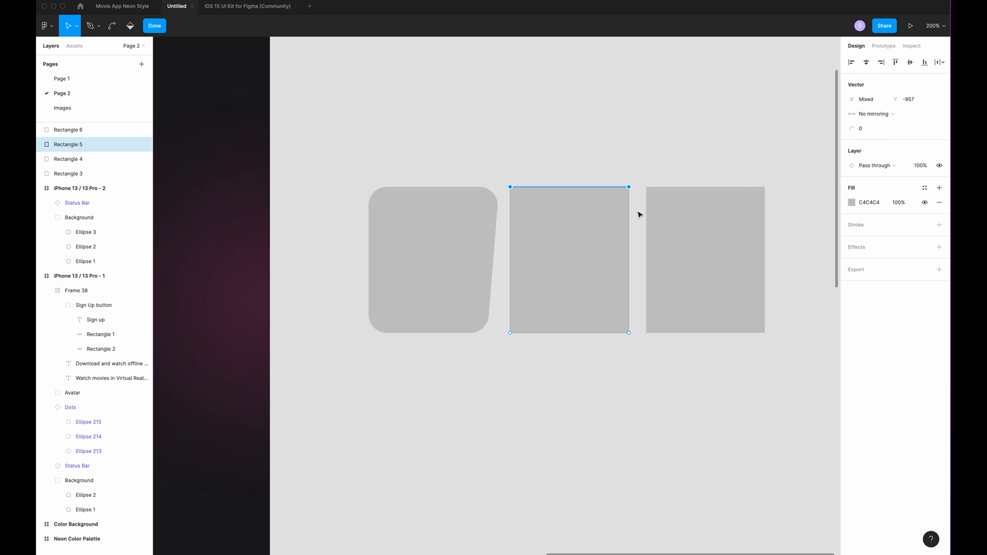
key(Right)
key(Right)
key(Right)
key(Right)
key(Right)
key(Right)
key(Right)
key(Right)
key(Right)
key(Right)
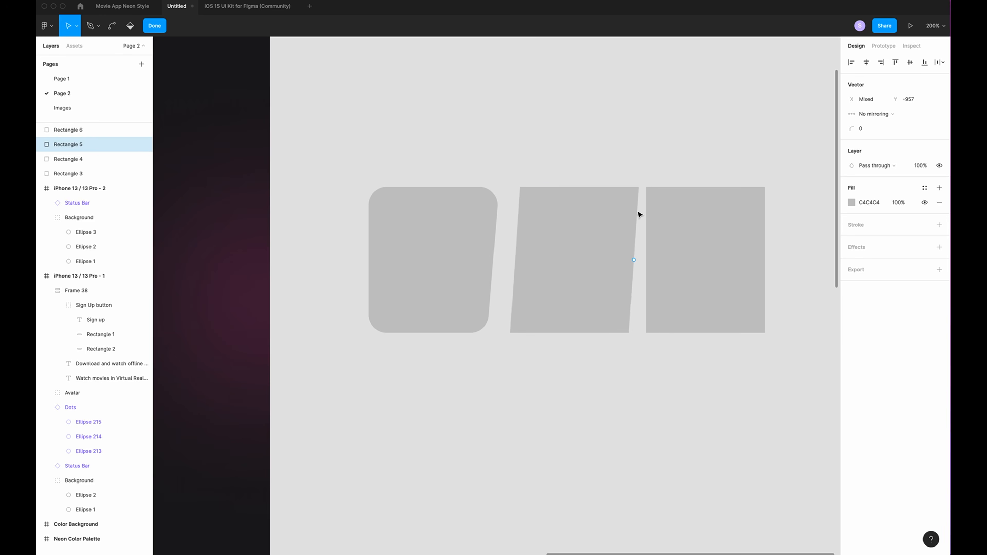
key(Right)
key(Right)
key(Right)
key(Right)
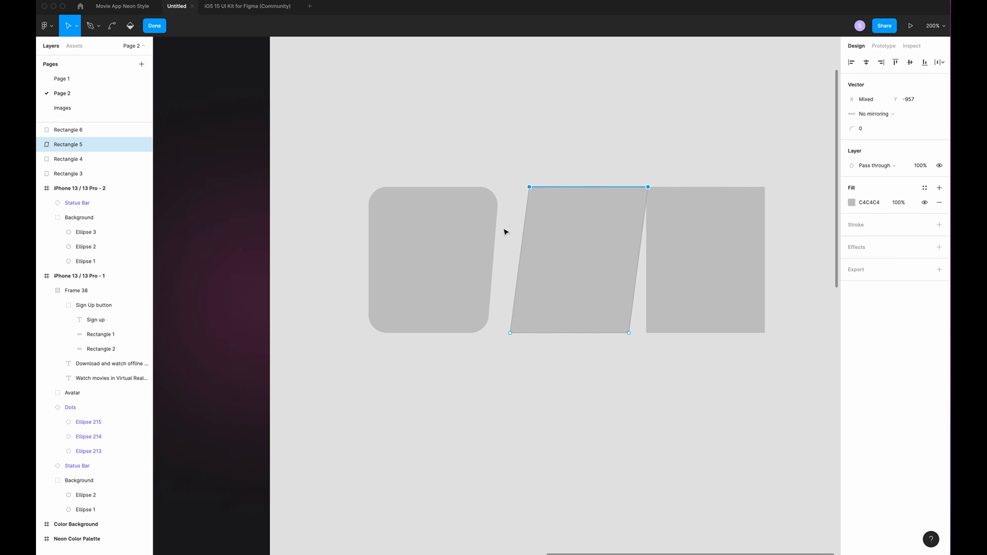
key(Escape)
drag(567, 247, 532, 253)
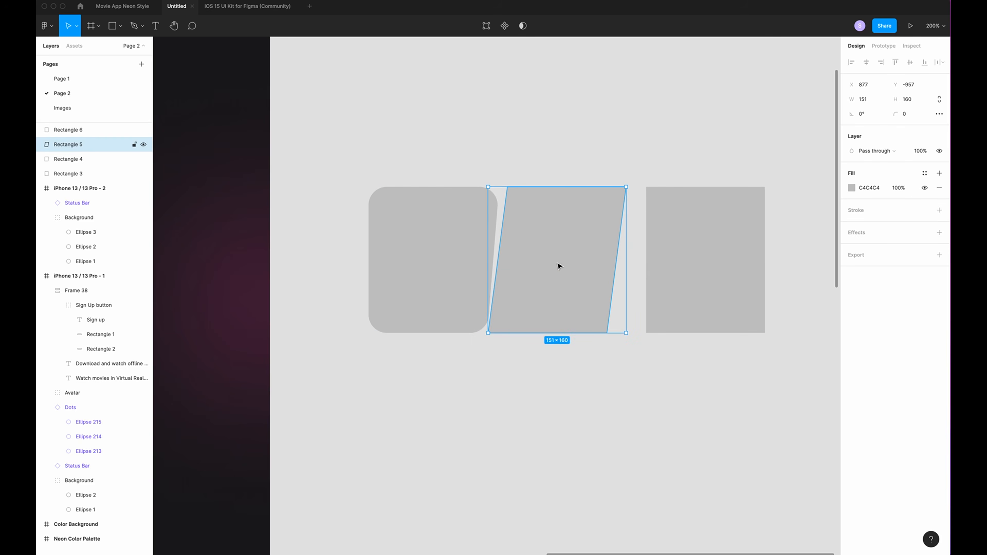
- Reduce the middle shape's slant by nudging its upper points leftward until its side runs parallel to the first shape's slanted edge
click(486, 26)
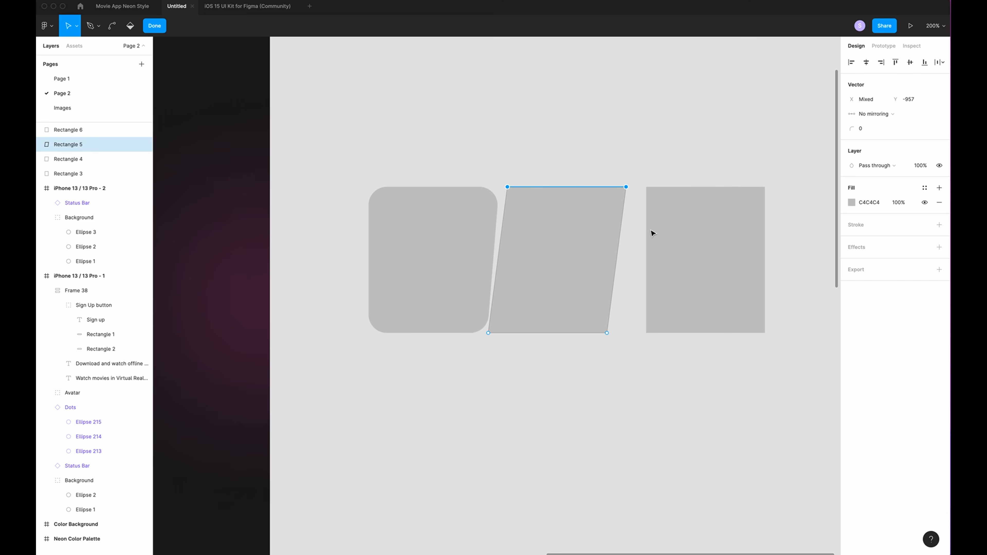
key(Left)
key(Left)
key(Left)
key(Left)
key(Left)
key(Left)
key(Left)
key(Left)
key(Left)
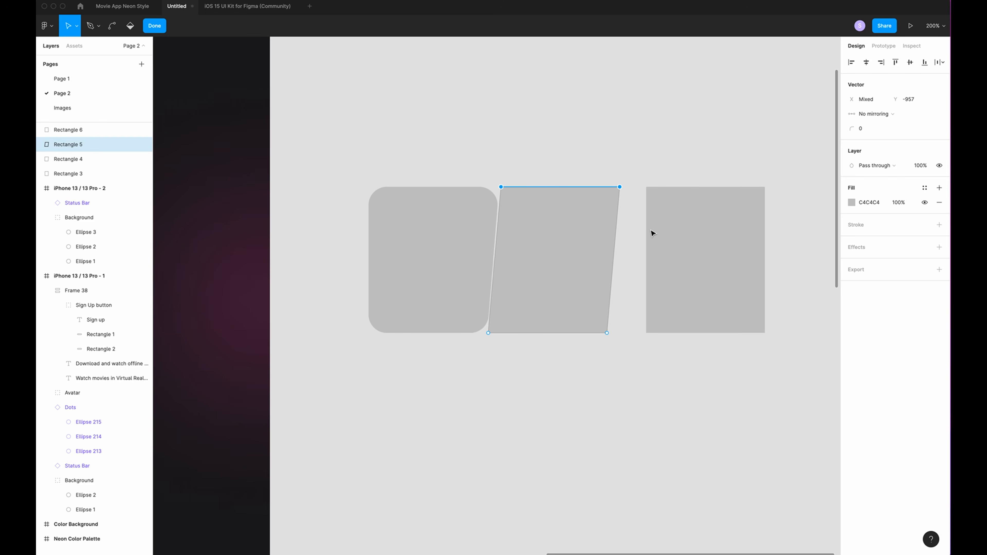
- Round the middle shape's corners to a radius of 20 and shift it slightly rightward to leave a gap beside the first shape
key(Escape)
click(908, 114)
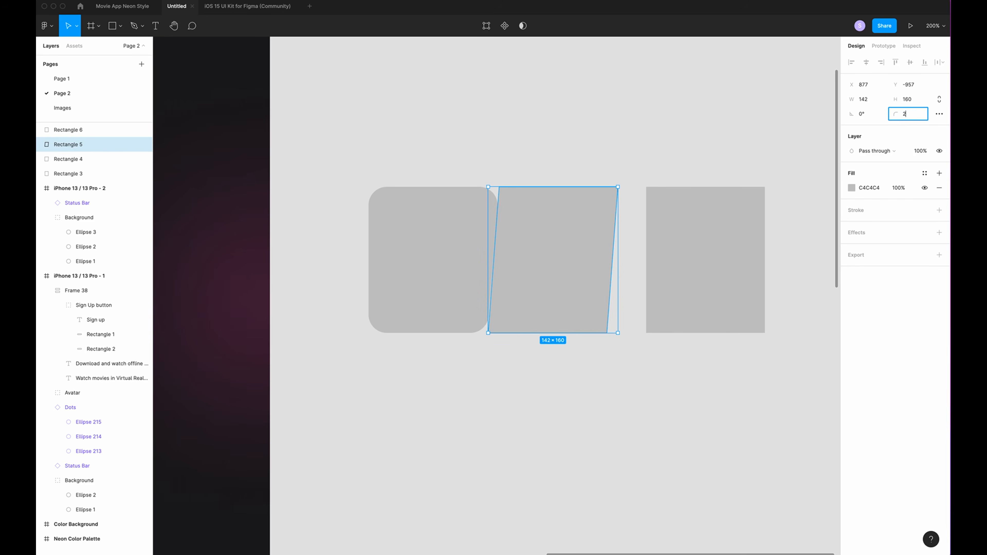
key(Return)
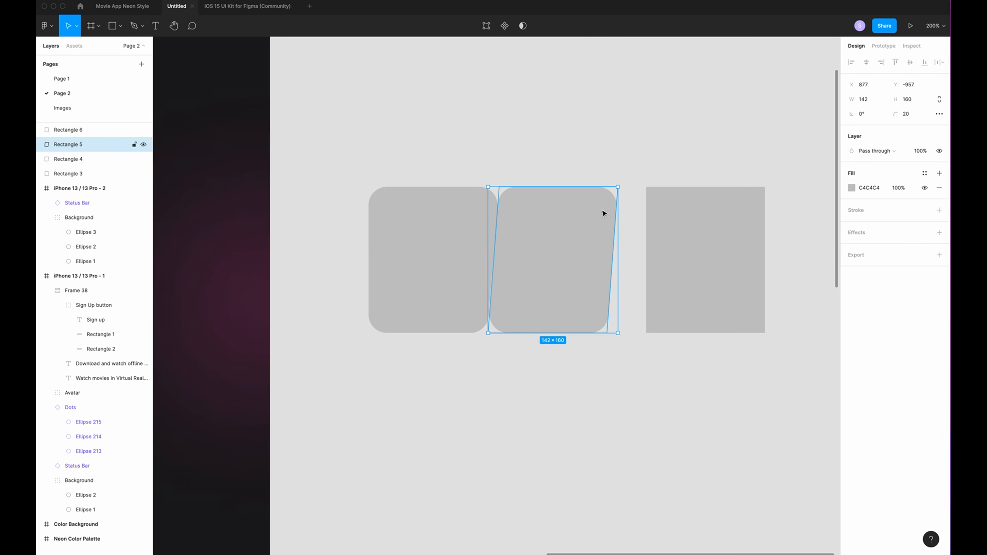
drag(545, 247, 553, 246)
- Slant the third rectangle's left side by moving its lower-left corner point outward to X 1037
double_click(708, 247)
drag(663, 351, 631, 314)
key(Left)
key(Left)
key(Left)
key(Left)
key(Left)
key(Left)
key(Left)
key(Left)
key(Left)
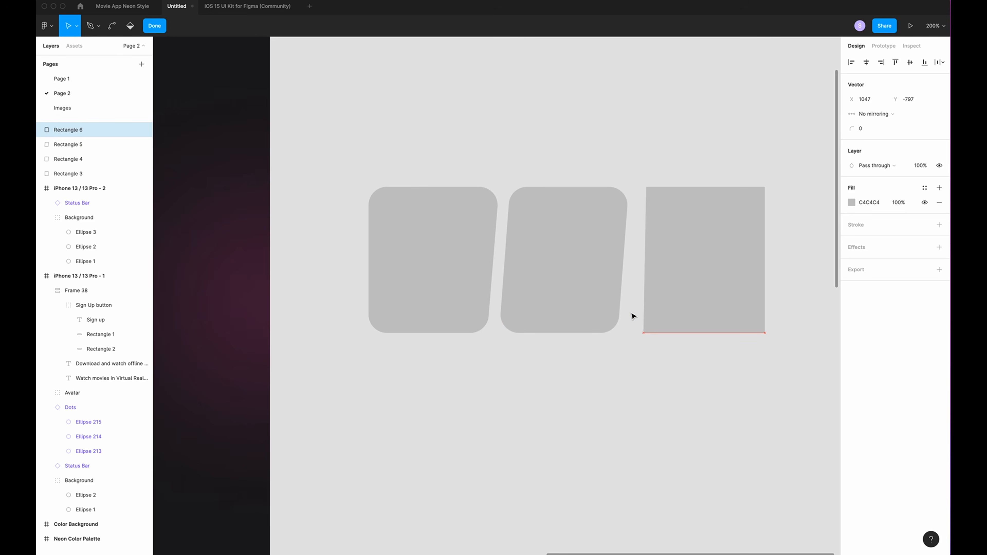
key(Left)
key(Left)
key(Left)
key(Left)
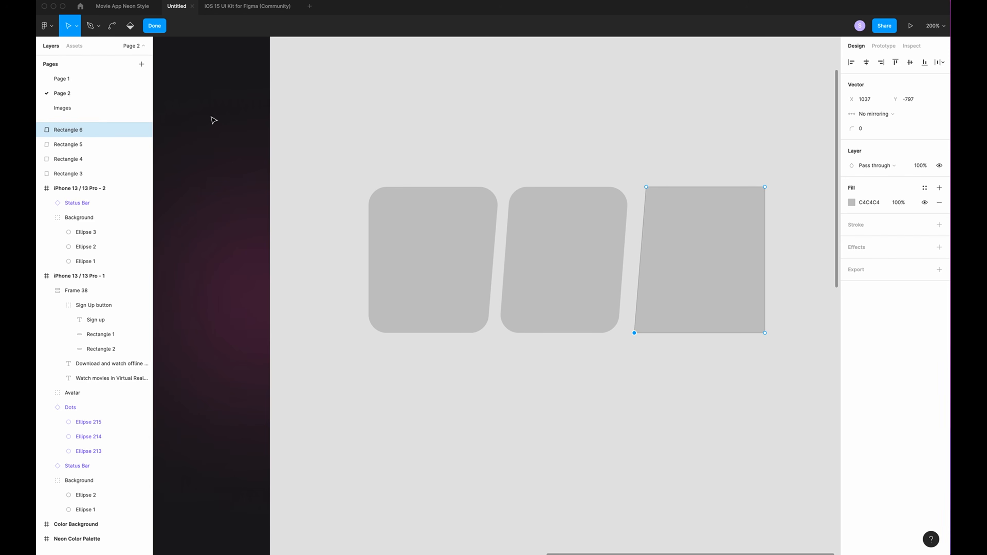
click(154, 25)
- Move the third shape up against the middle one and fine-tune its lower-left point to X 1024 so the slanted edges run parallel
click(684, 244)
drag(684, 244, 670, 244)
click(485, 26)
drag(660, 363, 609, 327)
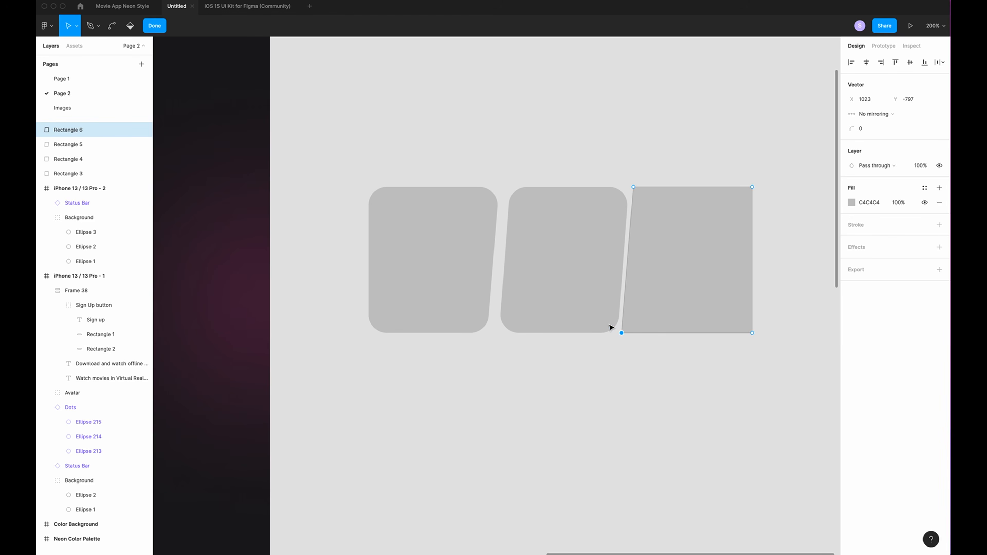
key(Right)
- Round the third shape's corners to a radius of 20 and shift it slightly rightward to match the gap between the first two
text(2)
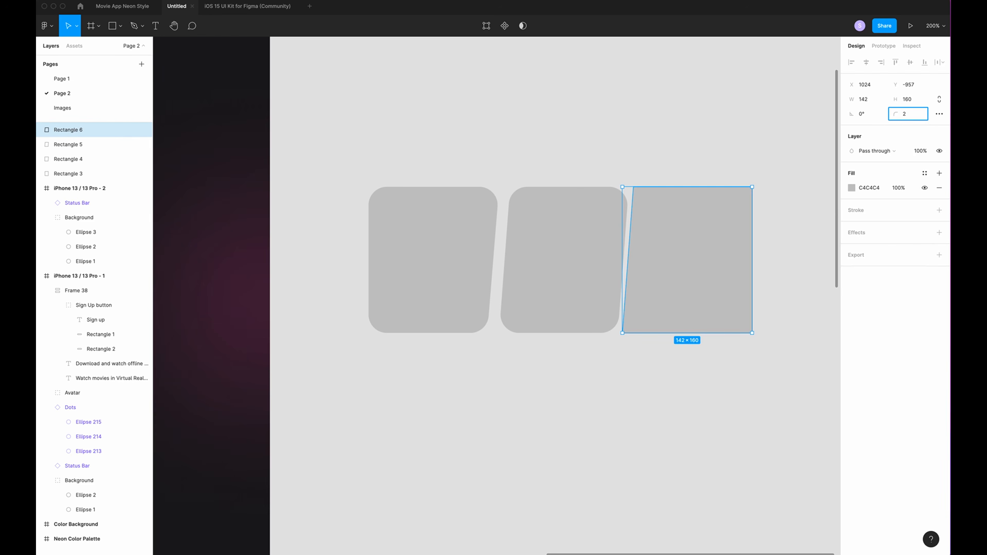
key(Return)
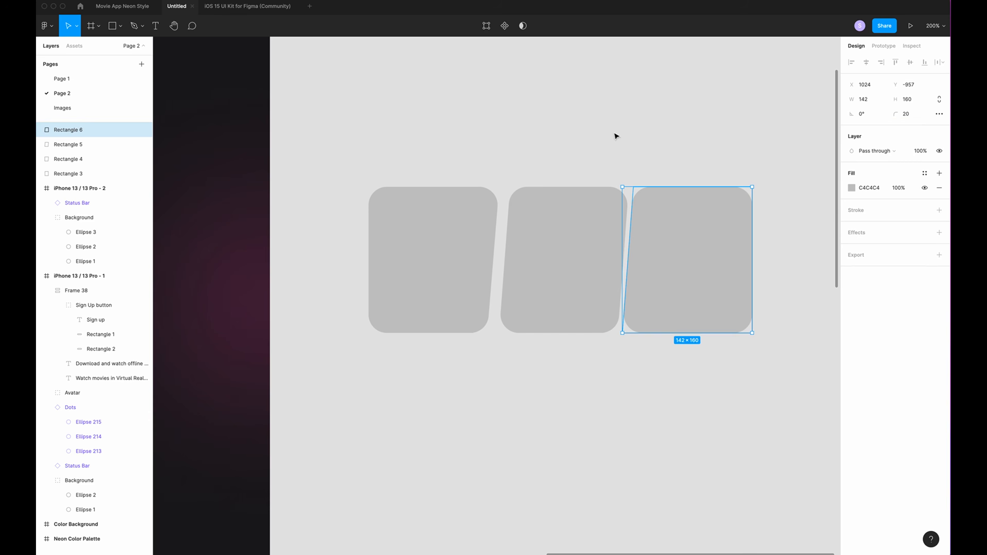
click(433, 122)
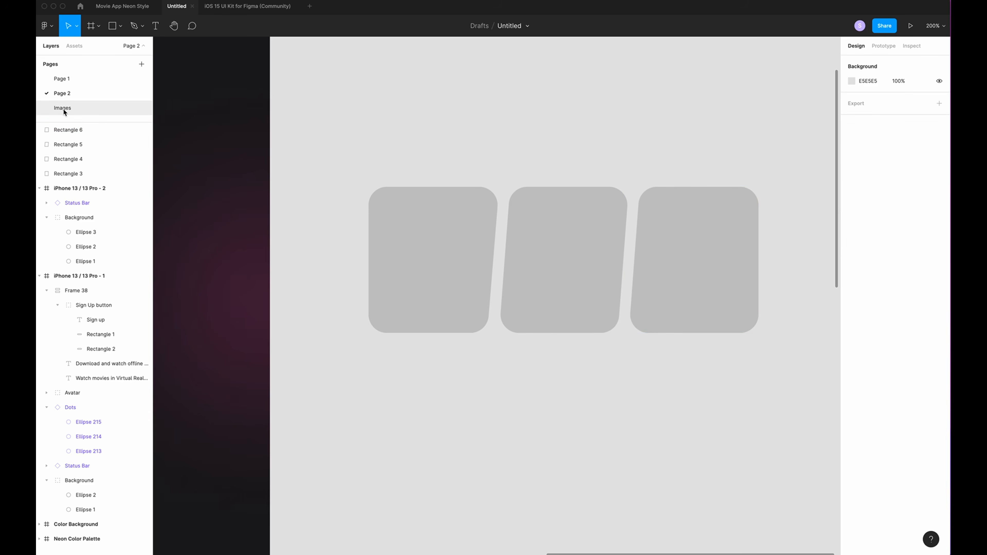
- Copy the Spider-Man, Matrix and small Eternals posters from the Images page and paste them onto Page 2 beside the phone screens
click(64, 109)
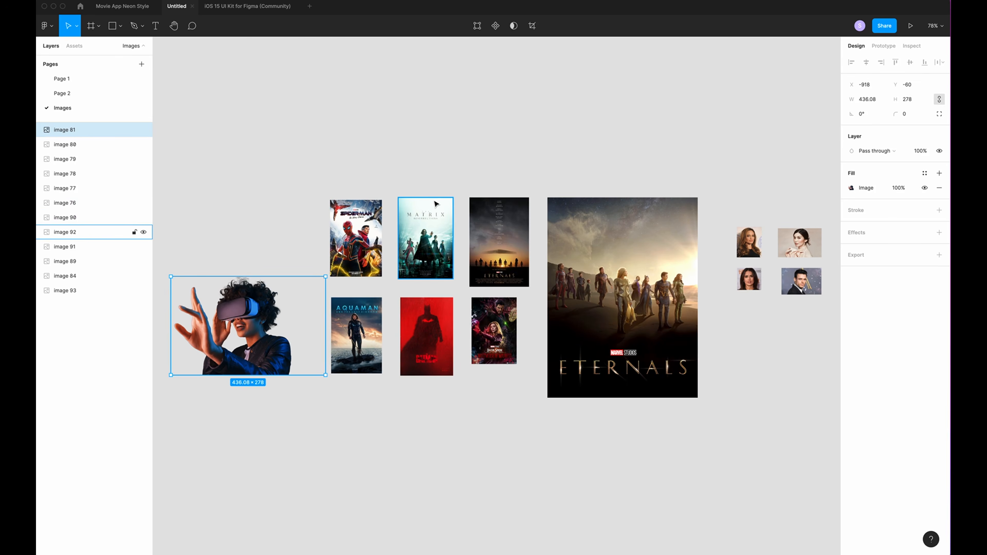
click(308, 156)
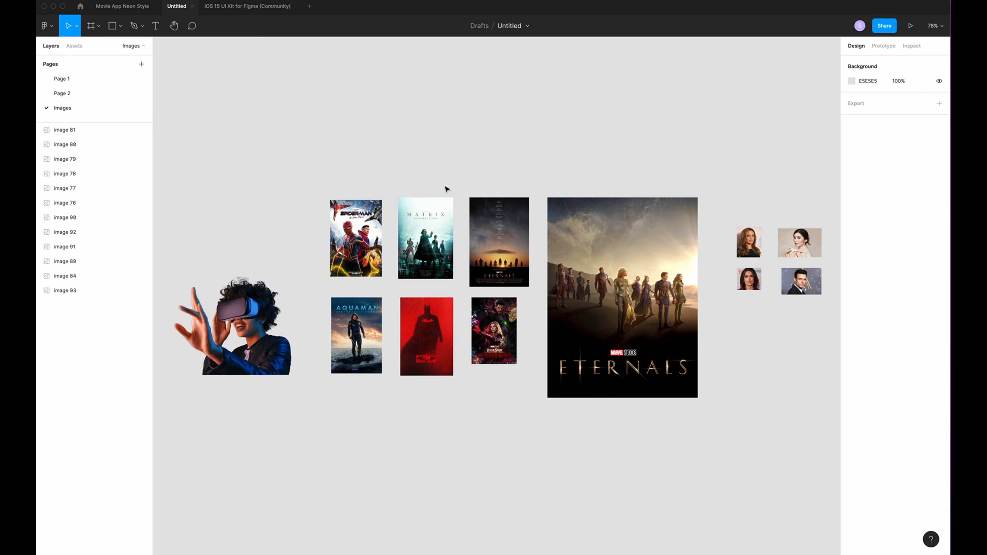
scroll(446, 189, down, 3)
drag(300, 115, 533, 214)
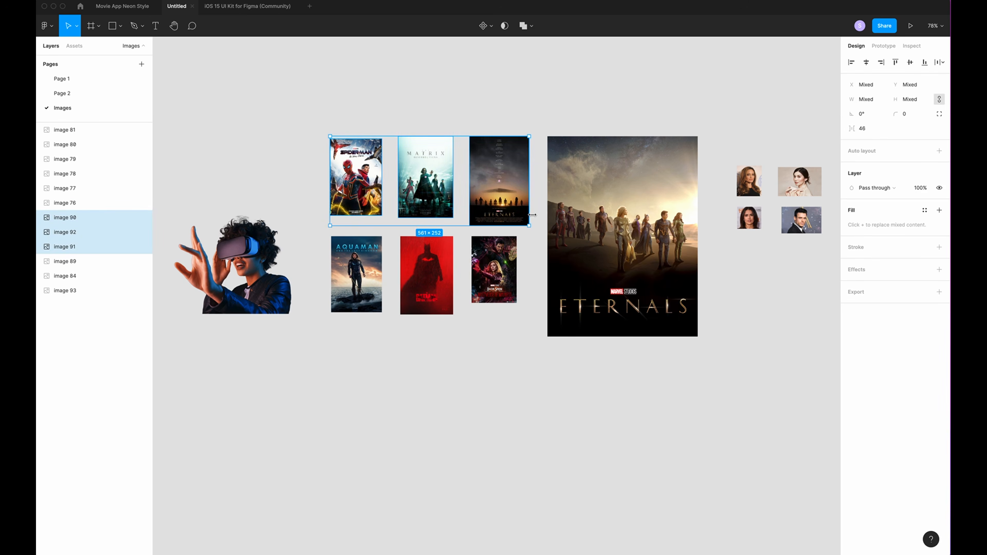
click(66, 94)
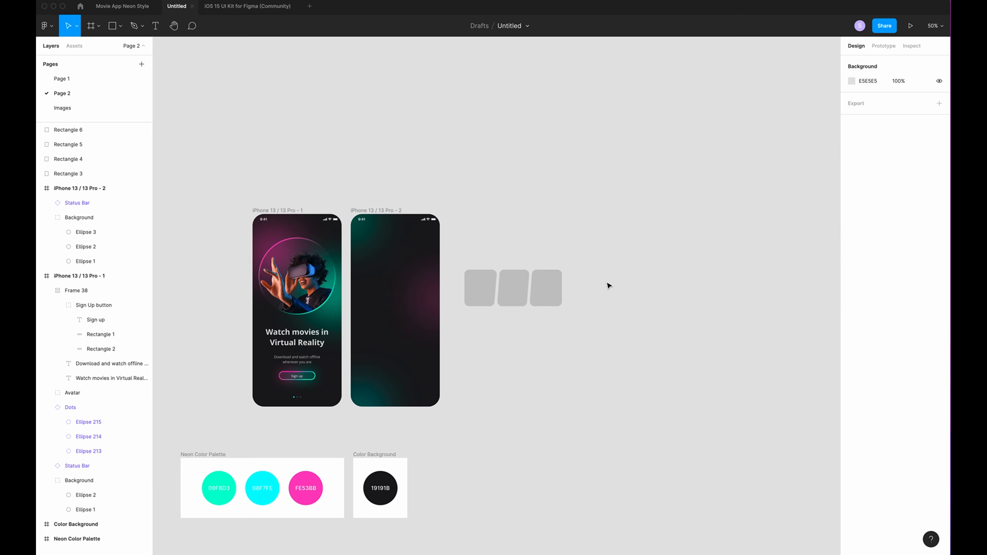
key(super+v)
drag(497, 287, 659, 281)
- Move the three slanted shapes onto the second phone screen and lay the Spider-Man poster over the first shape
drag(579, 202, 468, 311)
drag(543, 288, 434, 283)
scroll(488, 283, left, 2)
drag(697, 257, 462, 247)
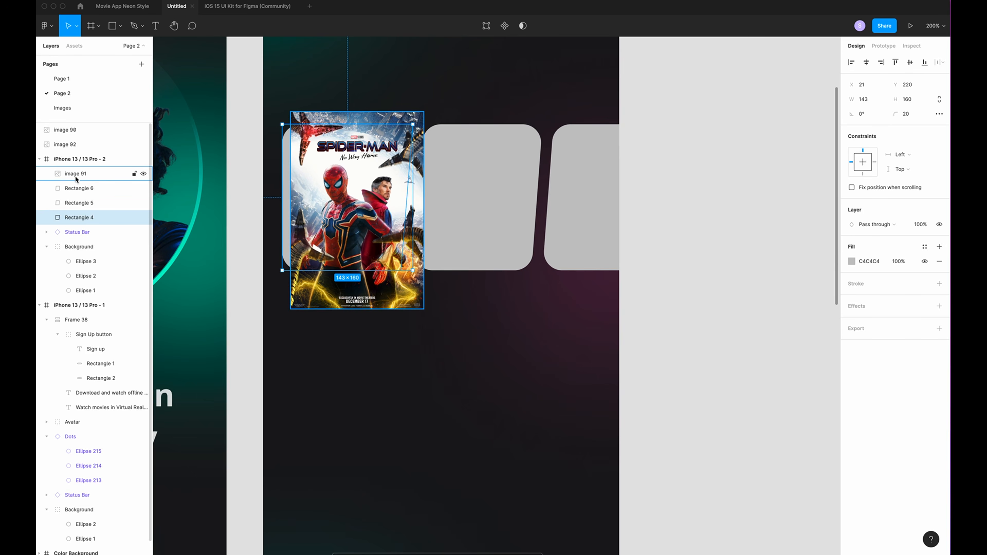
- Place the Spider-Man poster's layer directly above the first shape, Rectangle 4, and group the two
drag(72, 175, 78, 219)
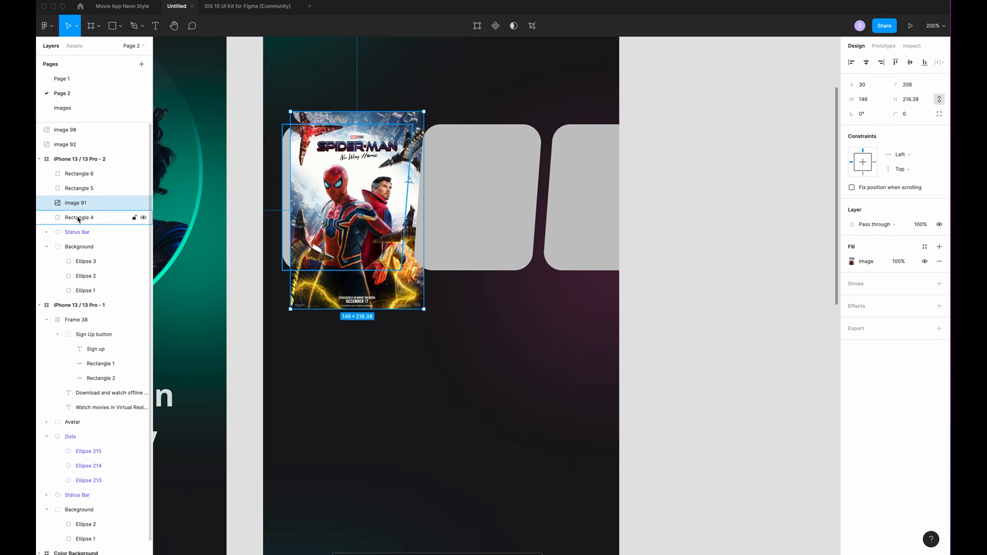
shift+click(78, 217)
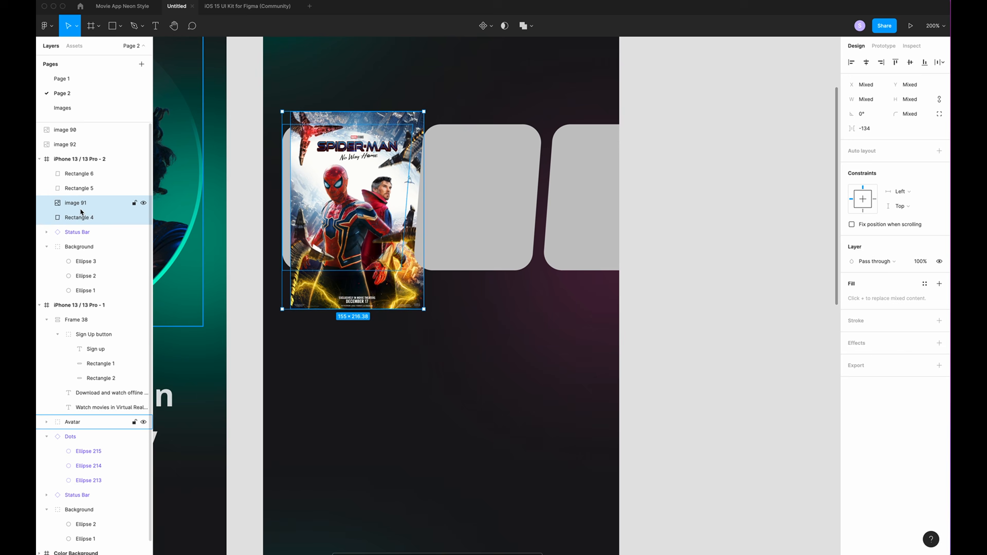
right_click(83, 201)
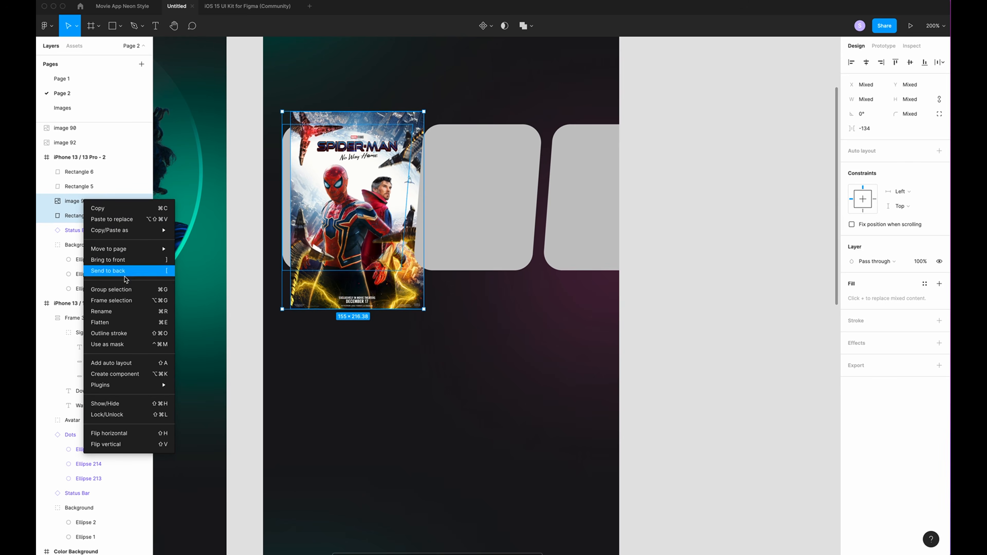
click(117, 289)
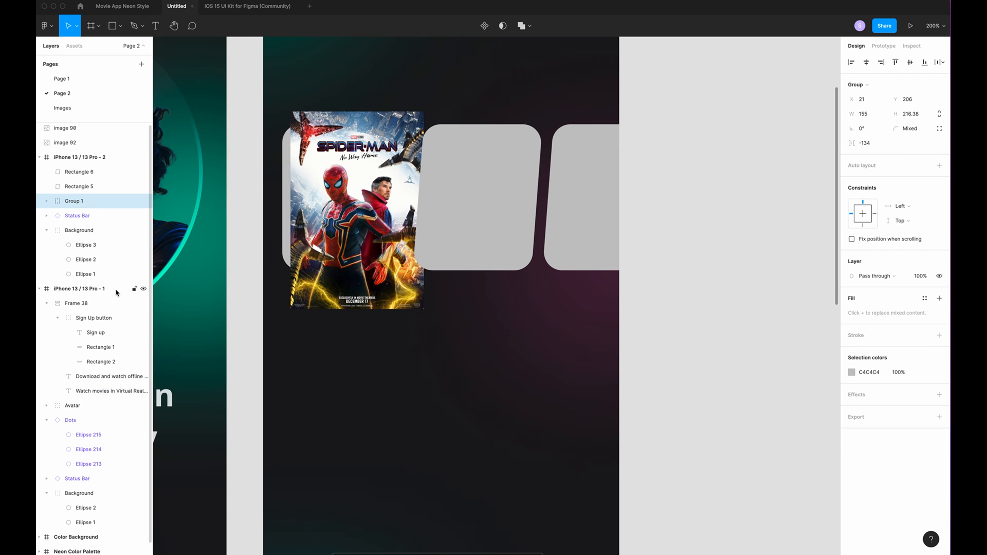
- Rename the poster and shape group as Spider-man
double_click(82, 201)
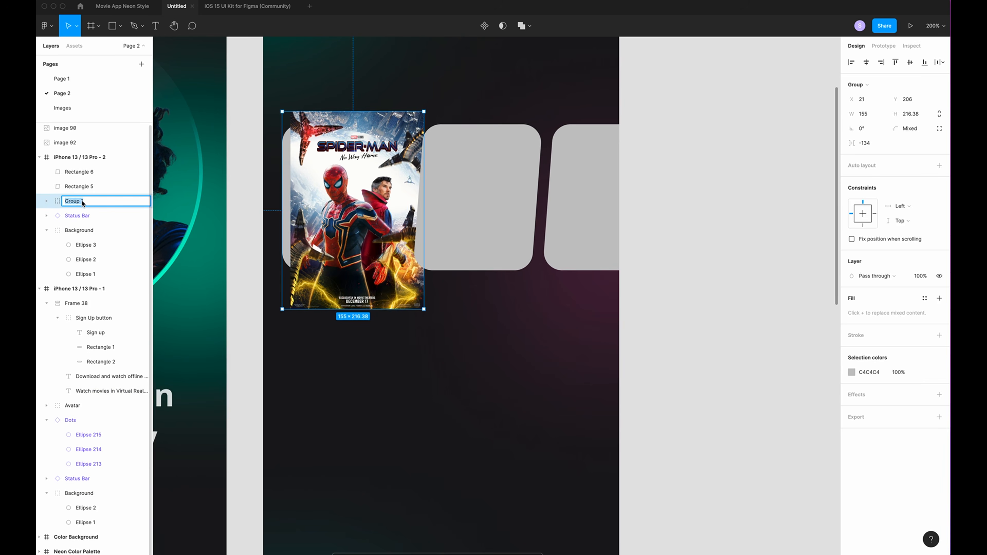
text(Spider-man)
key(Return)
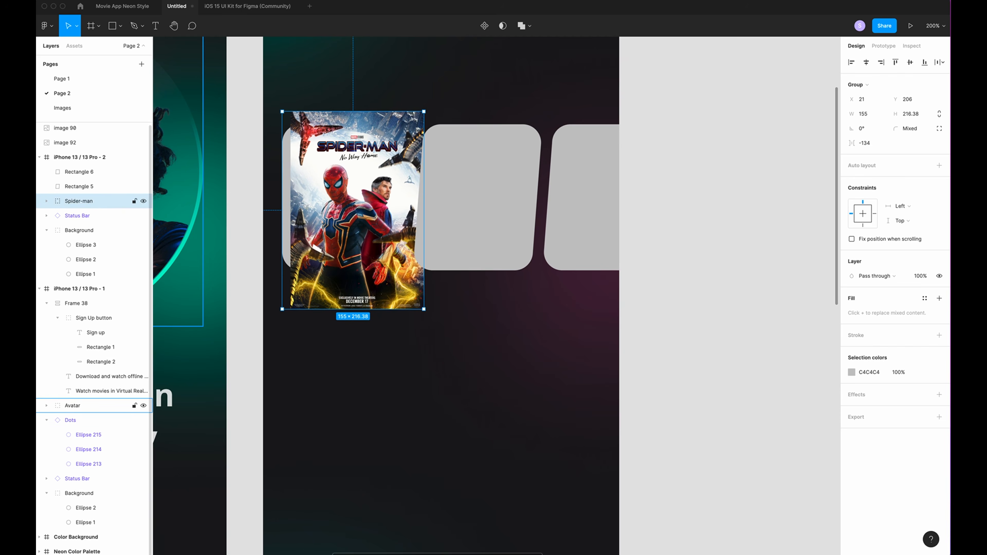
- Use Rectangle 4 inside the Spider-man group as a mask for the poster
click(47, 201)
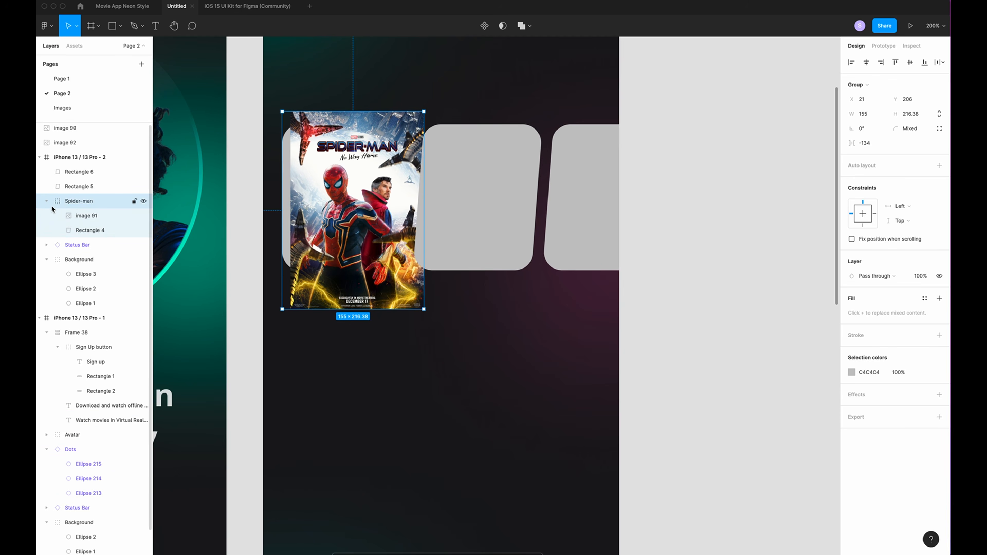
click(91, 231)
right_click(89, 232)
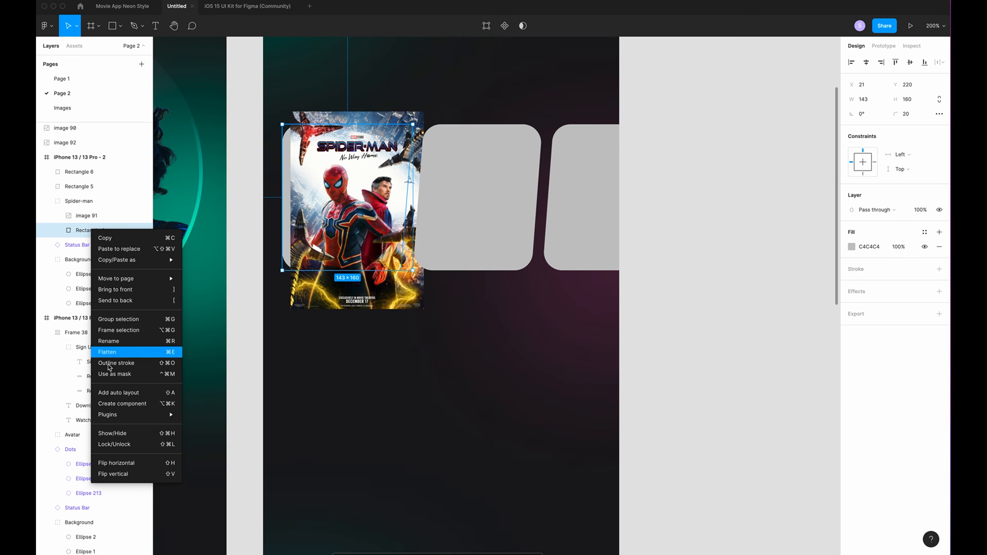
click(119, 374)
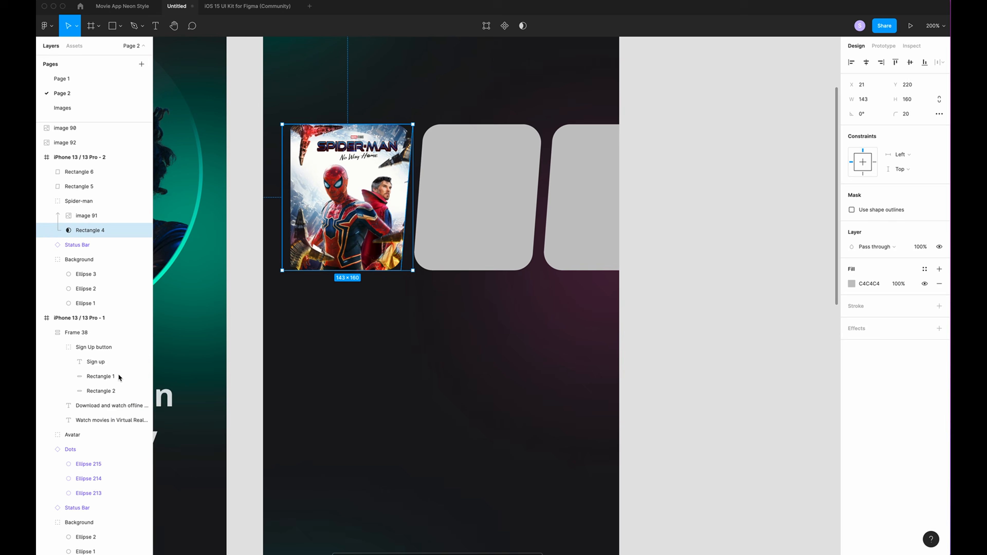
- Scale the masked Spider-Man poster down proportionally with the Scale tool and reposition it to fill the slanted shape
key(plus)
scroll(195, 327, up, 3)
scroll(195, 327, left, 5)
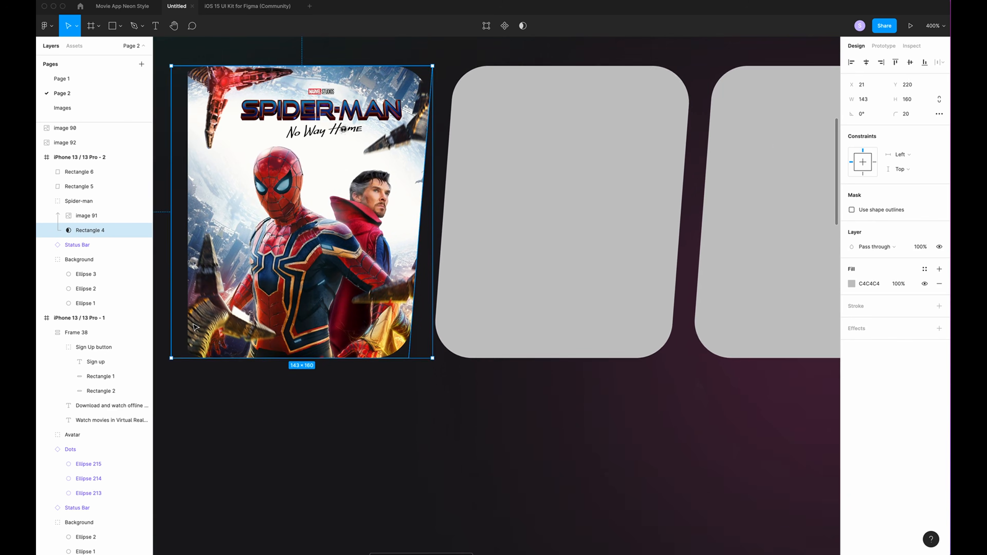
click(450, 289)
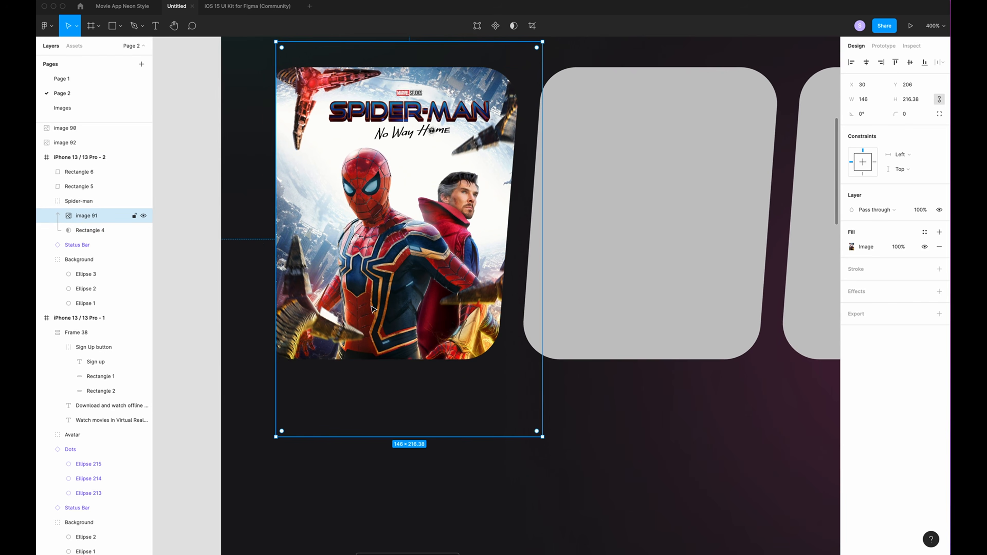
scroll(370, 308, down, 3)
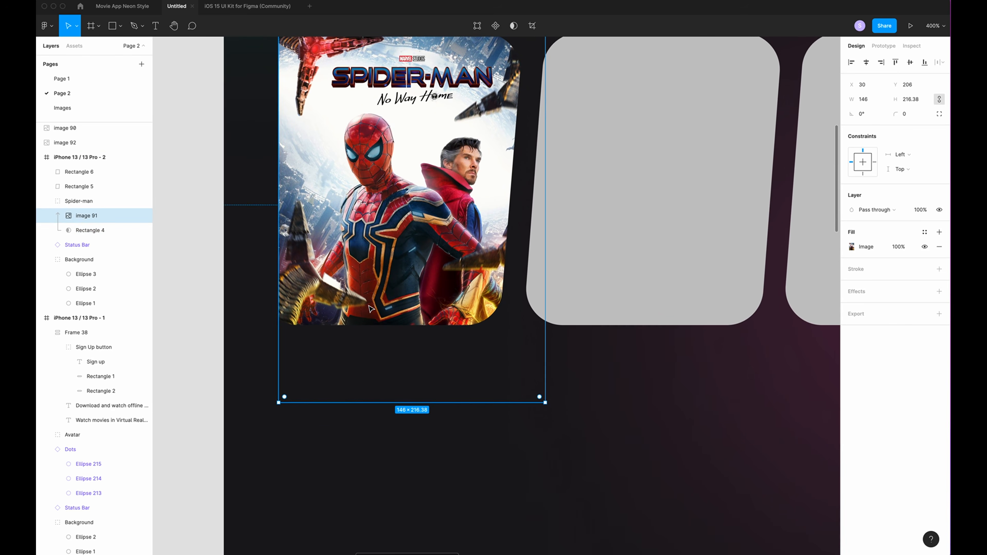
key(minus)
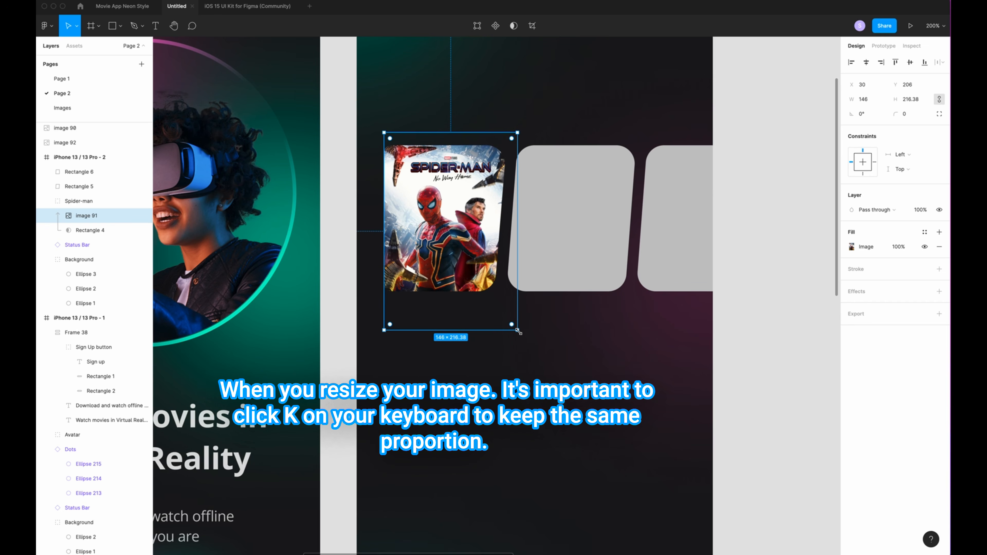
key(k)
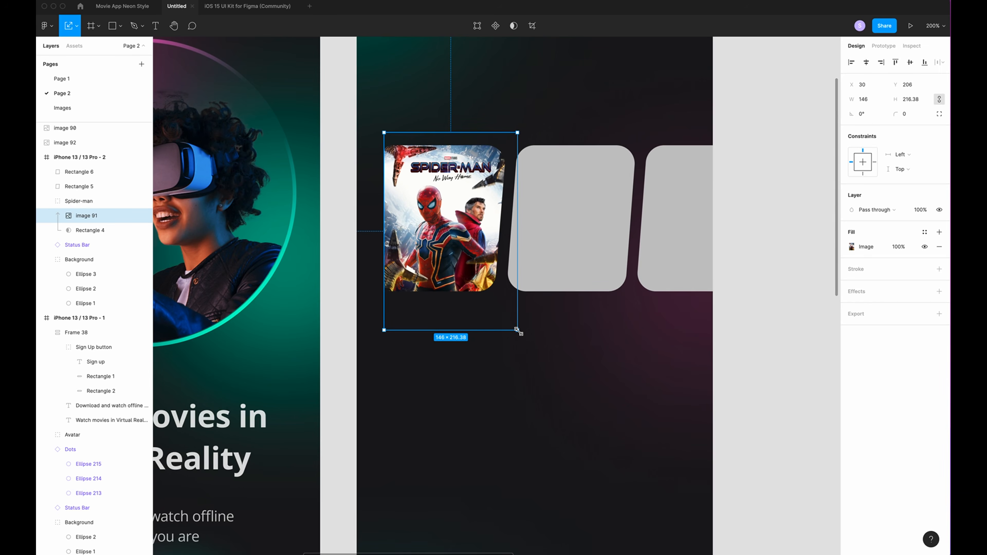
drag(518, 332, 491, 311)
drag(447, 249, 450, 255)
drag(386, 316, 377, 308)
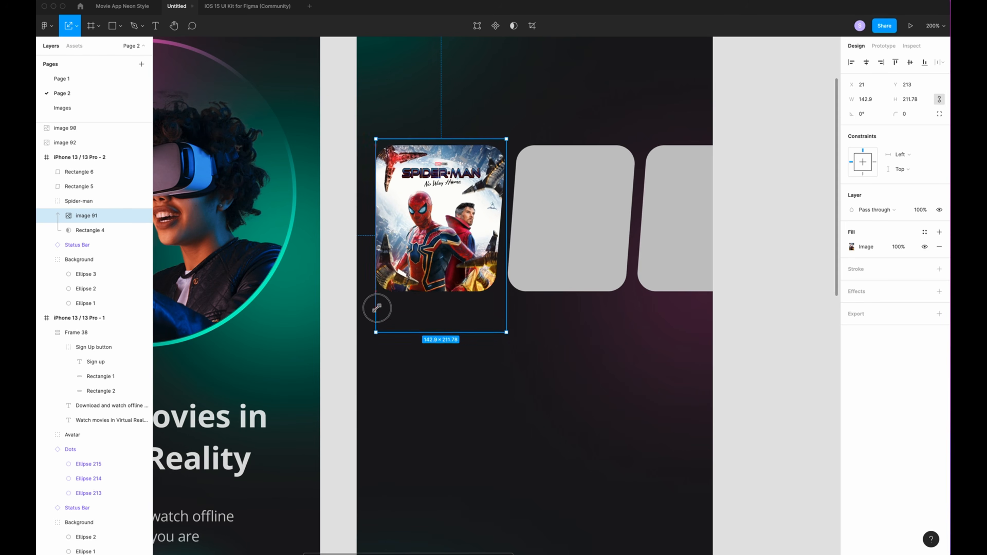
drag(441, 251, 439, 242)
drag(503, 321, 499, 314)
drag(455, 251, 459, 253)
- Try resizing the poster image 92 freely, undo that, and try scaling it proportionally with the Scale tool
click(618, 331)
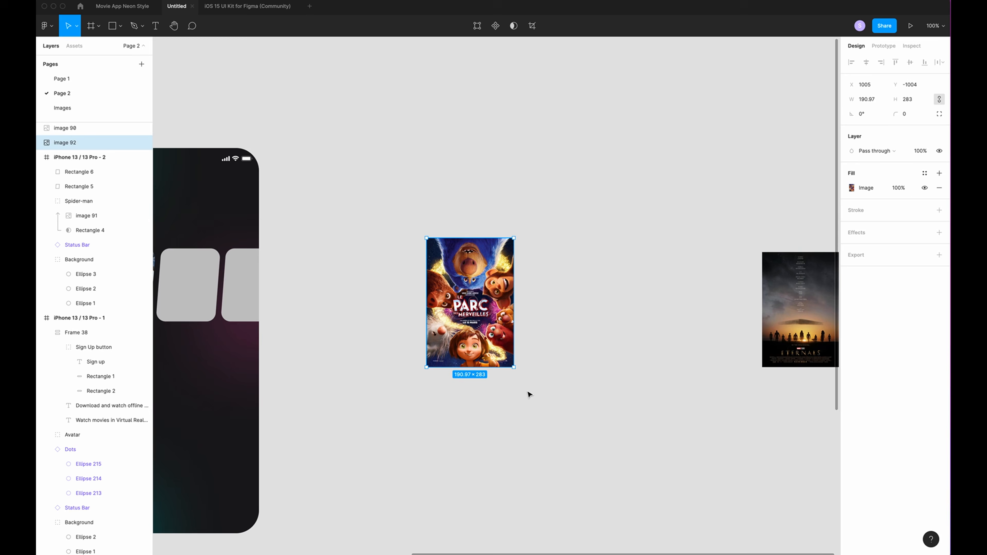
scroll(509, 370, right, 1)
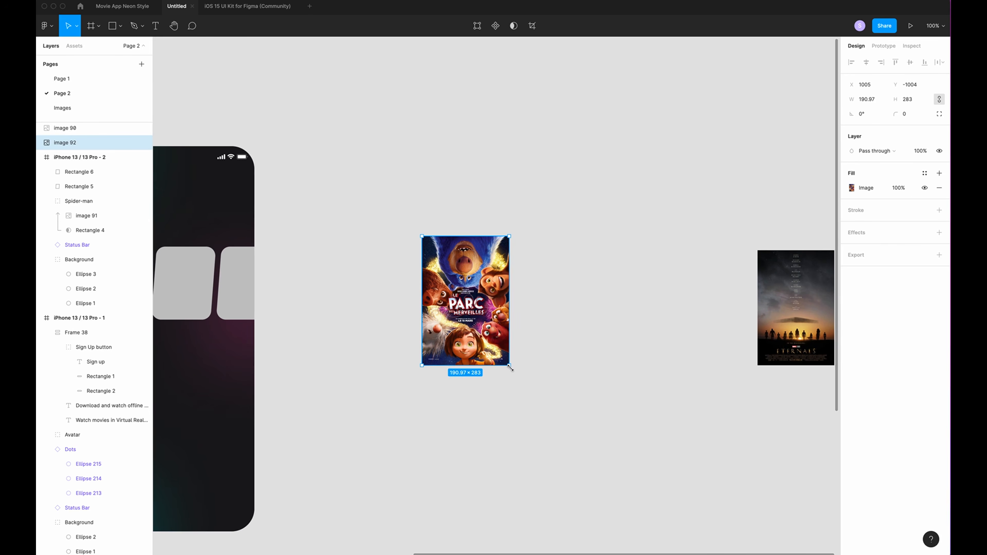
mouse_move(509, 368)
mouse_down()
mouse_move(451, 304)
mouse_move(540, 377)
mouse_move(743, 506)
mouse_move(525, 378)
mouse_up()
key(super+z)
key(k)
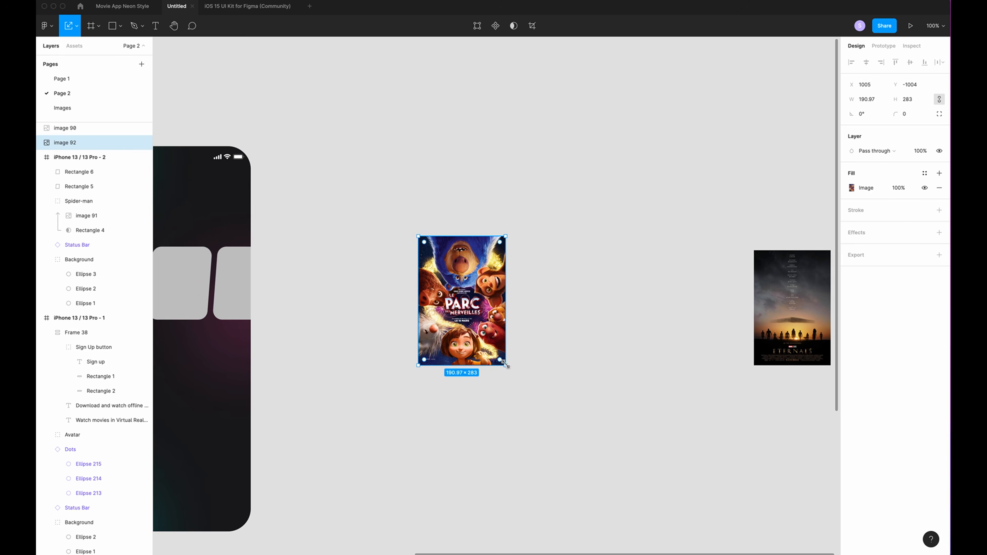
drag(509, 366, 521, 461)
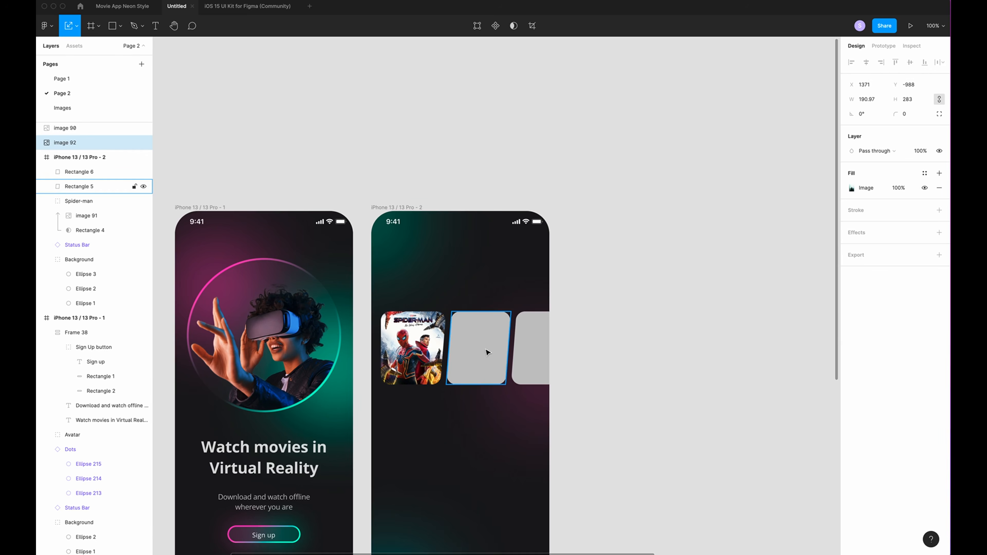
- Move the Matrix poster onto the second phone screen over the middle slanted shape
scroll(690, 406, right, 5)
drag(730, 366, 295, 357)
scroll(296, 358, left, 3)
scroll(296, 358, up, 1)
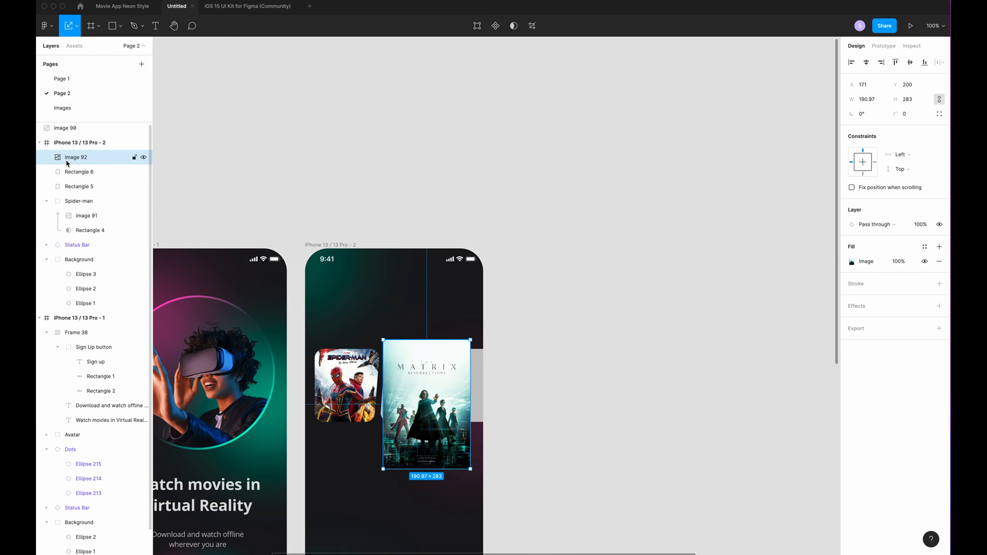
- Place the Matrix poster, image 92, directly above Rectangle 5 in the layer order and group the two
drag(75, 162, 79, 188)
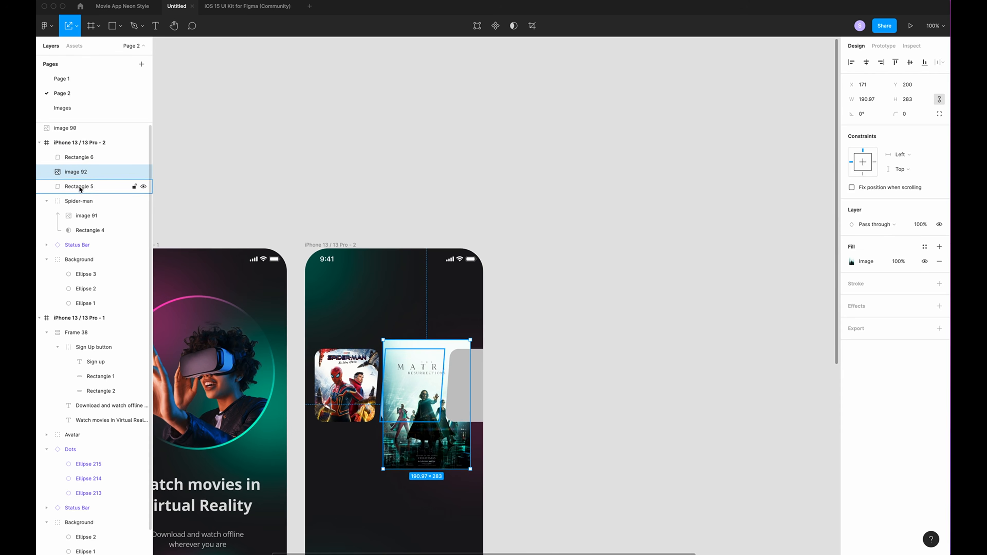
click(84, 187)
shift+click(74, 174)
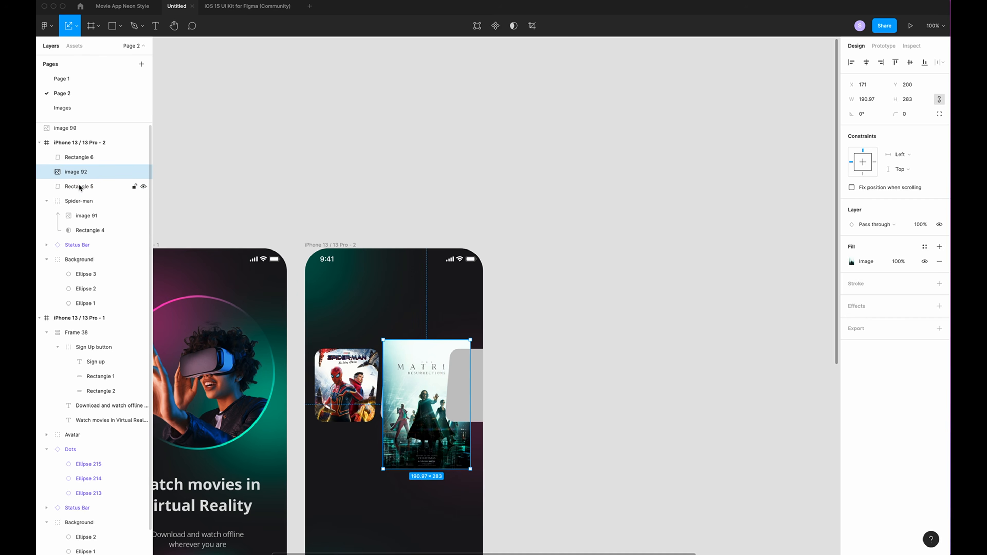
key(super+g)
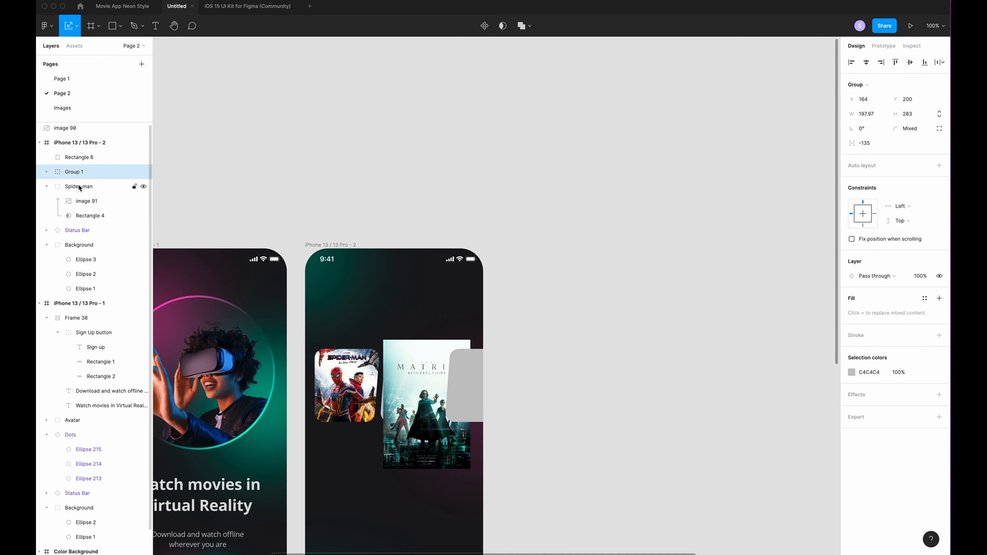
- Rename the new poster group to "The matrix"
double_click(86, 171)
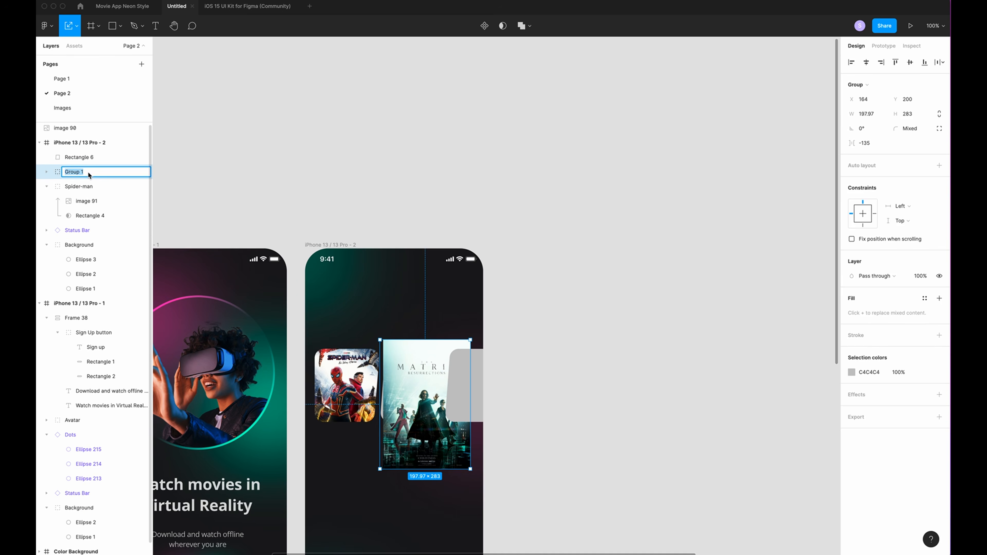
text(The matrix)
key(Return)
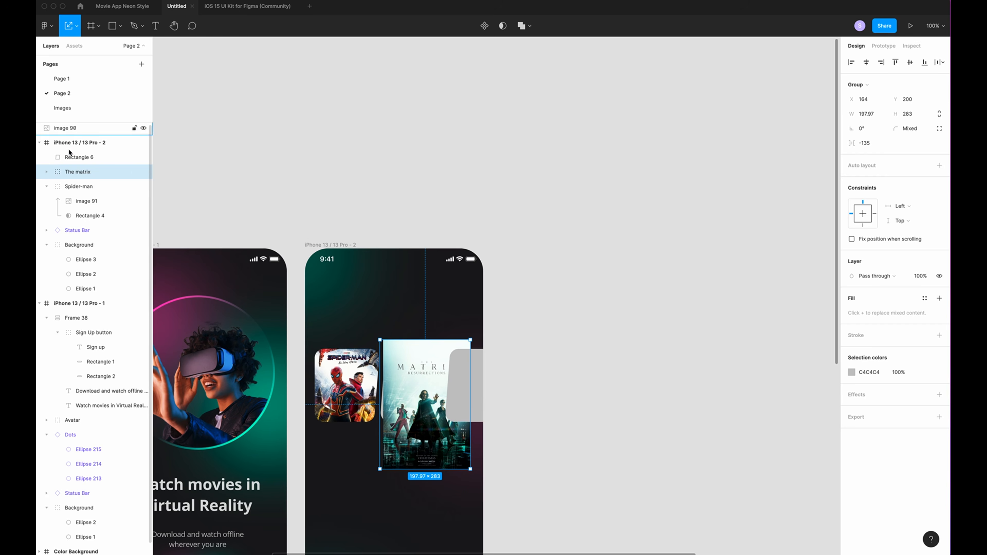
- Use Rectangle 5 inside The matrix group as a mask for the poster
click(47, 172)
right_click(89, 205)
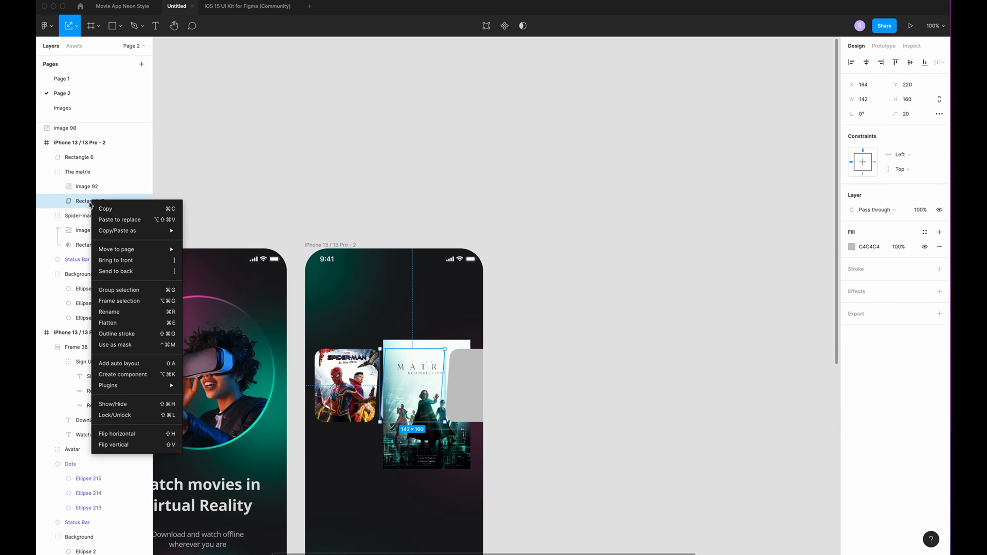
click(117, 349)
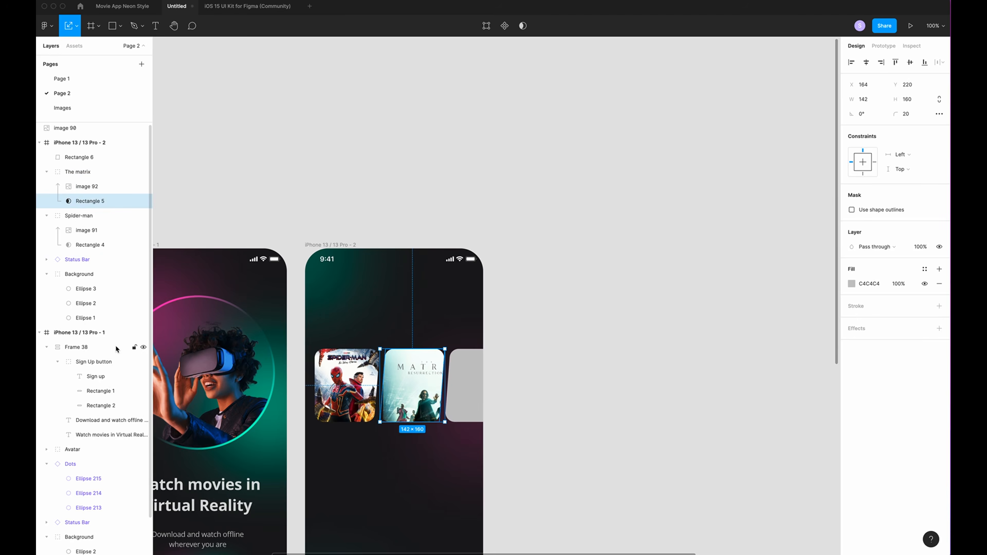
- Scale the masked Matrix poster, image 92, down proportionally so it fits the middle slanted shape
click(79, 190)
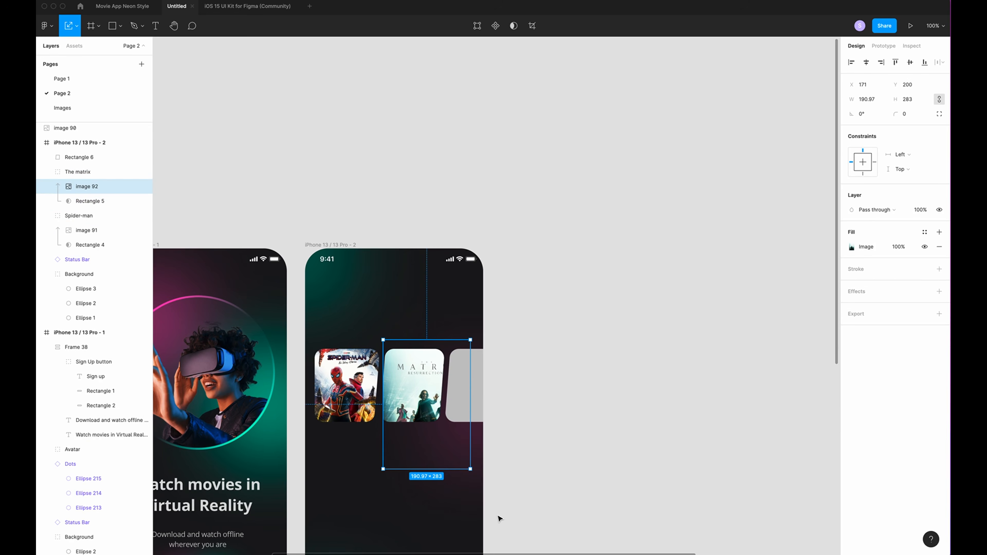
scroll(454, 504, down, 1)
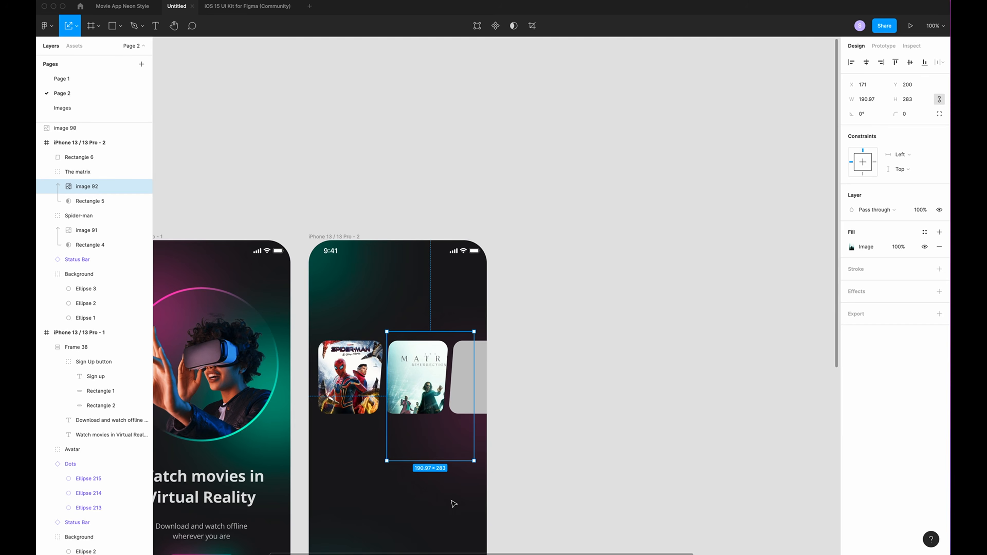
drag(474, 461, 449, 427)
click(579, 487)
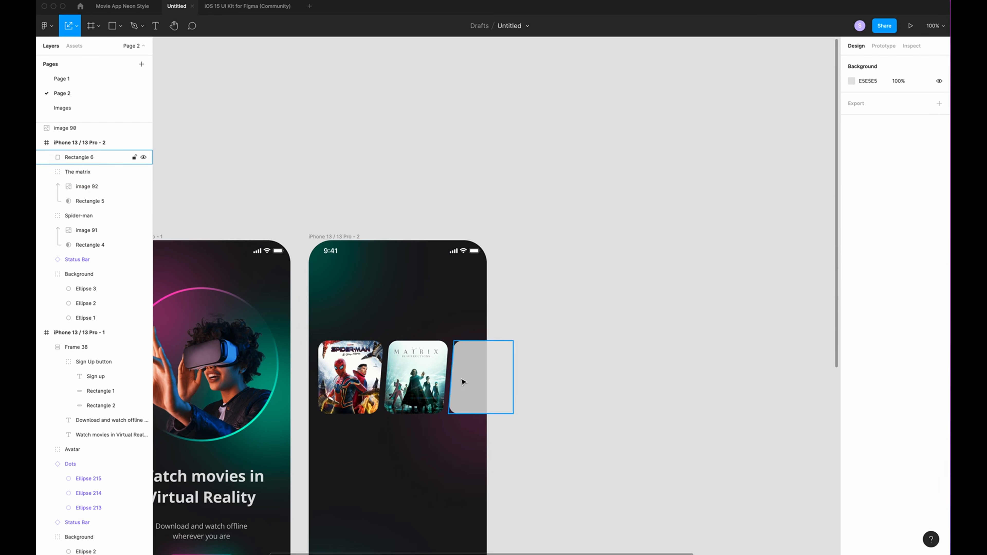
- Place the Eternals poster, image 90, over the third slanted shape on the second screen and group it with Rectangle 6
click(87, 156)
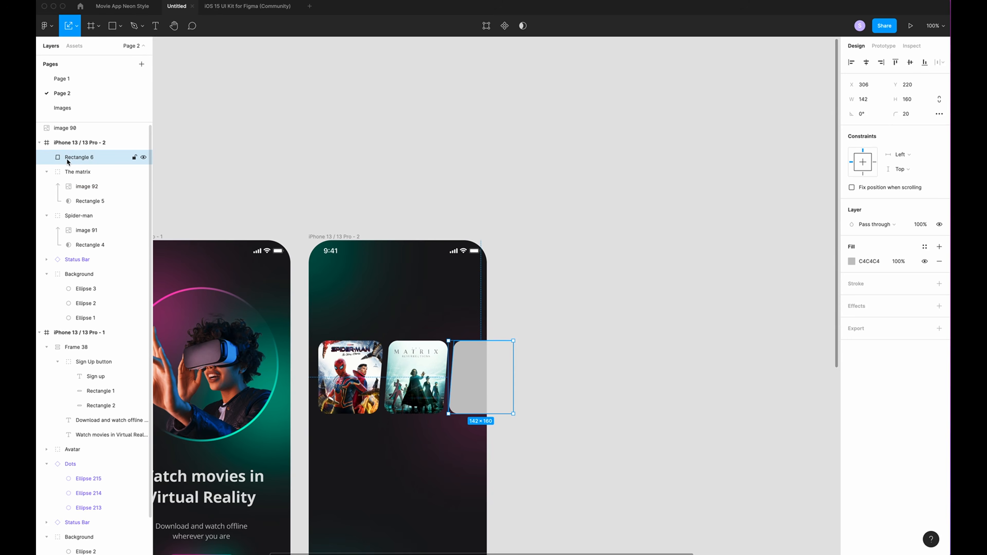
scroll(626, 410, right, 5)
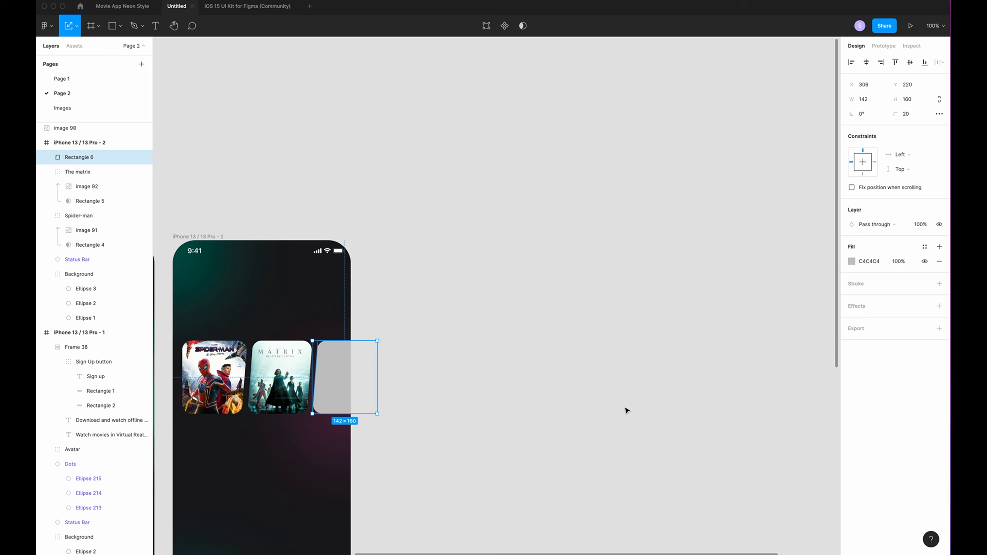
scroll(627, 411, down, 5)
shift+click(80, 160)
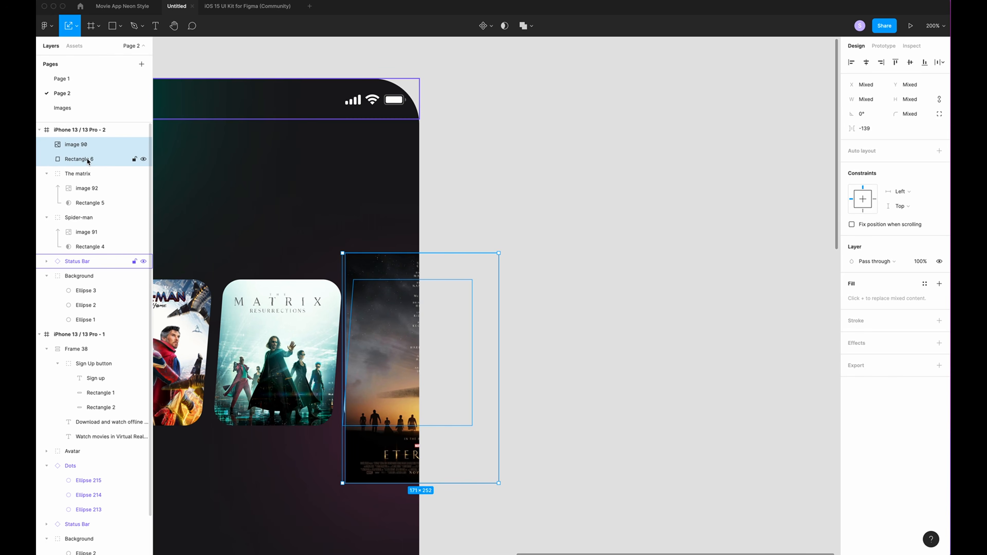
key(ctrl+g)
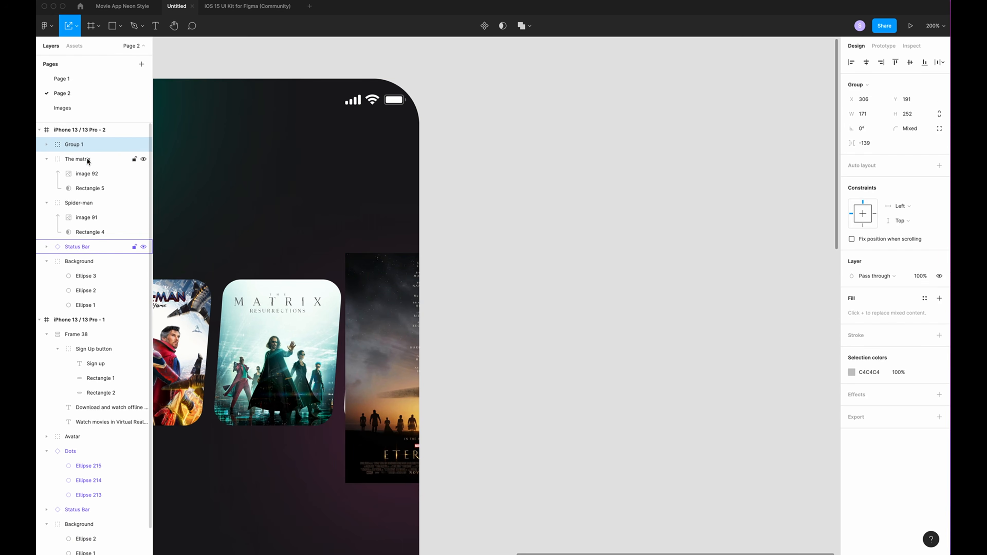
- Rename the Eternals poster group to "Eternal"
double_click(82, 145)
text(Eternal)
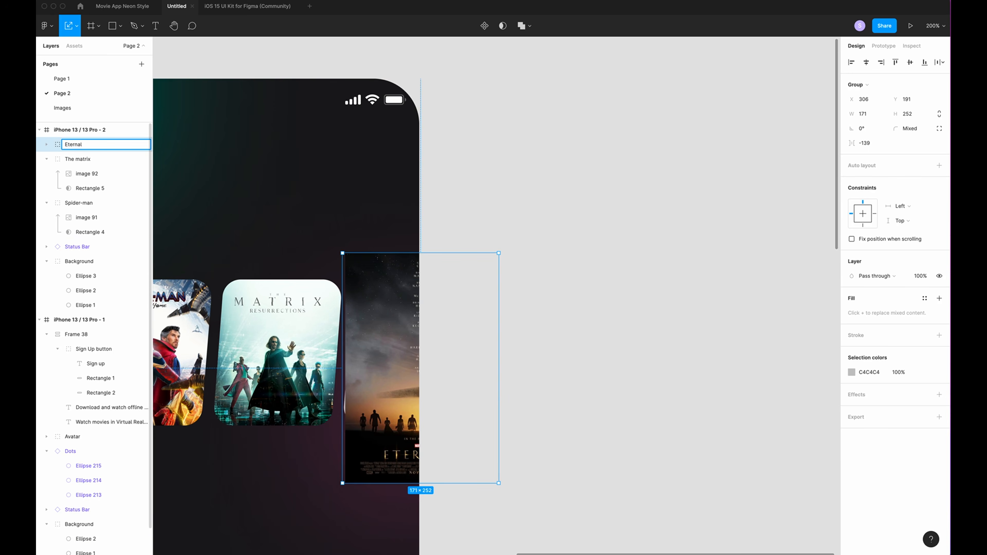
key(Return)
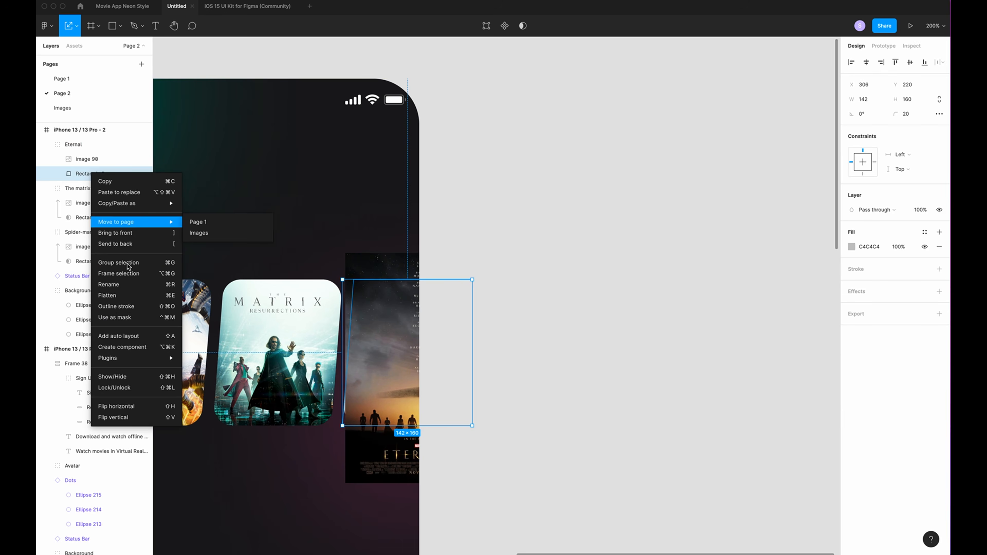
- Use Rectangle 6 as a mask for the Eternals poster and scale image 90 down proportionally to about 131 × 197
click(119, 317)
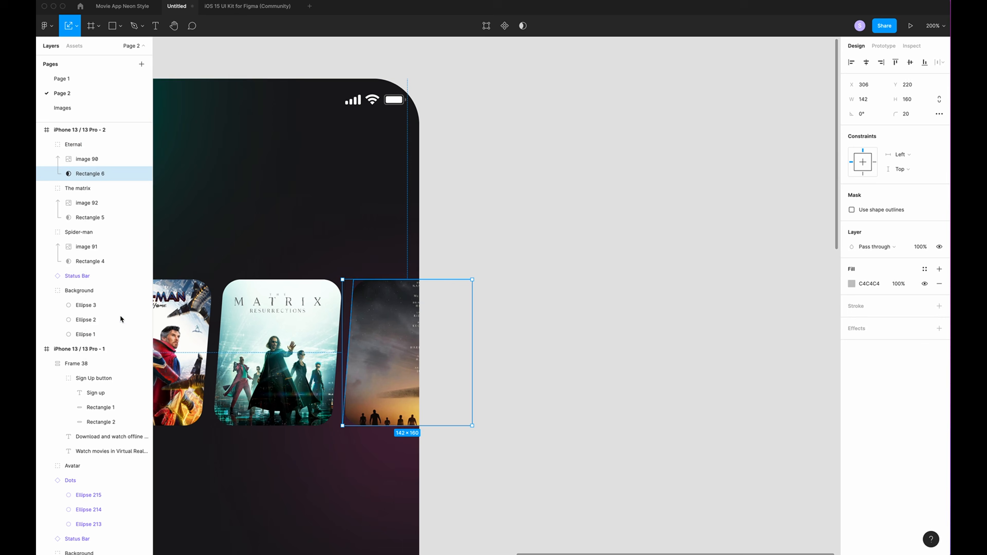
click(94, 162)
drag(499, 483, 448, 433)
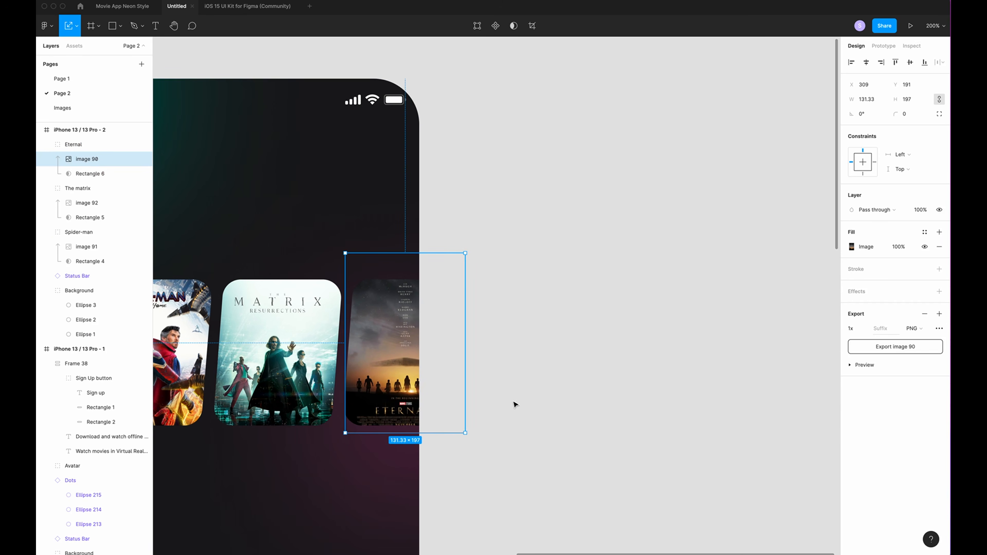
- Move the Eternal group out of the iPhone 13 / 13 Pro - 2 frame to the top level of the page
click(47, 144)
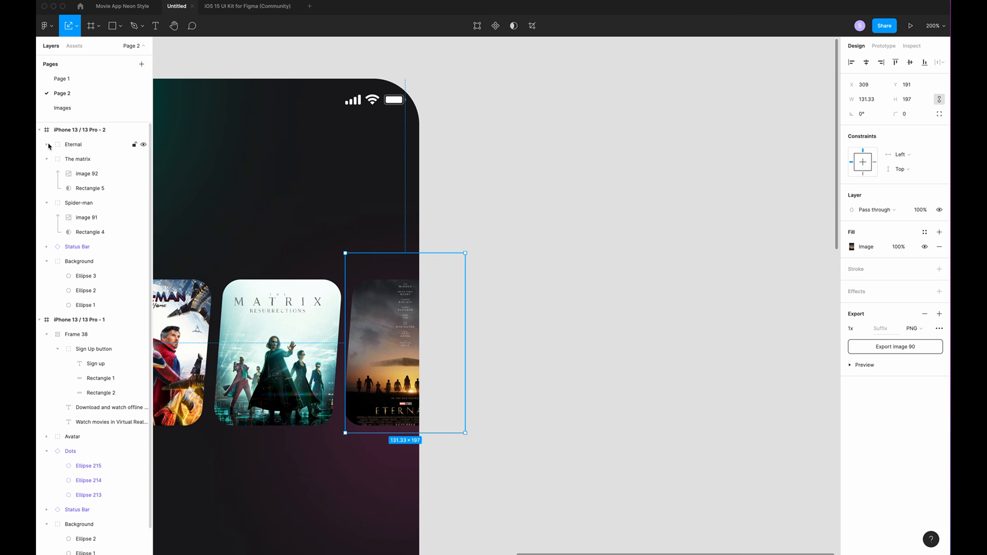
click(68, 143)
drag(75, 144, 74, 119)
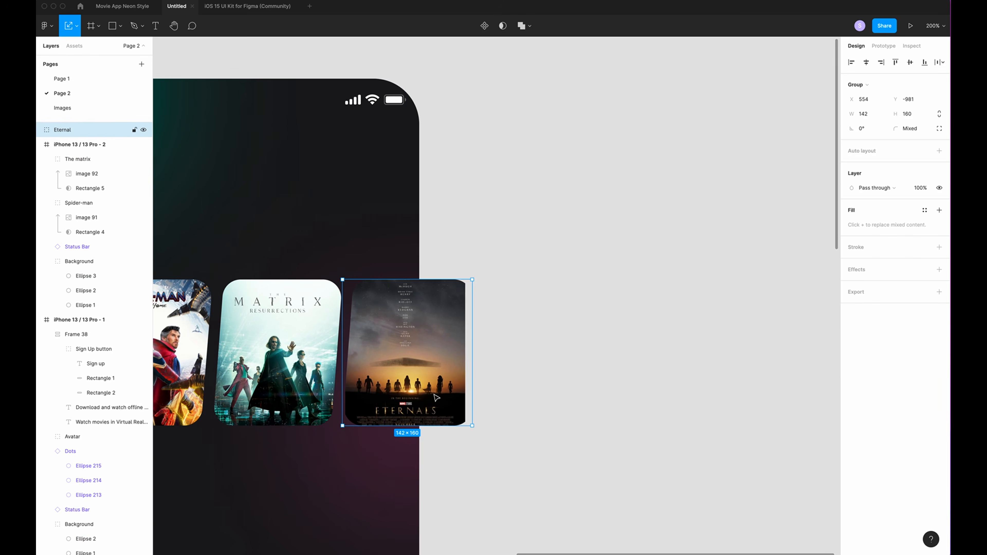
- Scale image 90 inside the Eternal group proportionally to 142 × 213 so it covers the whole slanted shape
double_click(411, 387)
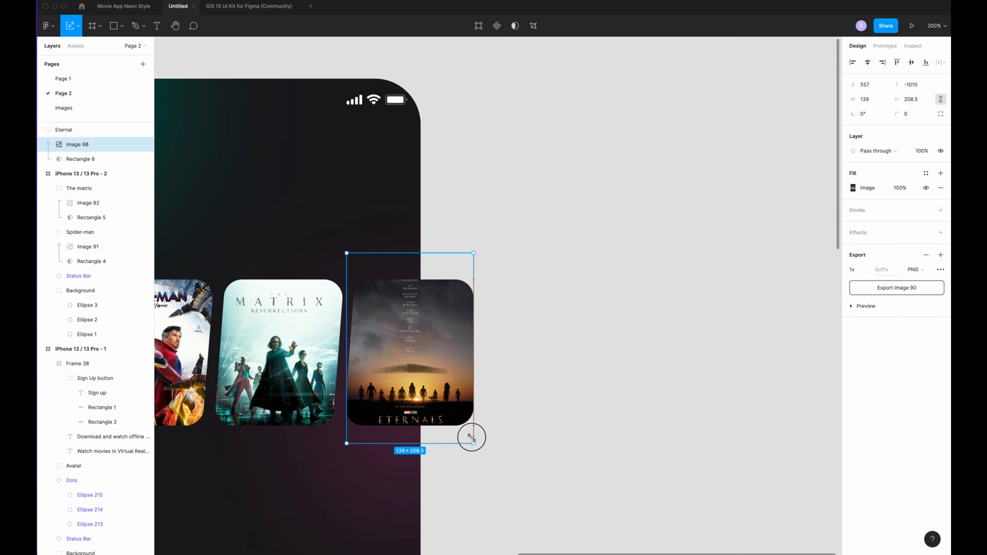
drag(344, 437, 342, 439)
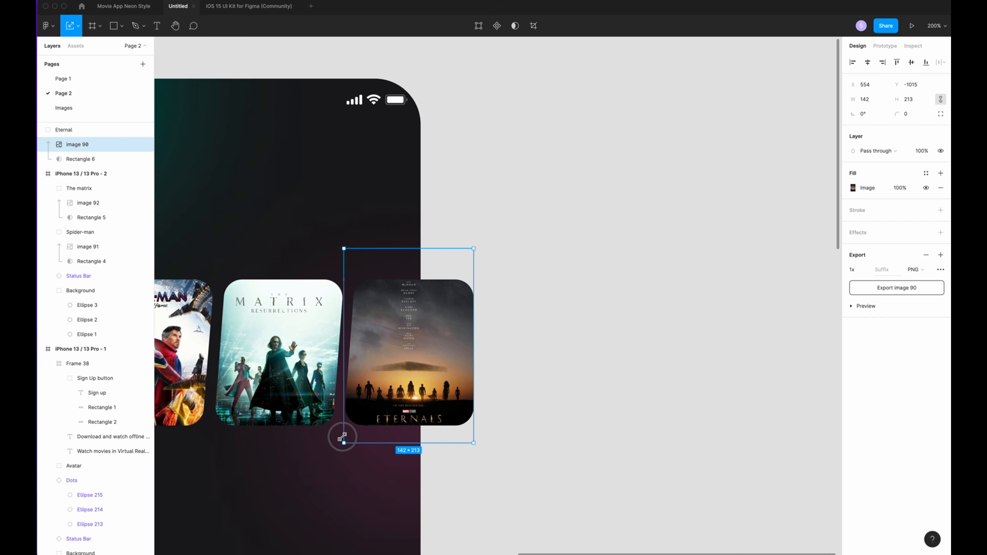
click(634, 496)
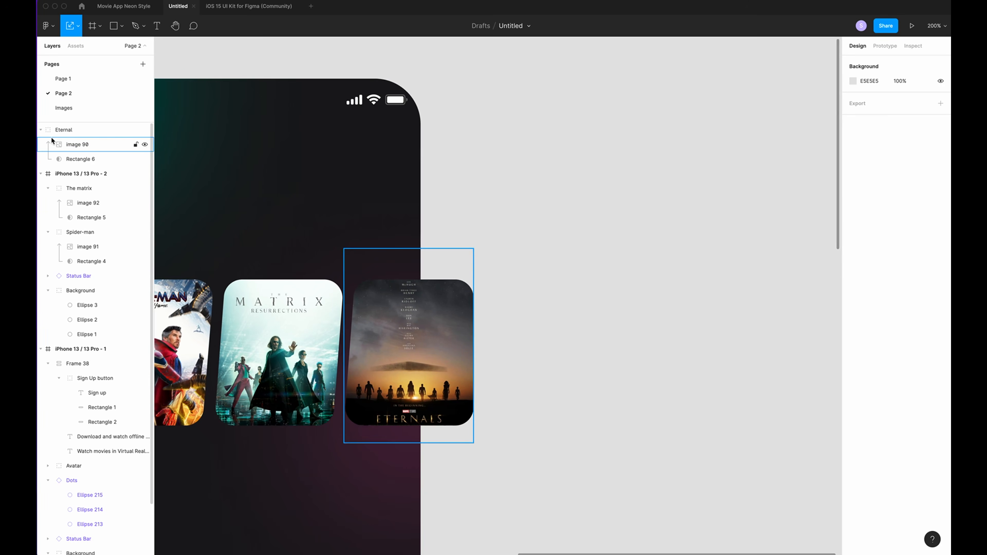
- Move the Eternal group back into the iPhone 13 / 13 Pro - 2 frame, above The matrix group
click(40, 129)
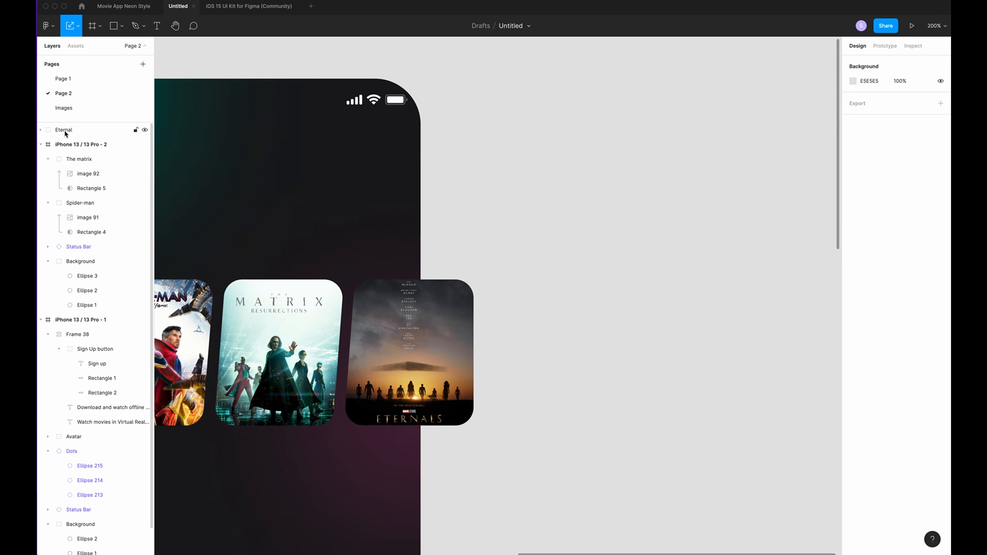
drag(64, 130, 75, 148)
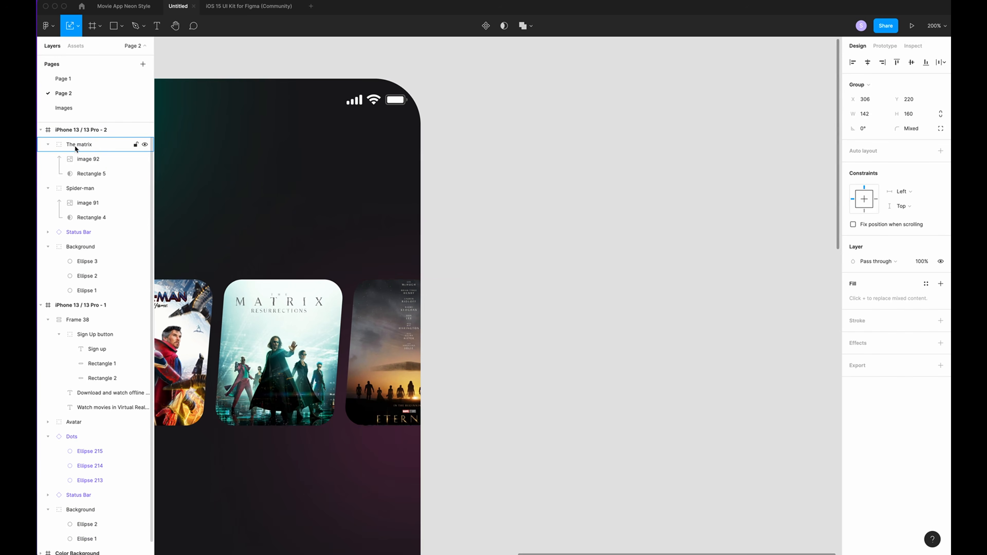
click(529, 383)
scroll(531, 384, left, 5)
scroll(531, 384, left, 4)
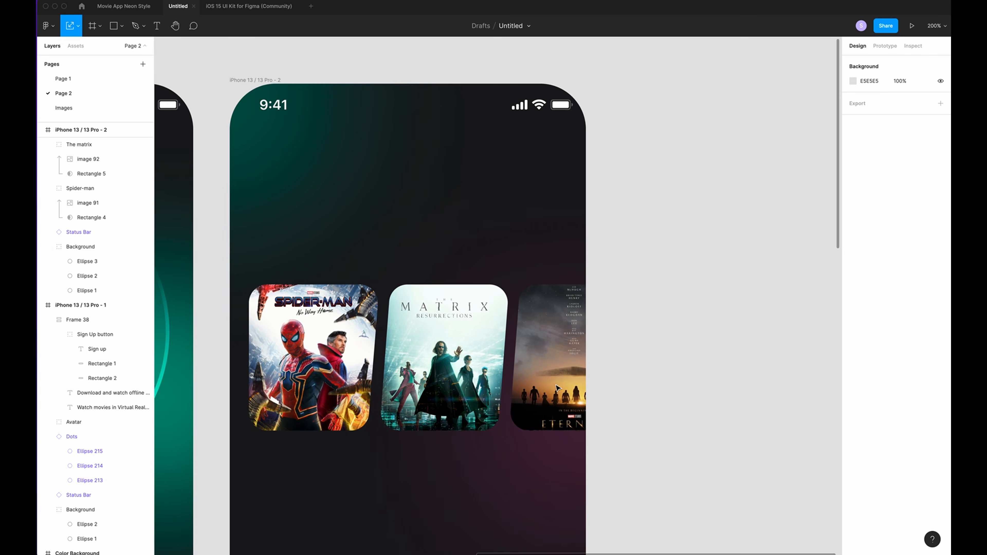
- Collapse the Spider-man group in the layer list and start selecting the poster groups with Eternal
scroll(53, 156, up, 1)
click(48, 156)
click(47, 155)
click(48, 200)
click(75, 142)
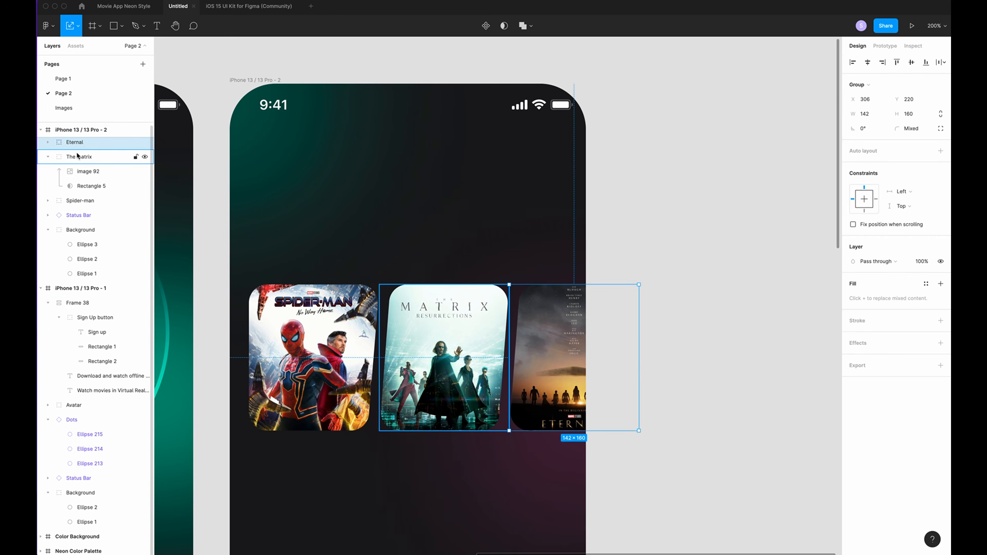
- Combine the Spider-man, The matrix and Eternal poster groups into one horizontal auto layout and open its alignment and padding settings
shift+click(77, 156)
shift+click(80, 200)
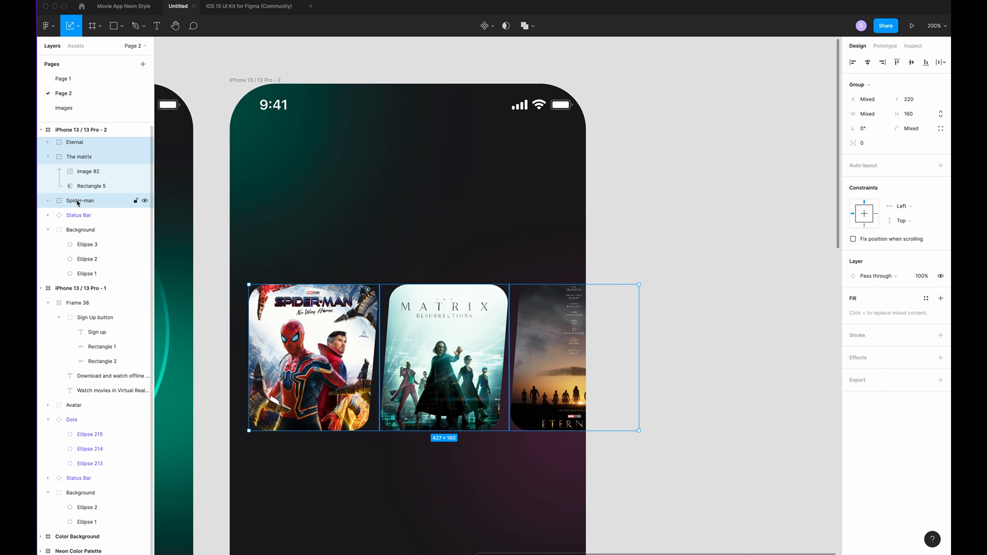
right_click(325, 367)
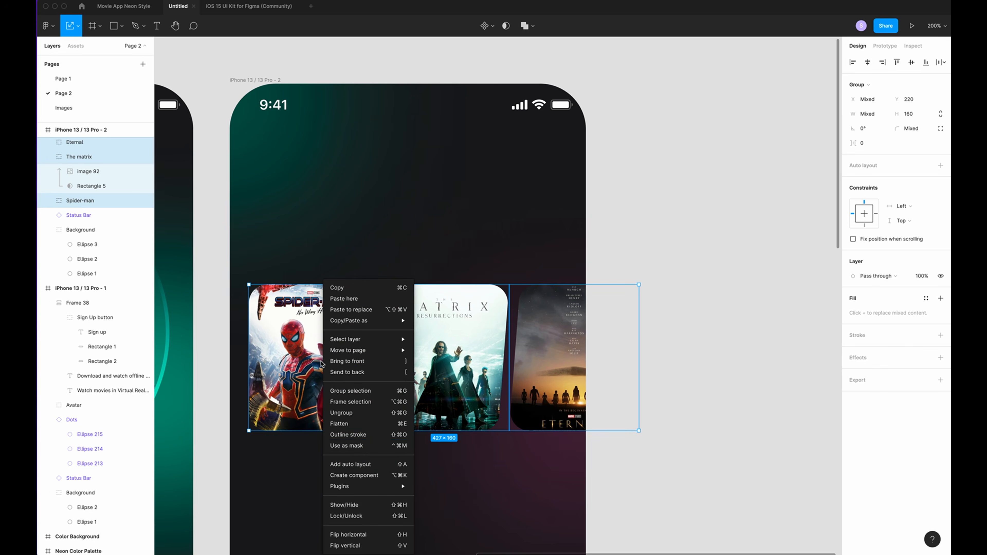
click(371, 464)
click(941, 180)
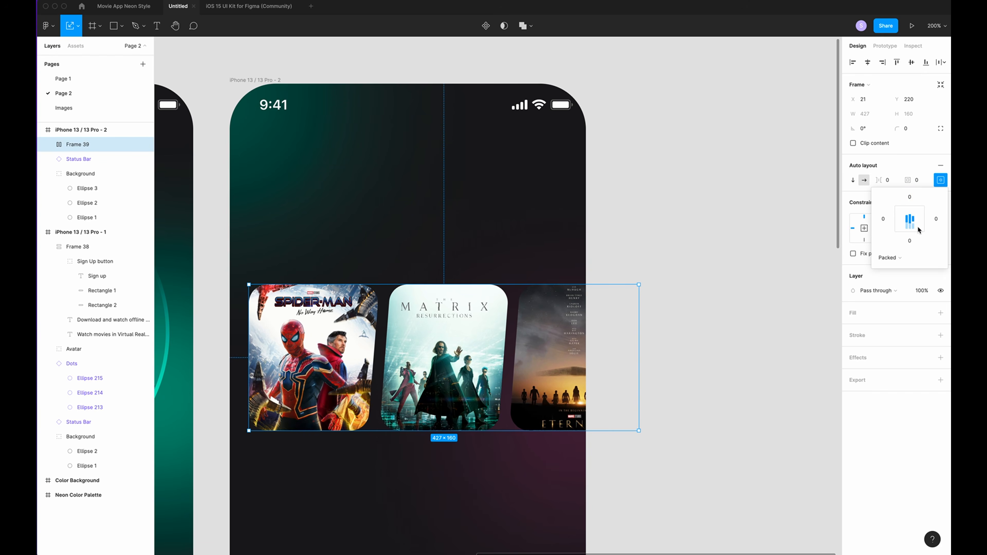
- Duplicate the poster row and place the copy straight below the original at Y 497
scroll(550, 240, up, 1)
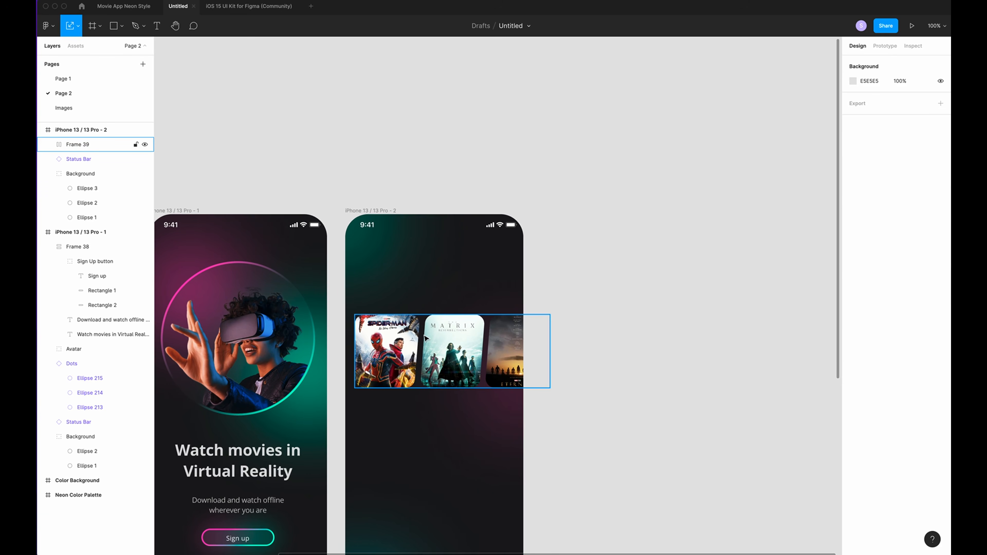
click(416, 341)
key(super+c)
key(super+v)
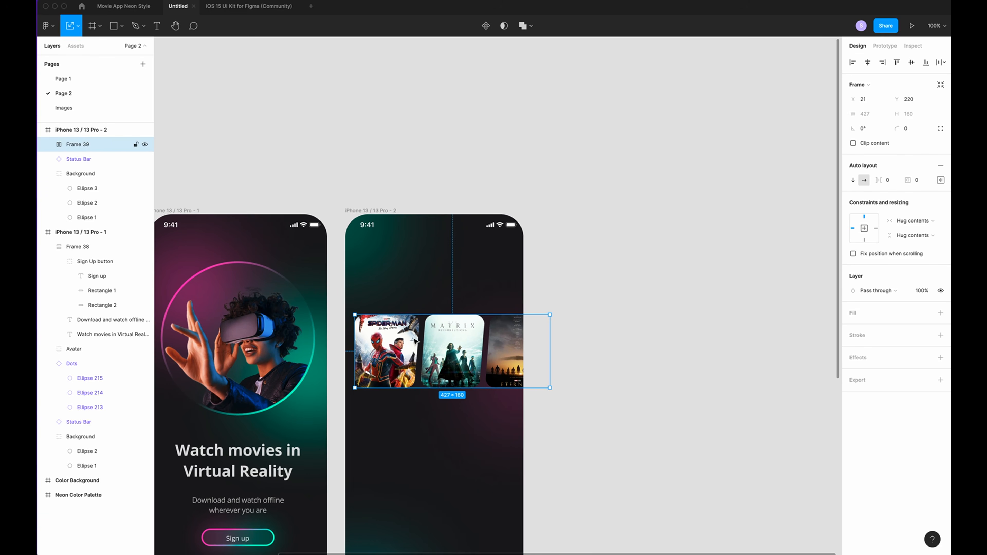
drag(415, 341, 415, 468)
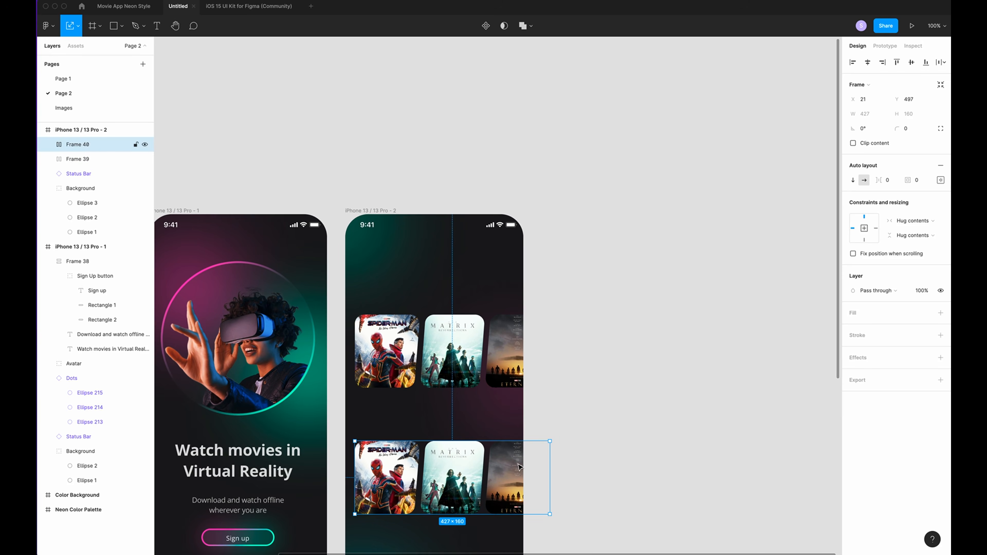
click(635, 438)
- Copy the Aquaman, Batman and Doctor Strange posters from the Images page and paste them onto Page 2
click(64, 107)
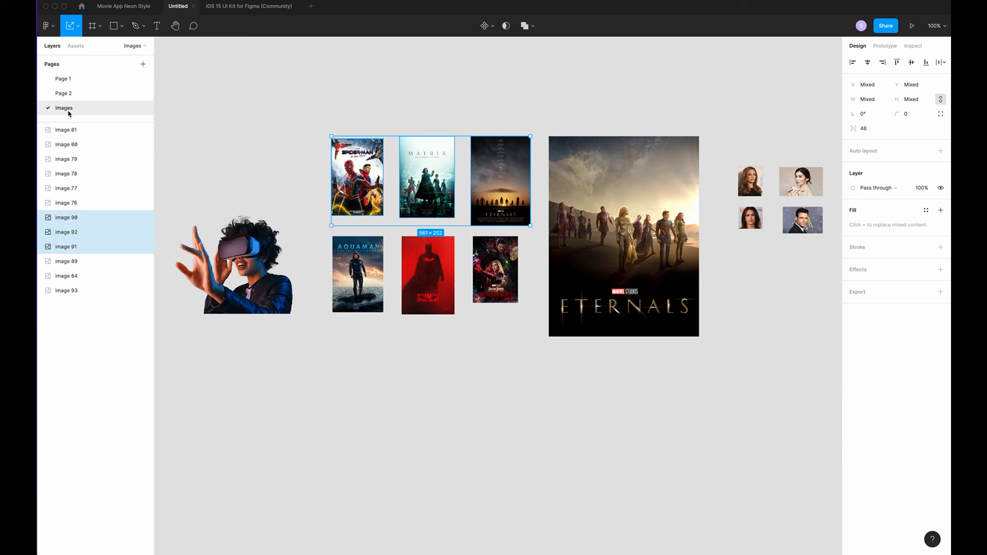
drag(529, 362, 352, 245)
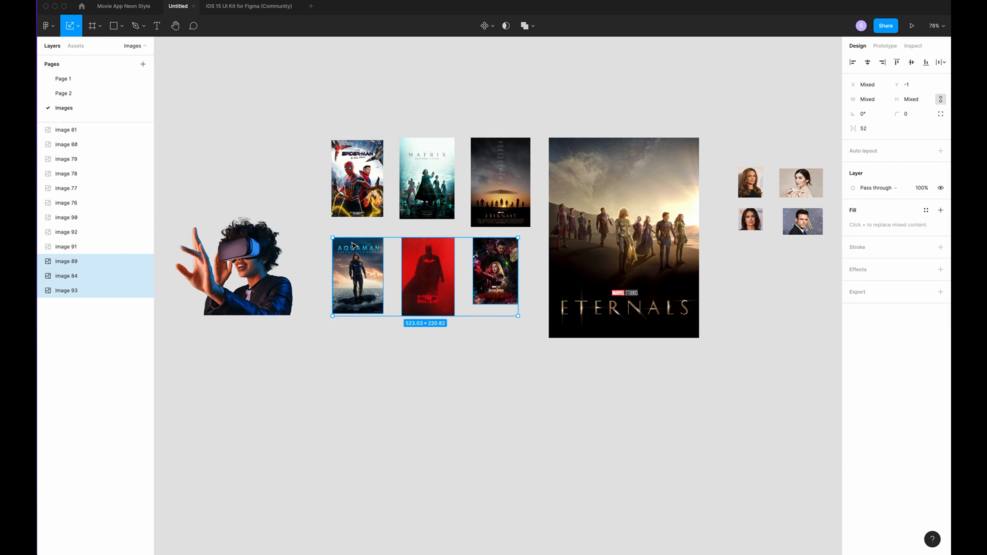
click(63, 93)
key(ctrl+v)
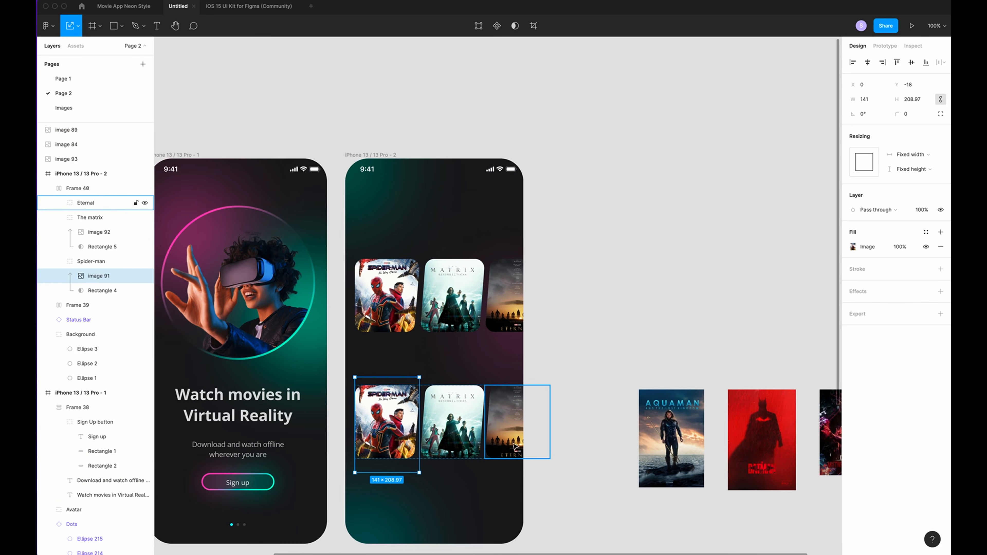
- Rename the lower row's Spider-man group to Aquaman and replace its masked image with the Aquaman poster
double_click(88, 265)
text(Aquaman)
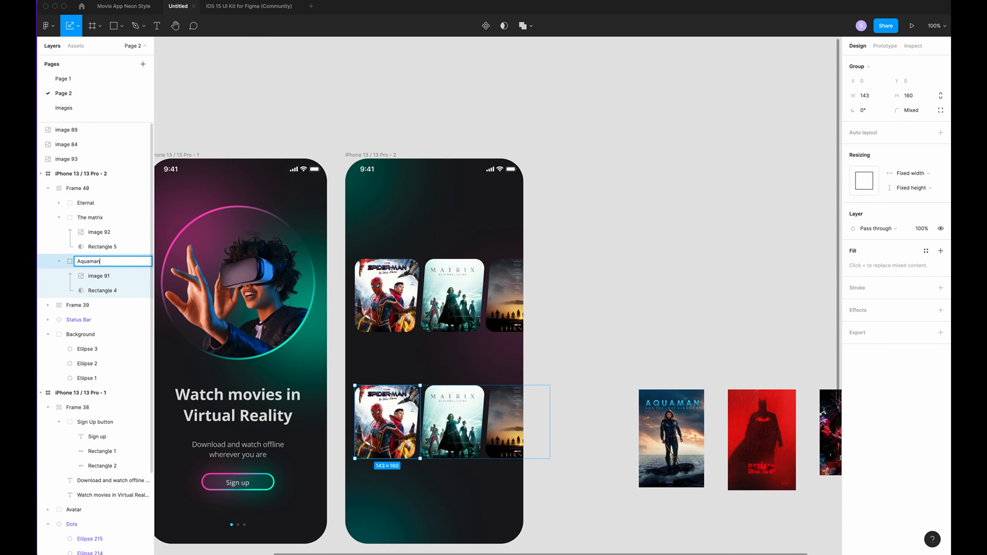
key(Return)
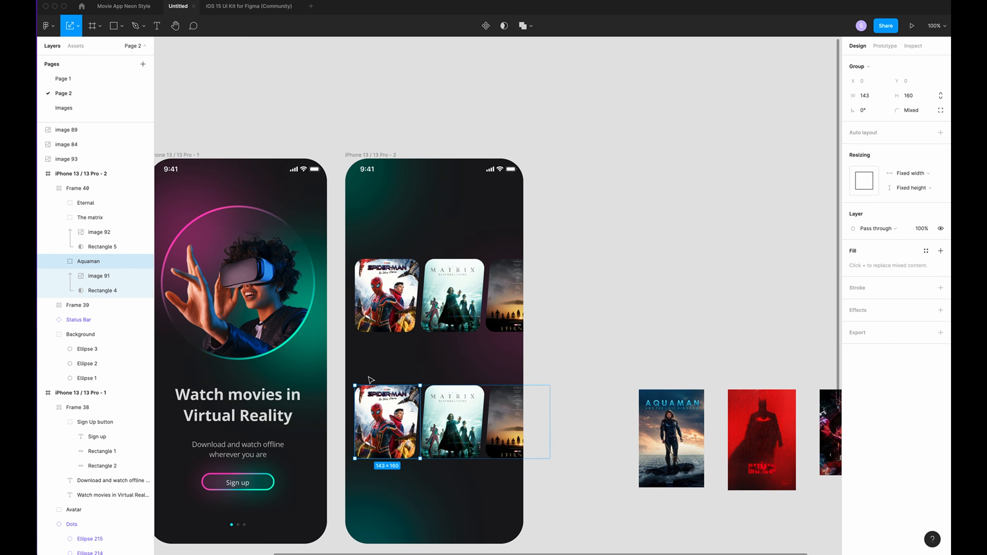
drag(684, 442, 400, 435)
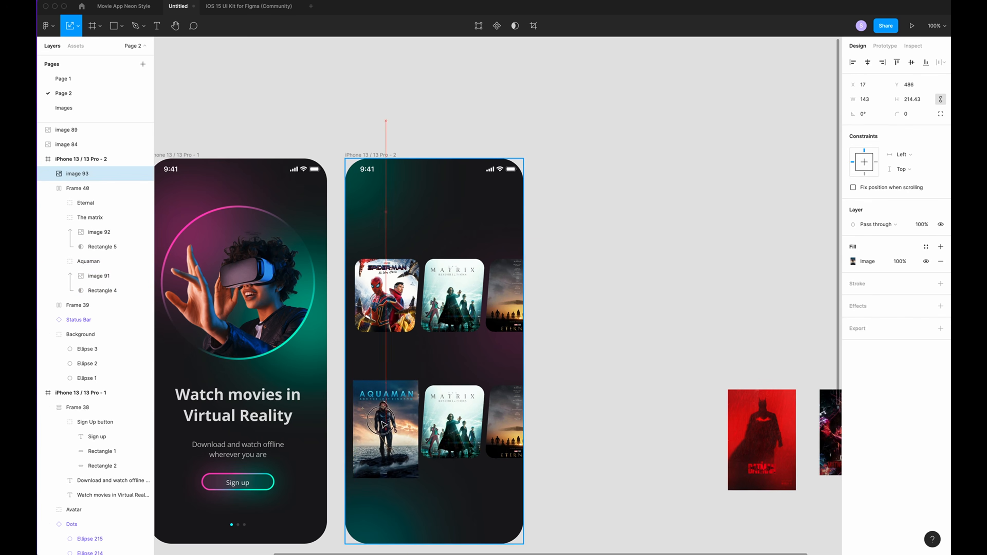
drag(83, 176, 94, 268)
click(102, 279)
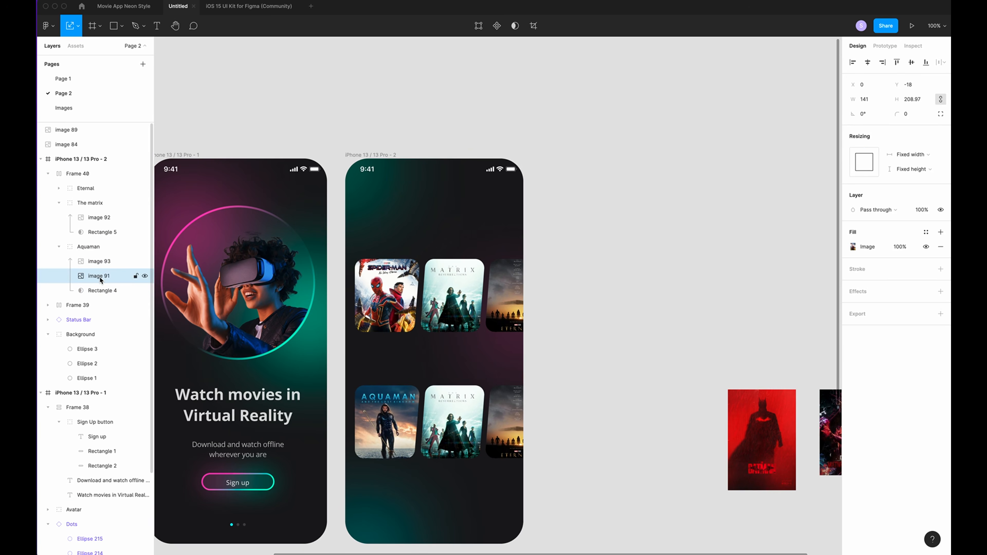
key(Delete)
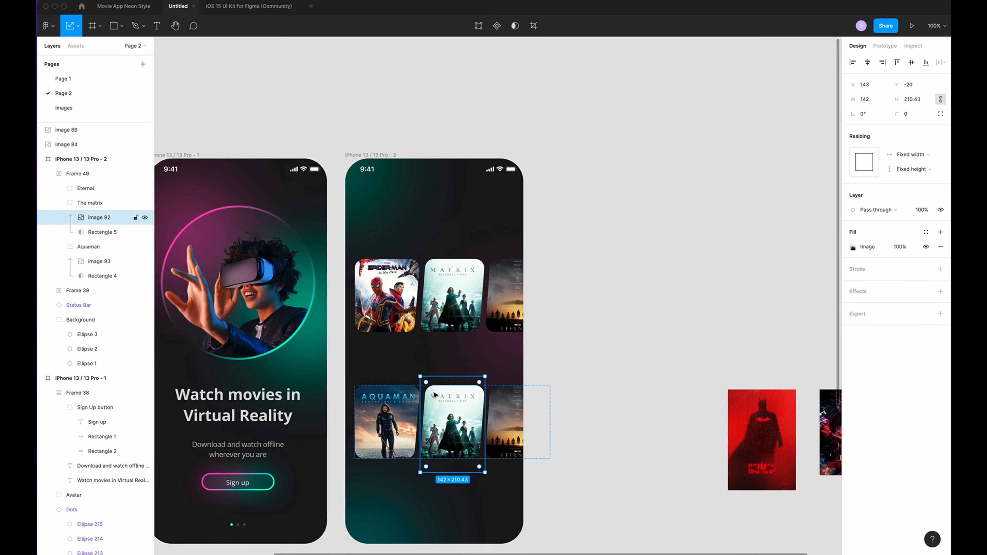
- Rename the lower row's The matrix group to Batman and replace its masked image with the Batman poster
click(95, 217)
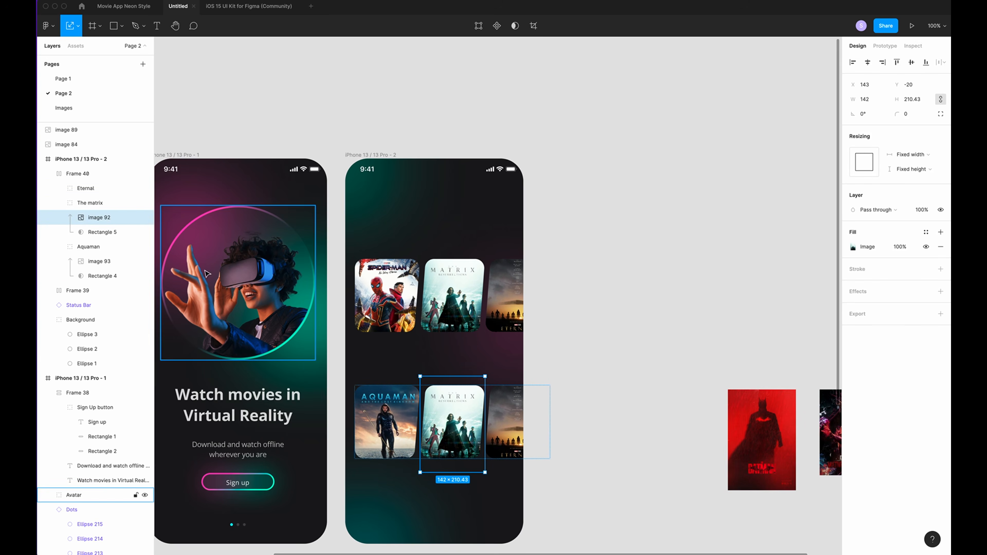
double_click(93, 203)
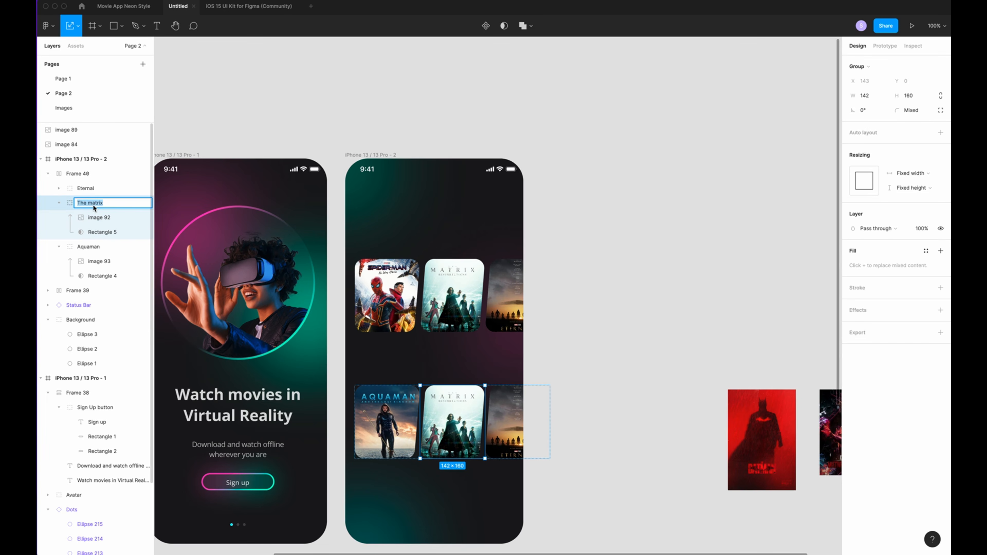
text(Batman)
key(Return)
drag(77, 144, 97, 223)
click(97, 220)
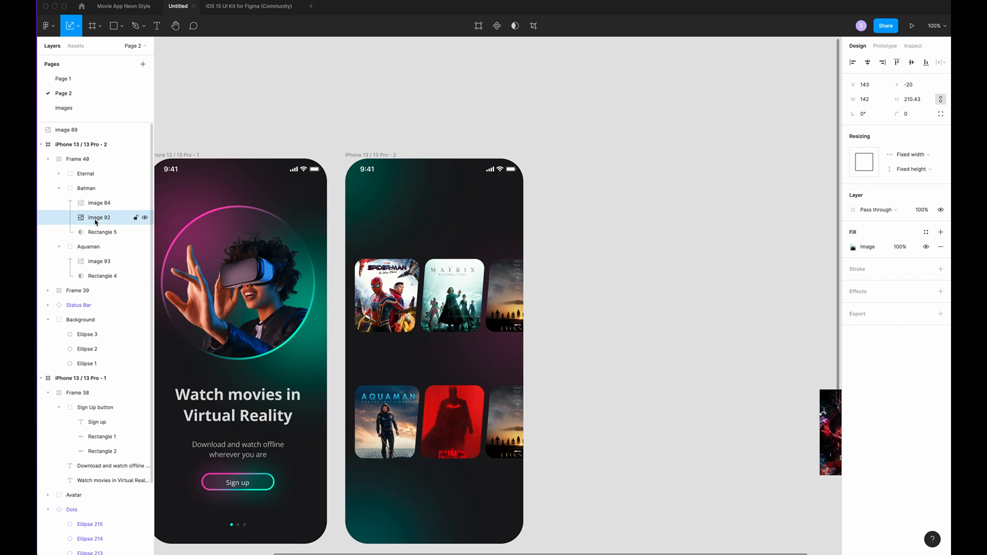
key(Delete)
- Scale the Batman poster inside its mask down proportionally to about 146 × 216
super+click(454, 428)
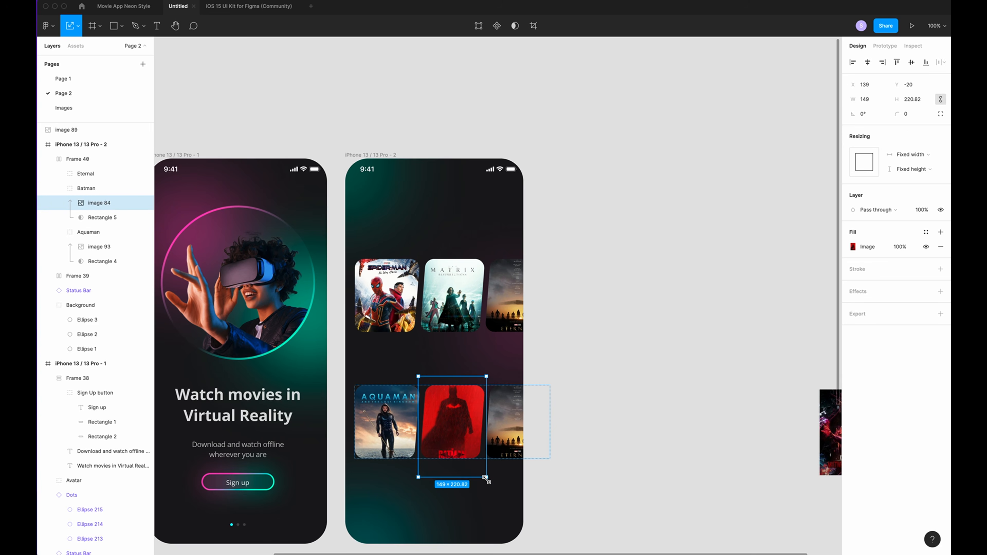
drag(487, 480, 485, 475)
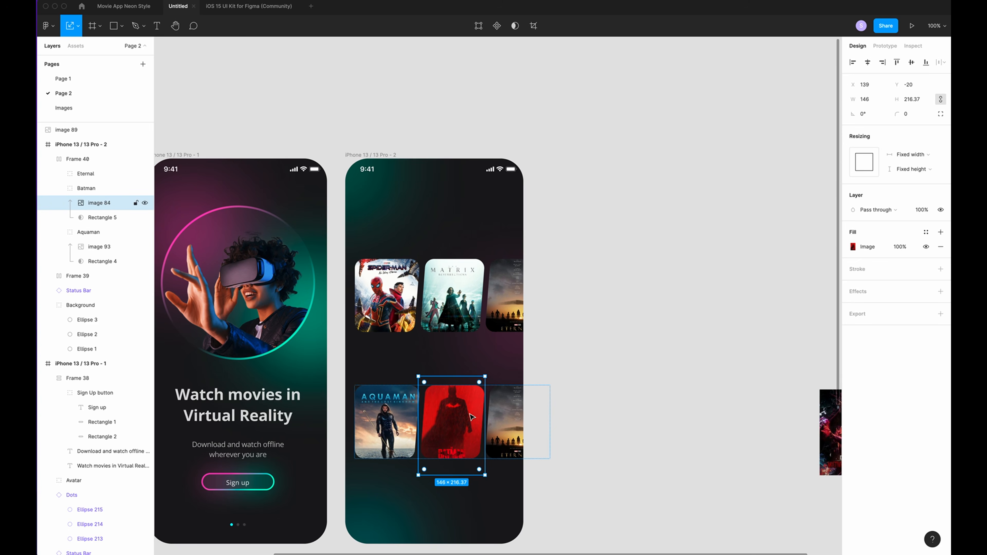
drag(470, 415, 470, 415)
click(562, 424)
- Bring the Doctor Strange poster beside the lower row and rename that row's Eternal group to Doctor Strange
super+click(505, 427)
scroll(622, 432, right, 2)
drag(777, 454, 503, 443)
scroll(504, 435, left, 1)
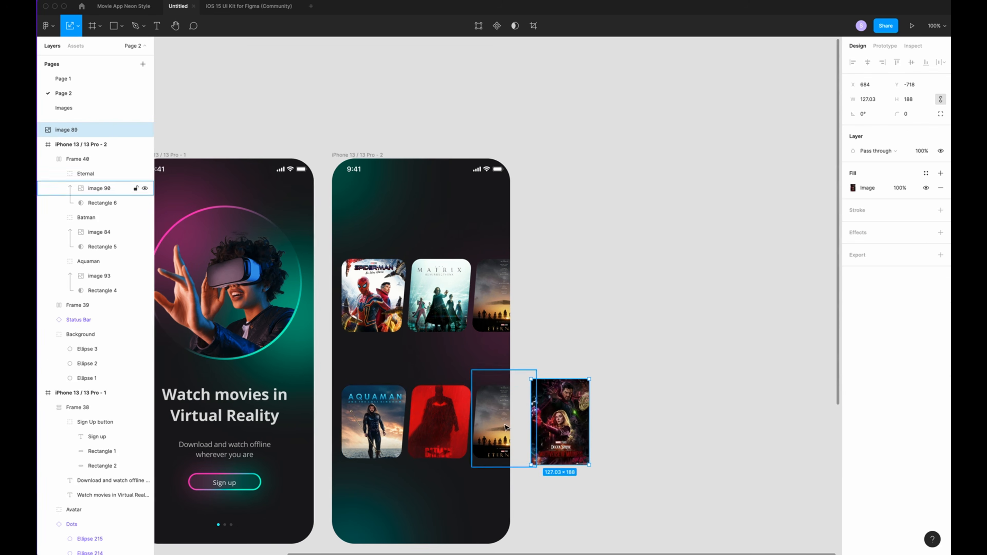
click(505, 427)
key(super+r)
text(Doctor sT)
key(BackSpace)
key(BackSpace)
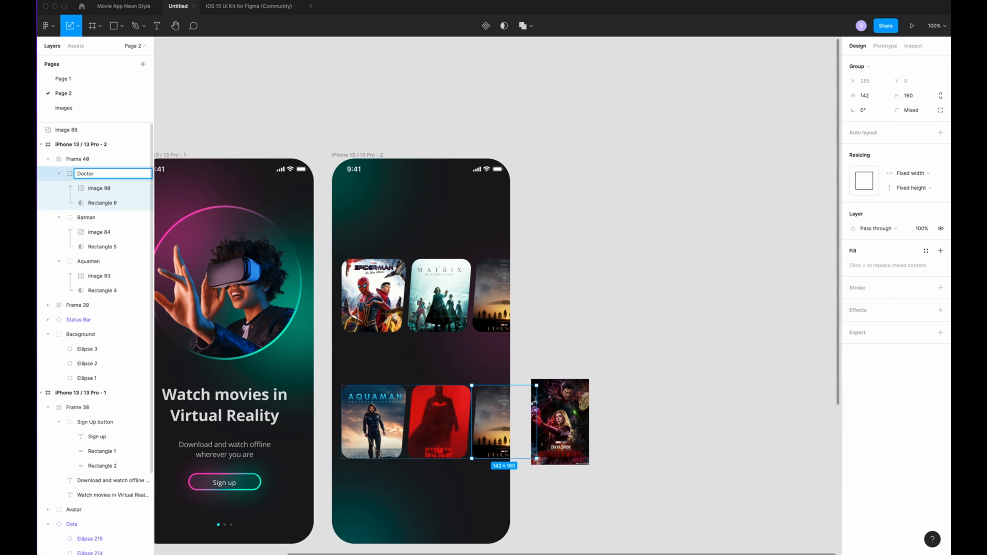
key(Return)
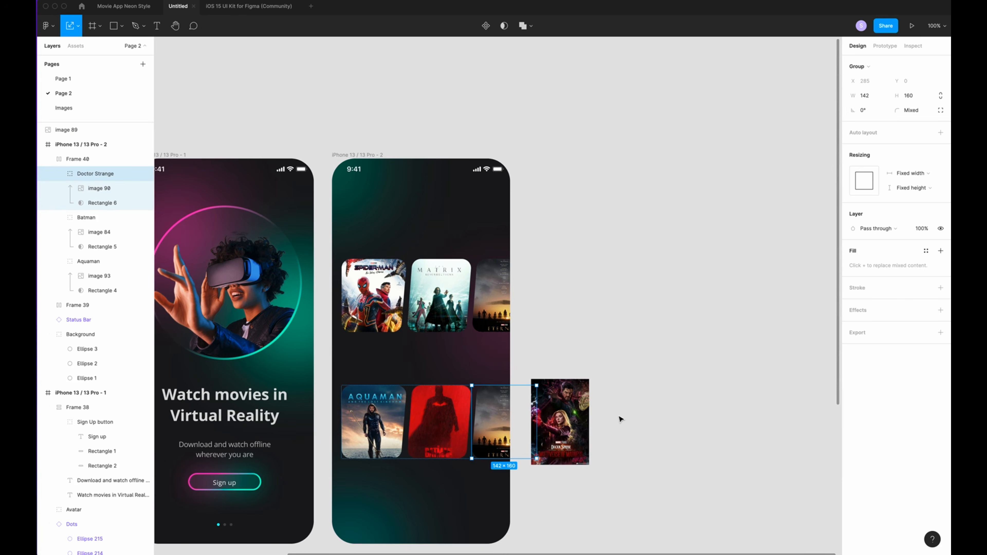
- Place the Doctor Strange poster inside the group's mask and delete the Eternals image from it
drag(564, 424, 501, 427)
drag(77, 147, 100, 189)
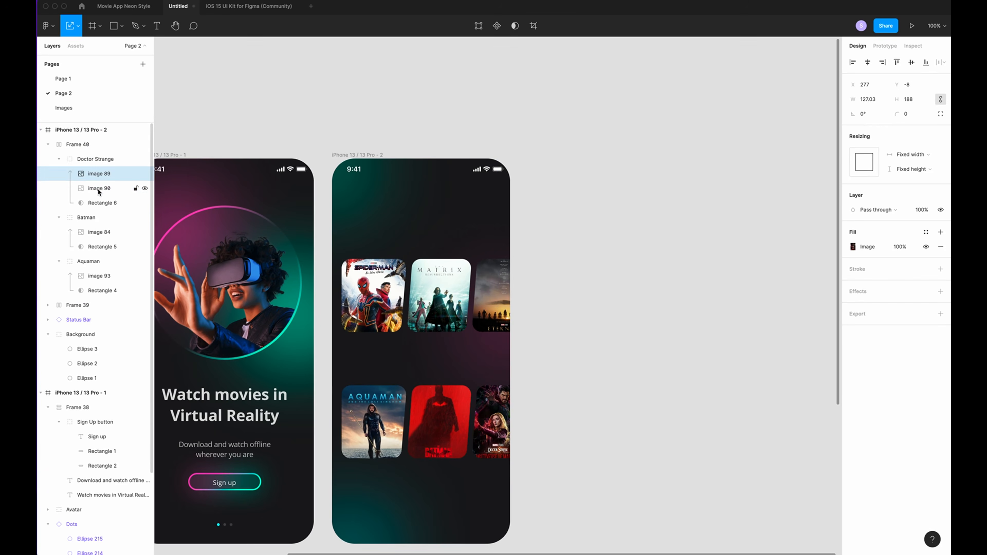
click(97, 188)
key(Delete)
click(99, 175)
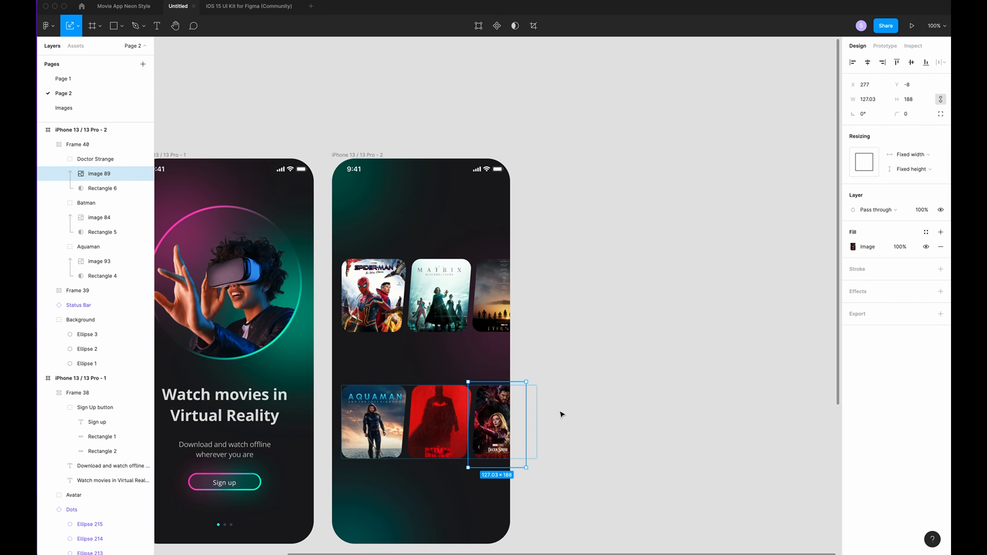
click(608, 424)
- Collapse the lower poster row's layer and move it out of the second iPhone frame to the top level
click(55, 142)
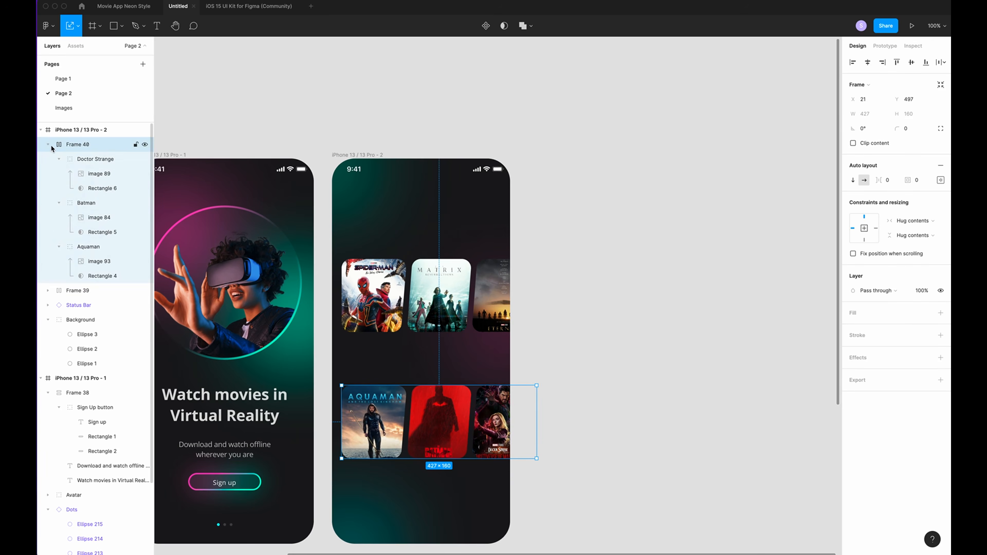
click(49, 144)
click(74, 145)
drag(74, 146, 74, 126)
- Enlarge the Doctor Strange poster and reposition it to fill its rounded mask
super+click(512, 439)
key(super+plus)
drag(643, 467, 662, 467)
drag(612, 535, 598, 550)
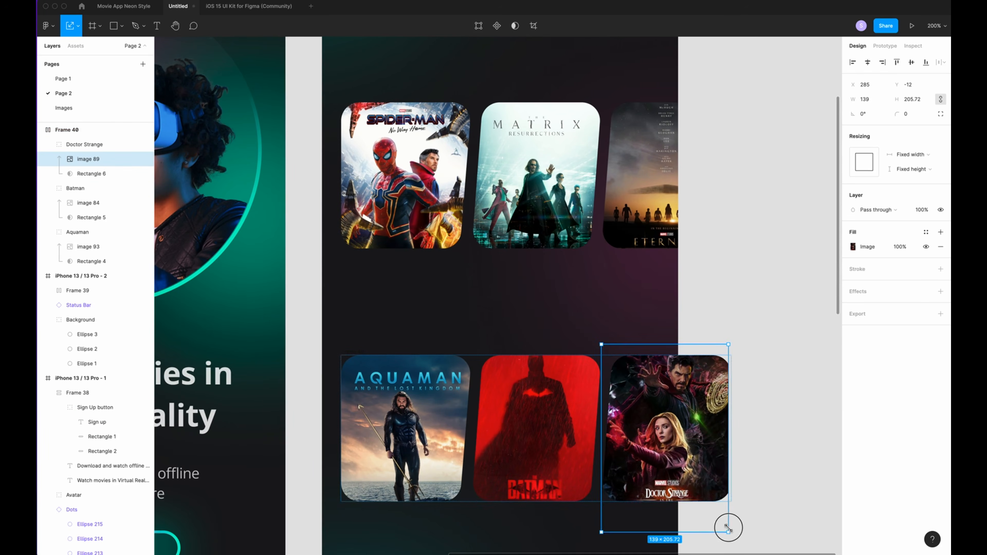
drag(711, 482, 696, 458)
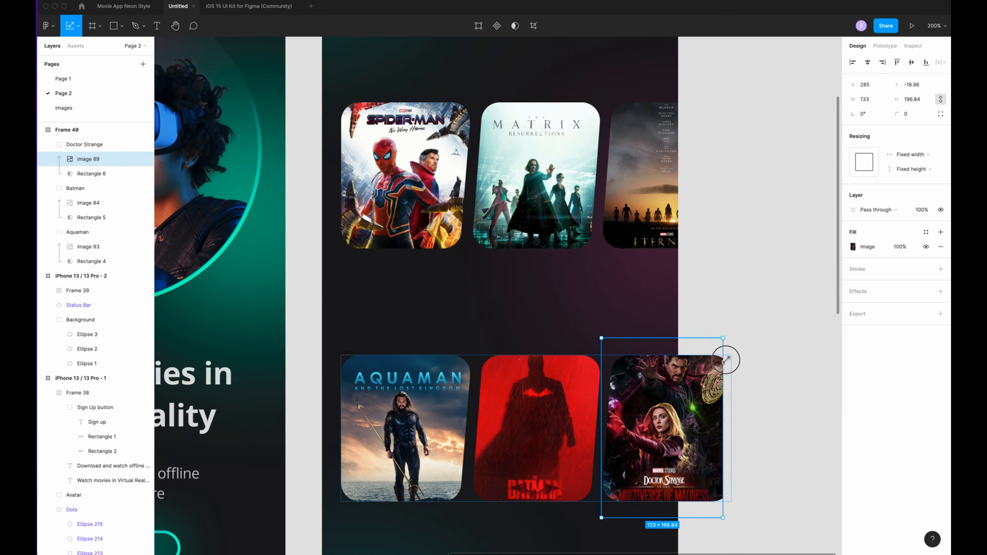
click(771, 373)
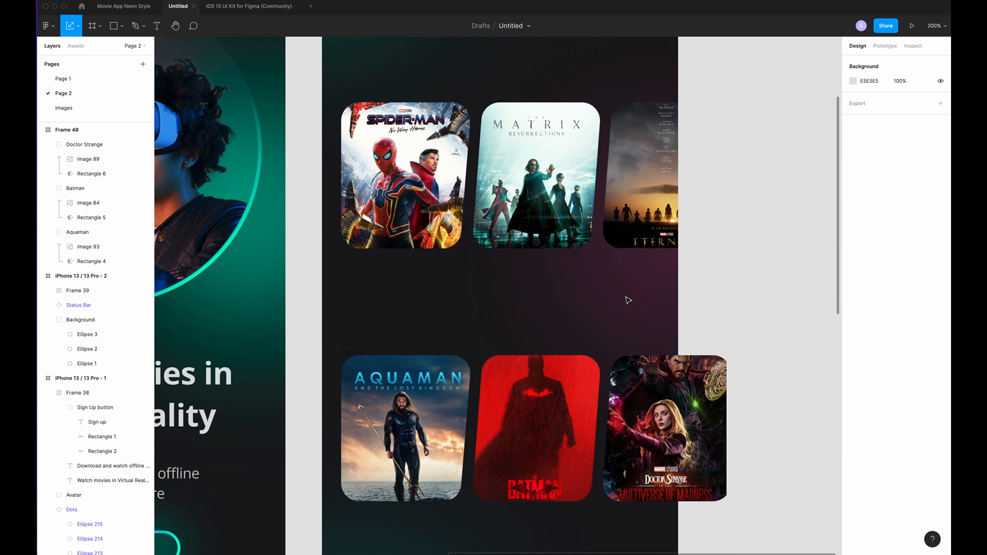
- Switch to Safari to get a Sonic 2 poster as replacement for the Doctor Strange image
key(ctrl+minus)
key(ctrl+minus)
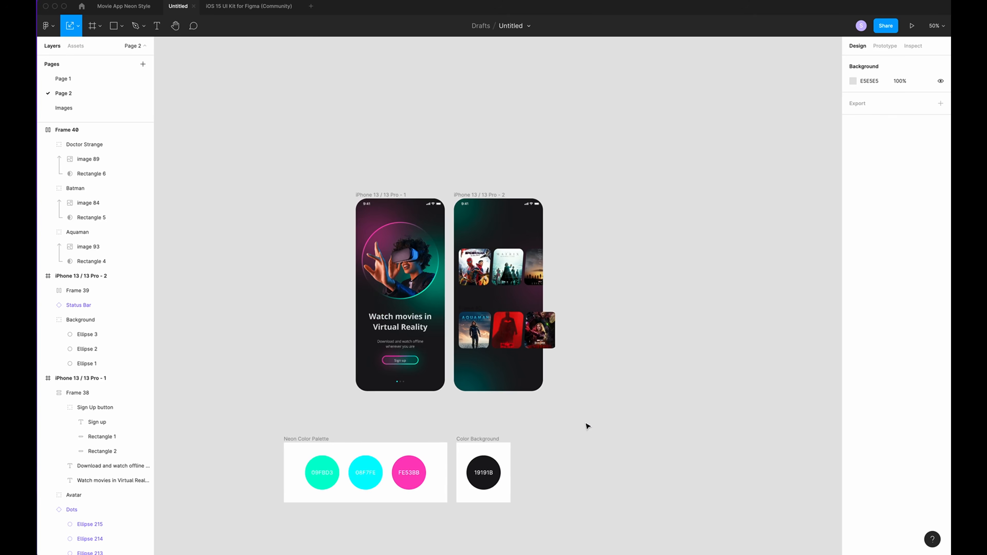
key(ctrl+plus)
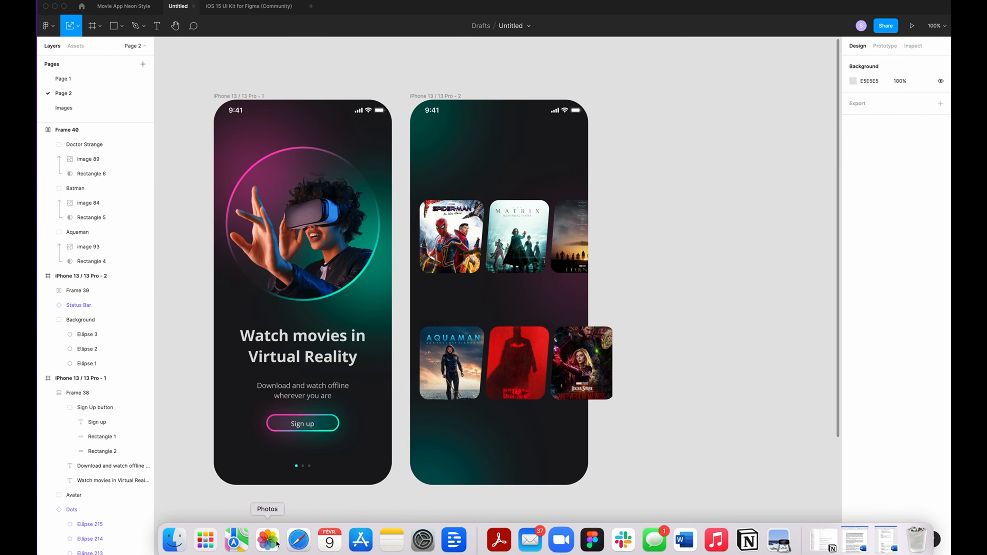
click(298, 544)
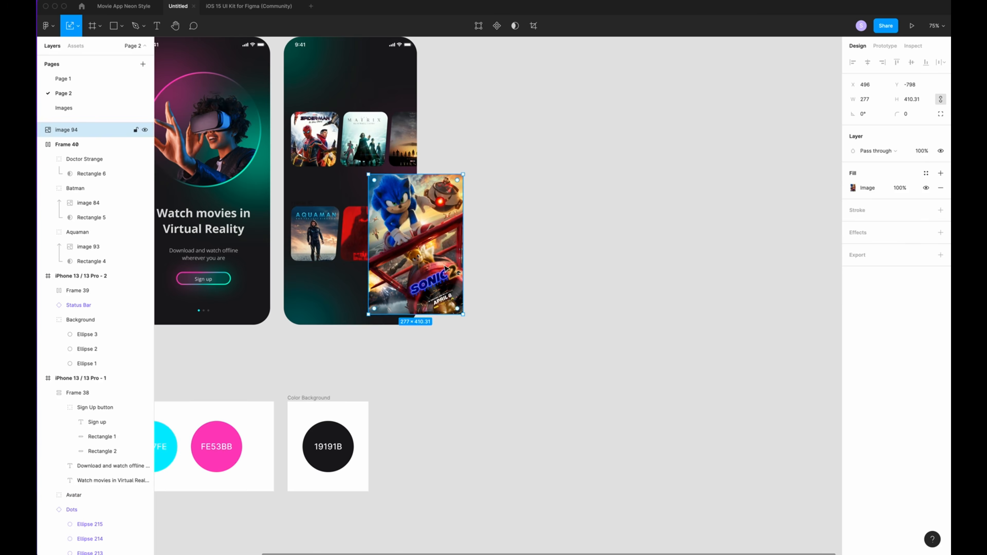
- Put the Sonic 2 poster into the Doctor Strange group's mask and scale it down to about 139 × 202 to fit
drag(66, 130, 87, 166)
drag(463, 314, 439, 264)
drag(369, 174, 391, 208)
scroll(491, 351, up, 2)
key(super+plus)
key(super+plus)
mouse_move(439, 349)
mouse_down()
mouse_move(439, 331)
mouse_move(439, 354)
mouse_up()
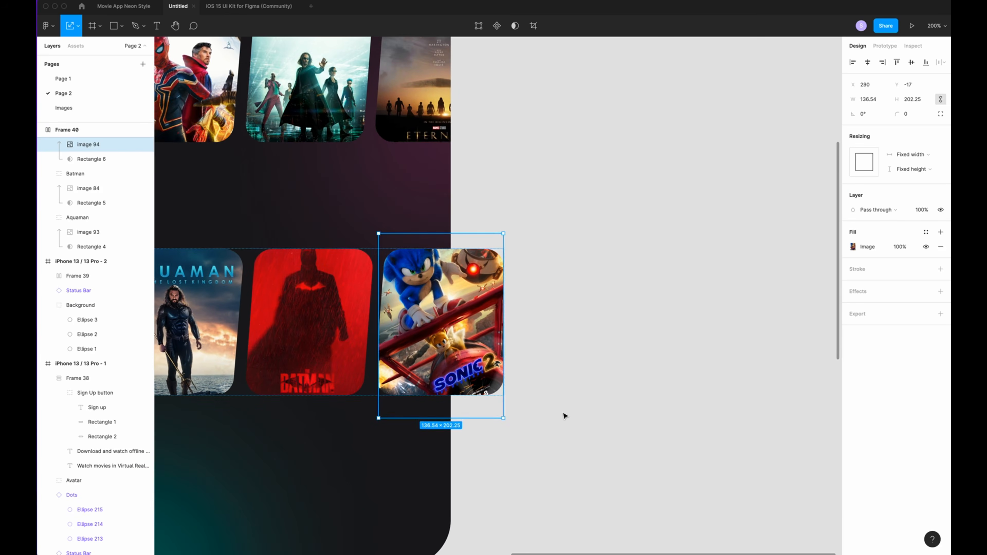
click(565, 416)
- Extend the Sonic 2 poster slightly on its left side to cover the mask's edge
double_click(439, 331)
double_click(439, 330)
drag(379, 418, 375, 418)
click(599, 461)
- Collapse Frame 40 and move it back inside the iPhone 13 / 13 Pro - 2 frame
key(super+minus)
click(40, 130)
click(66, 131)
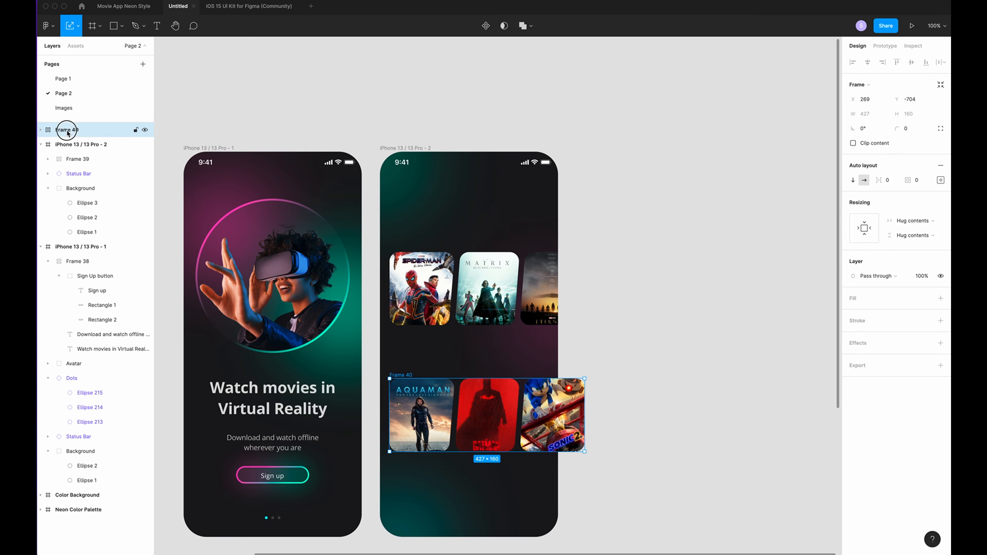
drag(67, 130, 67, 144)
click(670, 445)
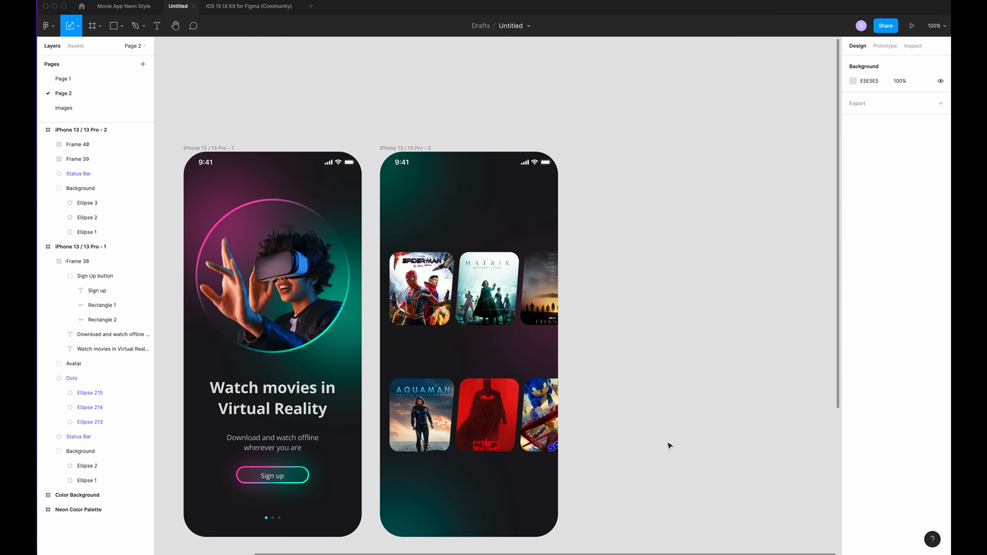
- Rename Frame 39, the first poster row, as New movies and Frame 40, the second row, as Upcoming films
click(48, 162)
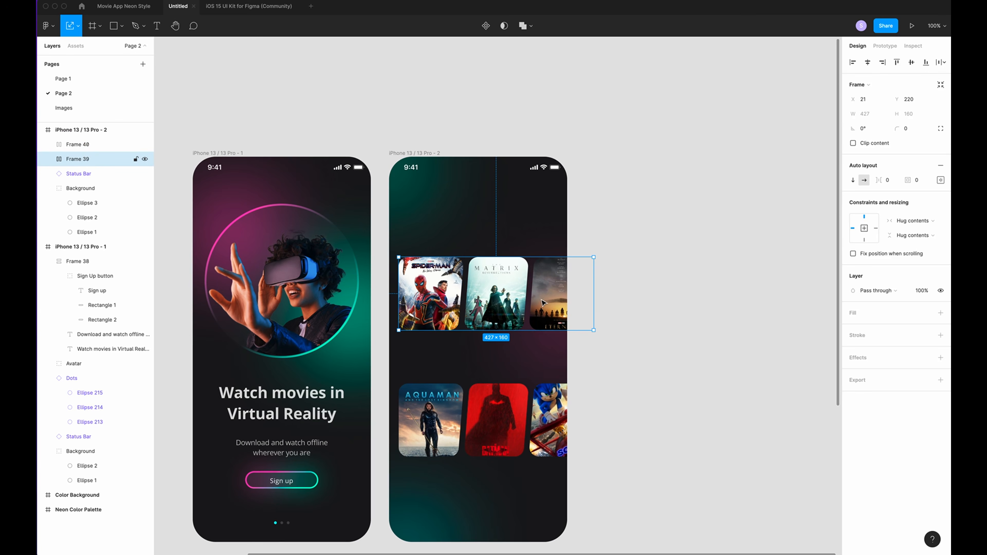
key(super+r)
text(N)
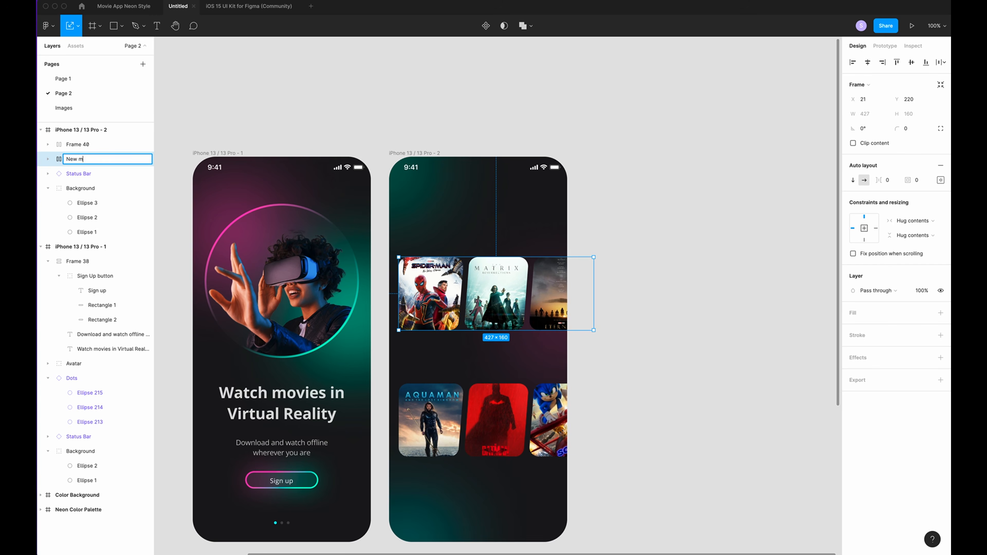
text(ew movies)
click(79, 144)
double_click(79, 144)
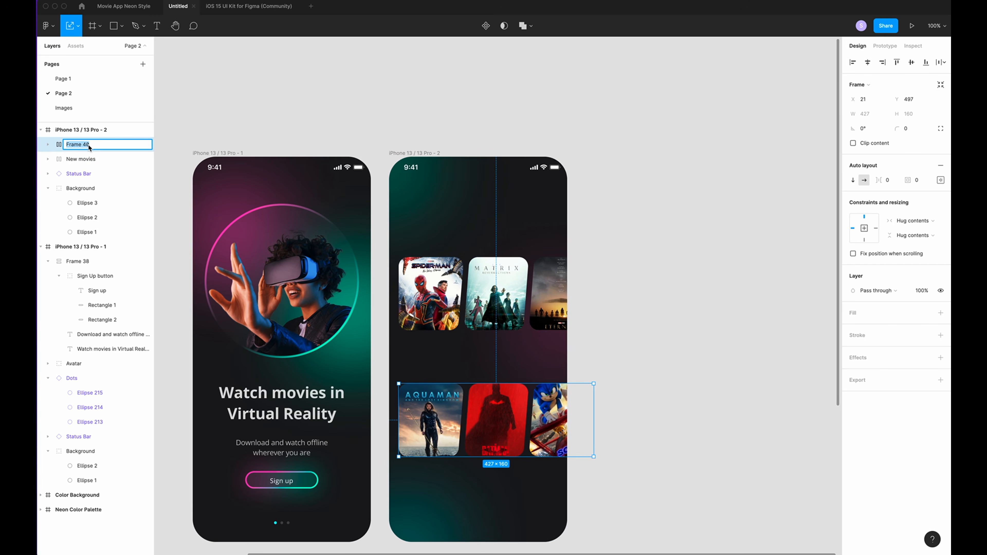
text(Upcoming films)
click(741, 393)
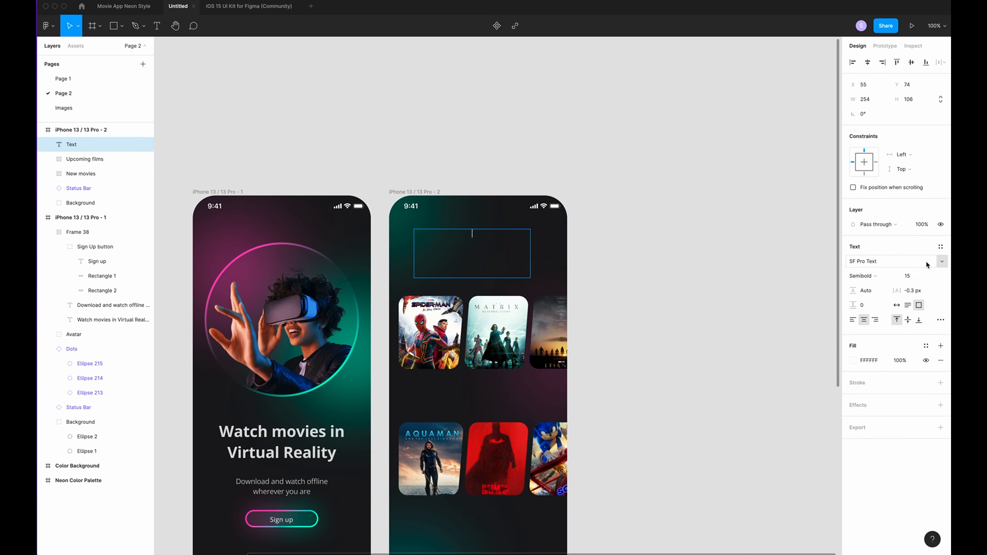
- Fill the text box above the first poster row with "What would you like to watch?" in Open Sans Bold, size 28
click(930, 261)
text(Open Sans)
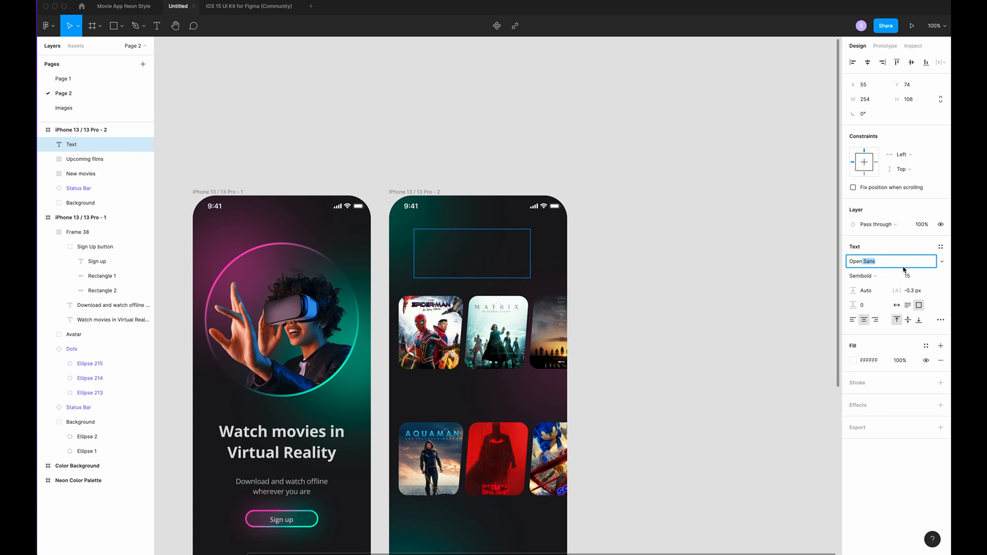
click(919, 275)
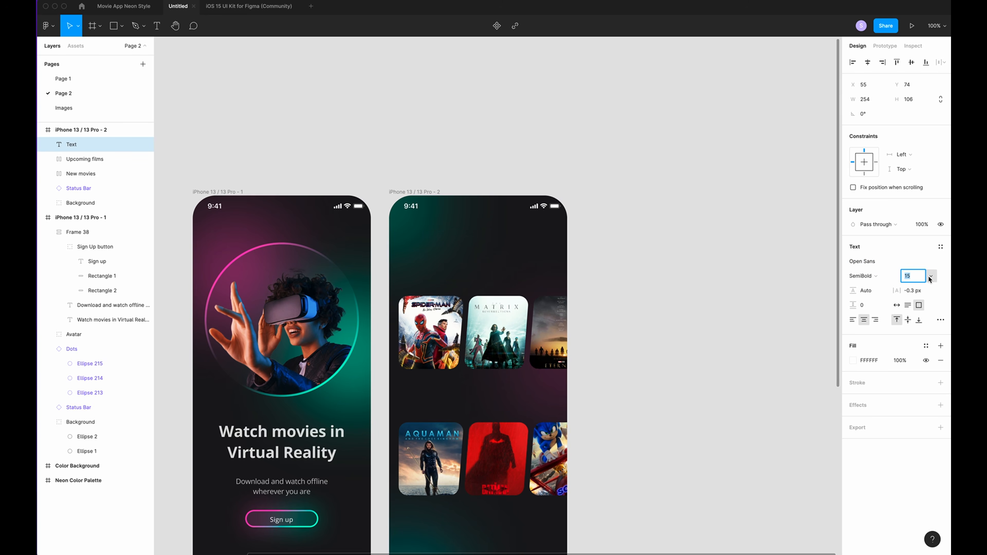
text(28)
click(863, 276)
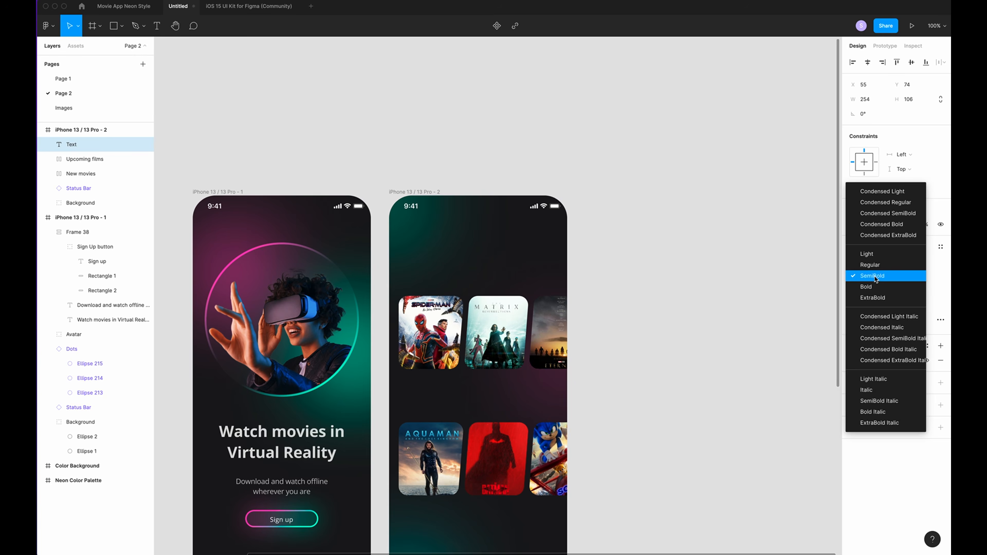
click(907, 284)
double_click(490, 255)
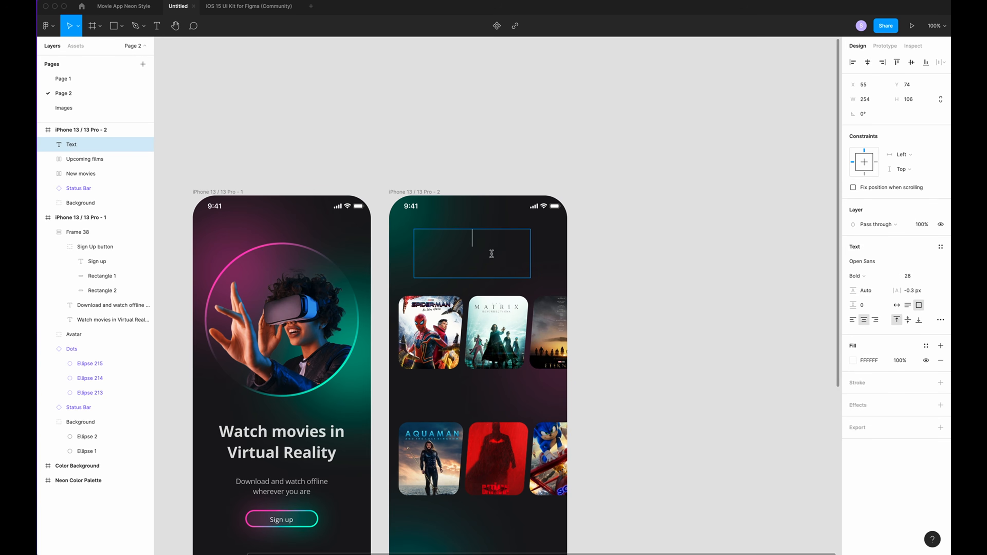
text(What would you like to watch?)
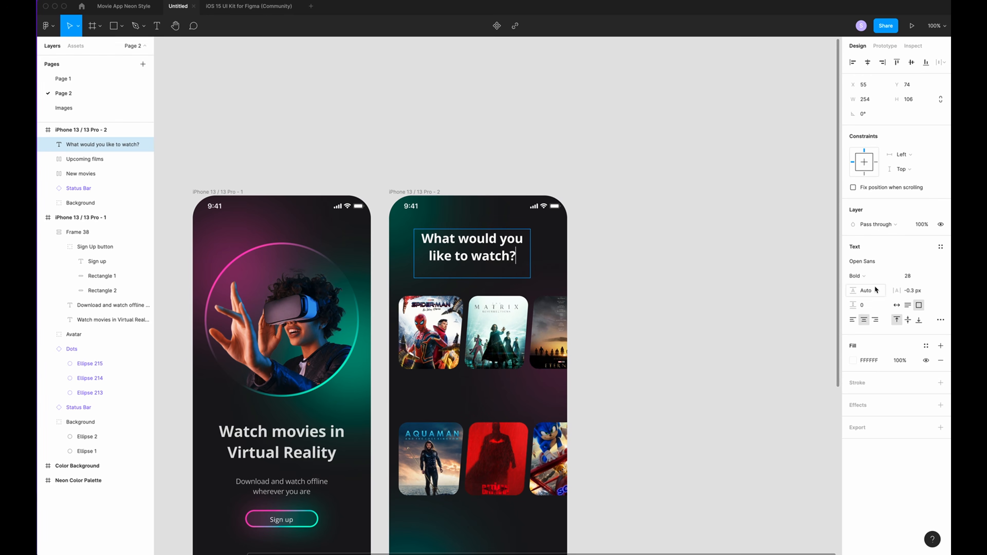
- Make the heading's text box auto height and center it horizontally in the second screen
click(908, 305)
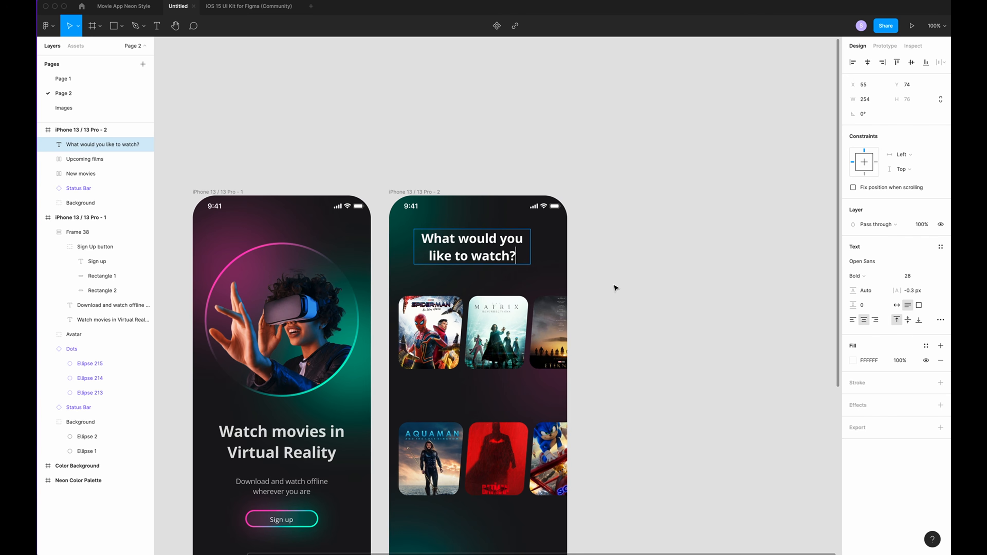
click(867, 62)
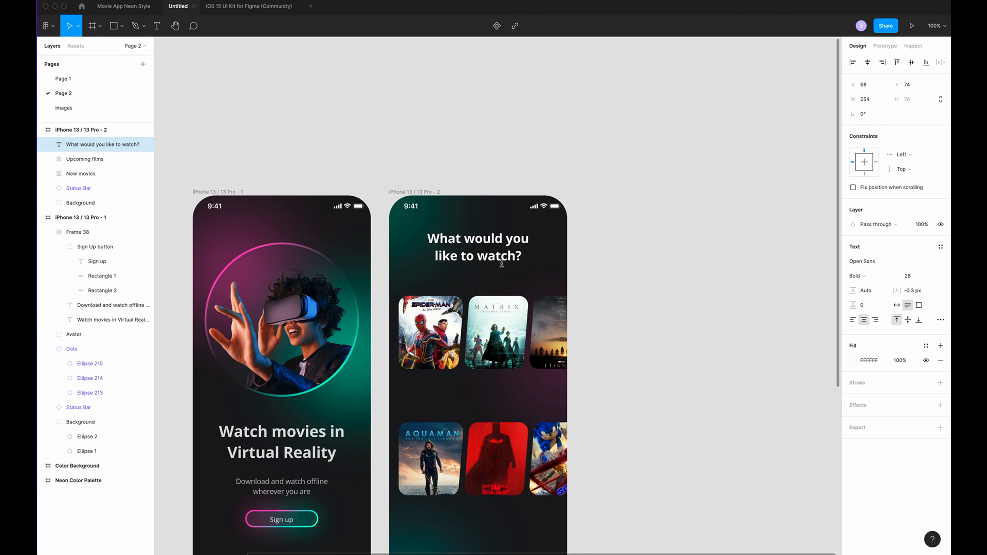
click(656, 315)
- Move both poster rows a little lower on the second screen to make room beneath the heading
drag(473, 427, 473, 446)
drag(474, 330, 474, 346)
click(470, 295)
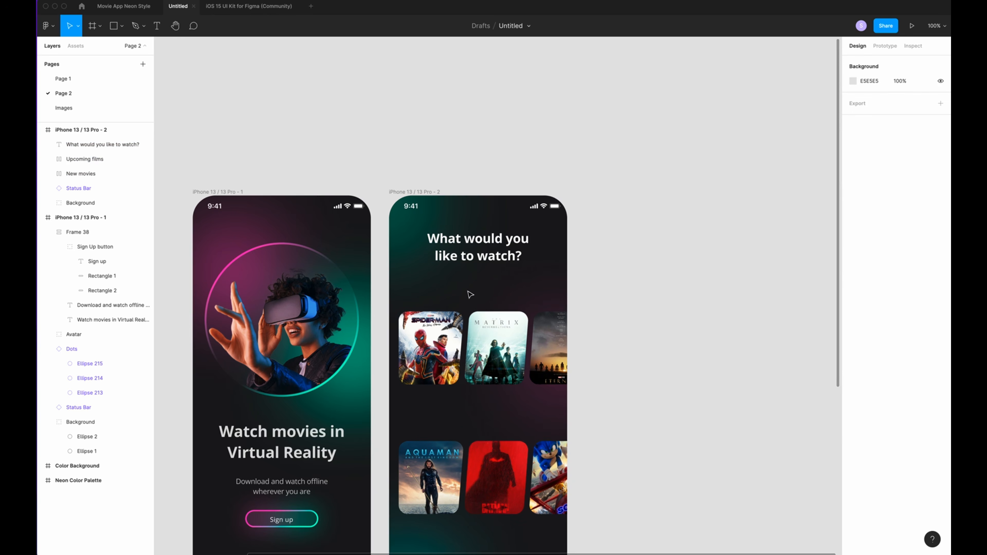
- Add a "New movies" label above the first poster row in Open Sans Regular, size 17, auto width, aligned with the posters' left edge
key(r)
key(Escape)
key(t)
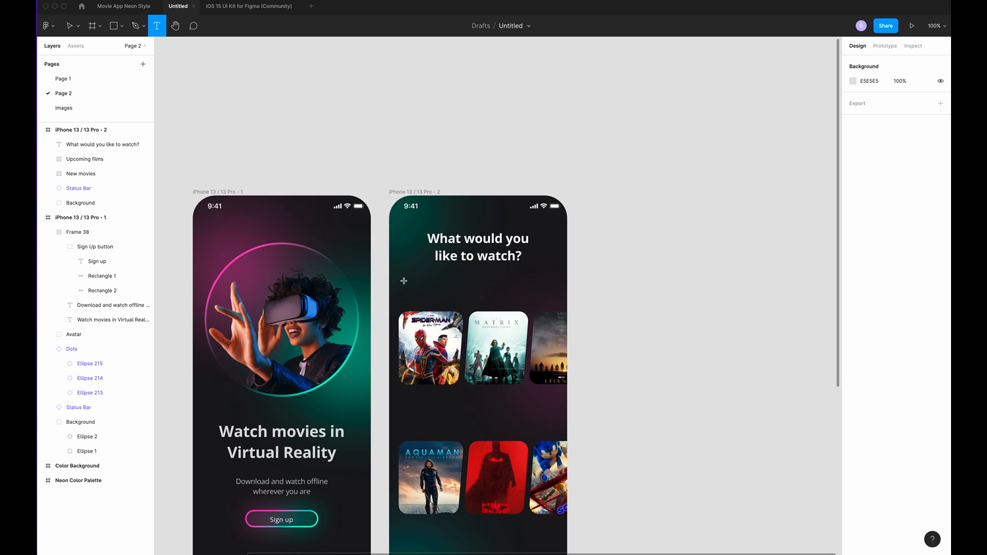
drag(403, 281, 468, 296)
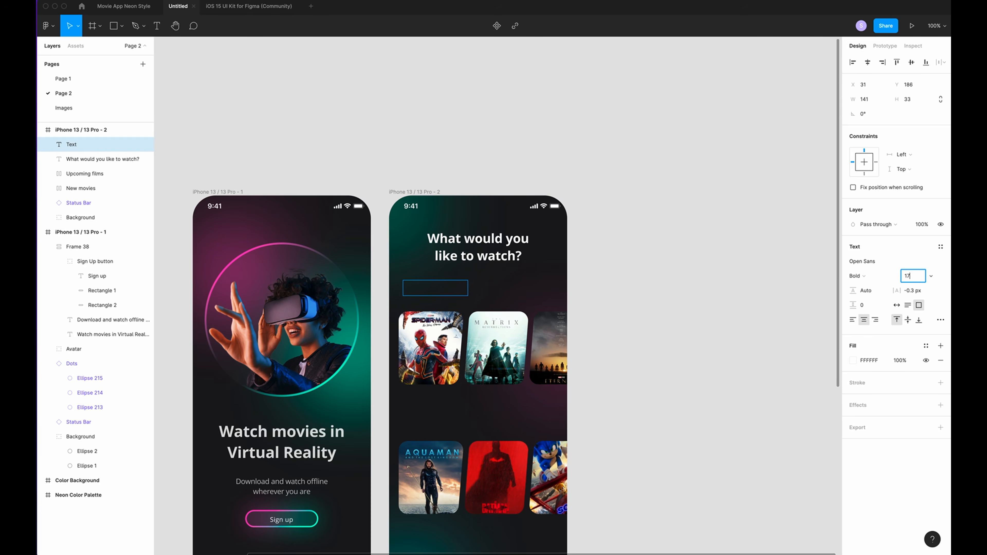
click(442, 288)
text(New movies)
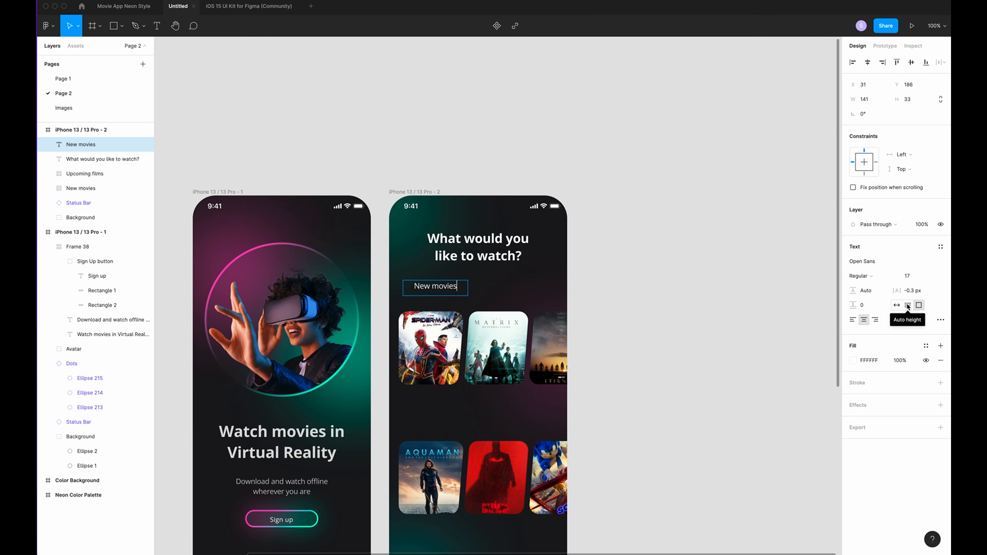
click(896, 304)
drag(420, 288, 416, 287)
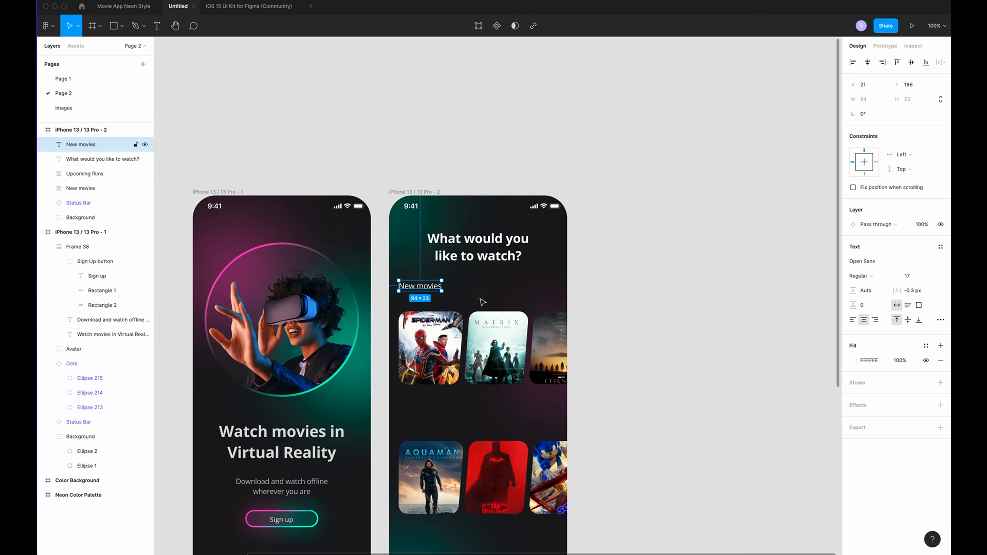
- Duplicate the New movies label and move the copy straight down to Y 466, above the second poster row
key(super+v)
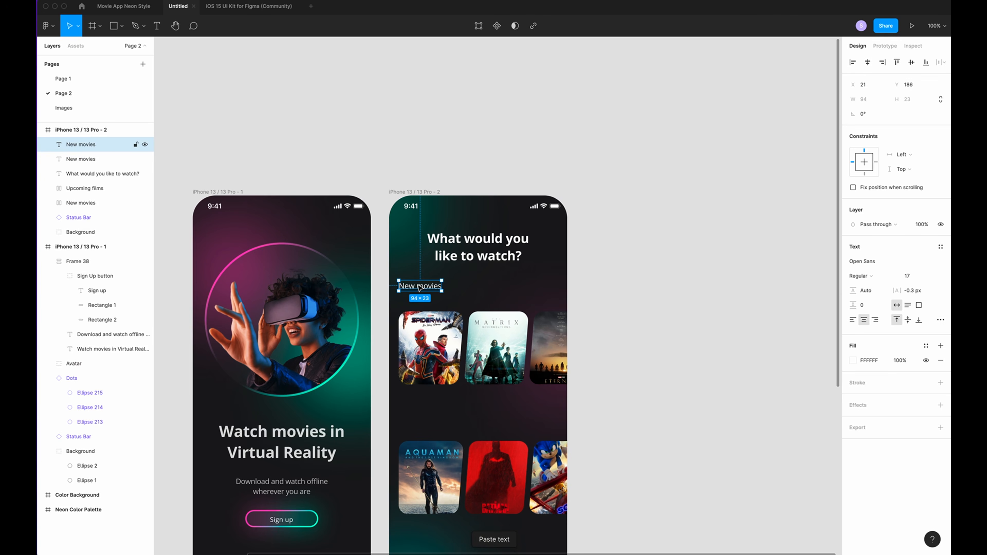
key(shift+Down)
key(shift+Down)
key(shift+Down)
key(shift+Down)
key(shift+Down)
key(shift+Down)
key(shift+Down)
key(shift+Down)
key(shift+Down)
key(shift+Down)
key(shift+Down)
key(shift+Down)
key(shift+Down)
key(shift+Down)
key(shift+Down)
key(shift+Down)
key(shift+Down)
key(shift+Down)
key(shift+Down)
key(shift+Down)
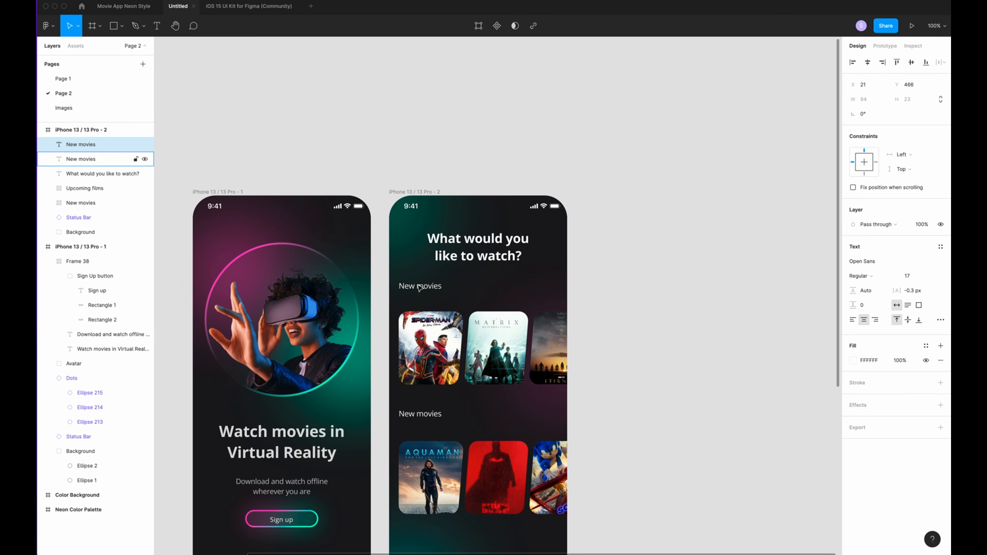
- Change the copied label's text to "Upcoming movies" and keep its left edge aligned with the posters
key(Return)
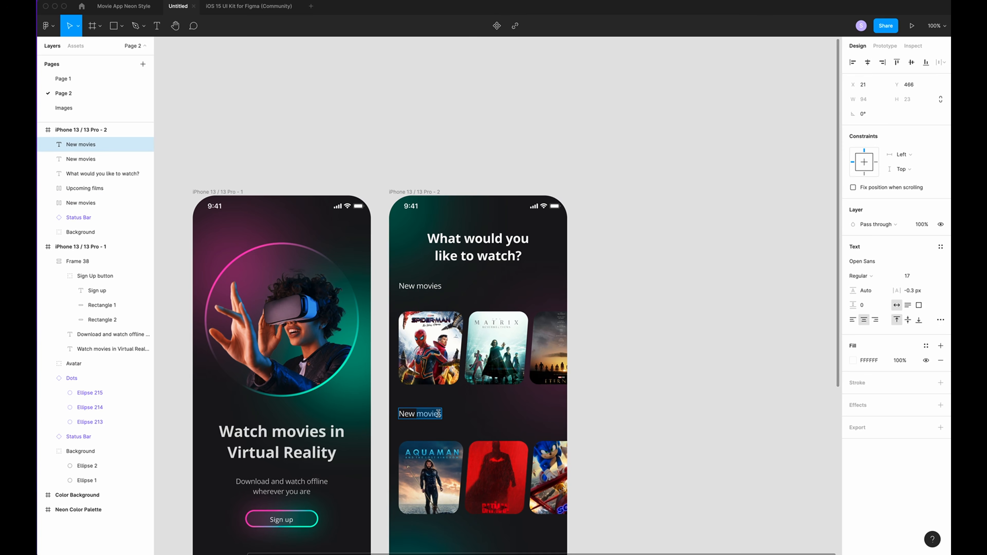
text(Upcoming smovie)
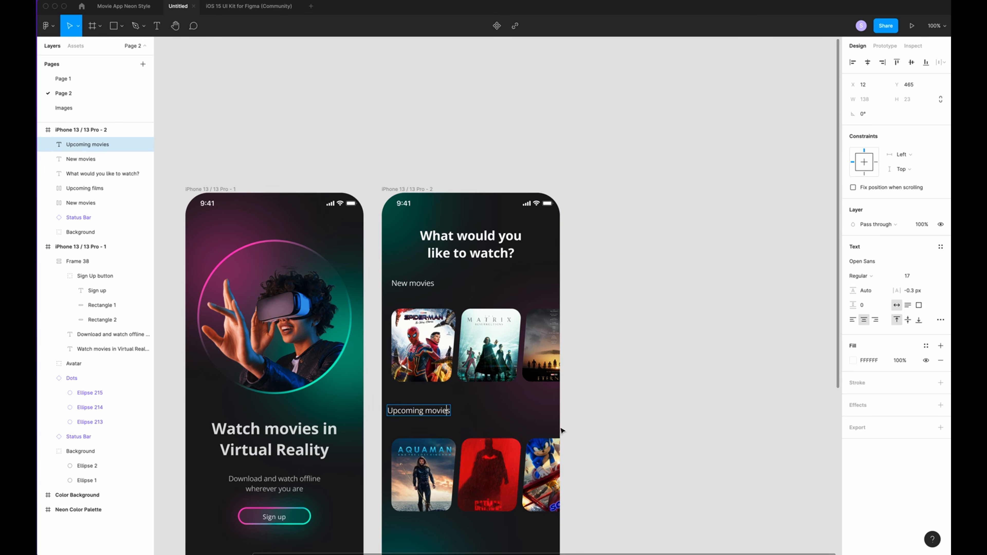
key(Escape)
key(Escape)
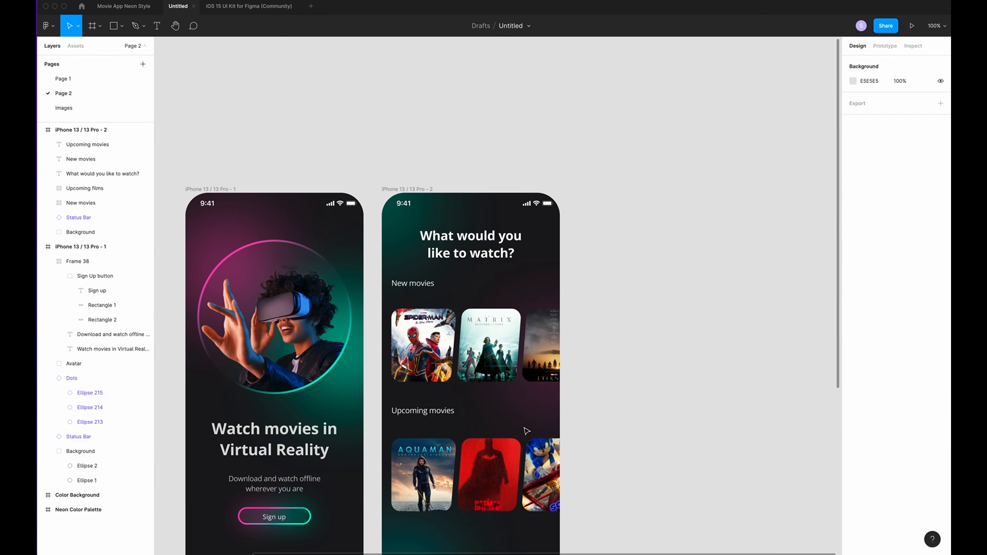
- Search the component library for "search fi" and place the SearchField component below the heading on the second screen
click(79, 46)
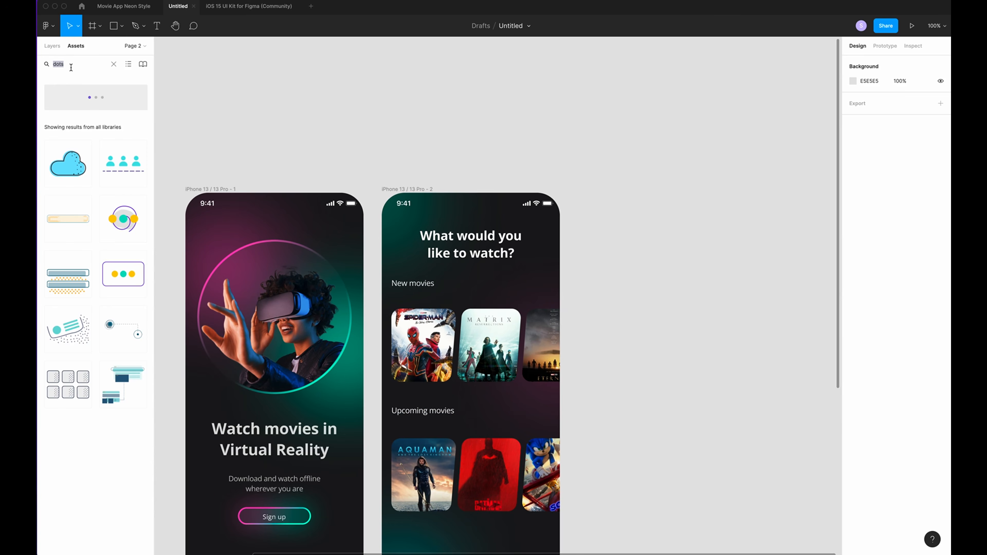
text(search)
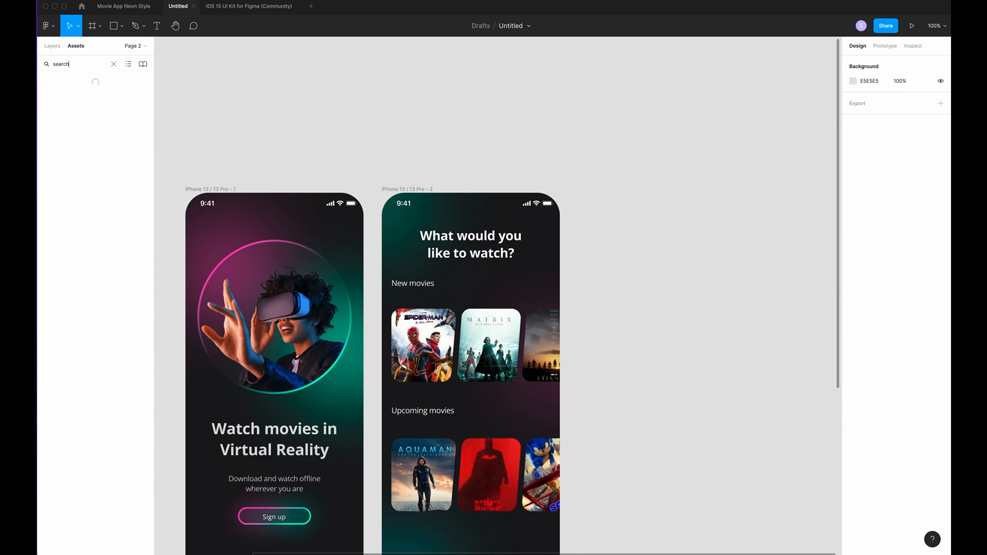
text( fi)
drag(68, 108, 469, 273)
- Change the search field's 3C3C43 text and icon color to white FFFFFF at 60% opacity
click(927, 423)
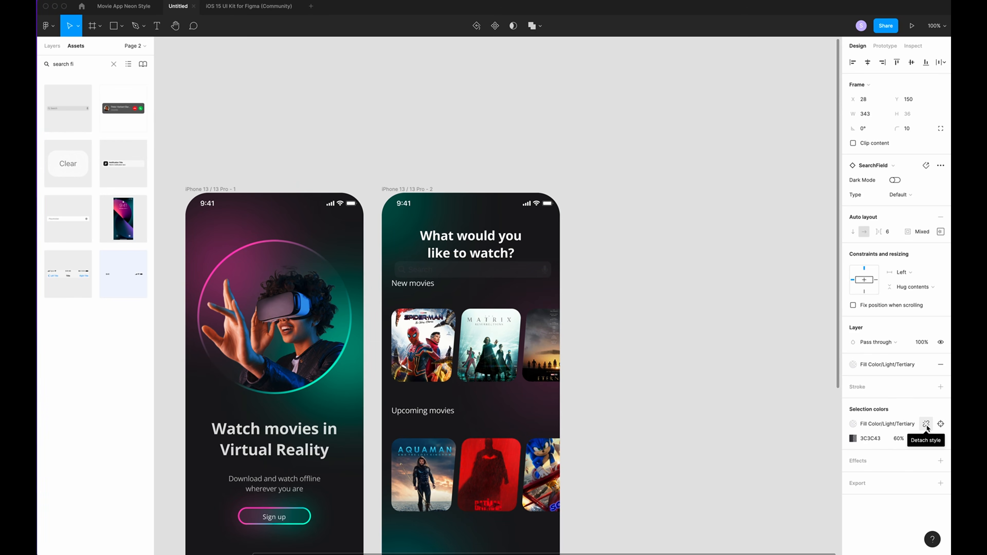
click(853, 438)
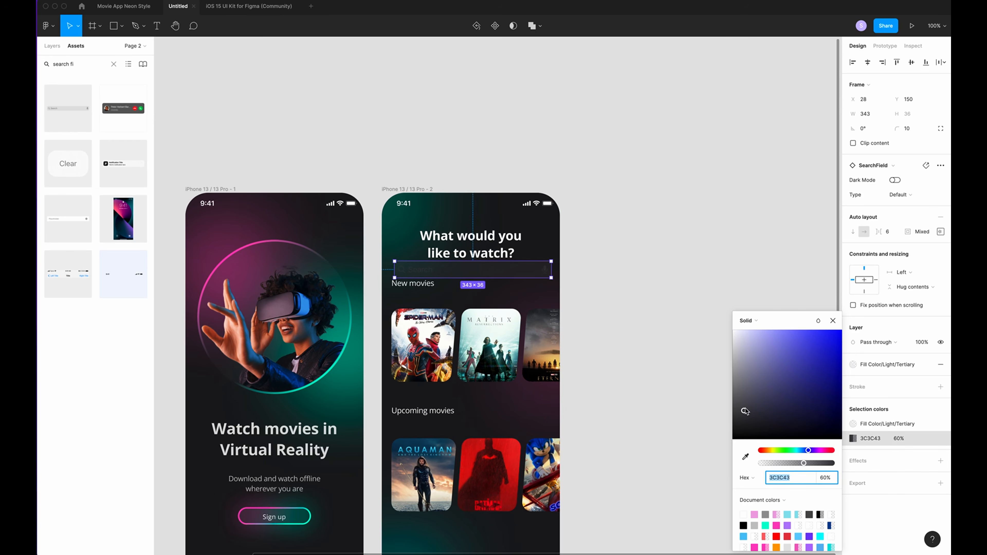
drag(747, 412, 663, 226)
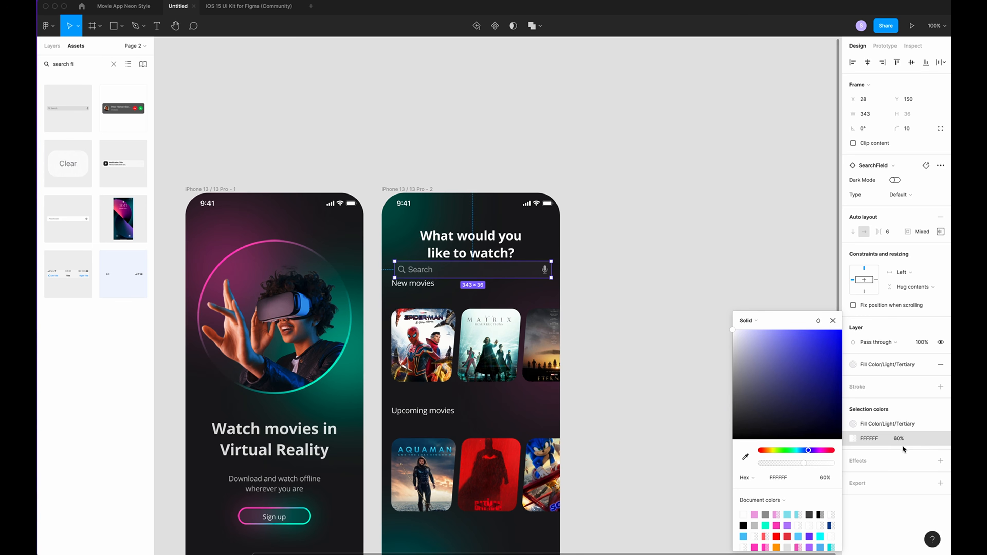
click(833, 320)
click(605, 347)
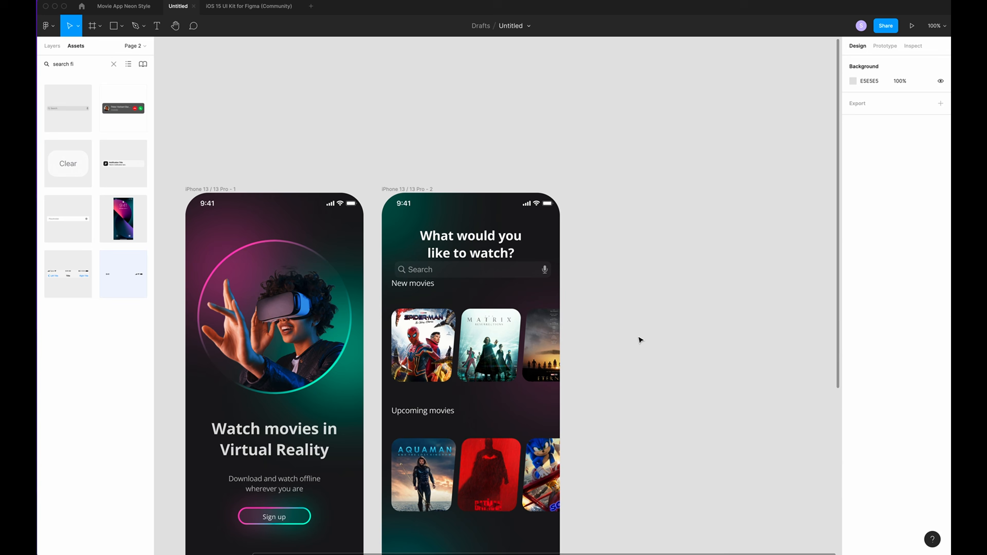
- Space out the second screen by moving the poster rows, their labels and the search field down and the heading slightly up
scroll(518, 438, down, 2)
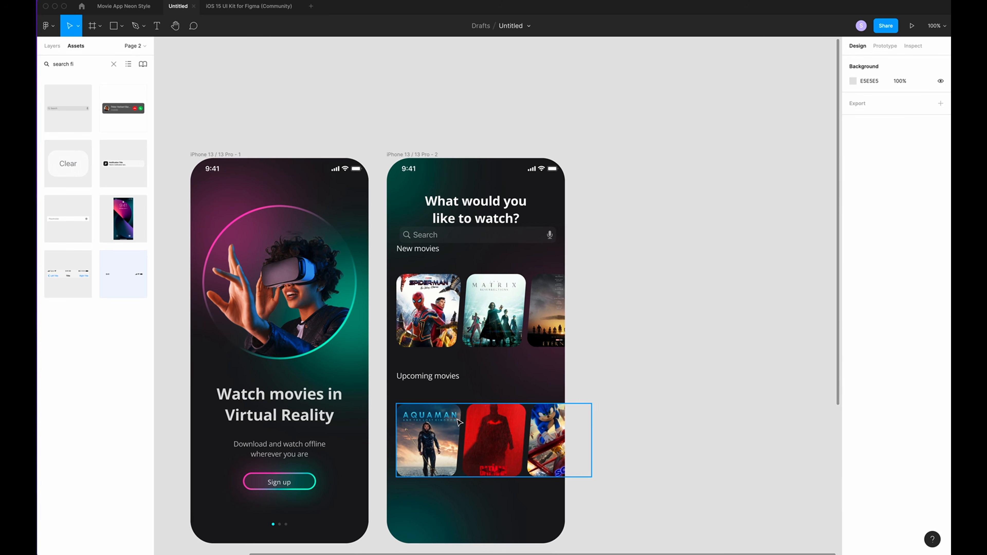
drag(452, 418, 453, 434)
drag(434, 378, 434, 396)
drag(431, 323, 431, 343)
drag(415, 253, 418, 274)
drag(450, 236, 451, 245)
drag(475, 208, 475, 205)
click(741, 311)
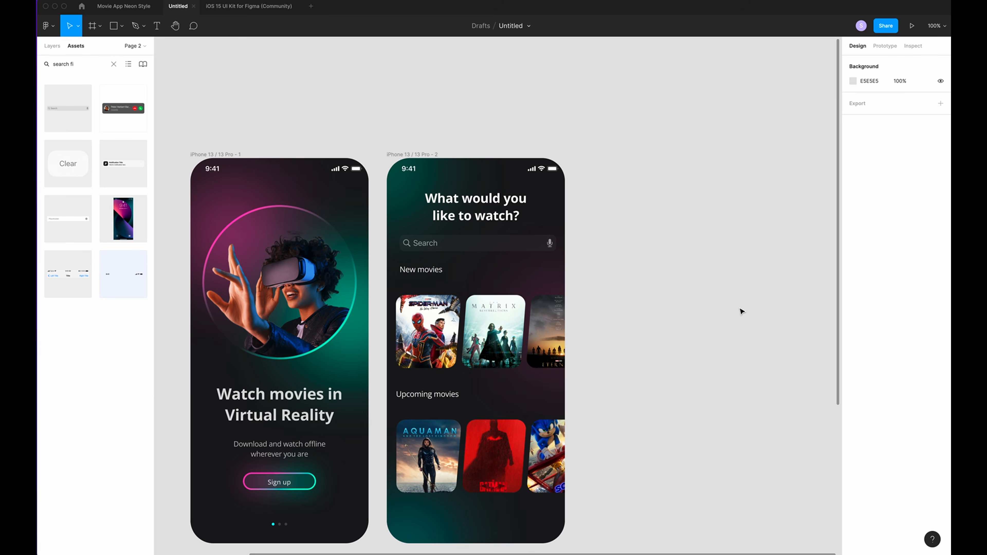
- Draw a rectangle about 265 × 75 on the empty canvas beside the second phone screen
scroll(741, 311, up, 5)
key(r)
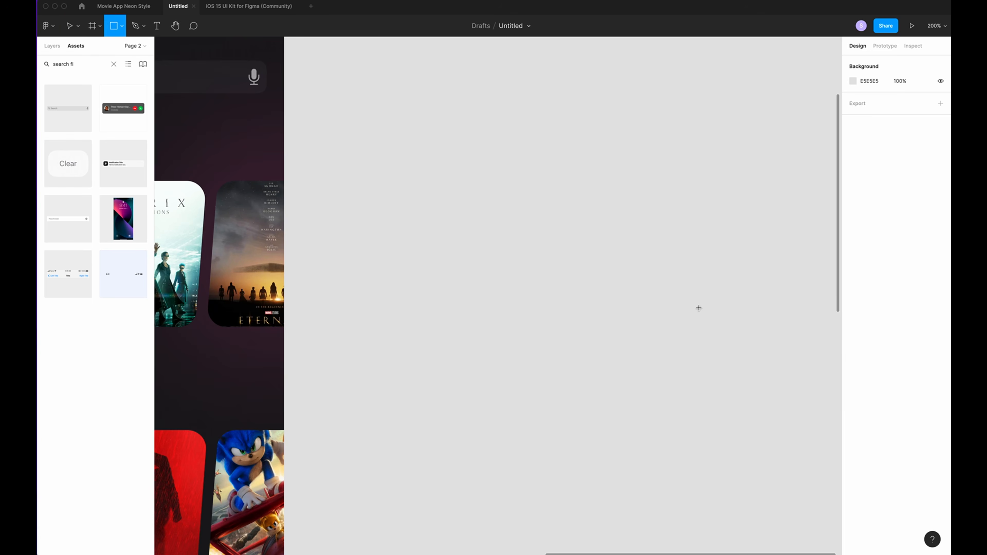
mouse_move(402, 349)
mouse_down()
mouse_move(595, 419)
mouse_move(644, 418)
mouse_up()
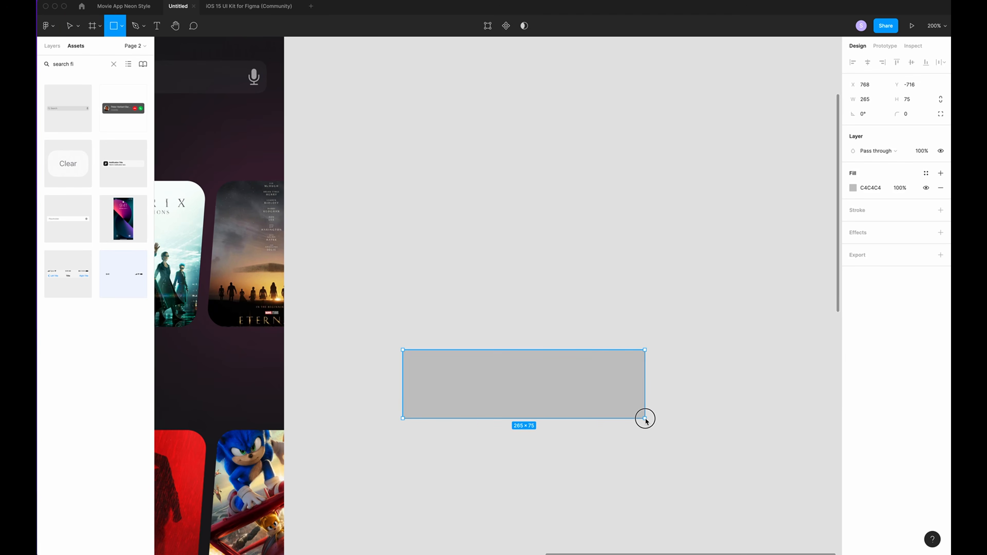
- Set the rectangle's size to 390 × 90 and open its shape for vector editing
click(879, 100)
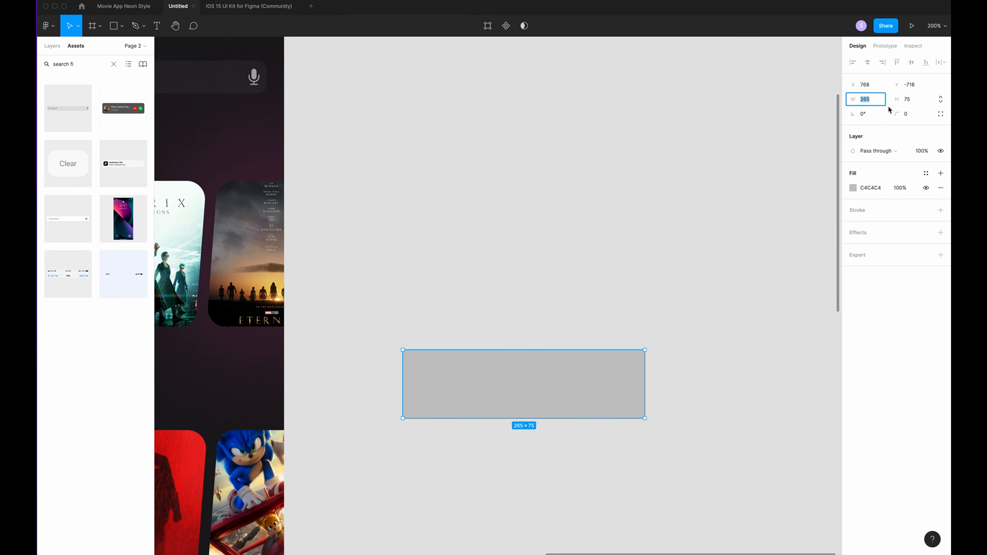
text(390)
click(917, 101)
text(9)
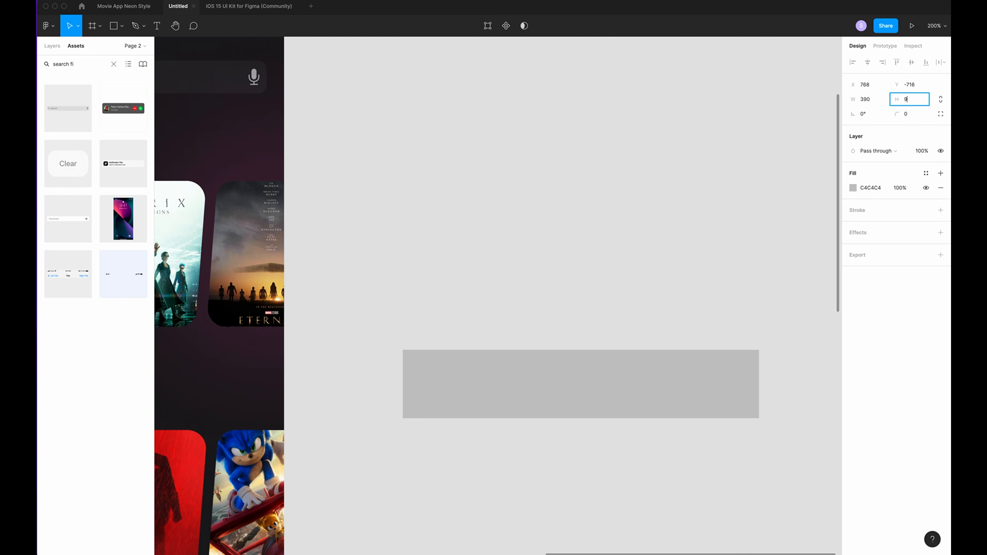
text(0)
key(Return)
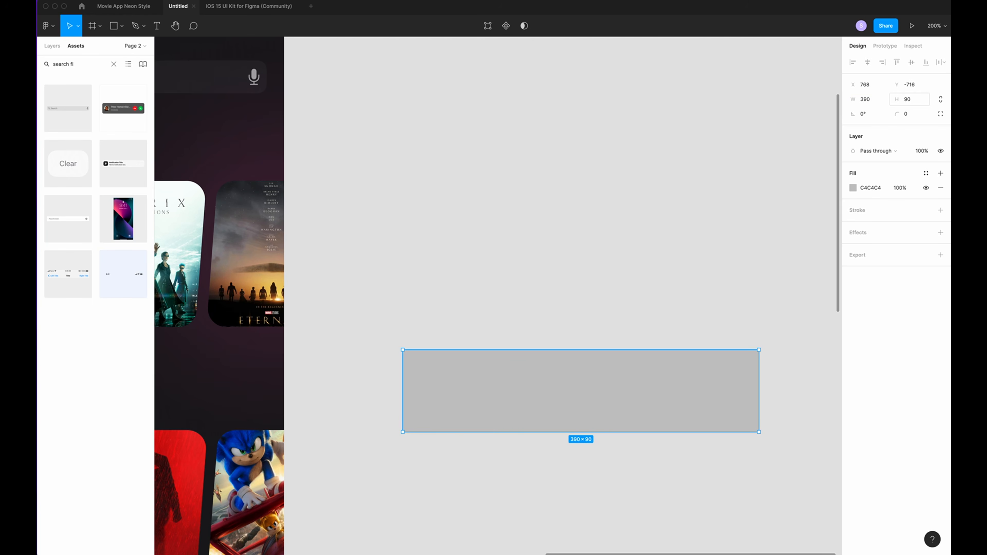
key(Return)
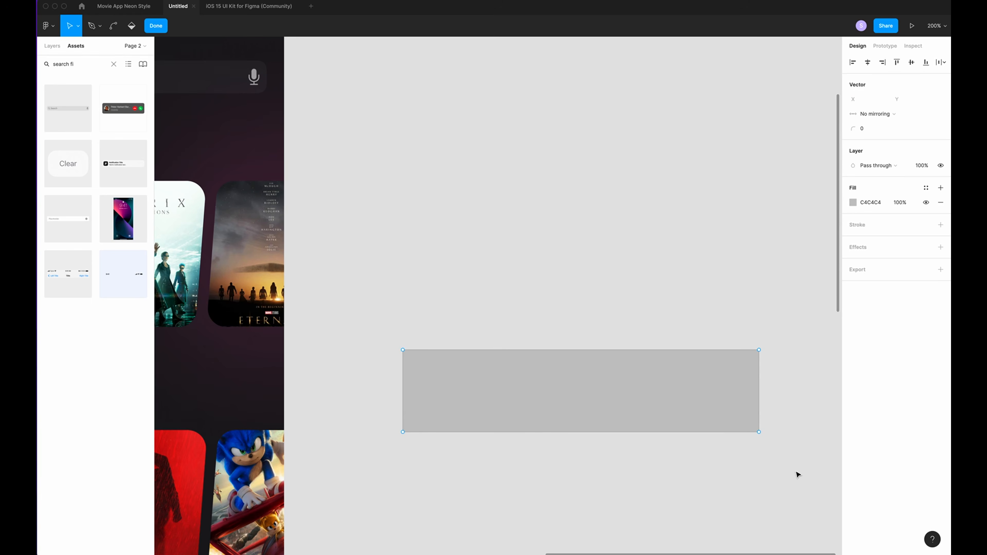
- Round the two bottom corners of the 390 × 90 rectangle and finish the vector editing
drag(798, 476, 384, 421)
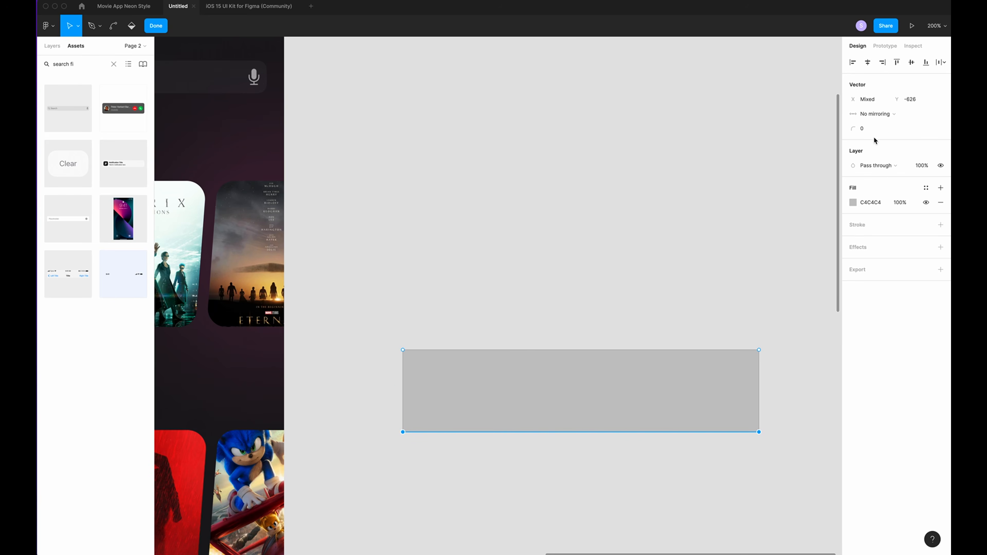
click(867, 130)
key(Return)
key(Escape)
- Draw an ellipse above the rounded bar and set its size to 68 × 68
key(o)
drag(512, 272, 575, 322)
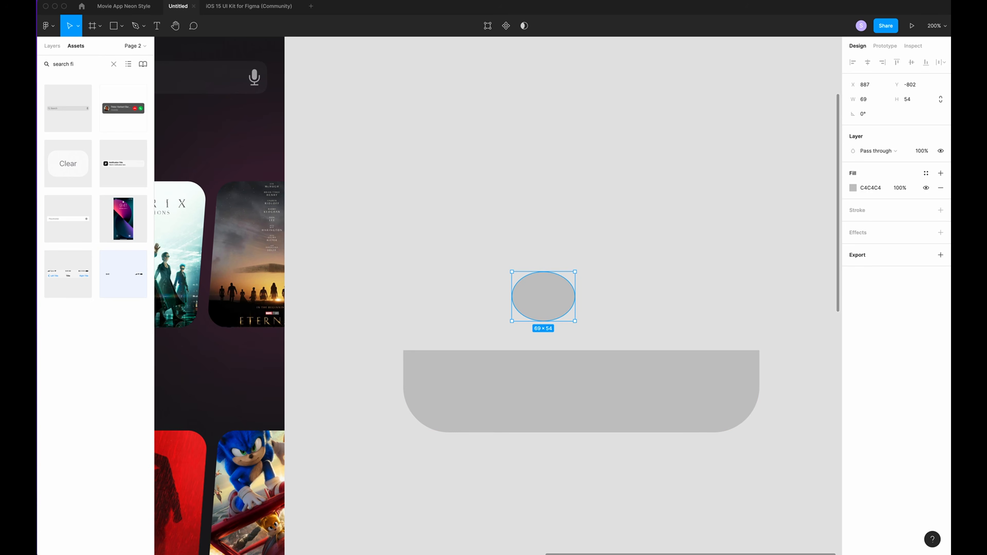
click(870, 99)
key(Tab)
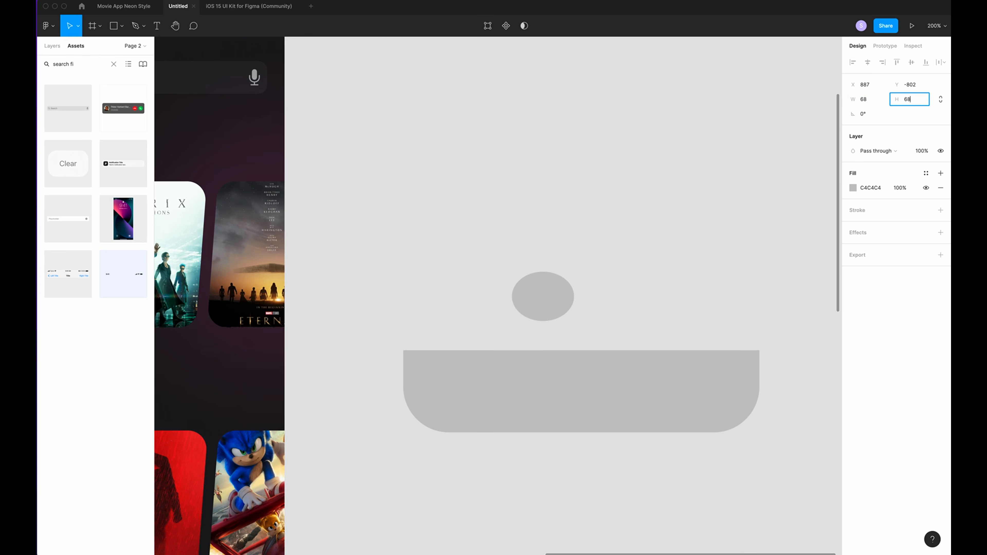
key(Return)
- Center the circle horizontally over the bar's top edge and fill it with red FF0000
drag(544, 300, 578, 336)
click(852, 187)
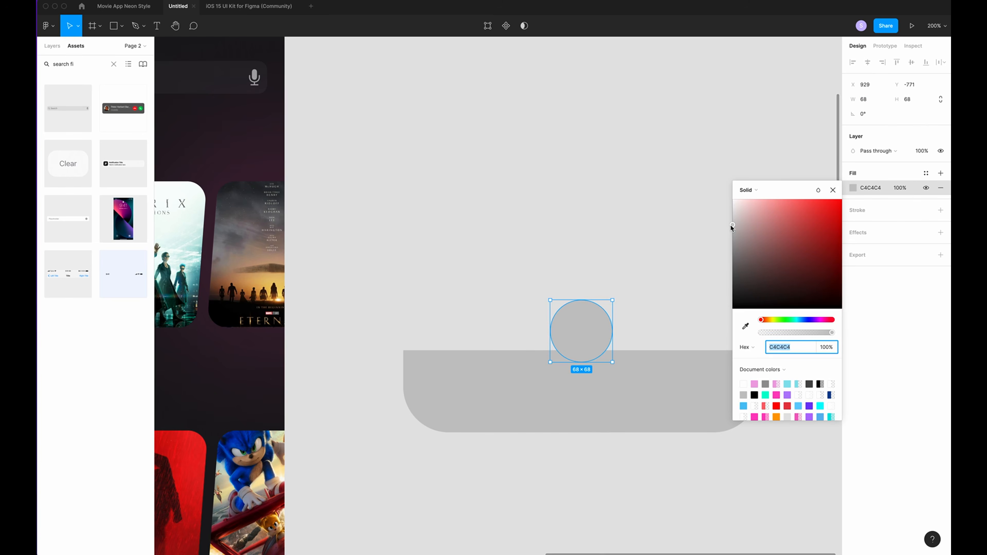
drag(733, 228, 841, 200)
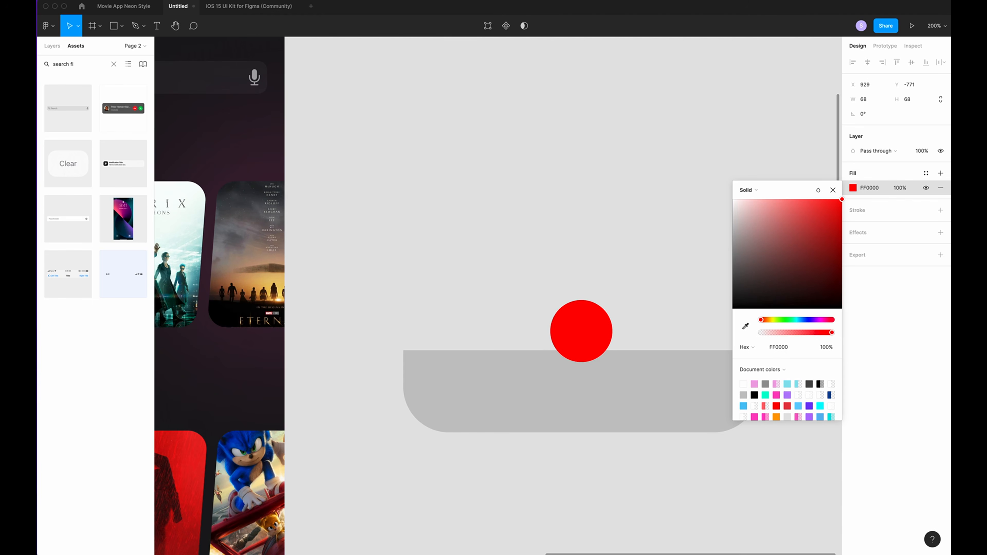
click(833, 190)
- Nudge the red circle down to Y -730 so most of it overlaps the bar
key(Down)
key(Down)
key(Down)
key(Down)
key(Down)
key(Down)
key(Down)
key(Down)
key(Down)
key(Down)
key(Down)
key(Down)
key(Down)
key(Down)
key(Down)
key(Down)
key(Down)
key(Down)
key(Down)
key(Down)
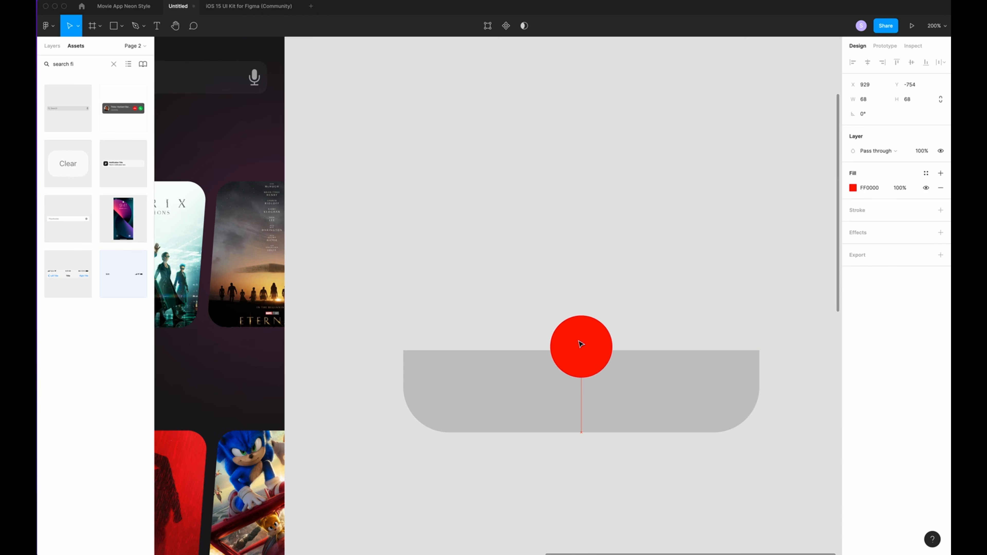
key(Down)
key(Down)
key(Down)
key(Down)
key(Down)
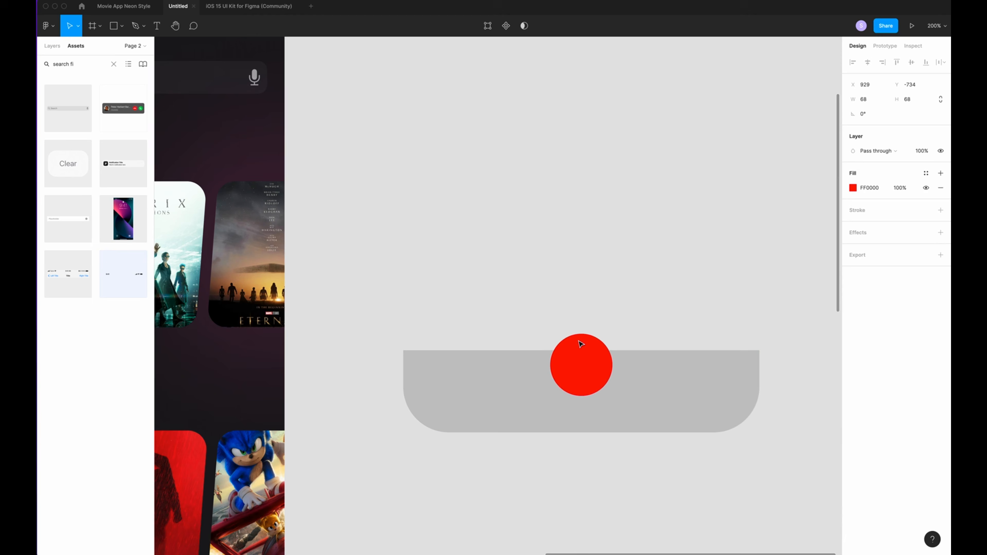
key(Down)
key(Down)
key(Down)
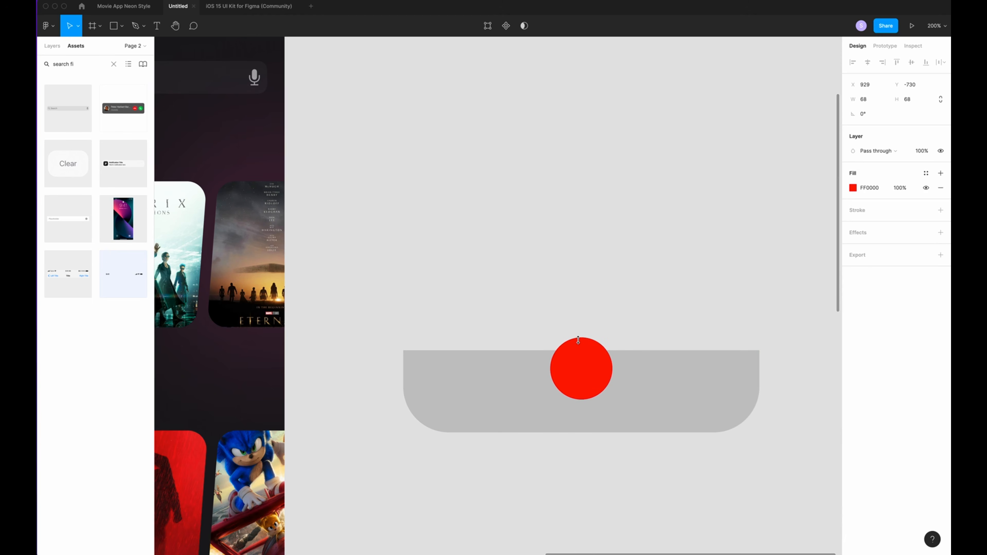
- Subtract the red circle from the bar to cut a round notch in its top edge
key(alt+1)
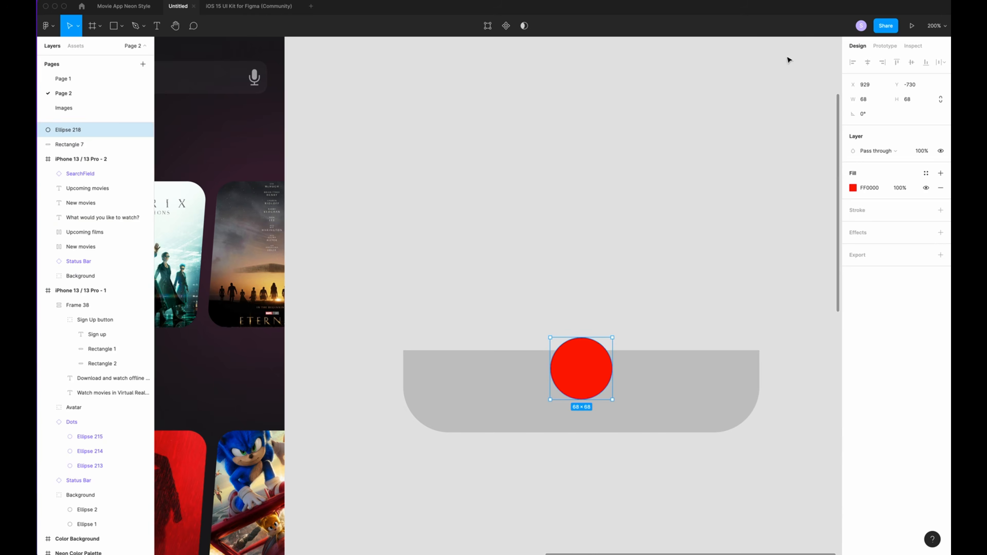
shift+click(83, 145)
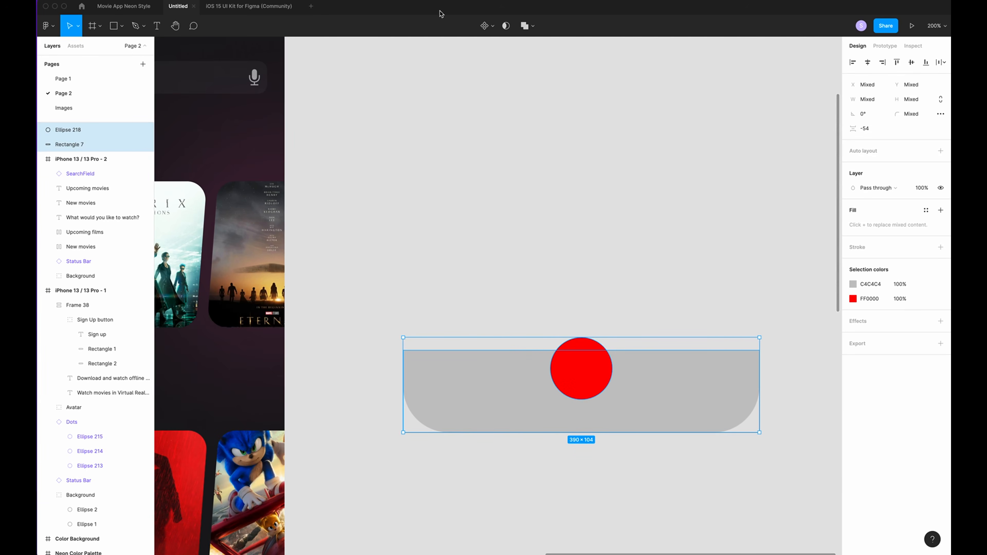
click(532, 28)
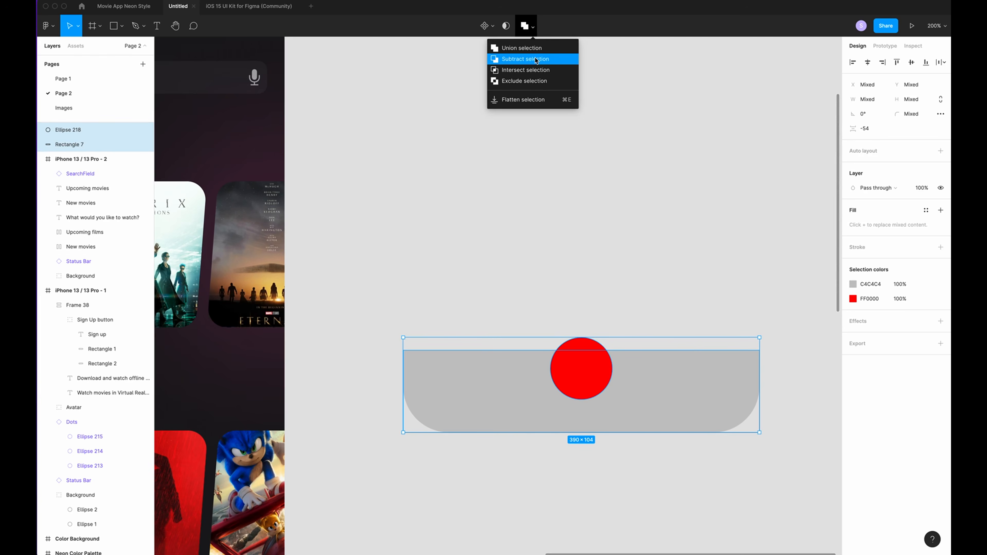
click(548, 60)
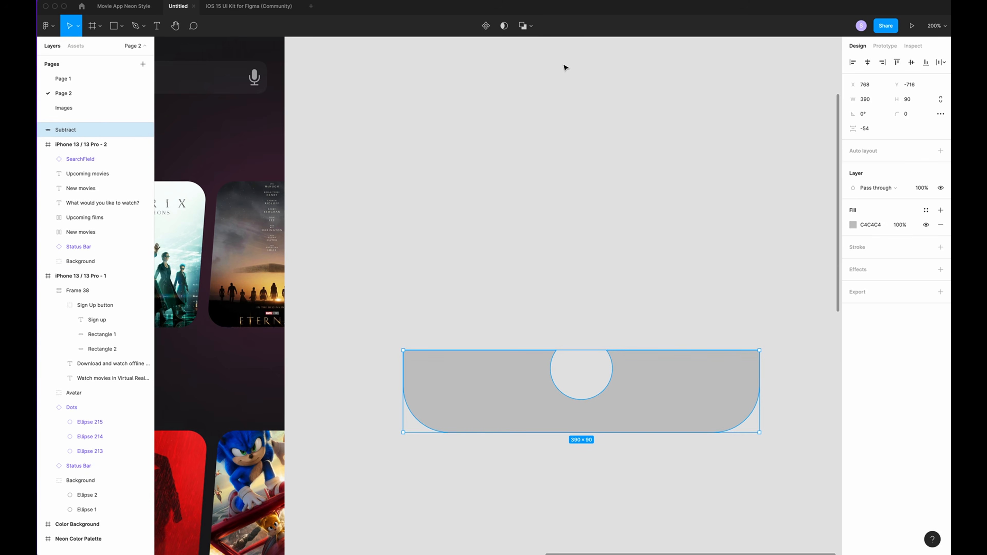
- Draw another ellipse above the notch and set its size to 60 × 60
key(Escape)
key(o)
drag(554, 273, 603, 318)
click(866, 99)
text(60)
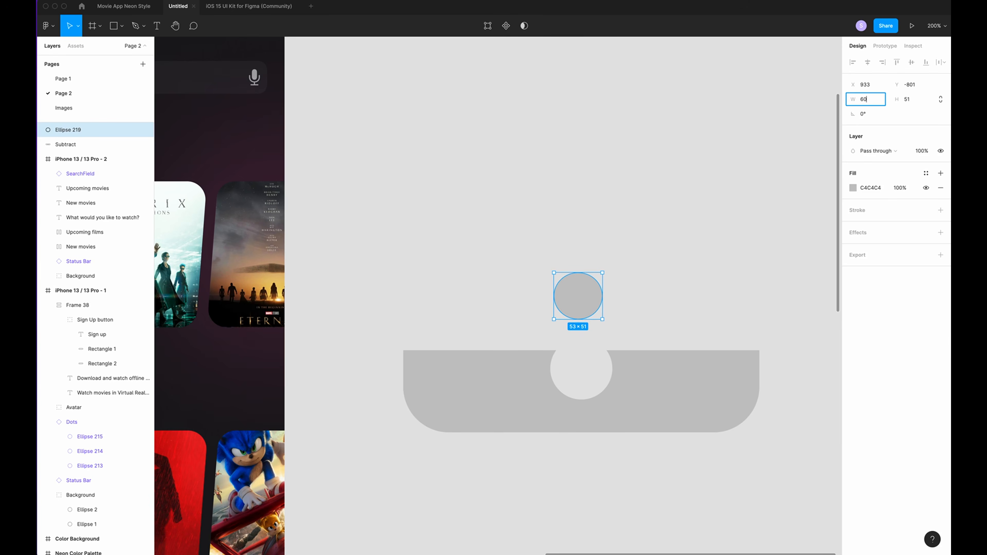
click(909, 99)
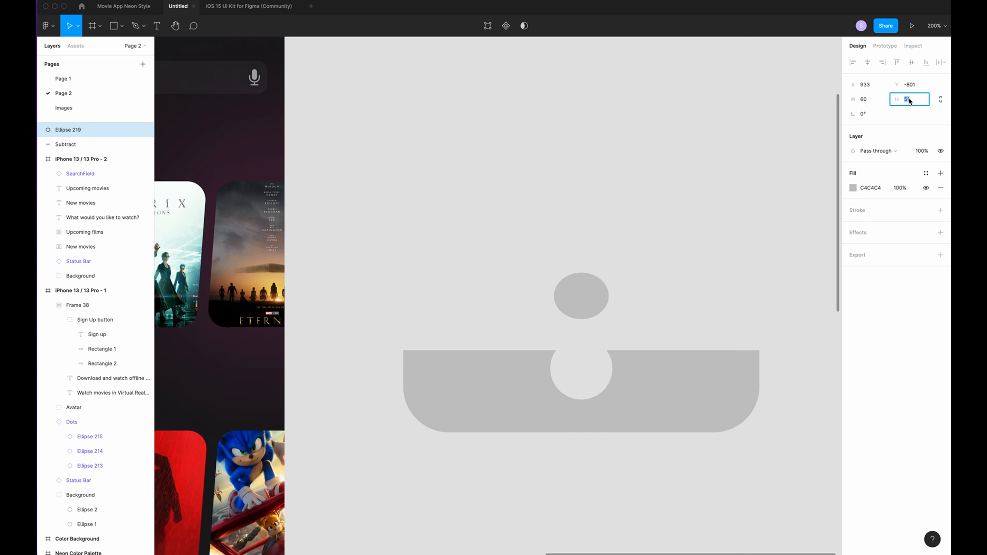
key(Return)
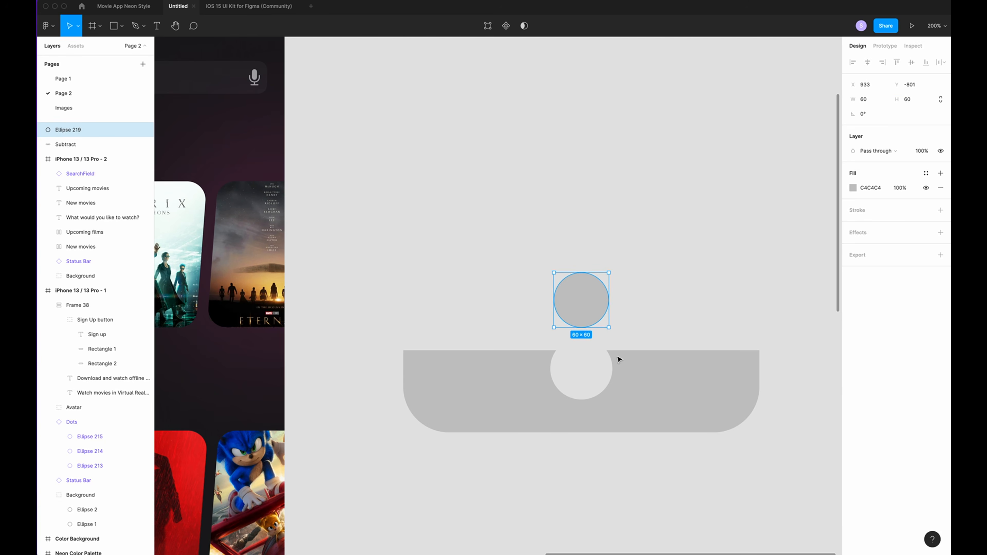
- Center the 60 × 60 circle inside the notch and group it with the bar shape
drag(583, 304, 582, 371)
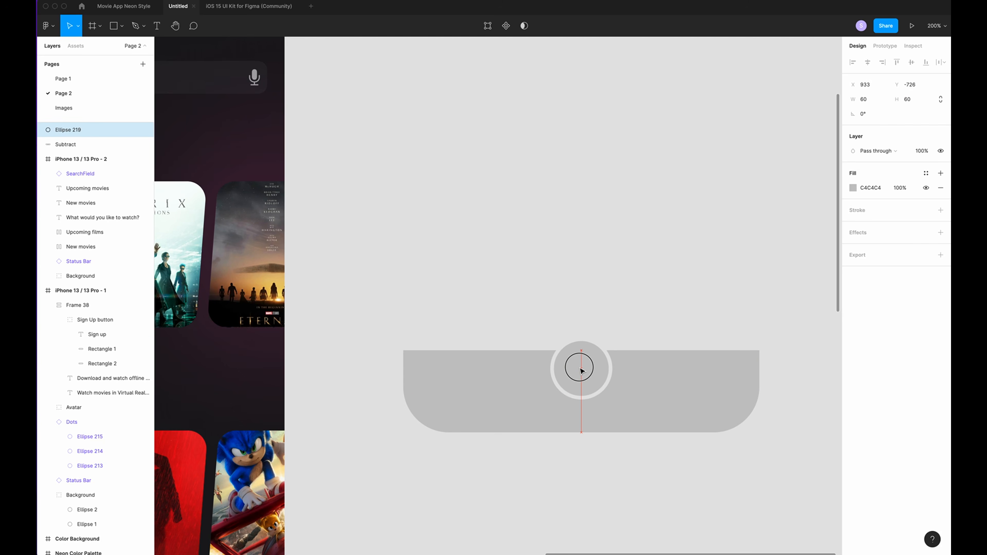
scroll(581, 371, right, 1)
shift+click(62, 144)
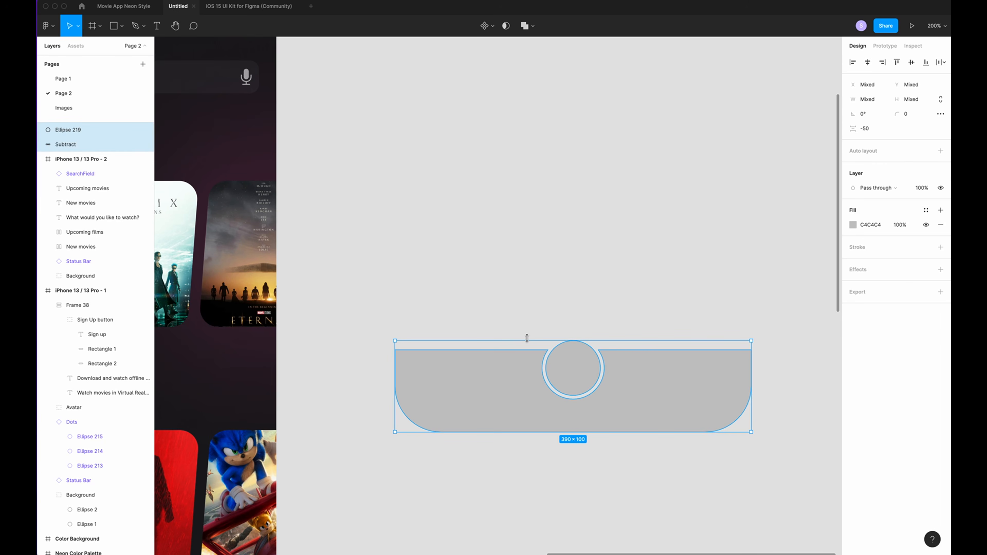
key(ctrl+g)
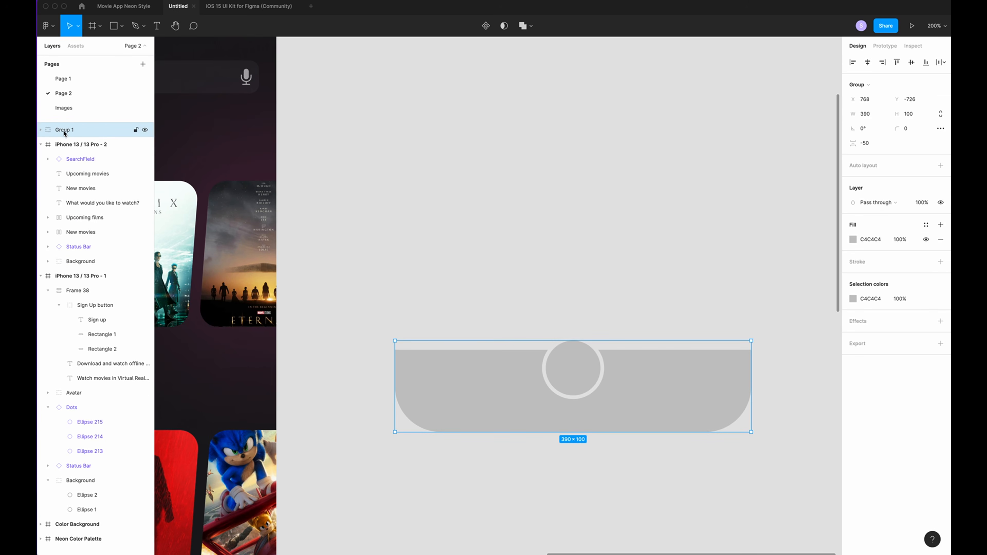
- Rename the new group as Tab bar and deselect it
double_click(65, 130)
text(T)
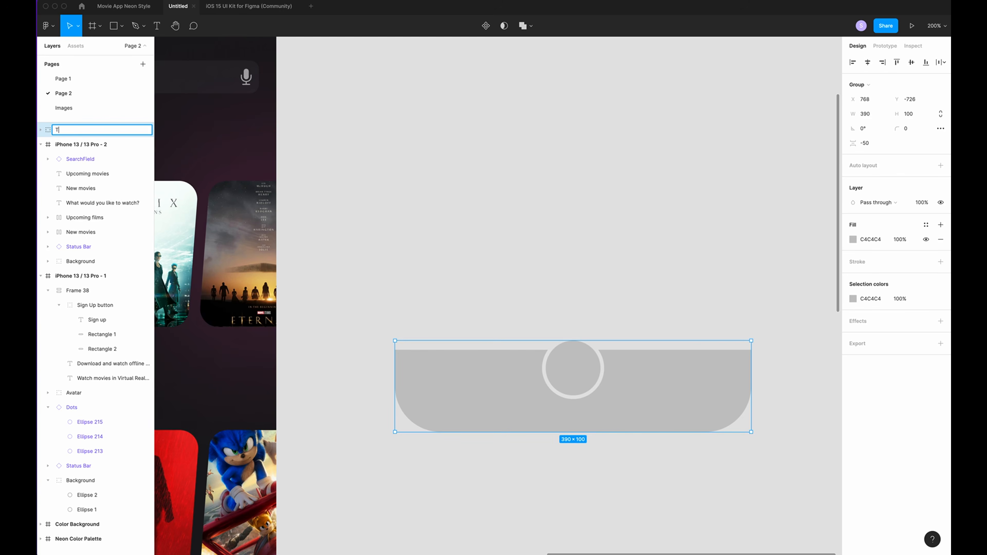
text(ab bar)
click(41, 130)
click(41, 129)
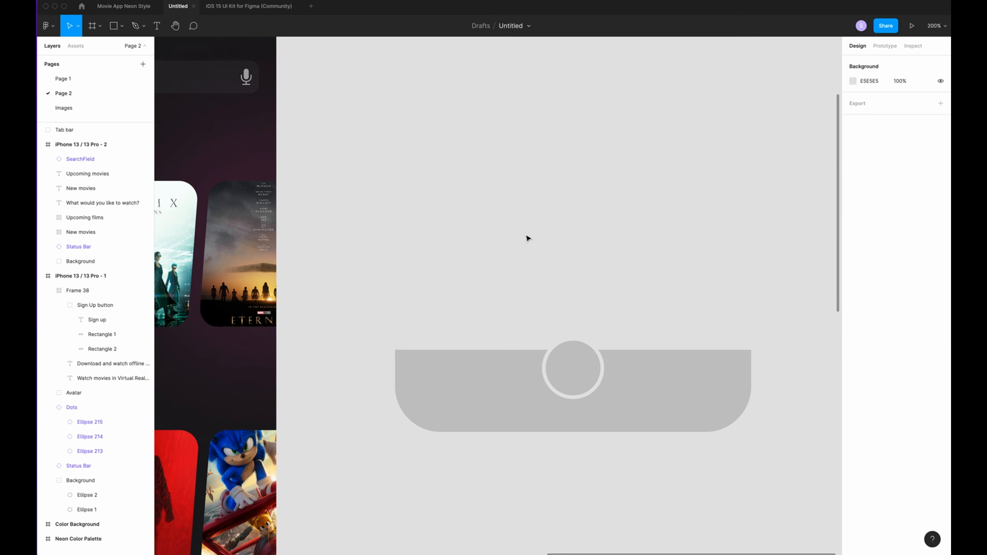
- Move the Tab bar group into the second phone screen, aligned to its bottom edge and centered horizontally
scroll(527, 236, left, 4)
scroll(527, 236, down, 3)
key(super+minus)
drag(552, 281, 322, 402)
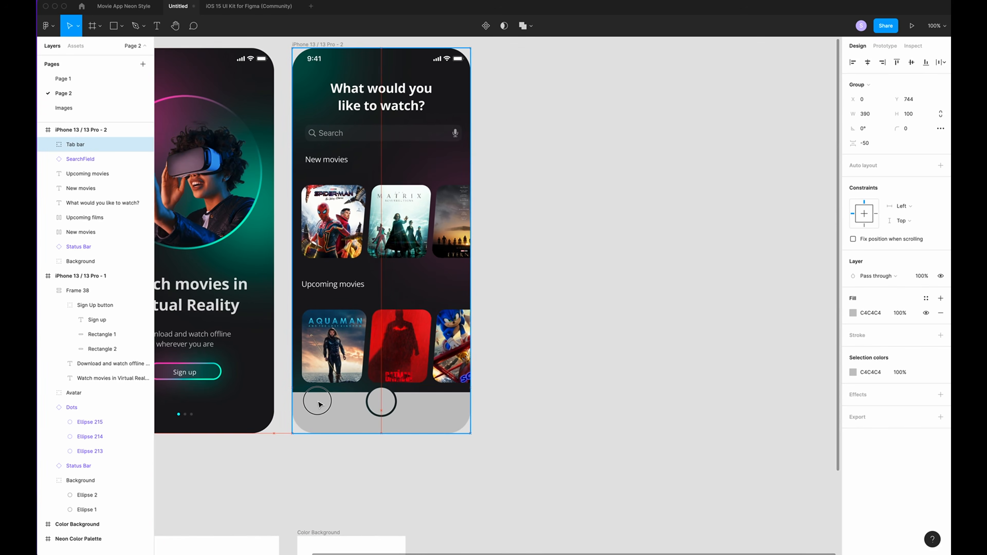
scroll(517, 442, left, 2)
key(super+plus)
scroll(517, 443, left, 3)
scroll(518, 443, down, 1)
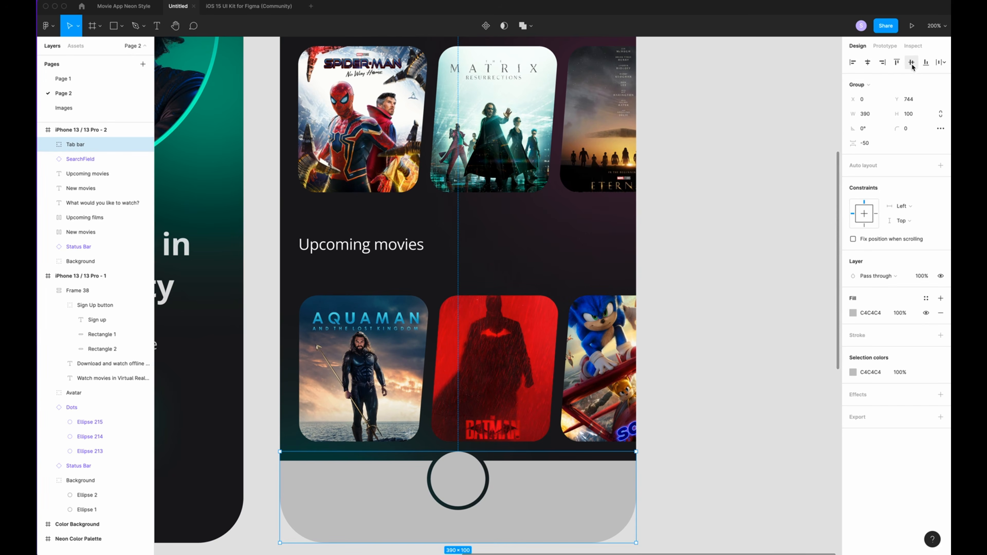
click(926, 67)
click(869, 65)
click(740, 505)
scroll(734, 503, down, 2)
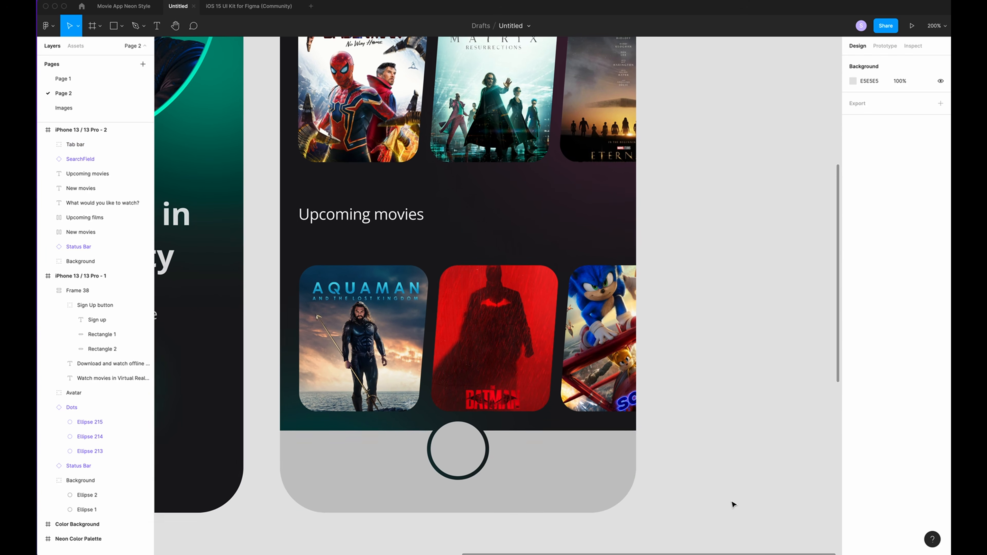
- Change the fill of the tab bar's Subtract shape to white FFFFFF at 15% opacity
click(47, 145)
click(93, 175)
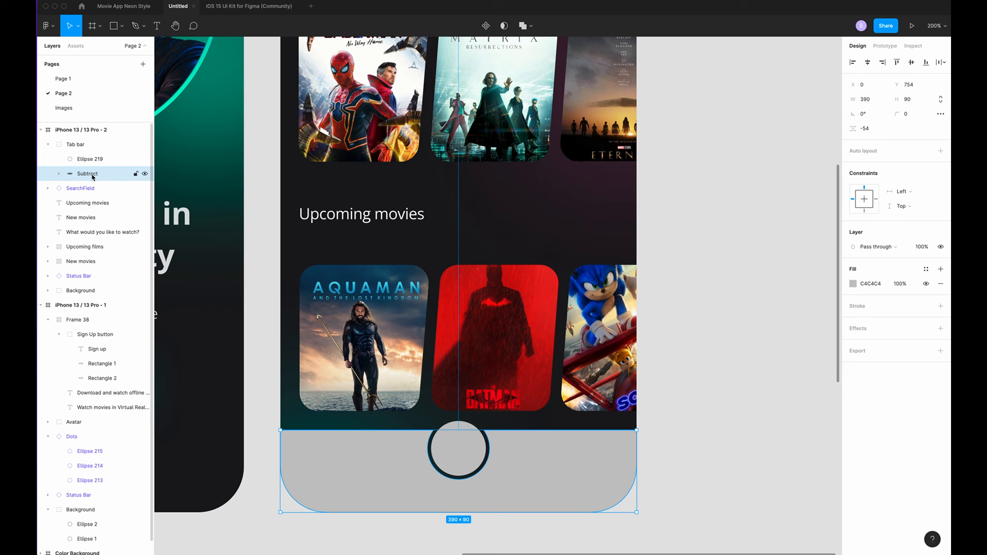
click(853, 284)
click(736, 302)
drag(728, 287, 724, 272)
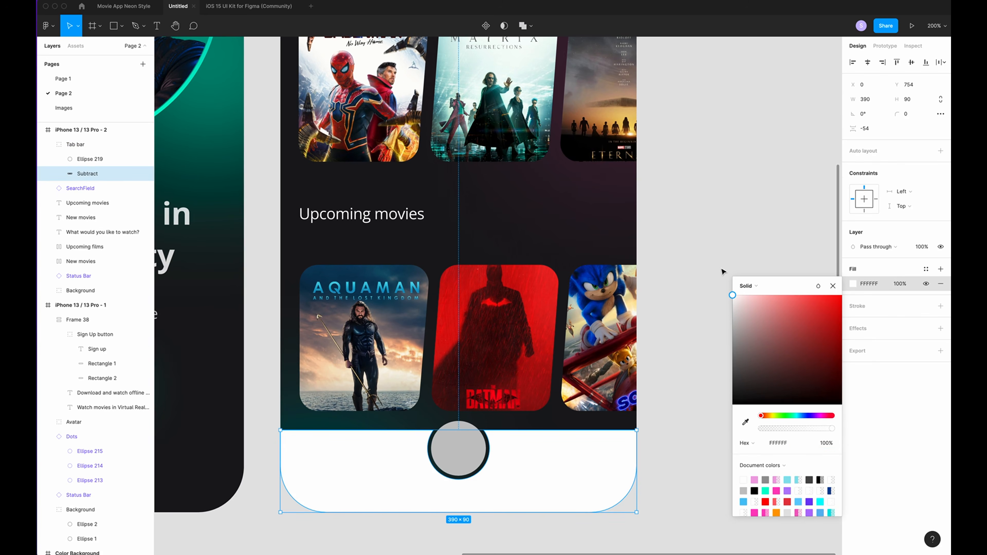
click(908, 286)
text(1)
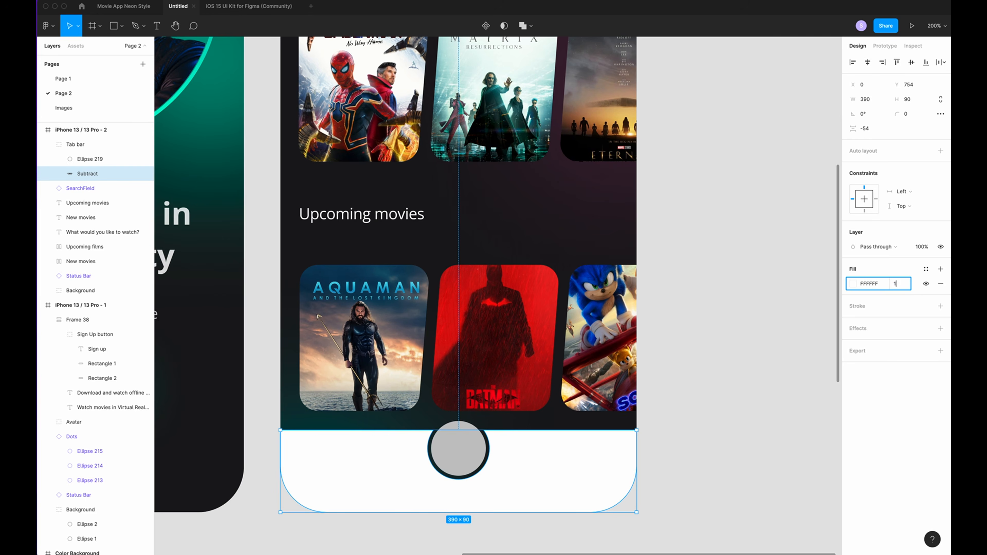
text(5)
key(Return)
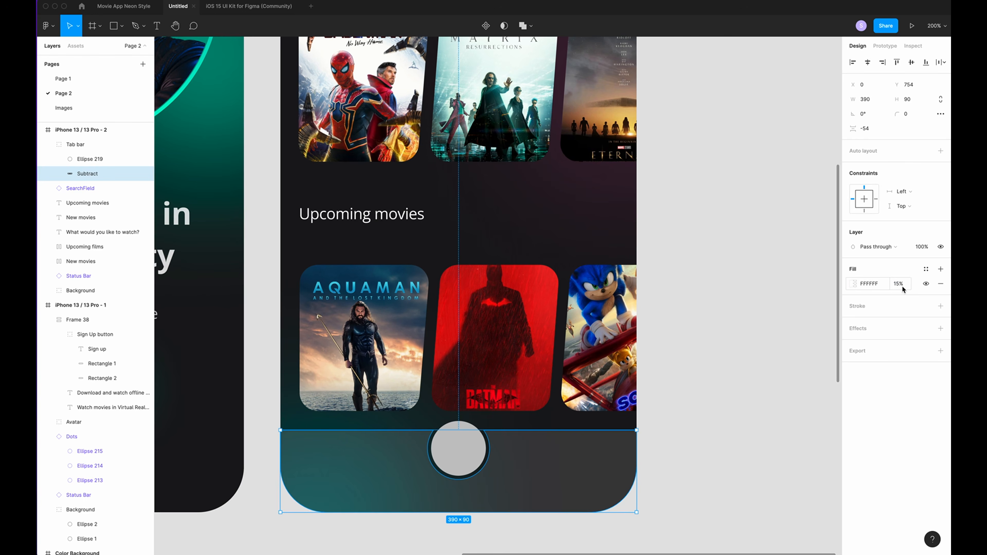
- Set the blend mode of the bar shape's white fill to Overlay
click(853, 284)
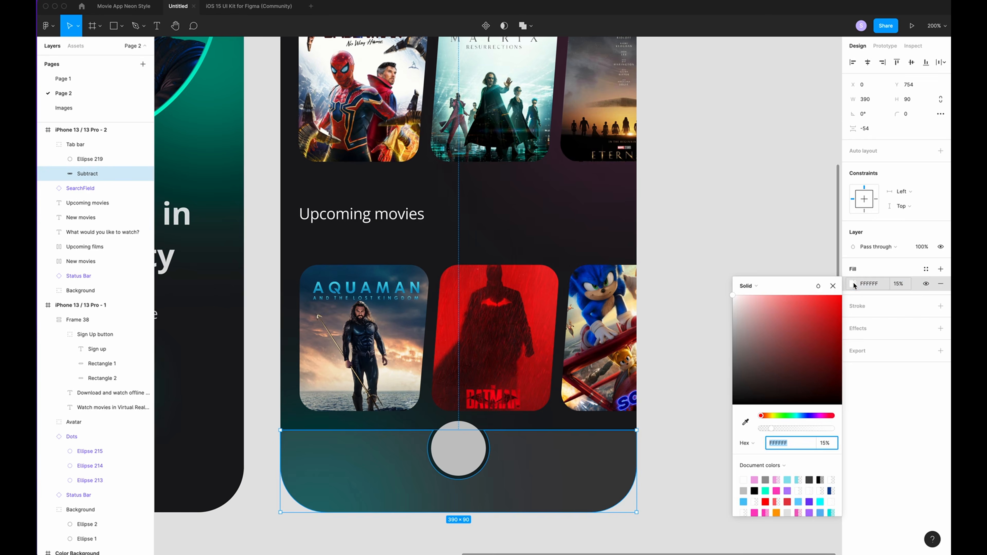
click(818, 285)
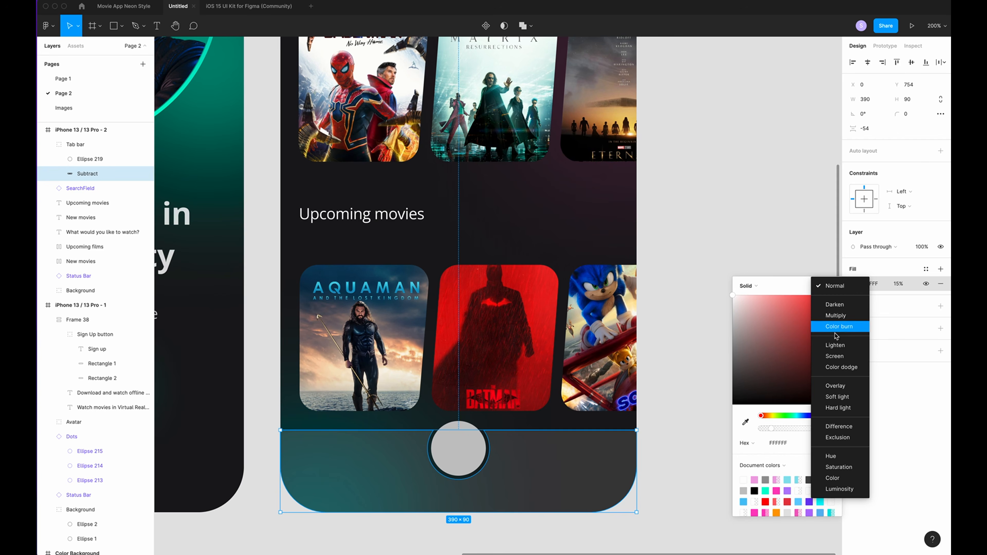
click(836, 388)
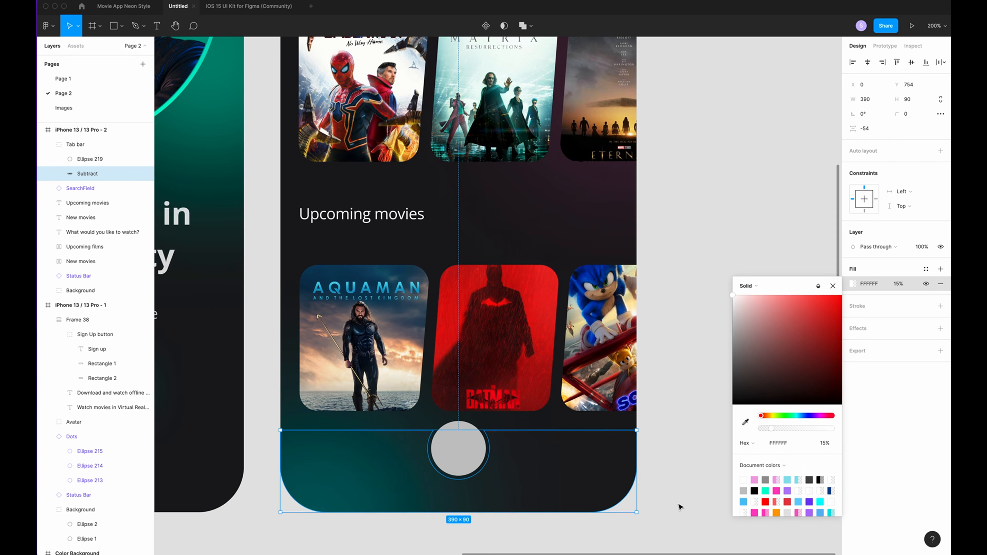
- Add a 1 px inside stroke to the bar shape and make it a linear gradient
scroll(679, 507, down, 5)
click(941, 306)
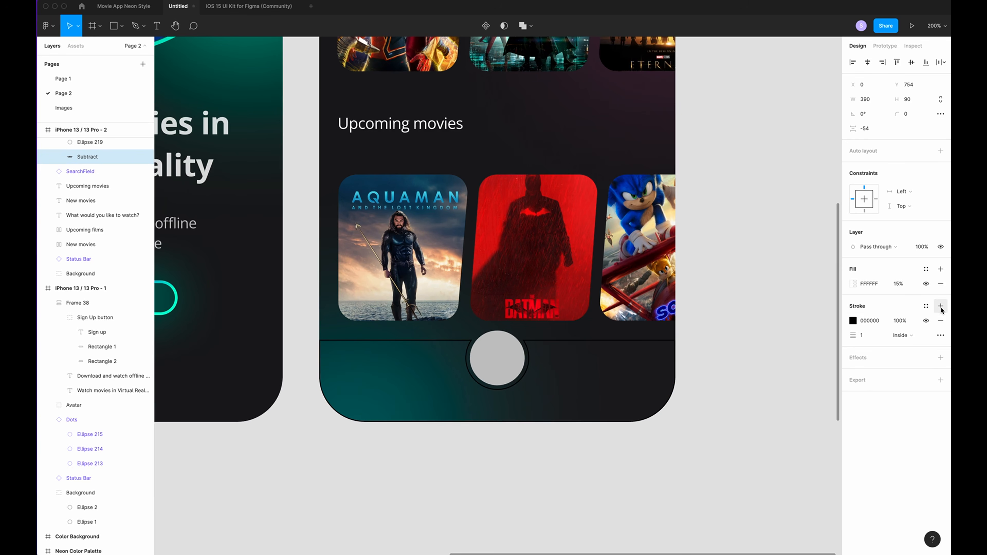
click(853, 321)
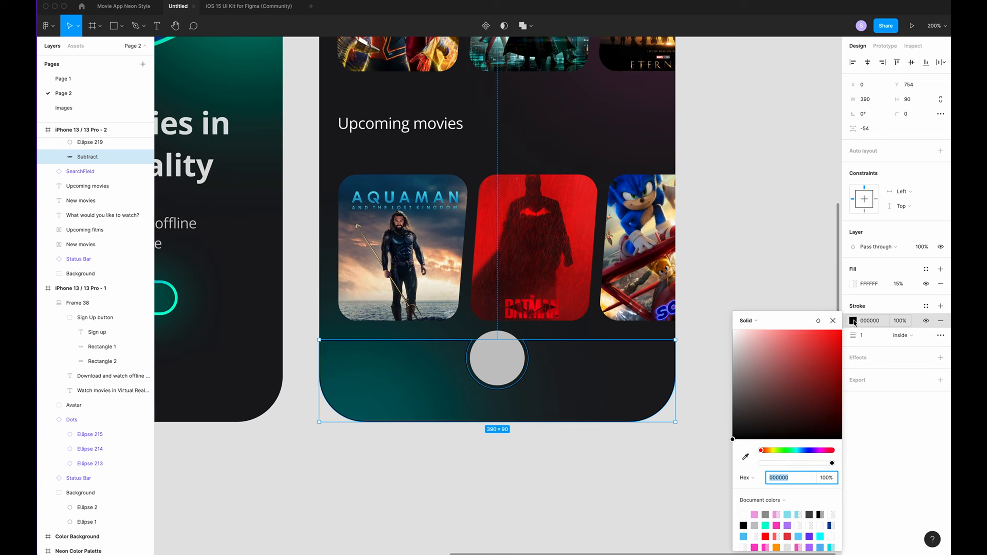
click(777, 326)
click(760, 333)
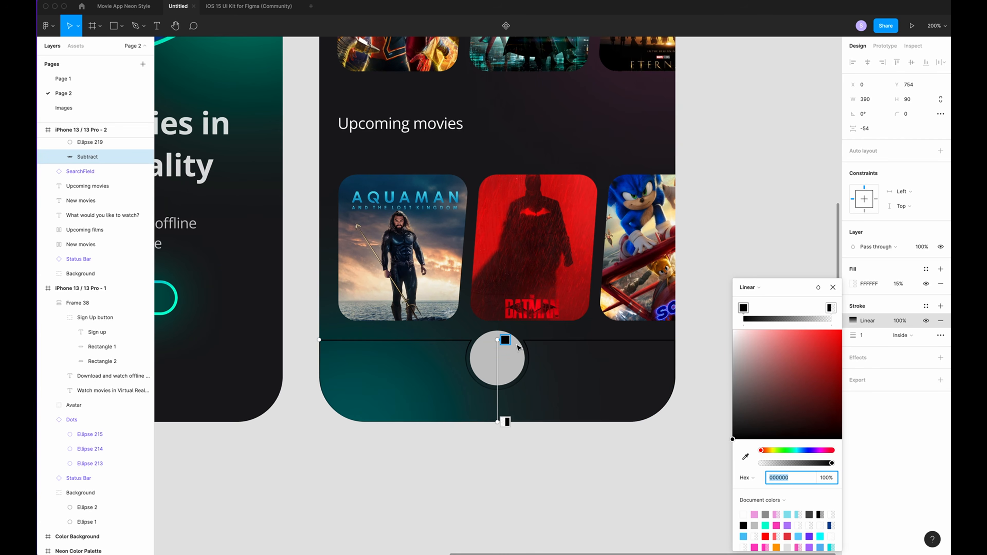
- Set the bar stroke's gradient stops to white FFFFFF, the first at 15% opacity and the end stop at 0%
click(505, 340)
drag(732, 439, 677, 277)
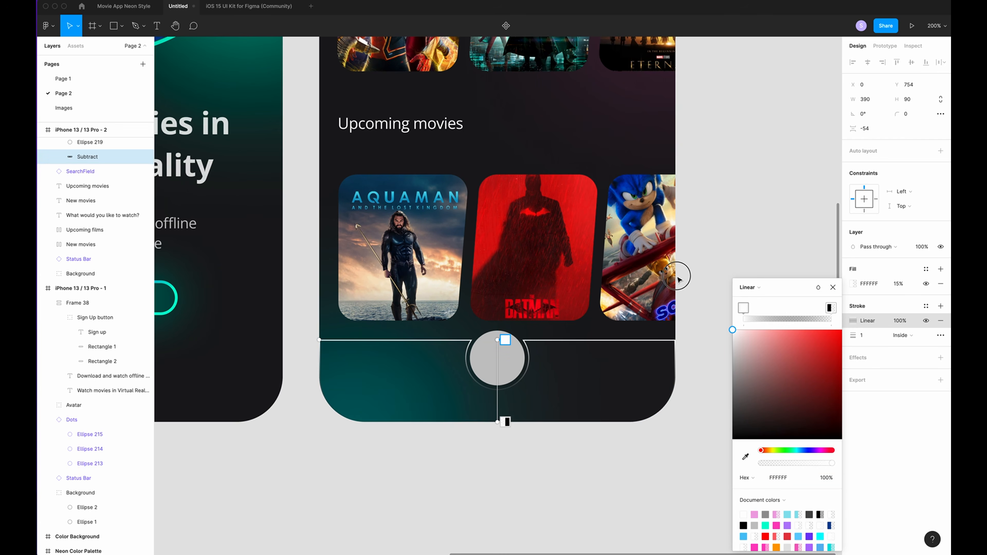
click(827, 478)
text(15)
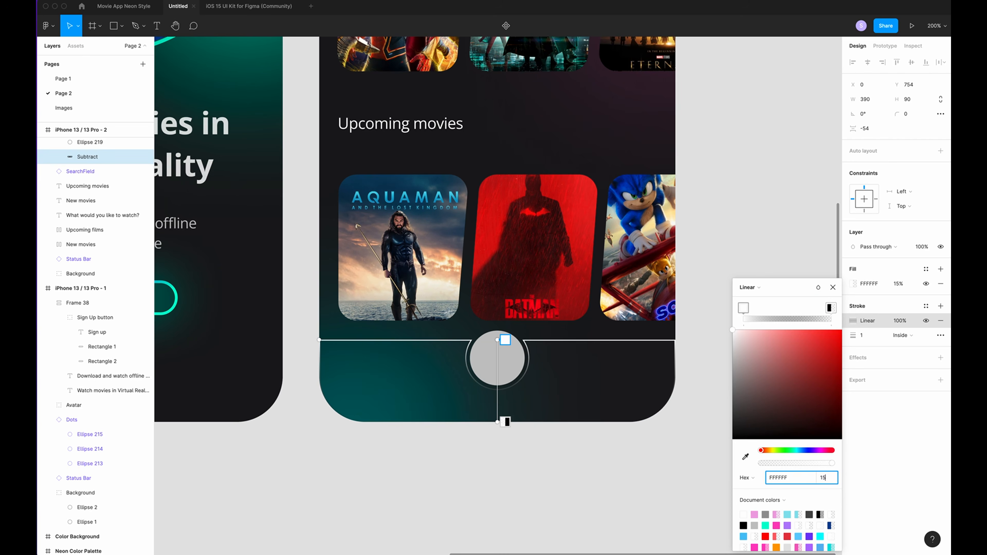
click(830, 307)
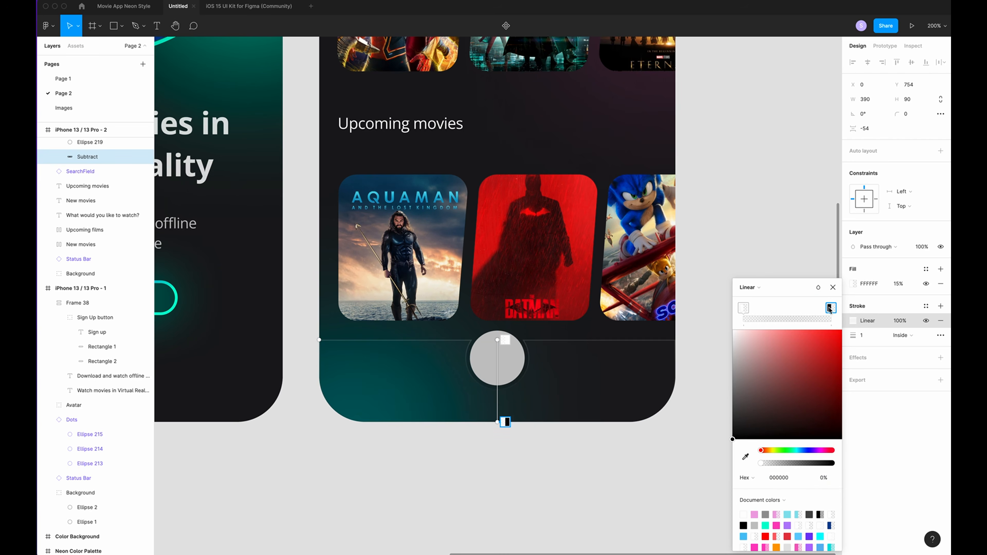
drag(733, 439, 699, 272)
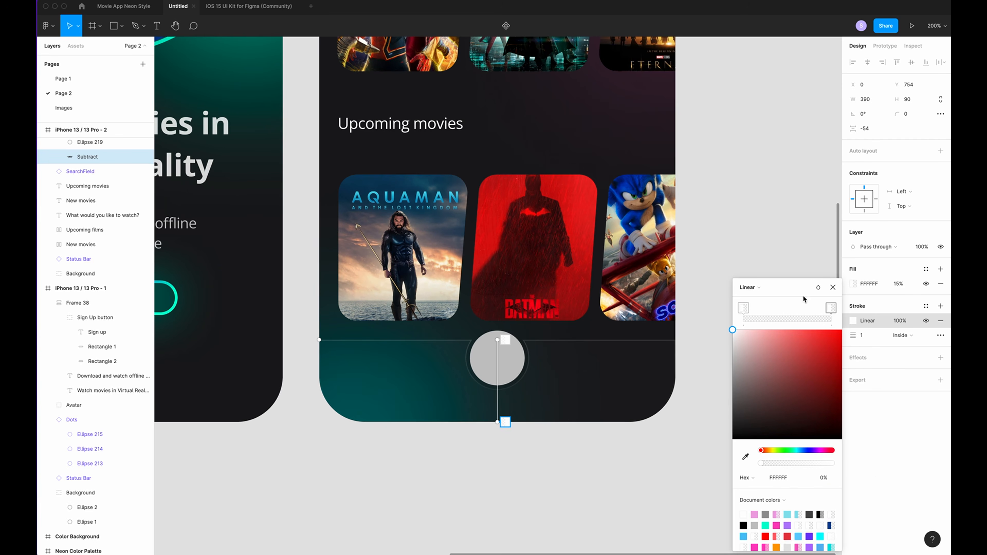
- Change the blend mode of the bar shape's gradient stroke to Overlay
click(818, 288)
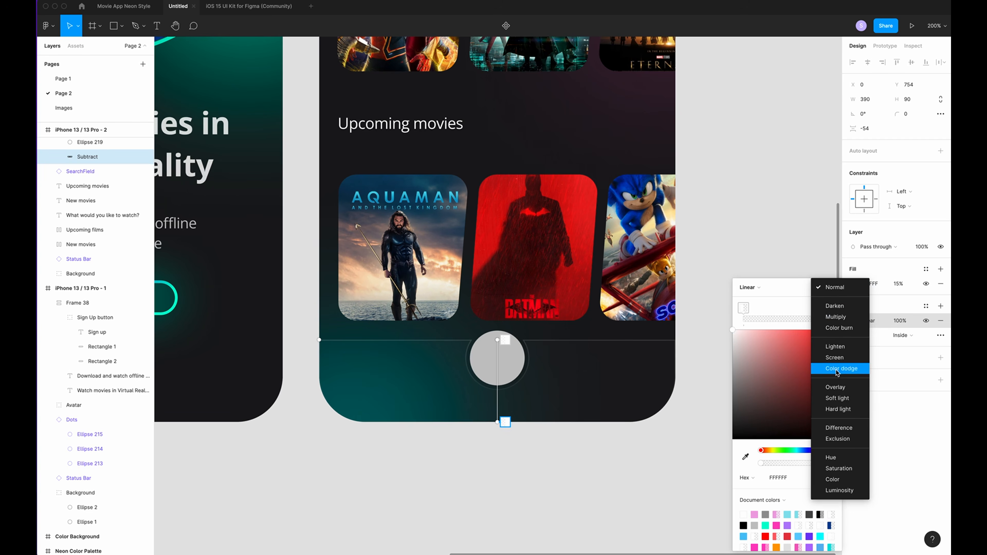
click(835, 387)
click(885, 396)
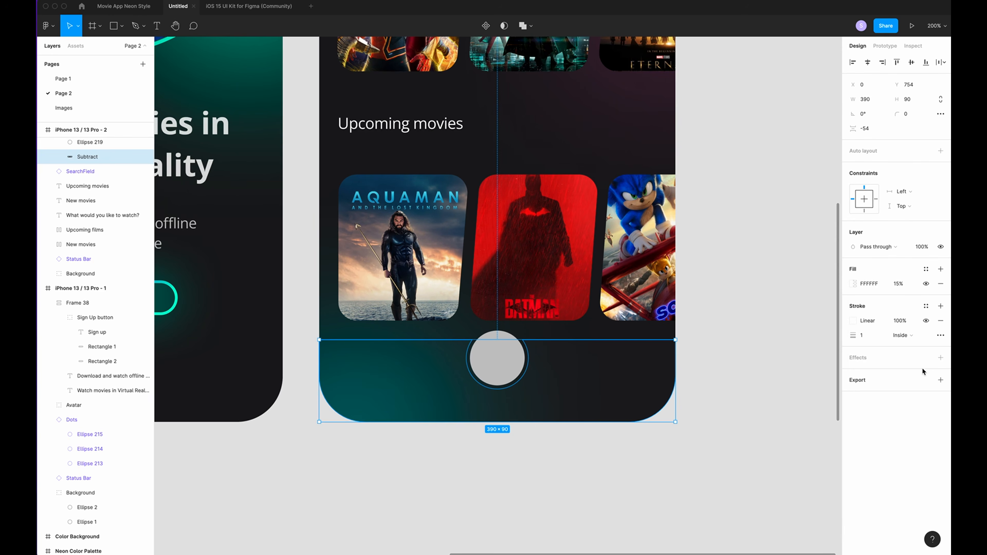
- Add a background blur effect of 40 to the tab bar shape
click(941, 357)
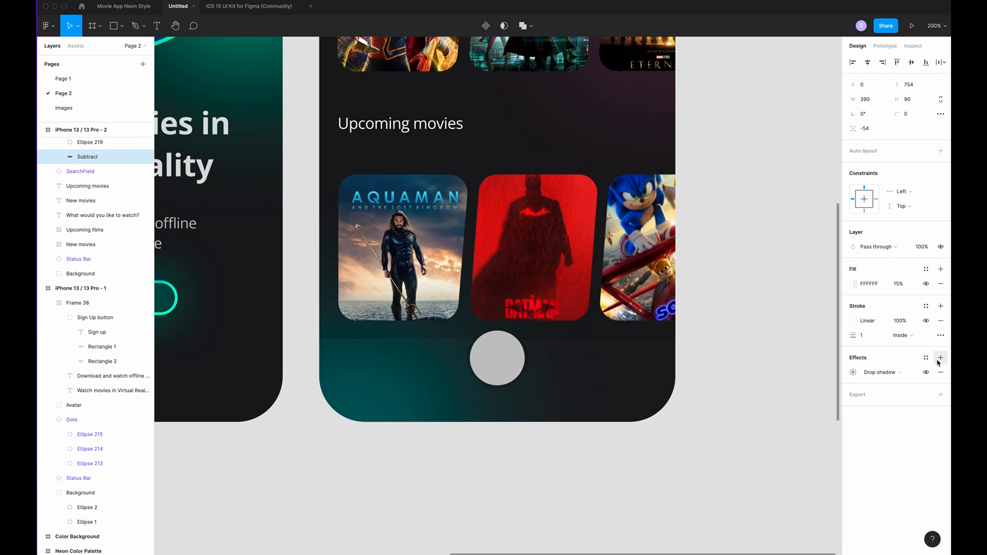
click(889, 376)
click(890, 395)
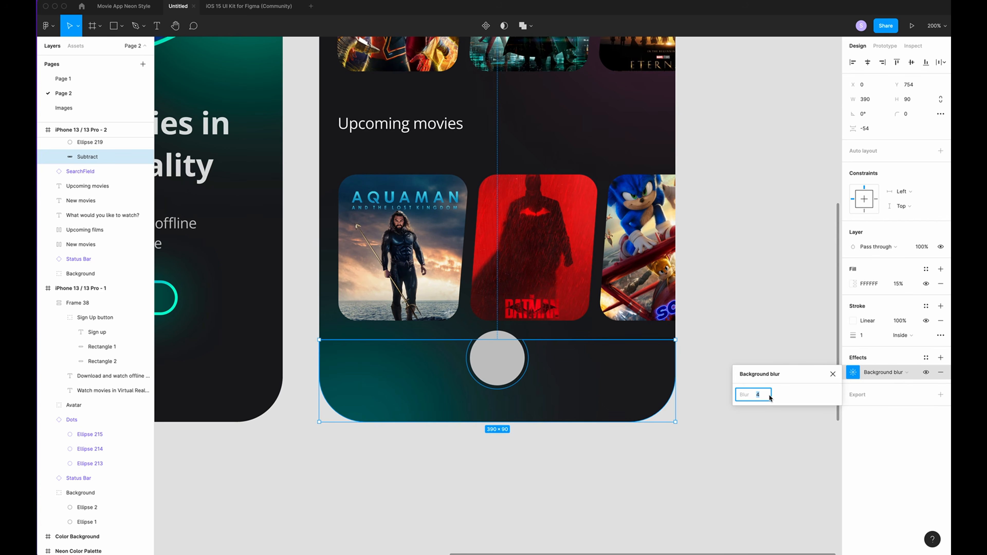
key(Return)
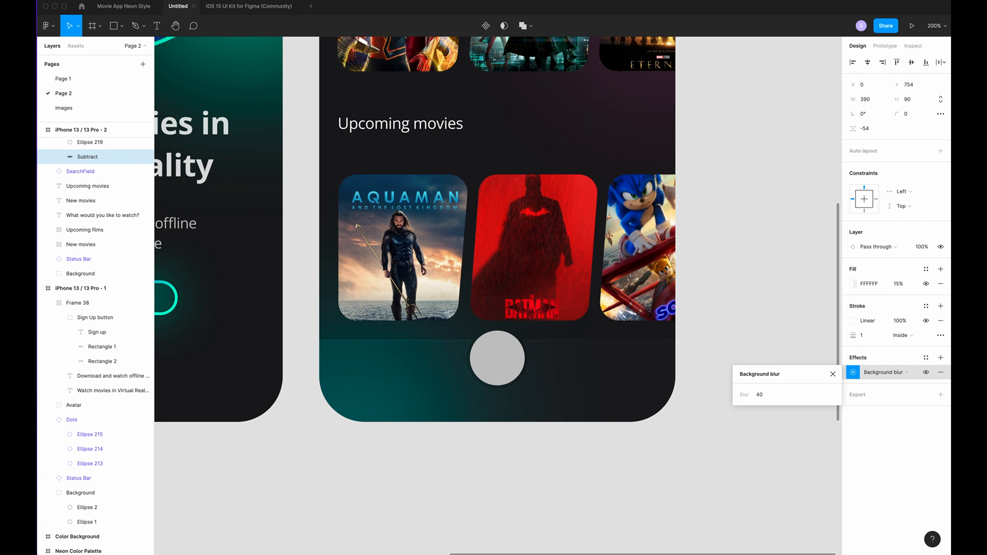
- Add an inner shadow to the tab bar shape with a Y offset of 1 and a blur of 1
click(941, 357)
click(879, 370)
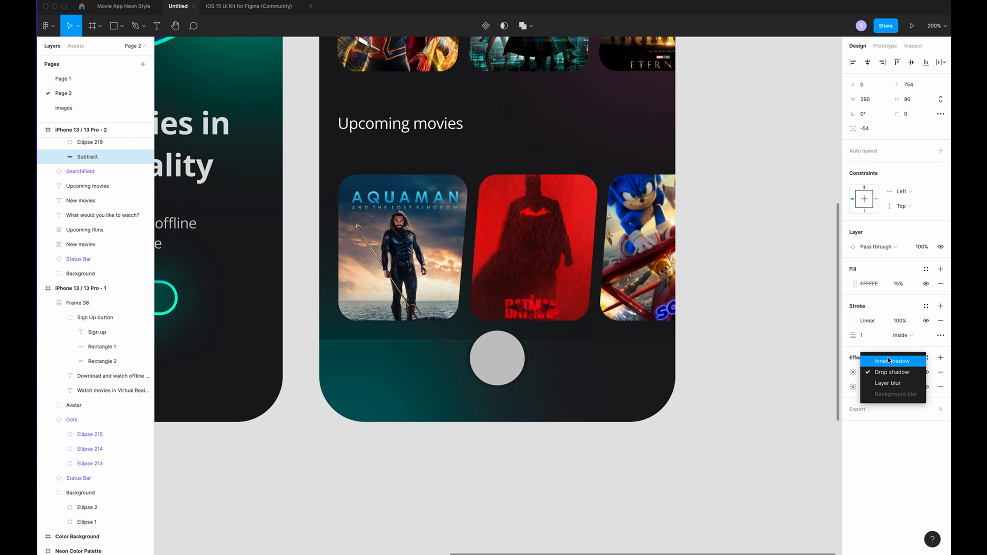
click(887, 360)
click(853, 372)
click(754, 410)
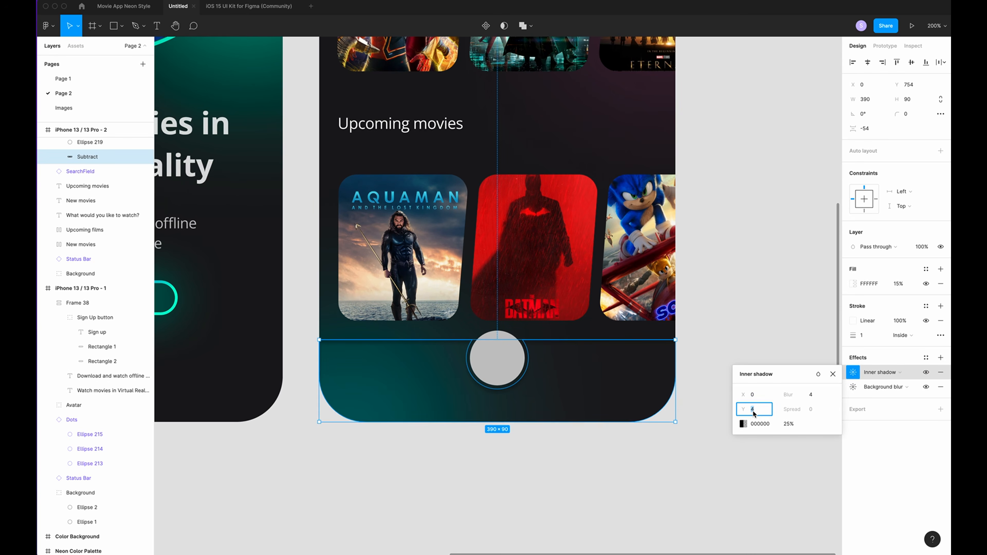
text(1)
click(807, 398)
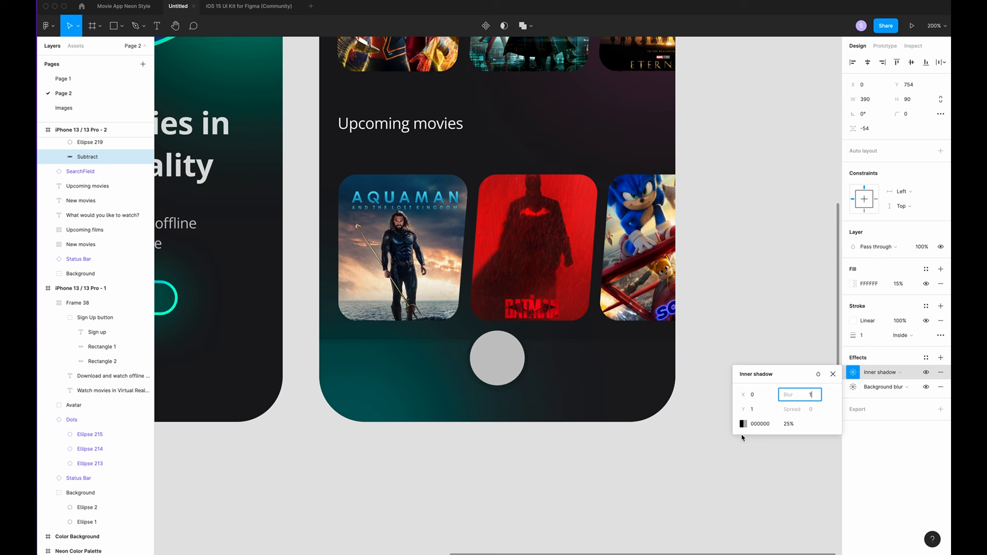
- Set the inner shadow's color to white FFFFFF at 50% opacity with Overlay blend mode
click(743, 423)
click(636, 457)
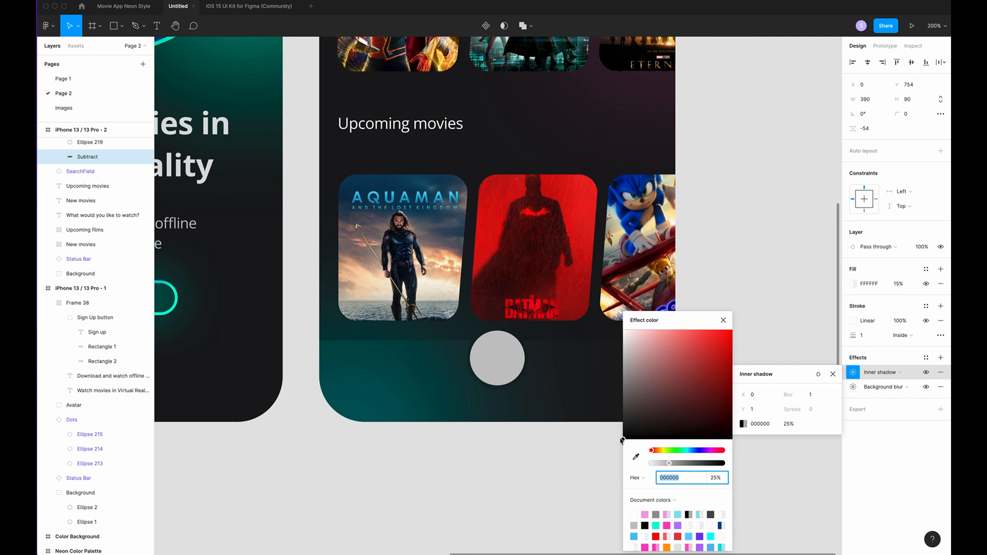
click(602, 311)
click(789, 423)
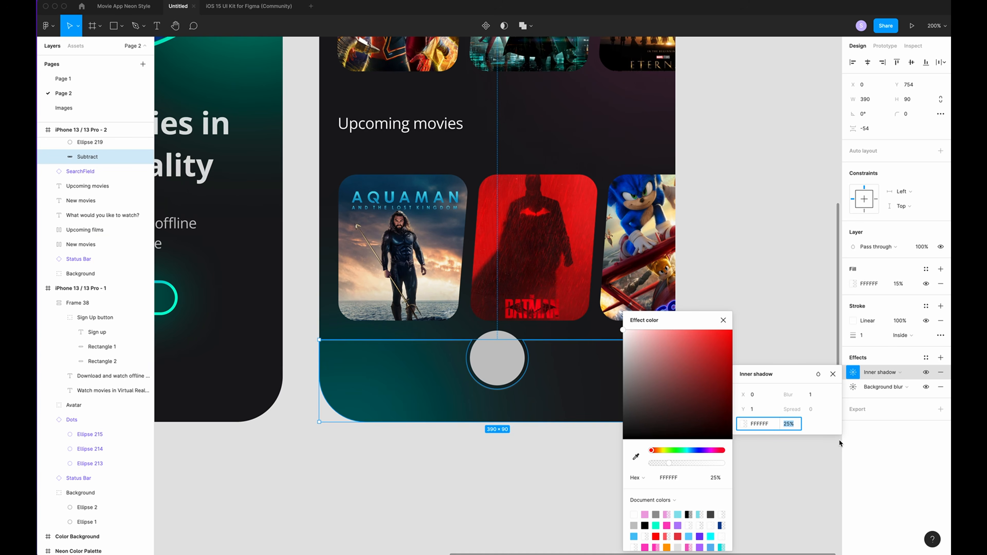
text(50)
key(Return)
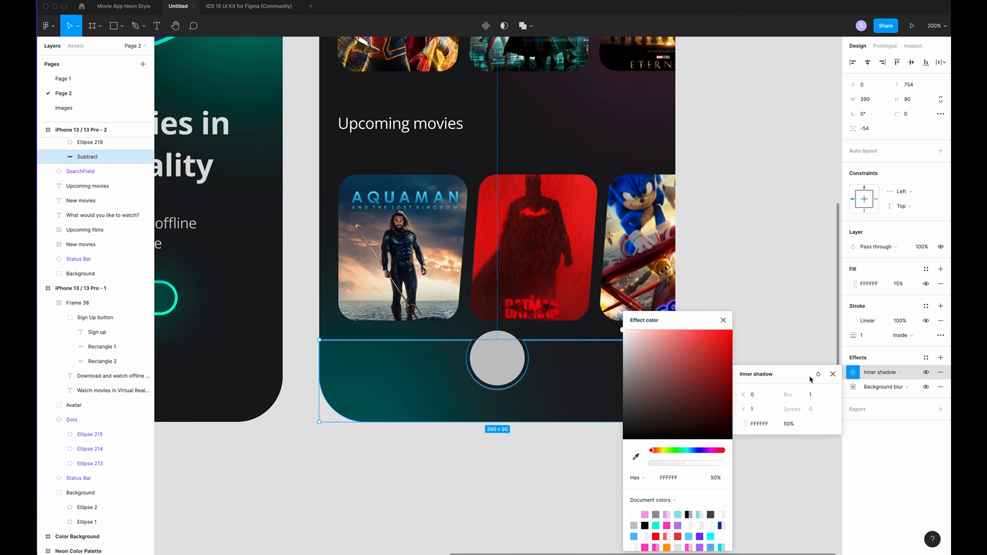
click(819, 374)
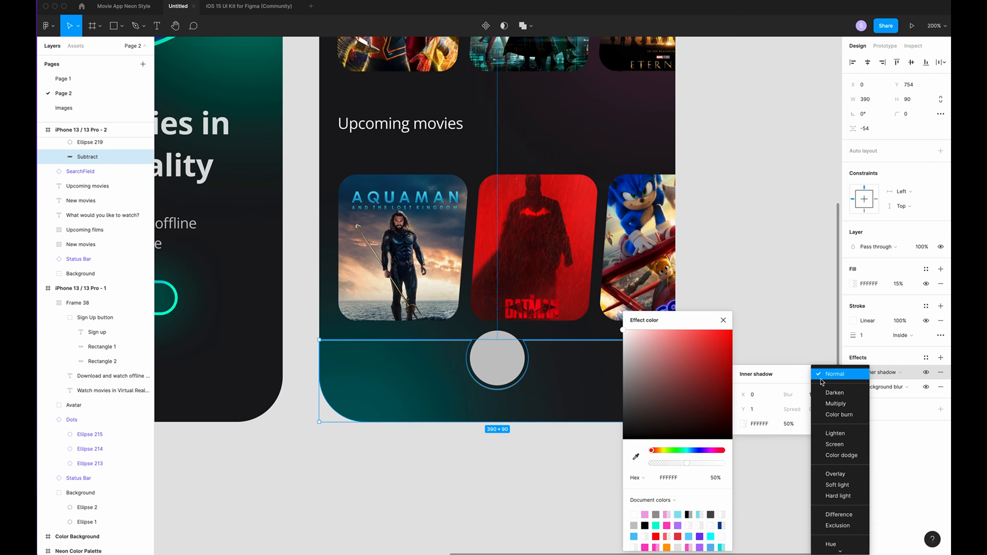
click(844, 476)
click(814, 282)
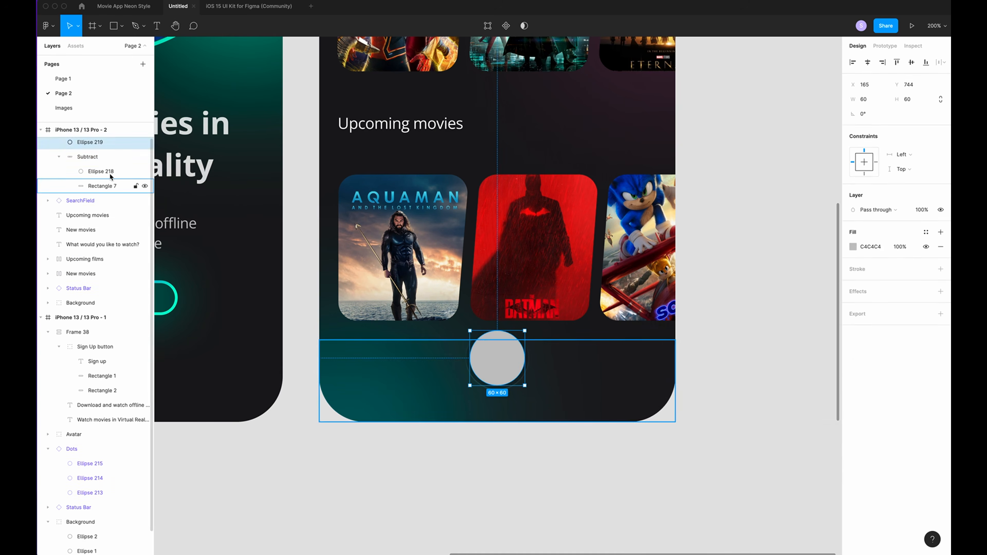
- Copy the properties of the Subtract shape and paste them onto the circular button, Ellipse 219
click(92, 158)
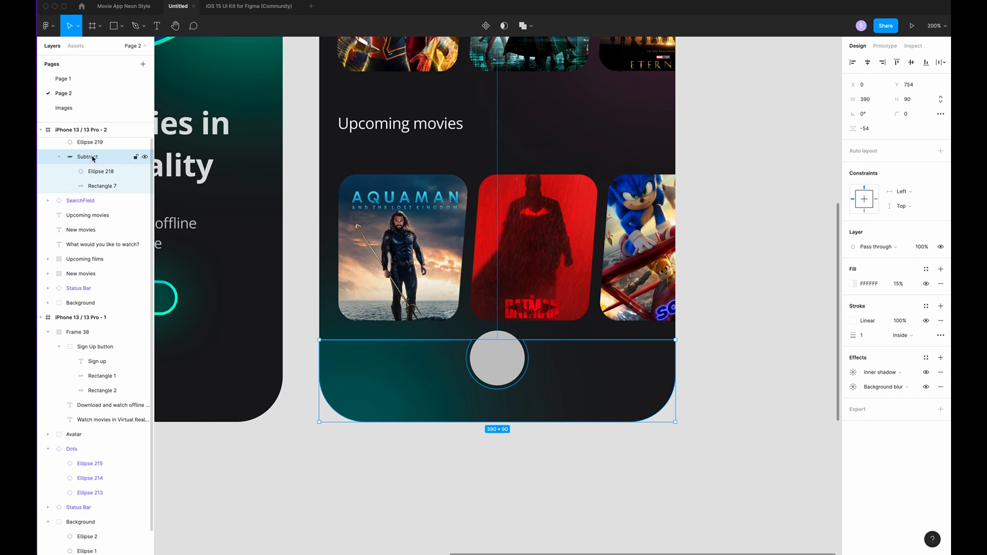
right_click(99, 157)
mouse_move(153, 191)
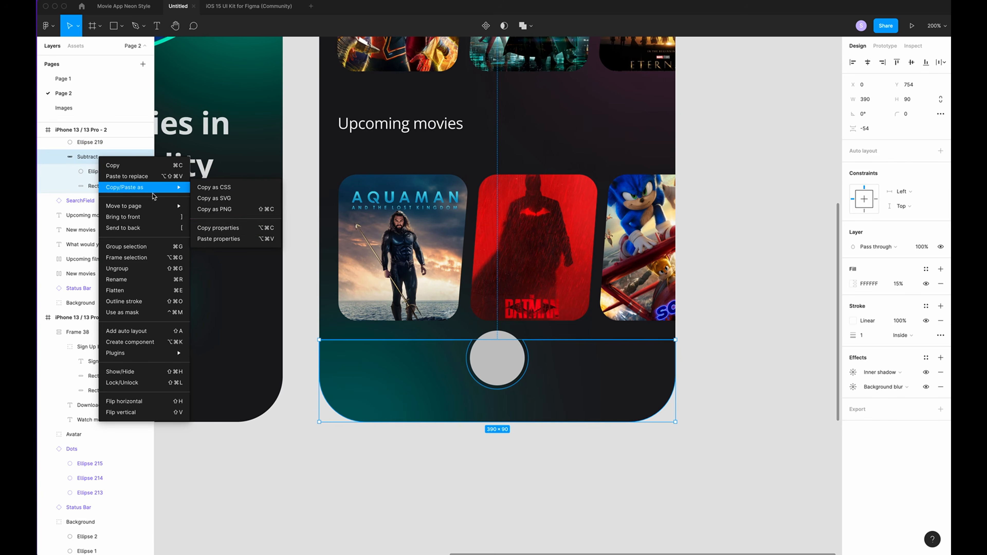
click(232, 228)
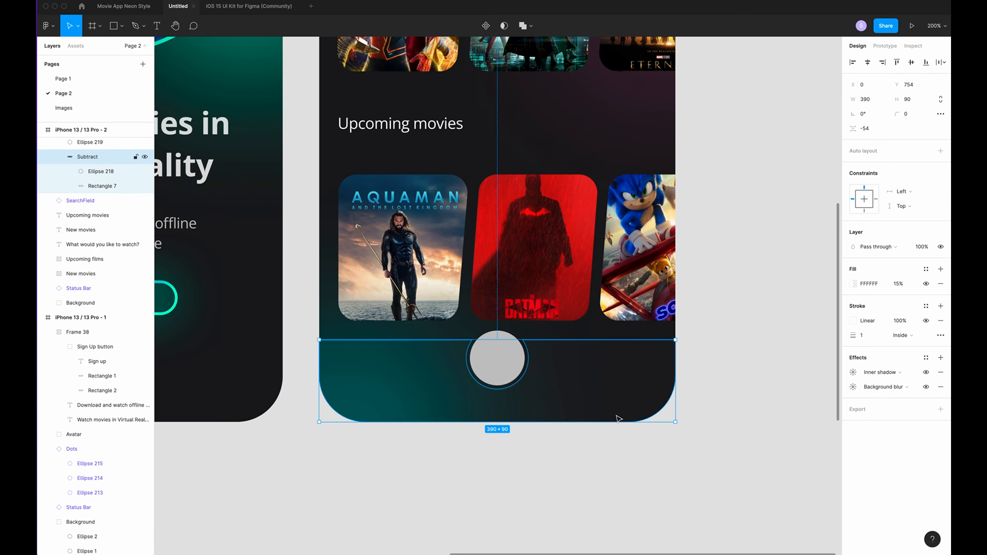
click(110, 144)
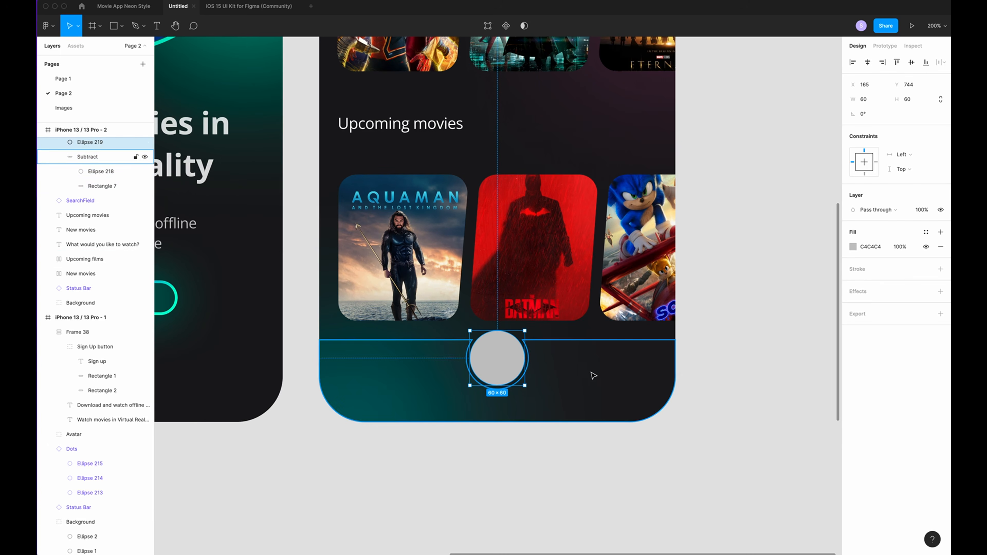
right_click(503, 362)
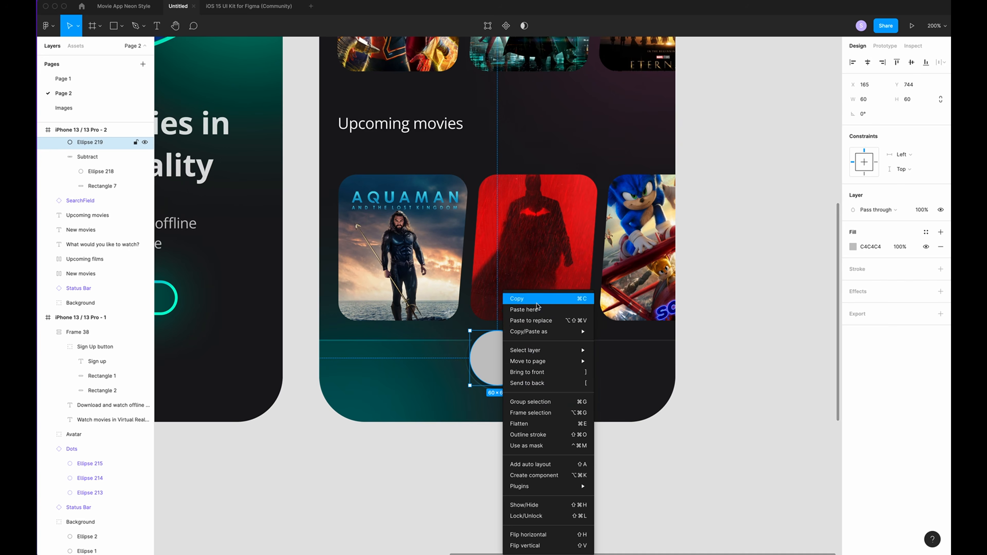
mouse_move(533, 330)
click(637, 379)
click(734, 482)
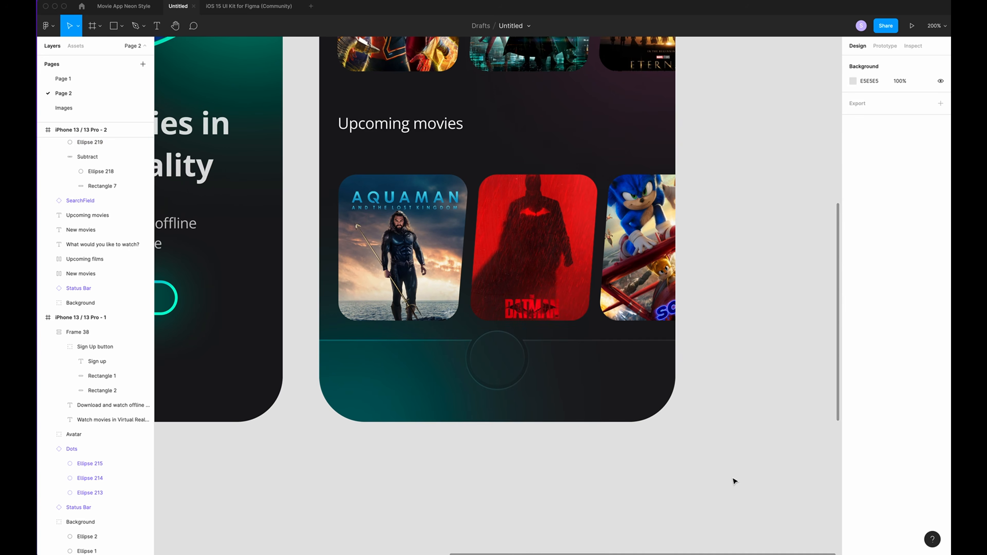
- Switch to SF Symbols and look up the "house" and "play tv" symbols
scroll(734, 481, up, 2)
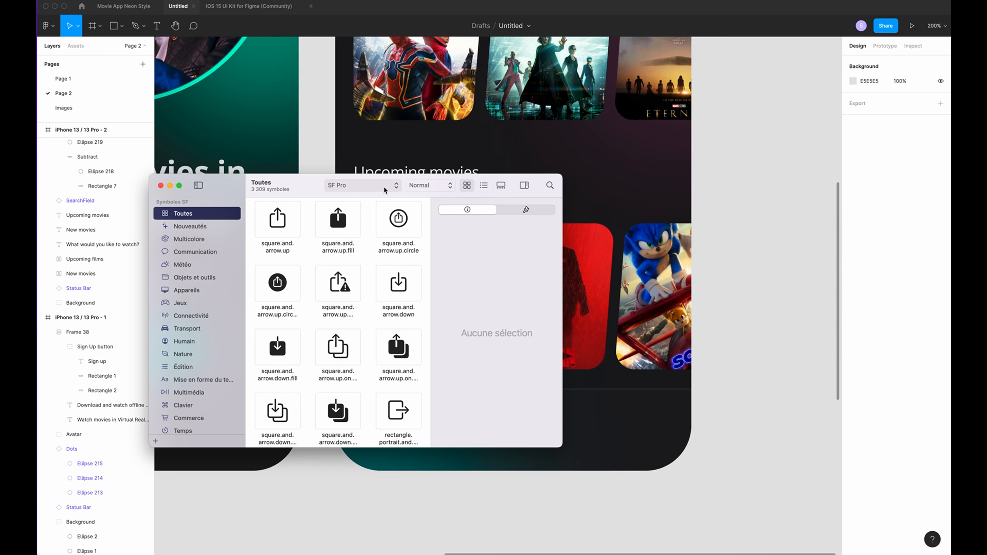
click(550, 185)
text(house)
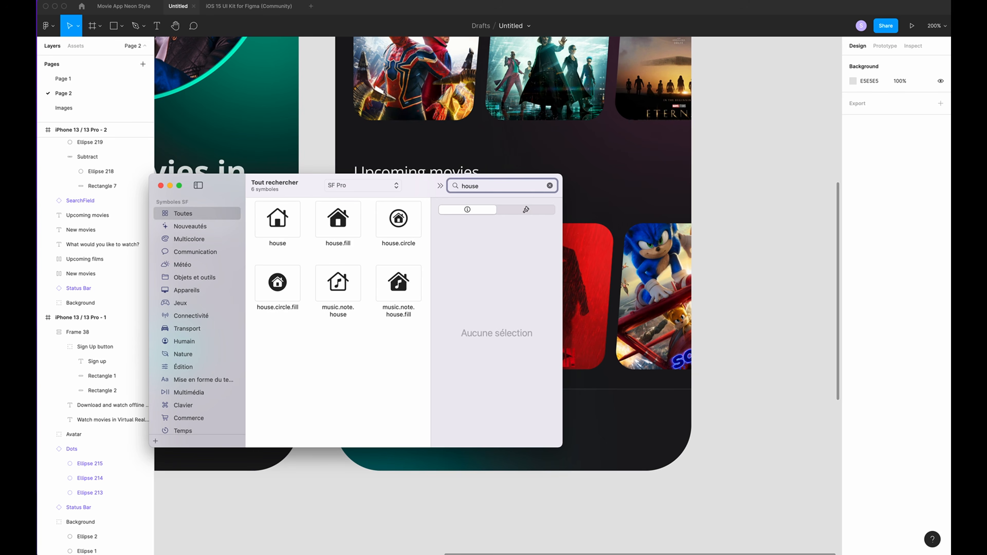
click(298, 237)
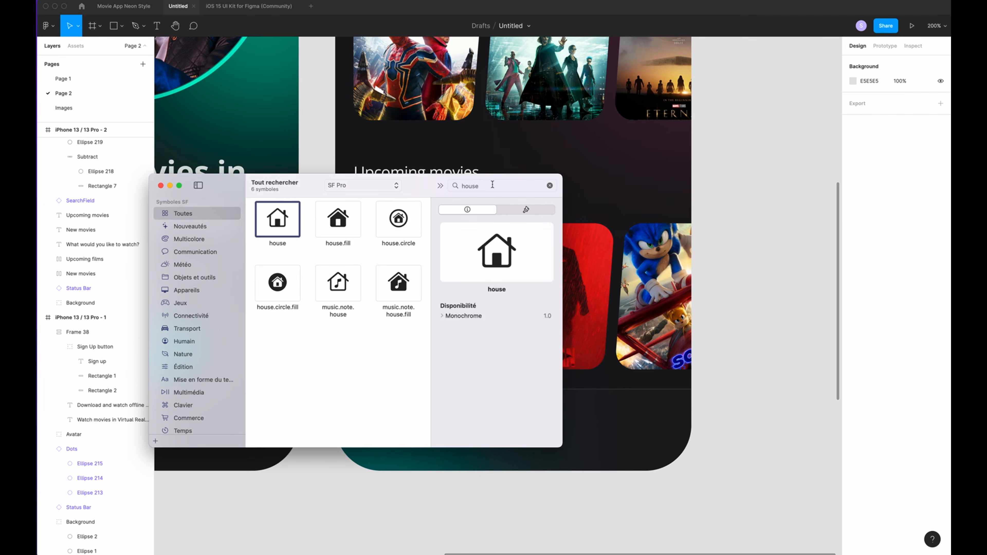
double_click(471, 186)
text(play)
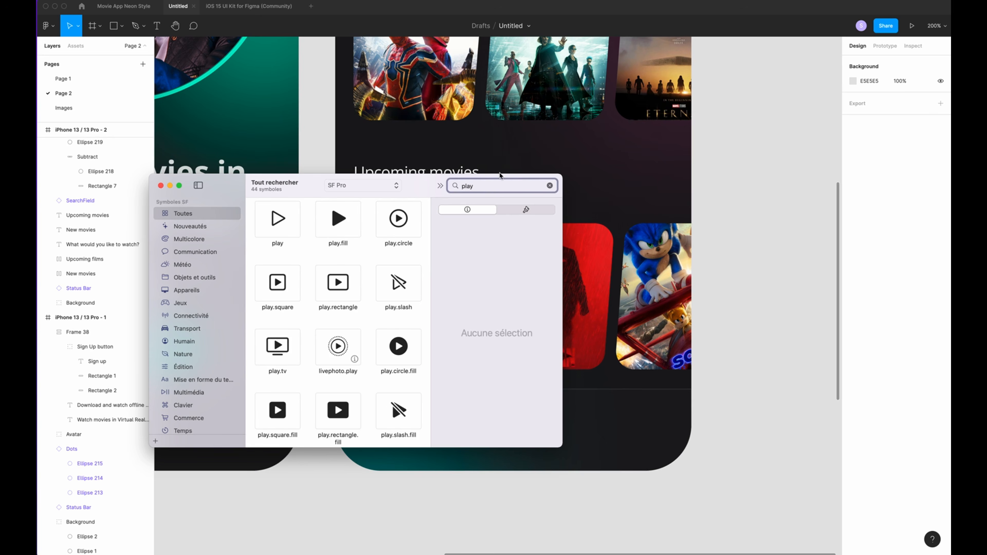
text( tv)
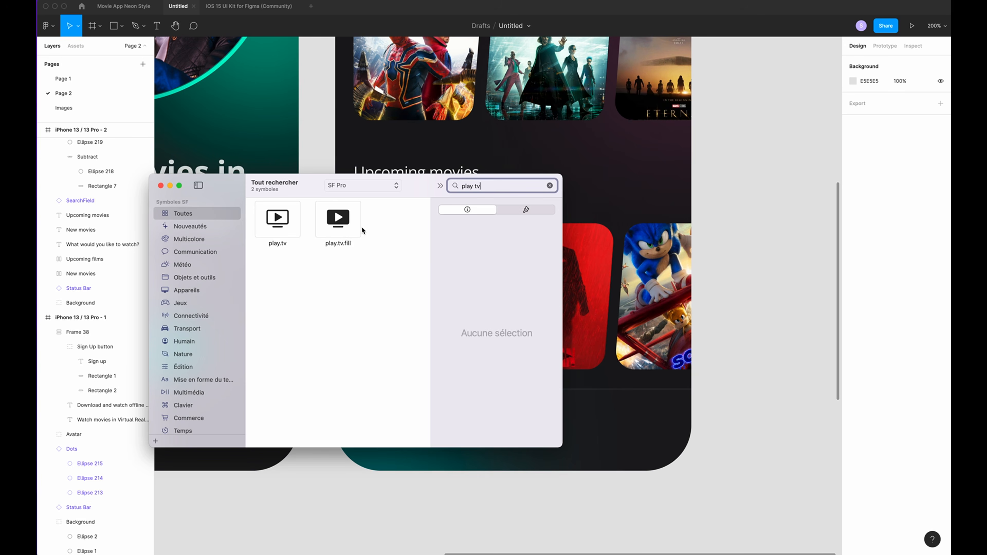
- Look up the "plus", rectangle stack and "arrow down" symbols, and close the symbol library
key(super+a)
text(plus)
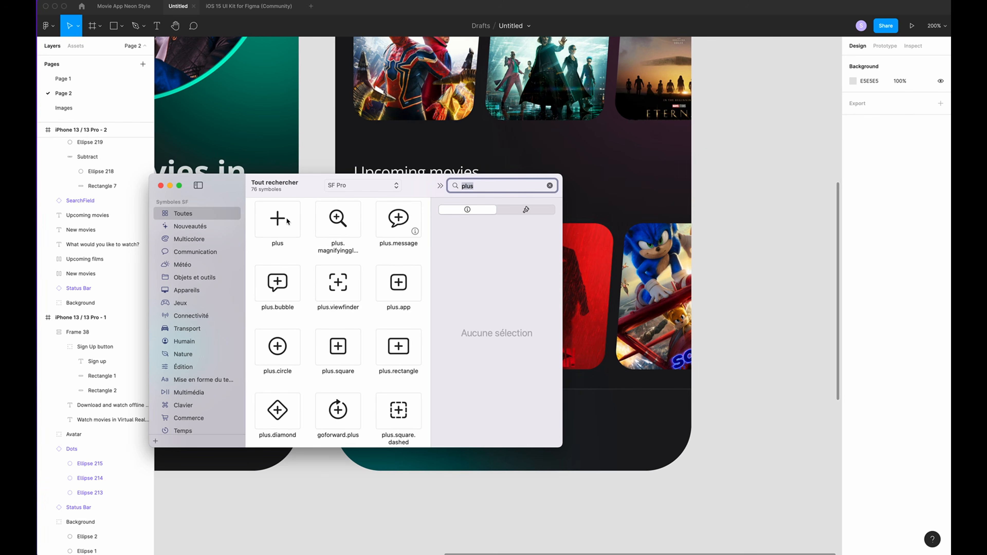
text(rectangle sta)
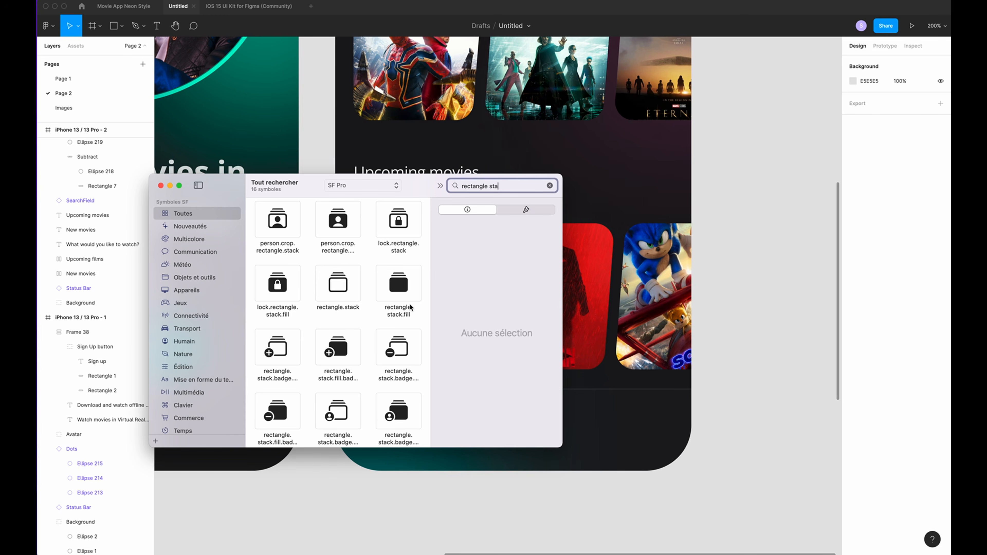
triple_click(506, 187)
text(arrow down)
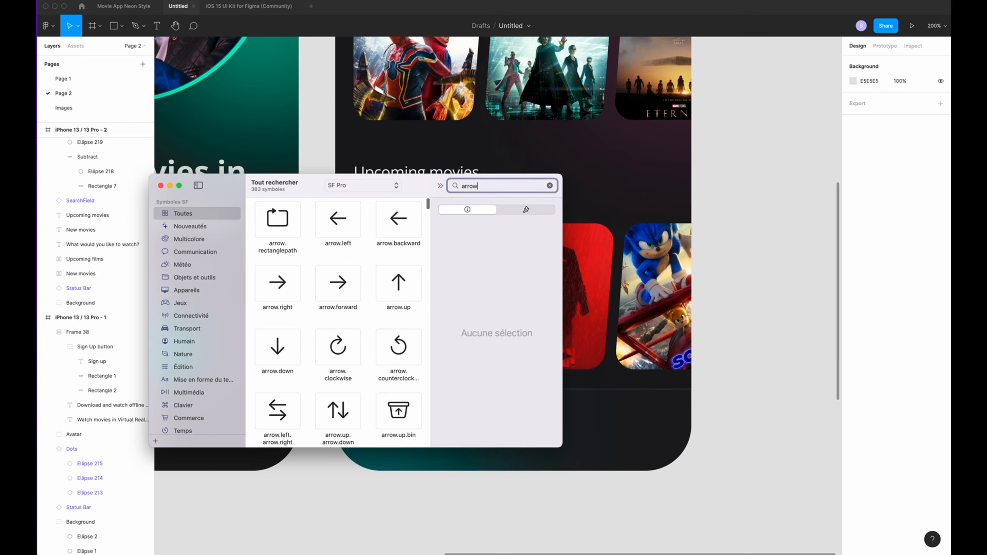
scroll(355, 316, down, 3)
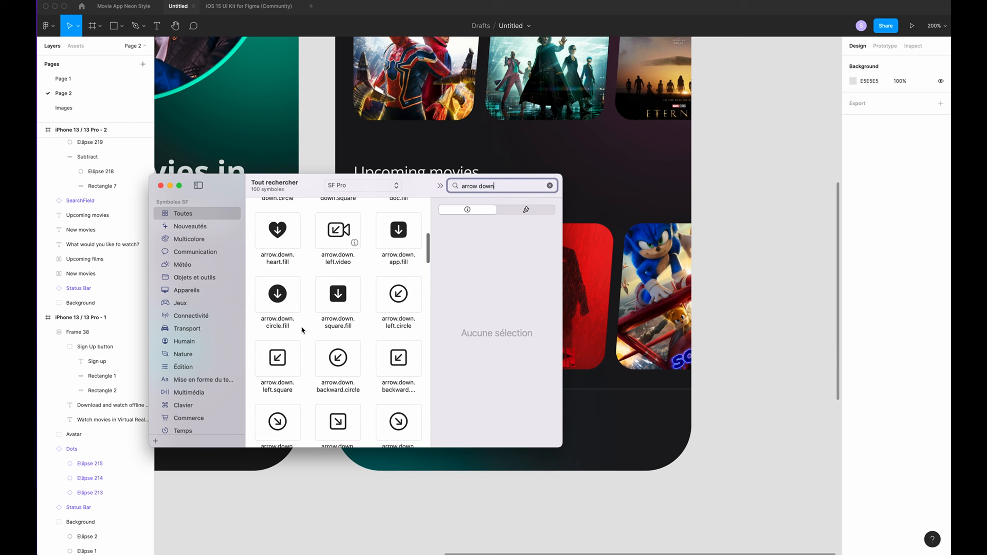
click(160, 187)
- Duplicate the plus symbol and place the copy directly above the original, outside the icon row
scroll(699, 502, down, 3)
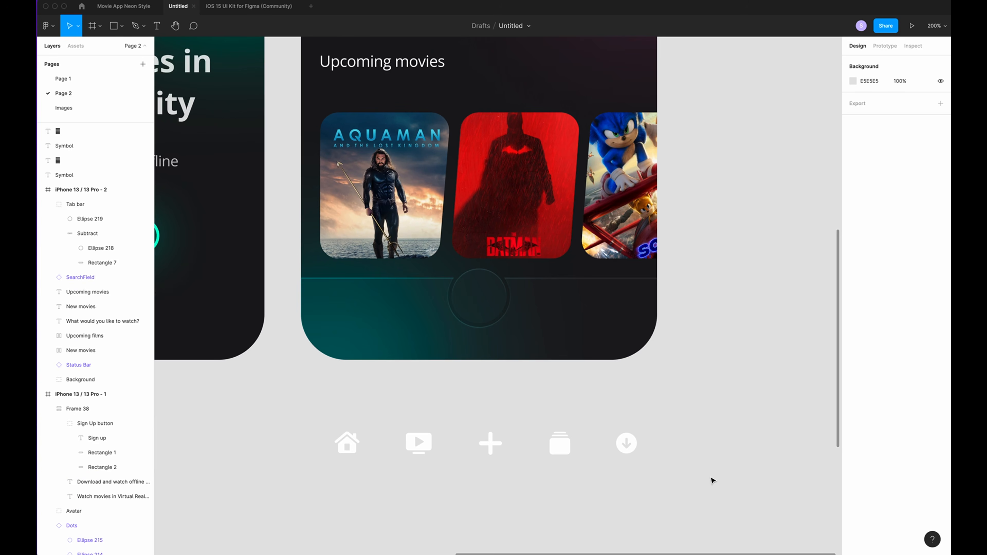
click(495, 443)
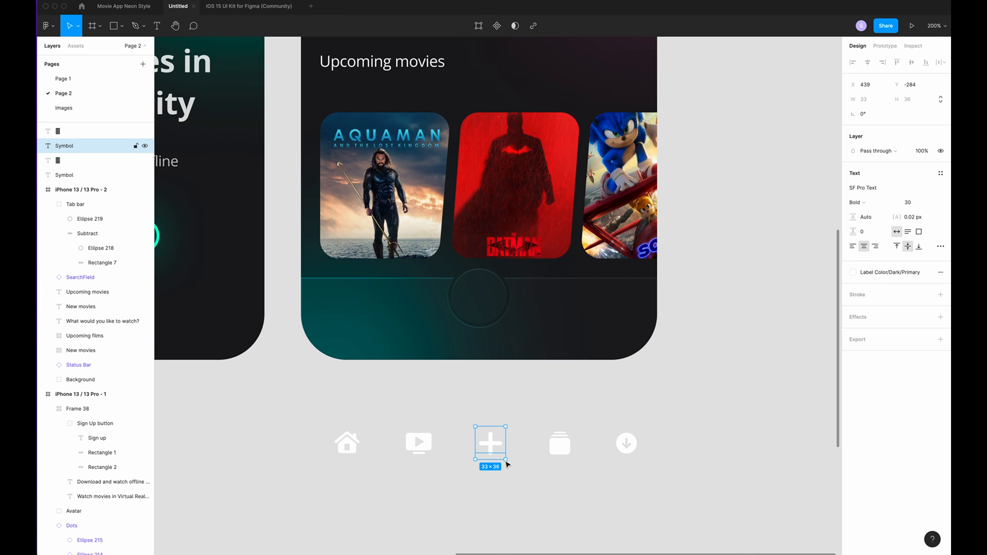
key(super+v)
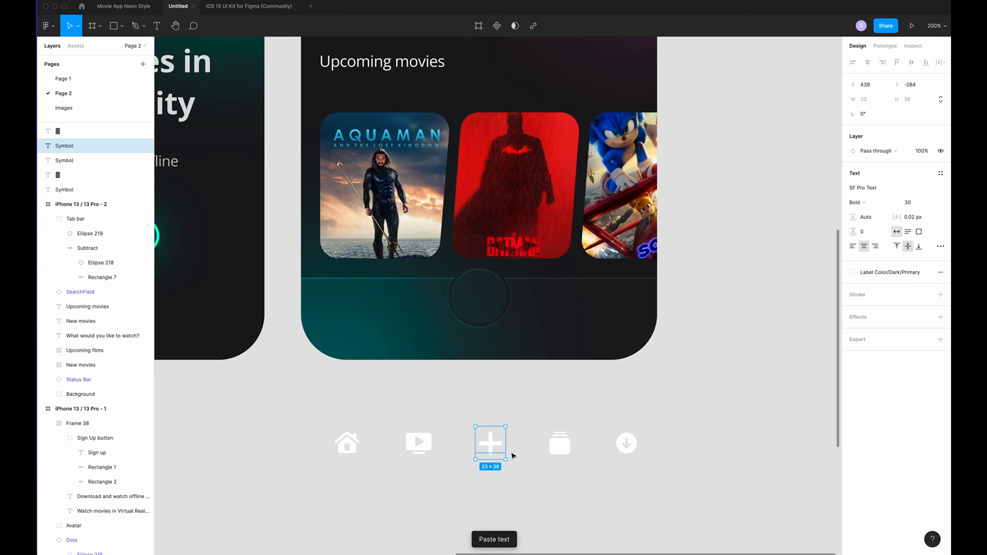
drag(497, 445, 495, 392)
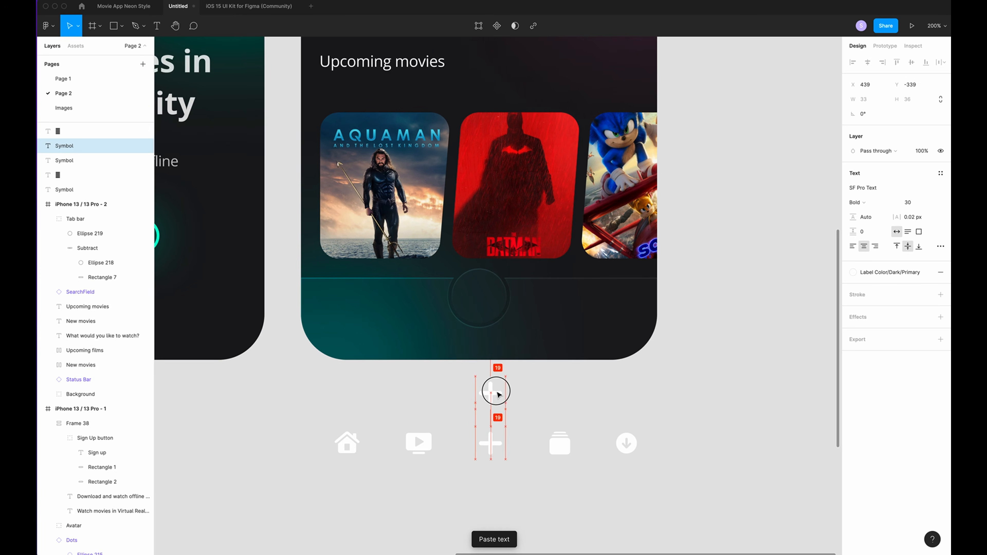
click(396, 460)
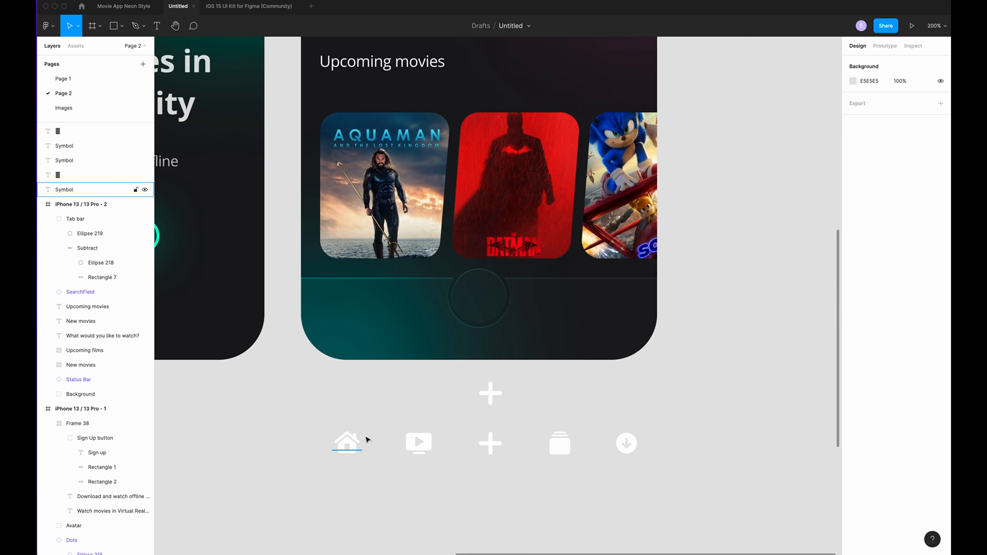
- Wrap the house, play, plus, stack and download icons each in their own auto layout frame
click(351, 446)
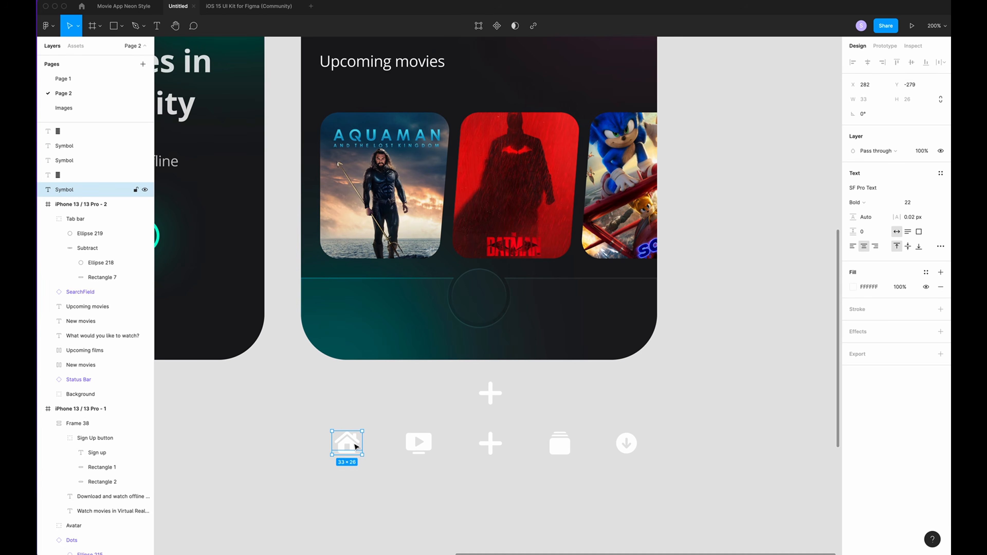
key(shift+a)
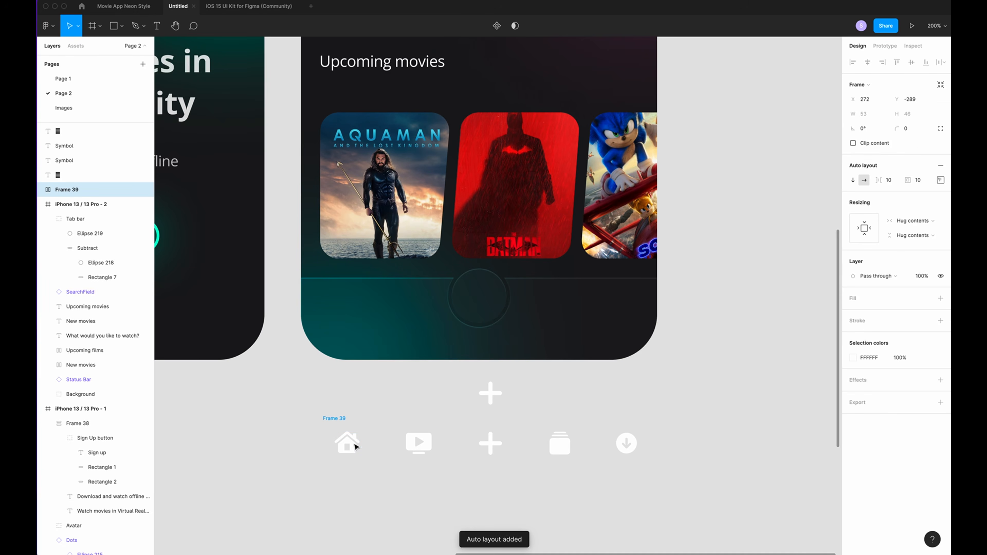
click(423, 439)
key(shift+a)
click(499, 443)
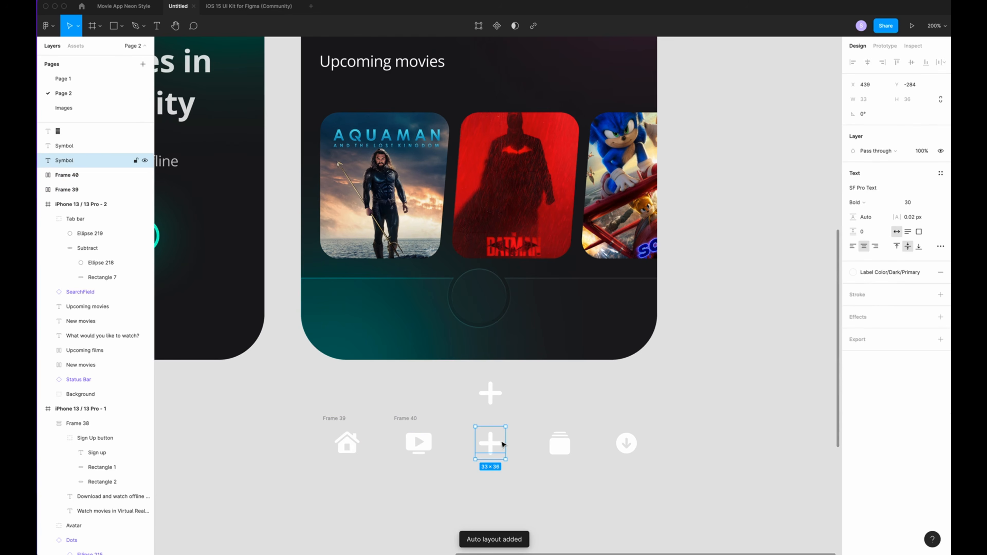
key(shift+a)
click(563, 452)
key(shift+a)
click(634, 450)
key(shift+a)
- Combine Frames 40 to 43 and the house symbol from Frame 39 into one horizontal auto layout row
click(341, 474)
click(347, 443)
shift+click(418, 442)
click(78, 131)
super+click(84, 145)
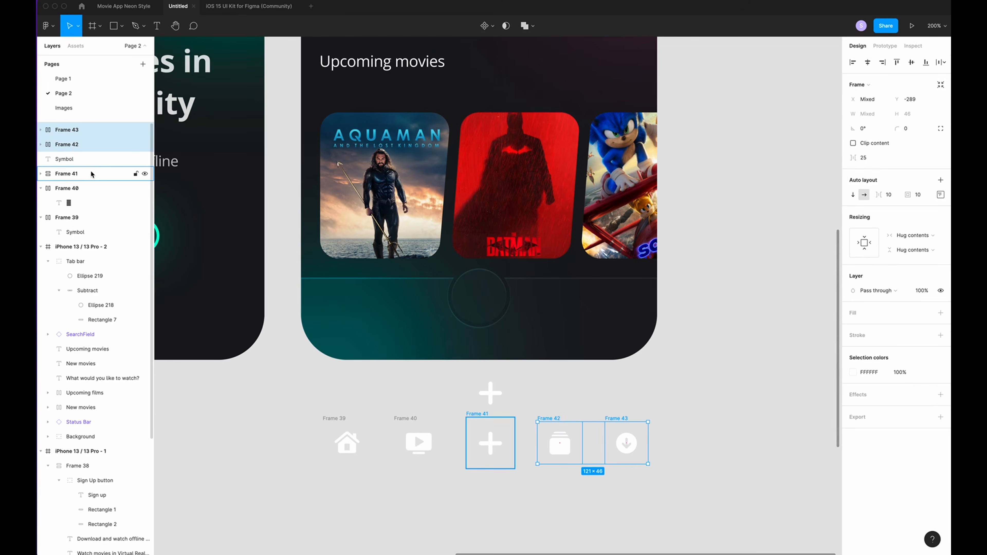
super+click(74, 175)
super+click(77, 189)
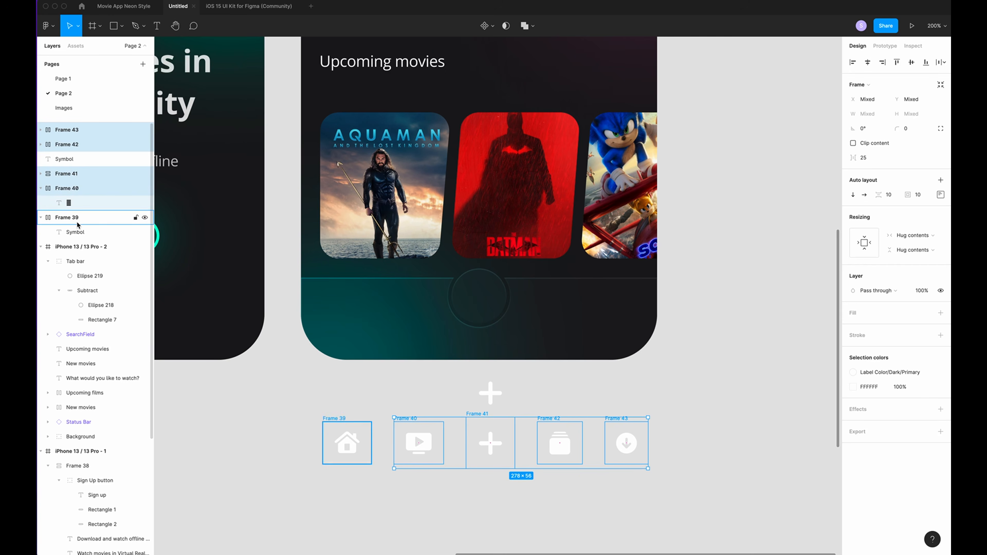
shift+click(75, 233)
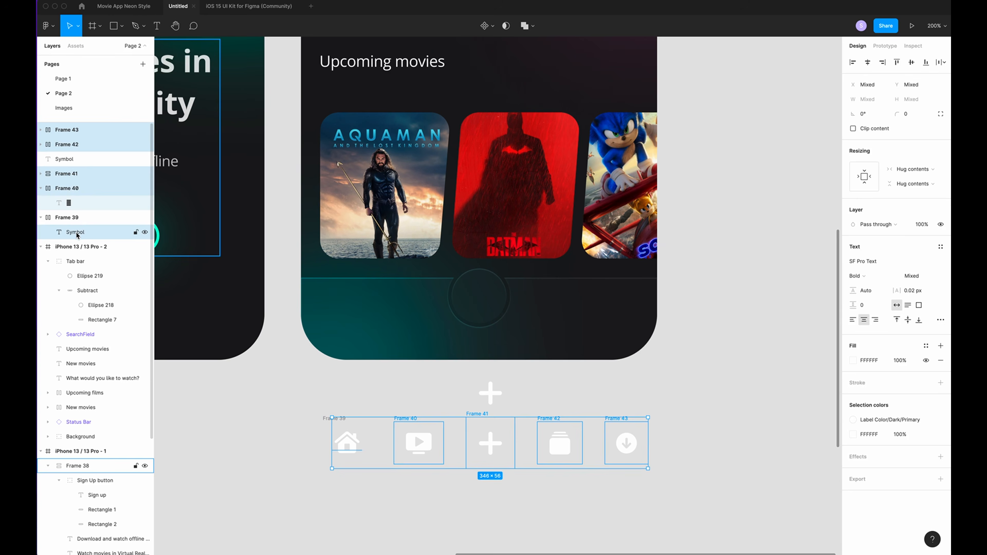
key(shift+a)
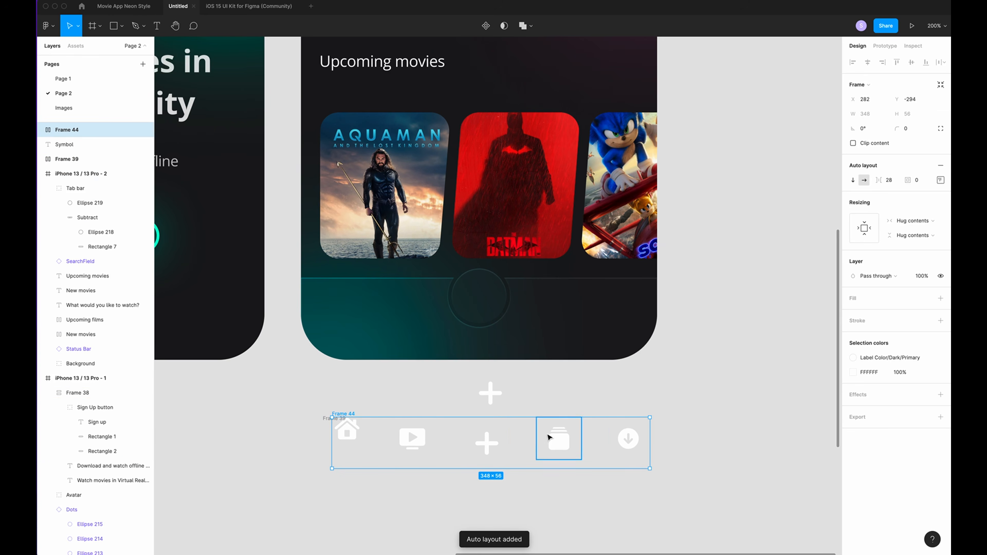
- Place the icon row on the tab bar at Y 761, with its icons aligned to the middle and the row centred horizontally
drag(521, 432, 502, 309)
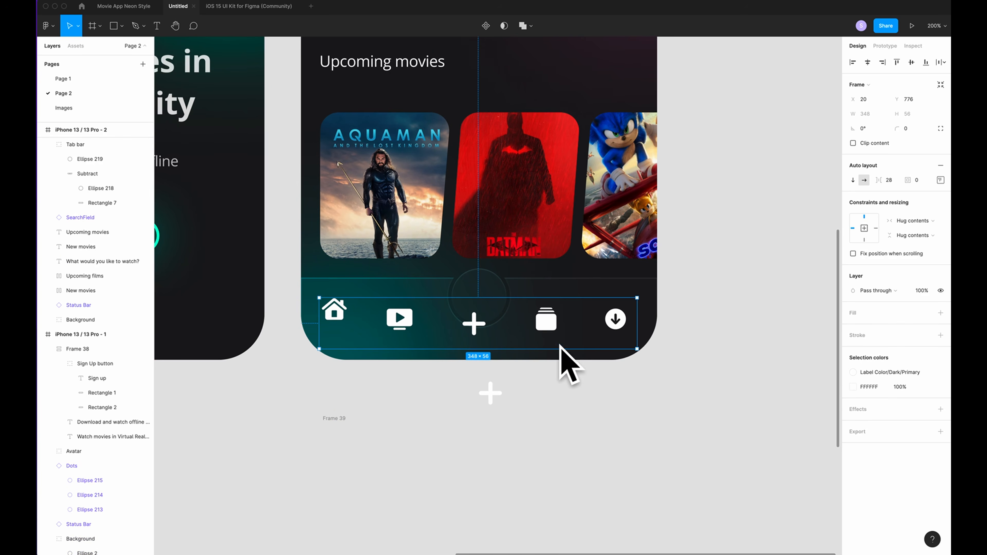
click(941, 180)
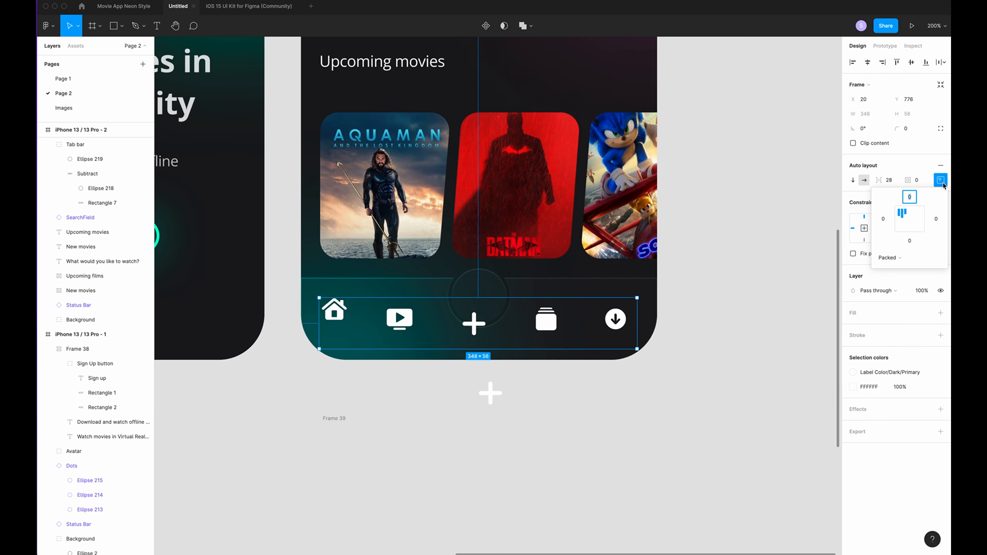
click(912, 220)
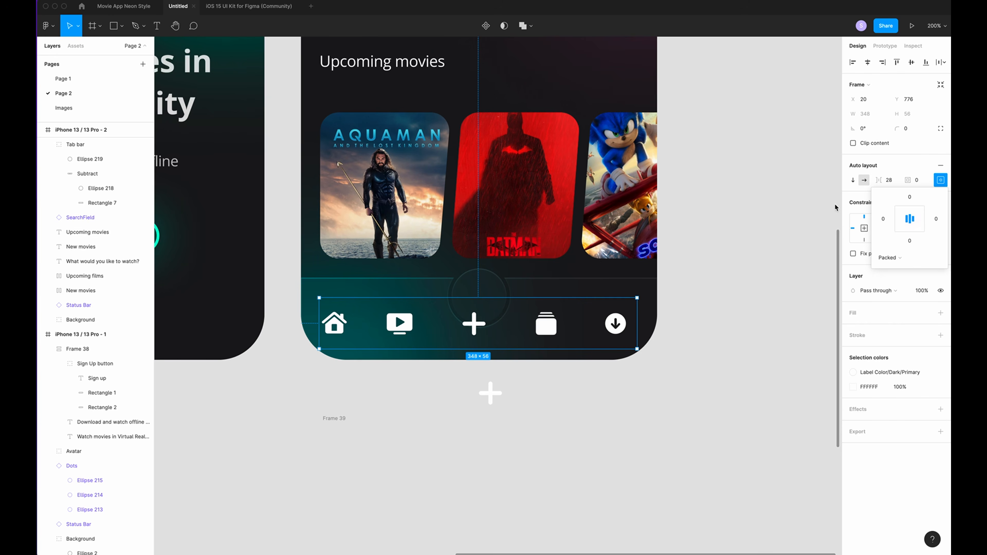
click(868, 64)
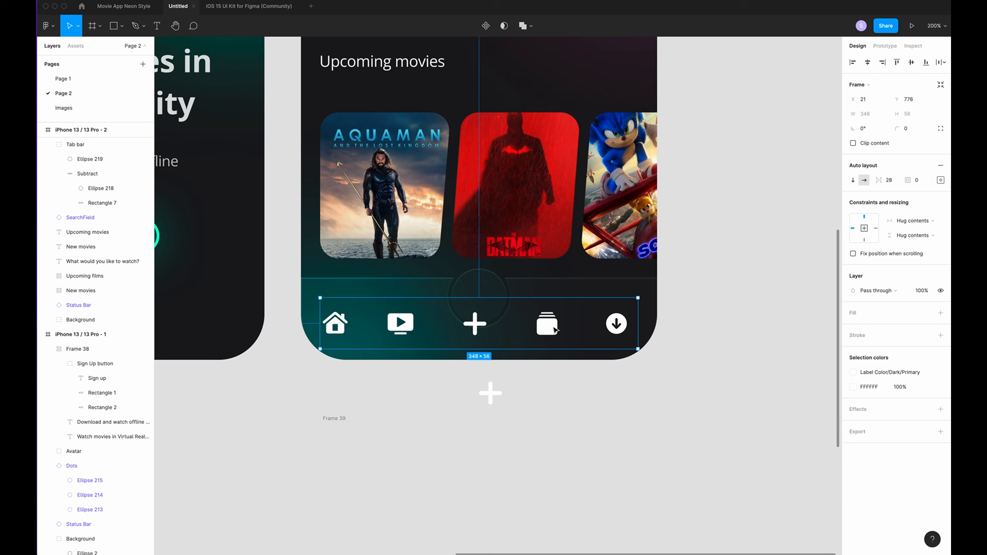
drag(553, 327, 556, 313)
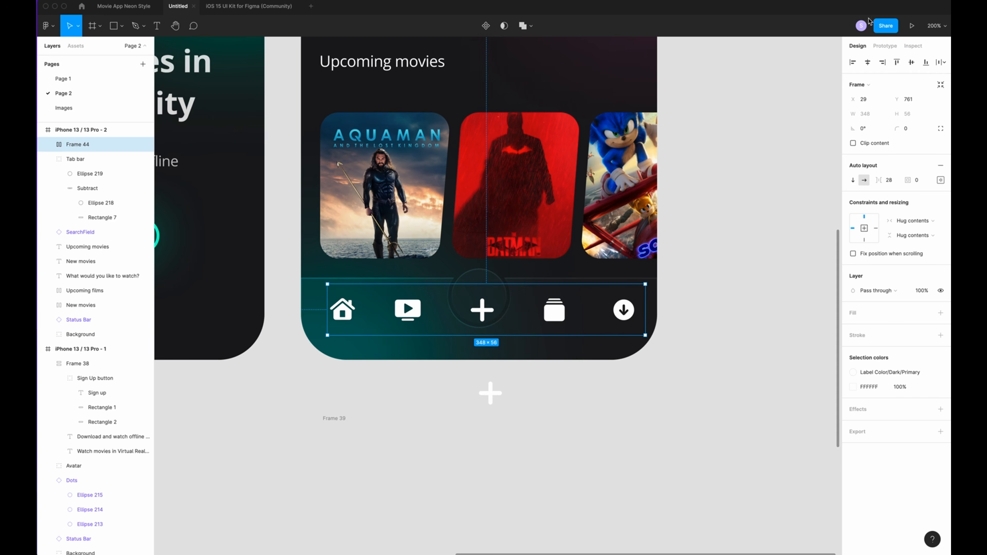
click(869, 65)
- Set the icon row's spacing to 30 and shift the row to X 21 so the plus lines up with the circular button
click(889, 180)
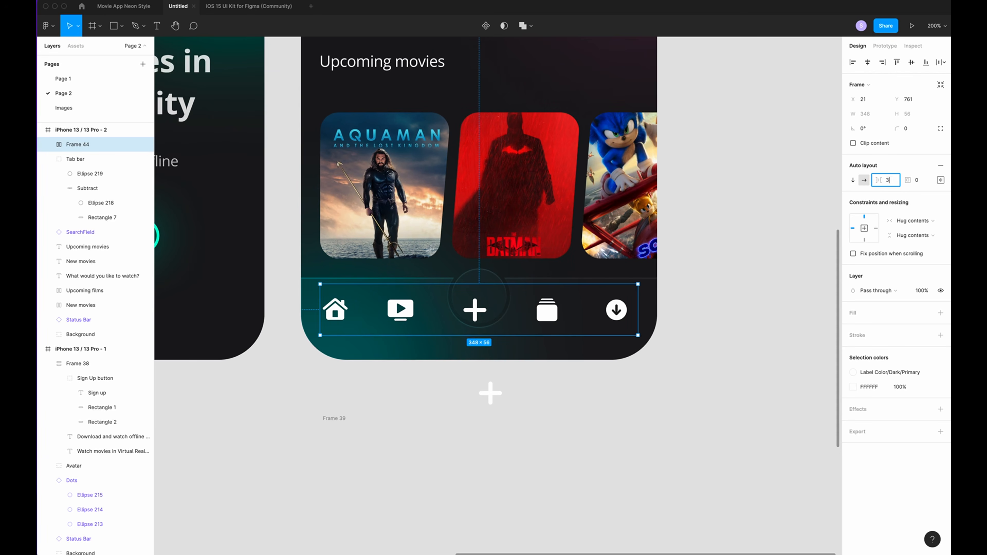
text(30)
key(Return)
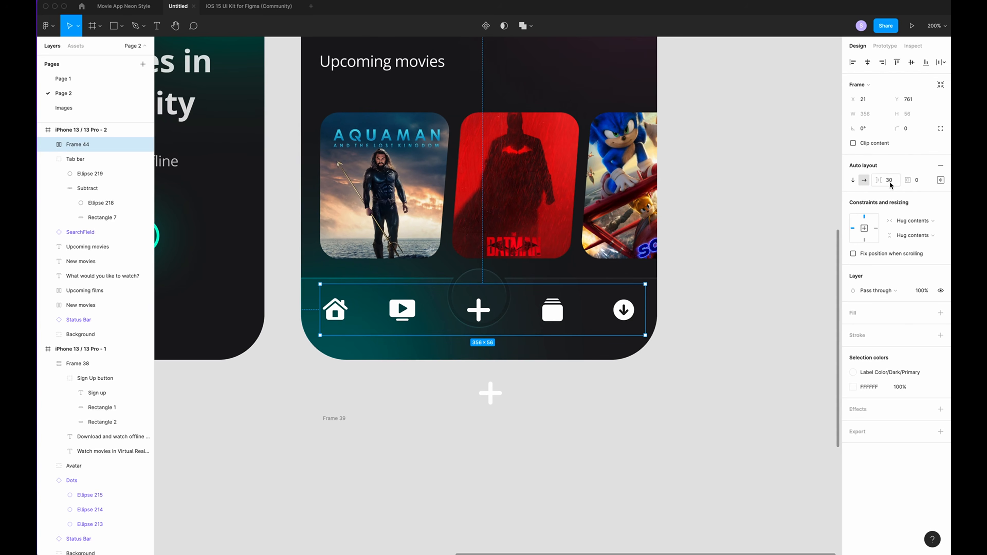
click(868, 63)
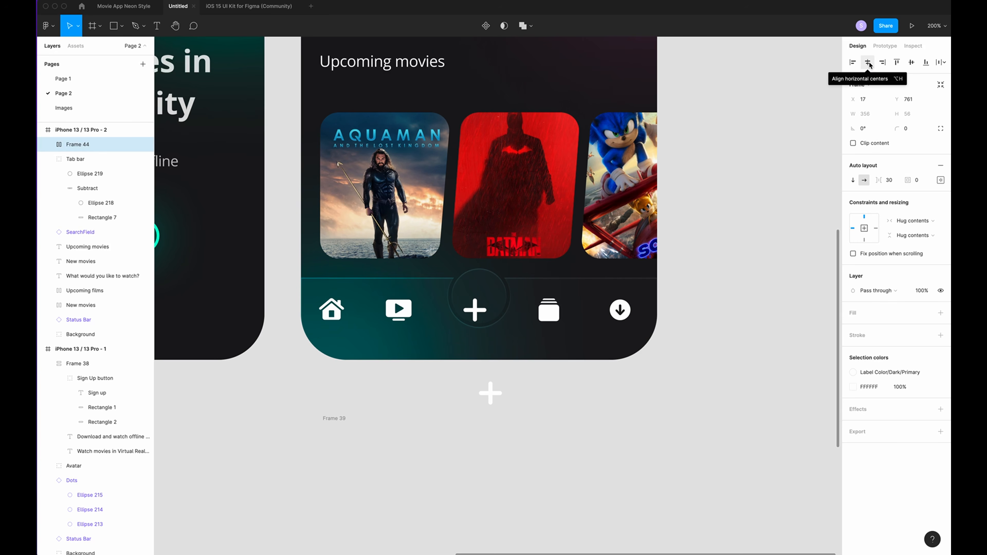
drag(545, 314, 551, 313)
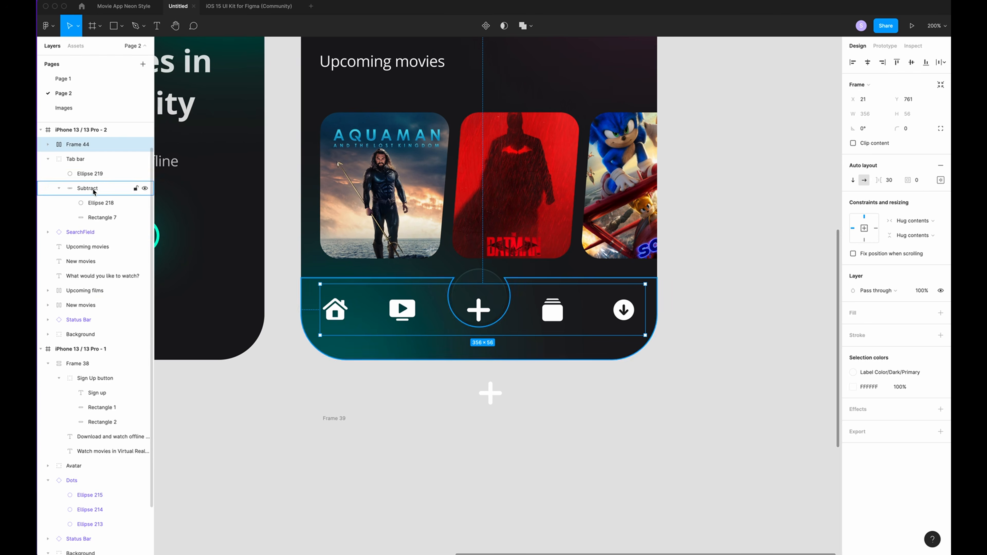
- Hide the plus symbol inside Frame 41 while keeping its frame as a spacer in the icon row
click(48, 144)
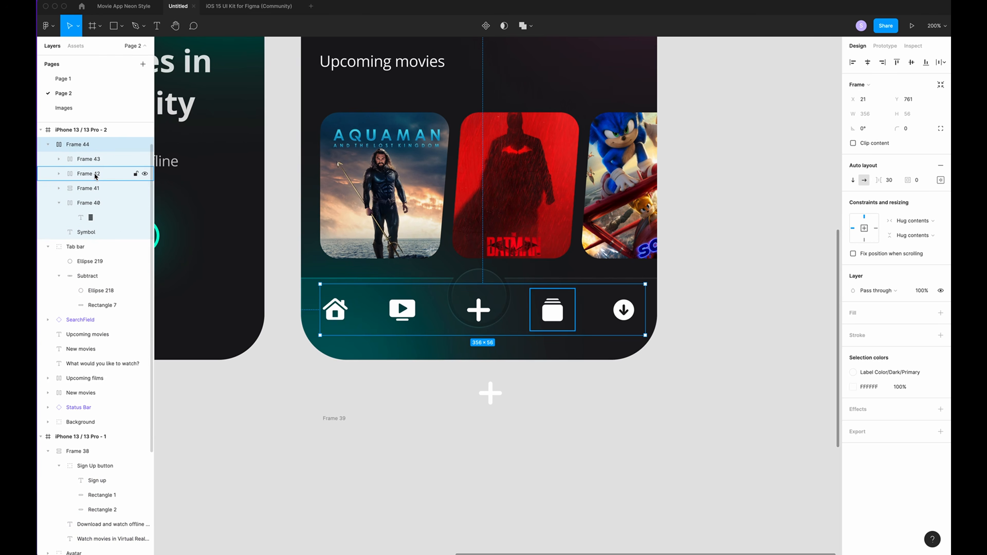
click(94, 188)
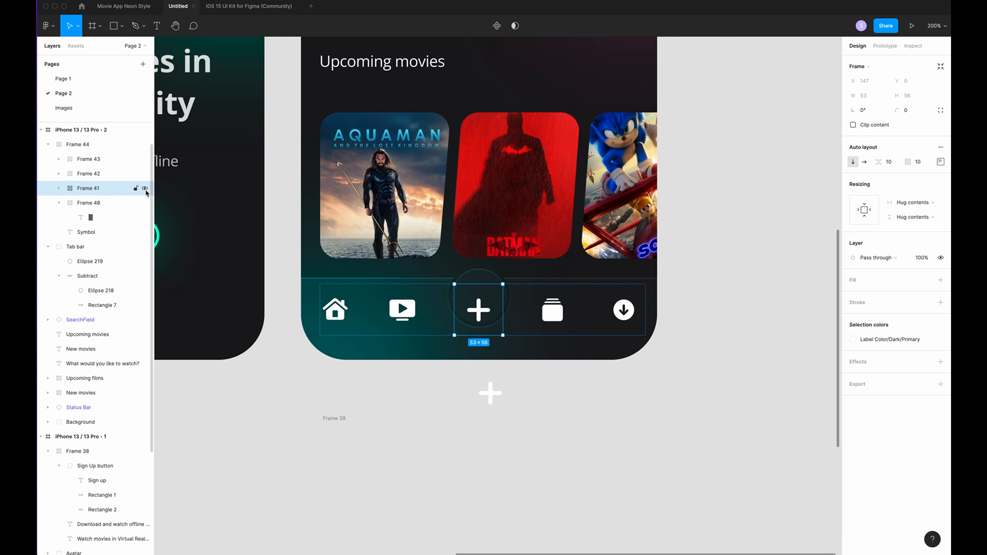
click(145, 189)
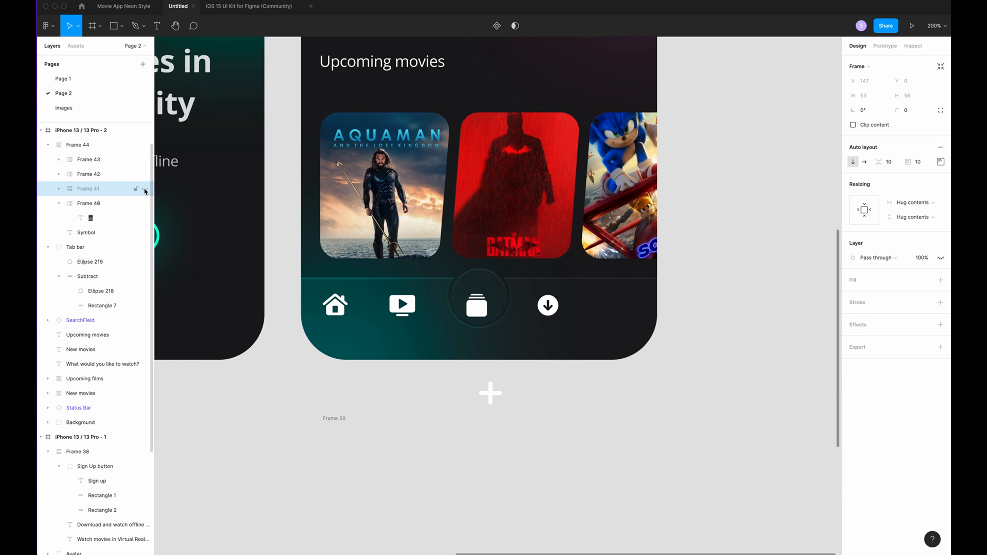
click(145, 189)
click(59, 189)
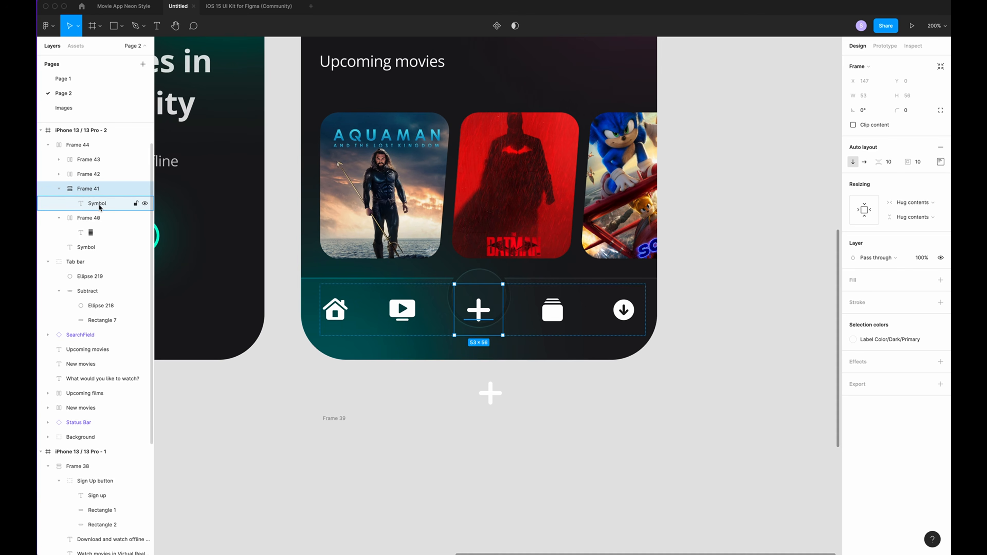
click(145, 204)
click(713, 442)
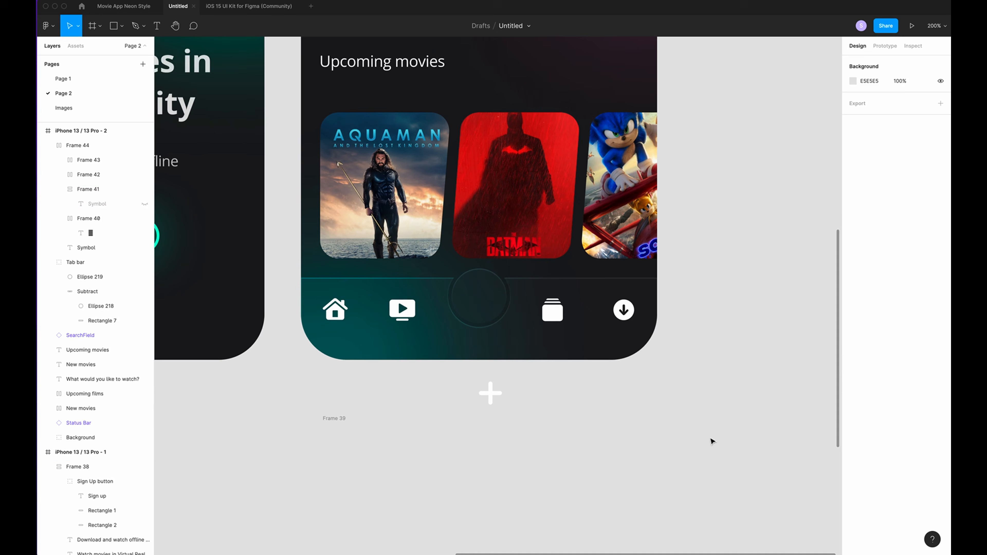
- Move the spare plus symbol into the centre of the circular button, Ellipse 219
click(495, 398)
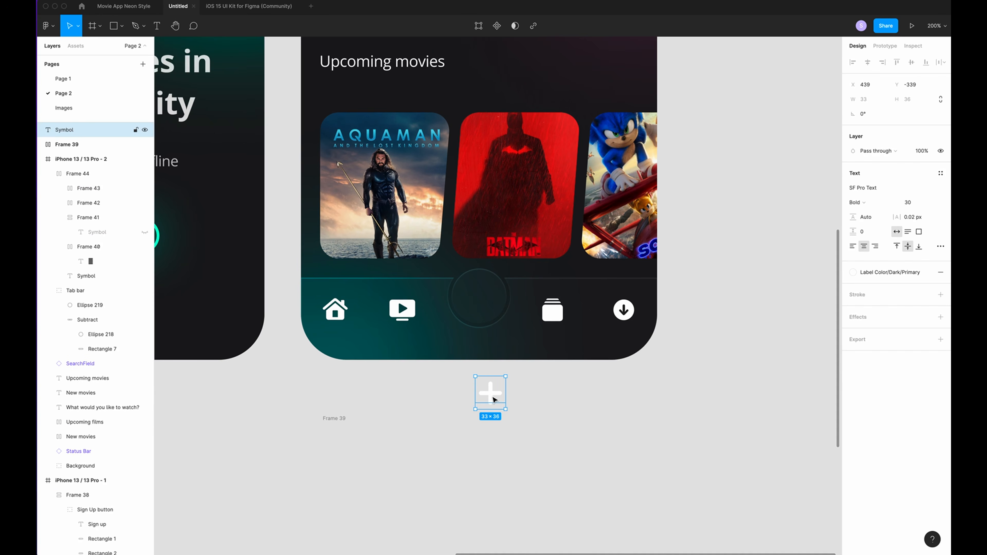
drag(490, 396, 479, 302)
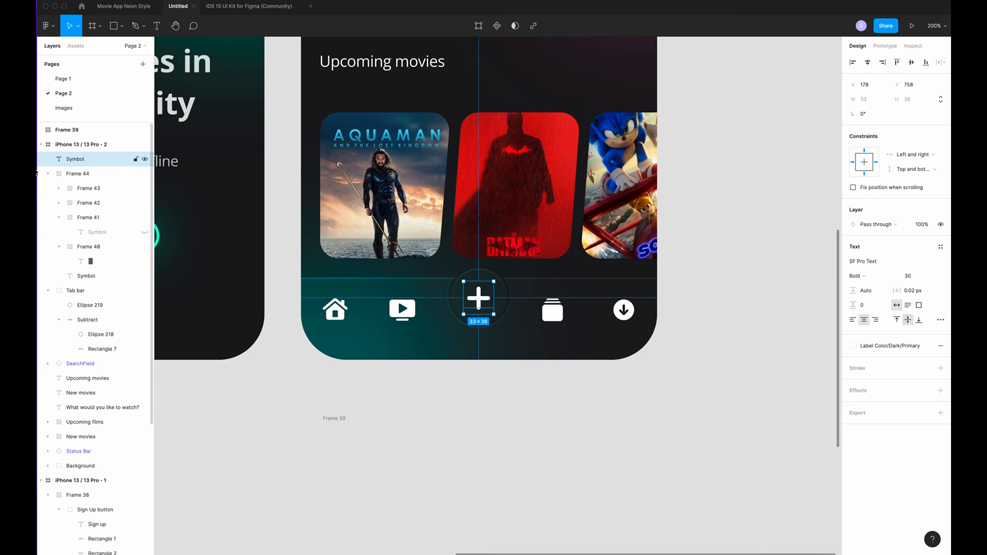
click(88, 305)
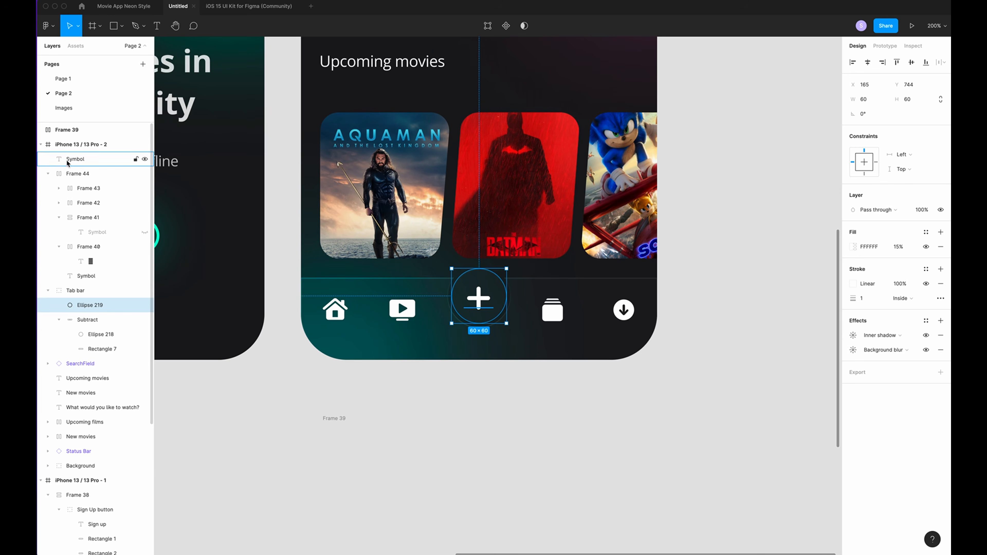
- Rename Frame 44 as "Symbols" and nest it inside the Tab bar group
click(48, 174)
double_click(83, 174)
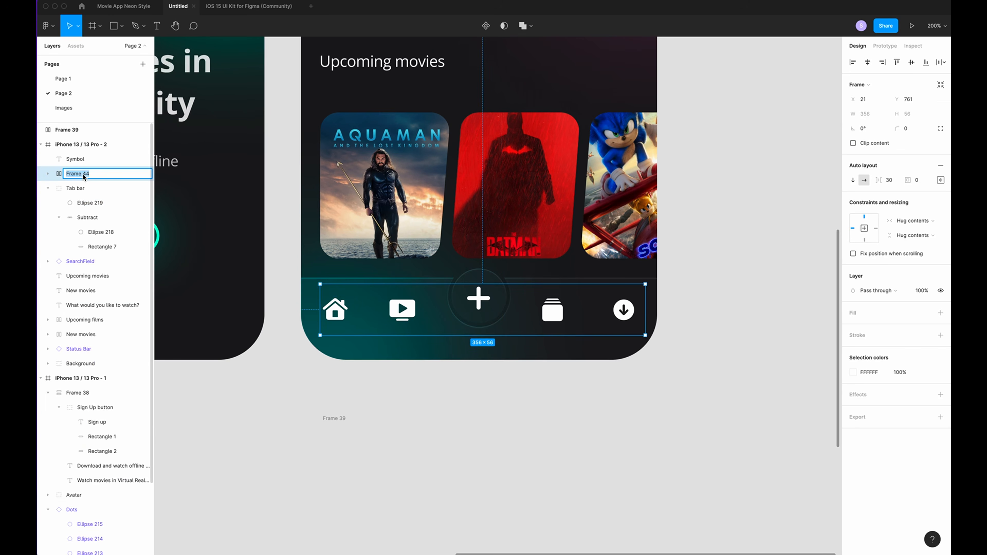
text(Symbols)
key(Return)
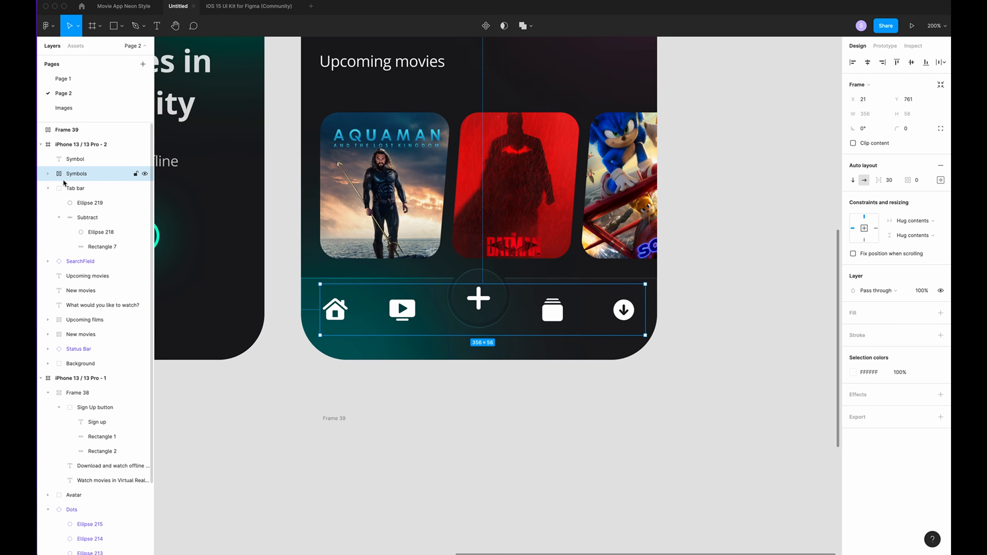
drag(76, 177, 76, 195)
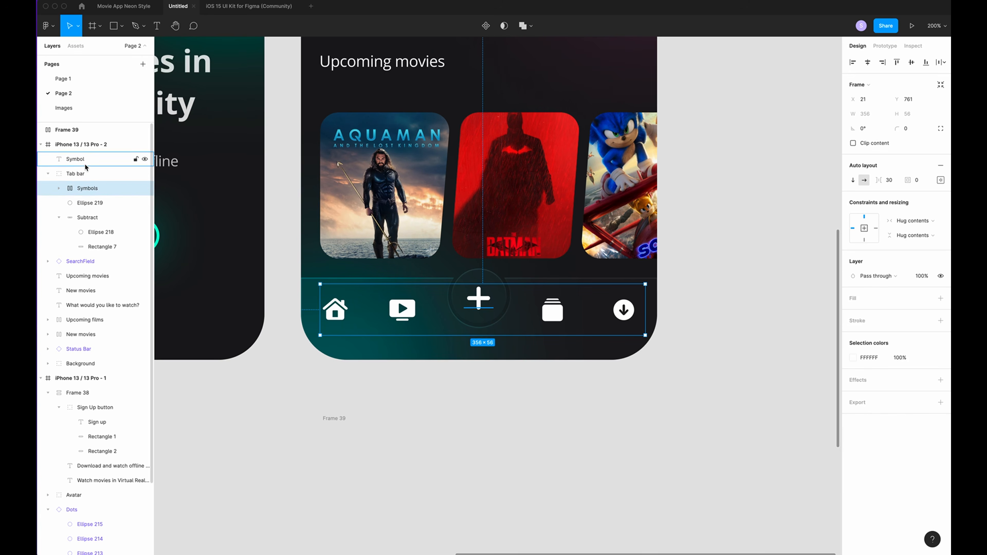
- Group Ellipse 219 with the plus symbol and nest the group at the top of the Tab bar group
click(75, 203)
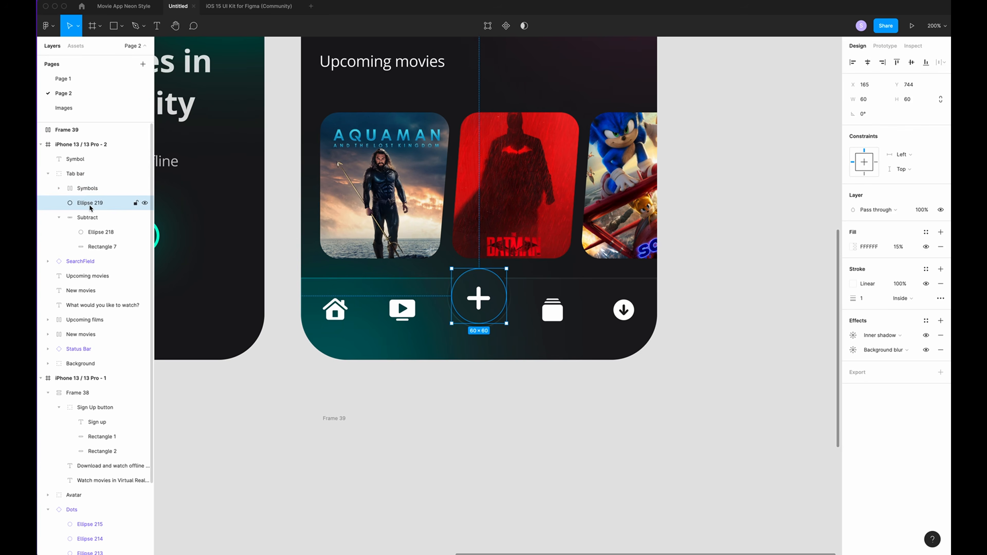
shift+click(80, 160)
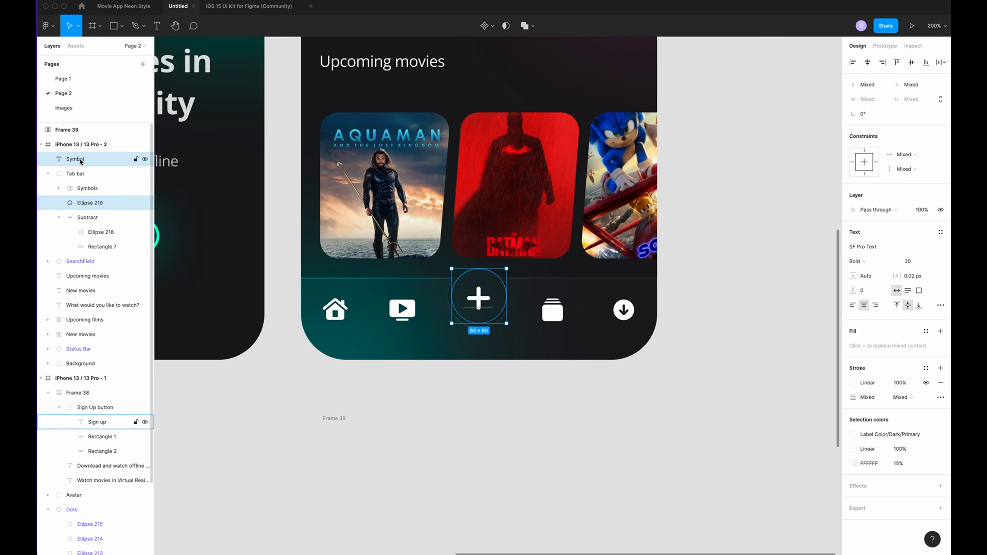
key(super+g)
mouse_move(80, 161)
mouse_down()
mouse_move(75, 176)
mouse_move(87, 177)
mouse_up()
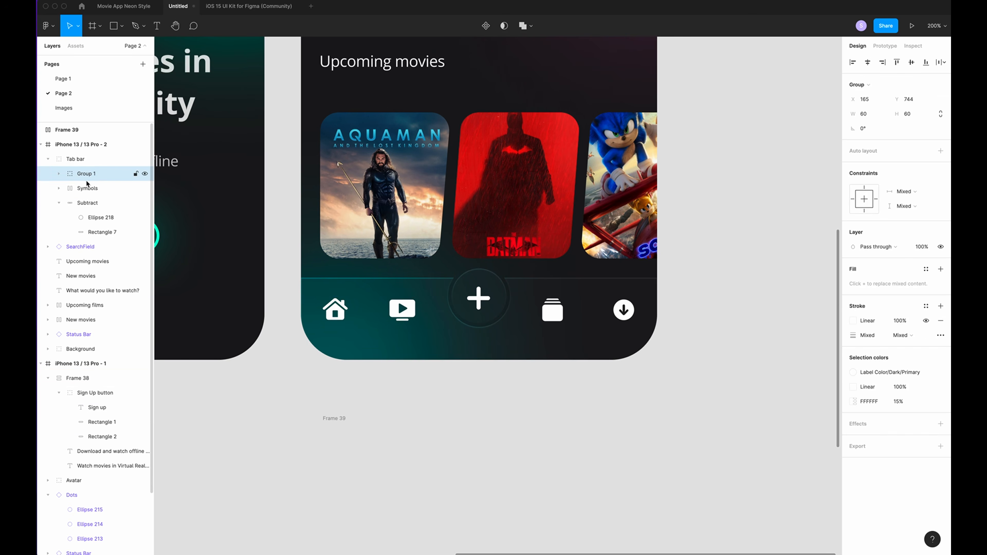
- Rename Group 1 in the Tab bar group as "Plus button"
double_click(89, 176)
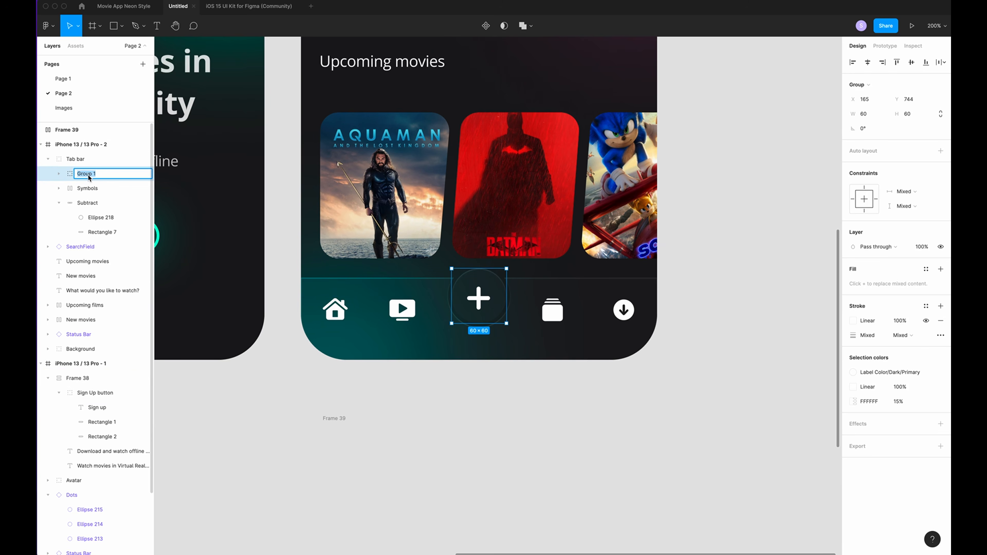
text(Plus button)
key(Return)
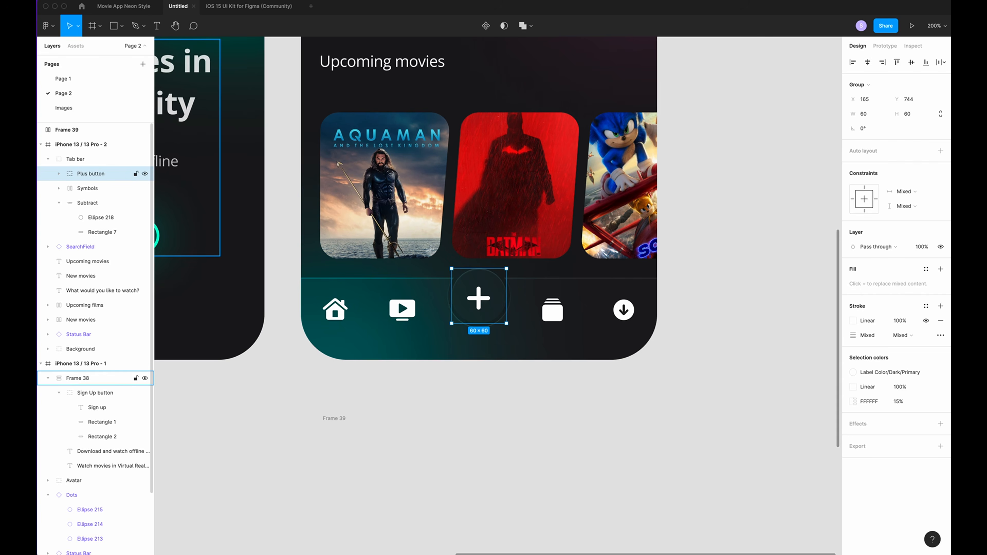
click(452, 448)
- Find the home indicator component in the asset library and place it centred at the lower edge of the second iPhone screen
scroll(453, 449, up, 1)
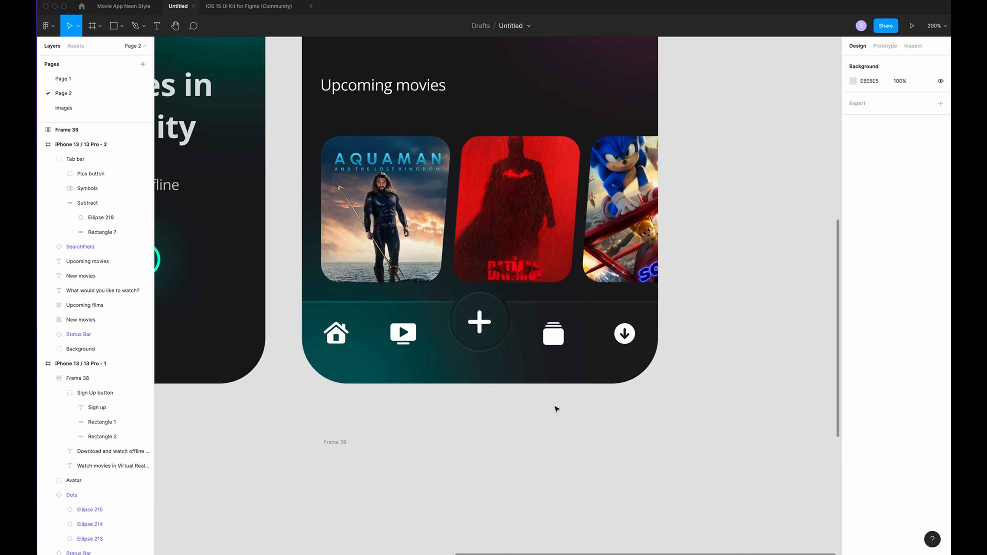
click(76, 45)
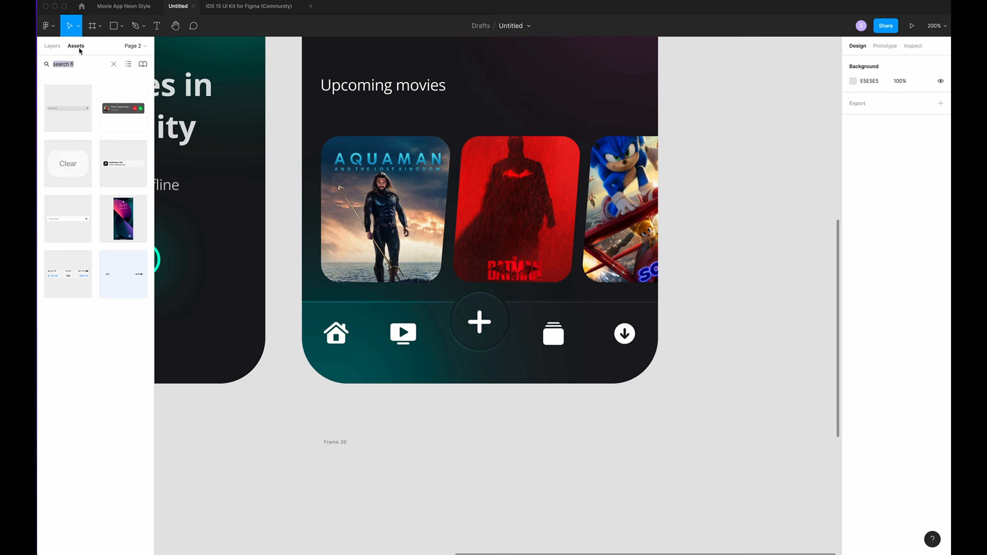
text(home indicator)
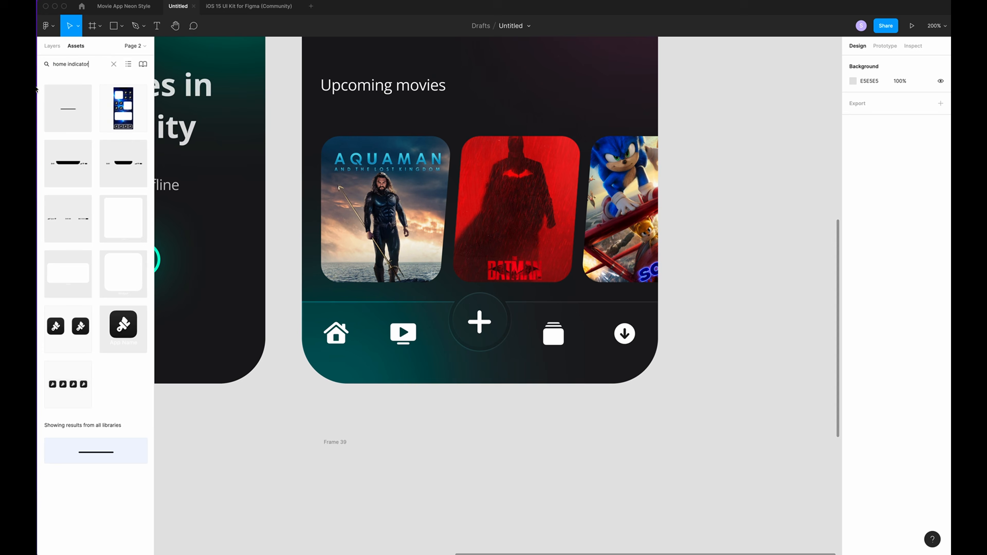
drag(284, 377, 466, 370)
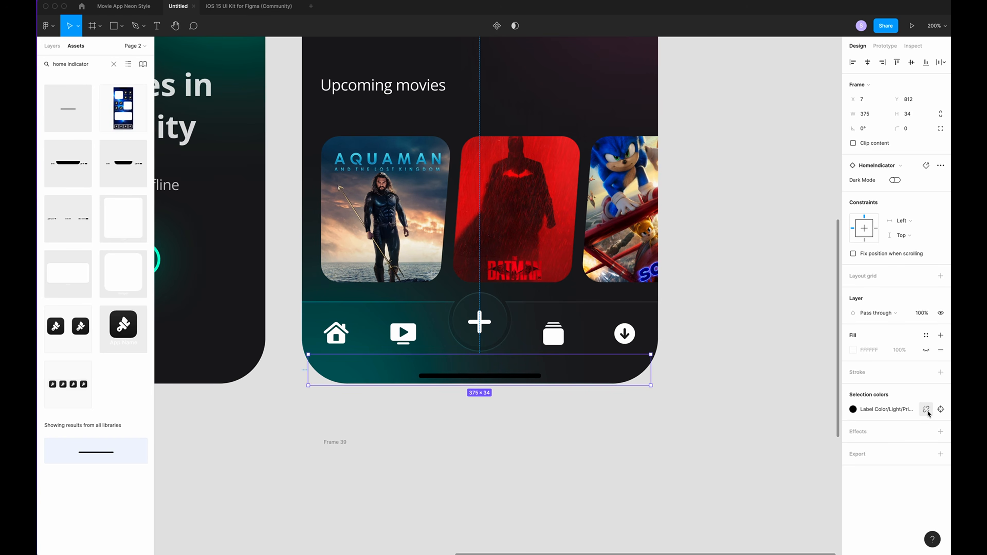
- Detach the home indicator's colour style and recolour its bar to white, FFFFFF
click(927, 413)
click(853, 409)
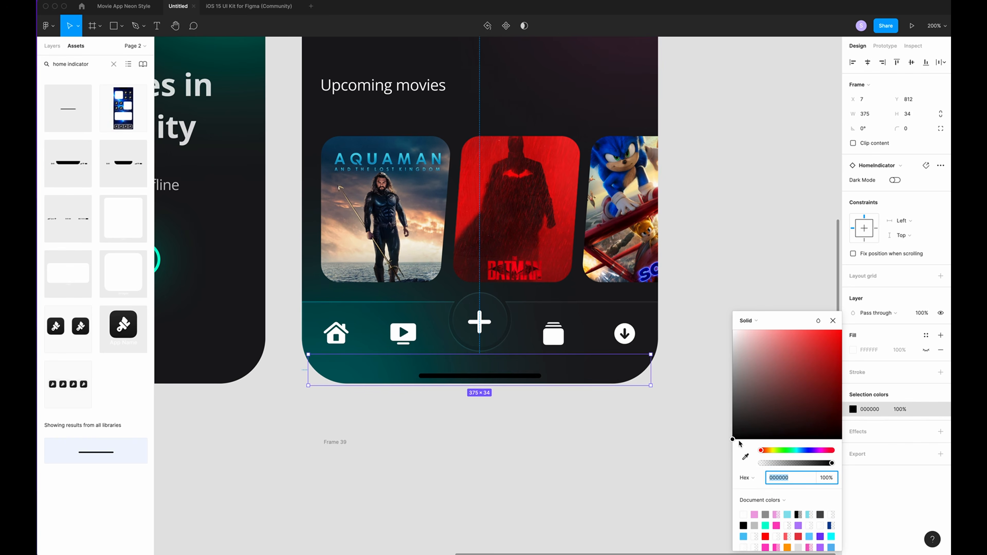
drag(732, 438, 732, 330)
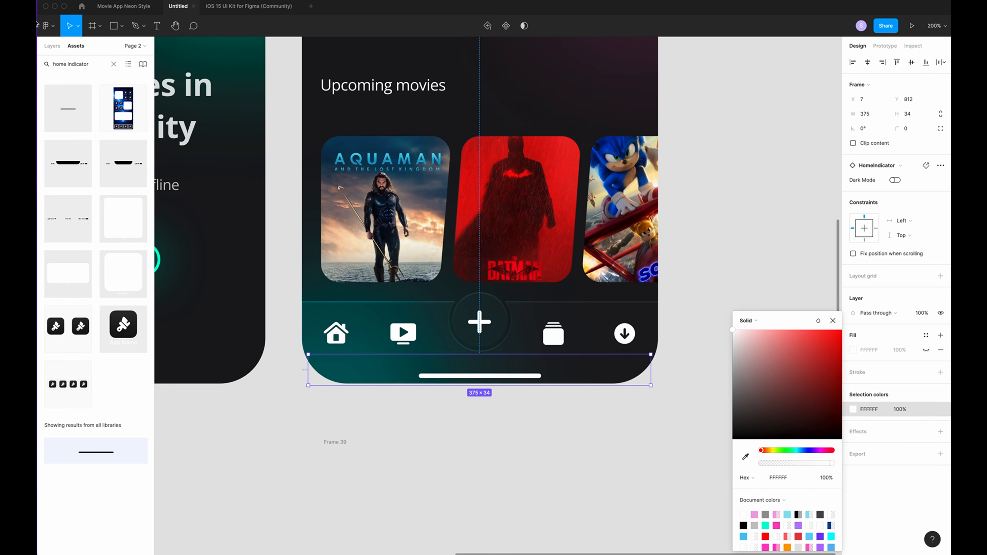
- Nest the HomeIndicator layer at the top of the Tab bar group and widen it to about 387 px
click(114, 64)
click(52, 45)
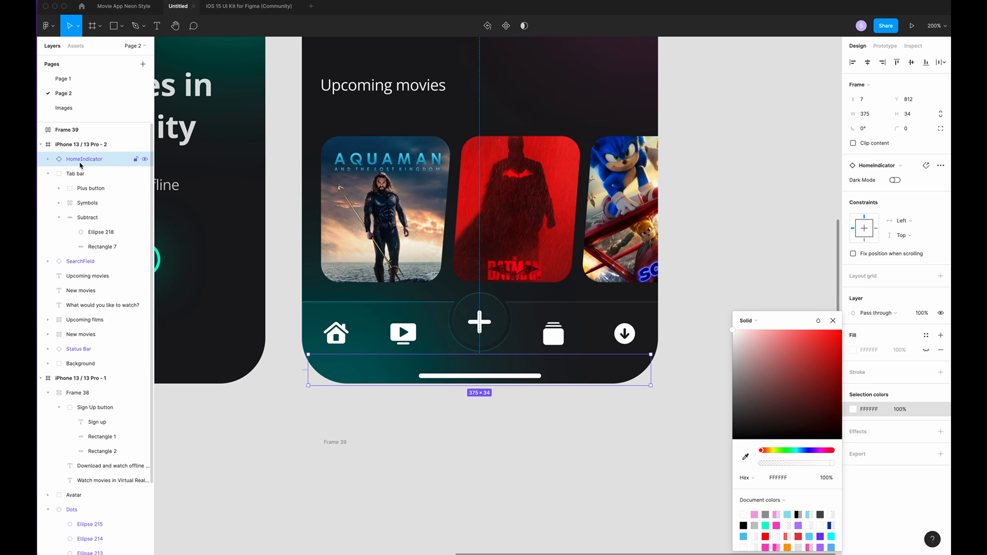
drag(80, 164, 83, 183)
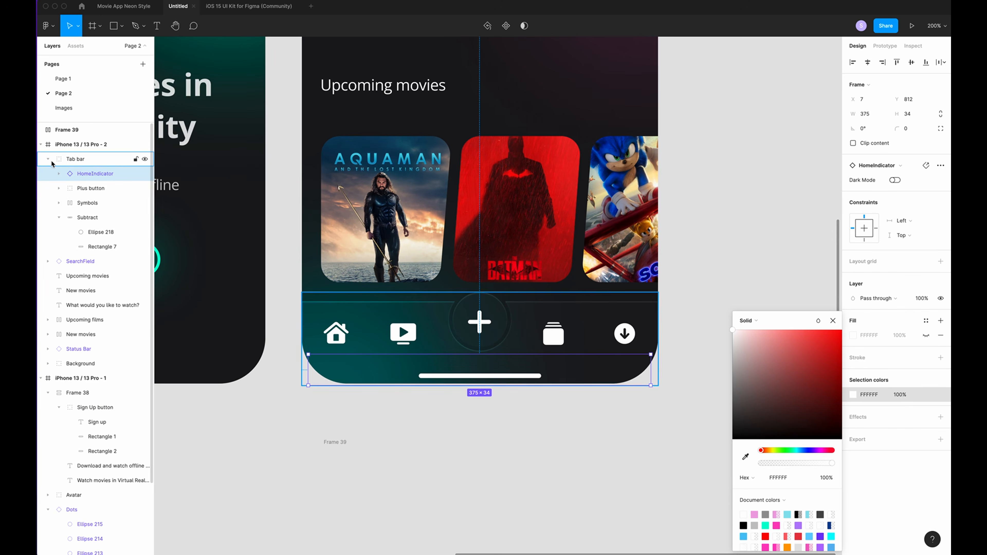
drag(652, 371, 655, 370)
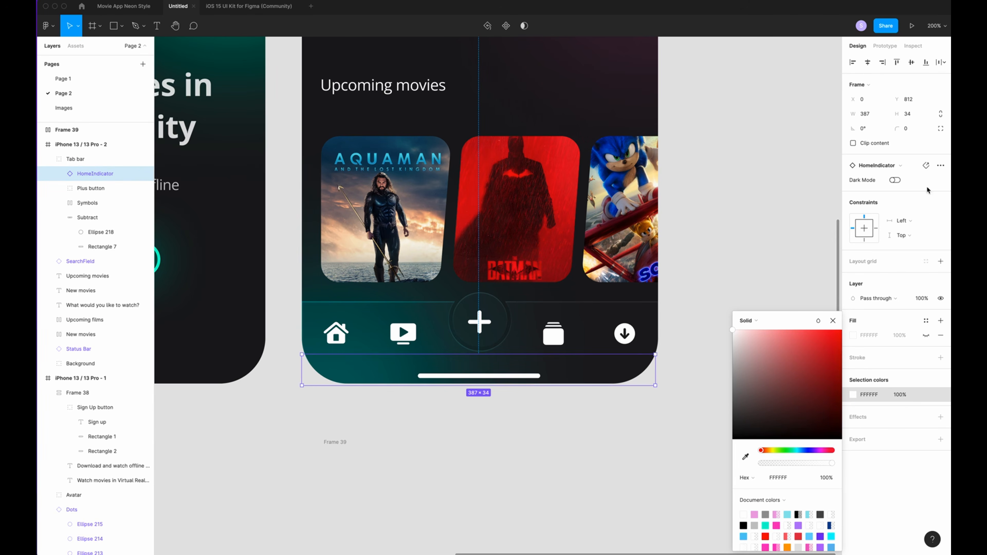
key(Escape)
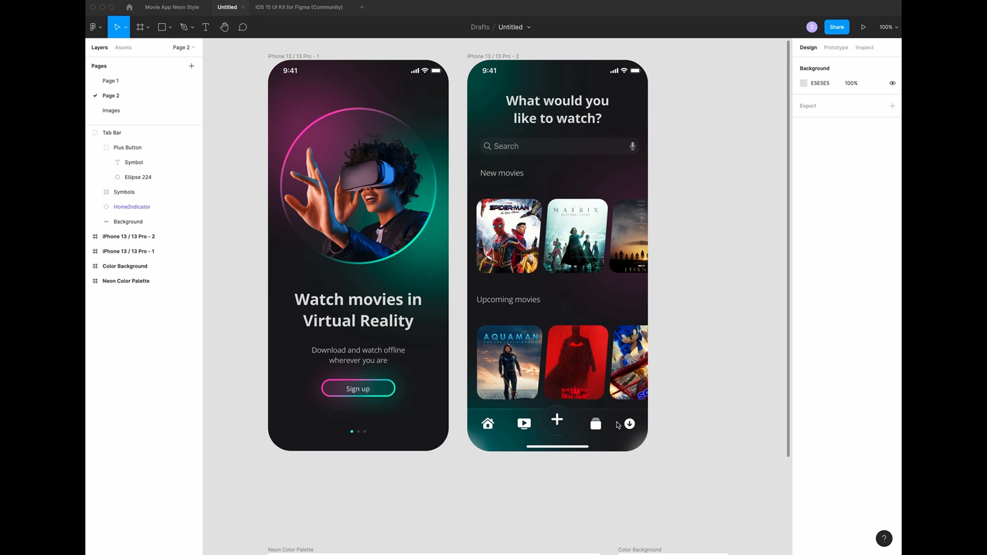
- Edit the linear gradient stroke of Ellipse 224 in the Plus Button group so it runs diagonally from upper left to lower right
click(134, 178)
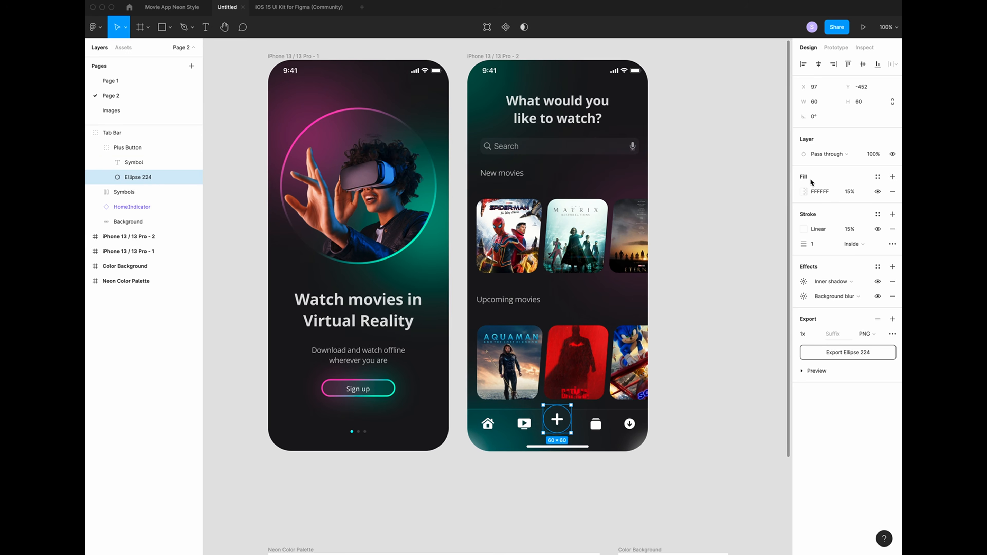
click(802, 229)
click(699, 230)
click(711, 232)
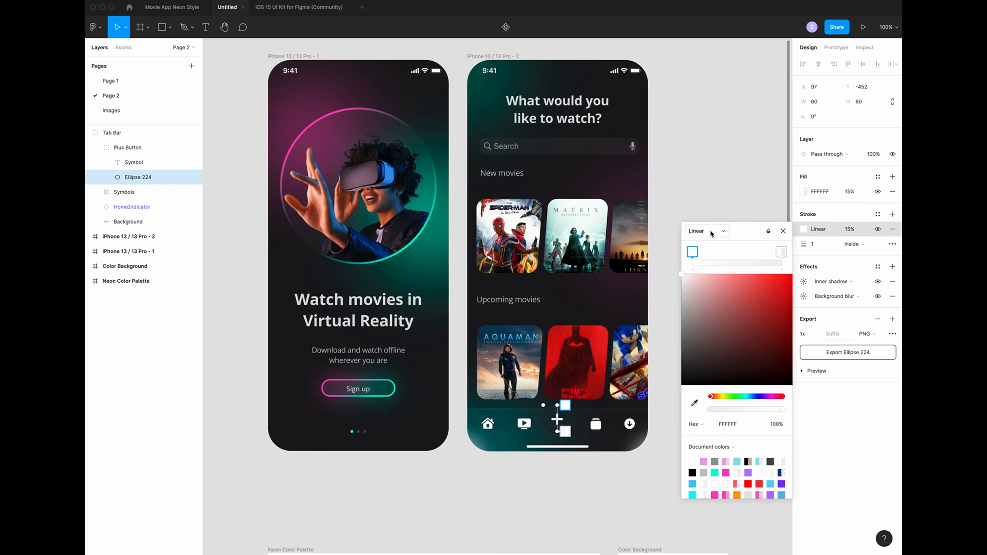
scroll(513, 466, down, 5)
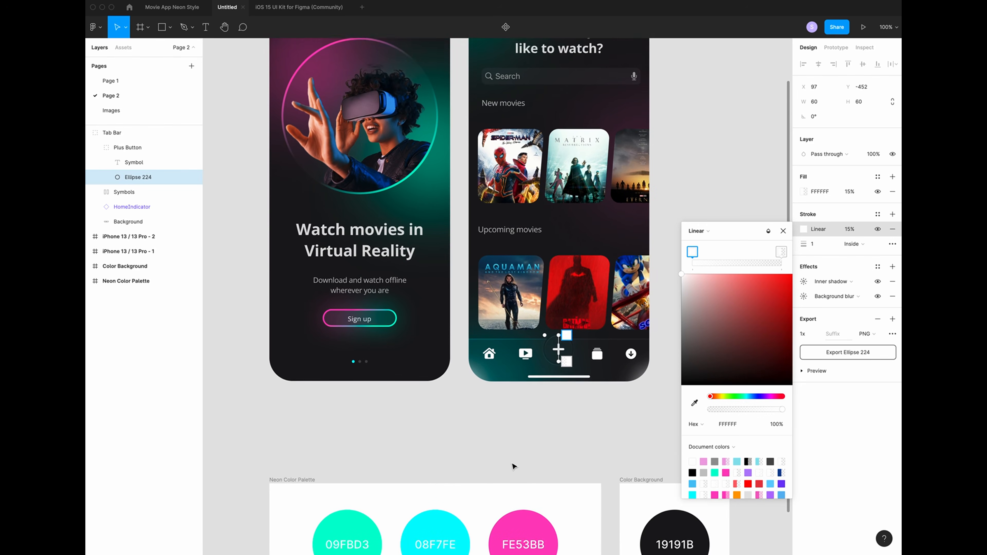
mouse_move(558, 316)
mouse_down()
mouse_move(546, 323)
mouse_move(558, 315)
mouse_up()
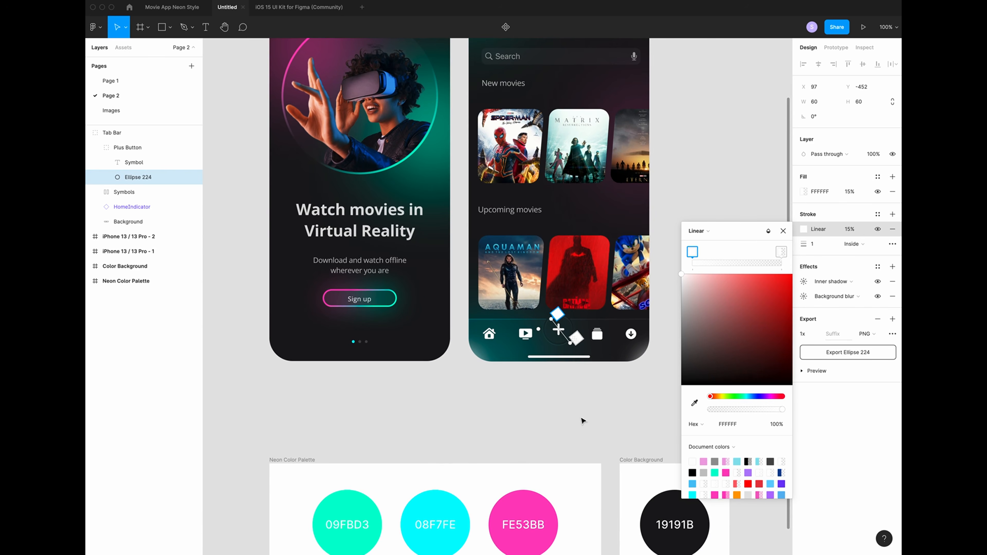
- Sample the Neon Color Palette to set the stroke gradient's upper stop to FE53BB and its lower stop to 09FBD3
key(i)
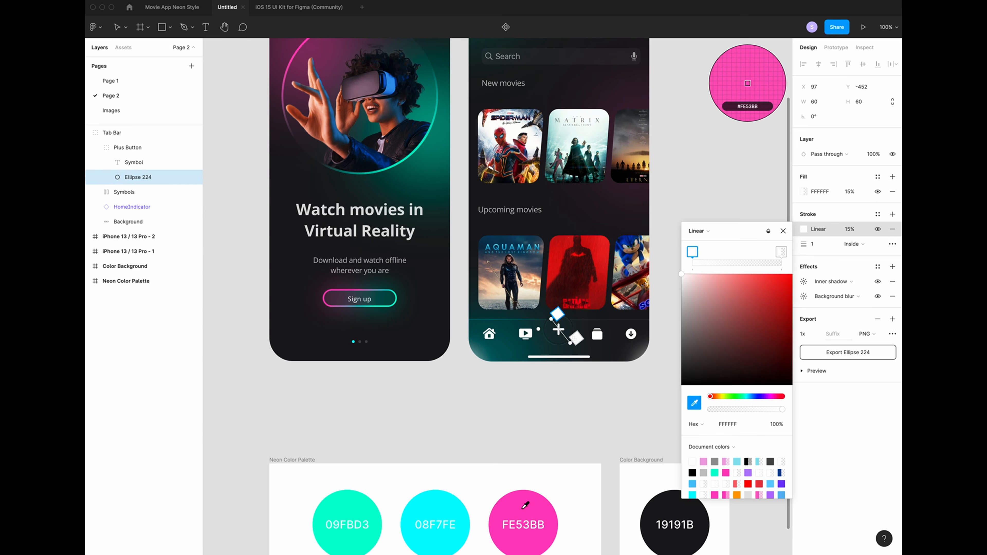
click(525, 505)
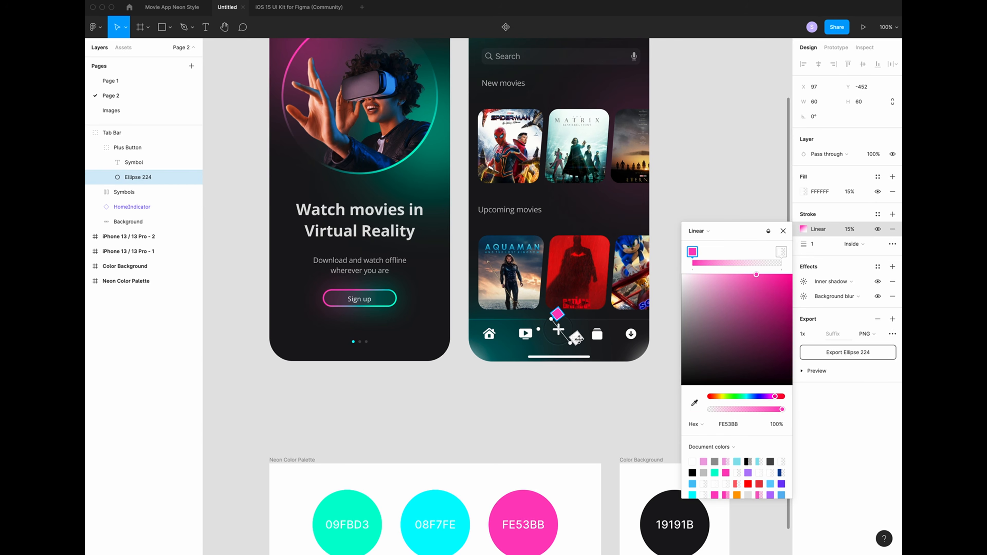
key(i)
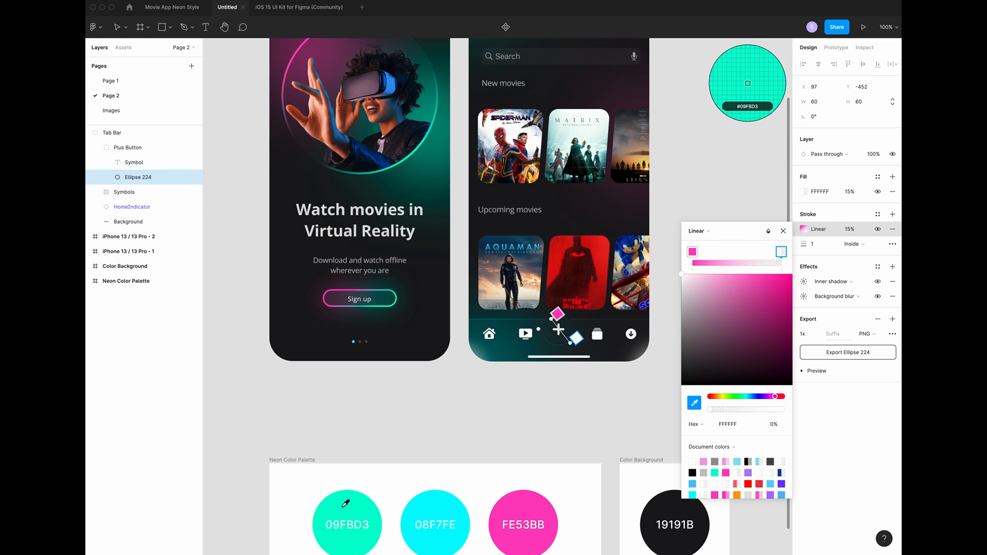
click(344, 506)
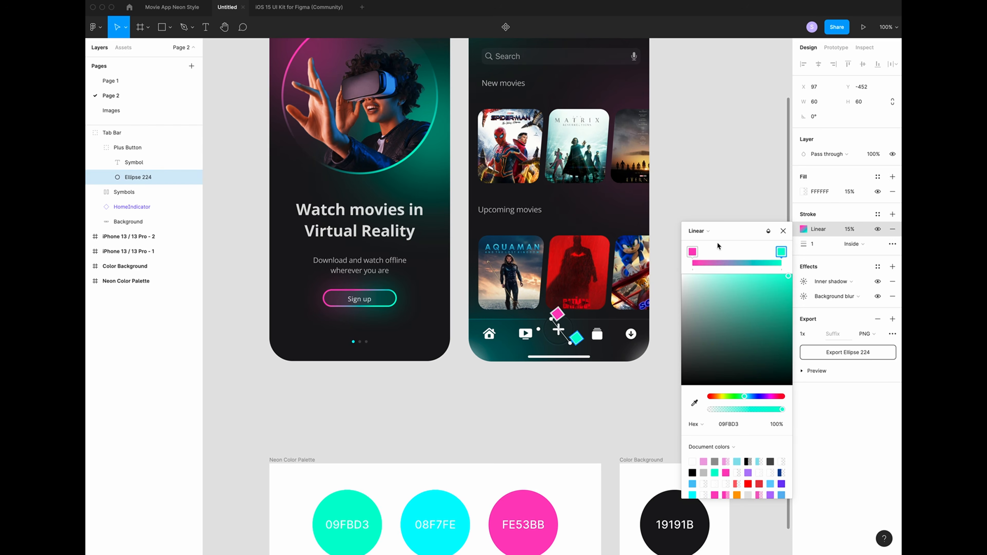
- Set the gradient stroke of Ellipse 224 to a weight of 3 and an opacity of 100%
scroll(562, 387, up, 5)
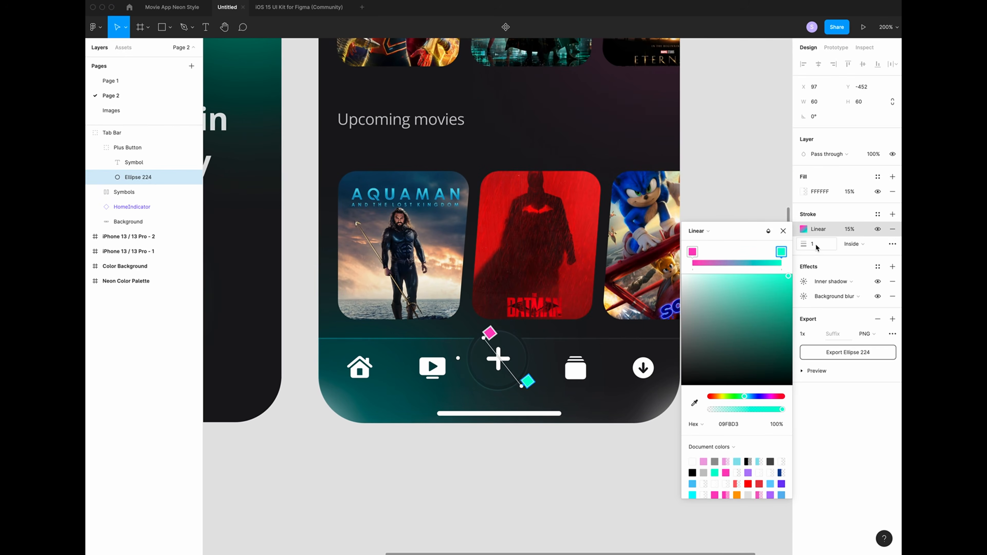
click(768, 232)
click(791, 131)
click(816, 249)
text(3)
key(Return)
click(850, 230)
text(100)
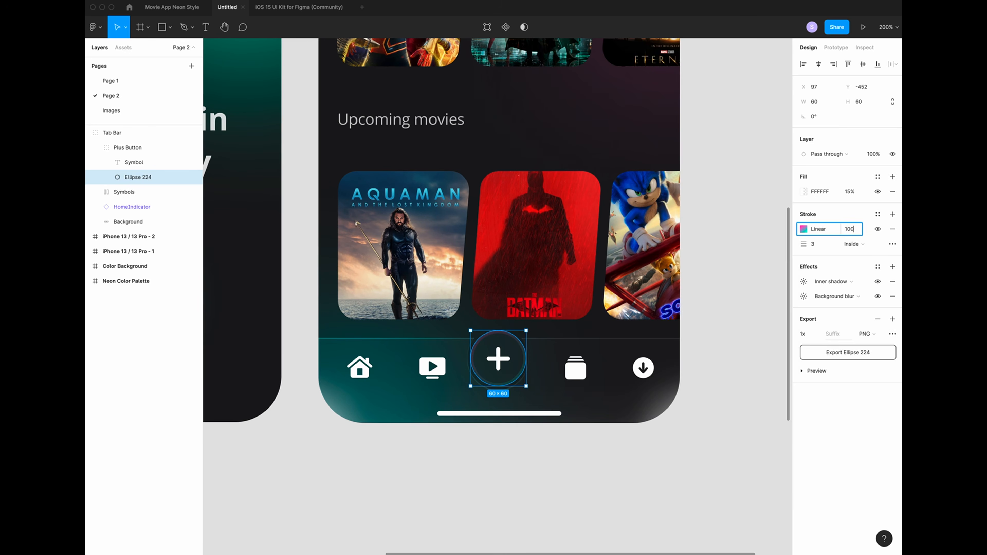
key(Return)
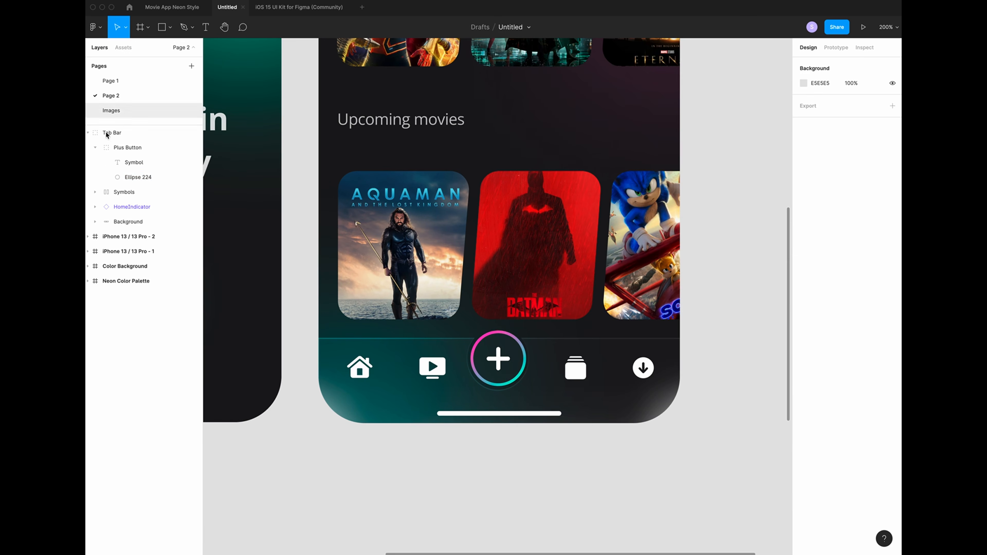
- Duplicate Ellipse 224 and move the copy directly beneath the original in the Plus Button group
click(132, 178)
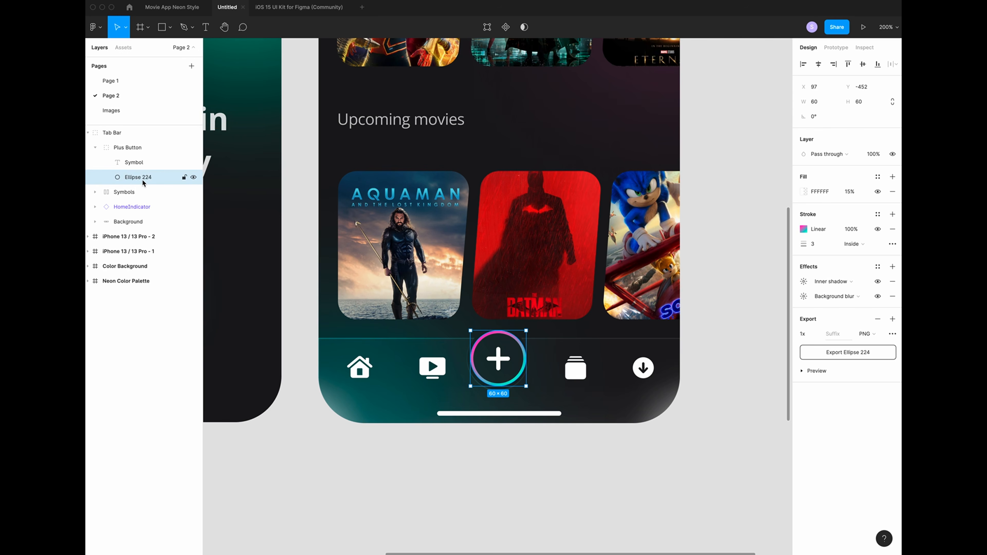
key(super+v)
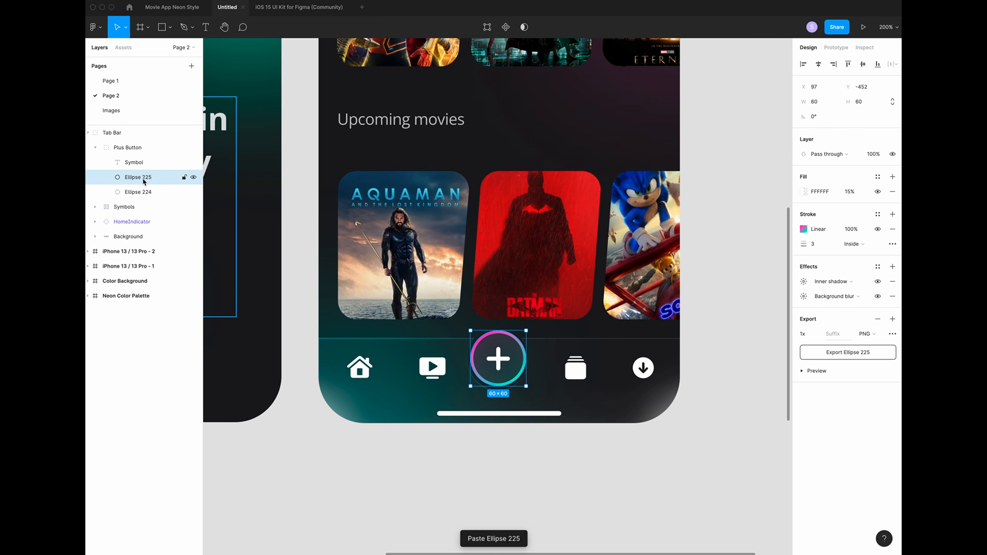
drag(140, 180, 143, 199)
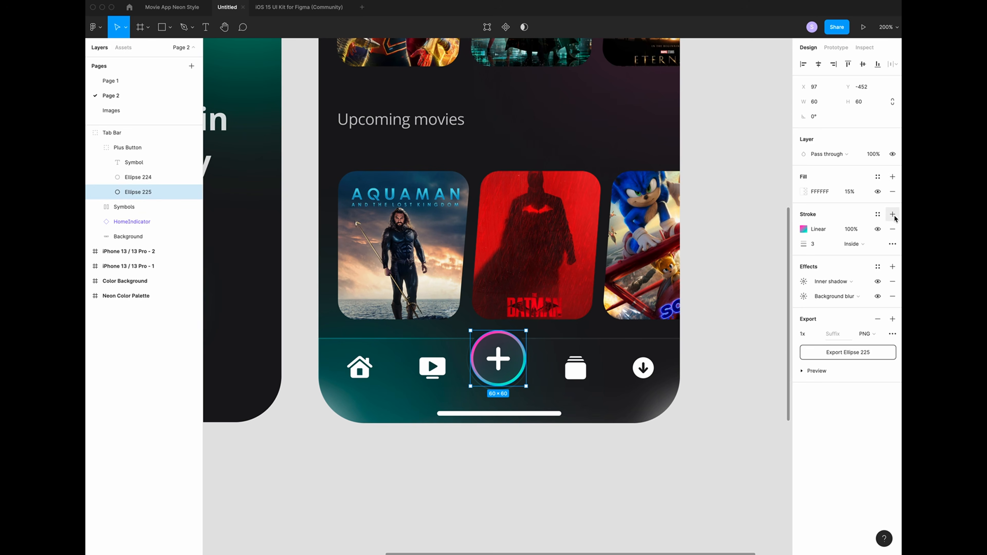
- Remove the stroke, inner shadow and background blur from the duplicated ellipse
click(892, 230)
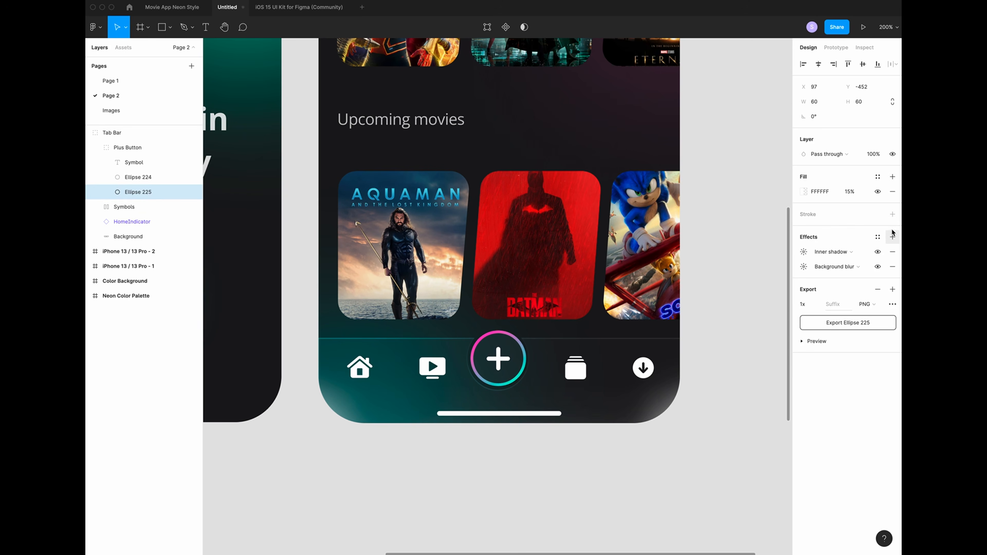
click(892, 251)
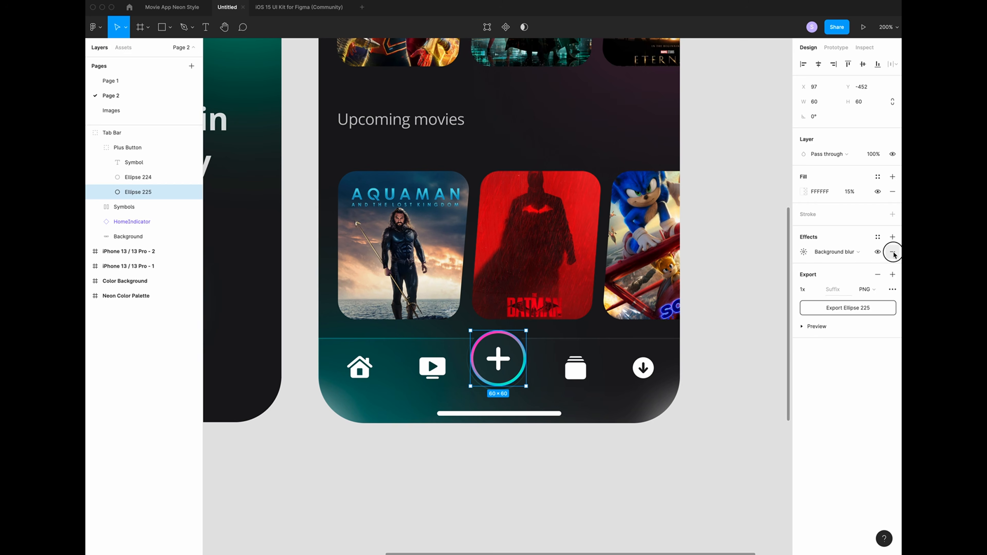
click(892, 252)
- Change the duplicated ellipse's fill to a linear gradient running diagonally from upper left to lower right
click(804, 191)
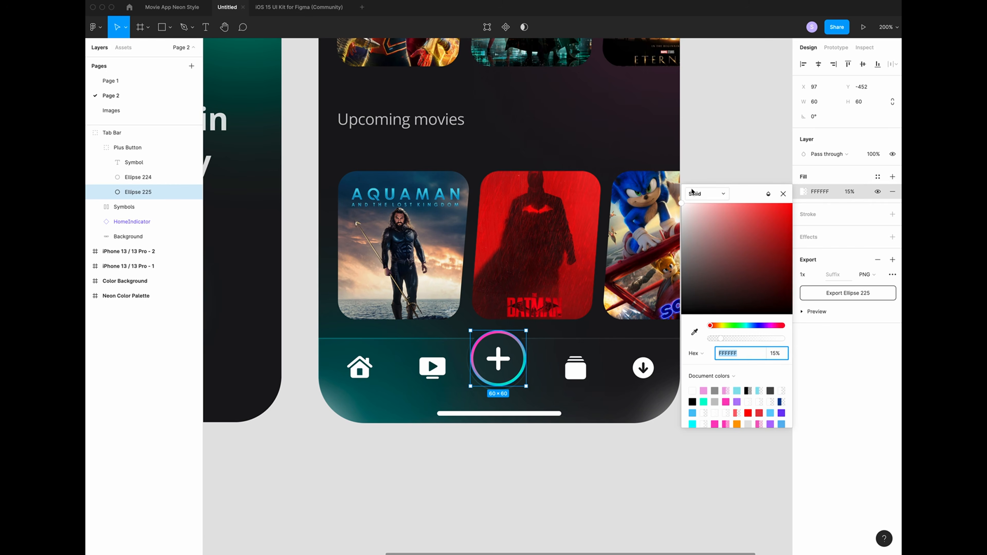
click(697, 194)
click(707, 205)
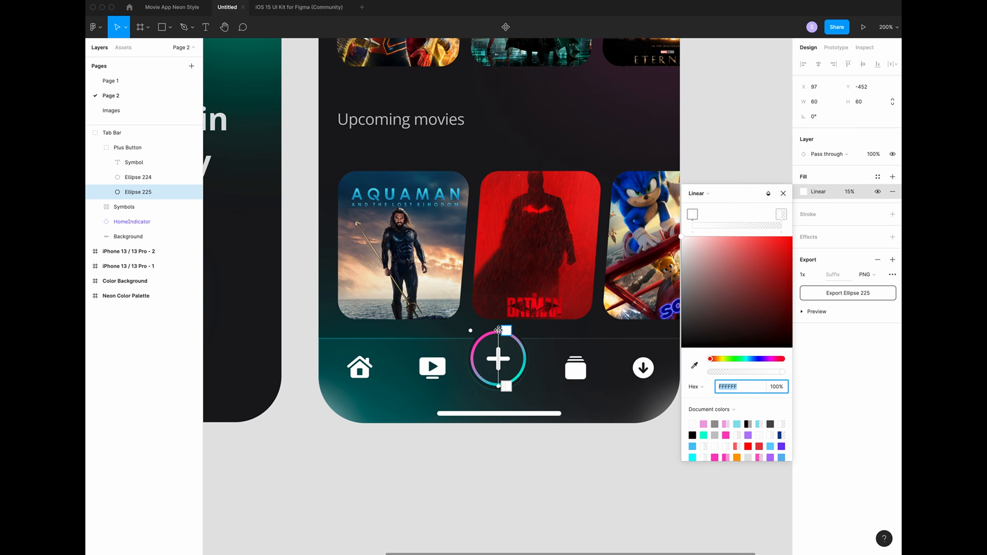
drag(513, 384, 530, 376)
scroll(537, 385, down, 1)
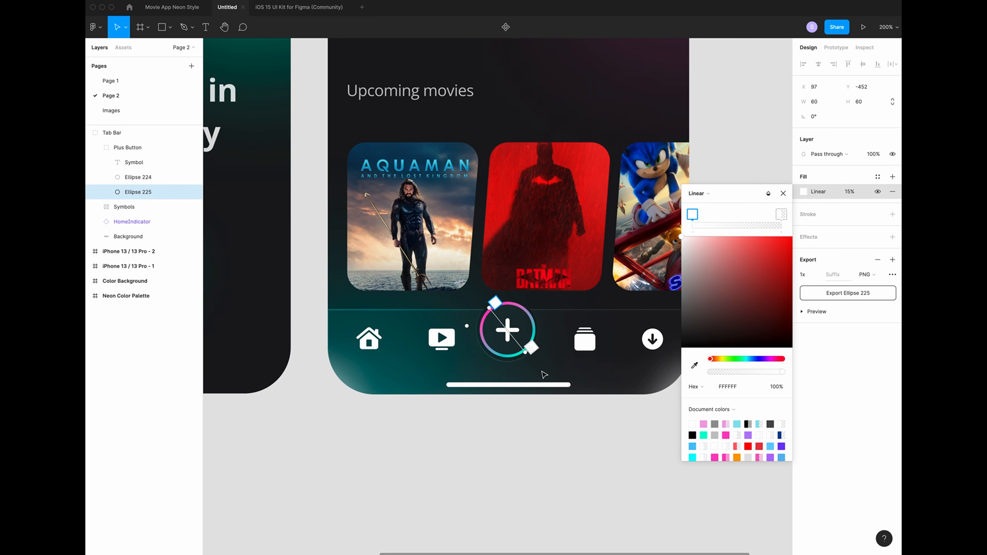
- Recolor Ellipse 225's gradient from pink FE53BB to green 09FBD3 by sampling the Neon Color Palette swatches
key(shift+0)
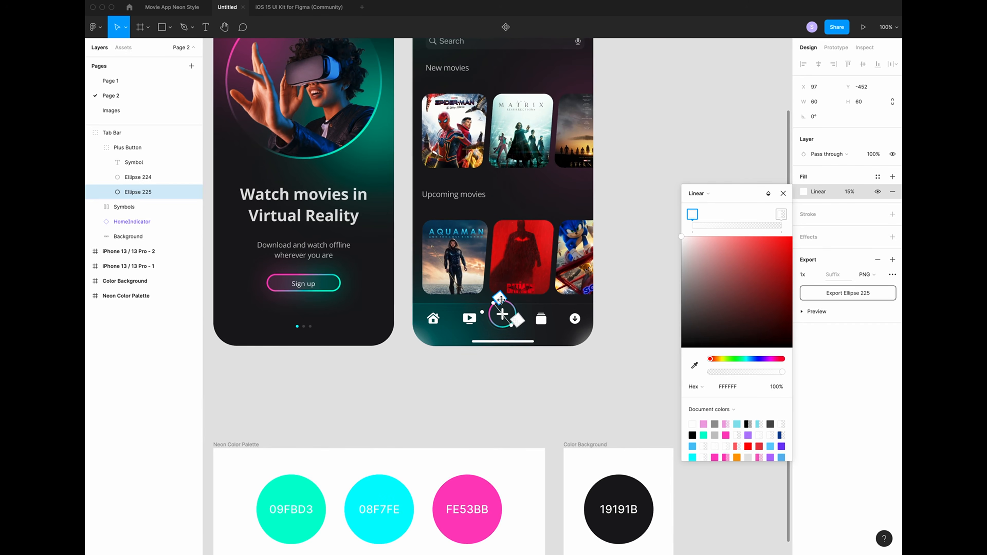
key(i)
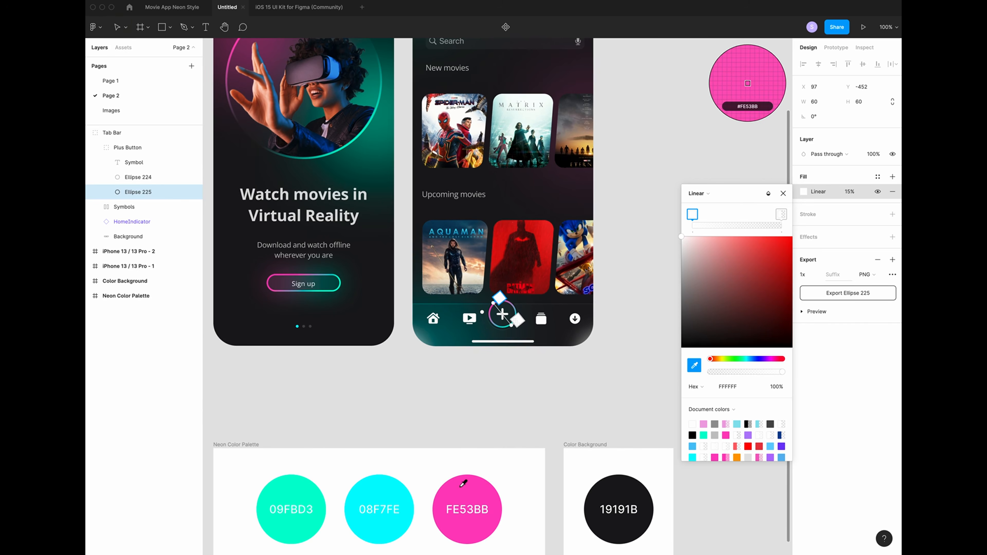
click(462, 491)
click(517, 319)
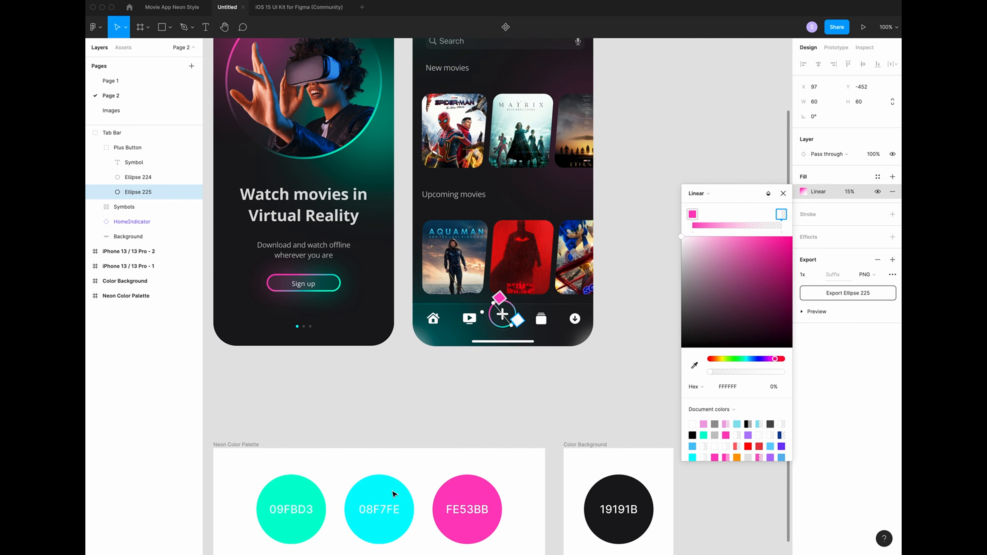
key(i)
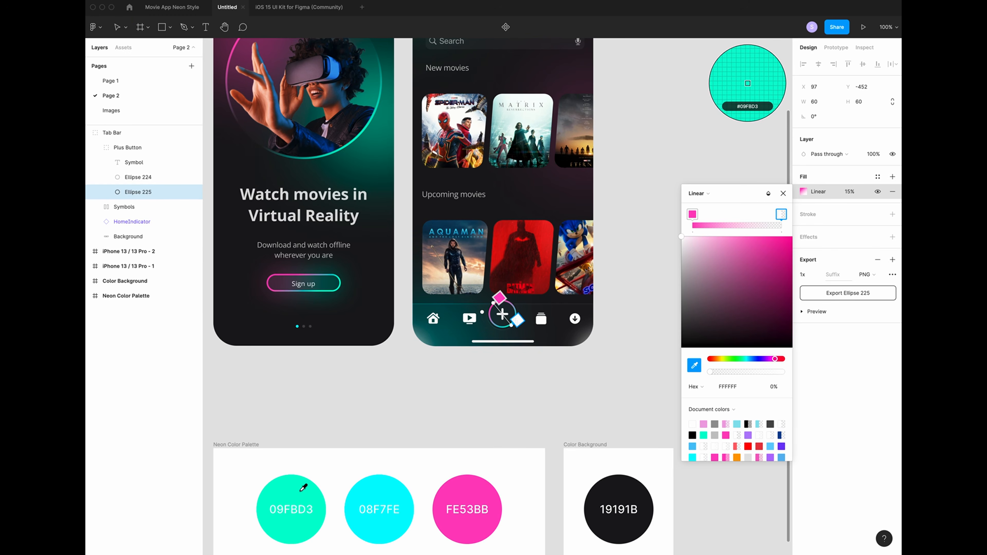
click(302, 494)
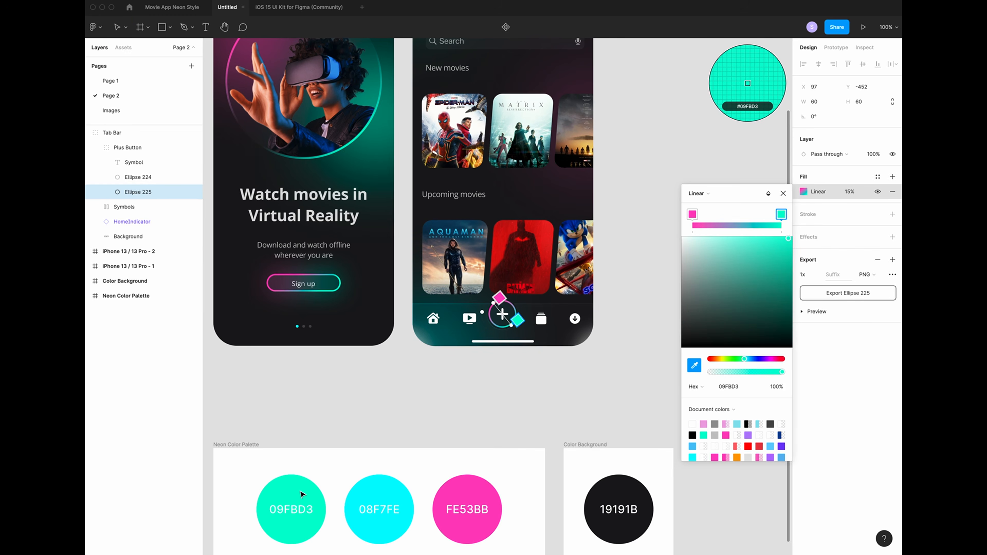
click(772, 197)
click(787, 94)
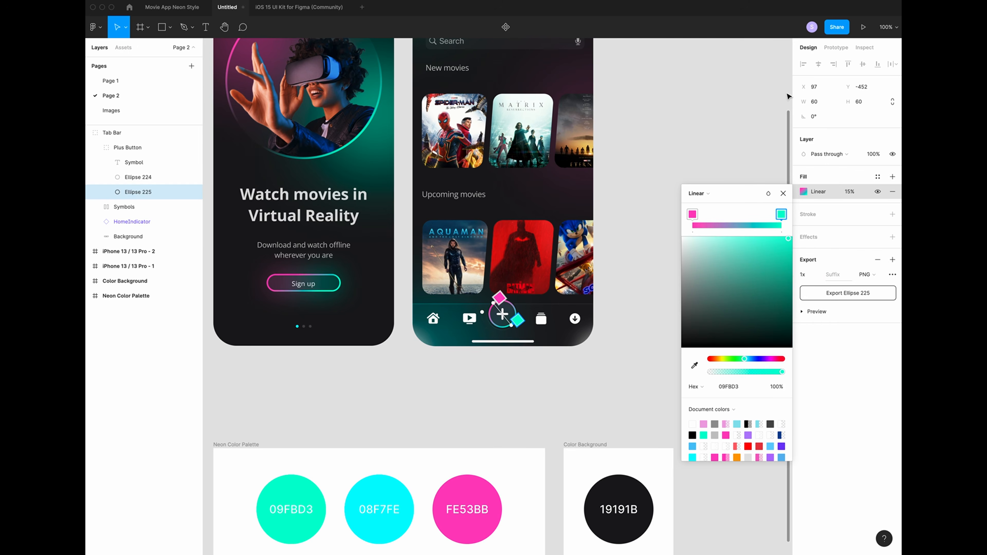
click(783, 194)
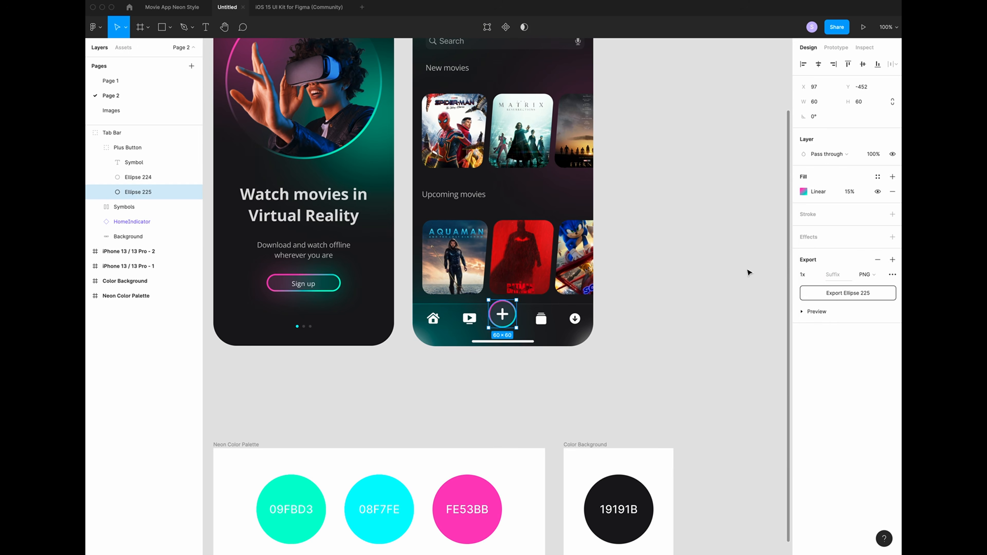
- Set the gradient fill opacity of Ellipse 225 to 100%
click(850, 191)
text(100)
key(Return)
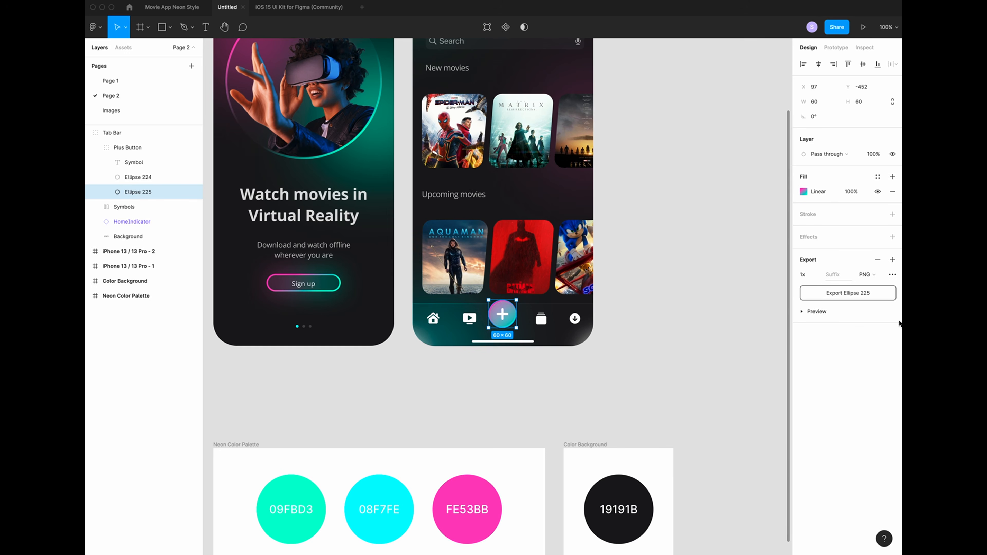
- Add a layer blur effect with a blur radius of 40 to Ellipse 225
click(893, 236)
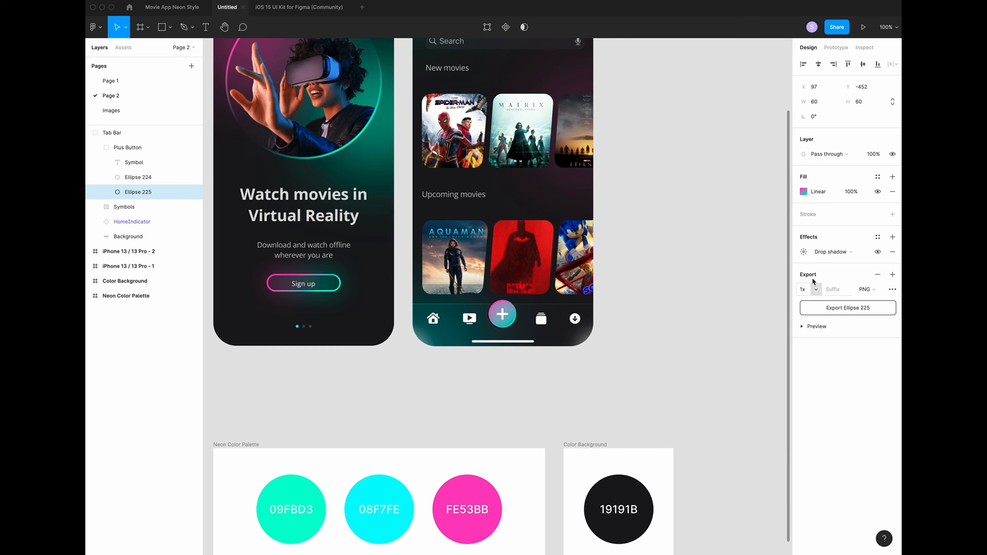
click(838, 252)
click(838, 264)
click(803, 251)
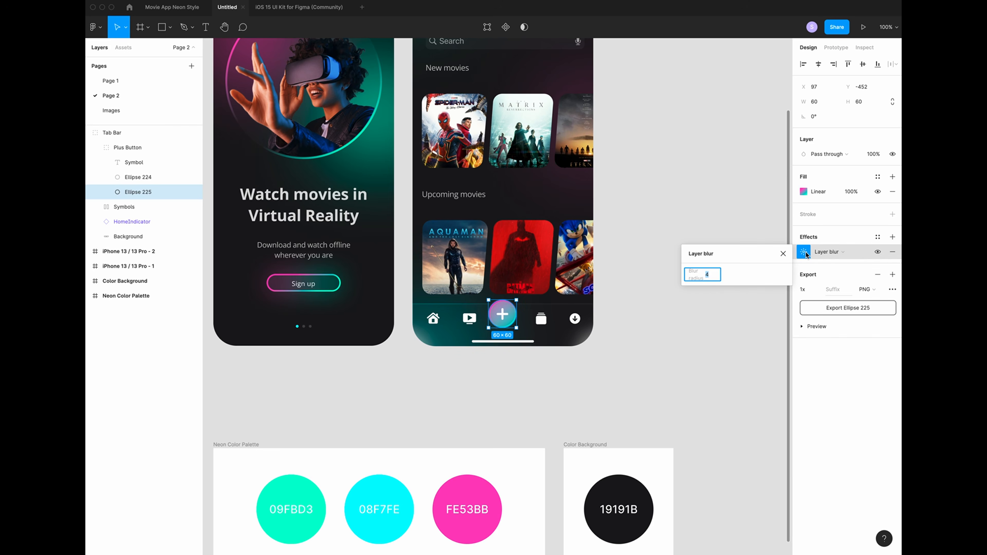
text(40)
key(Return)
click(552, 390)
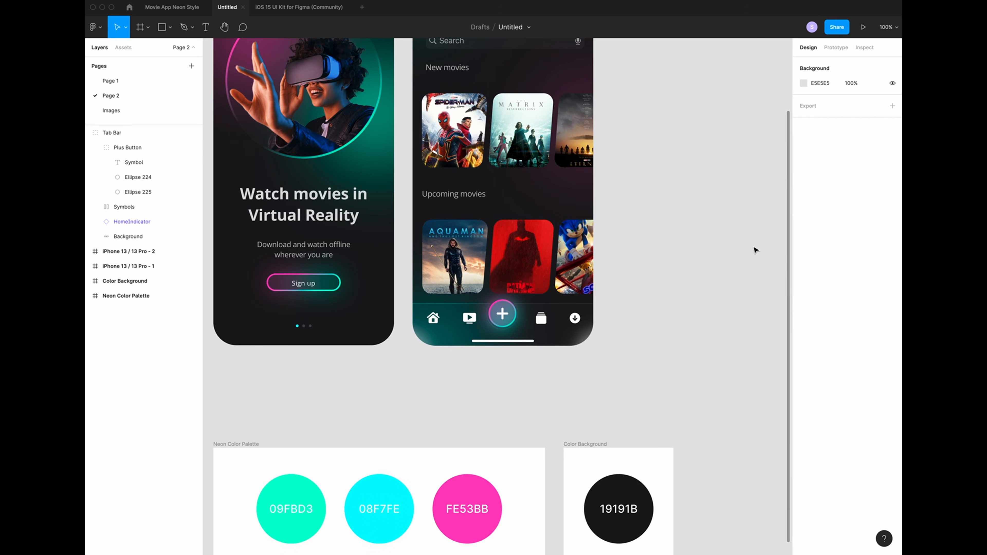
- Soften the plus button's glow by setting Ellipse 225's fill opacity to 50%
click(134, 192)
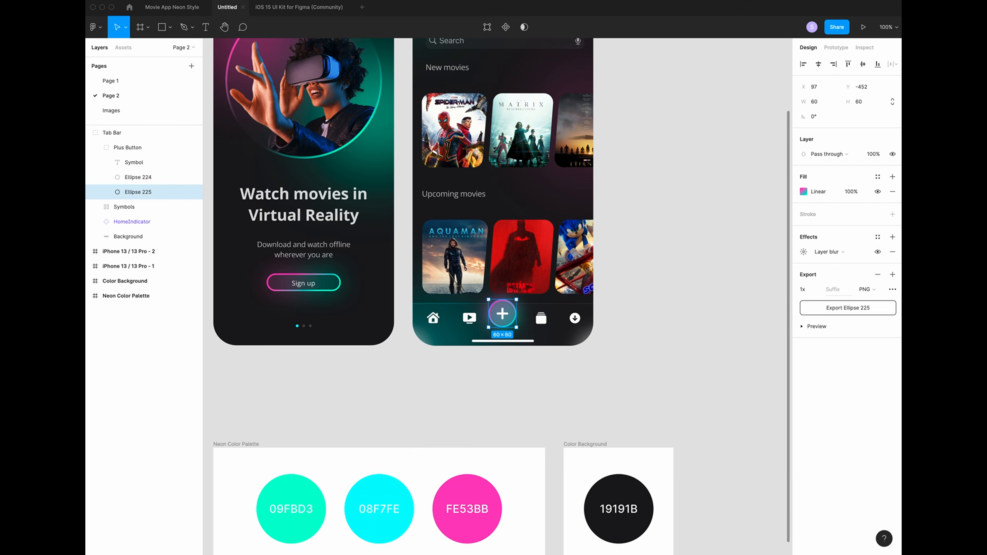
click(850, 193)
text(50)
key(Return)
click(677, 382)
- Set the fill opacity of the "New movies" heading on the second screen to 75%
scroll(678, 384, up, 3)
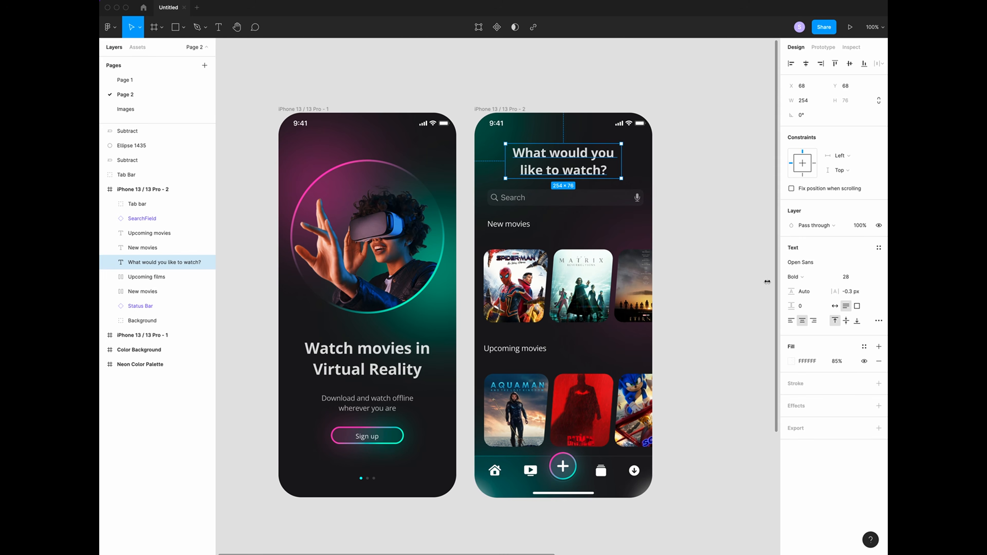
click(676, 227)
click(513, 231)
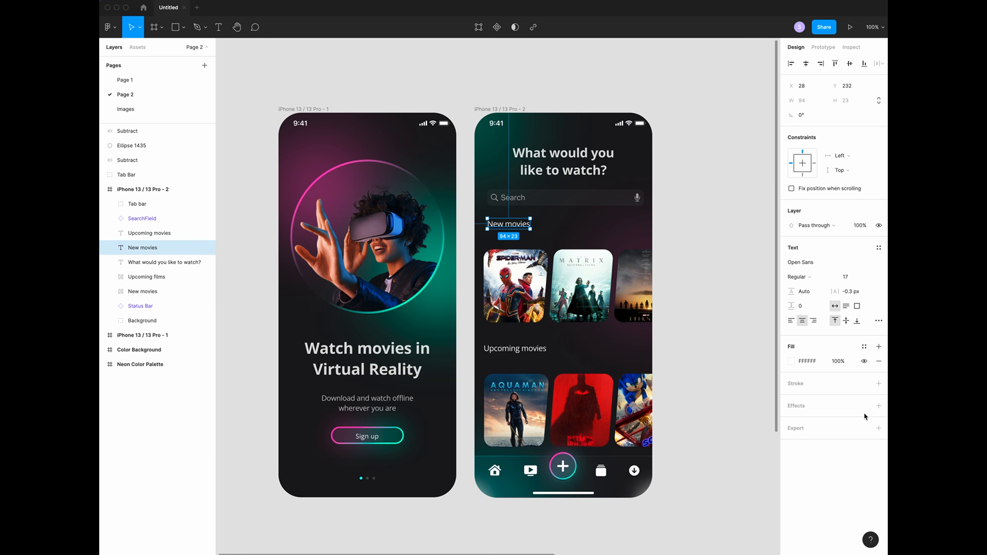
click(846, 363)
text(75)
click(733, 349)
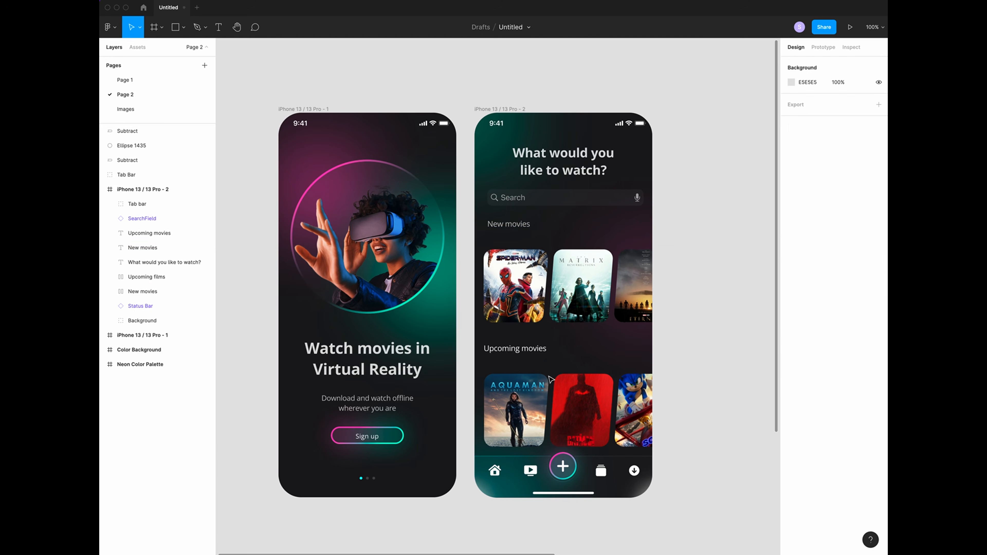
- Set the fill opacity of the "Upcoming movies" heading on the second screen to 75%
click(517, 349)
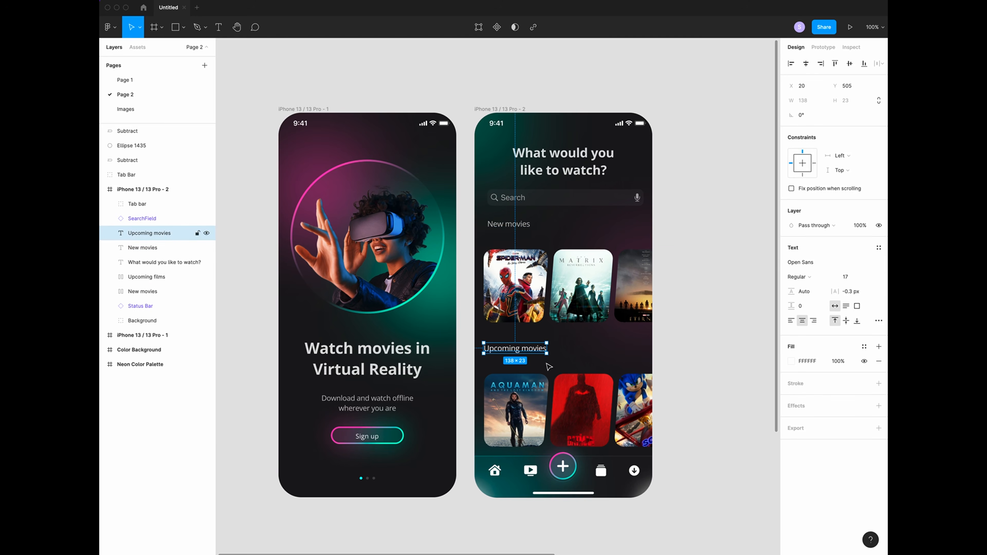
click(835, 361)
click(842, 361)
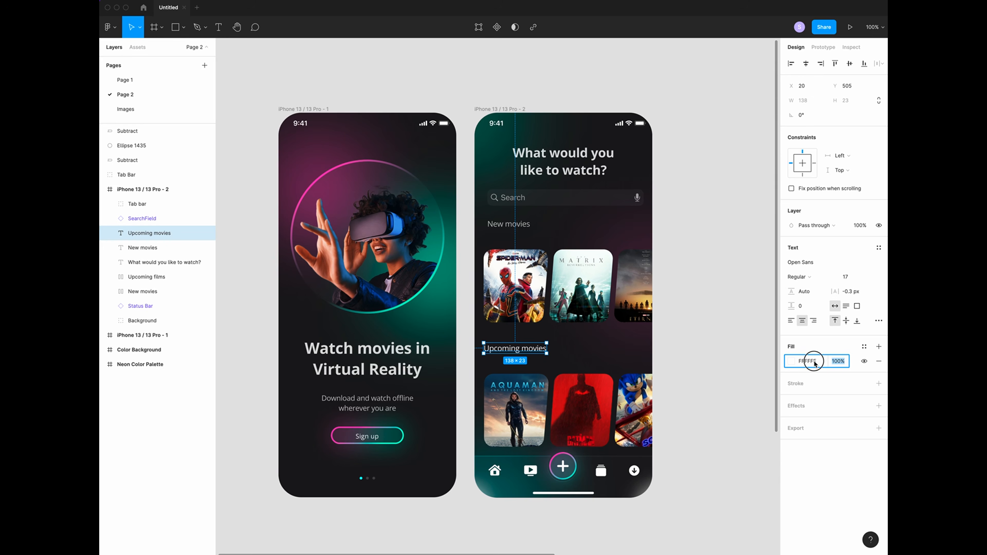
text(75)
key(Return)
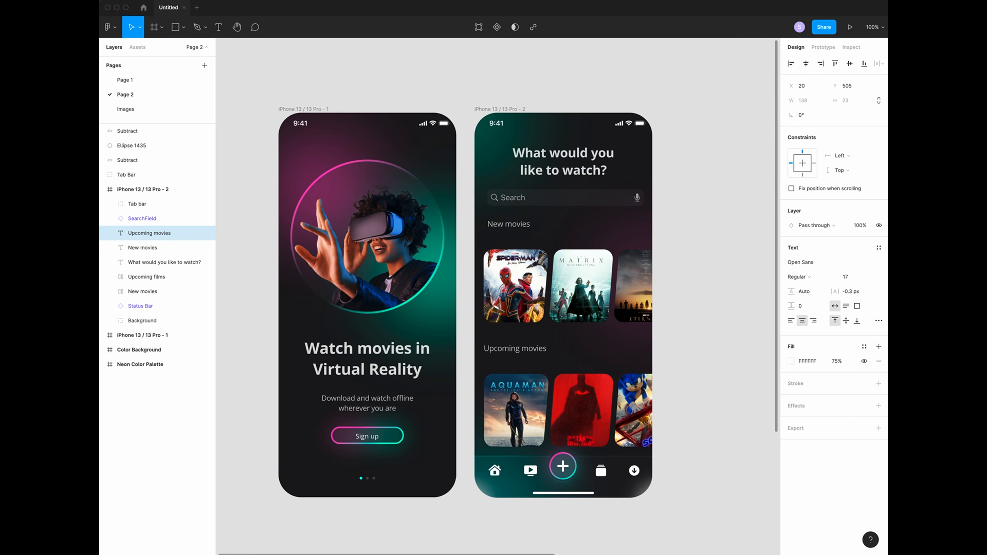
click(710, 344)
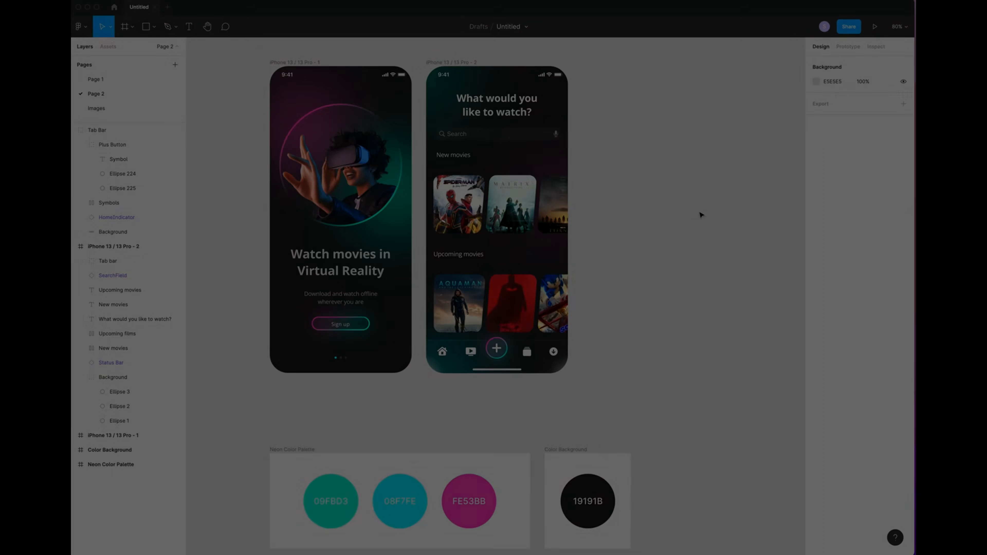
- Copy the iPhone 13 / 13 Pro - 2 frame and paste the copy to its right as the third screen
scroll(695, 216, up, 2)
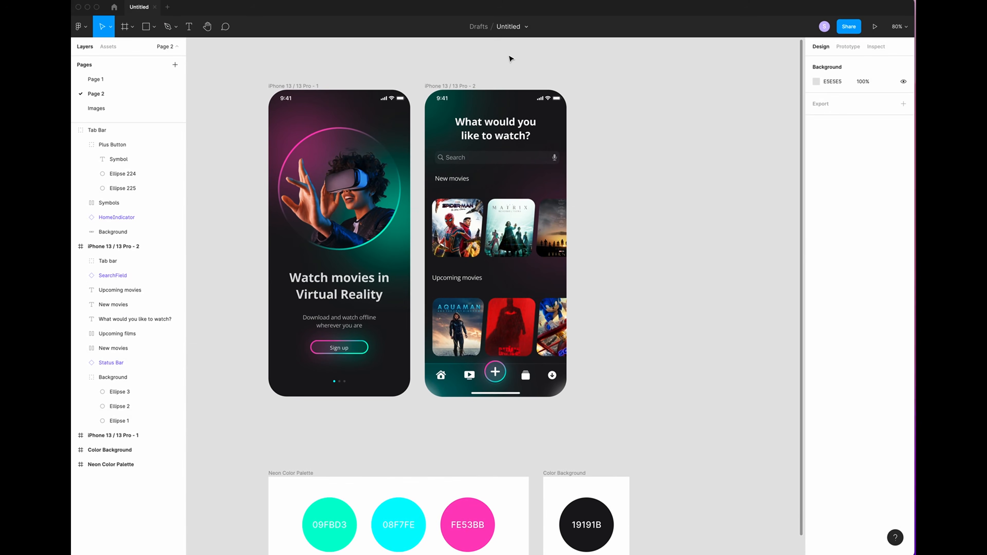
click(454, 89)
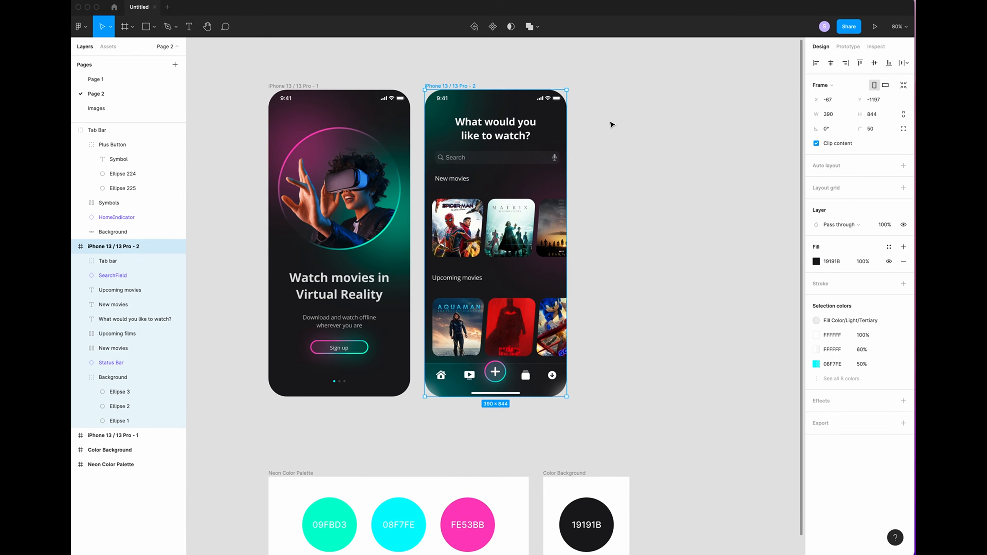
key(super+v)
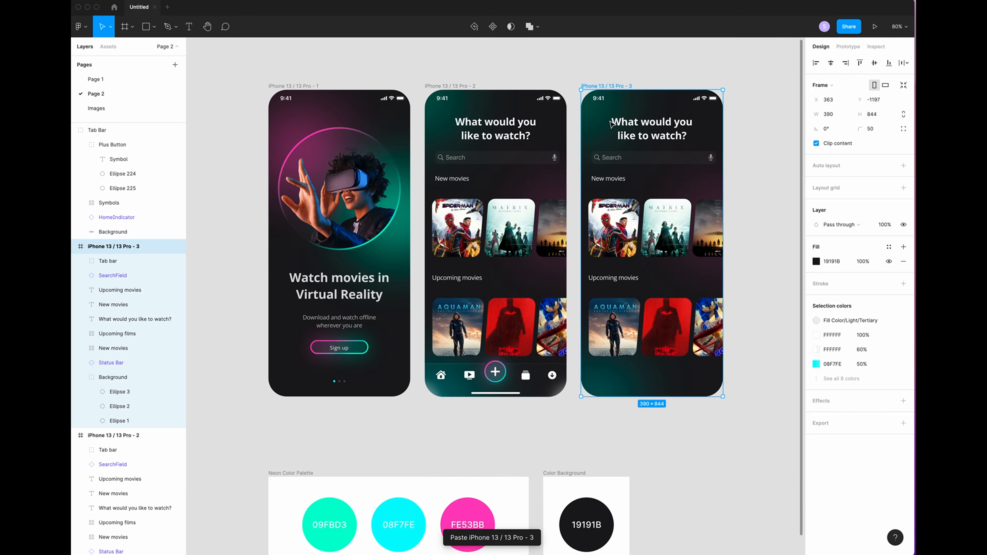
- Delete all layers from the iPhone 13 / 13 Pro - 3 frame except the Status Bar
click(107, 265)
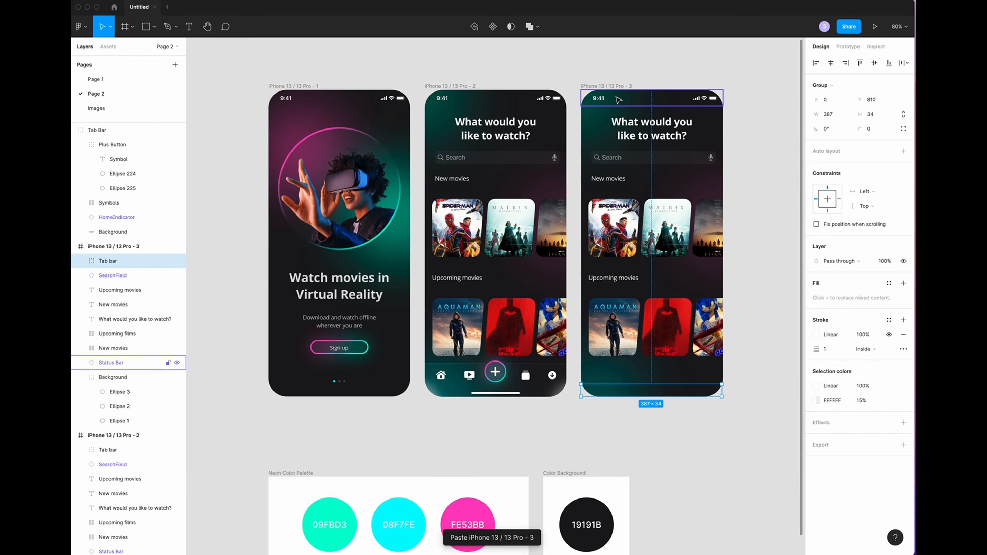
super+click(114, 276)
super+click(116, 291)
super+click(117, 305)
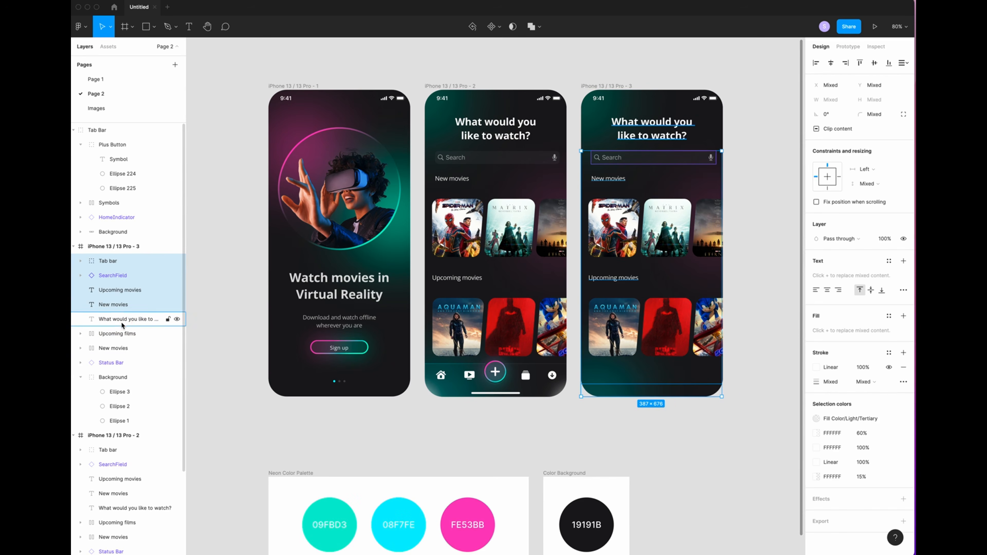
super+click(120, 320)
super+click(124, 335)
super+click(128, 349)
super+click(137, 377)
key(Delete)
- Switch to the web browser and look over the IMDb page for Eternals for movie details and photos
scroll(434, 357, right, 2)
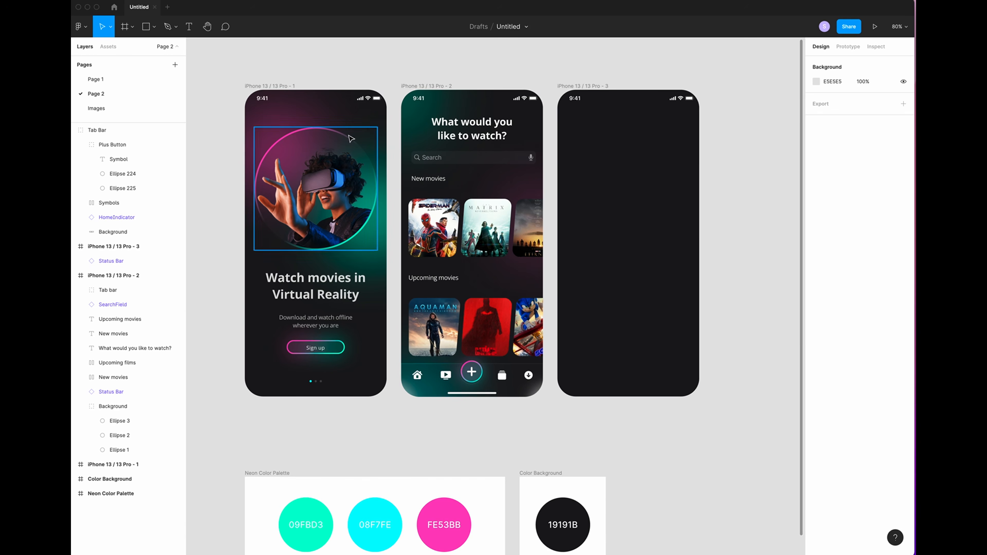
click(380, 541)
scroll(831, 412, down, 2)
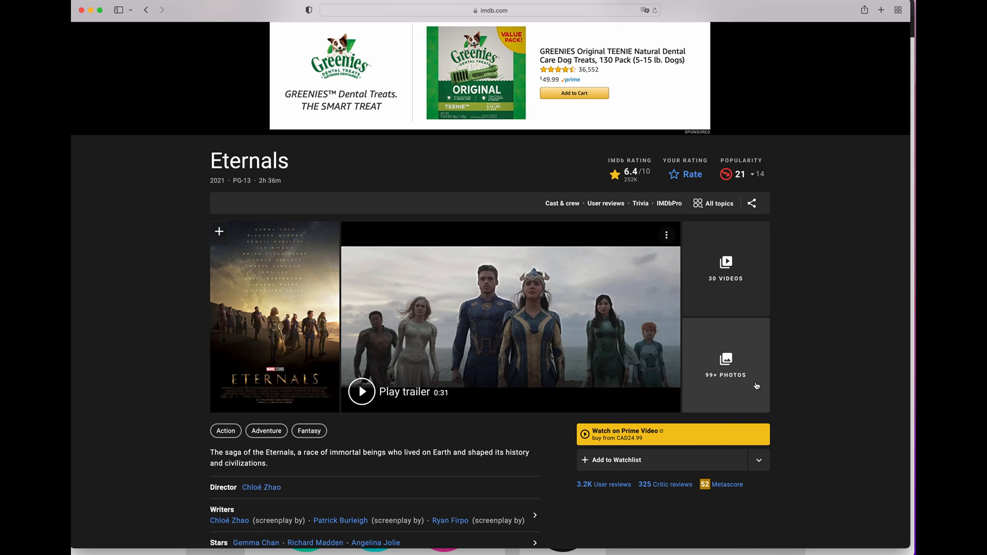
scroll(756, 386, down, 5)
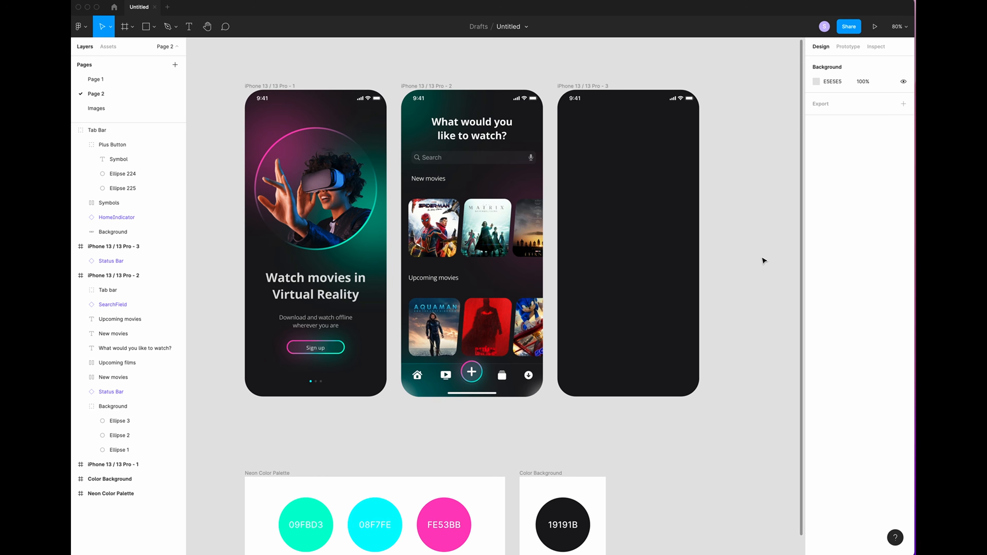
- Copy the large Eternals poster from the Images page and place it horizontally centered at the top of the third screen on Page 2
click(95, 109)
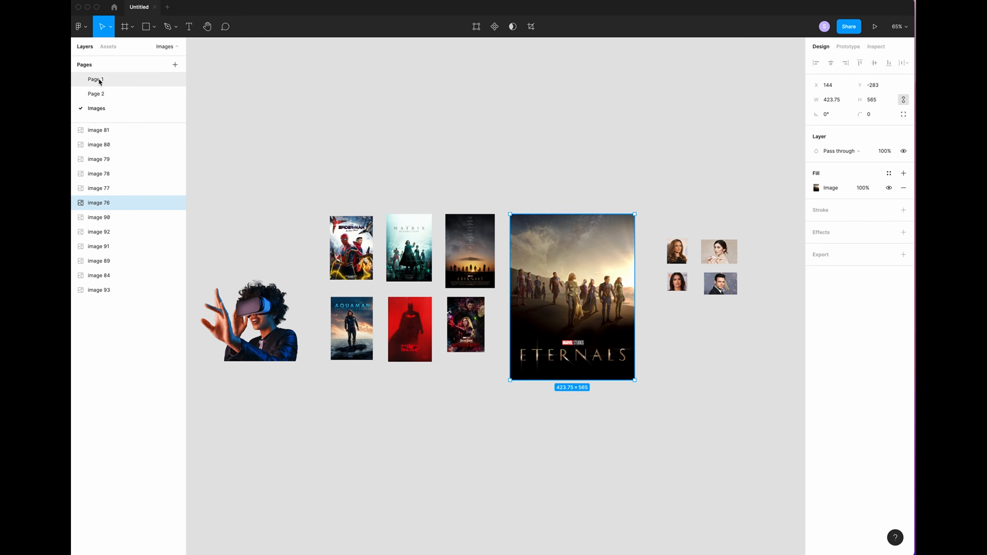
click(96, 94)
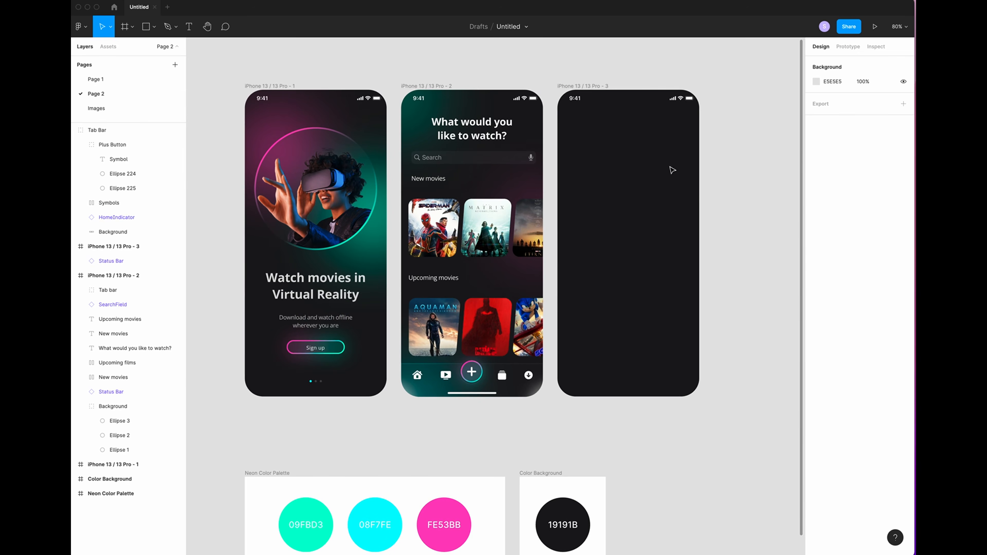
key(super+v)
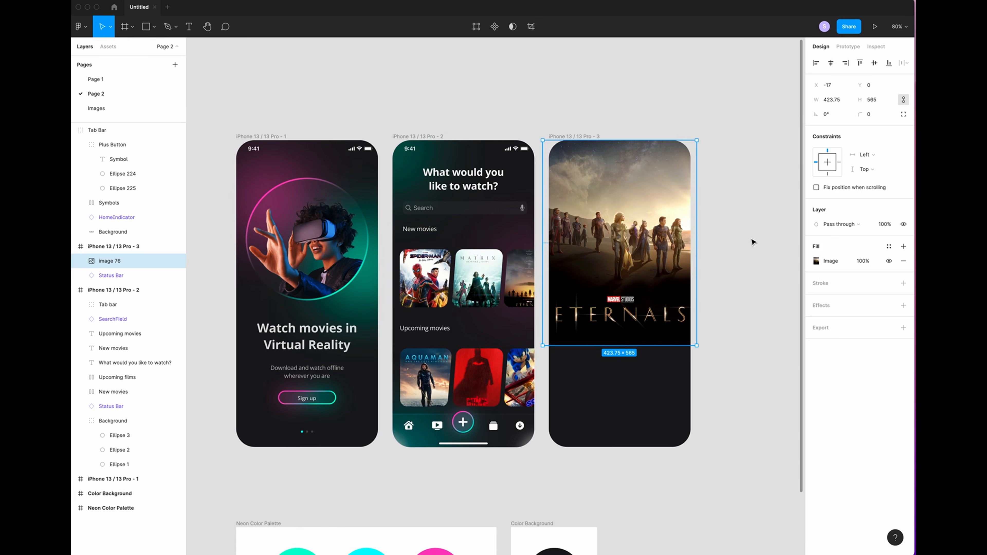
click(749, 238)
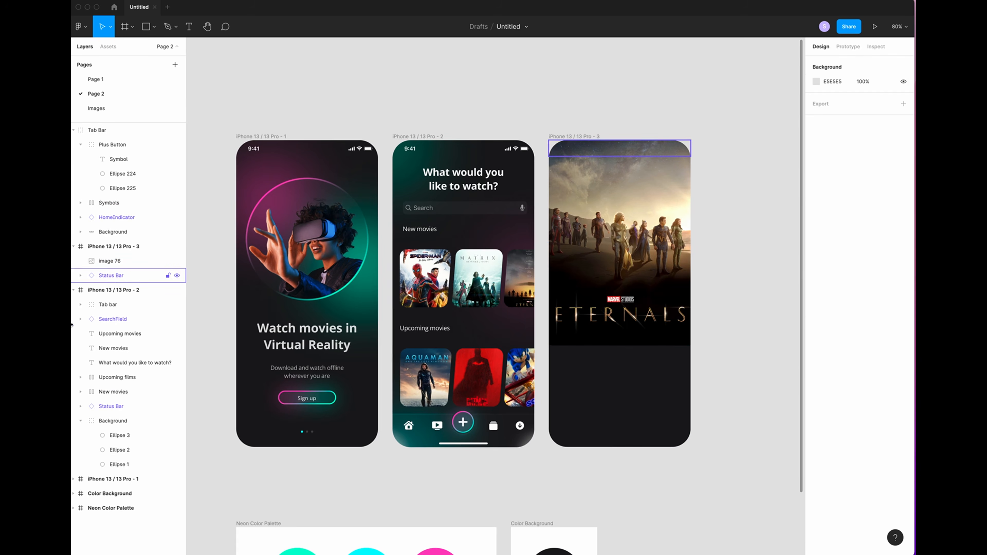
- Move the Status Bar layer above the Eternals poster image in the third screen's frame
click(115, 276)
drag(115, 279, 110, 256)
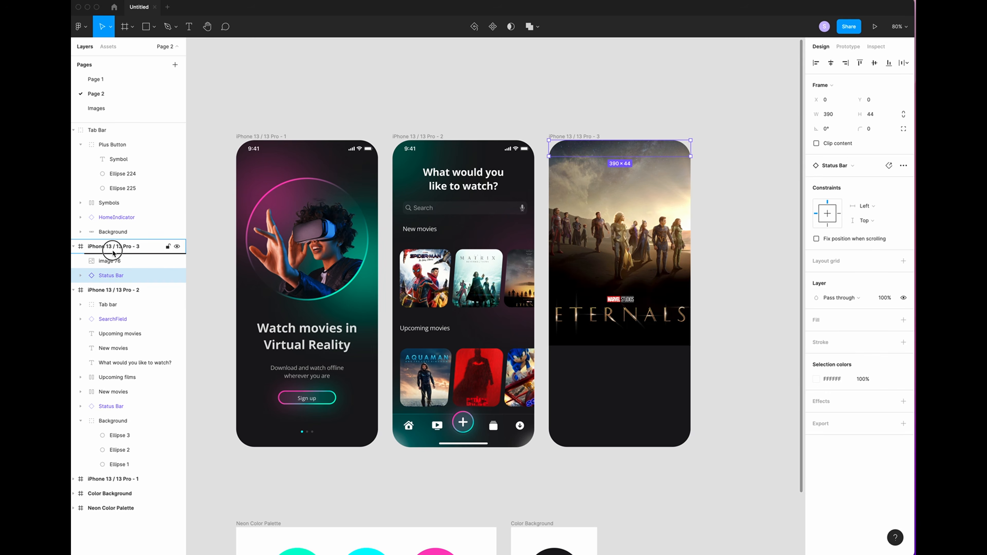
click(743, 335)
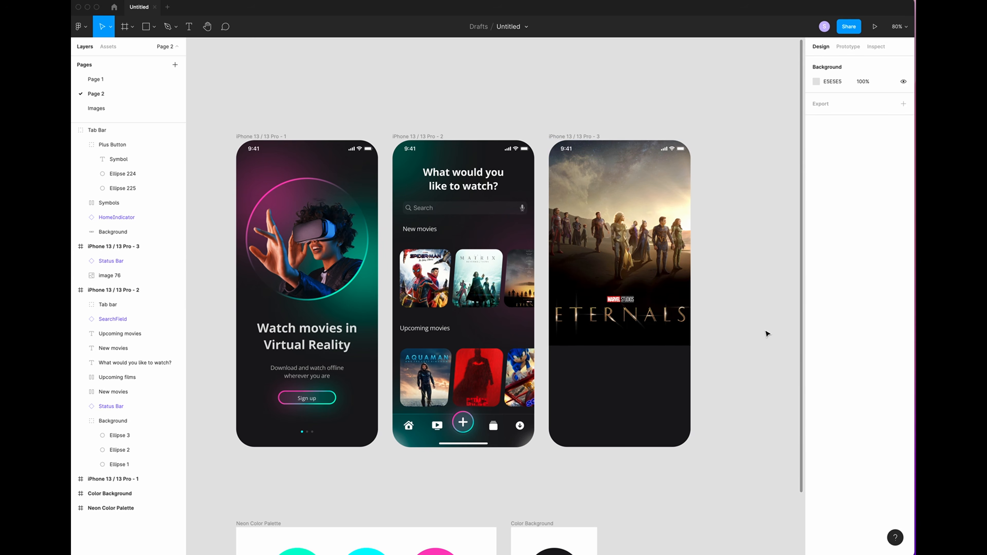
scroll(767, 333, up, 1)
scroll(767, 334, right, 1)
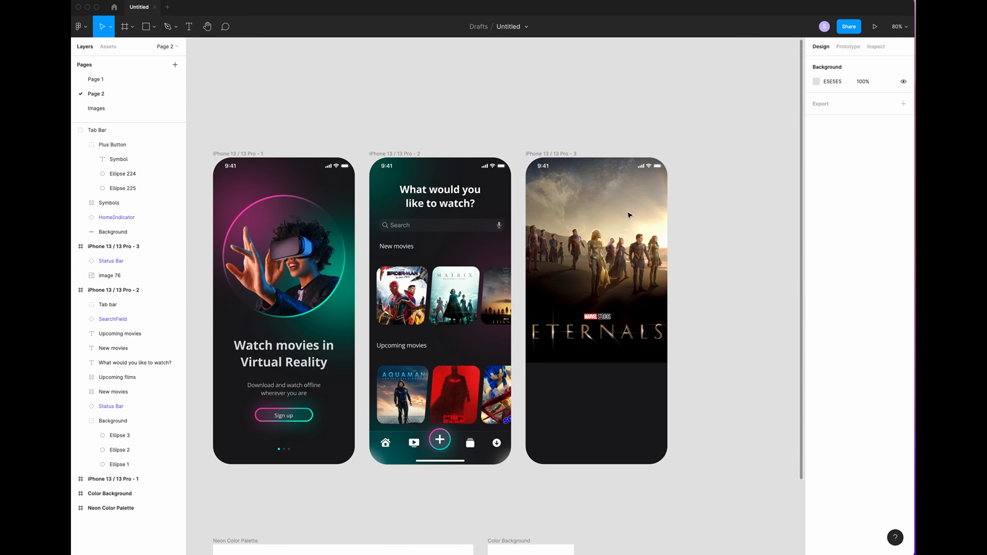
drag(523, 152, 643, 299)
key(Escape)
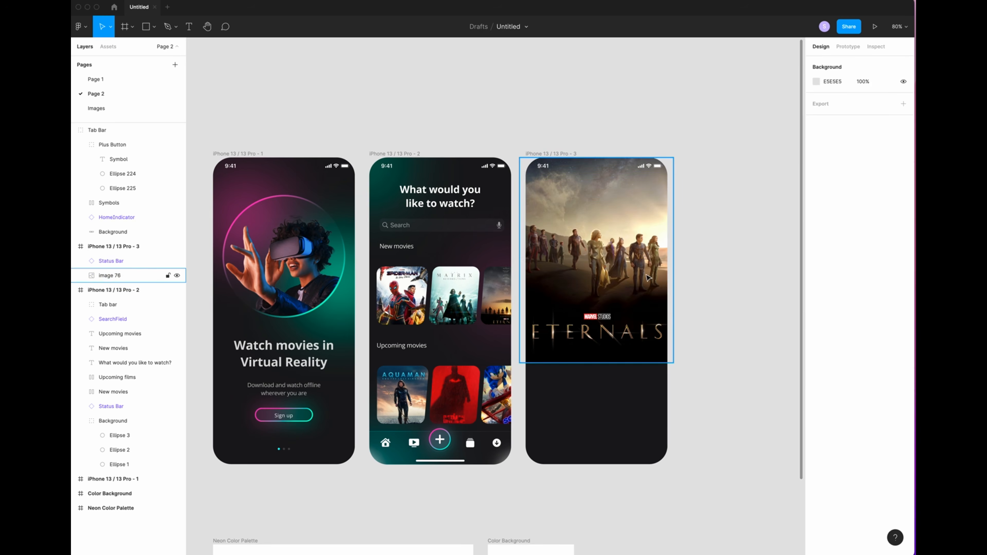
- Draw a rectangle over the Eternals poster on the third screen, 390 wide, aligned with the frame's top edge, and set its height to 422
key(r)
mouse_move(696, 342)
mouse_down()
mouse_move(511, 160)
mouse_move(526, 157)
mouse_up()
drag(696, 323, 667, 324)
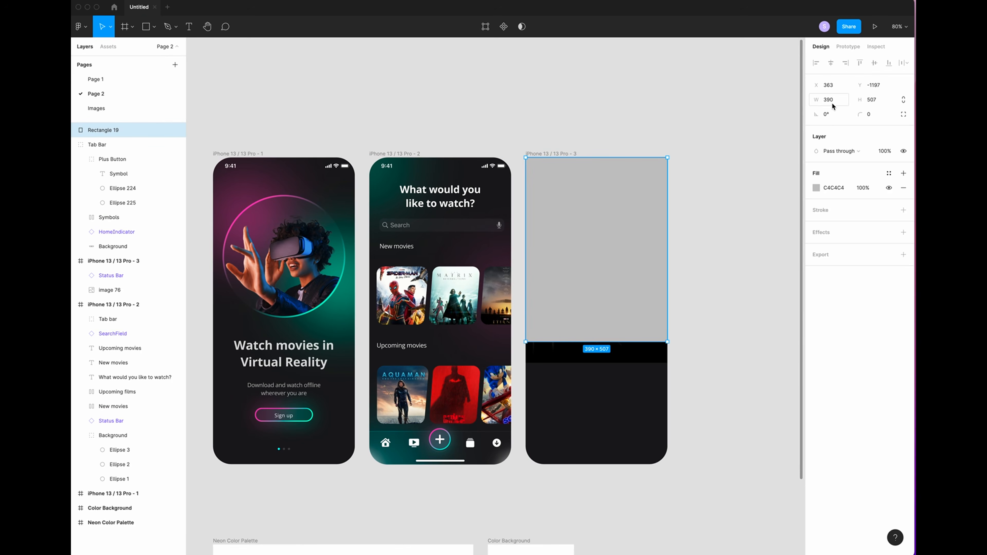
click(872, 100)
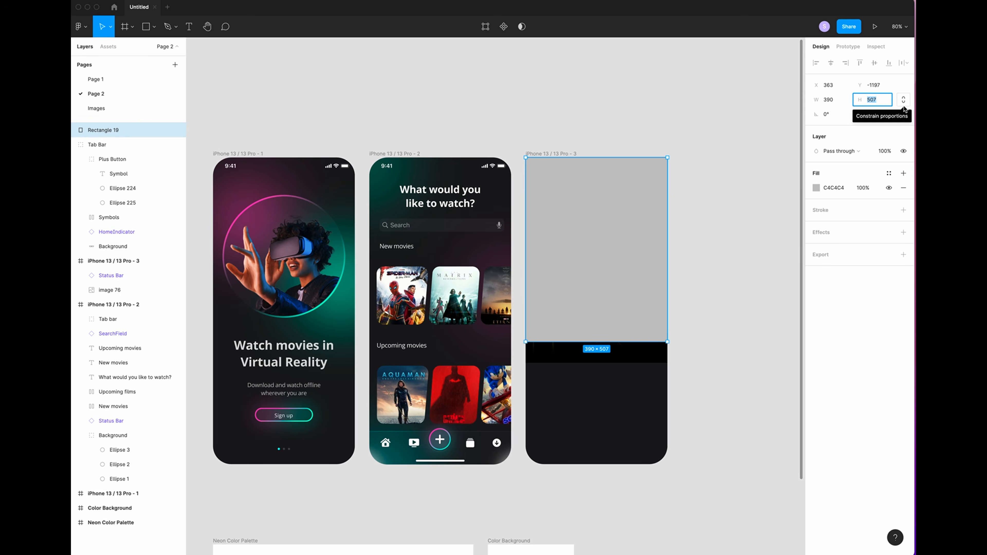
text(422)
key(Return)
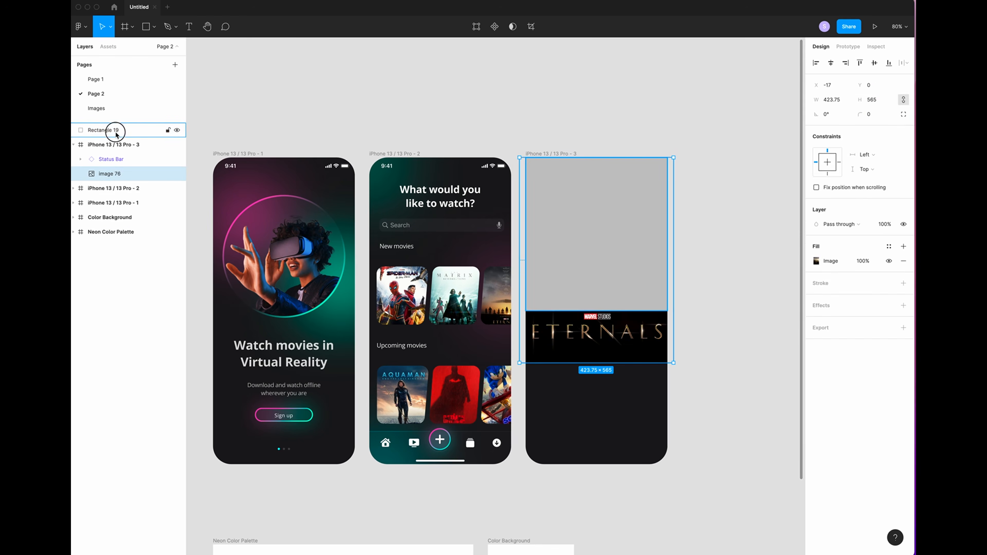
- Move the rectangle below the Eternals poster image in the layer order and group the two layers
click(114, 132)
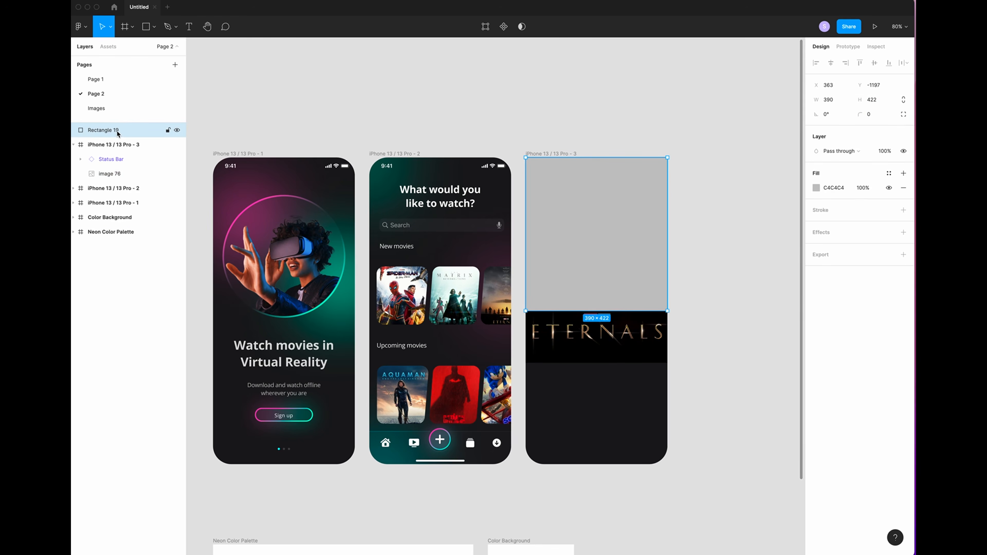
drag(117, 133, 116, 182)
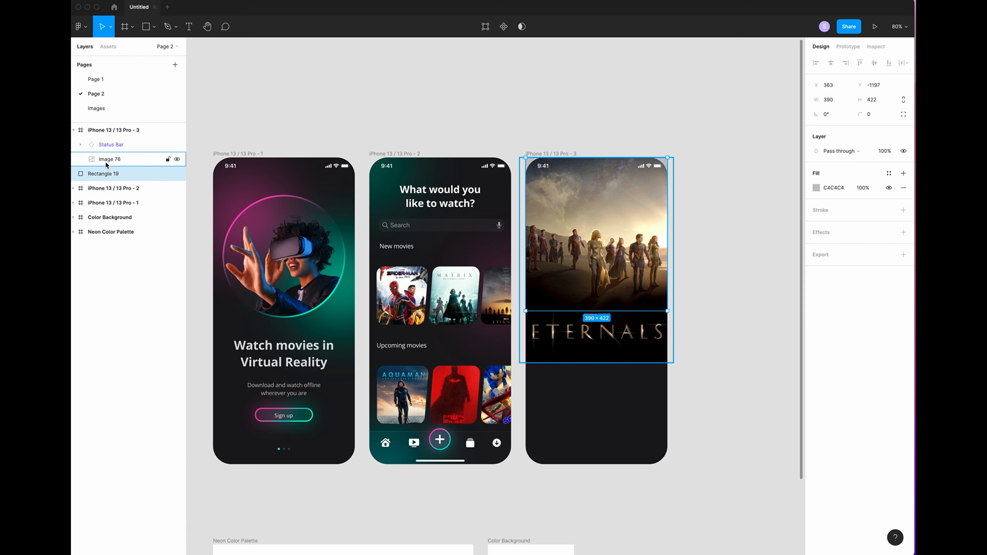
click(106, 162)
shift+click(109, 176)
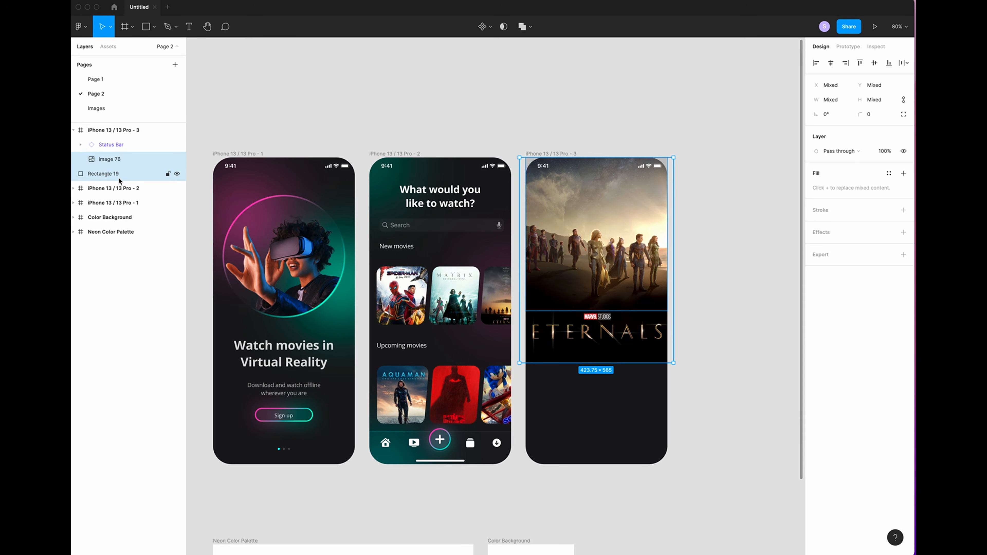
key(super+g)
- Use the rectangle inside the new group as a mask for the Eternals poster
click(113, 159)
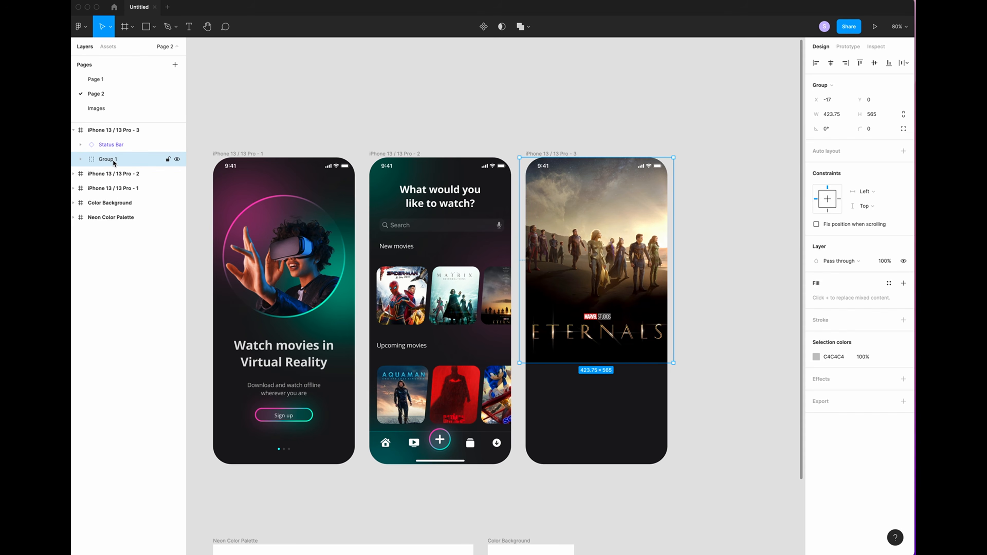
click(80, 159)
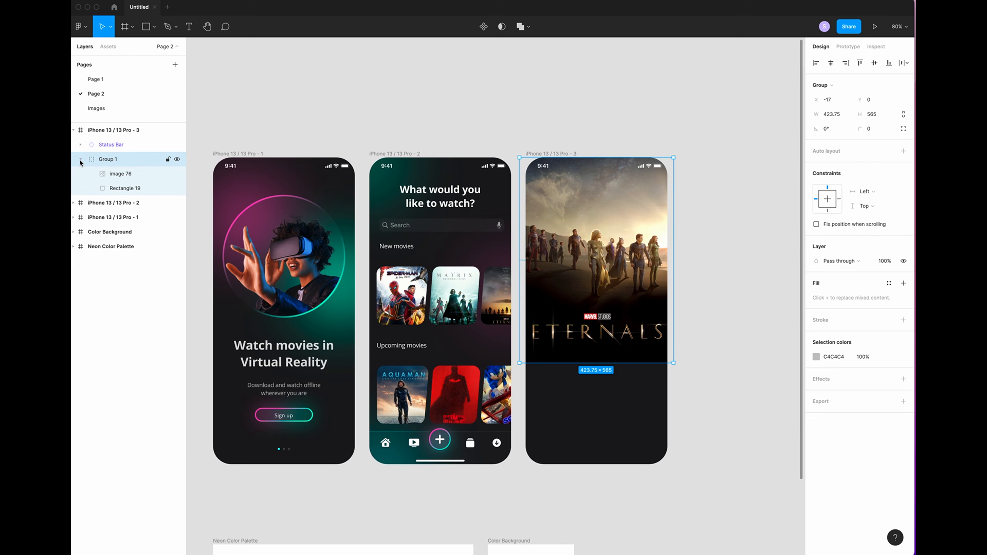
click(122, 190)
right_click(121, 190)
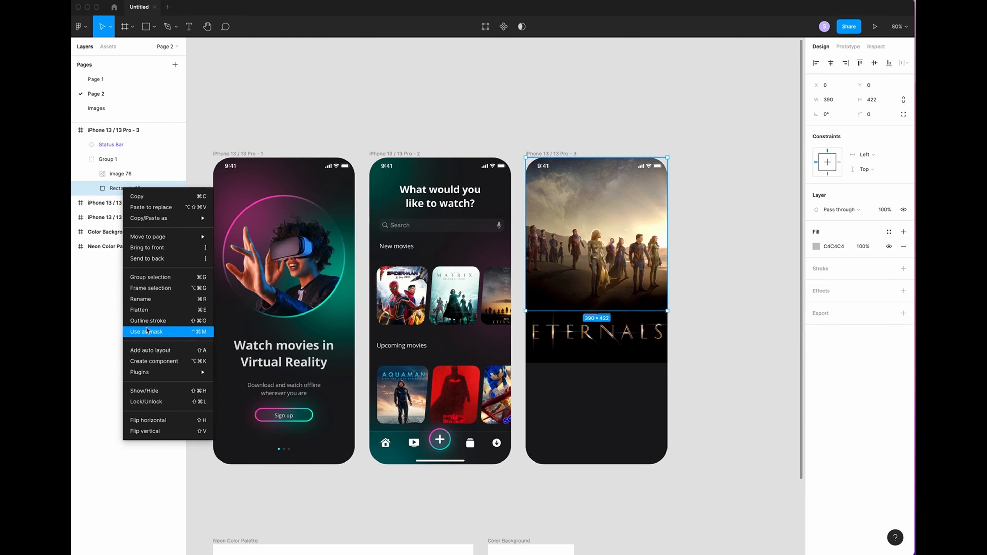
click(160, 333)
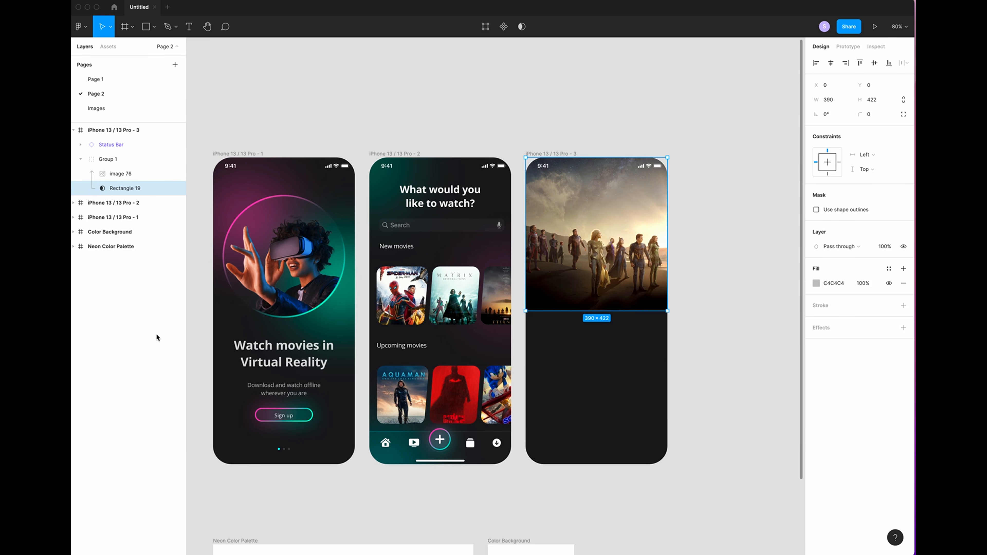
click(734, 340)
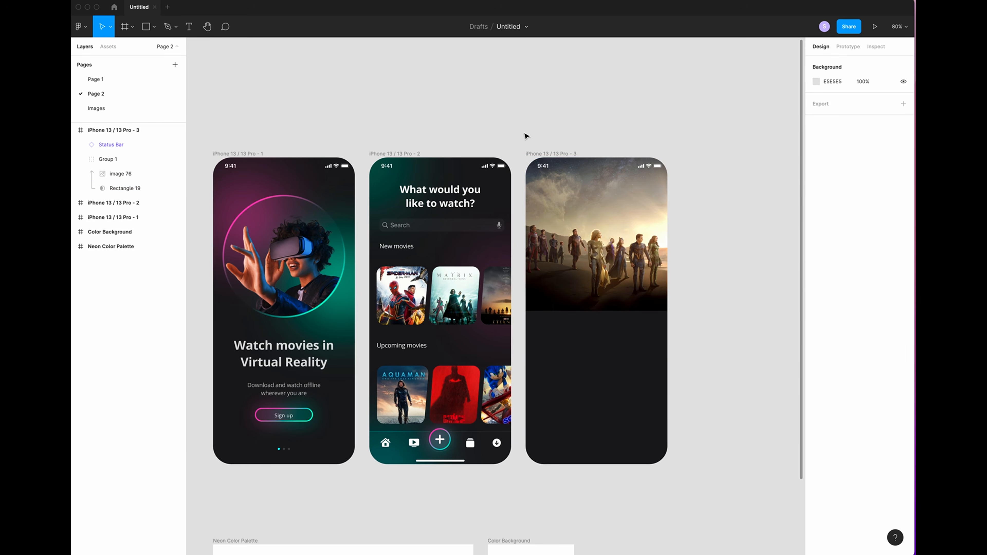
- Change the third frame's fill to a linear gradient starting at the poster's lower edge, with its first stop set to 000000
click(530, 153)
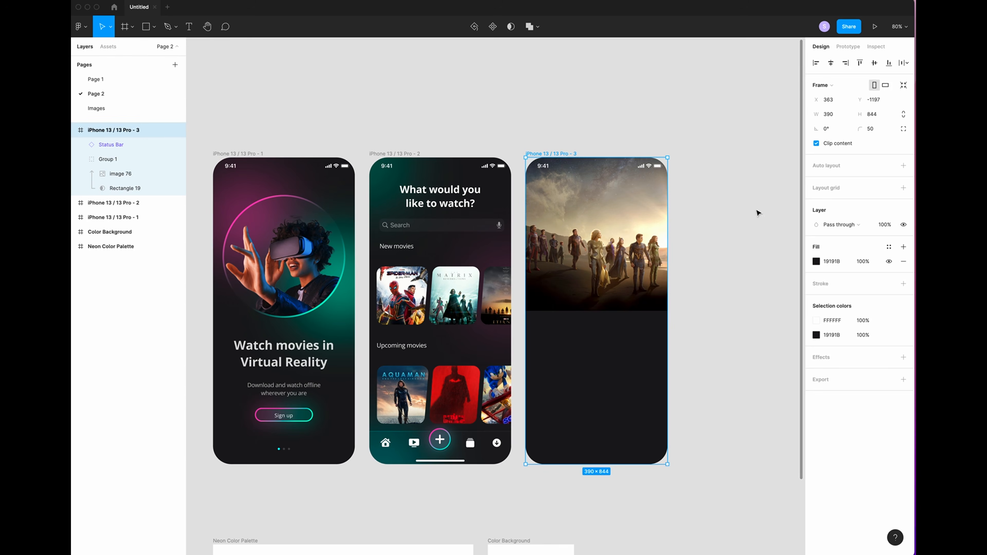
click(816, 263)
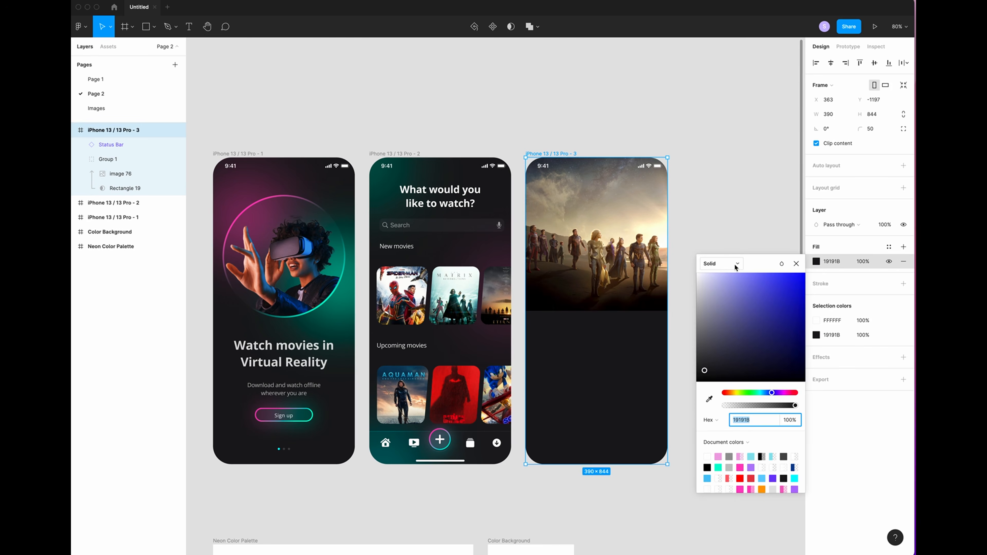
click(736, 264)
click(723, 275)
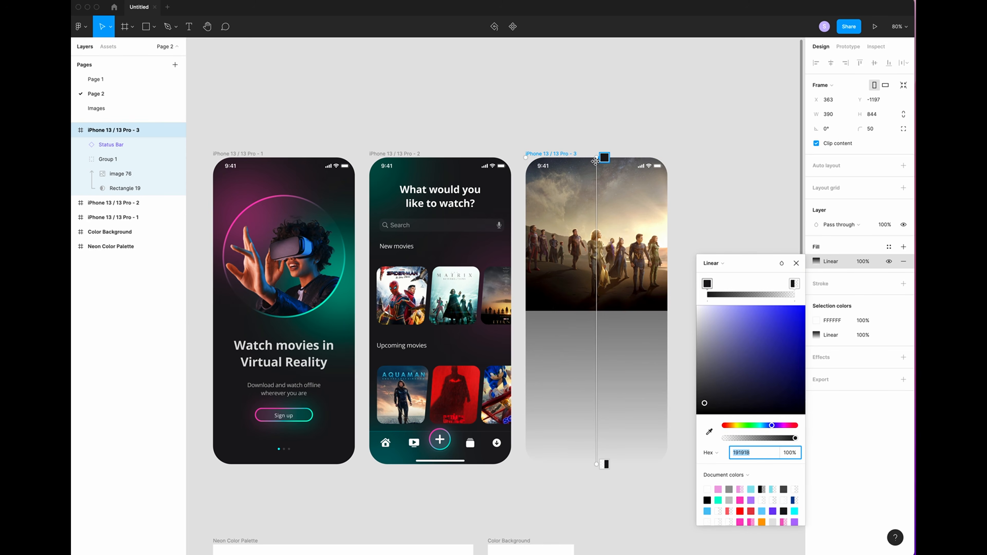
drag(597, 157, 597, 310)
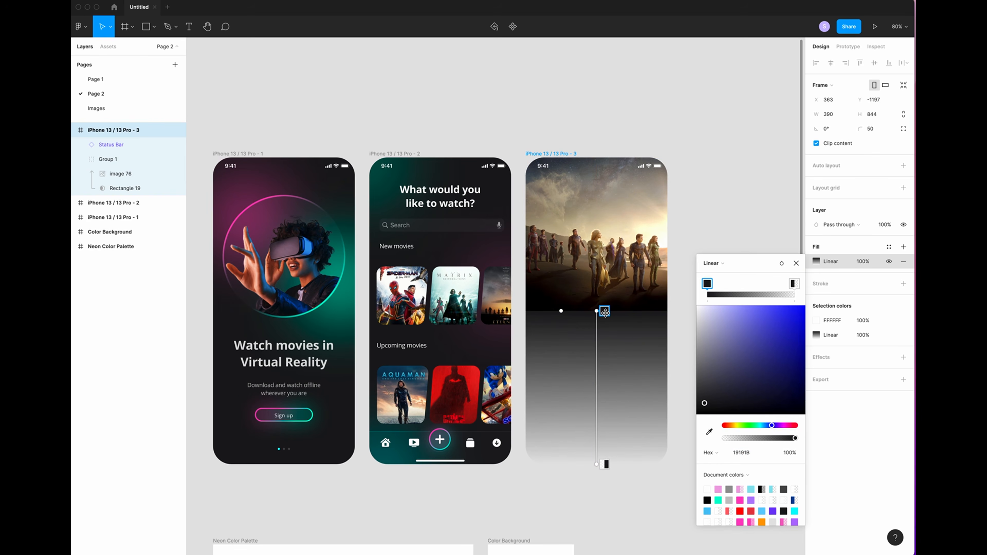
drag(704, 404, 672, 430)
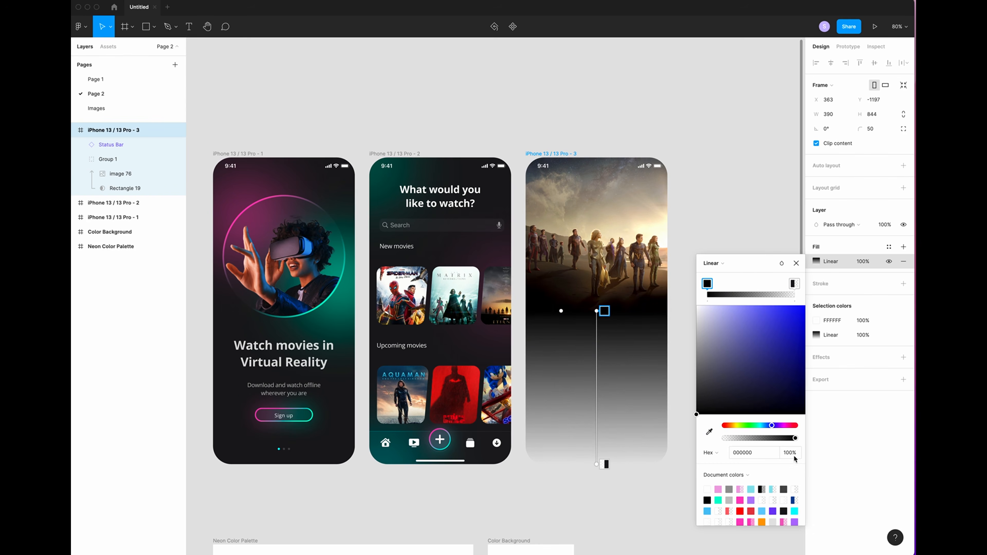
- Set the gradient's end stop to 19191B at full opacity by sampling the Color Background swatch
click(605, 464)
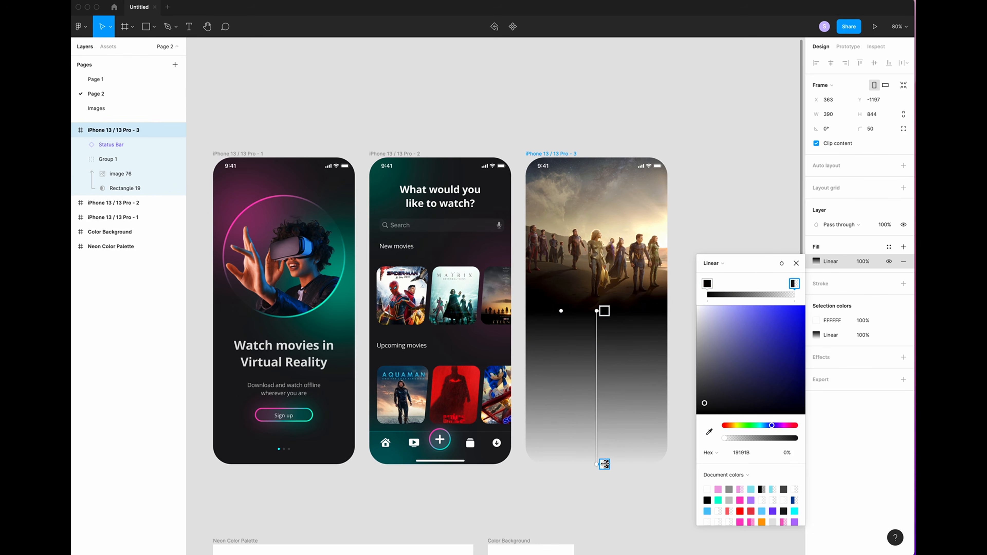
key(super+minus)
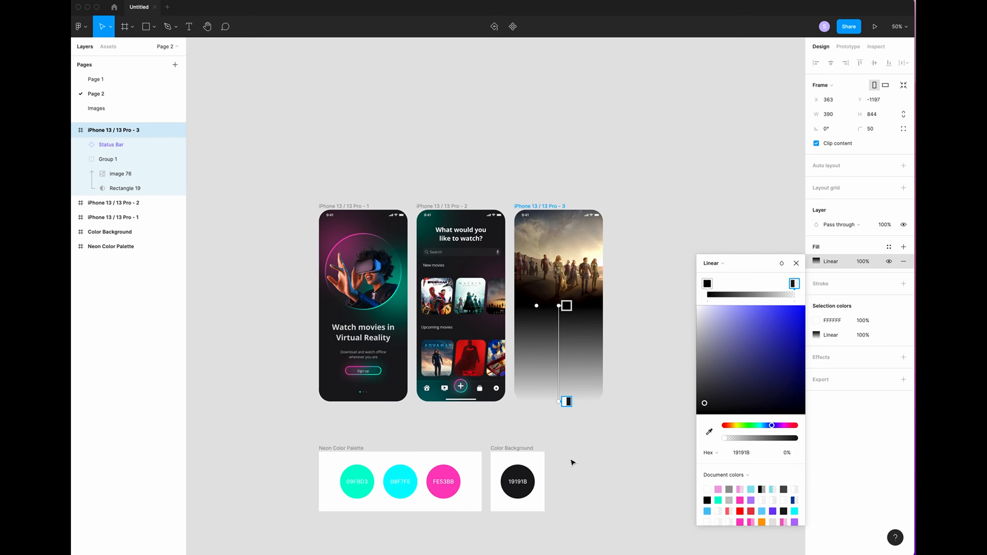
key(i)
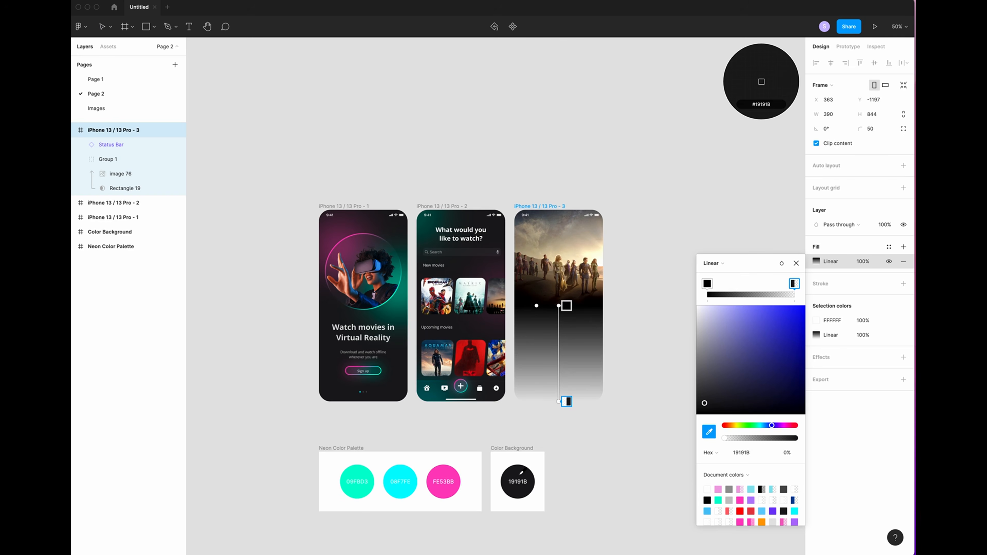
click(520, 478)
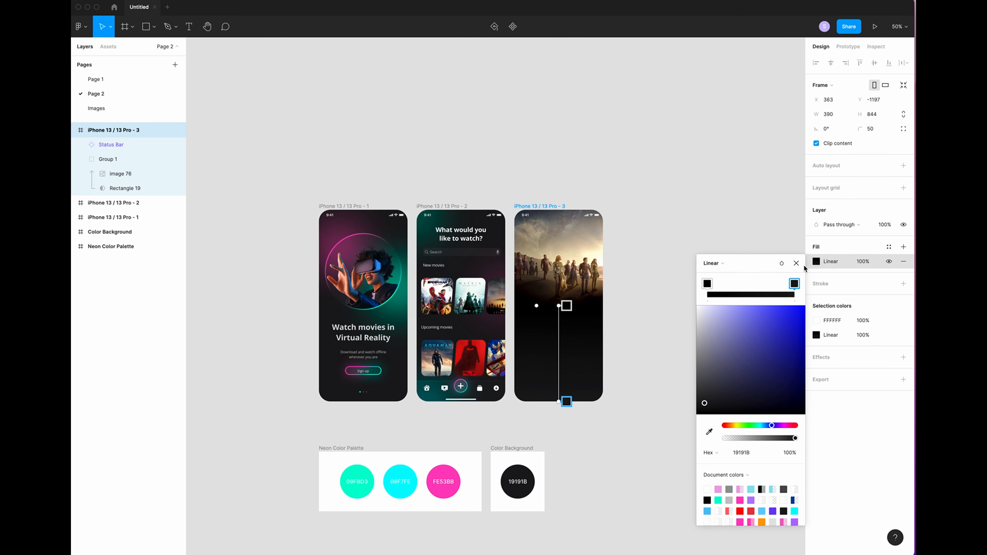
click(796, 263)
click(736, 278)
- Create a text box about 170 × 66 over the poster's lower edge on the third screen and set its font to Open Sans Bold
key(shift+0)
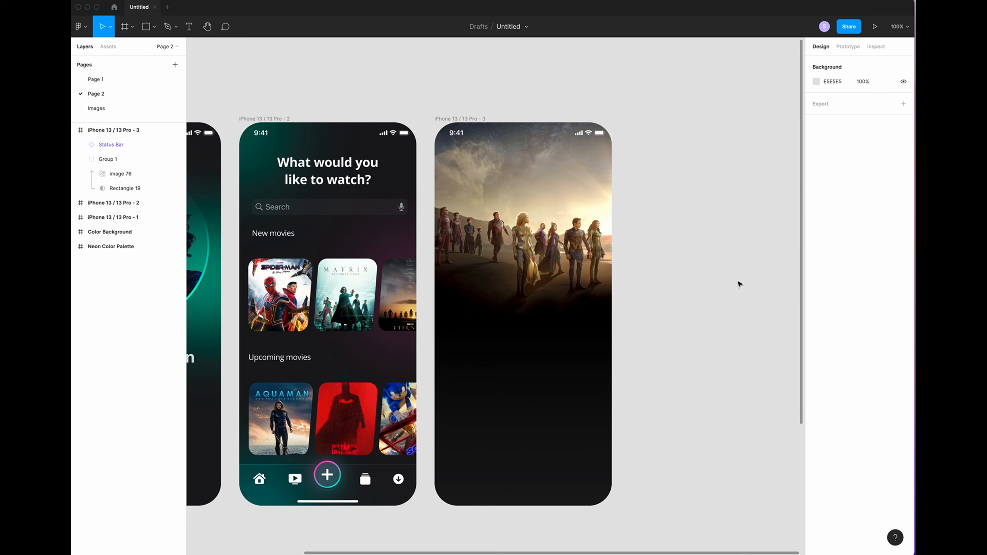
scroll(739, 284, left, 2)
key(t)
drag(506, 303, 584, 333)
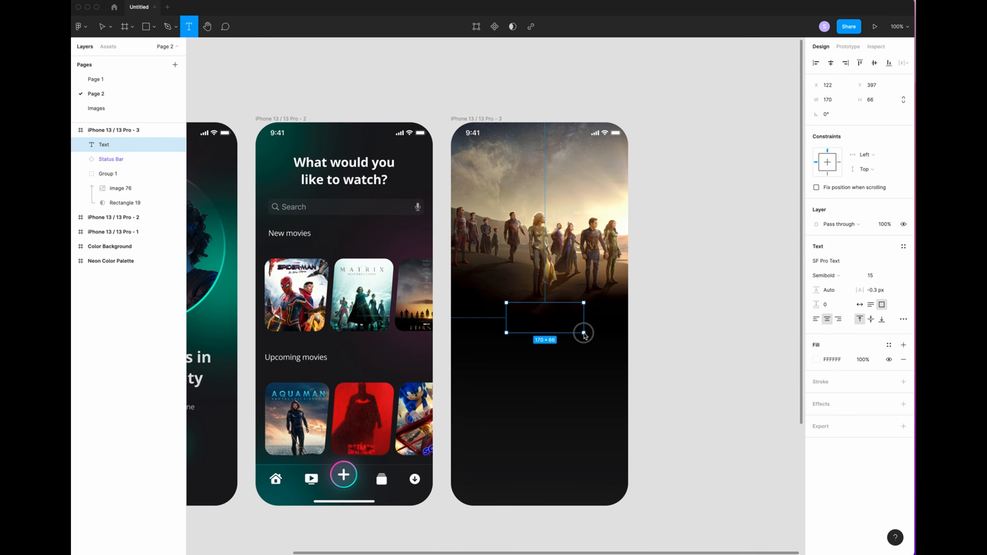
text(o)
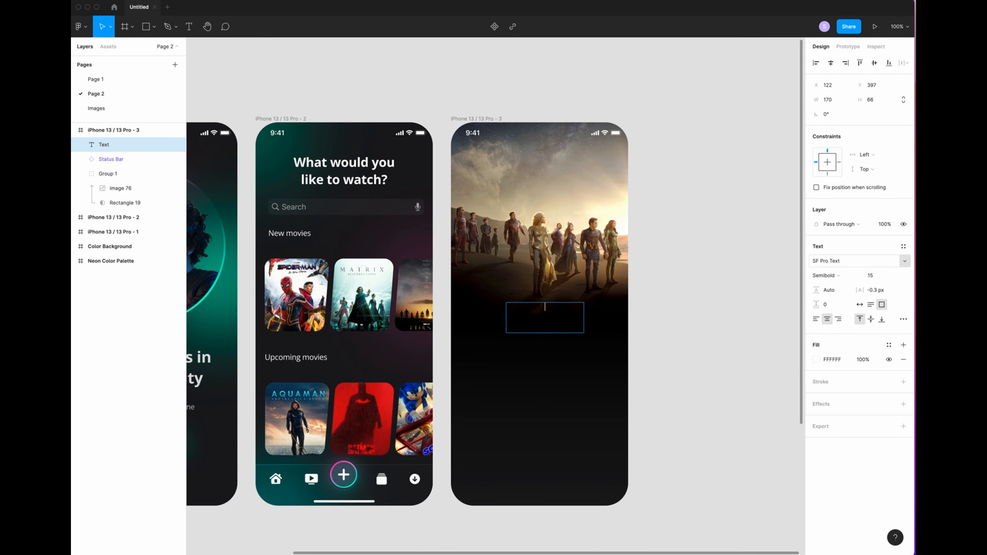
click(862, 261)
text(open)
click(836, 276)
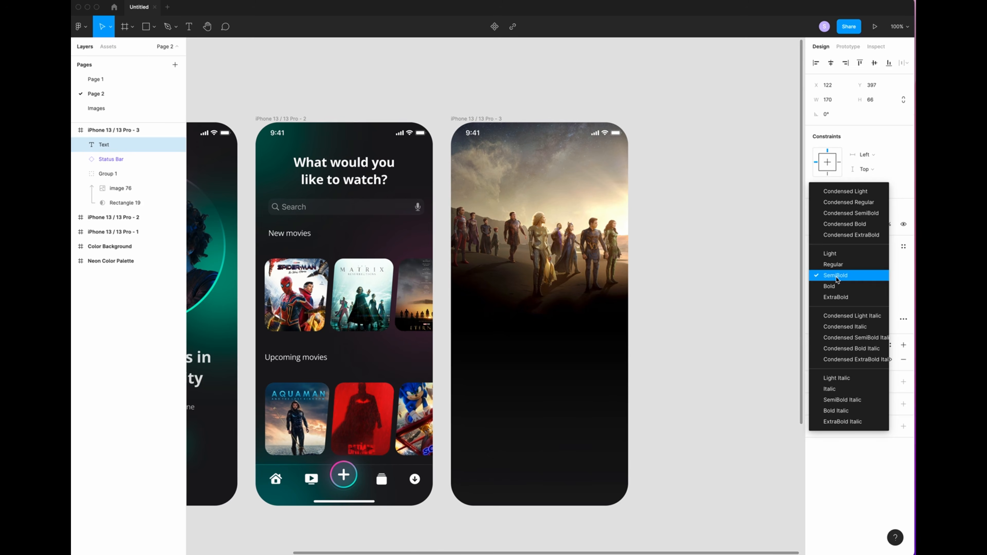
click(831, 287)
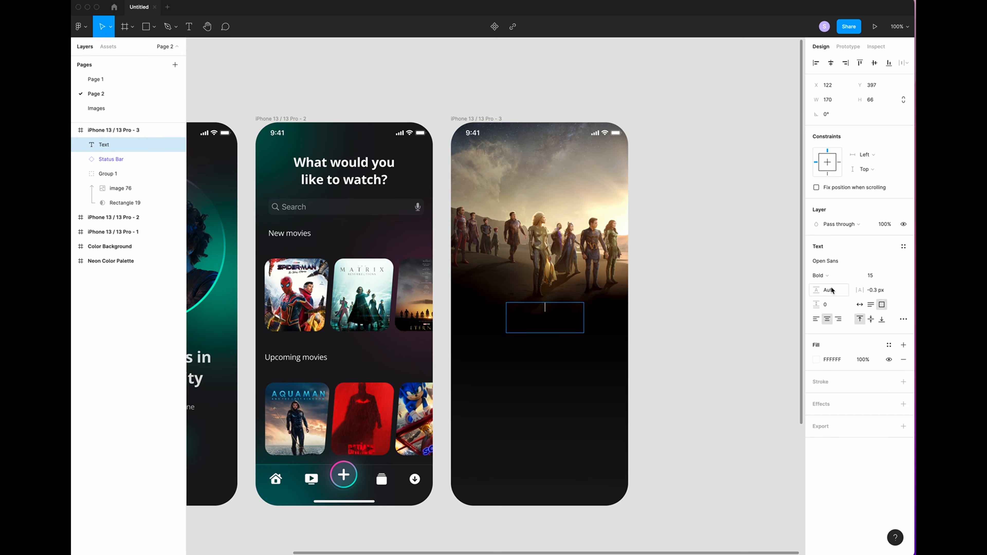
- Enter the title "Eternals" at size 24, set the text box to auto height, and center it horizontally in the frame
click(880, 275)
key(Return)
key(Return)
text(Eternals)
click(871, 305)
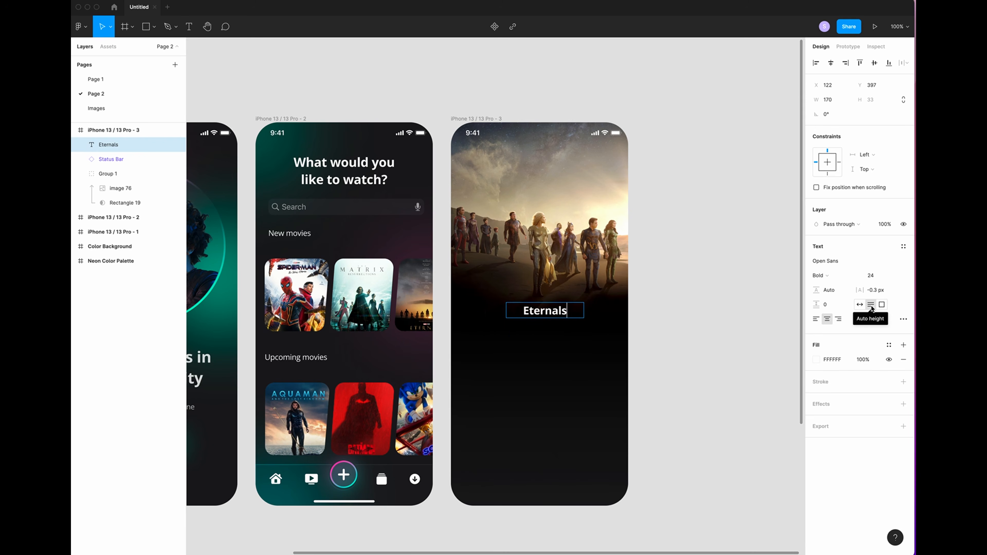
click(830, 62)
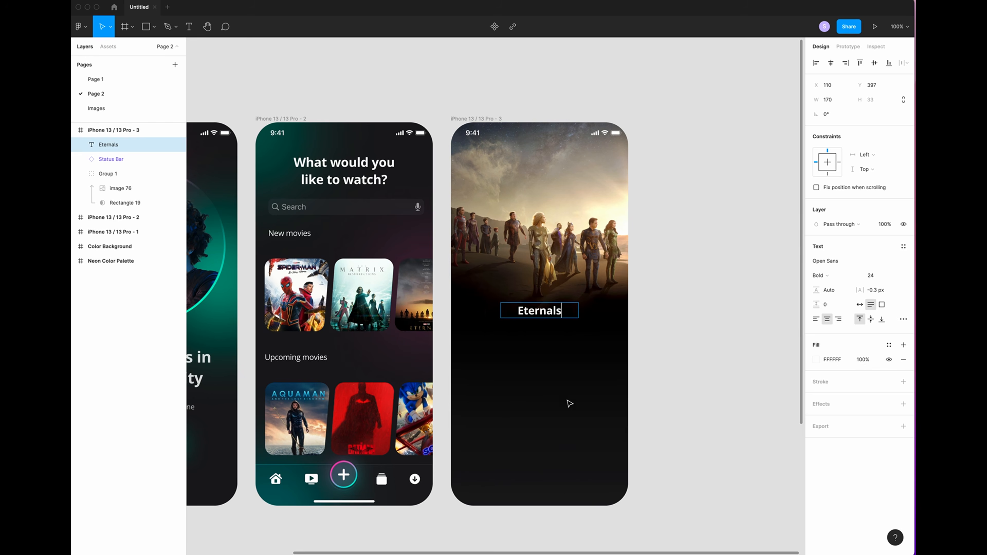
- Set the Eternals title's fill opacity to 85%
click(864, 361)
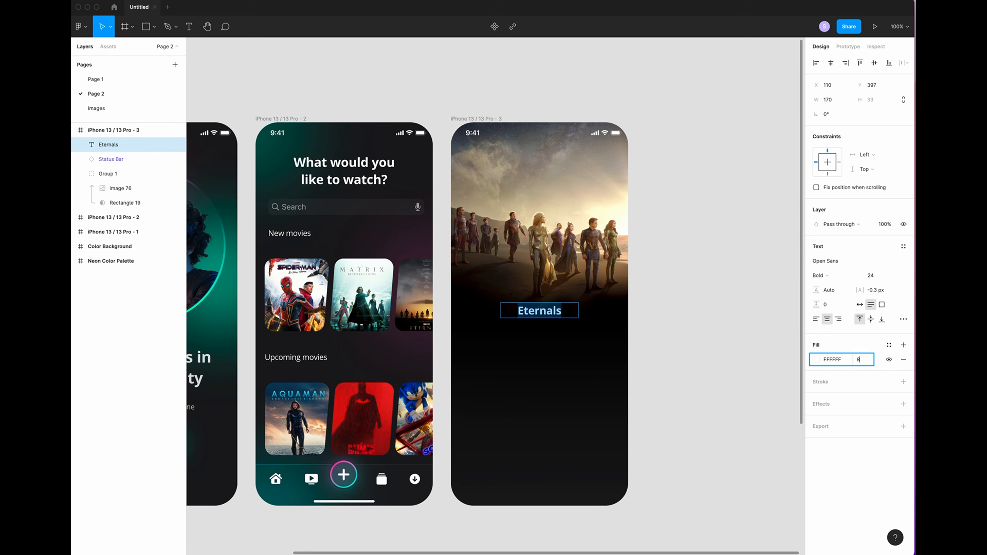
key(Return)
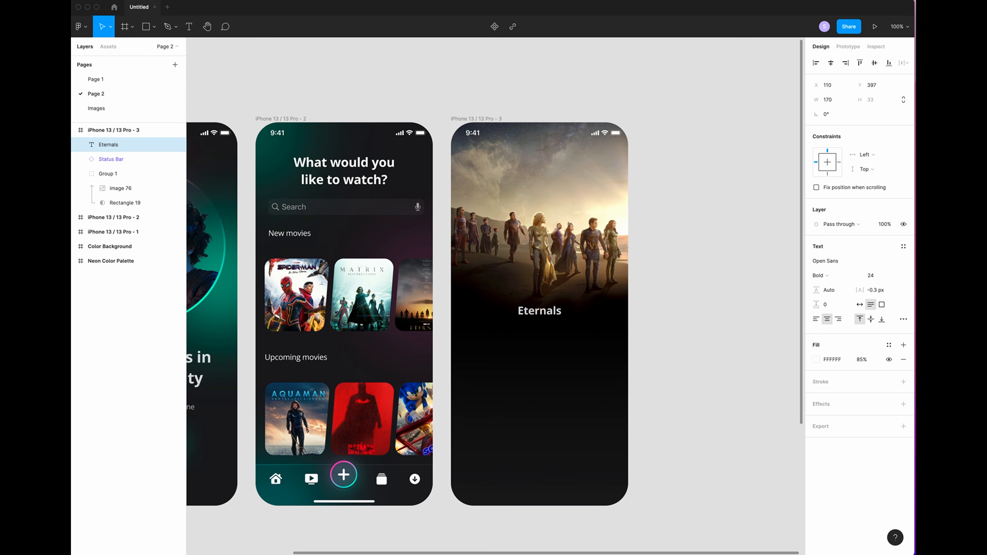
key(Escape)
click(609, 390)
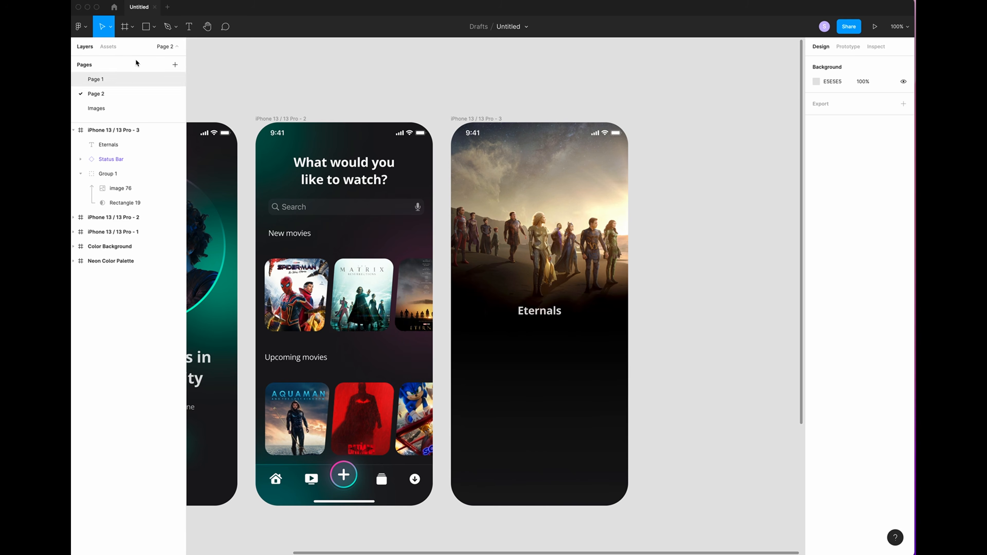
- Add a text box about 292 × 25 below the title in Open Sans Regular, size 13, reading "2021 Action-Adventure-Fantasy 2h36m"
key(t)
drag(475, 326, 608, 338)
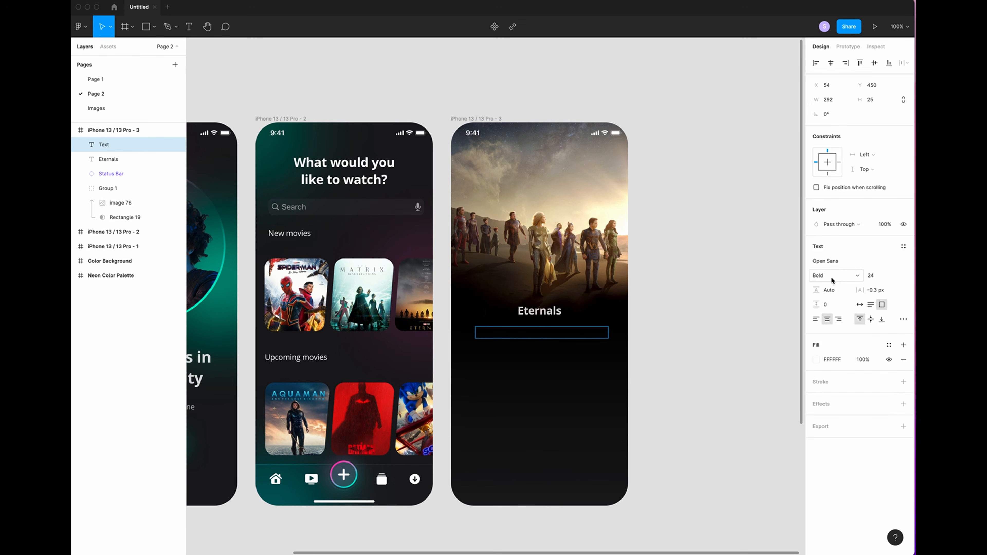
click(836, 275)
click(843, 258)
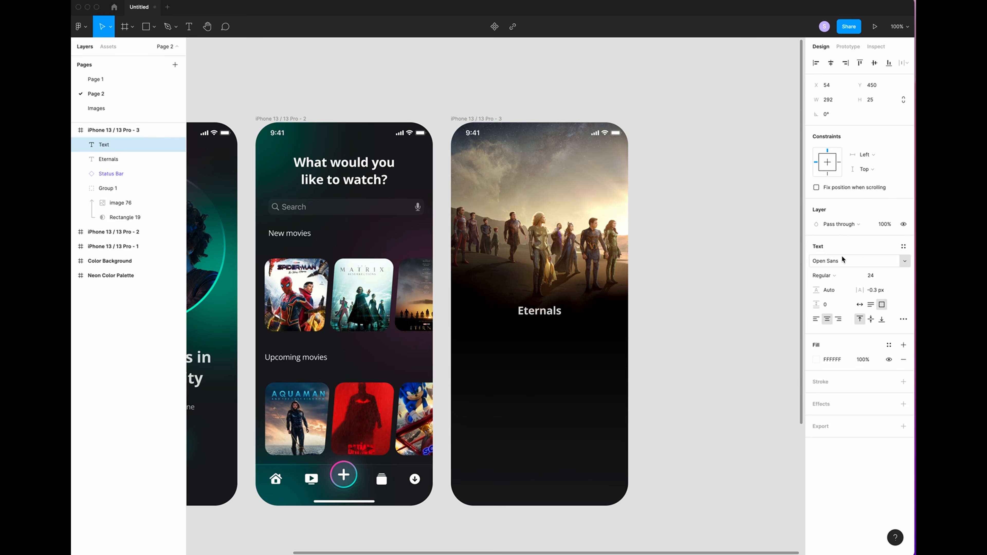
click(879, 278)
text(1)
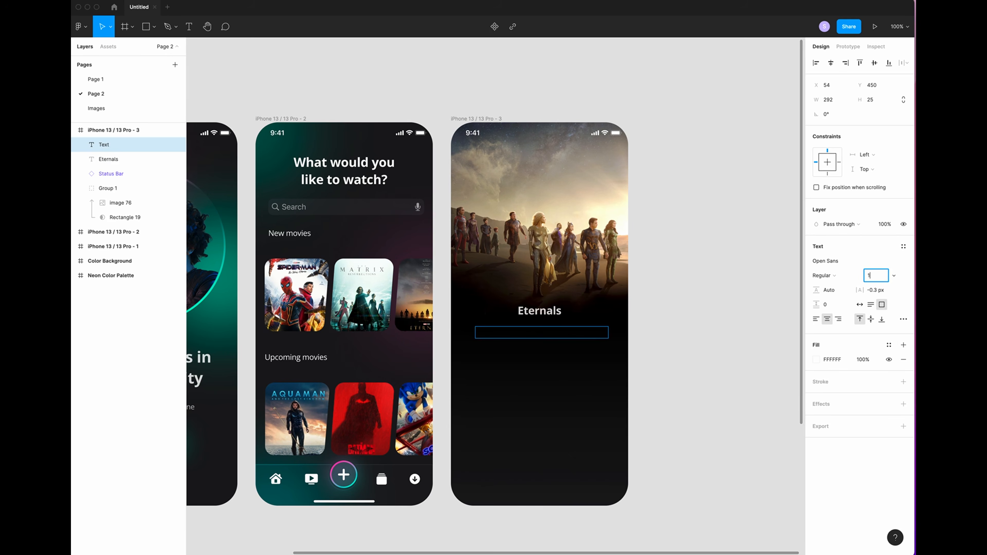
text(3)
key(Return)
key(Return)
text(2021 Action-Adventure-Fantasy 2h36m)
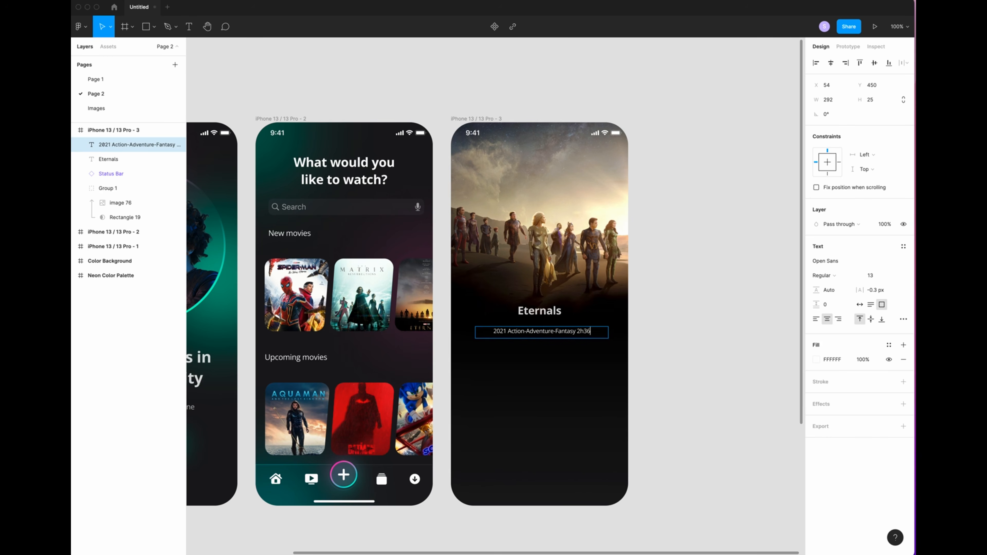
- Add extra spaces before and after "Action-Adventure-Fantasy" in the movie info line to separate the year, genres and runtime
click(505, 332)
key(super+equal)
key(super+equal)
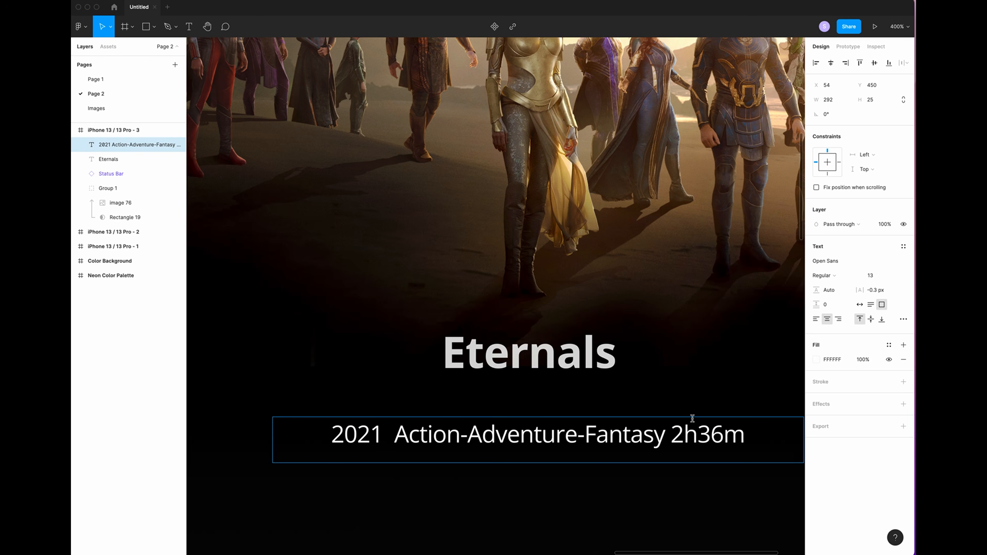
click(669, 437)
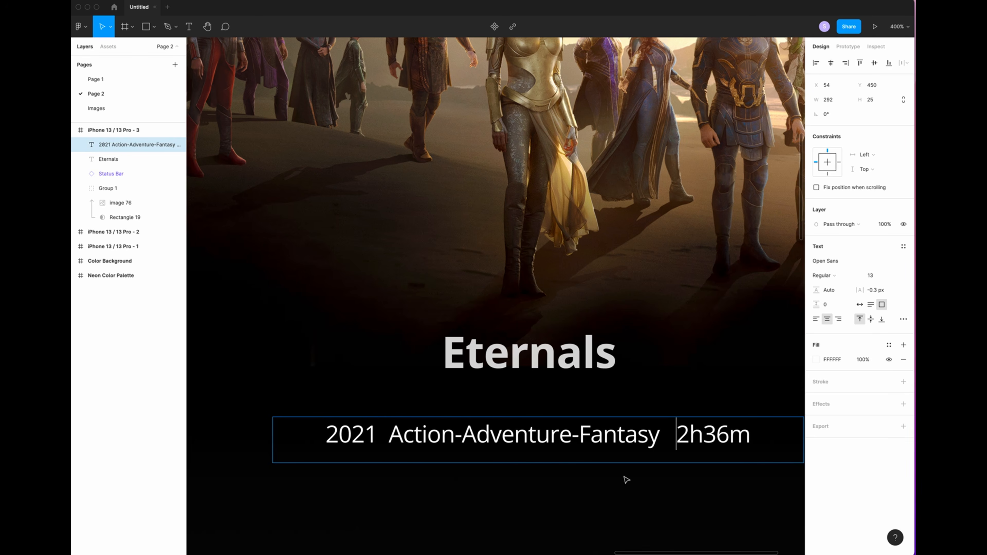
click(378, 435)
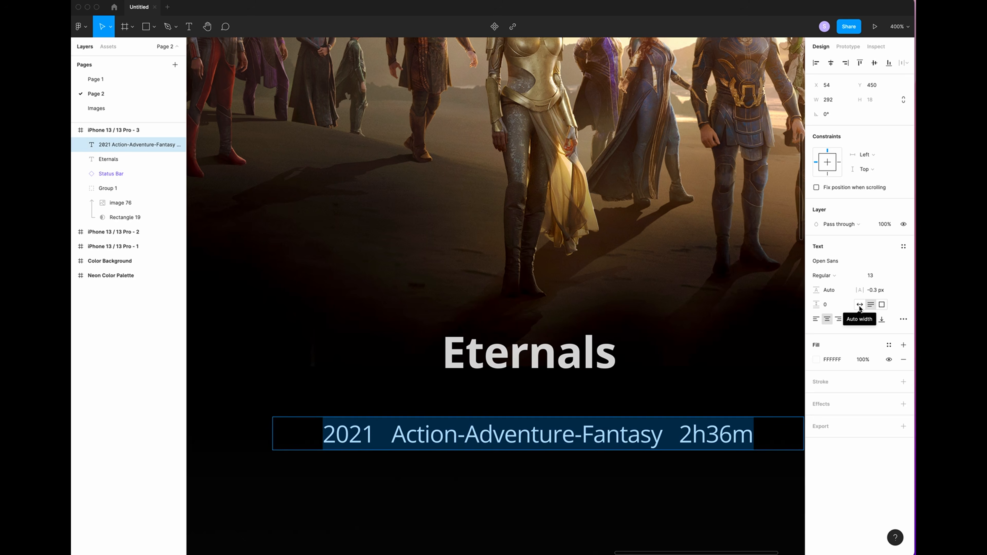
- Set the movie info text box to auto width and center it horizontally in the frame
click(860, 305)
key(super+a)
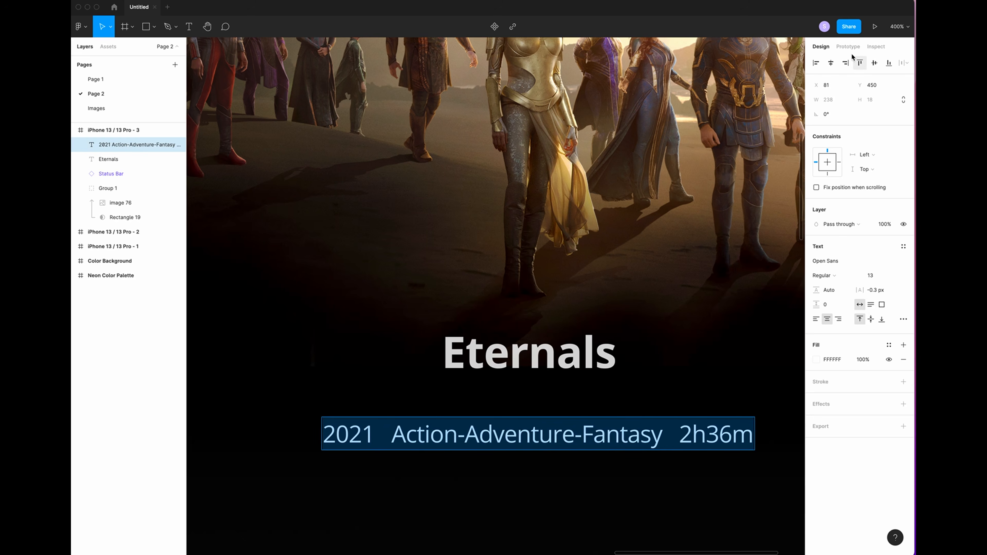
click(831, 62)
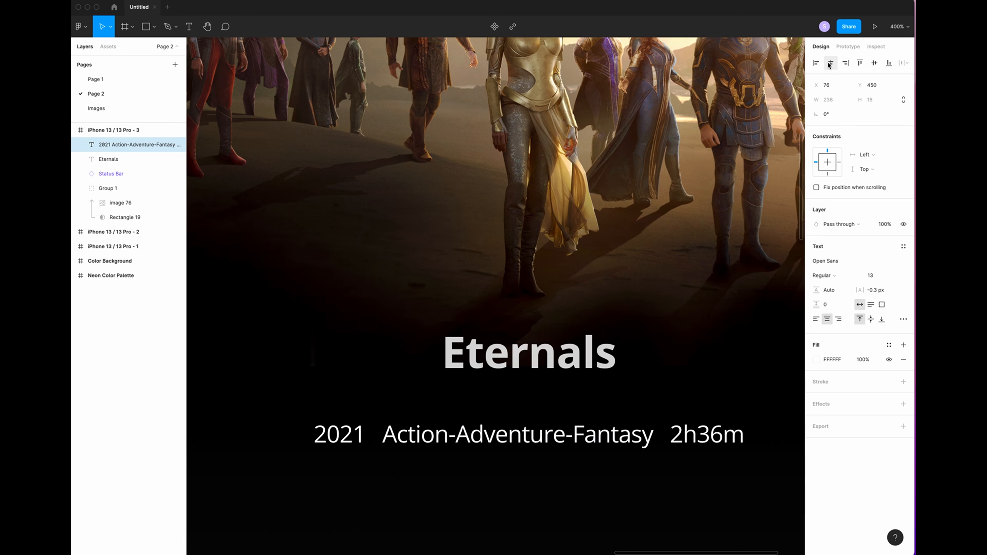
key(Return)
key(Escape)
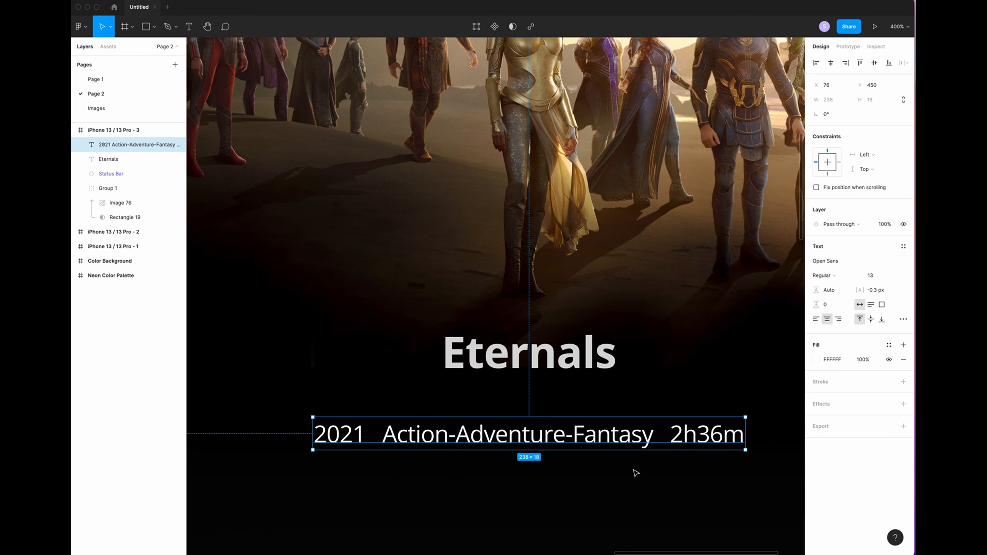
key(Escape)
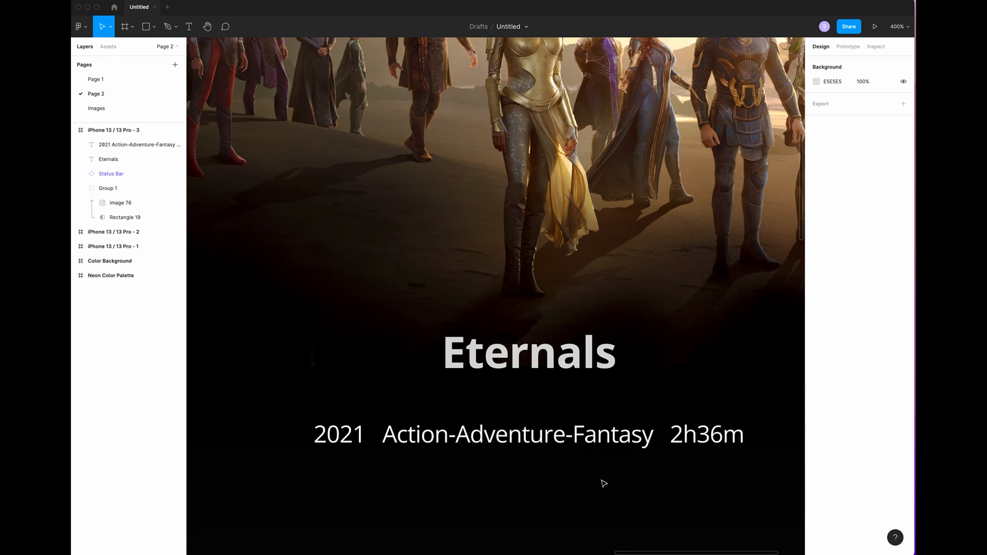
- Draw a small ellipse below the movie info line and set its size to 4 × 4
key(o)
drag(385, 484, 382, 486)
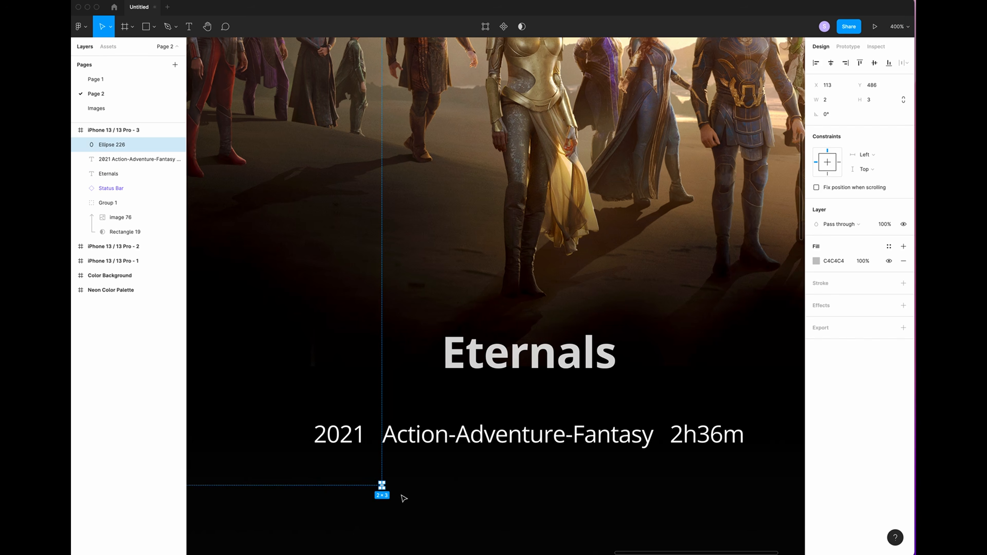
click(830, 102)
text(4)
key(Tab)
text(4)
key(Return)
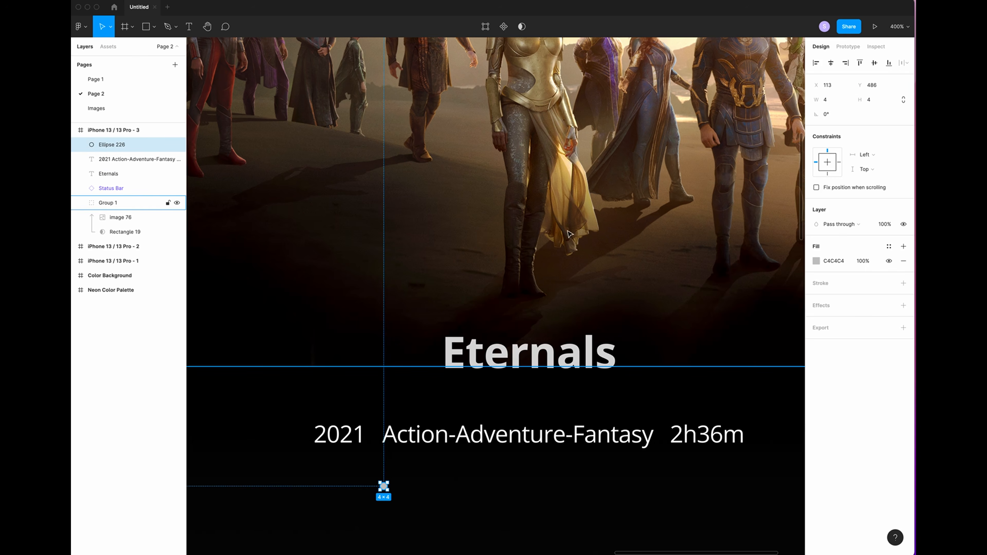
- Fill the small ellipse with white FFFFFF and move it between "2021" and "Action-Adventure-Fantasy", at about X 107, Y 458
click(816, 261)
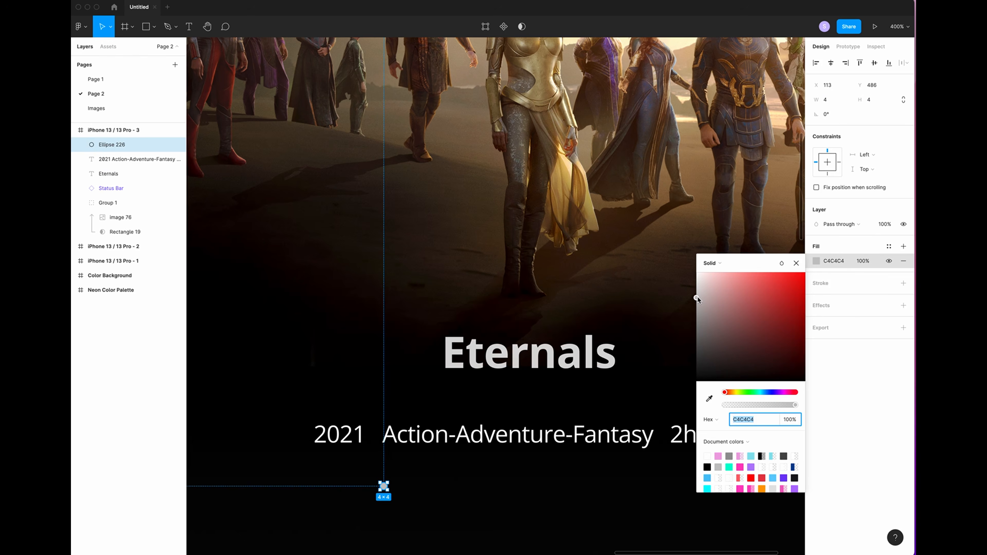
click(524, 511)
key(plus)
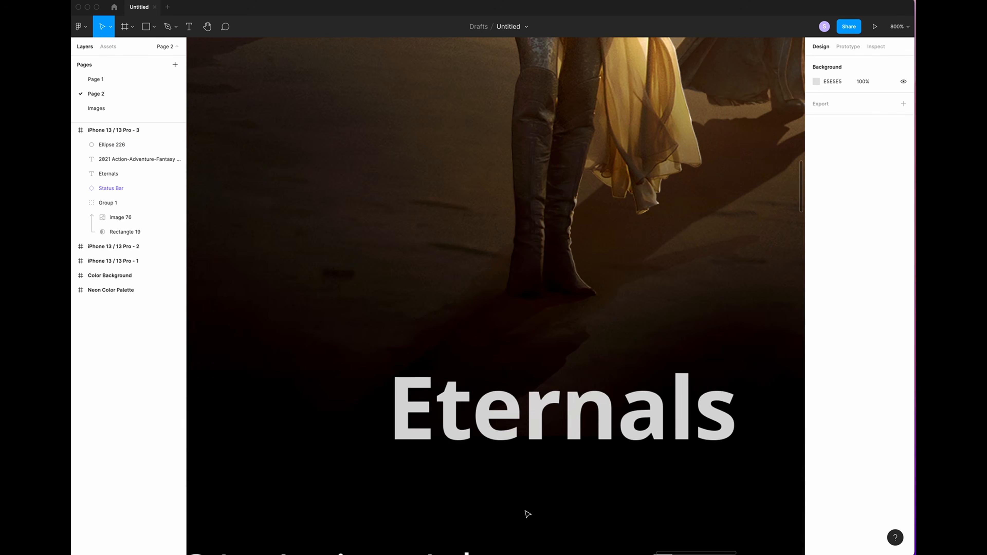
scroll(528, 514, down, 6)
scroll(527, 514, left, 4)
click(439, 447)
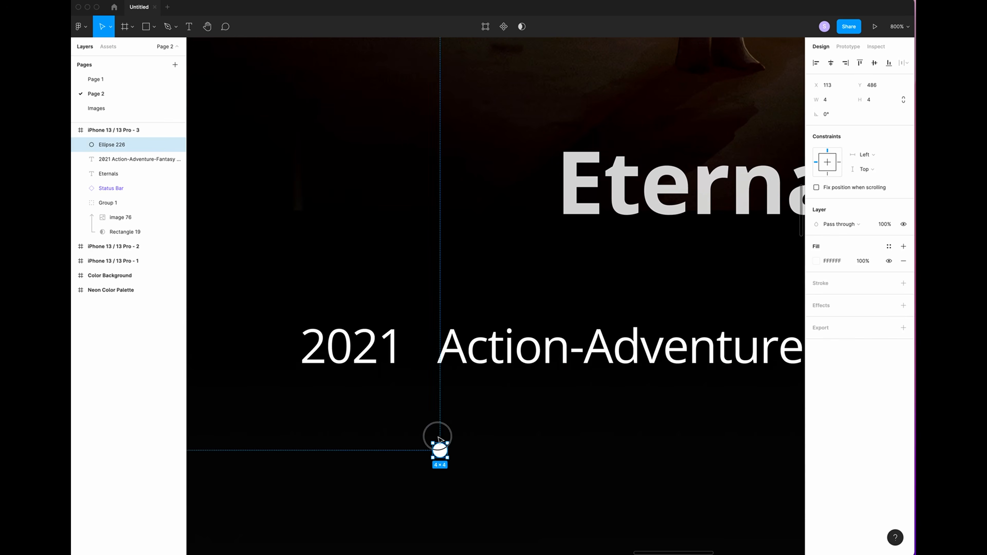
drag(438, 439, 417, 338)
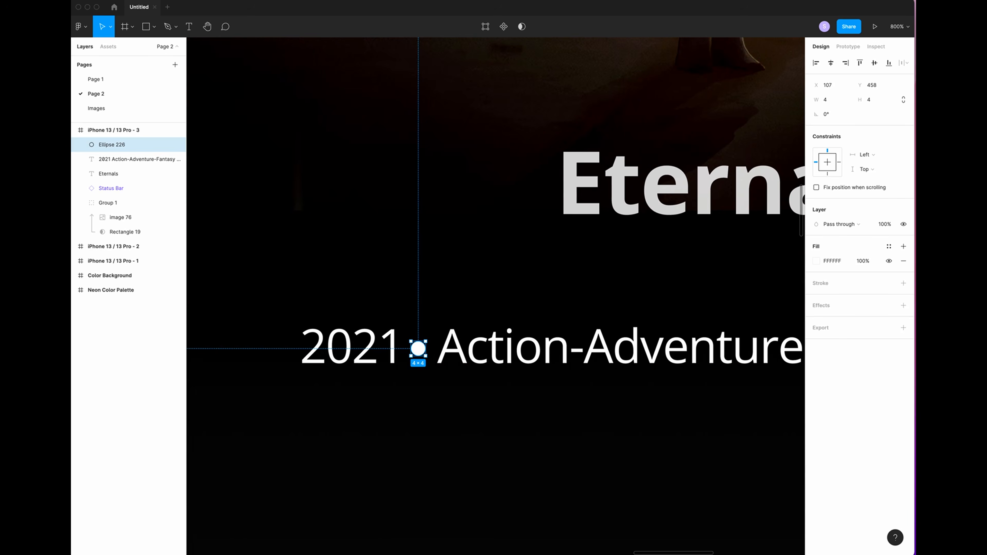
- Duplicate the white dot and place the copy between "Action-Adventure-Fantasy" and "2h36m", at about X 266, Y 458
key(minus)
mouse_move(764, 539)
key(super+d)
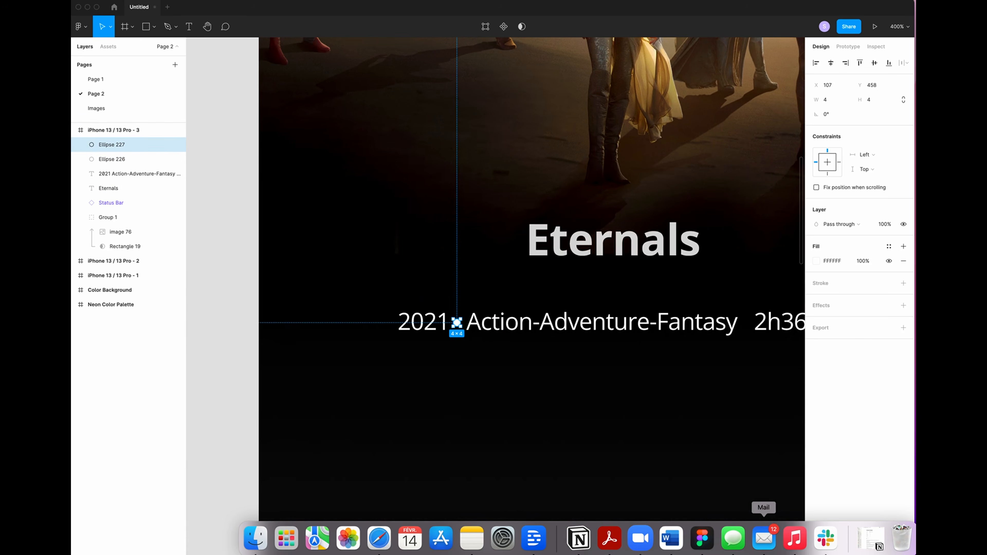
drag(457, 323, 746, 323)
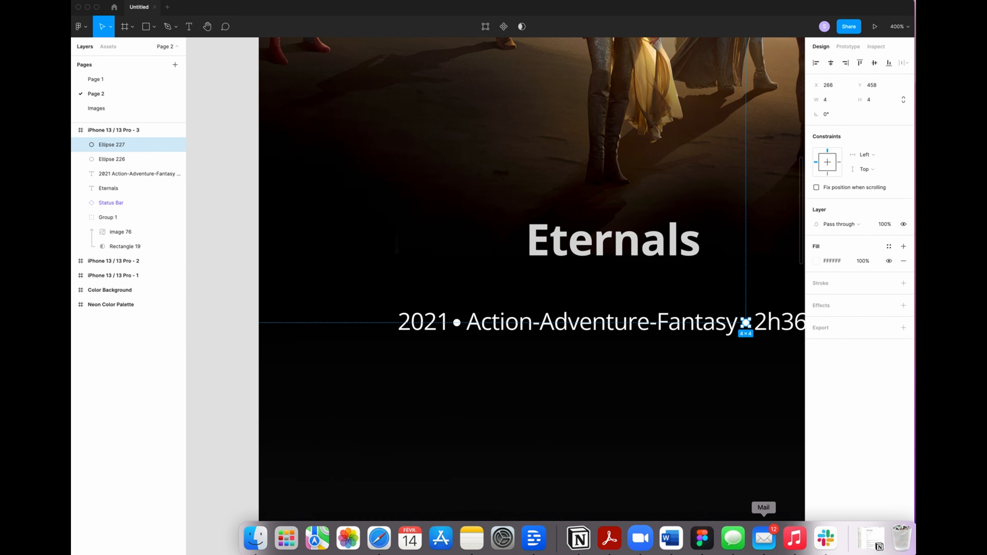
click(674, 470)
- Group the two dot separators with the movie info text
scroll(674, 470, right, 2)
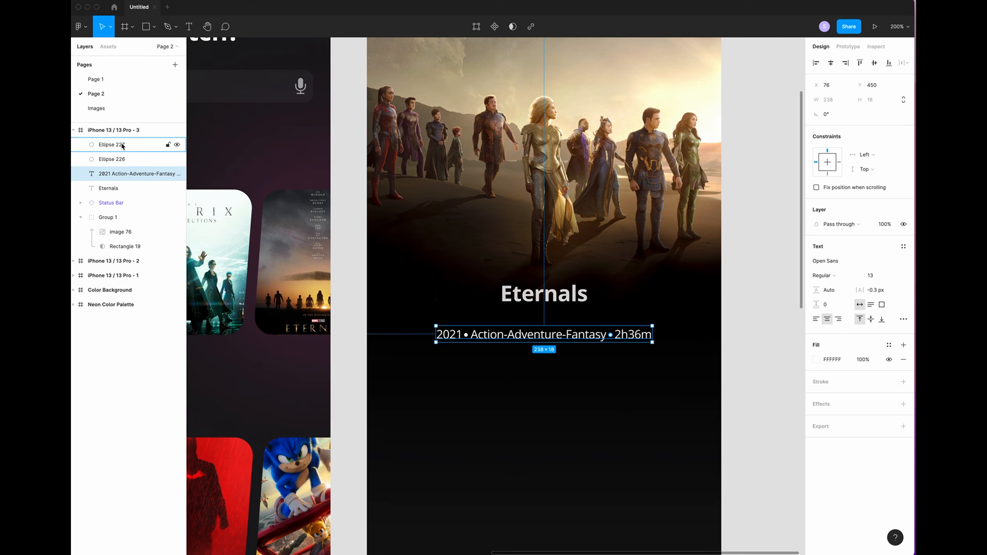
shift+click(122, 146)
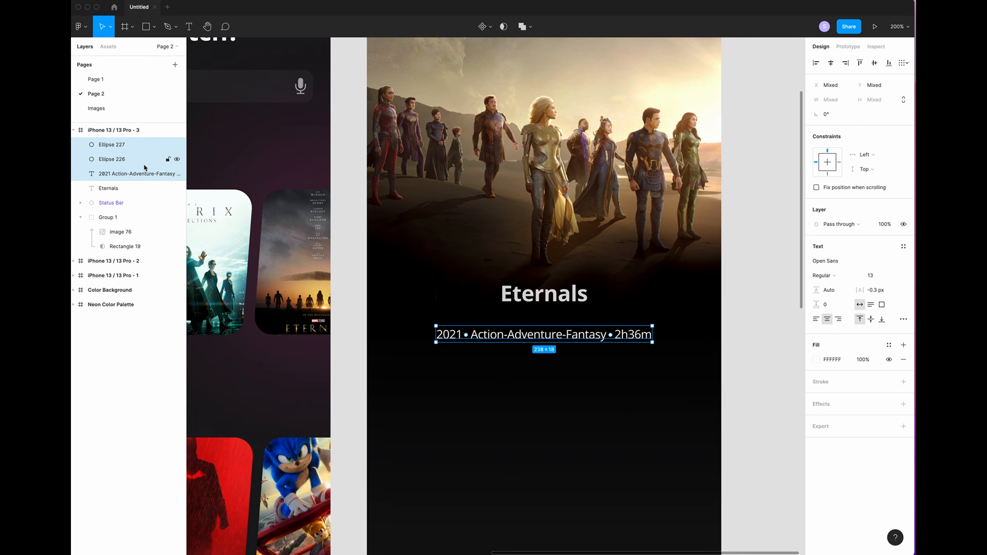
key(super+g)
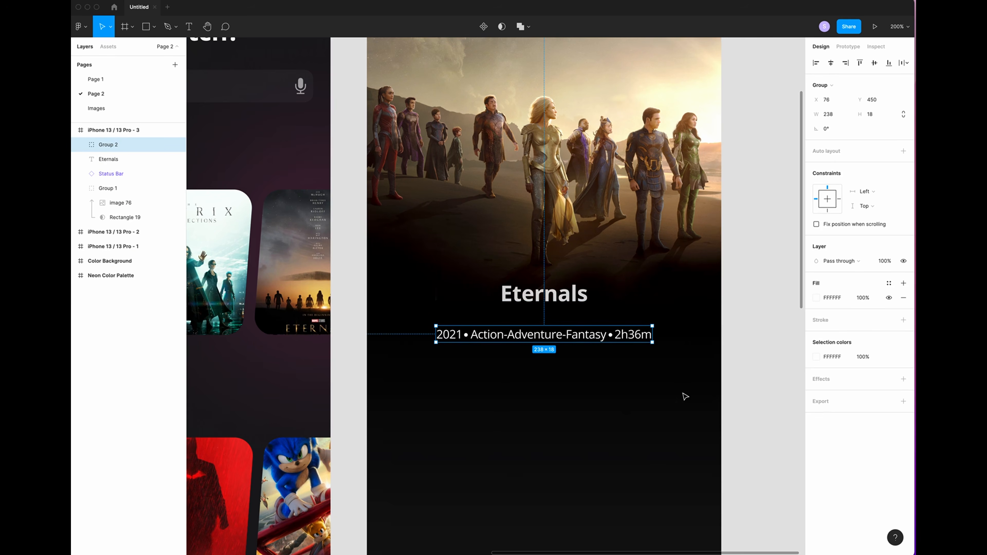
click(119, 101)
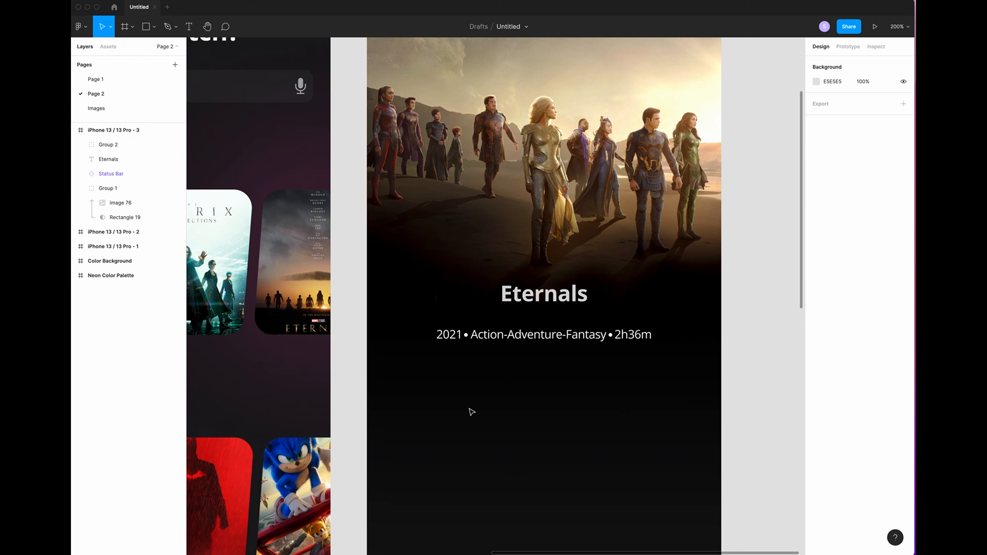
- Draw a five-pointed star below the movie info line, at about X 136, Y 493, and set its size to 14 × 14
click(154, 26)
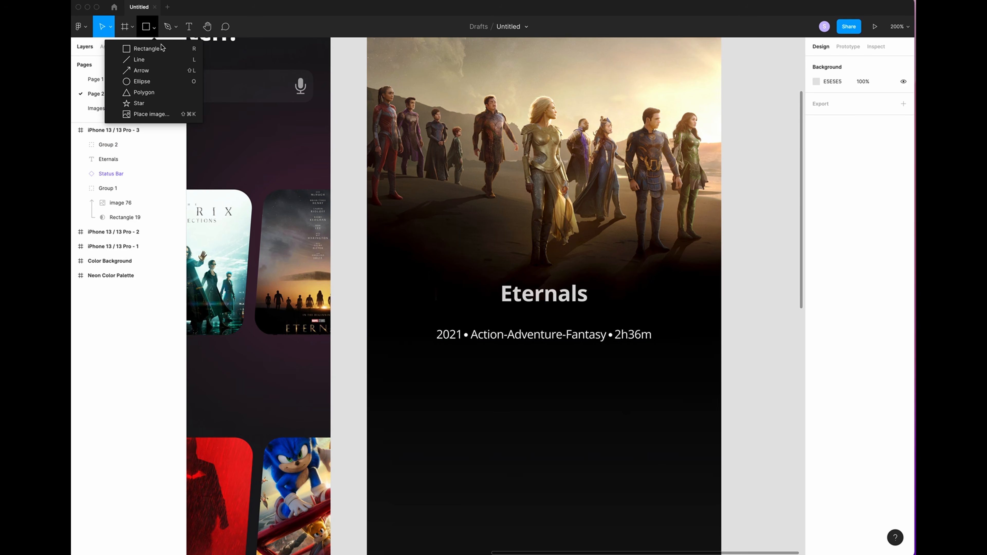
click(140, 103)
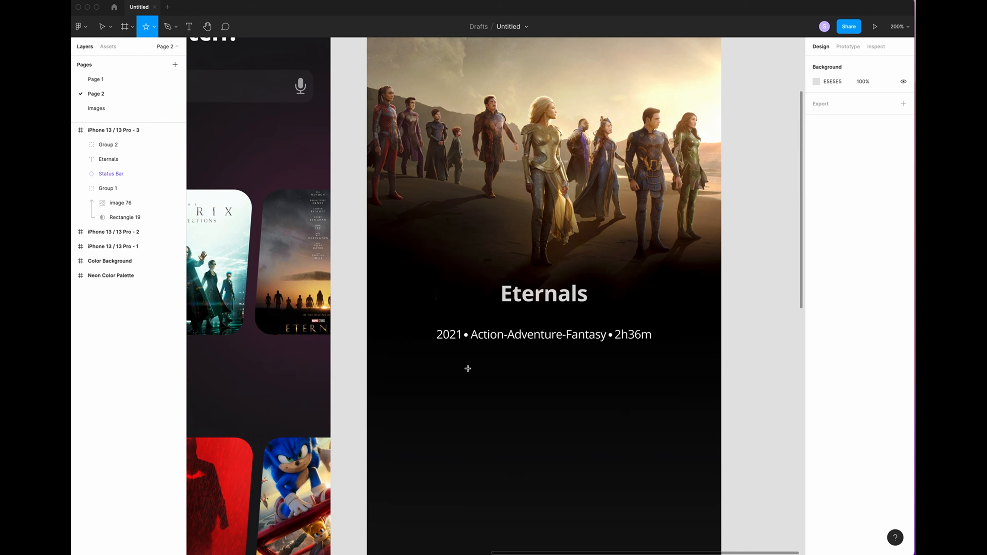
drag(489, 365, 504, 377)
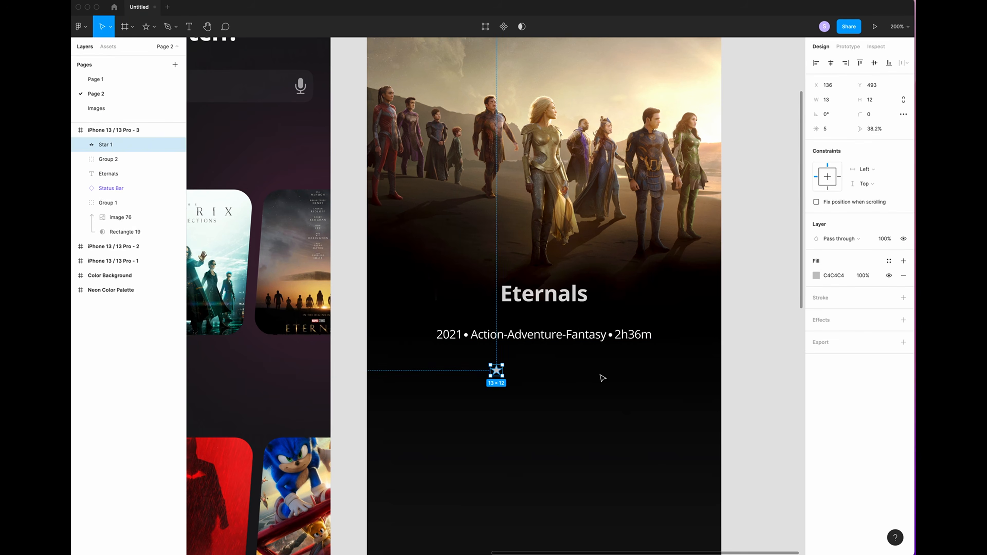
click(836, 100)
text(14)
click(880, 100)
text(14)
key(Return)
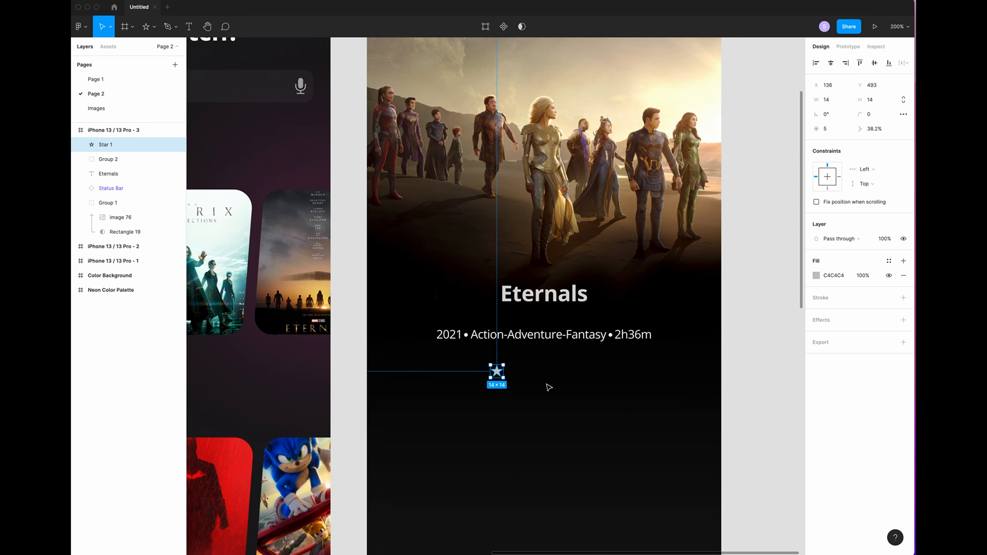
- Make four copies of the star, each offset 20 px to the right of the previous one, forming a five-star rating row
key(ctrl+c)
key(ctrl+v)
key(shift+Right)
key(shift+Right)
key(ctrl+c)
key(ctrl+v)
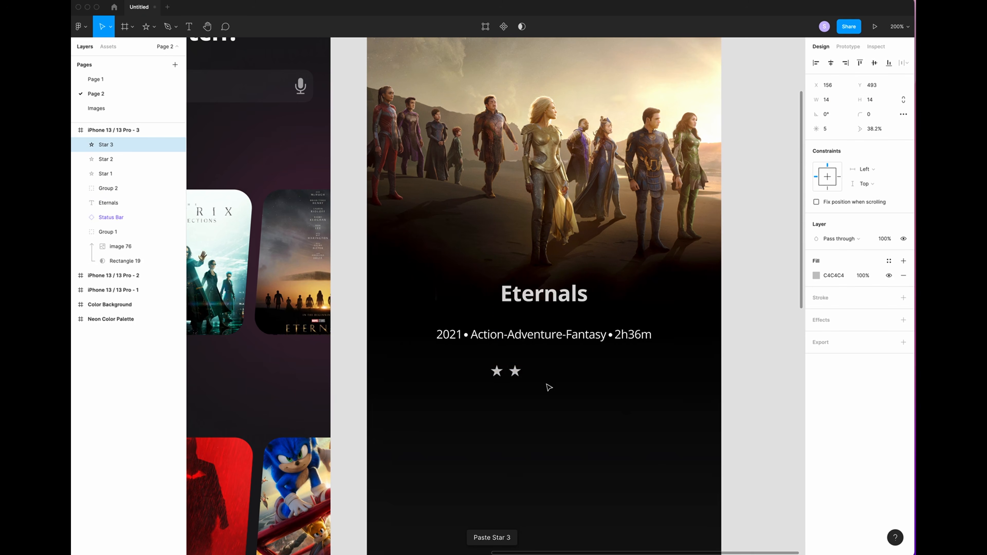
key(shift+Right)
key(shift+Right)
key(ctrl+c)
key(ctrl+v)
key(shift+Right)
key(shift+Right)
key(ctrl+c)
key(ctrl+v)
key(shift+Right)
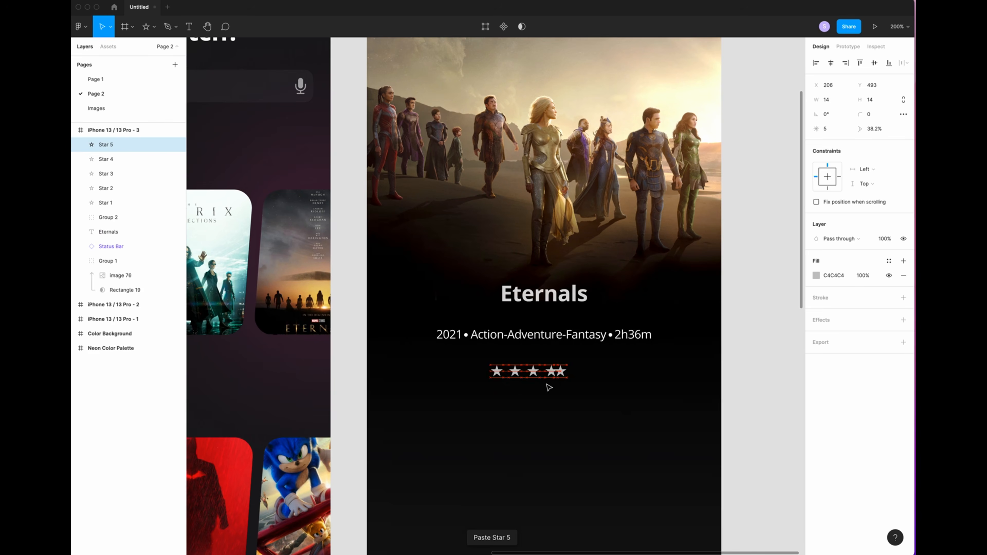
key(shift+Right)
click(542, 411)
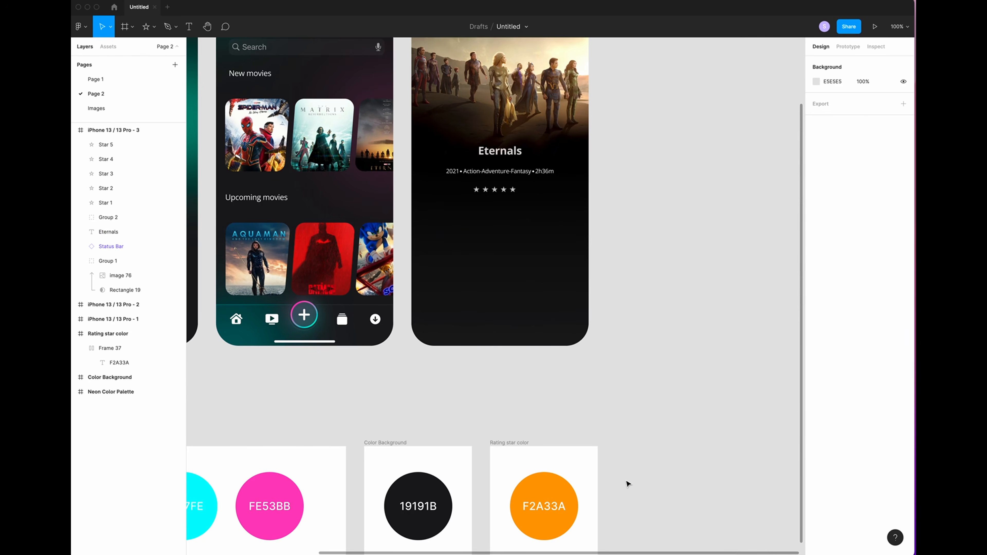
scroll(628, 484, down, 4)
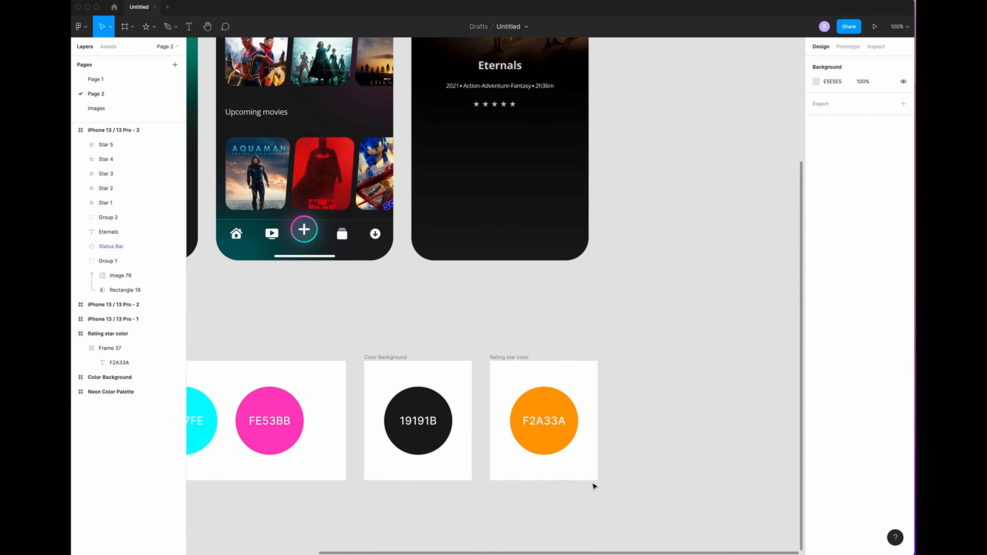
- Switch to the browser, check the Eternals rating on its IMDb page, and return to the Figma design
scroll(591, 485, up, 1)
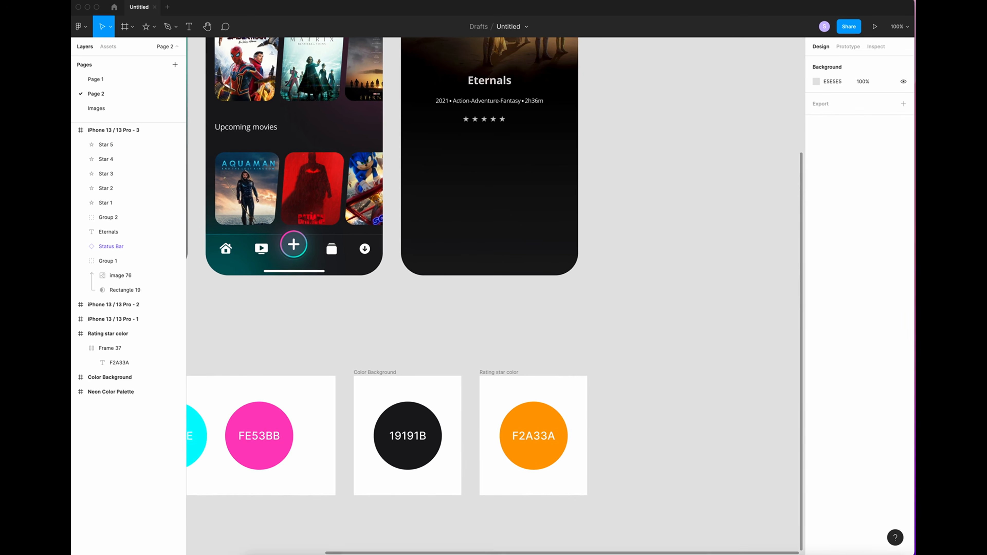
mouse_move(350, 550)
click(382, 539)
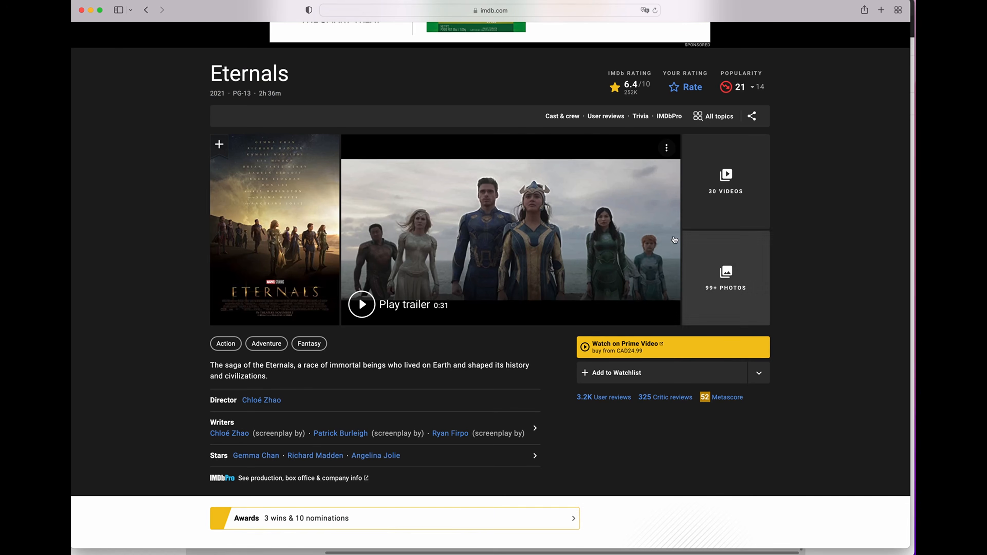
scroll(474, 397, up, 3)
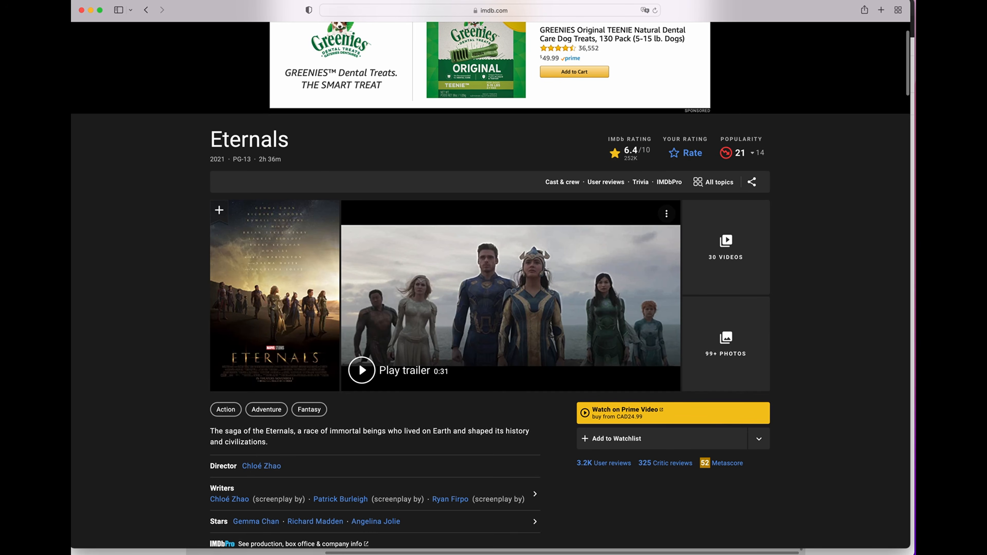
scroll(797, 265, down, 1)
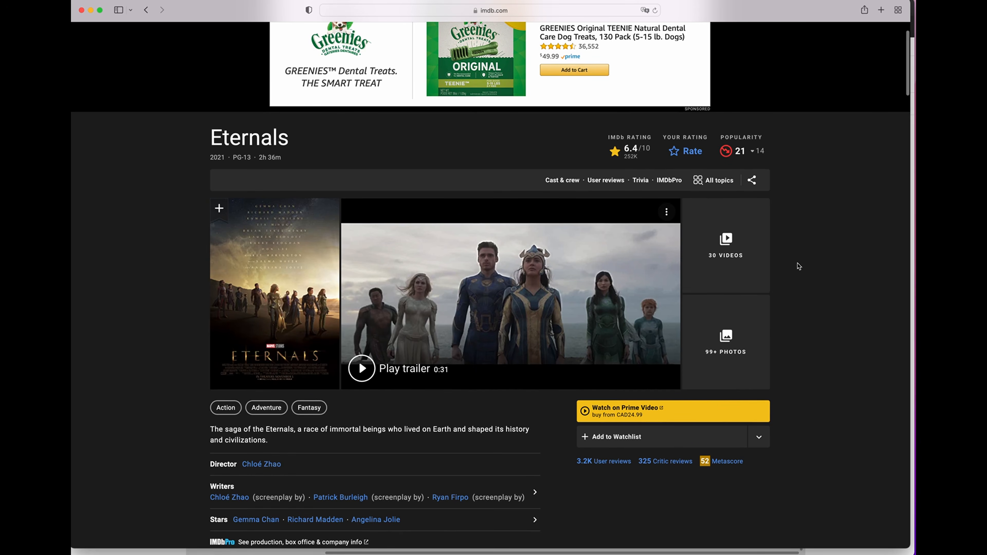
click(795, 537)
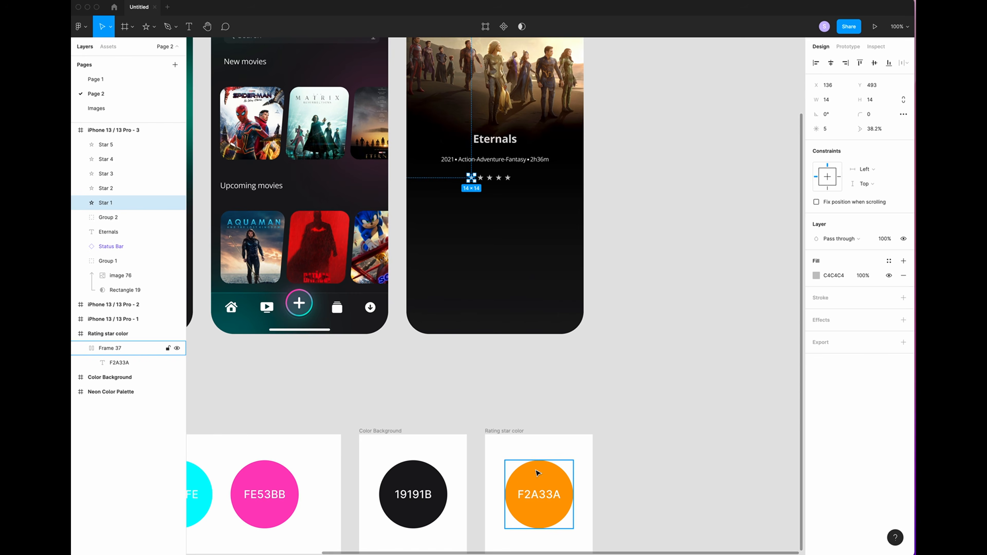
- Fill the first three rating stars with the orange F2A33A sampled from the Rating star color swatch
key(i)
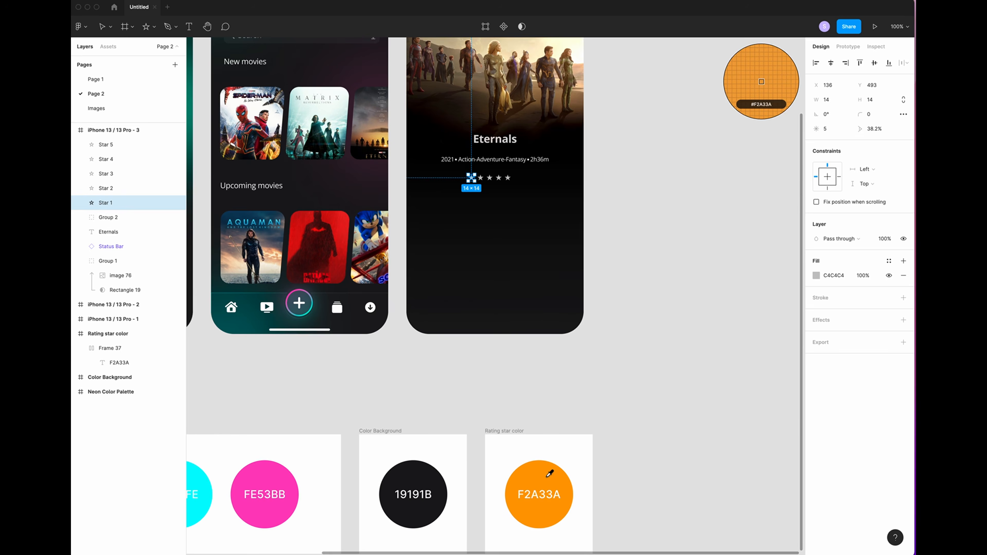
click(547, 478)
click(481, 178)
key(i)
click(543, 479)
click(490, 178)
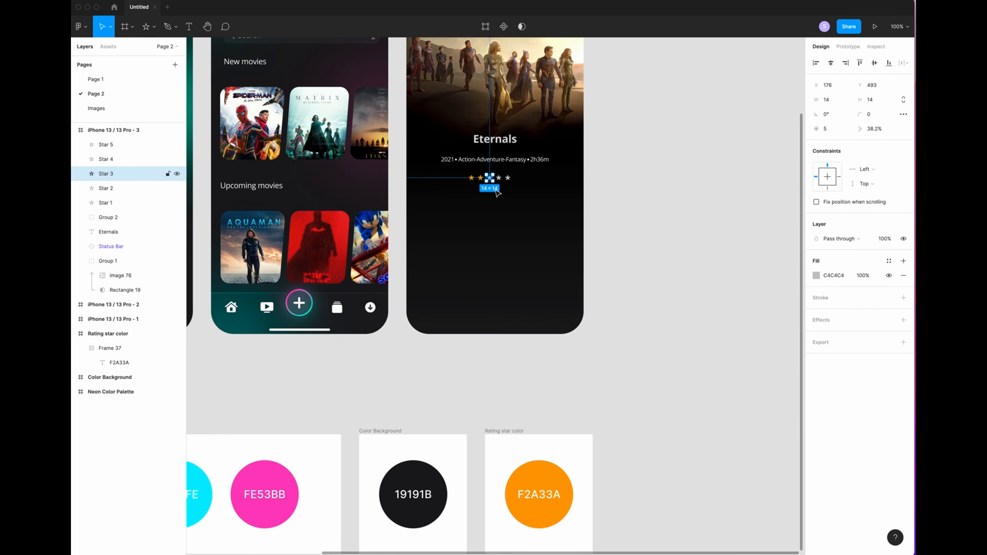
key(i)
click(540, 482)
click(555, 383)
- Fill the fourth and fifth rating stars with solid white FFFFFF
key(super+plus)
key(super+plus)
scroll(562, 238, up, 9)
scroll(562, 238, up, 5)
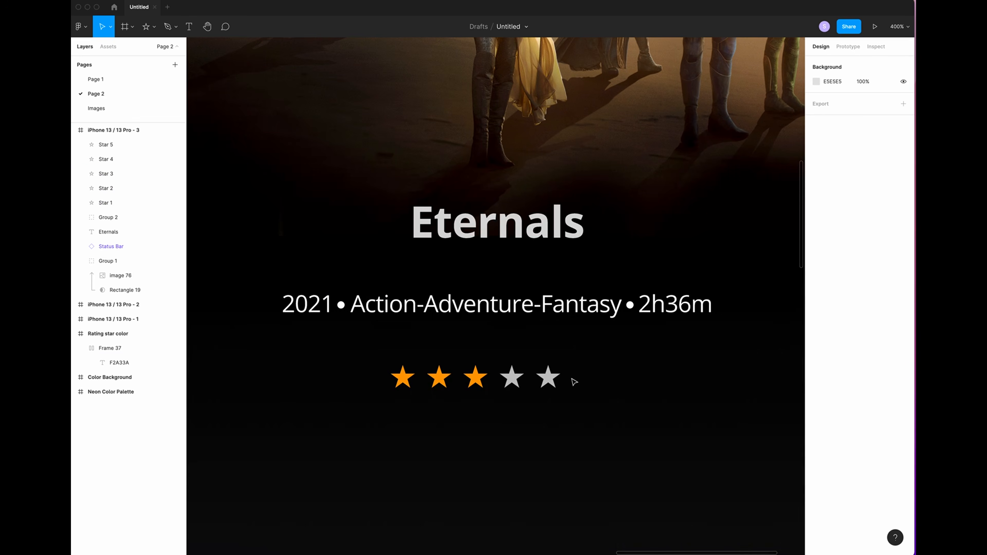
click(511, 377)
click(818, 277)
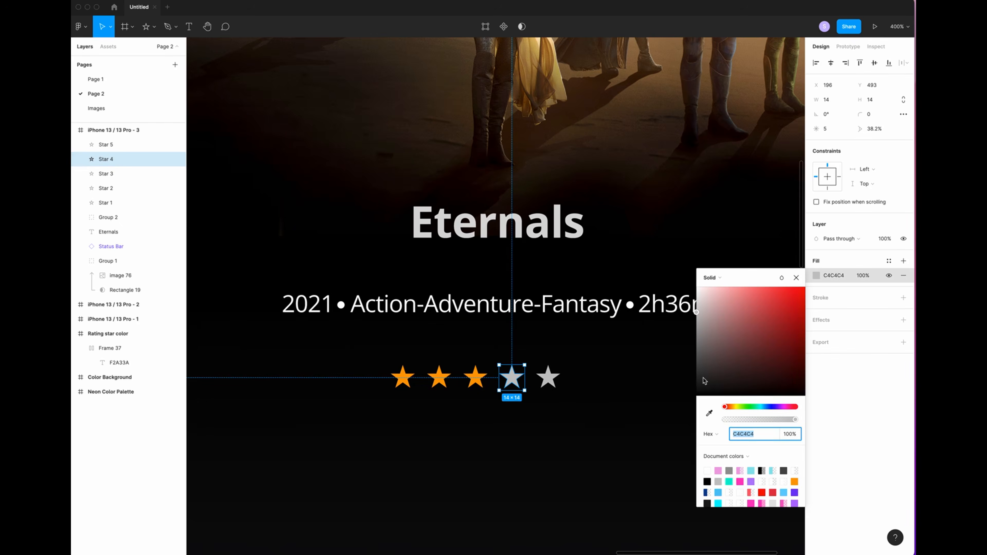
click(707, 470)
click(606, 463)
click(552, 379)
click(817, 277)
click(707, 471)
click(606, 466)
- Group the five stars under the name Rating and center the group horizontally in the phone frame
scroll(606, 465, left, 2)
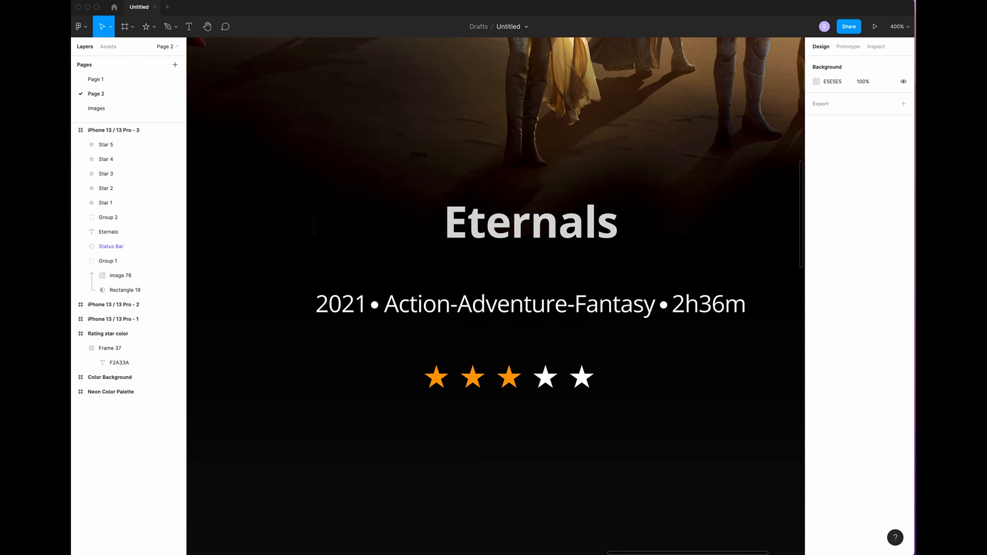
drag(105, 145, 107, 202)
key(super+g)
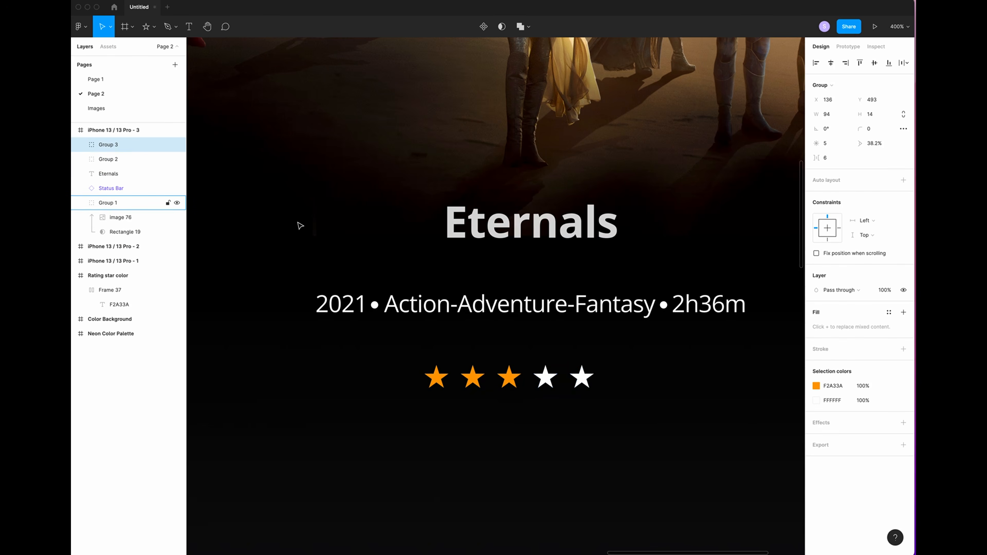
click(125, 145)
double_click(125, 146)
text(R)
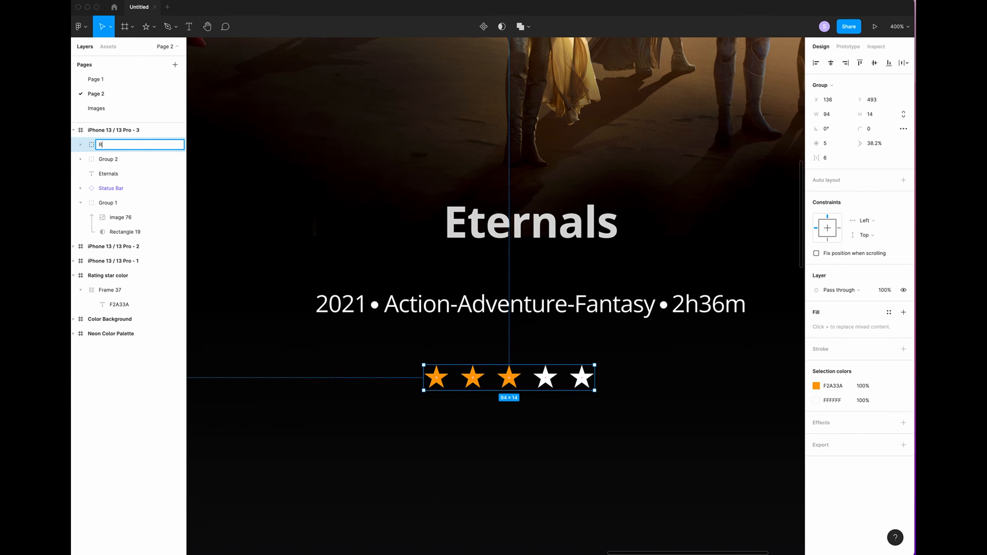
text(ating)
key(Return)
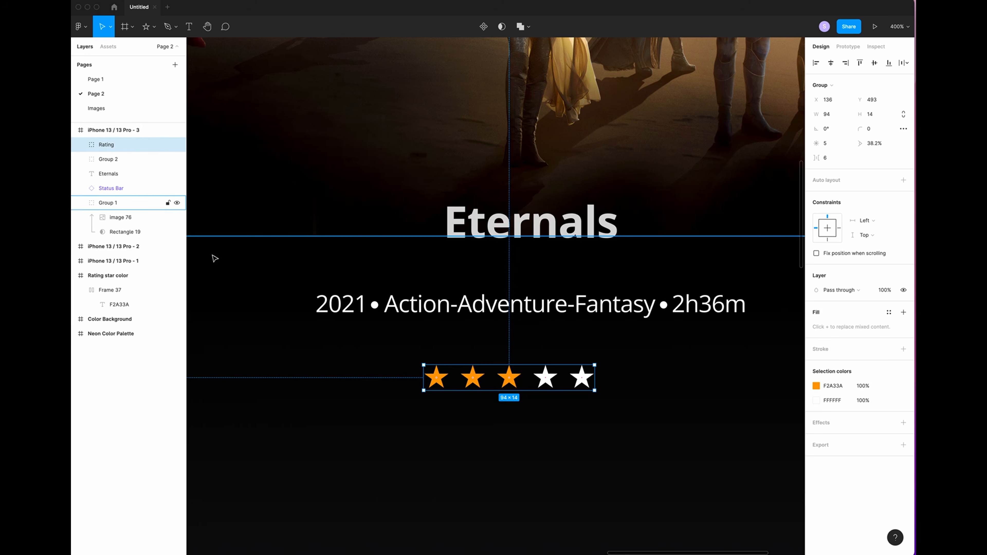
click(830, 63)
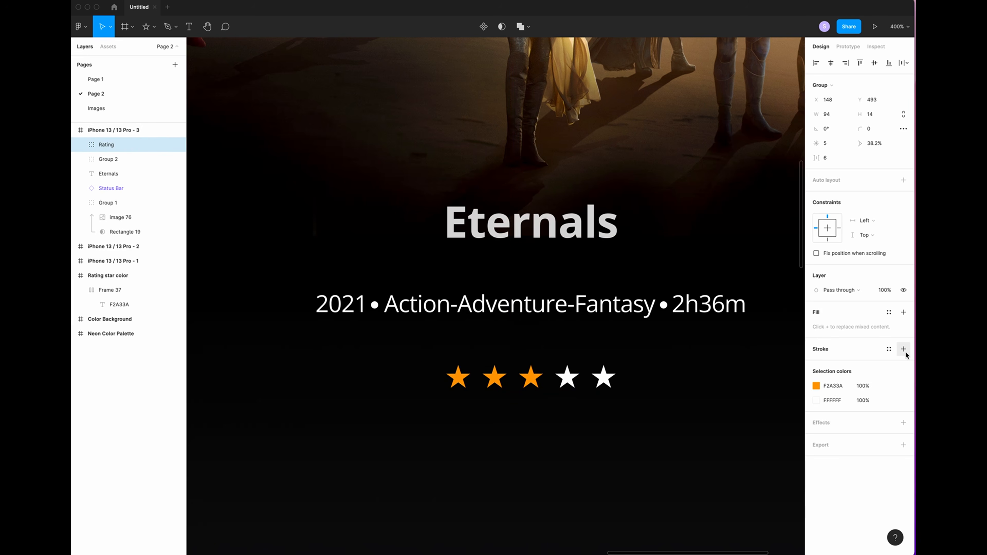
click(525, 497)
- Draw a text box about 219 × 76 below the stars and paste the copied Eternals synopsis into it
key(super+minus)
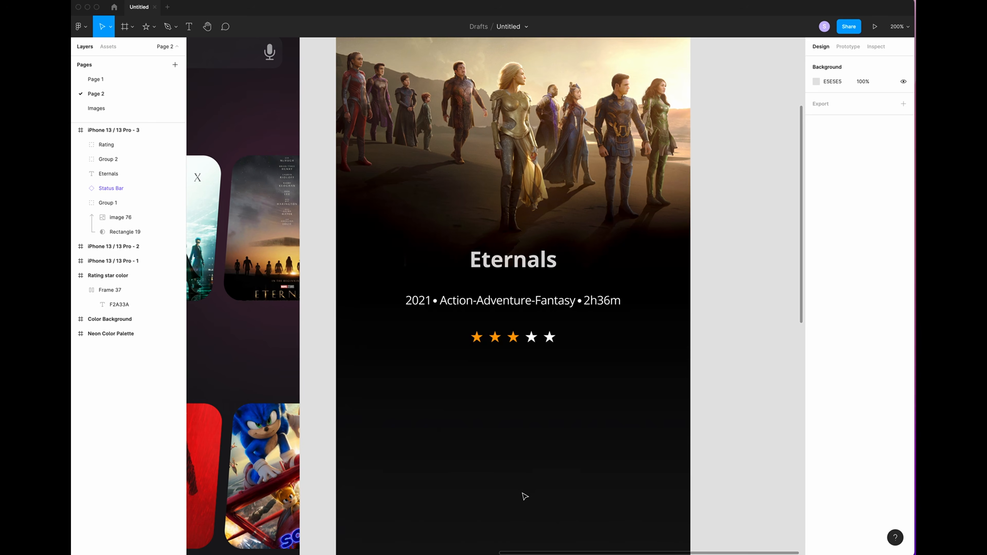
drag(268, 440, 209, 429)
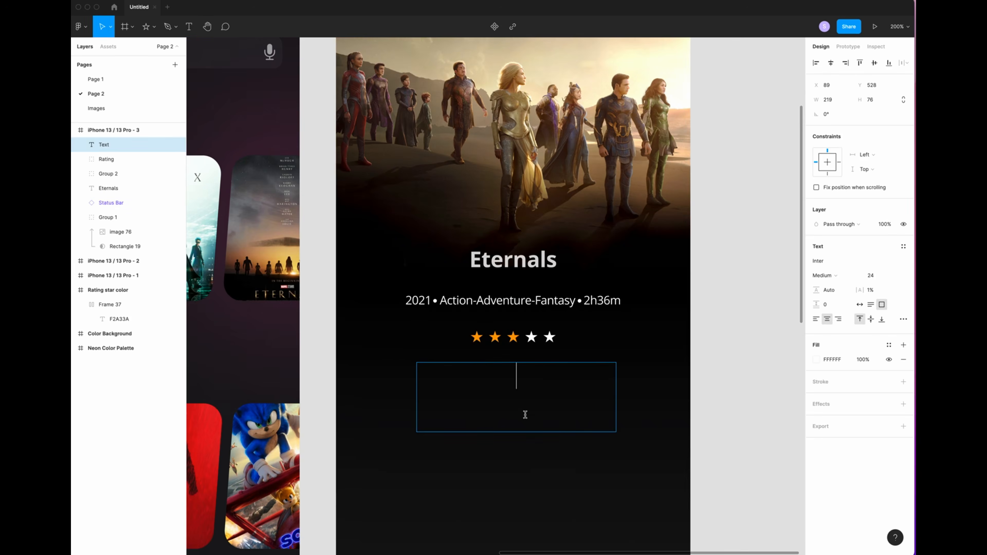
key(super+v)
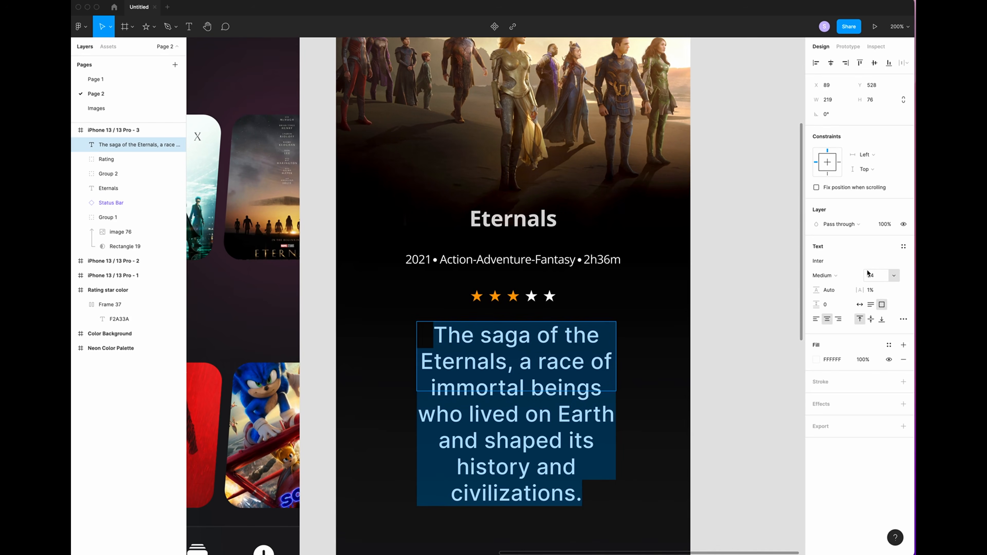
- Format the synopsis text at size 14 in Inter Regular and make its box auto height
click(867, 275)
text(14)
key(Return)
click(824, 275)
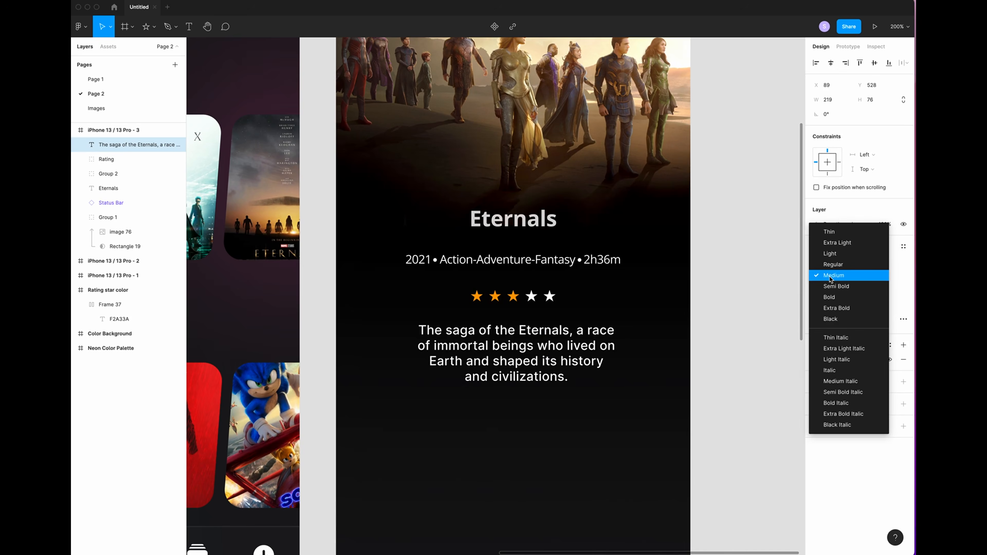
click(834, 263)
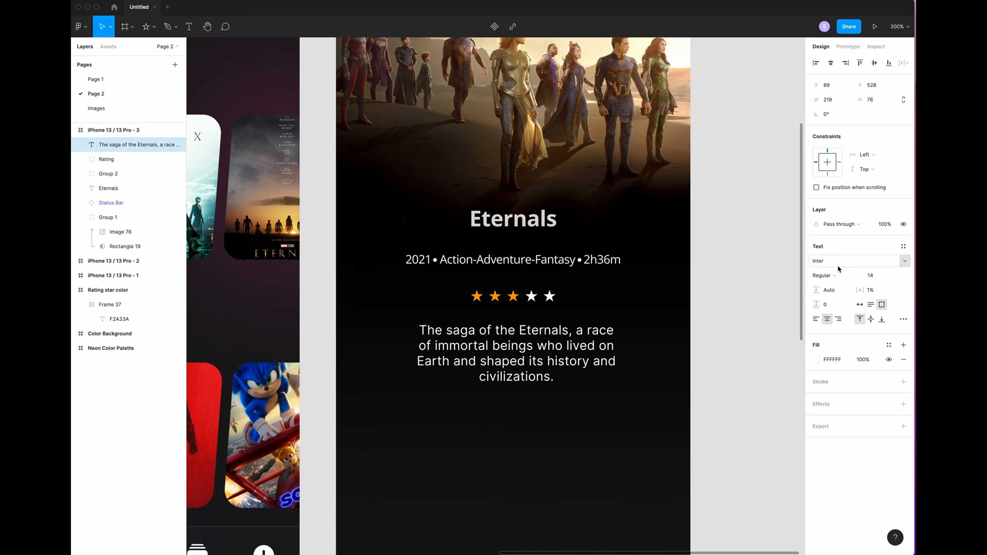
click(871, 306)
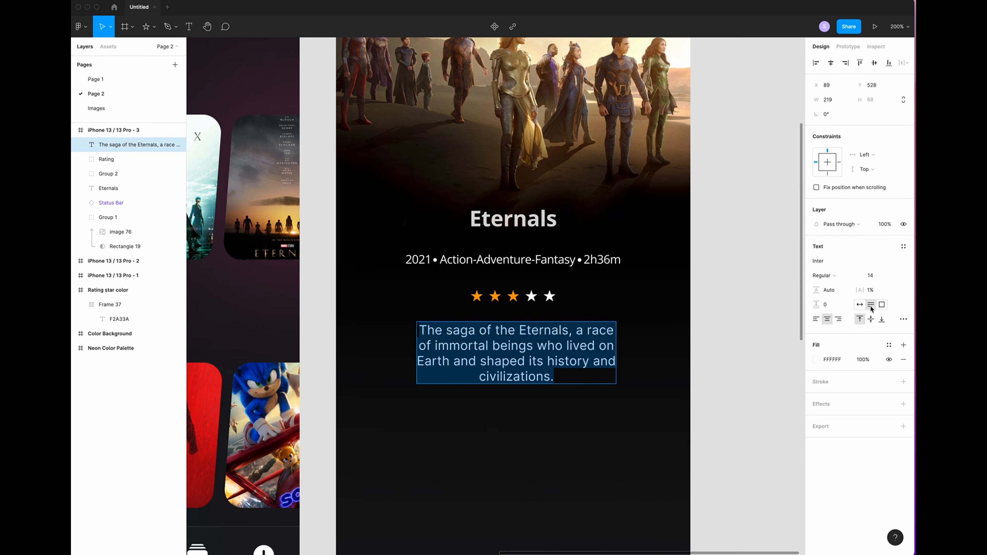
- Center the synopsis horizontally in the frame and widen its text box to about 241, positioned at about Y 527
click(831, 63)
scroll(582, 435, up, 2)
drag(613, 394, 624, 397)
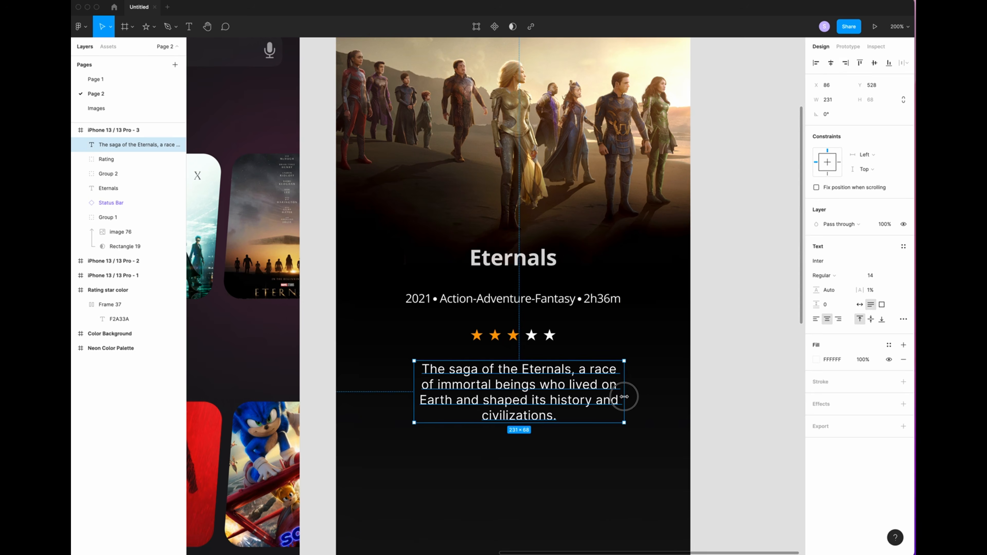
drag(415, 394, 405, 393)
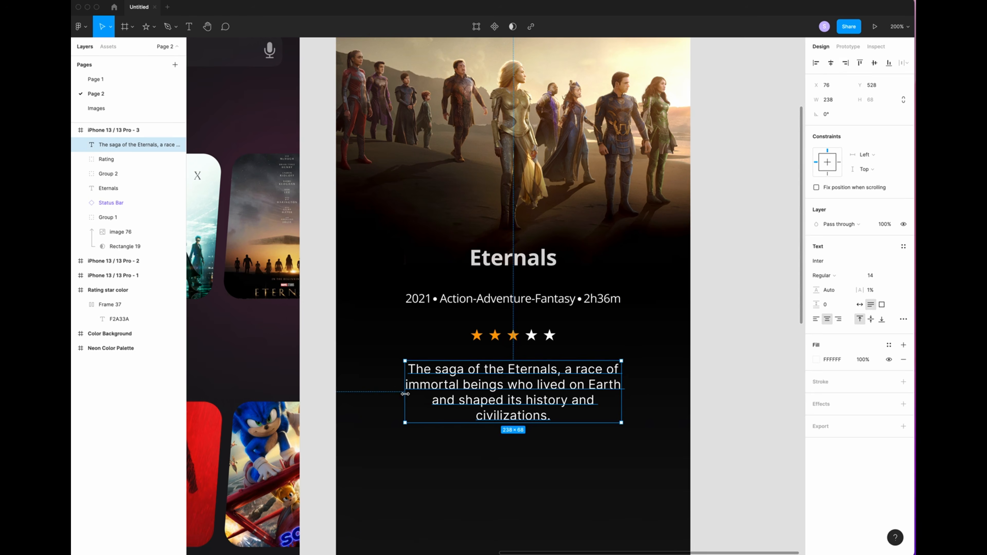
drag(621, 392, 624, 391)
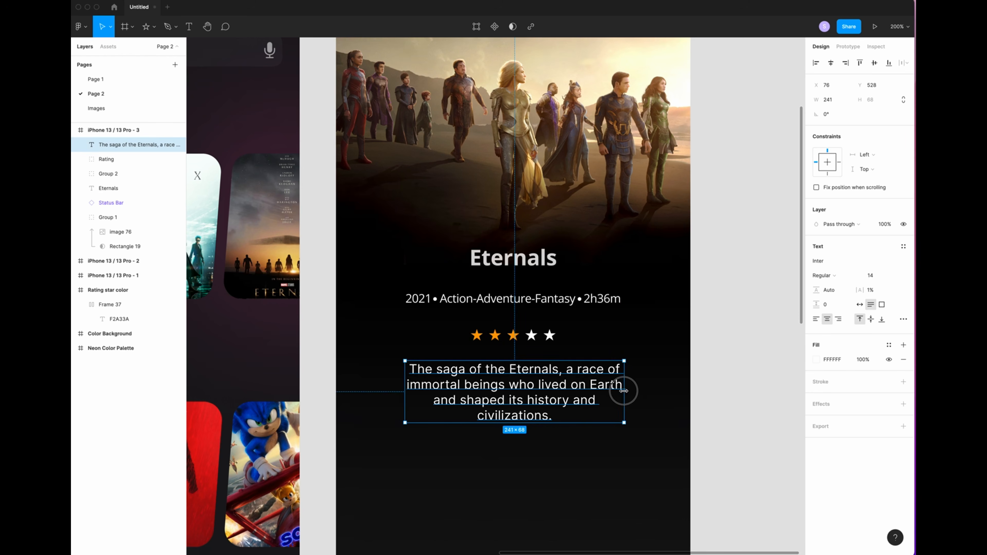
click(585, 438)
drag(524, 393, 523, 393)
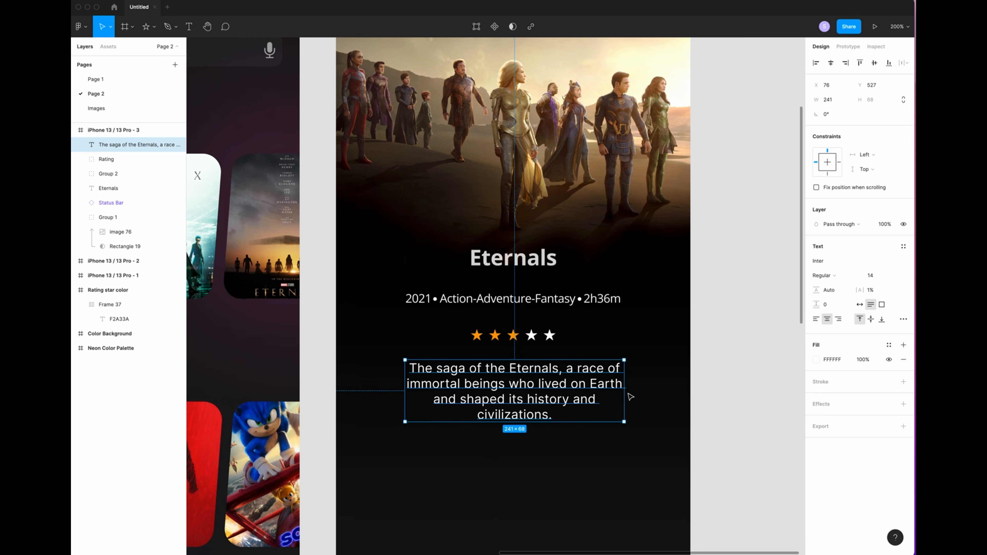
click(666, 480)
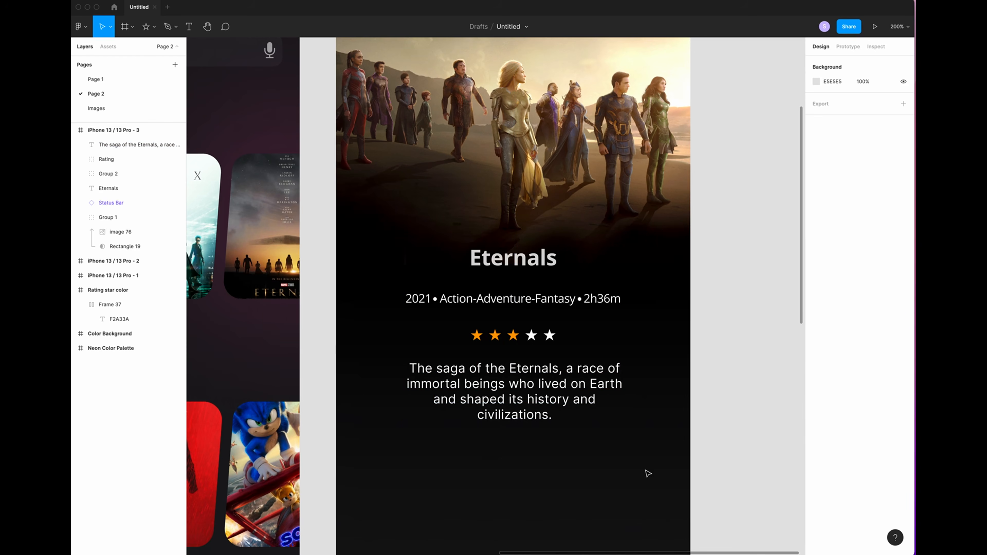
- Draw a divider rectangle below the synopsis, 290 wide and 2 high, and center it horizontally in the frame
scroll(584, 417, down, 2)
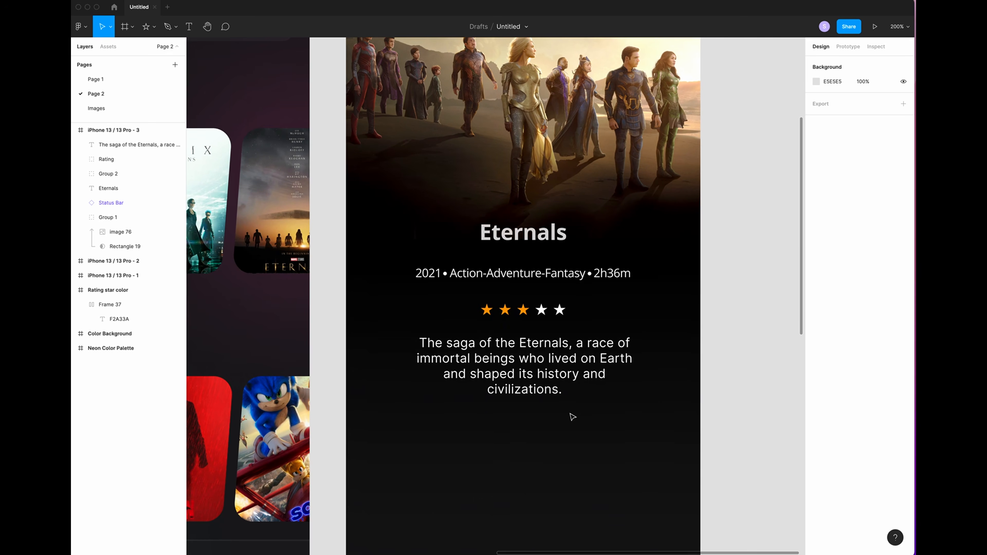
key(r)
drag(423, 424, 637, 428)
click(836, 100)
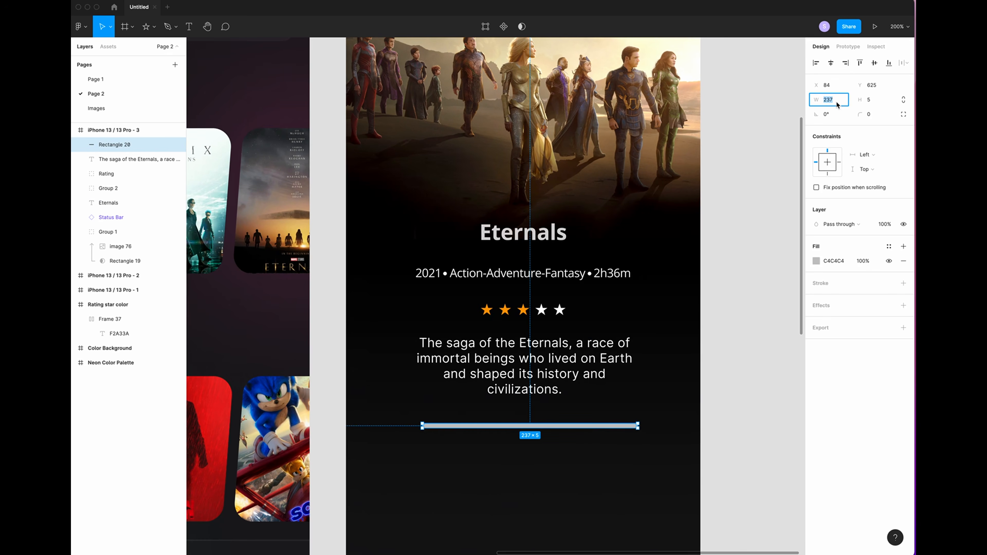
text(290)
click(877, 100)
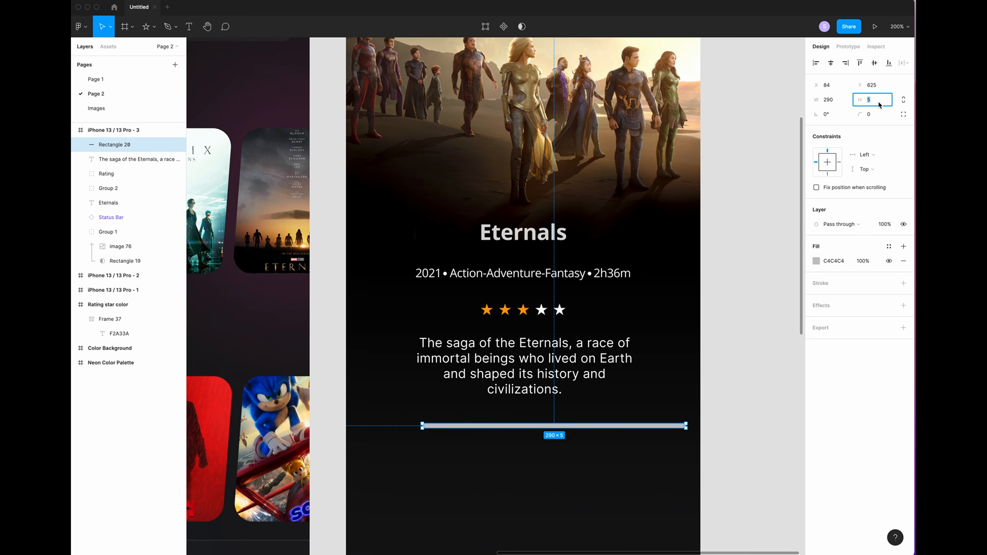
text(2)
key(Return)
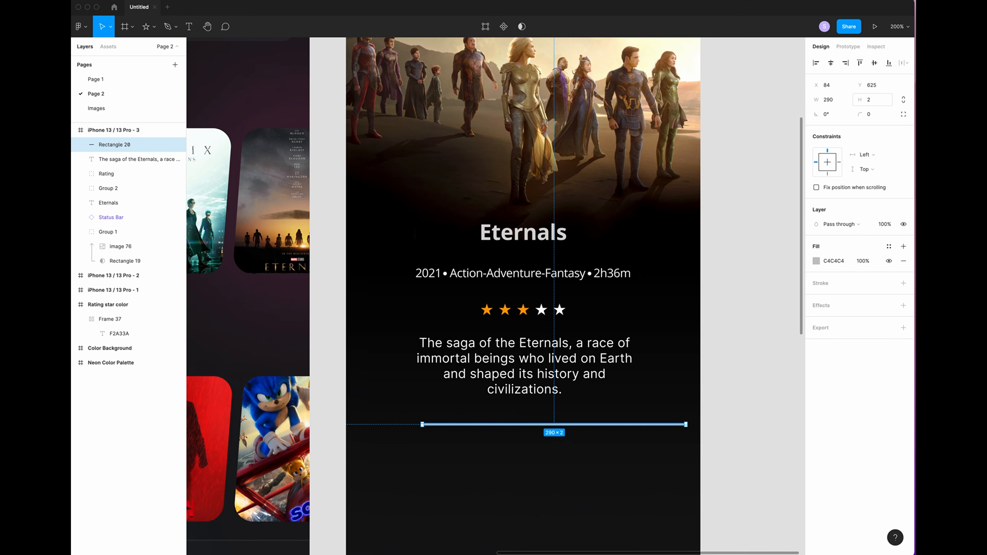
click(829, 65)
- Set the divider's fill to FFFFFF at 15% opacity
click(816, 261)
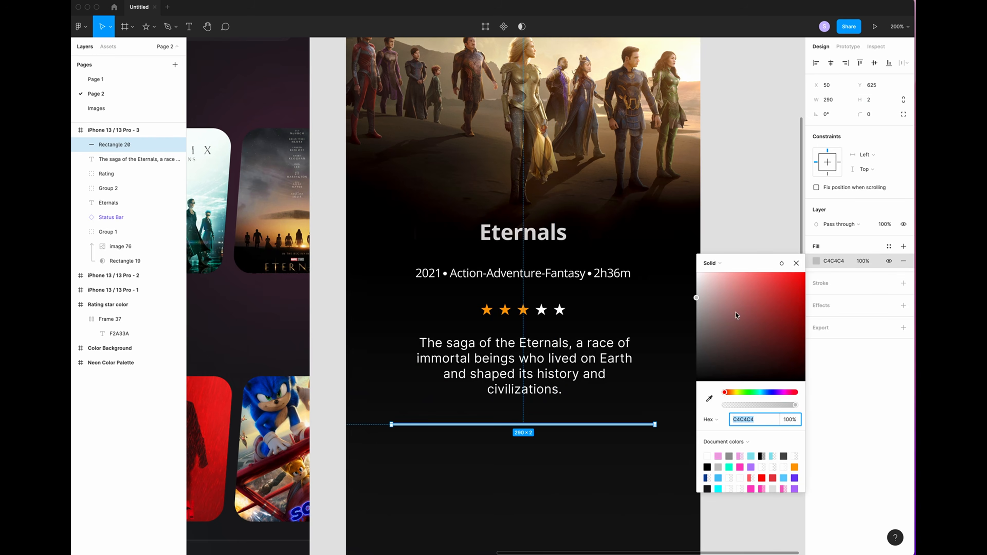
text(FFFFFF)
key(Return)
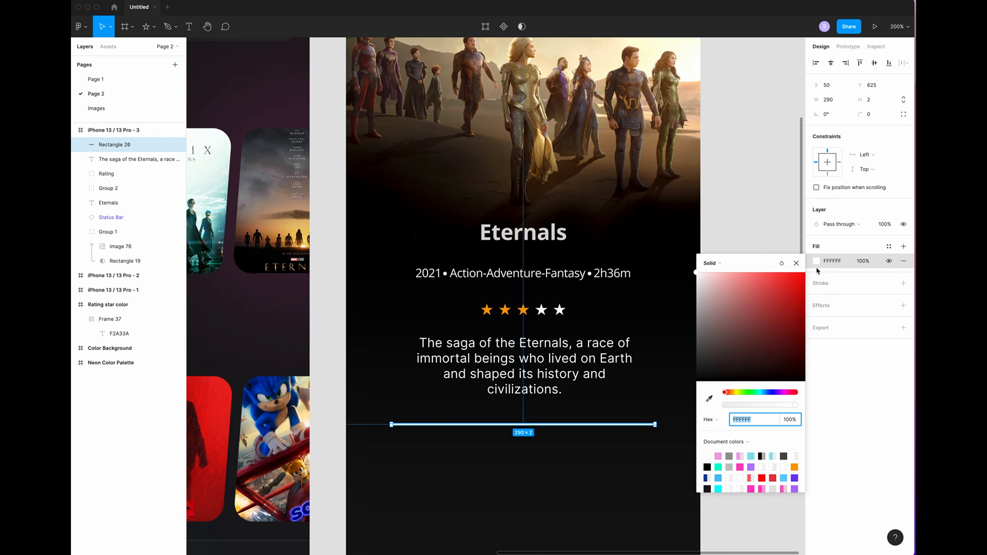
click(860, 264)
key(BackSpace)
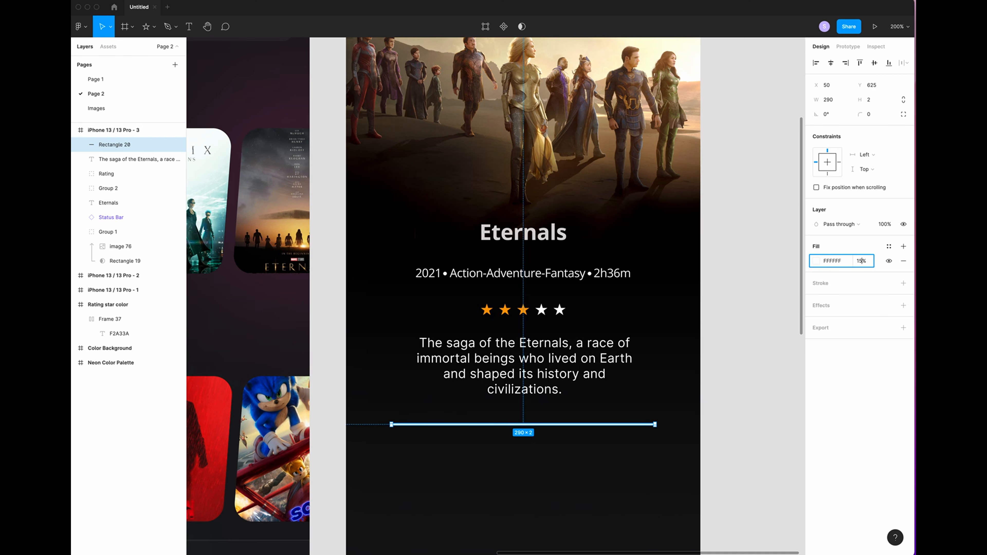
key(Return)
click(571, 511)
- Set the color opacity of the year, genre and duration line to 75%
scroll(571, 512, up, 2)
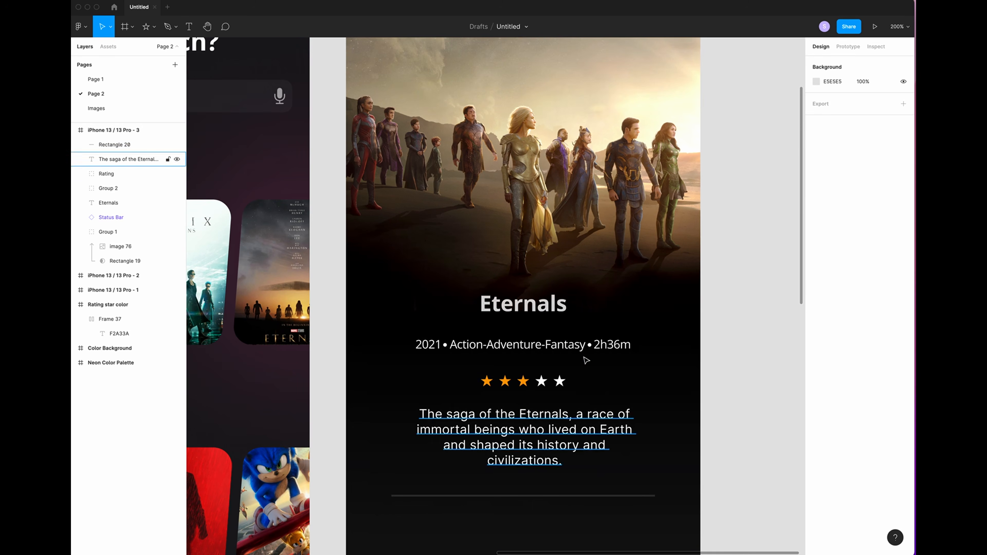
click(594, 348)
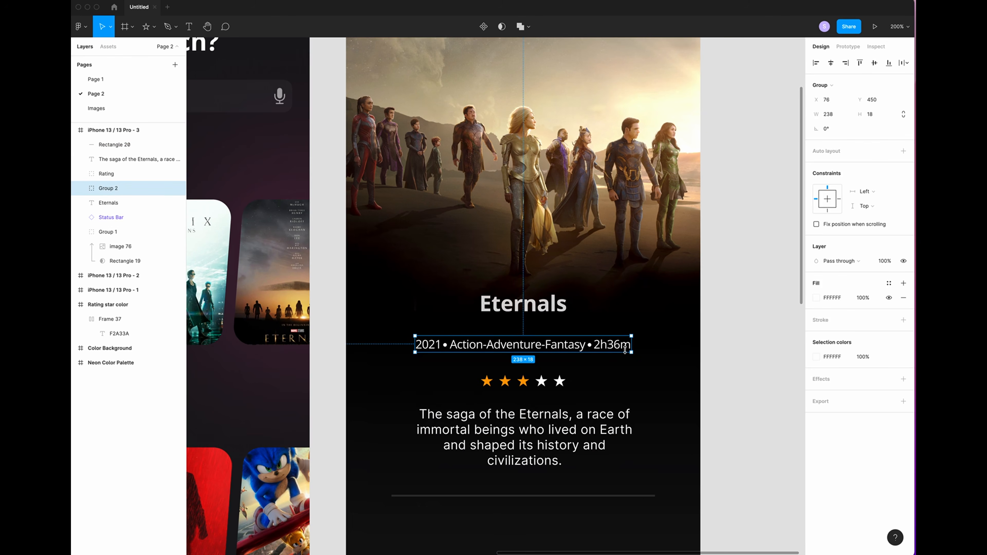
click(867, 357)
text(7)
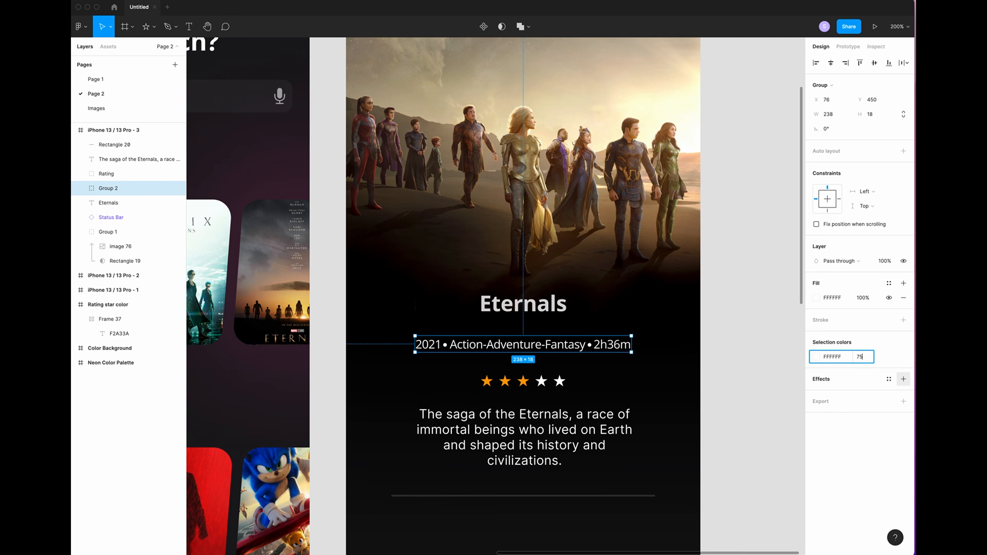
text(5)
key(Return)
- Set the synopsis text's fill opacity to 75%
click(573, 419)
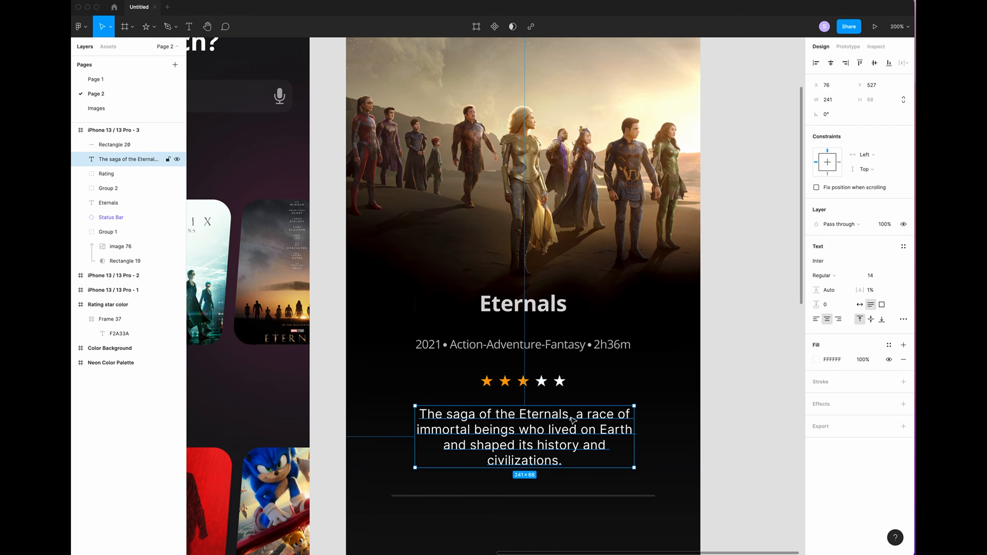
click(863, 359)
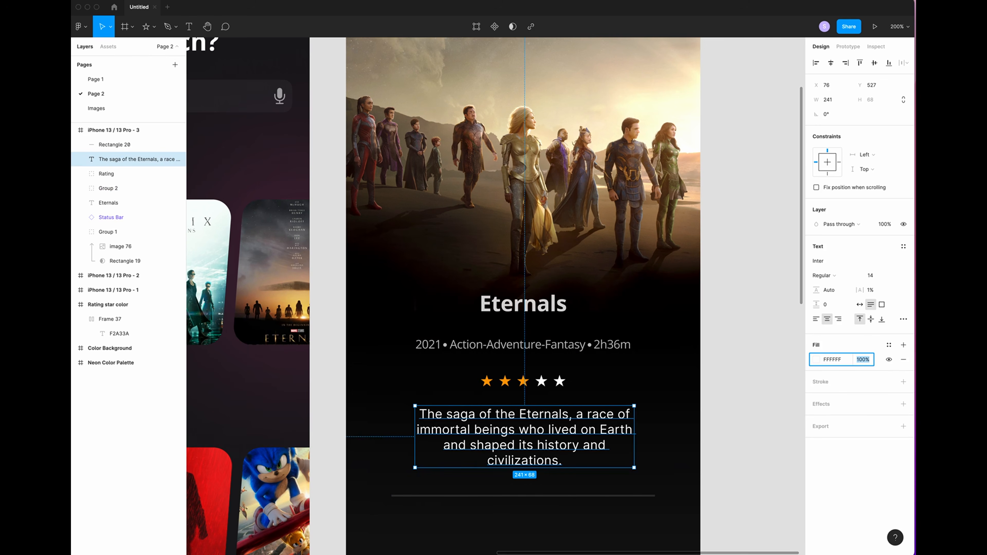
text(75)
key(Return)
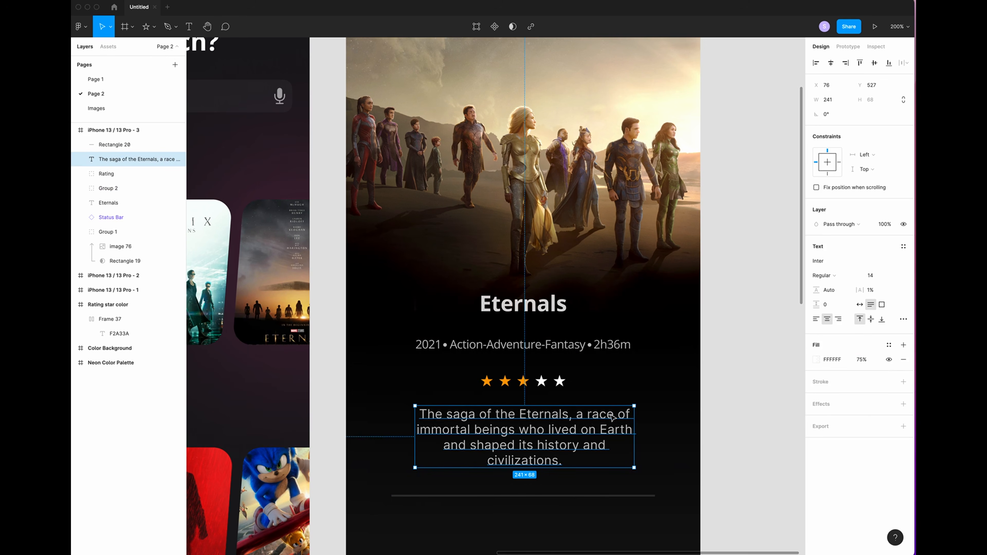
click(614, 386)
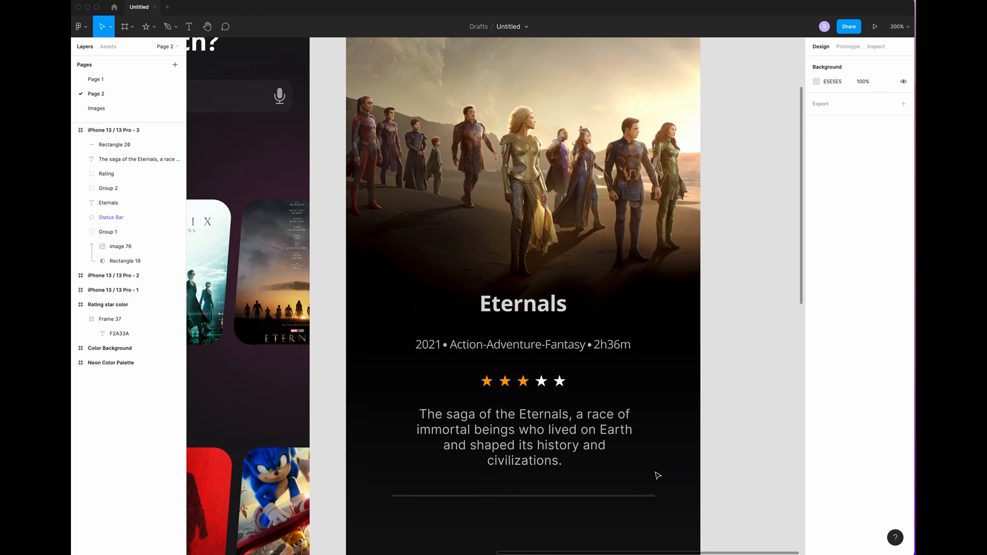
- Draw a 115 by 50 rectangle below the divider and move it to about X 134, Y 668
scroll(658, 475, down, 5)
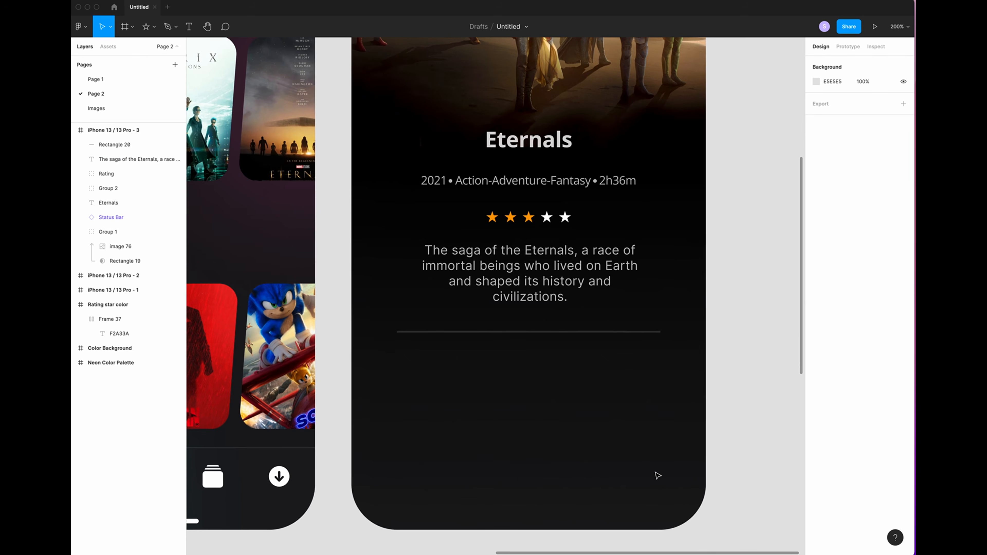
scroll(657, 475, right, 1)
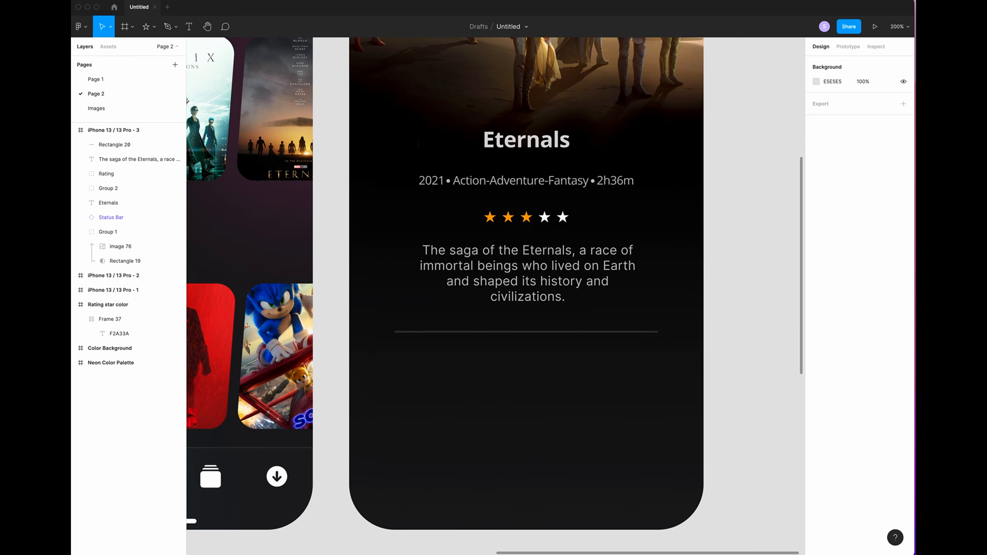
scroll(484, 401, left, 1)
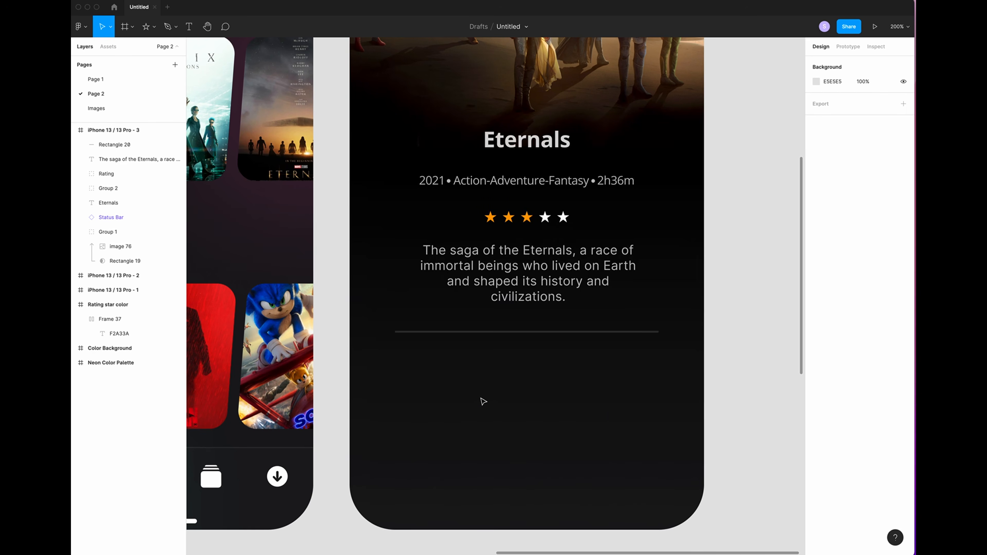
key(r)
drag(408, 368, 490, 398)
click(835, 101)
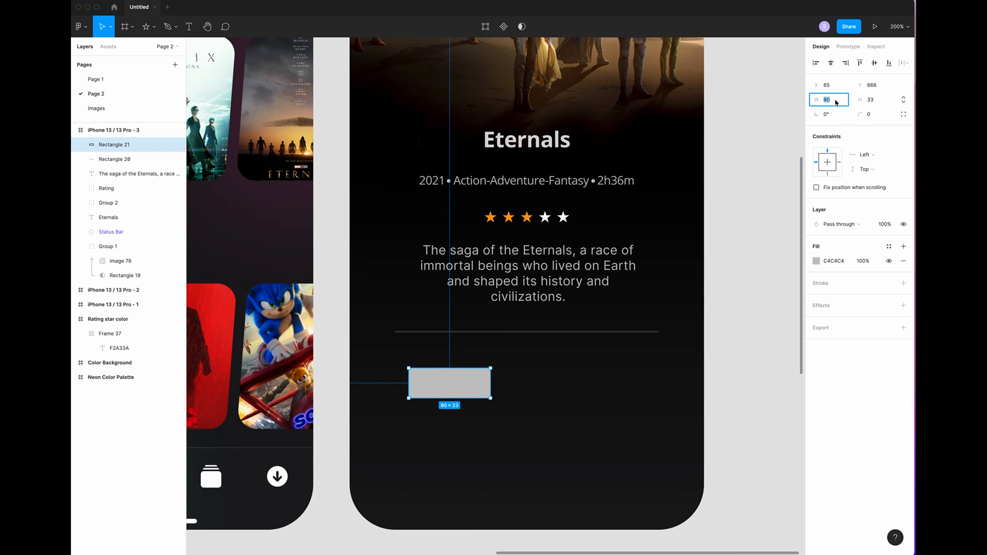
text(115)
click(877, 102)
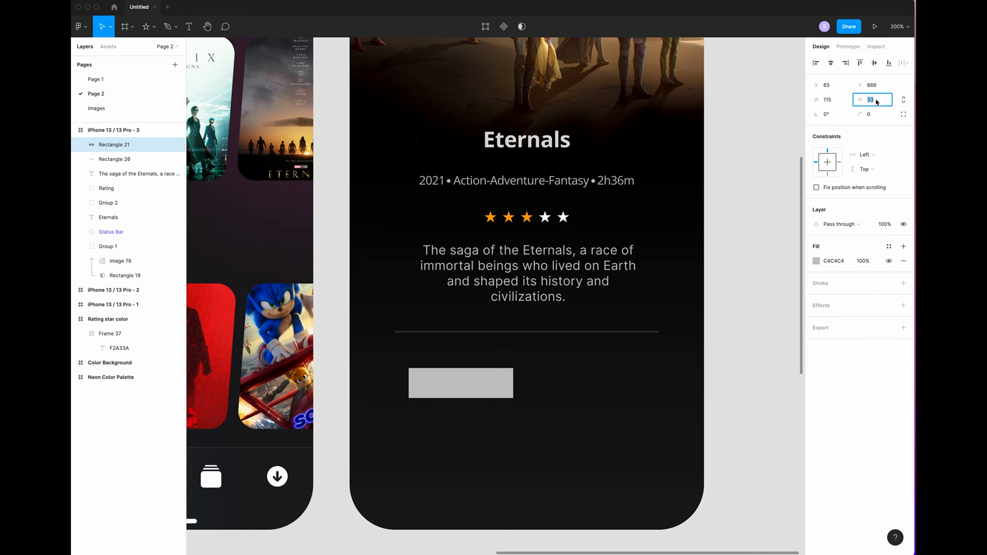
text(50)
key(Return)
drag(461, 390, 523, 393)
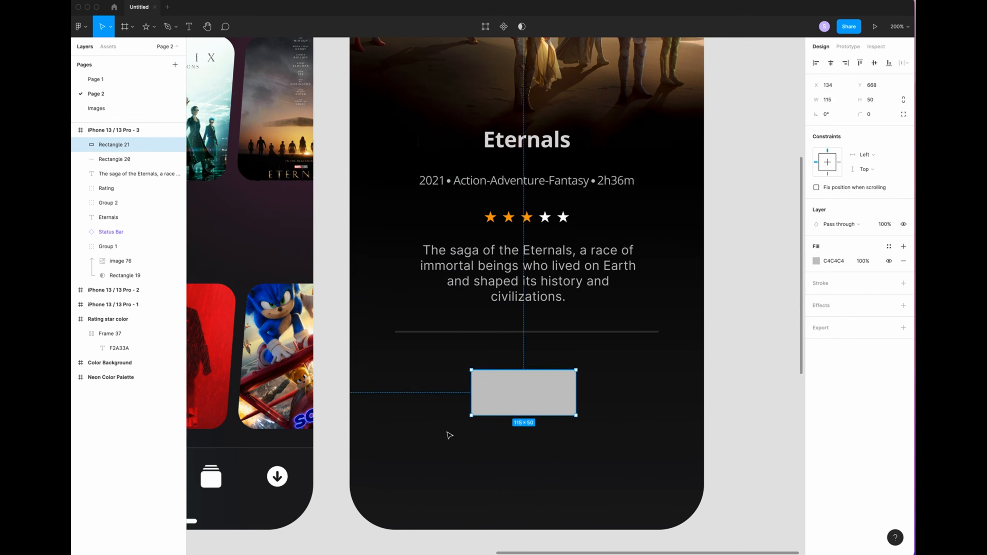
- Round the new rectangle's two right corners by editing its right-hand vector points
click(483, 32)
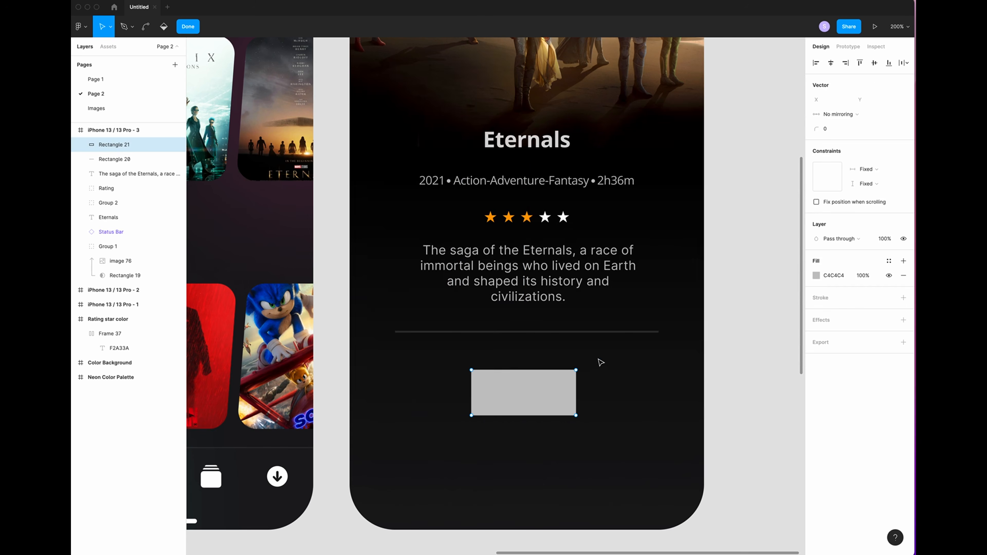
drag(598, 358, 542, 443)
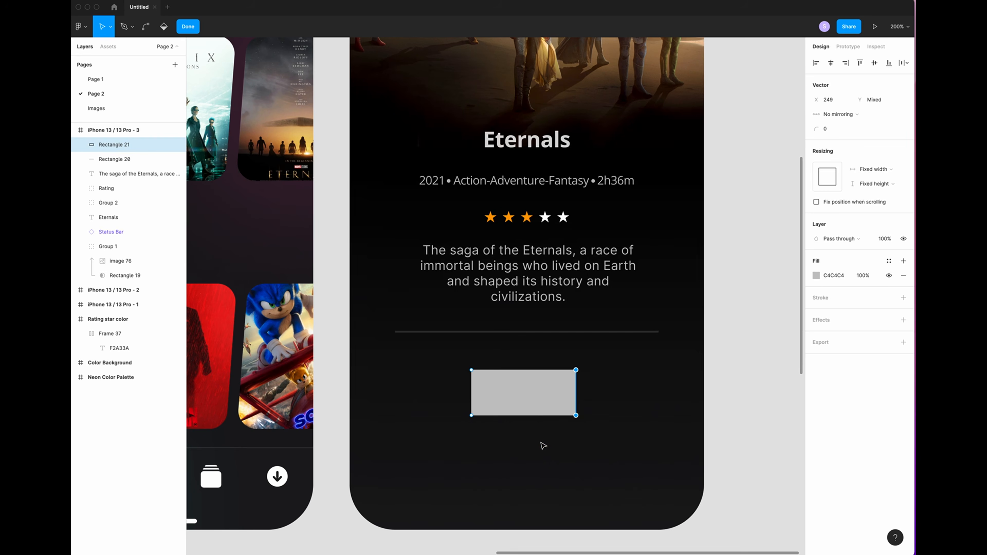
click(826, 129)
key(Return)
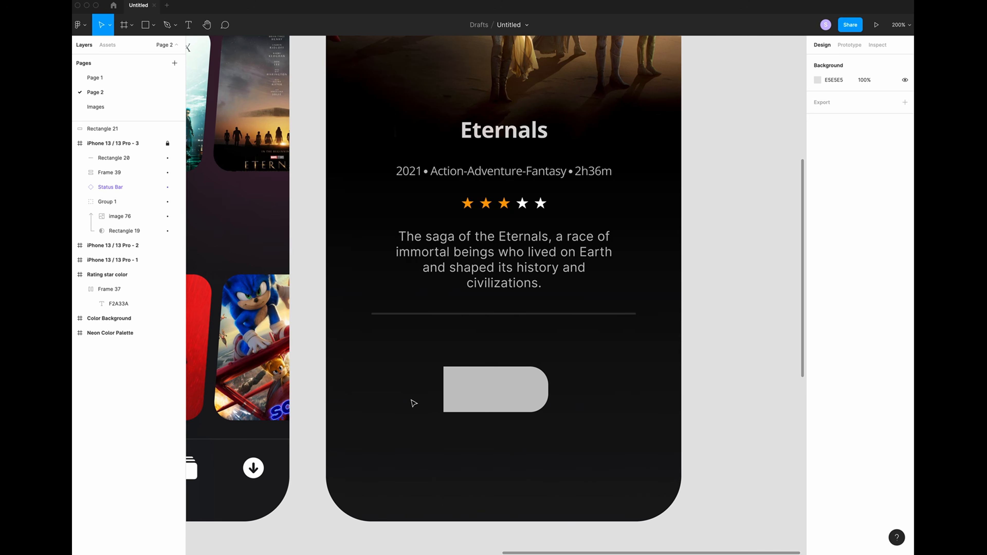
- Draw an ellipse beside the rectangle's square left end and size it to 68 by 68
key(o)
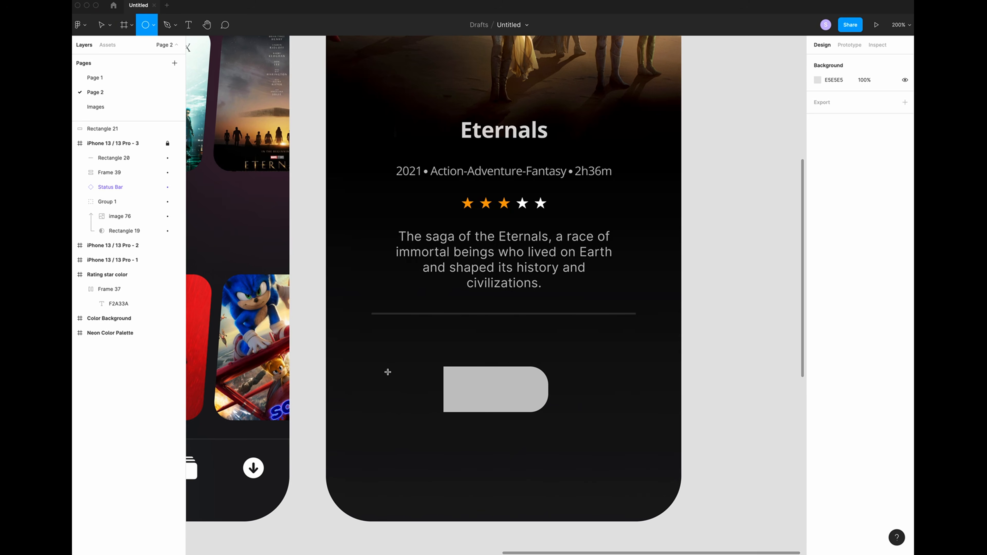
drag(383, 367, 433, 411)
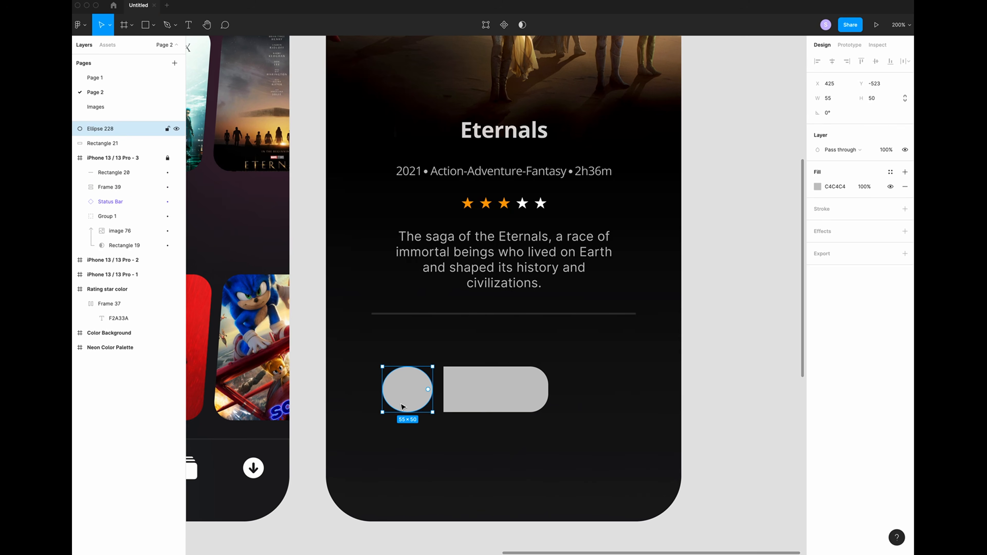
click(835, 99)
text(68)
key(Tab)
text(60)
key(Return)
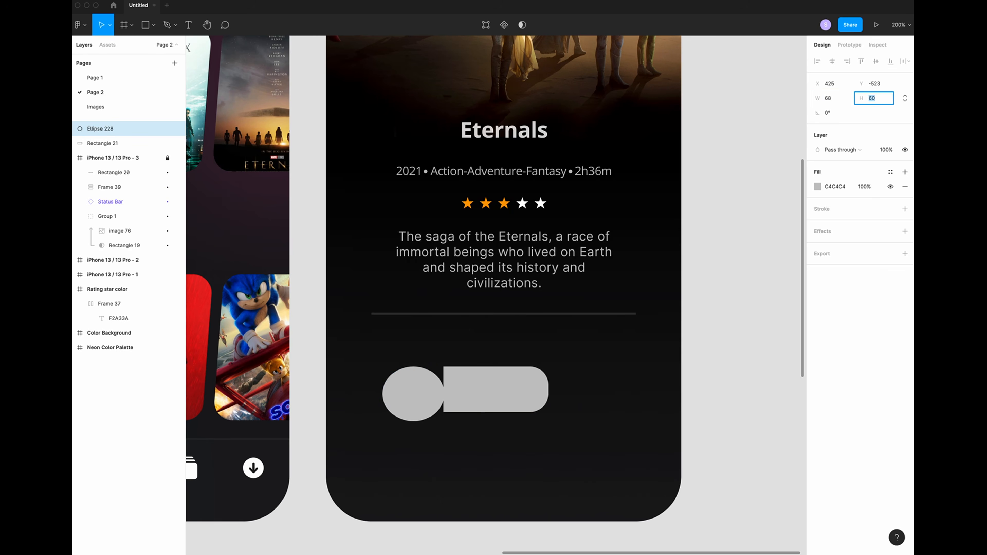
text(68)
key(Return)
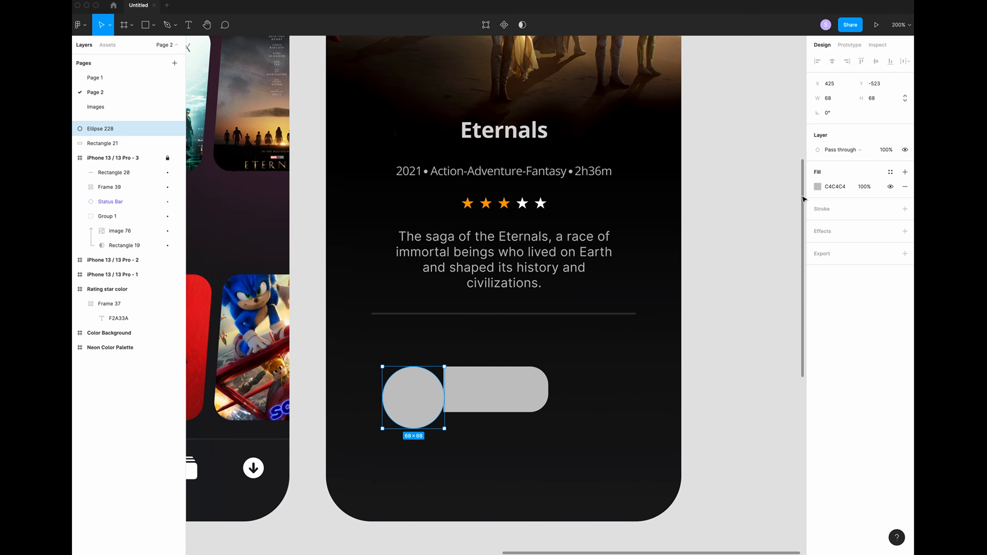
- Fill the 68 by 68 circle with red FF0000
click(818, 186)
text(FF0000)
key(Return)
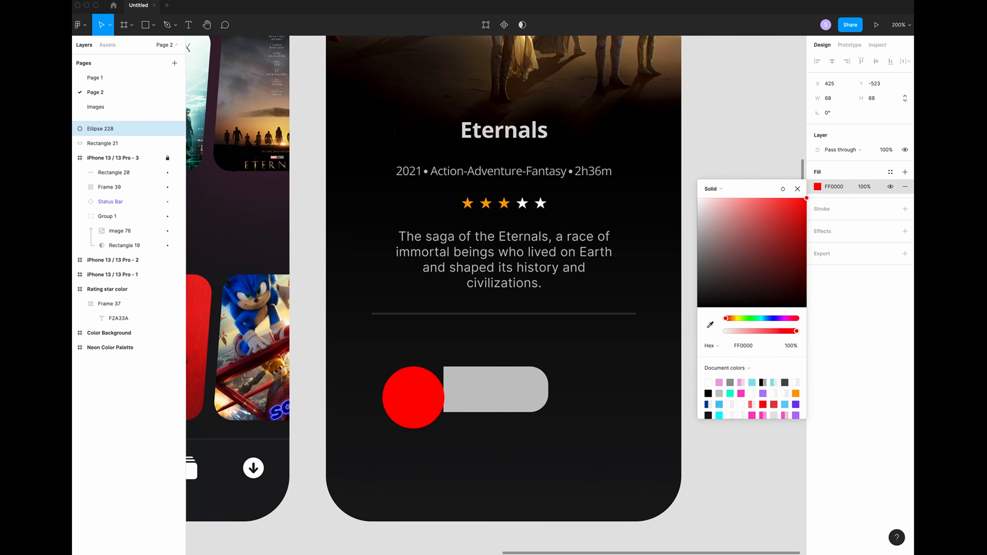
click(512, 483)
- Center the red circle vertically on the rectangle and overlap its left end, at X 438, Y -532
drag(429, 412, 429, 403)
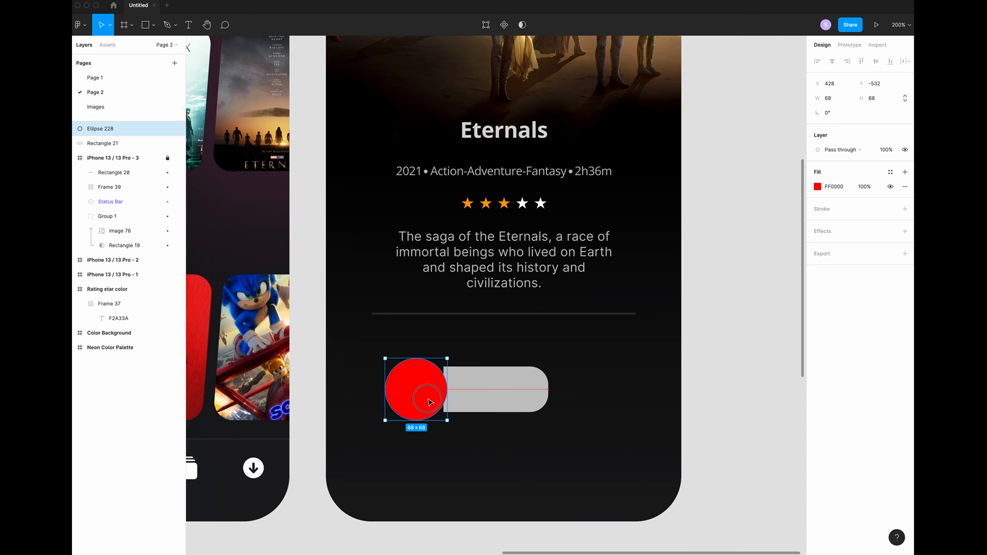
drag(429, 401, 430, 402)
key(shift+Right)
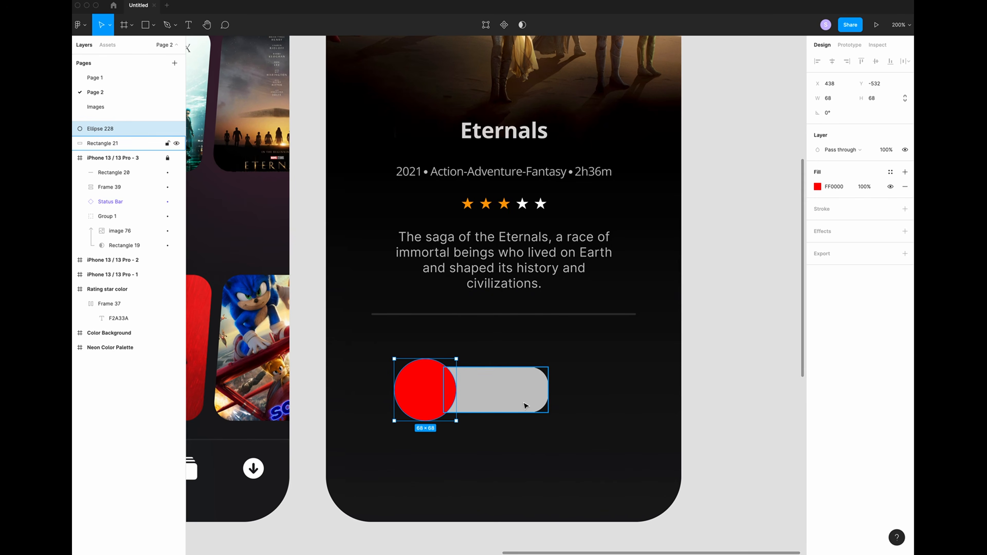
- Subtract the red circle from the half-rounded rectangle to cut a concave left end
scroll(525, 426, up, 1)
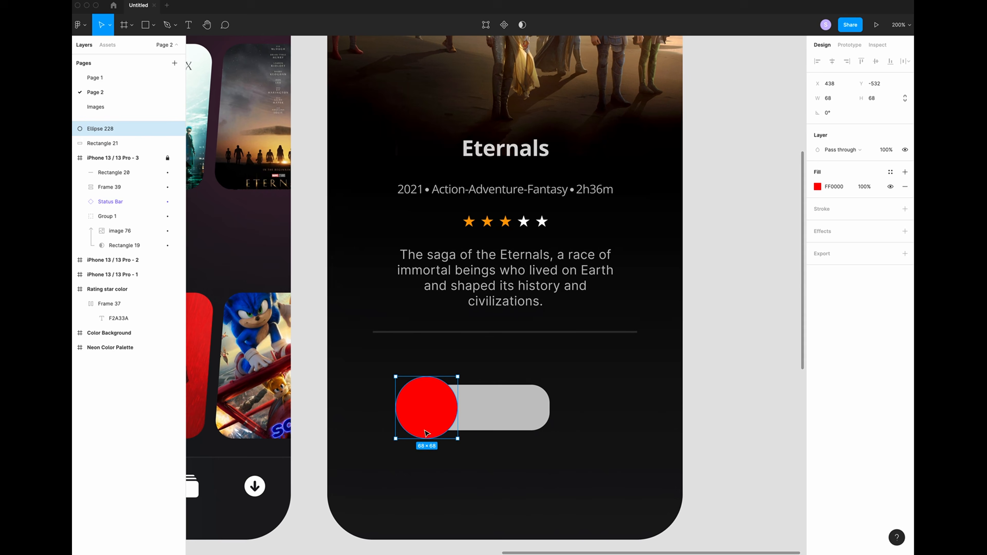
click(489, 401)
shift+click(432, 402)
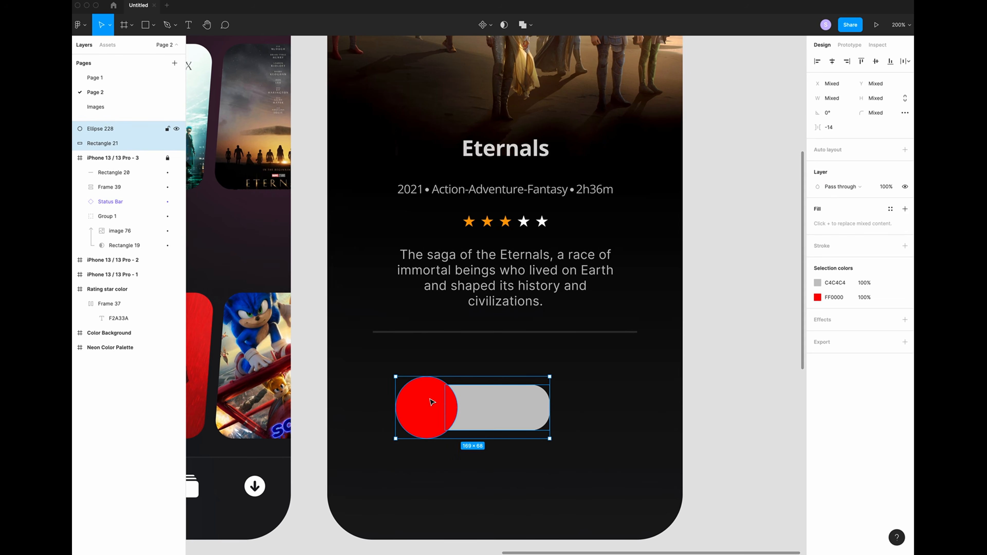
click(530, 25)
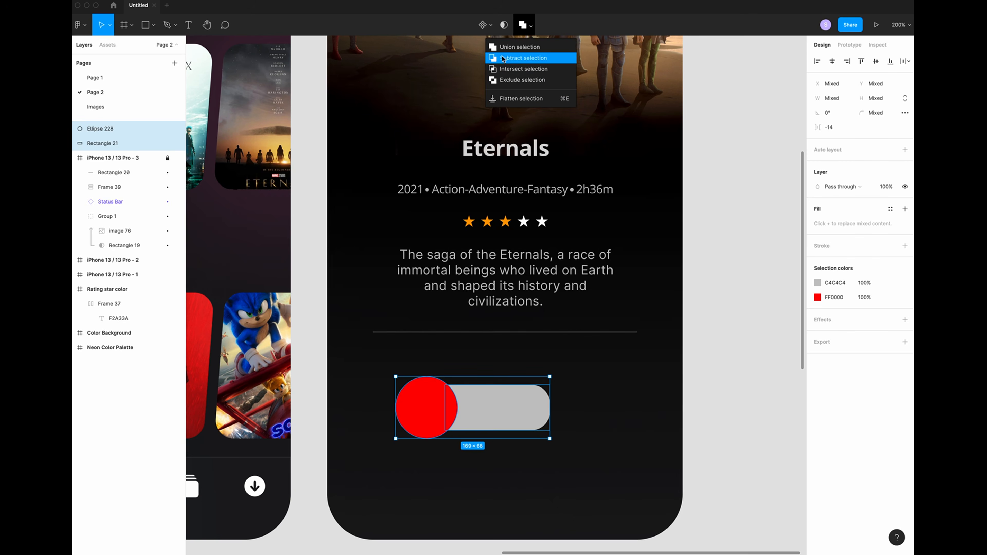
click(518, 58)
click(591, 415)
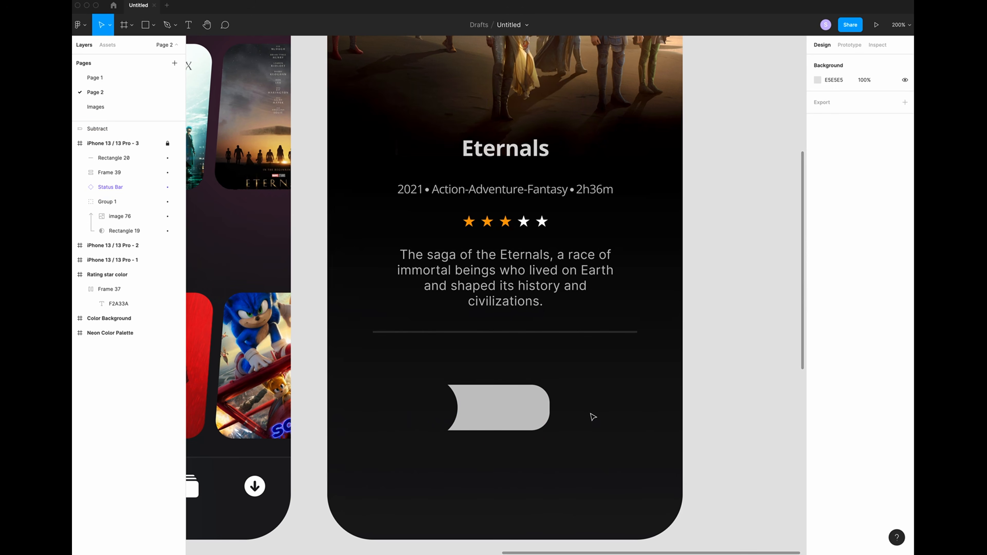
- Draw a second ellipse in the button shape's concave cutout and size it to 60 by 60
key(o)
drag(401, 382, 446, 436)
click(832, 97)
text(6)
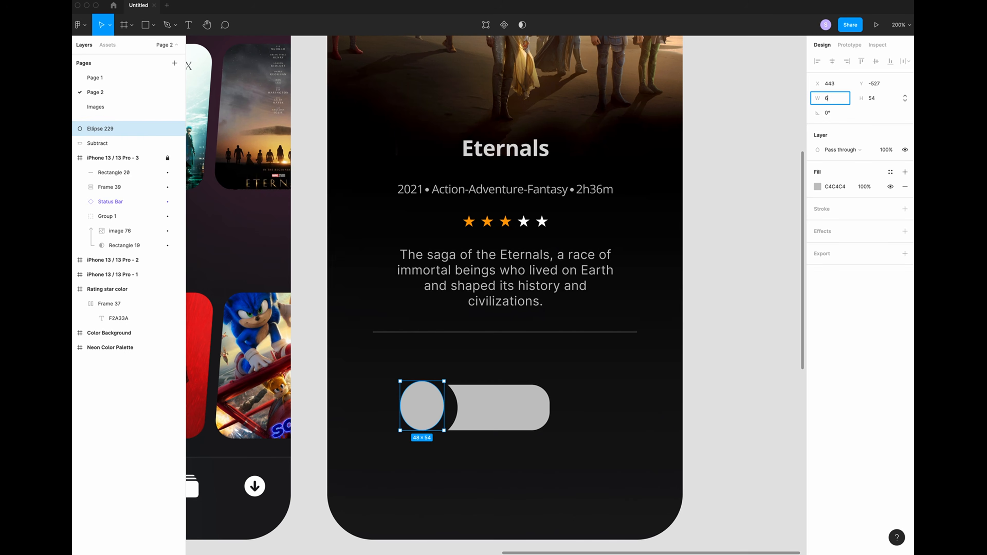
text(0)
key(Tab)
text(6)
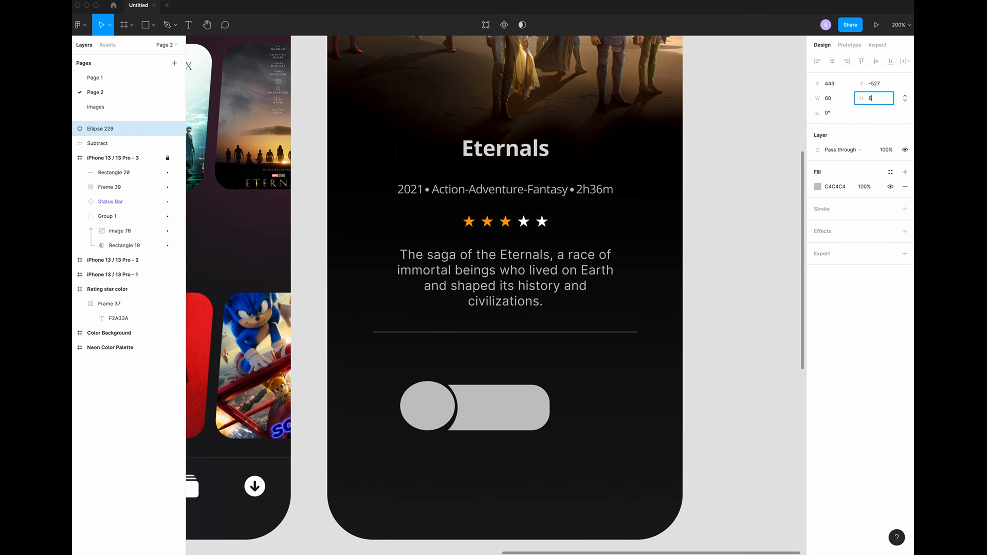
text(0)
key(Return)
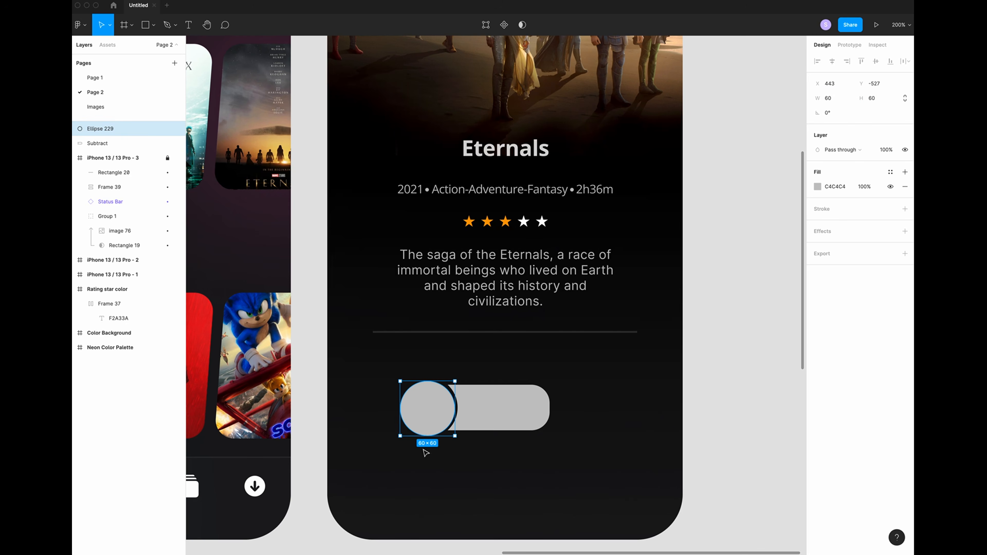
- Align the 60 by 60 circle with the cutout's vertical center, positioned at X 443, Y -528
drag(423, 416, 422, 414)
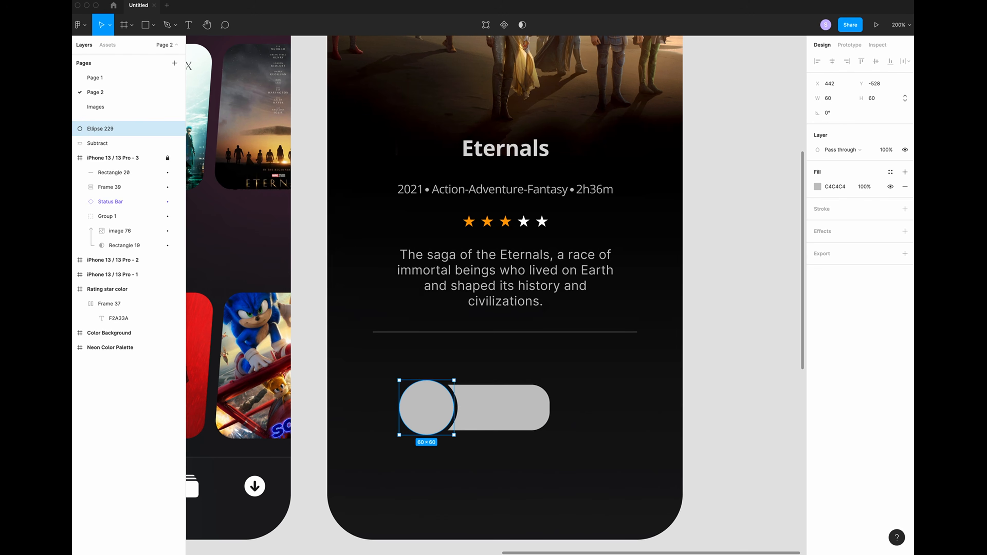
key(Left)
key(Right)
key(Right)
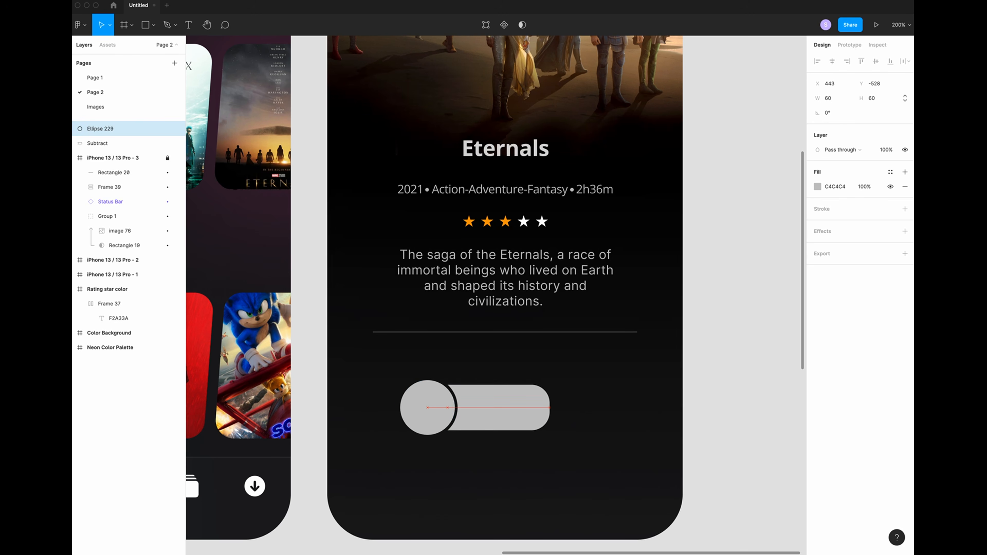
- Group the circle with the cut button shape and move the group into the iPhone 13 / 13 Pro - 3 frame
shift+click(99, 144)
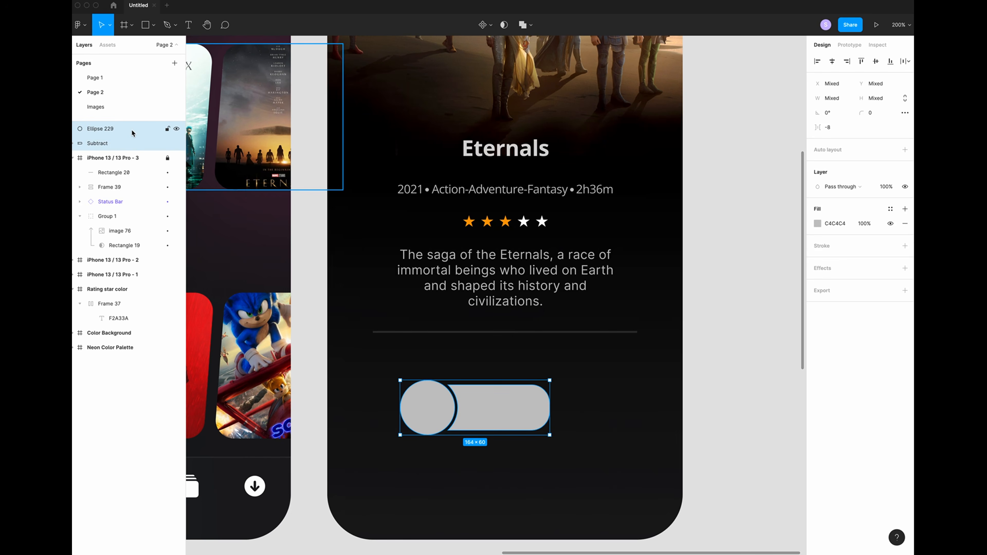
key(super+g)
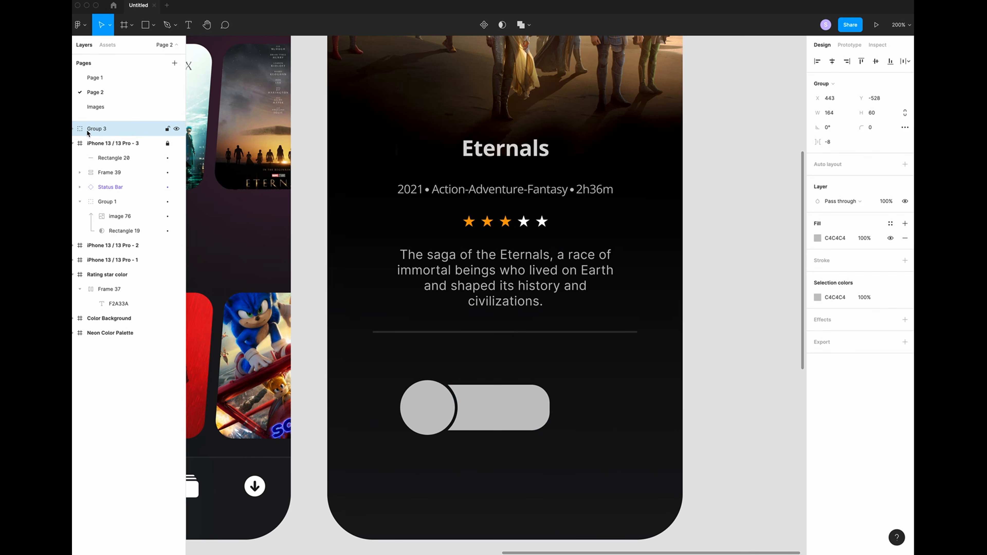
click(100, 130)
drag(100, 131, 117, 145)
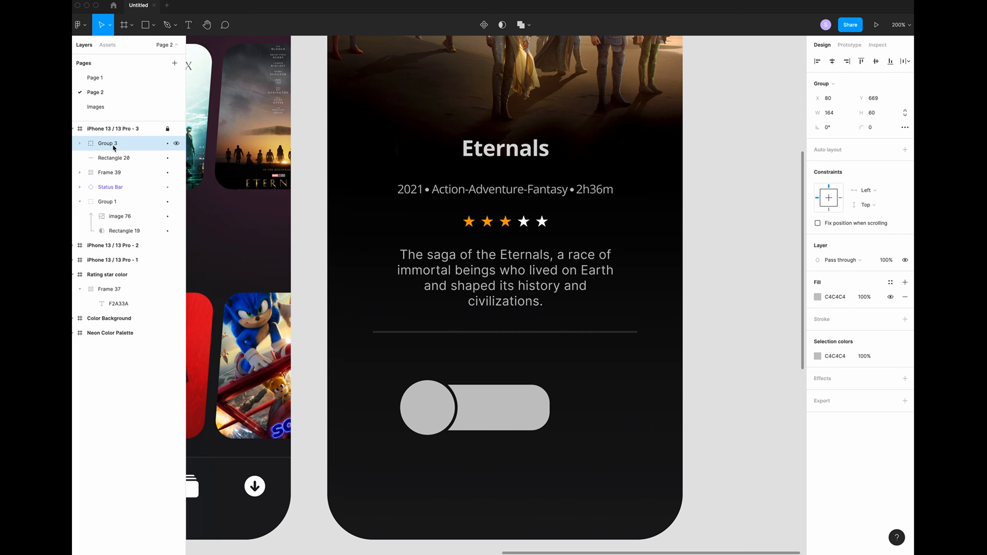
- Fill the cut button shape inside Group 3 with white FFFFFF at 15% opacity
click(79, 144)
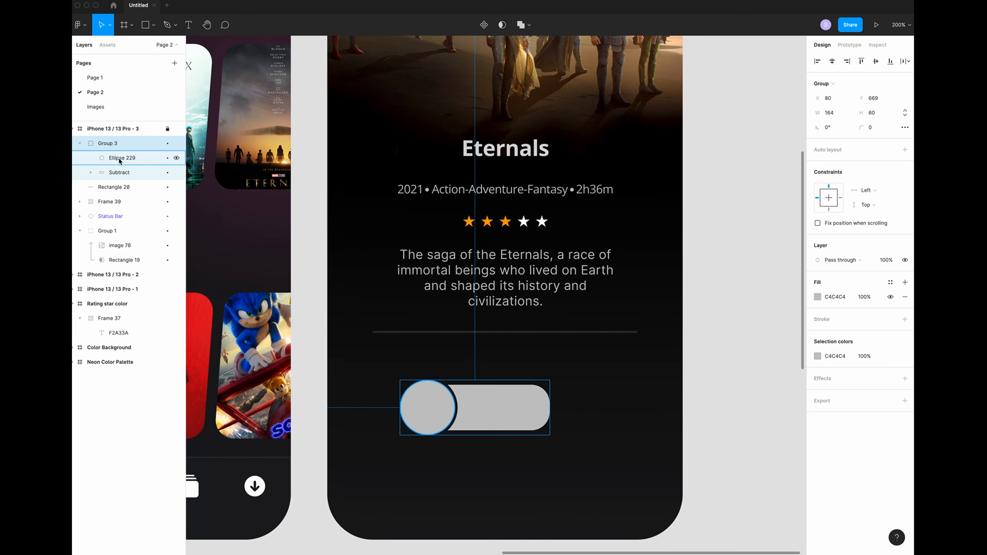
click(124, 176)
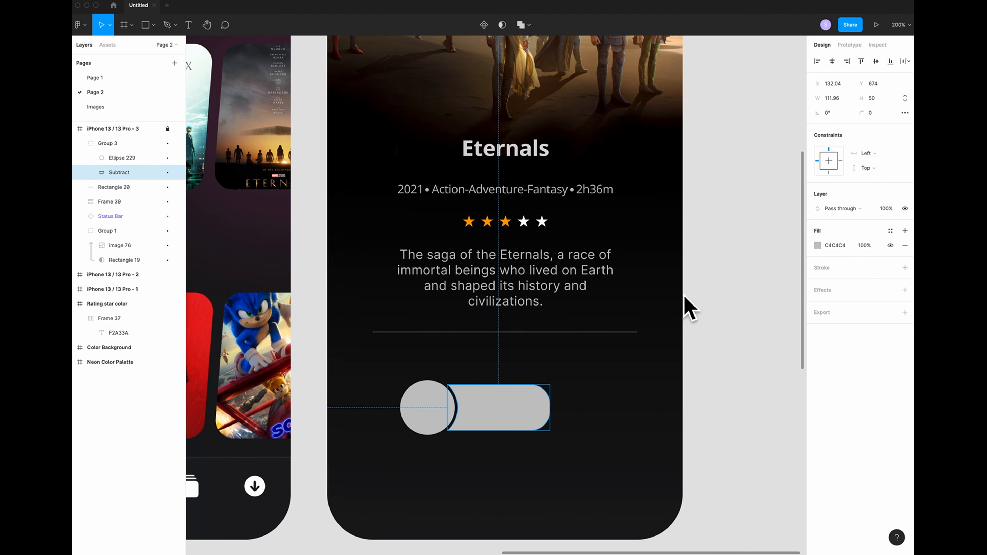
click(817, 245)
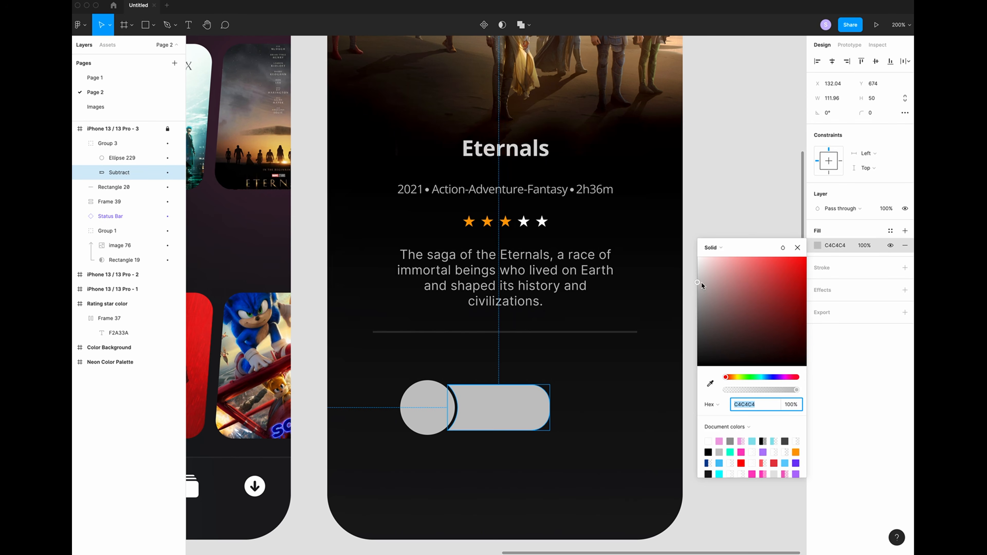
drag(702, 282, 694, 252)
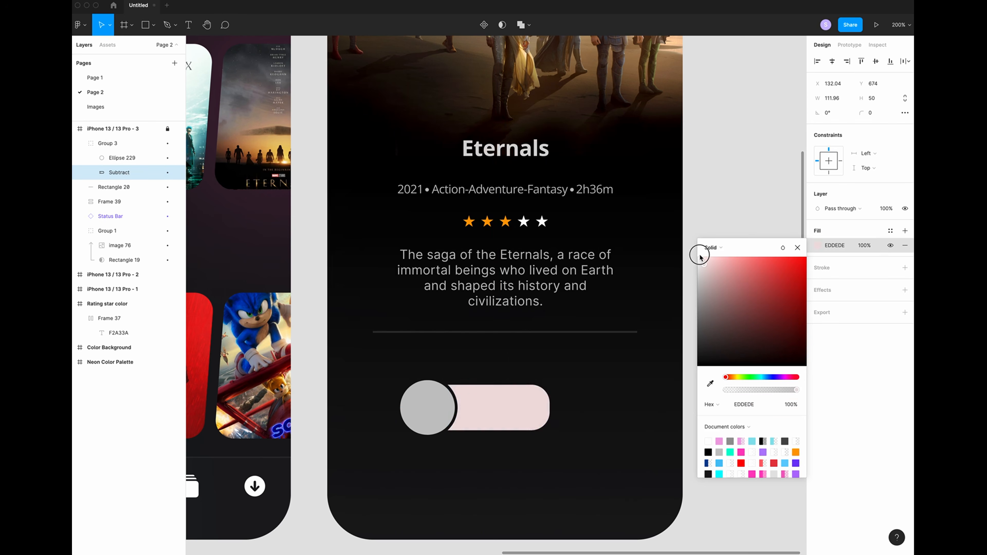
click(792, 405)
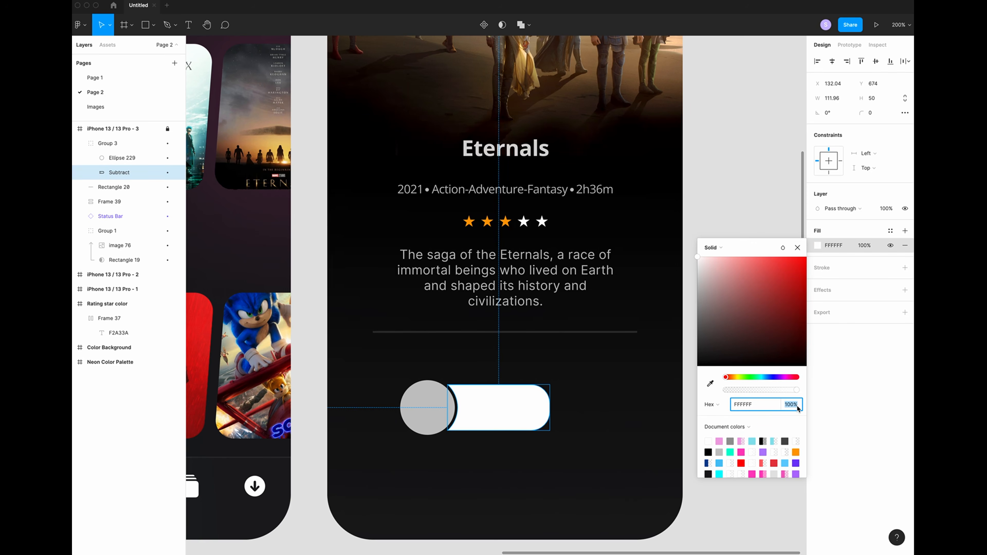
text(15)
key(Return)
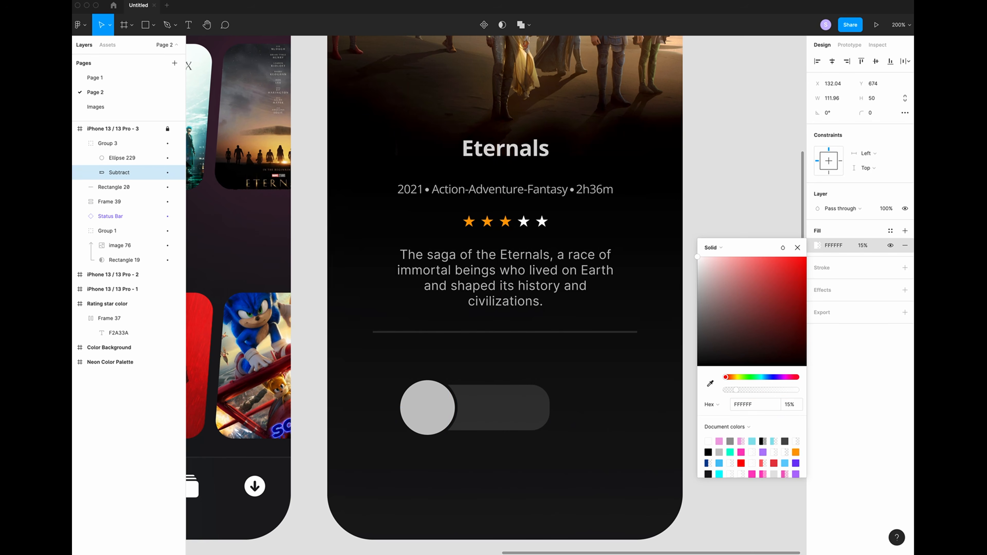
- Add a linear gradient stroke to the cut button shape, with the upper stop set to FFFFFF at 20% opacity
click(905, 268)
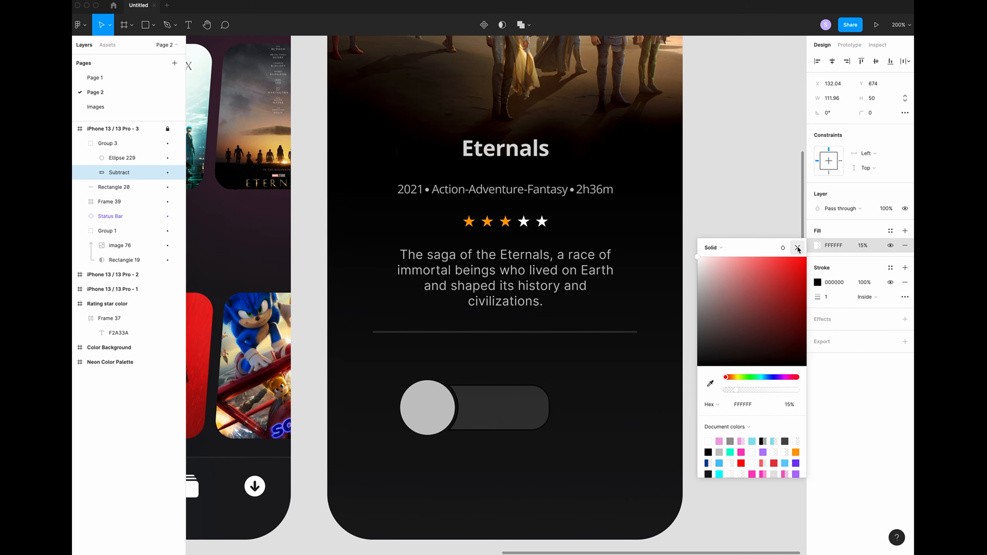
key(Escape)
click(818, 282)
click(713, 284)
click(727, 300)
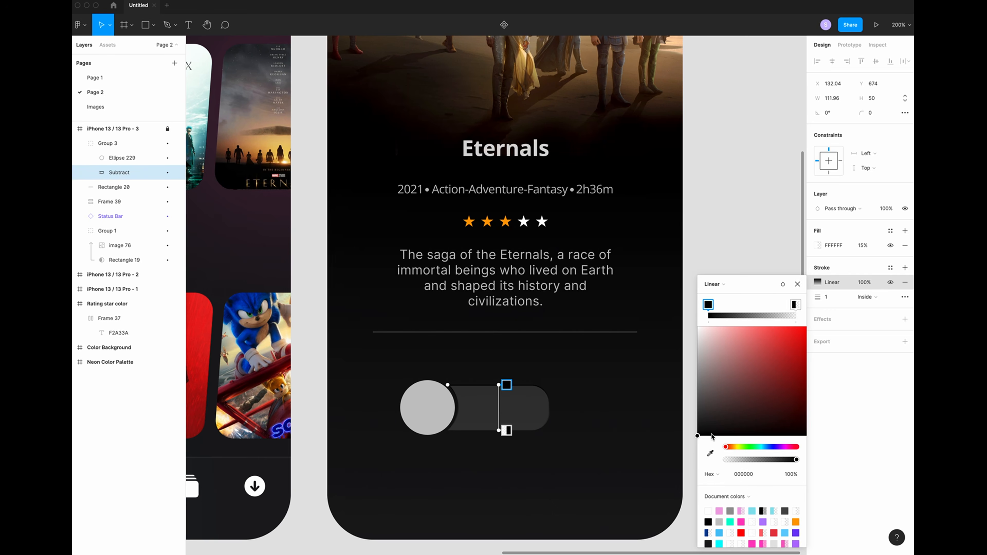
drag(698, 436, 694, 264)
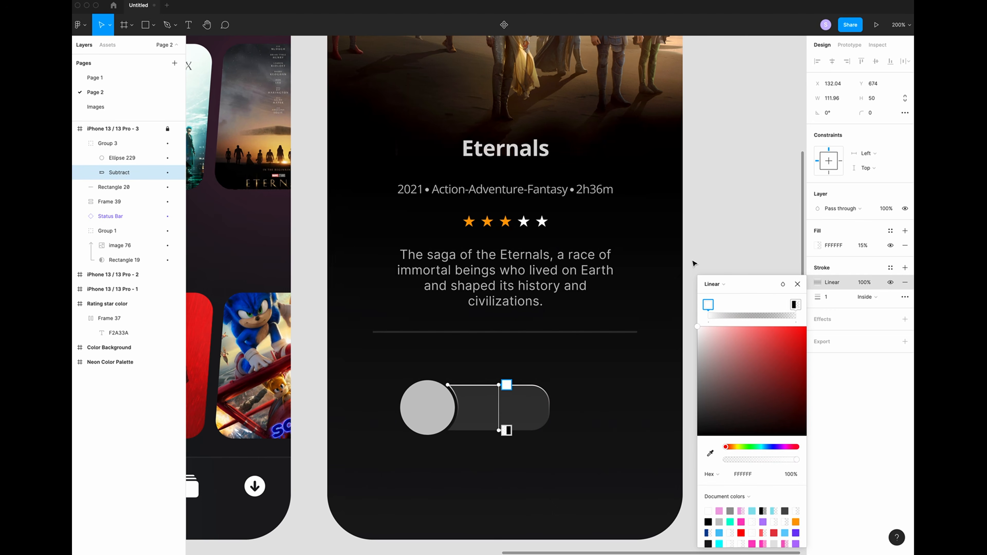
click(790, 477)
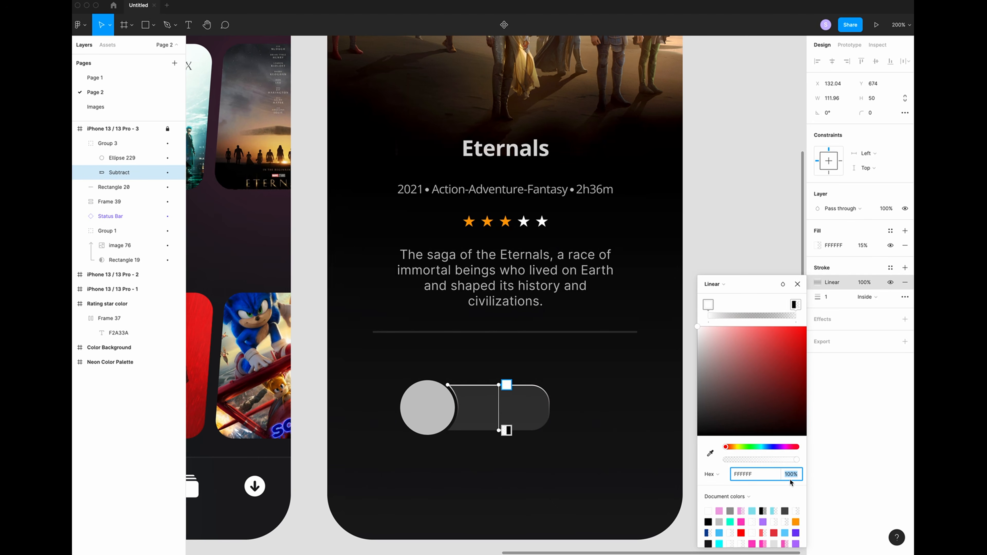
text(20)
key(Return)
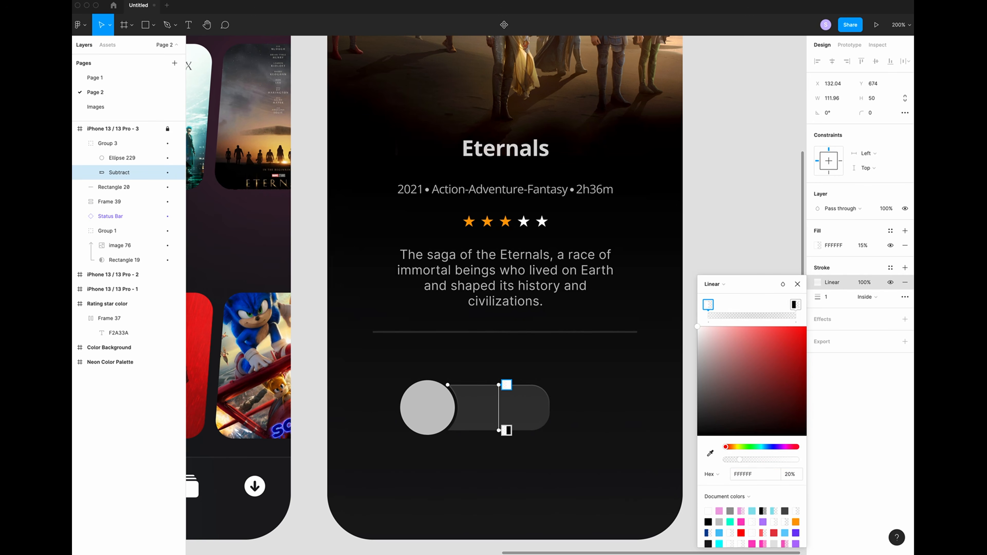
click(506, 430)
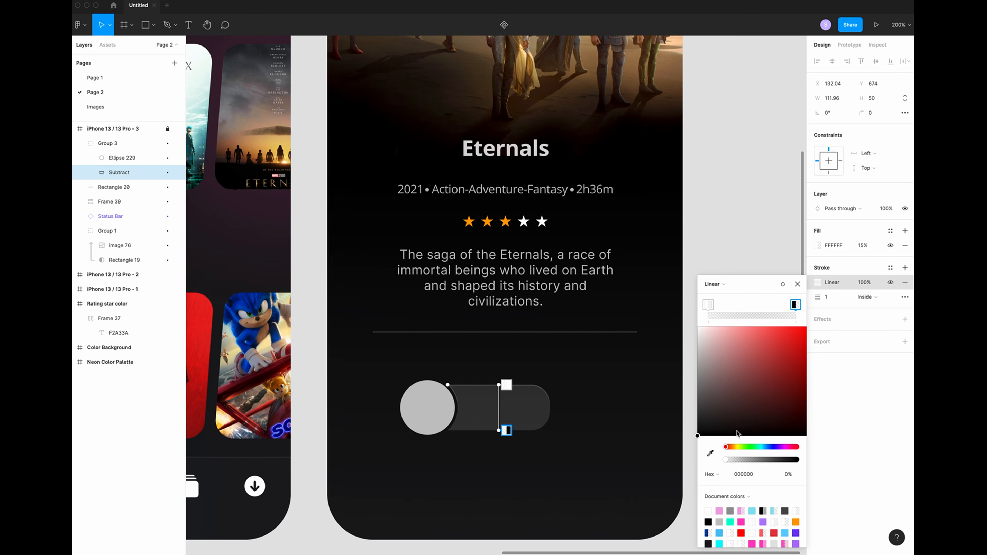
click(788, 474)
key(Return)
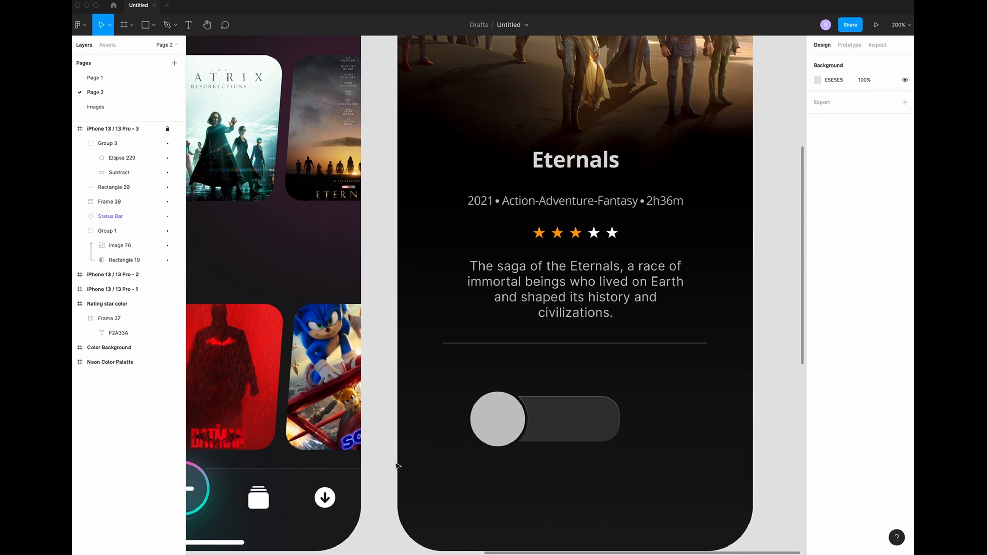
- Fill the 60 by 60 circle beside the button shape with FFFFFF at 15% opacity
click(114, 159)
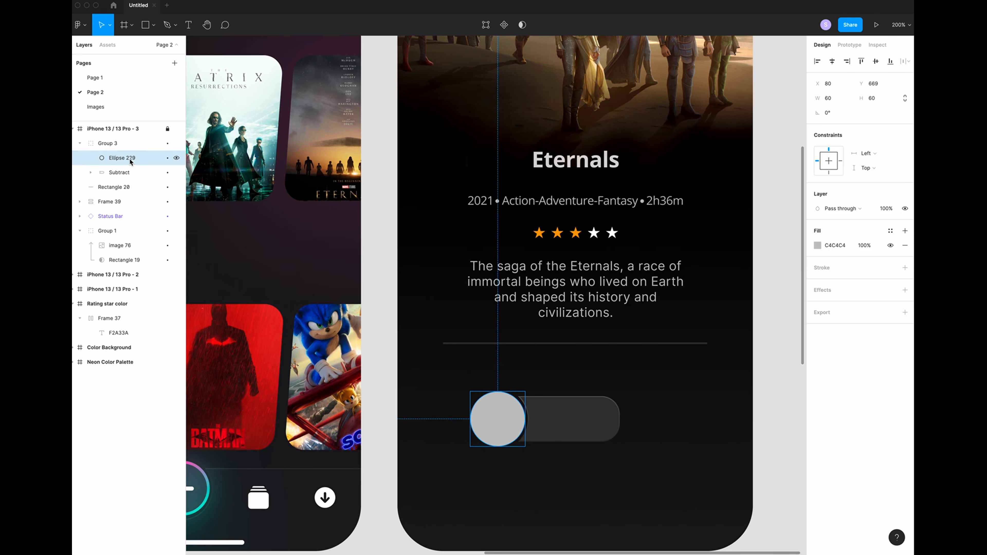
click(817, 246)
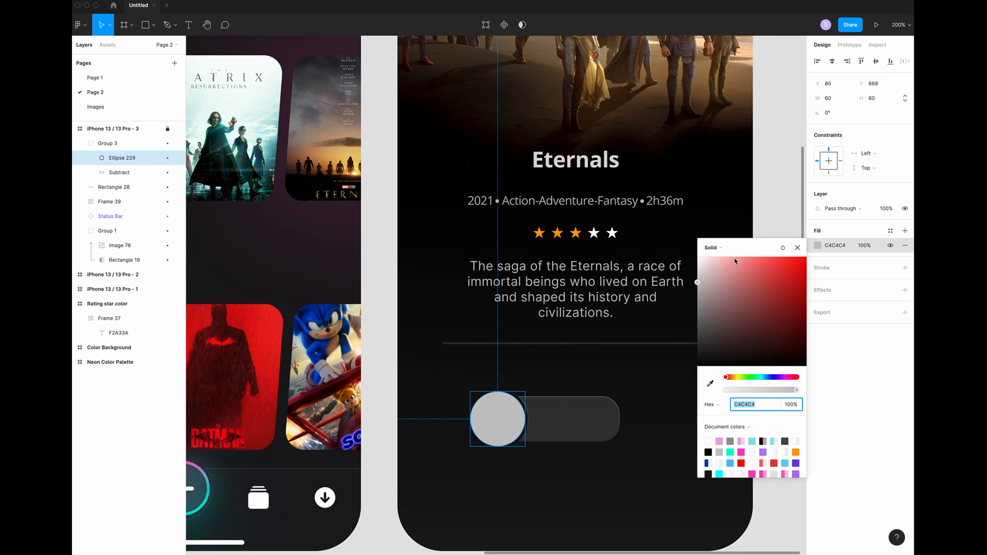
drag(697, 284, 691, 234)
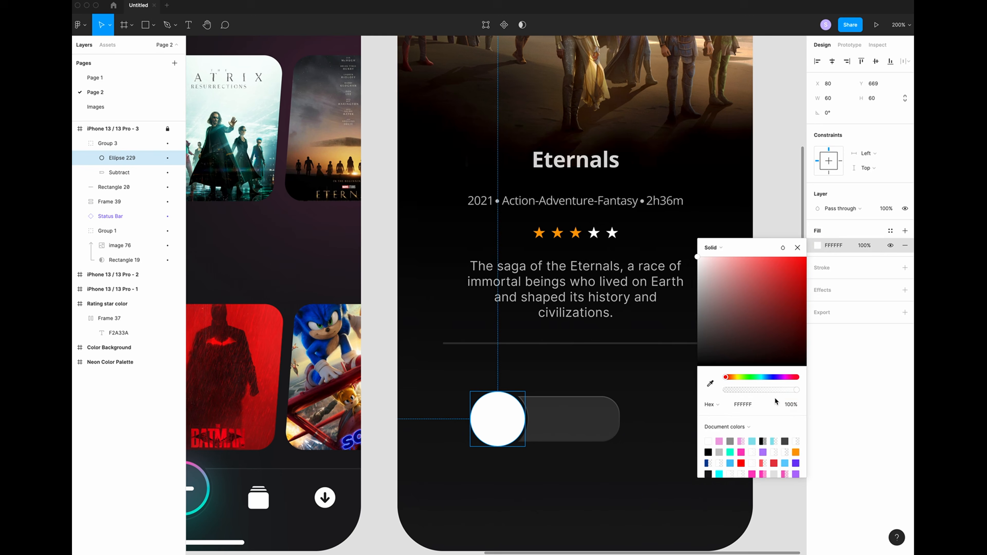
click(790, 404)
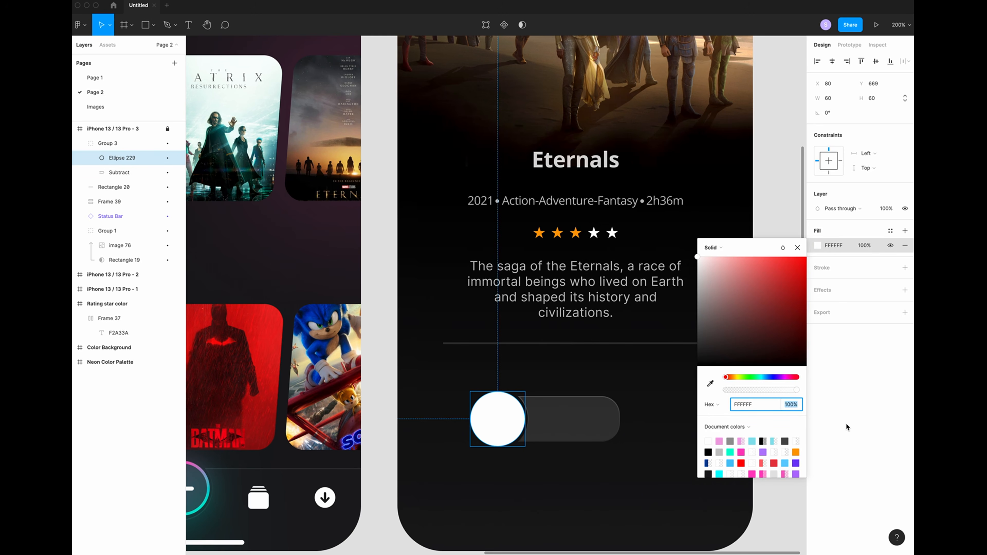
text(15)
key(Return)
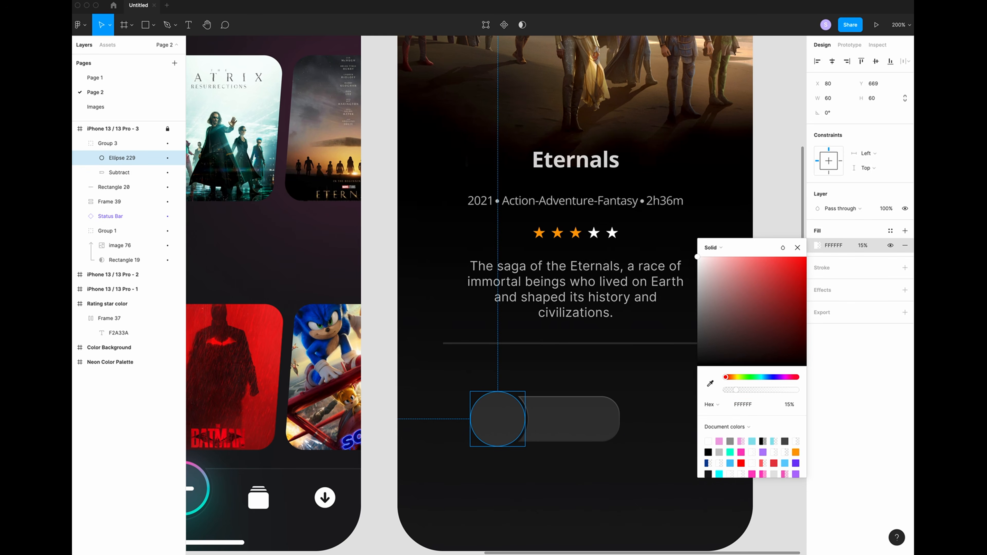
click(798, 247)
- Add a solid FFFFFF stroke at 15% opacity to the 60 by 60 circle
click(904, 268)
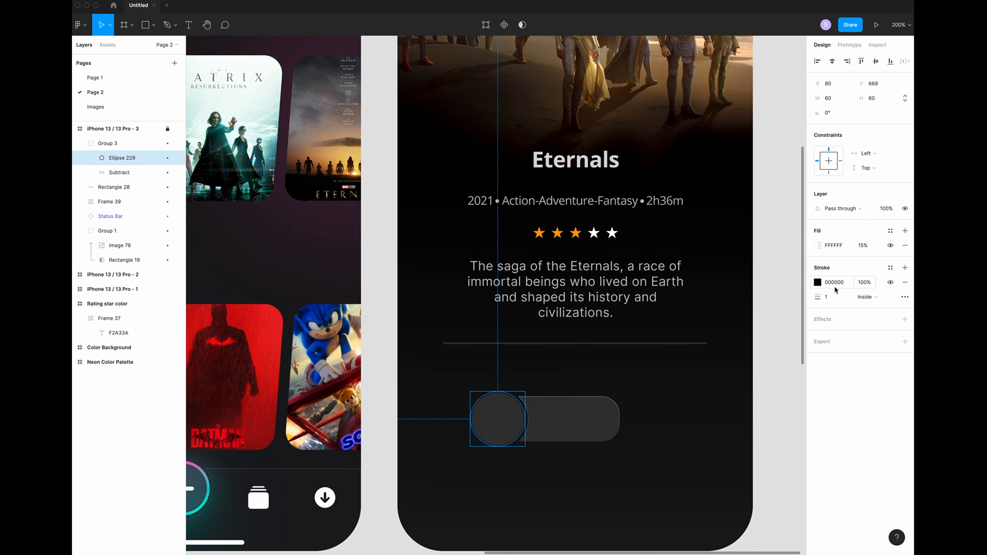
click(817, 283)
mouse_move(697, 404)
mouse_down()
mouse_move(697, 296)
mouse_move(685, 265)
mouse_up()
click(781, 446)
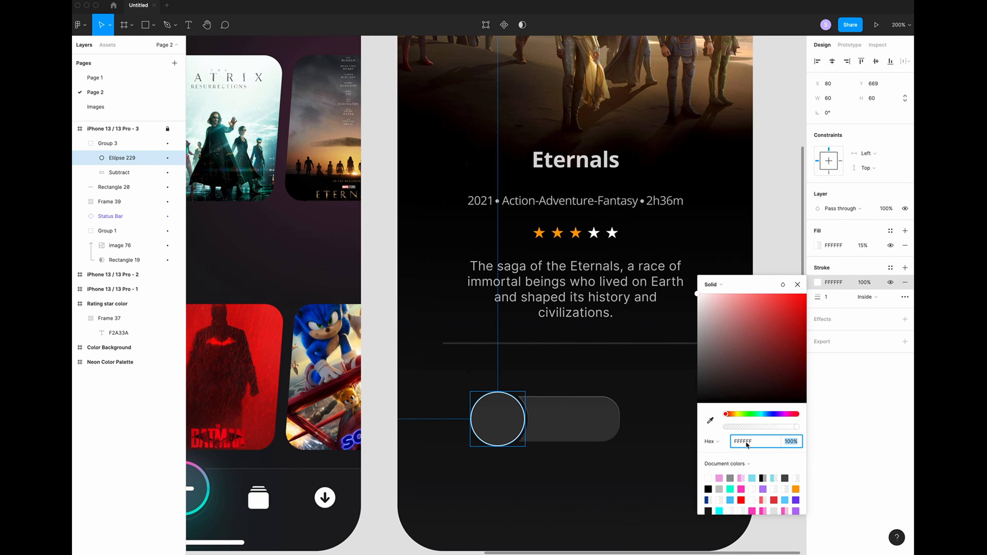
text(15)
click(617, 454)
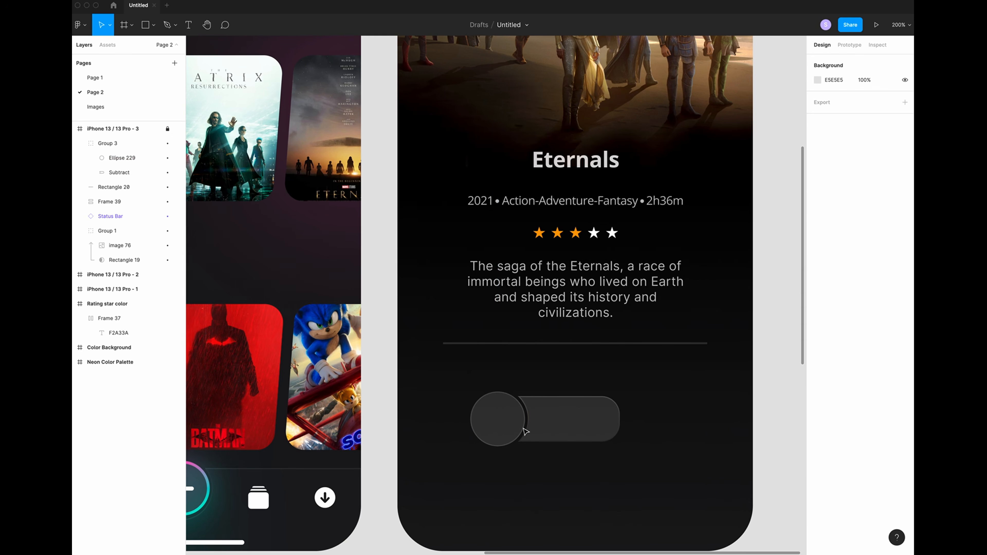
- Duplicate the circle, place the copy above the original inside Group 3 and remove the copy's stroke
click(518, 434)
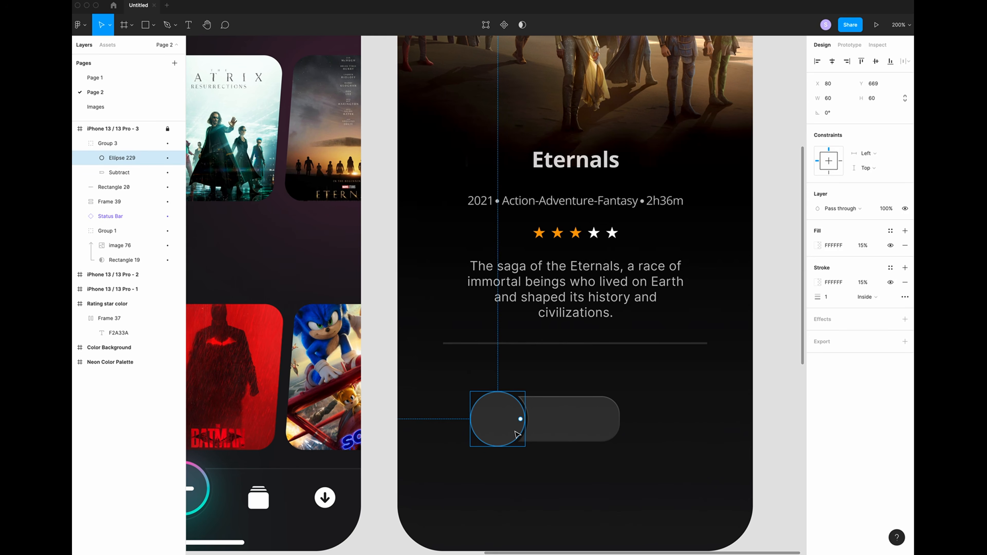
key(super+v)
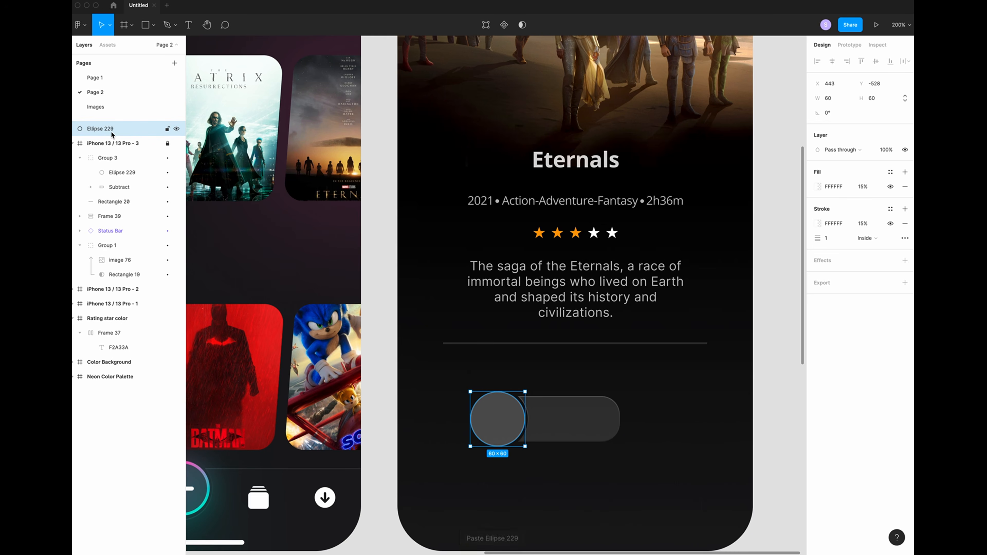
drag(113, 133, 122, 168)
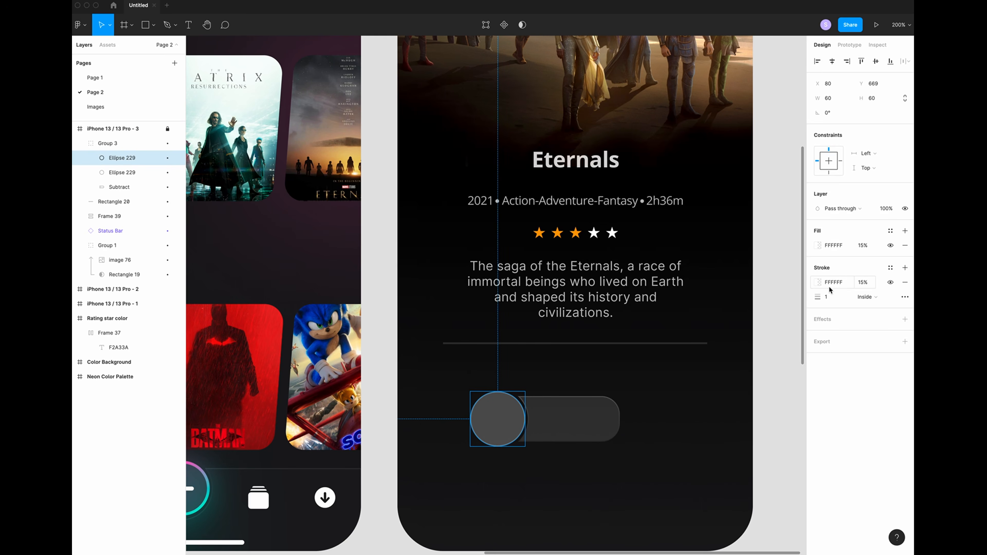
click(905, 282)
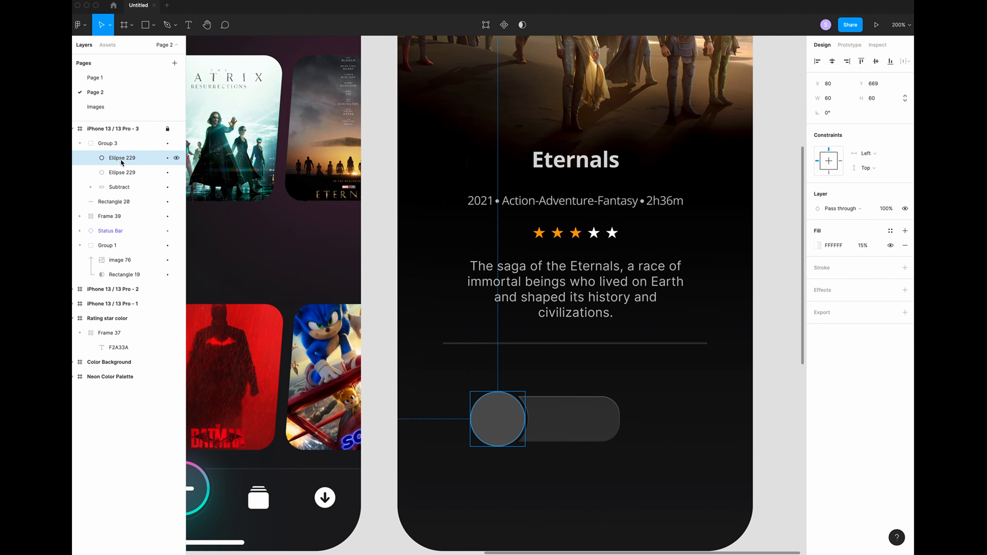
- Resize the strokeless circle copy to 58 by 58
click(831, 99)
text(58)
key(Tab)
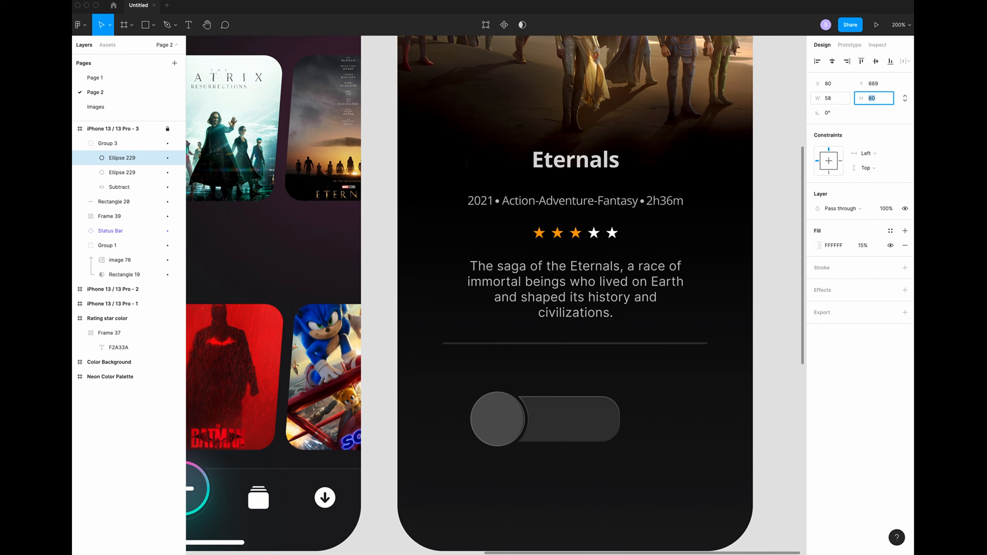
text(58)
key(Return)
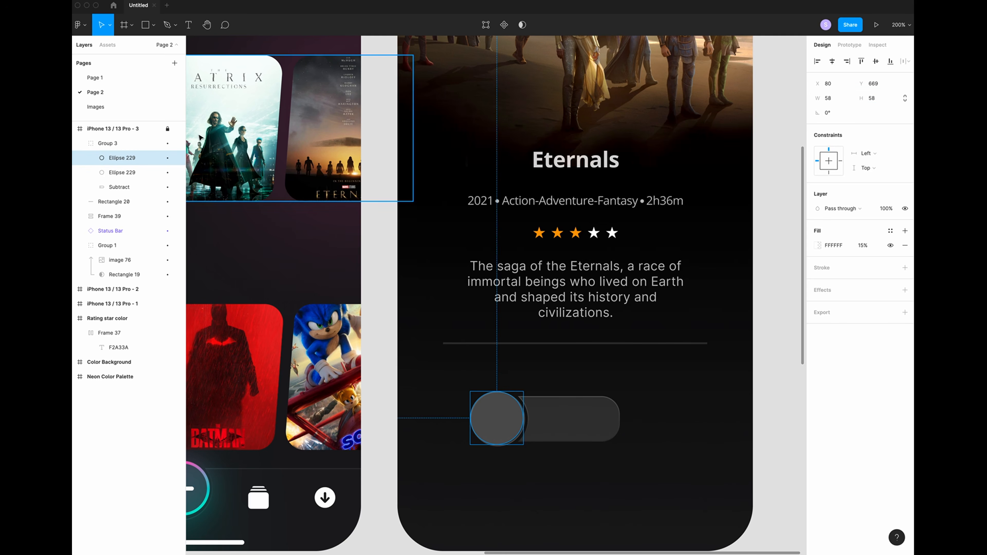
- Group the two circles and rename the group Avatar
shift+click(122, 168)
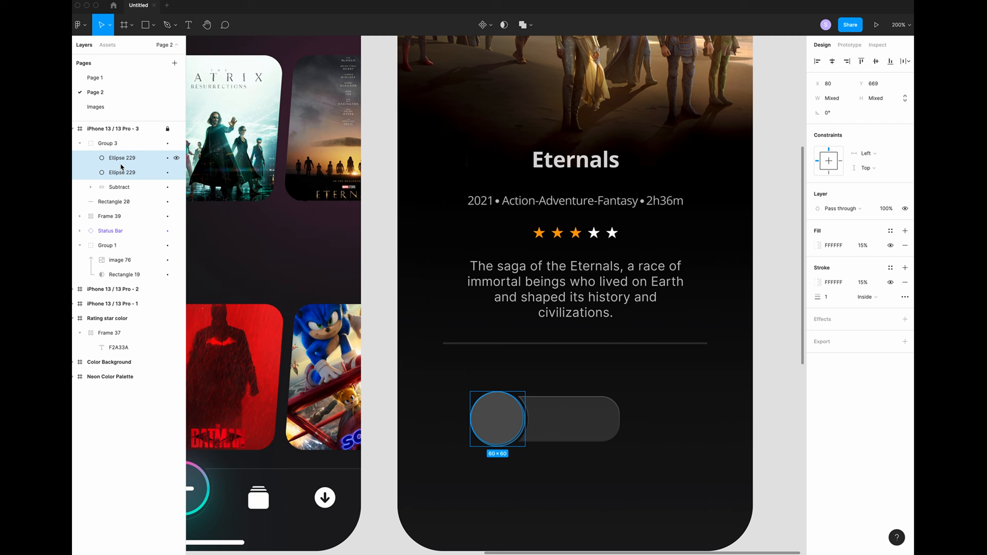
key(super+g)
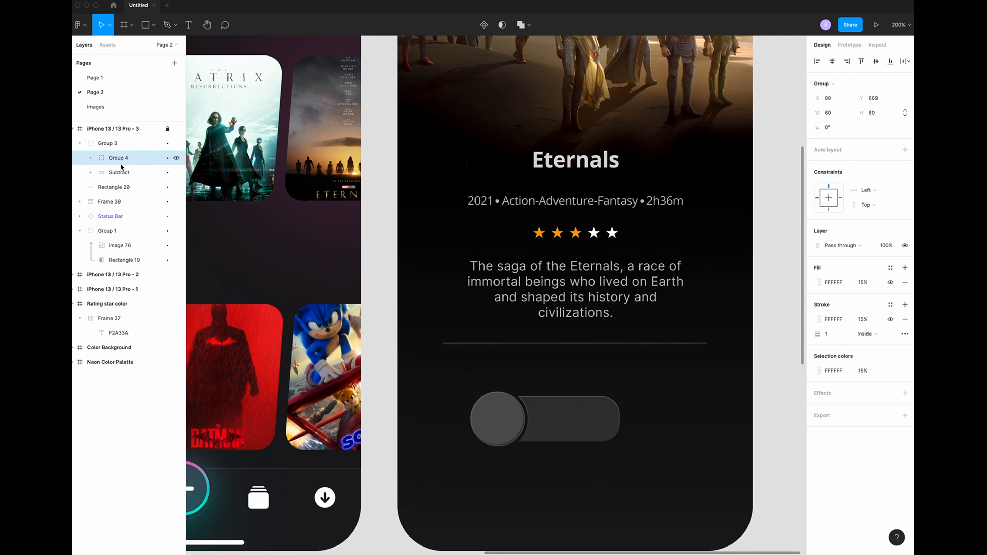
click(89, 158)
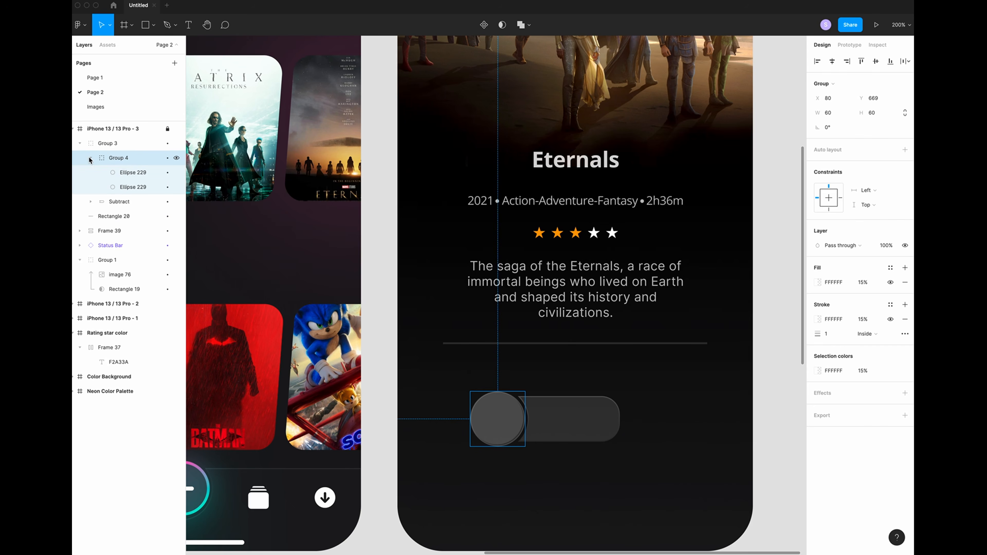
double_click(122, 158)
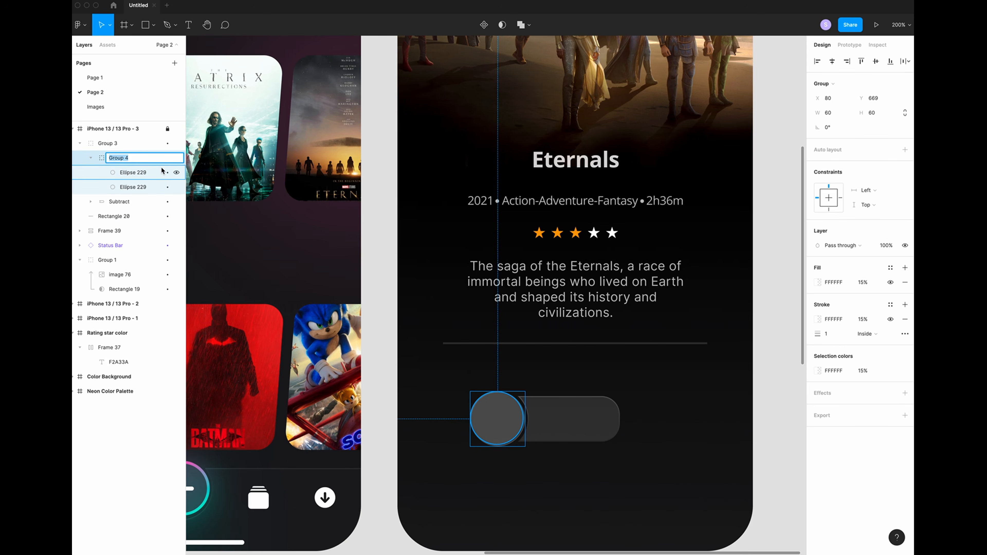
text(Avatar)
key(Return)
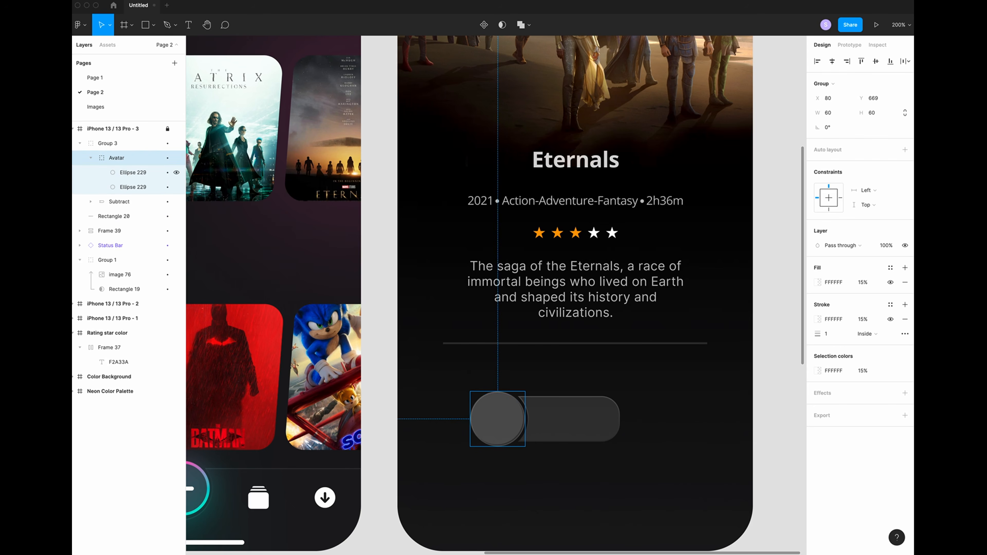
- Center the 58 by 58 circle vertically and horizontally within the Avatar group
click(136, 176)
key(super+equal)
key(super+equal)
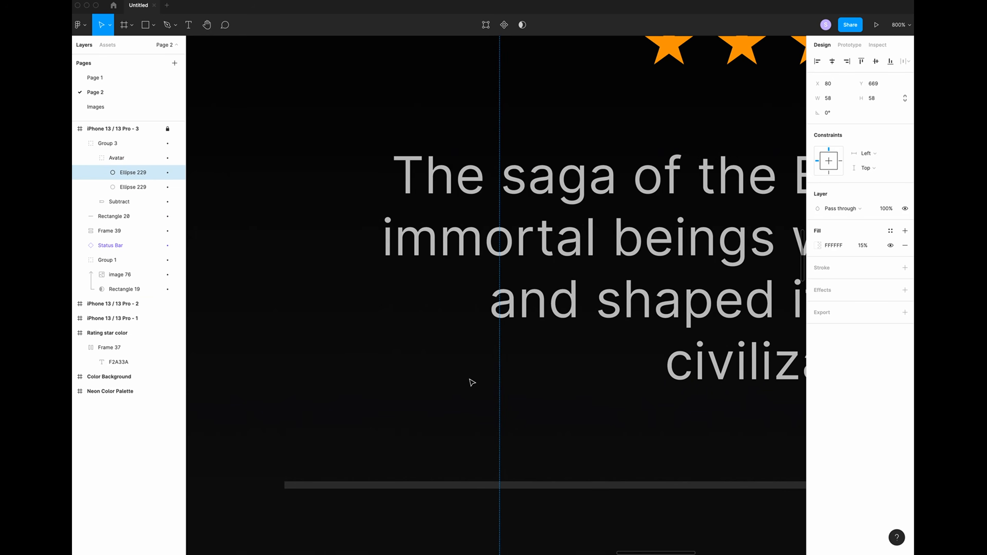
scroll(469, 379, down, 10)
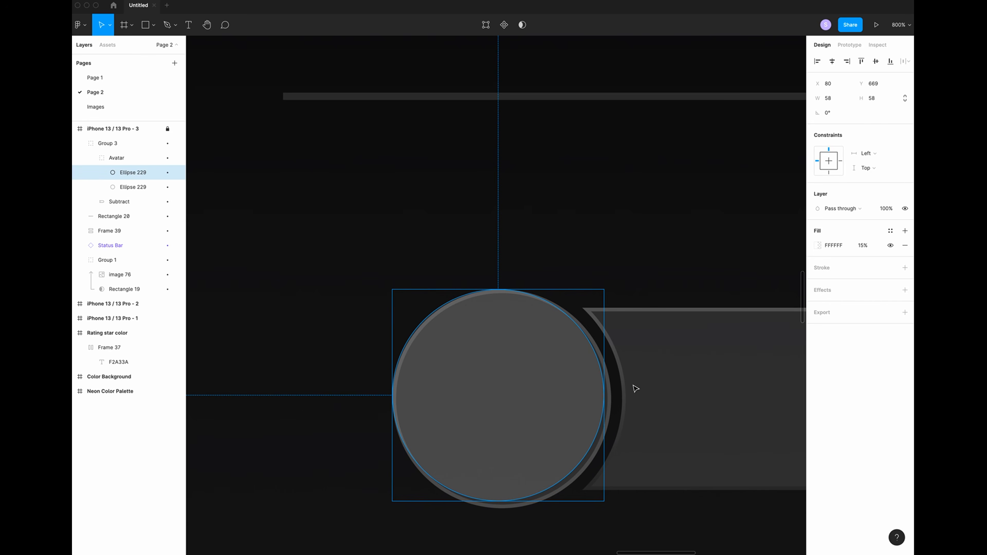
click(877, 62)
click(832, 62)
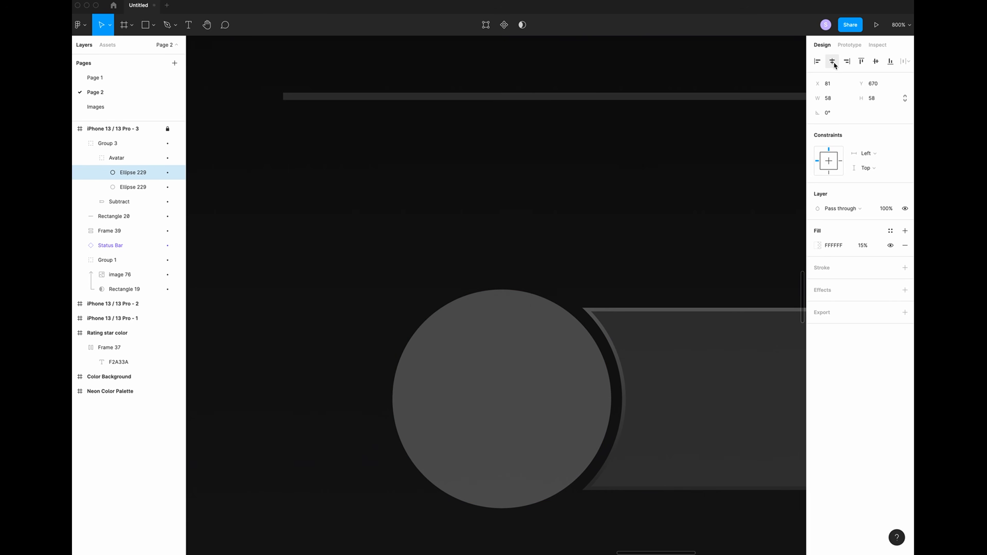
- Copy the four actor portraits from the Images page and paste them beside the movie detail frame on Page 2
click(105, 107)
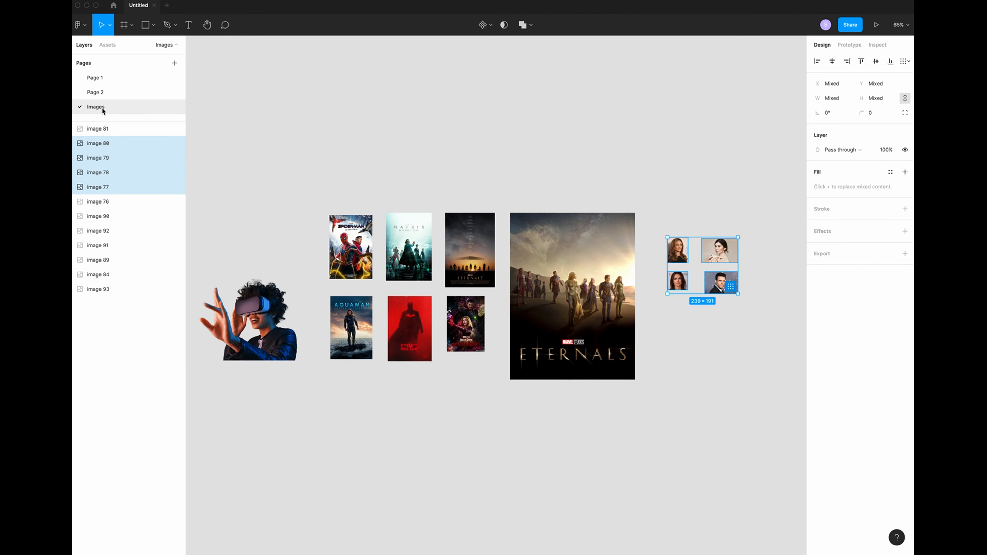
click(302, 148)
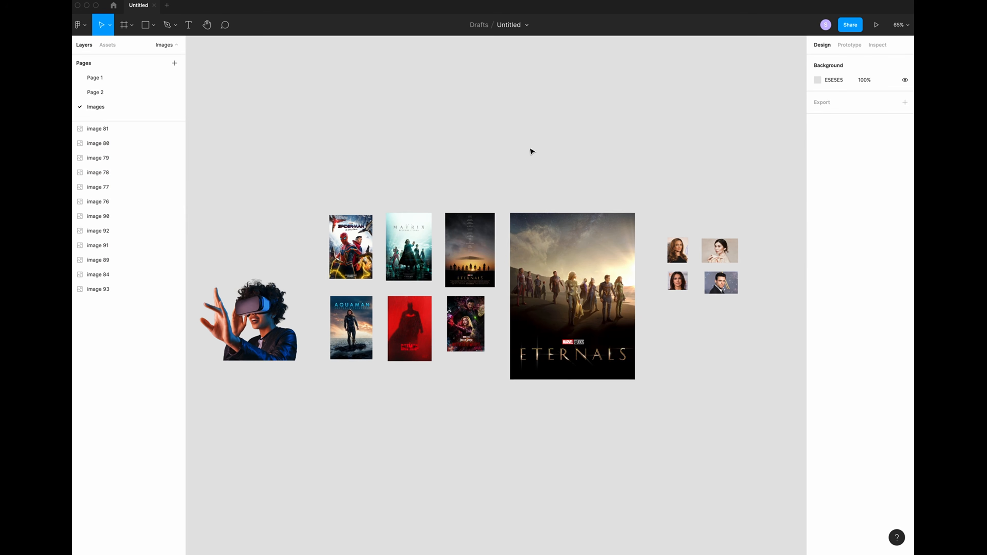
drag(657, 214, 766, 323)
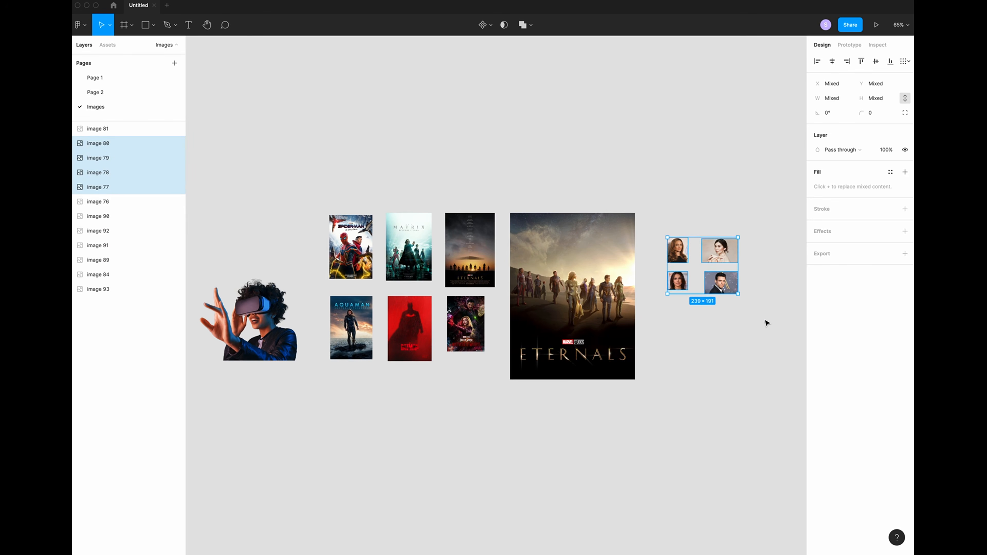
click(102, 92)
scroll(560, 323, down, 10)
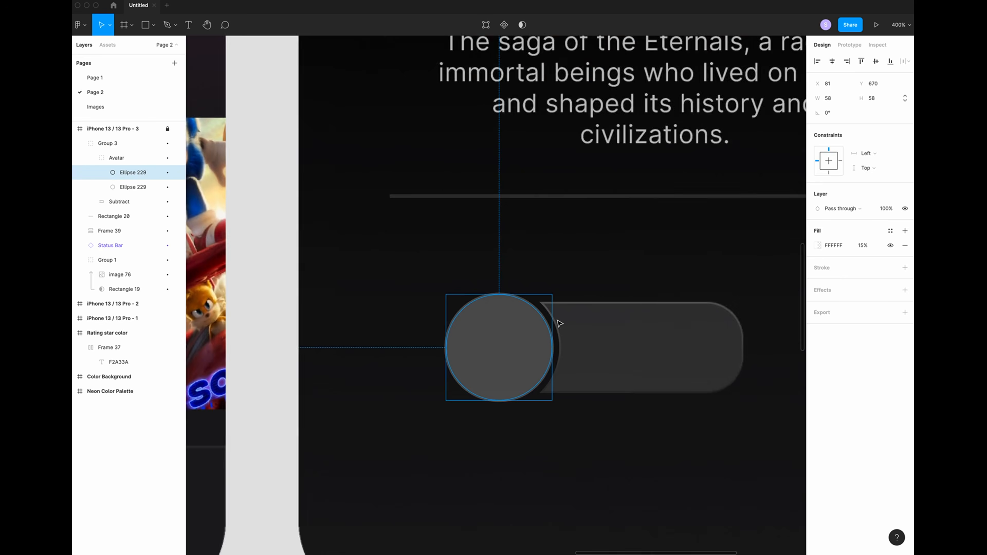
click(577, 324)
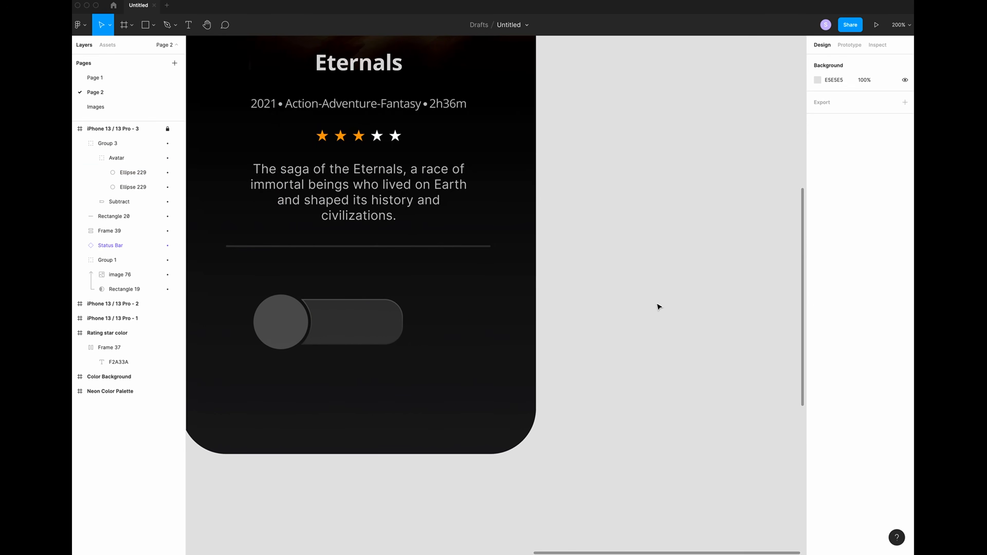
key(super+v)
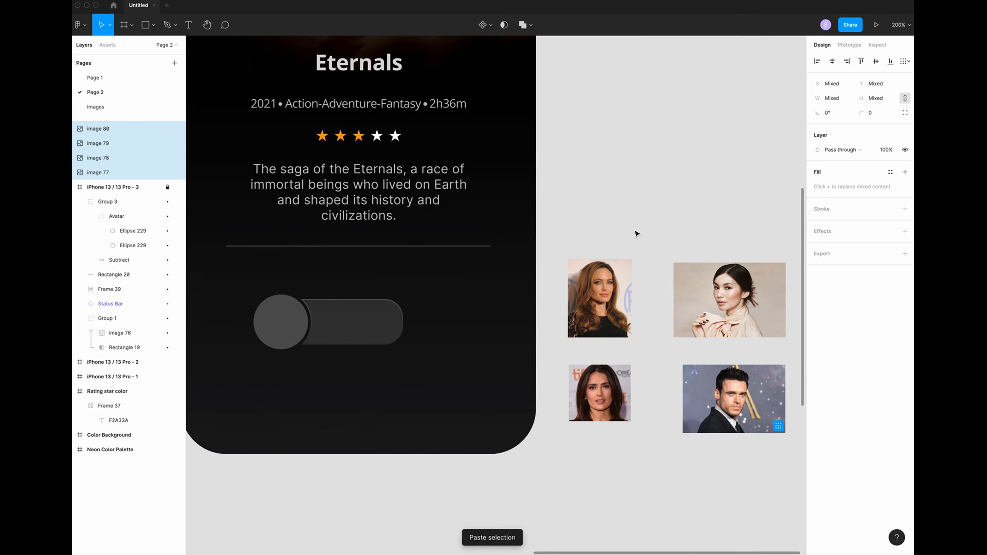
click(637, 234)
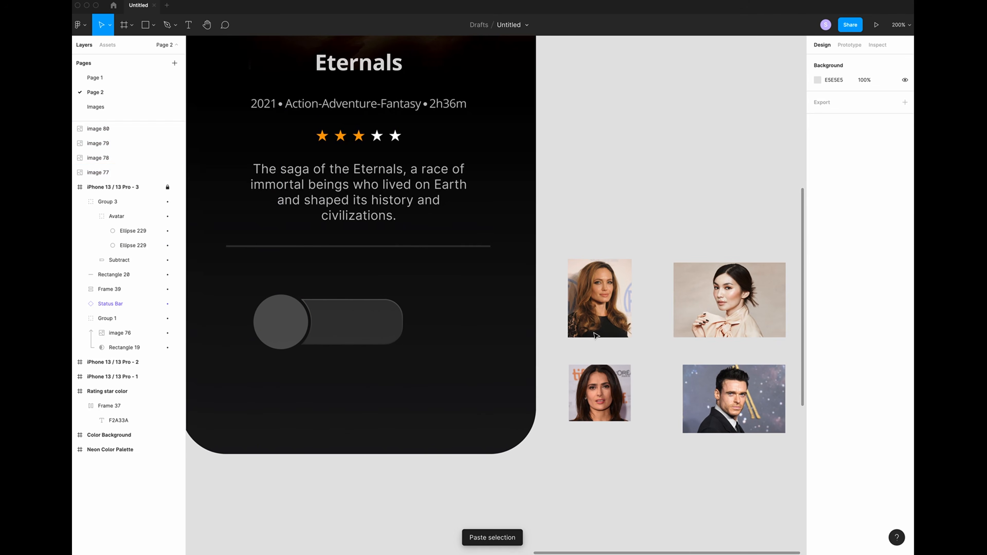
- Place the image 77 portrait over the circle and move its layer into the Avatar group above both ellipses
click(596, 290)
drag(596, 290, 282, 319)
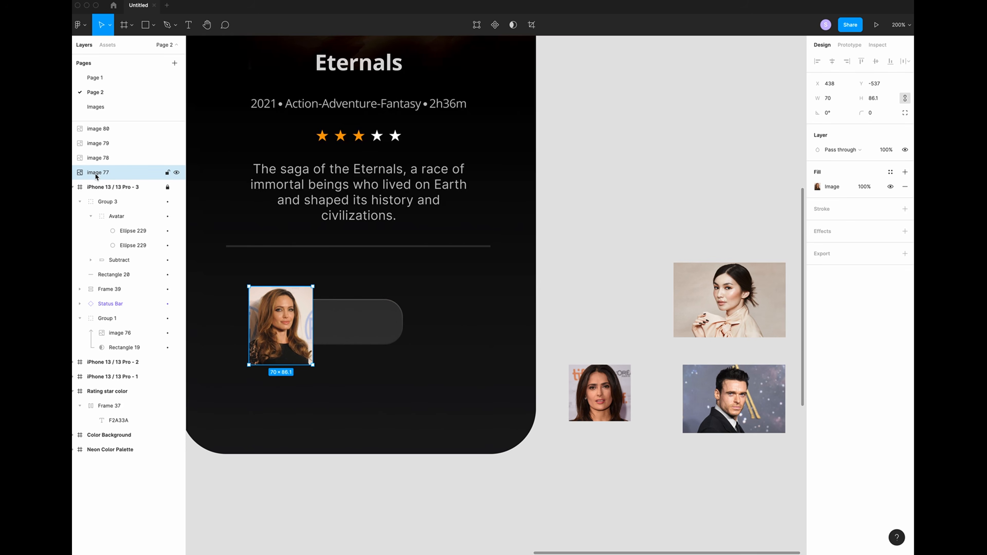
drag(96, 173, 129, 225)
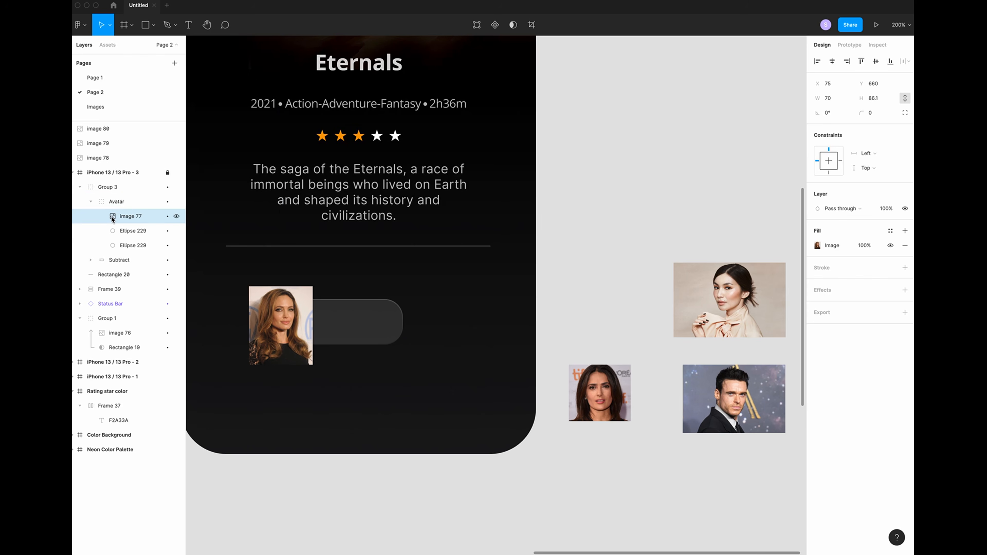
- Use the 58 by 58 circle as a mask for the portrait and set the circle's fill opacity to 100%
click(128, 236)
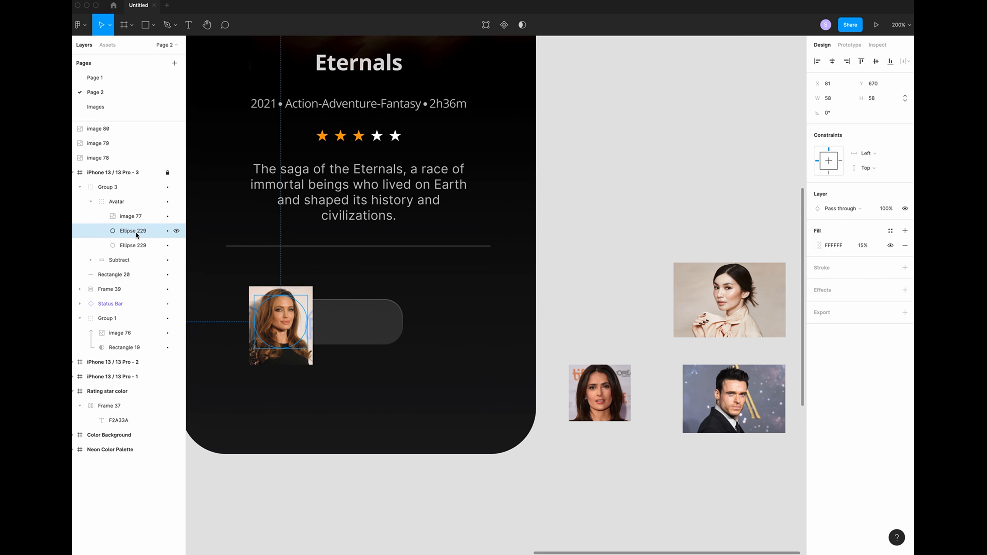
right_click(134, 233)
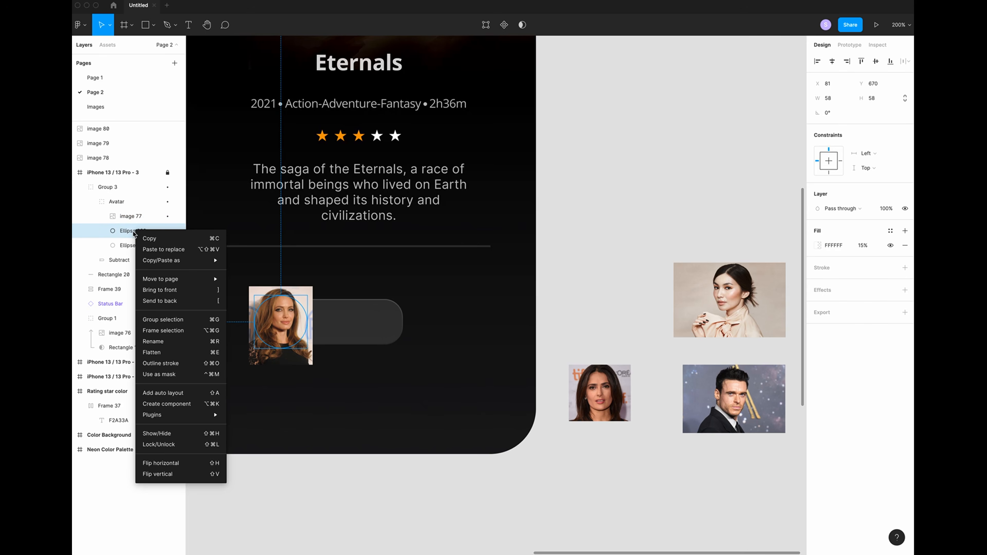
click(162, 378)
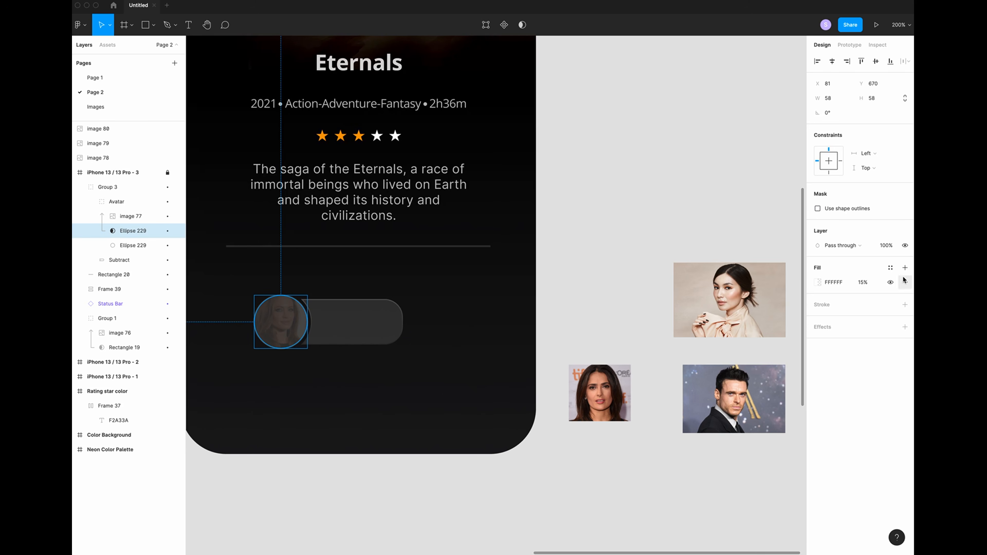
click(867, 286)
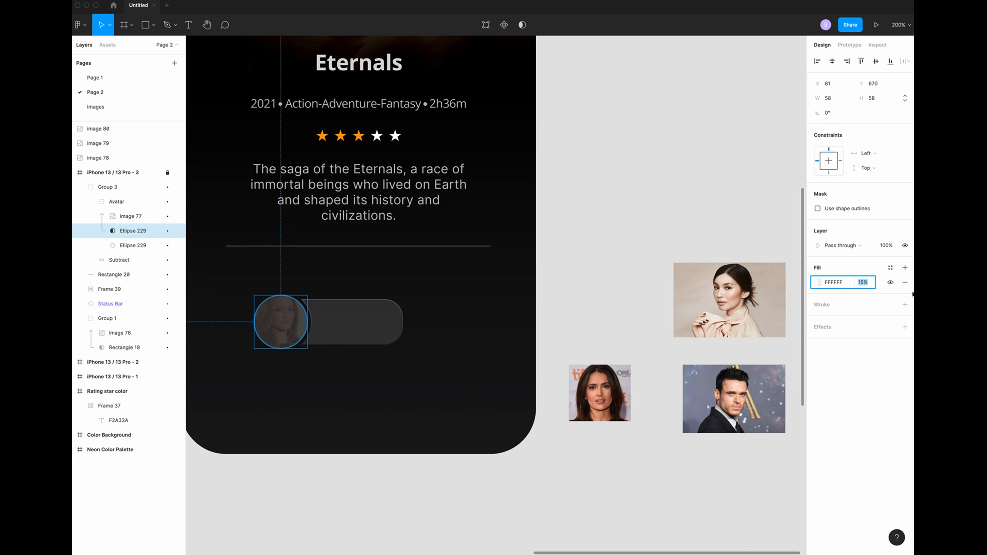
text(100)
key(Return)
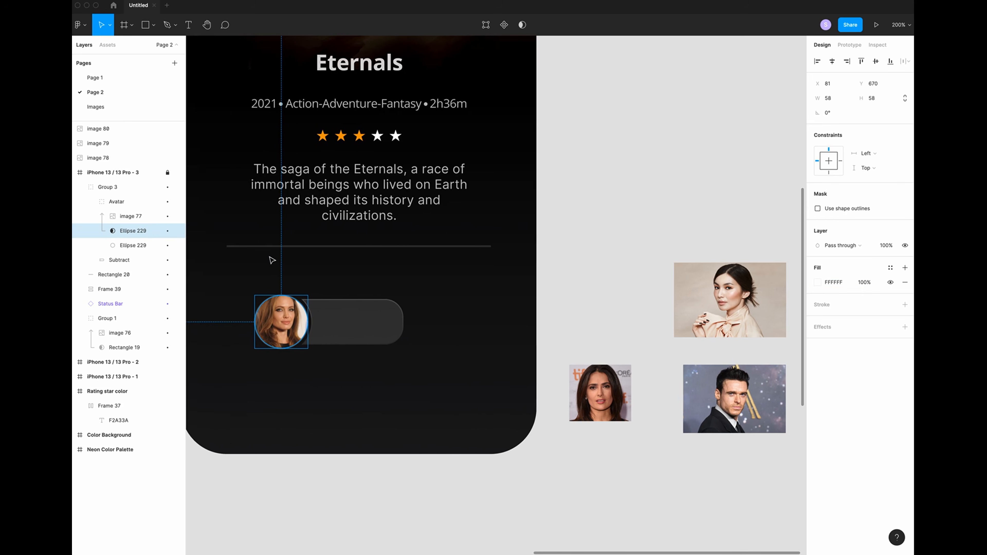
- Reposition the image 77 portrait inside the circular mask so the face sits centered in the avatar
scroll(272, 259, up, 5)
scroll(241, 262, left, 3)
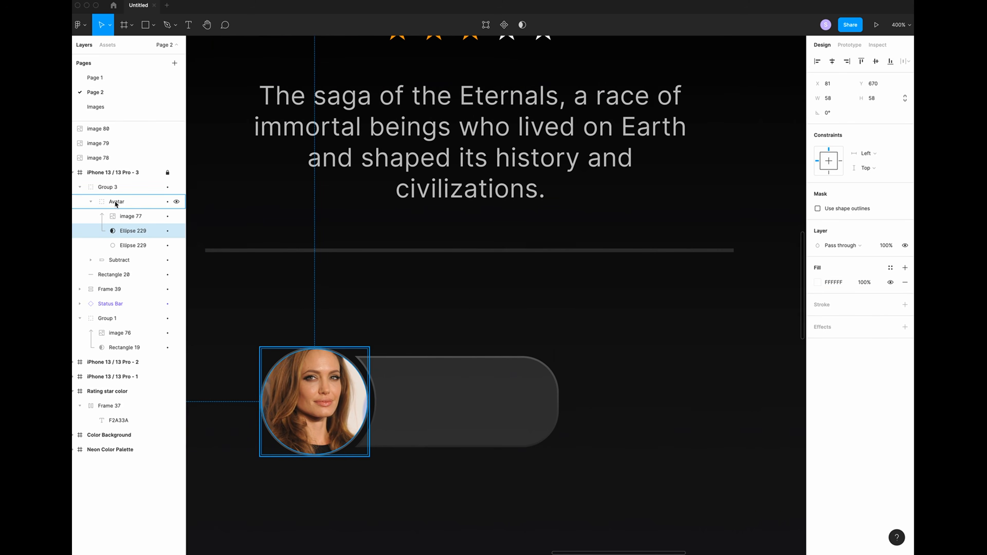
click(126, 217)
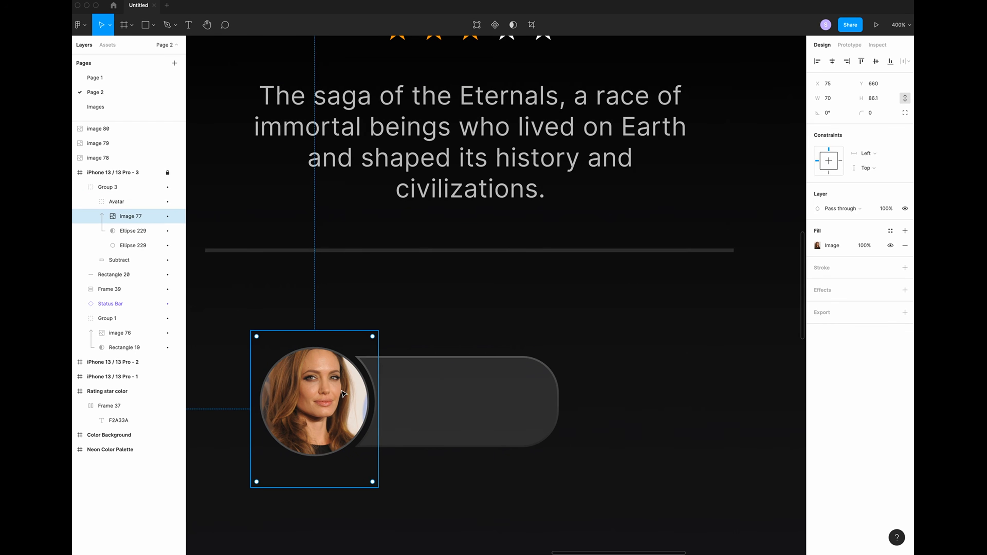
click(318, 415)
click(131, 216)
drag(318, 400, 327, 419)
key(Left)
key(Left)
key(Left)
- Add a text box about 65 by 27 on the button in Open Sans size 13 reading "Angelina Jolie"
click(448, 312)
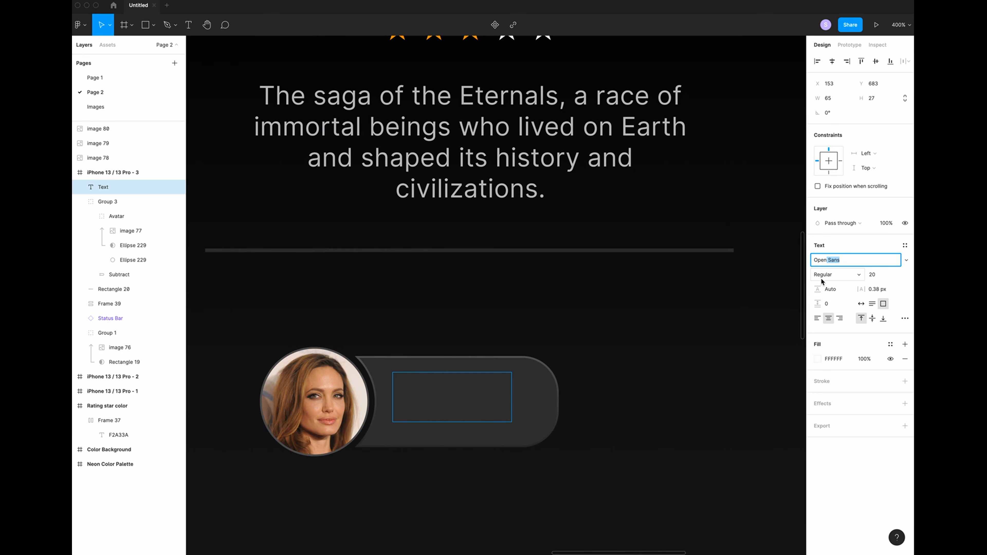
click(882, 279)
text(13)
key(Return)
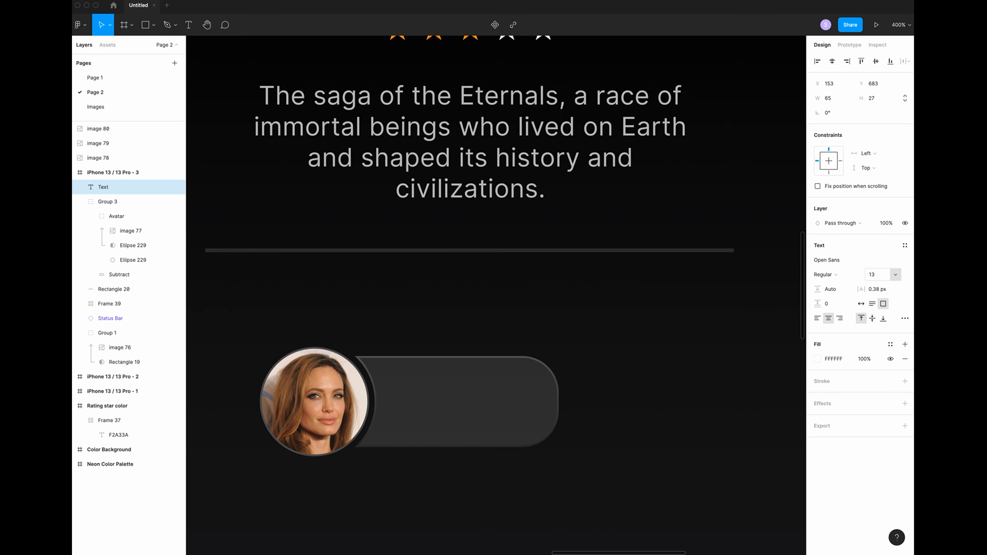
double_click(445, 395)
text(An)
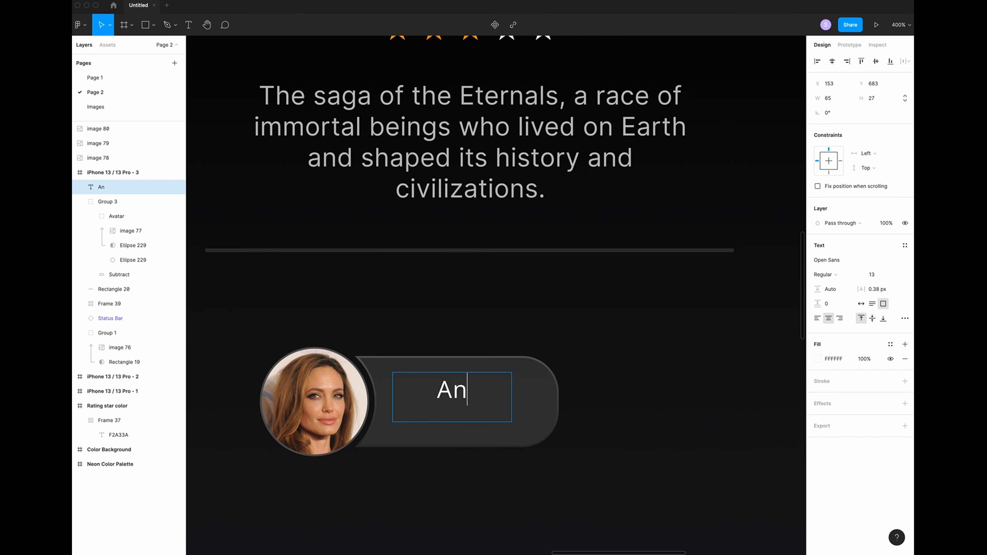
text(gelina Jolie)
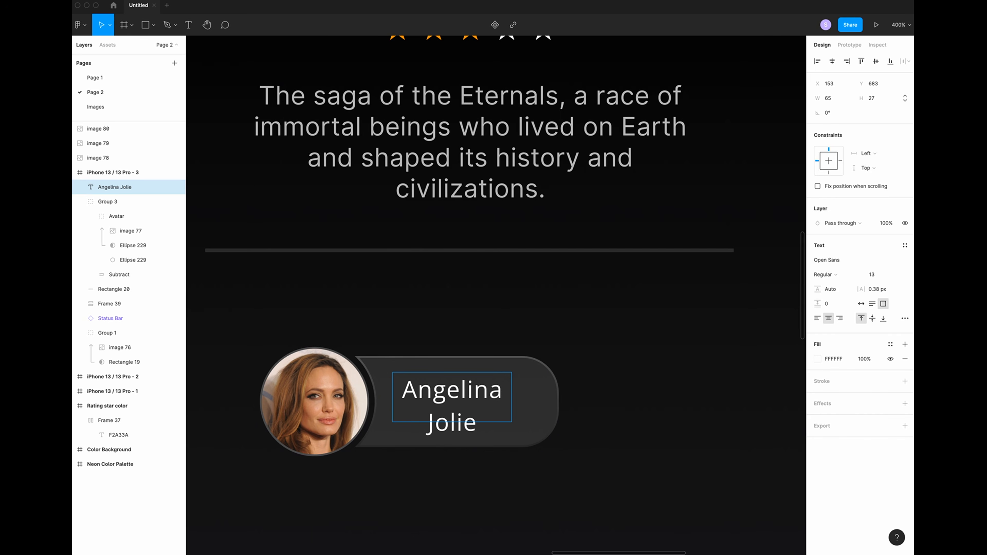
- Set the actor name text to auto height and align it left
double_click(480, 415)
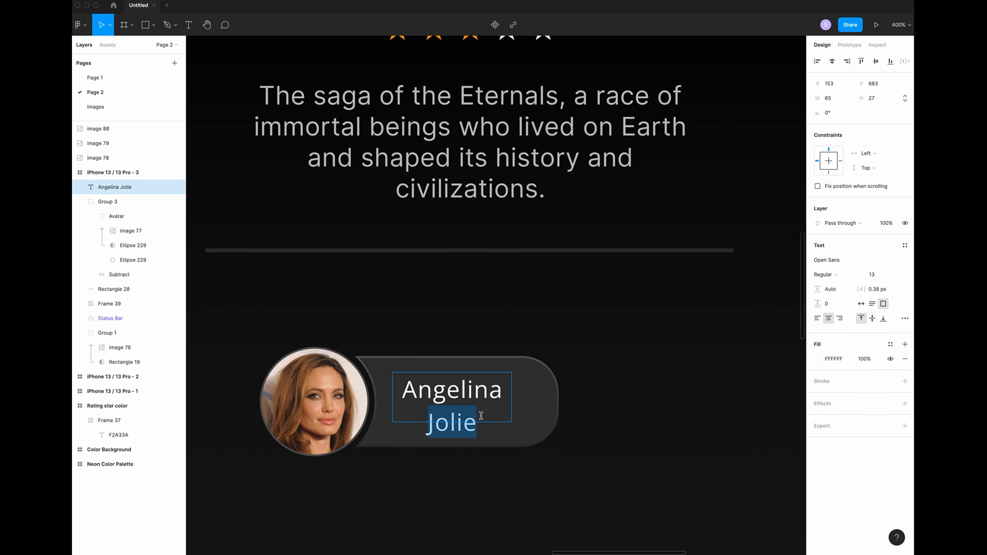
drag(403, 377, 501, 437)
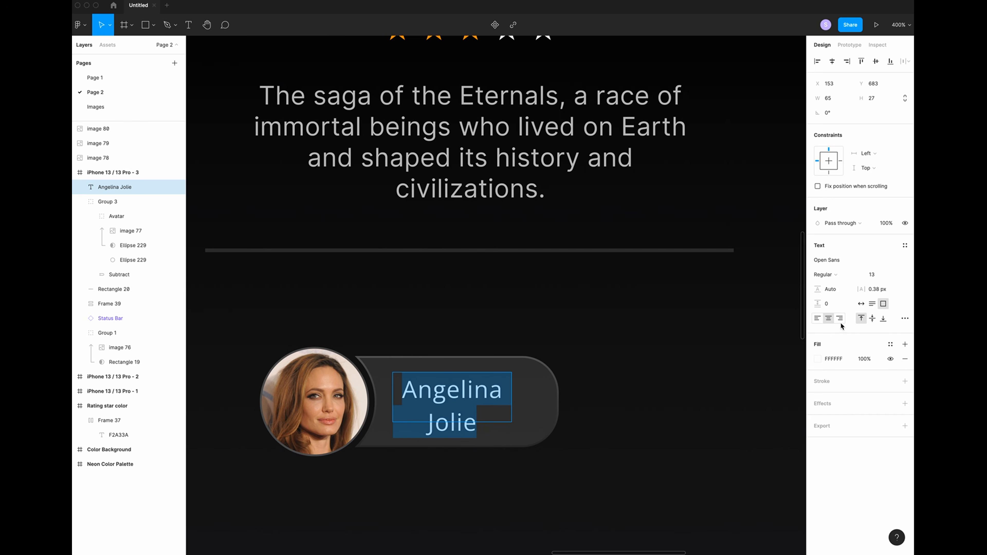
click(873, 305)
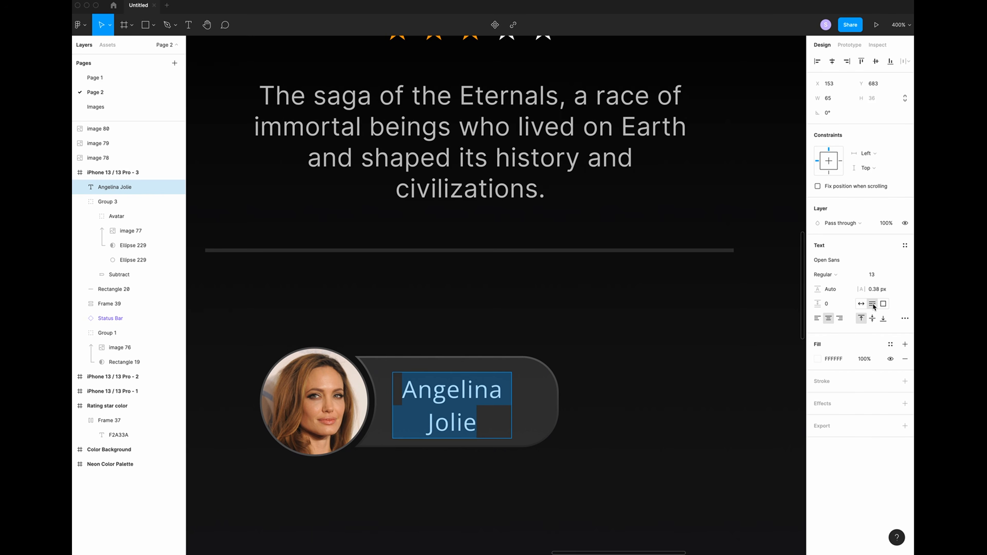
click(818, 319)
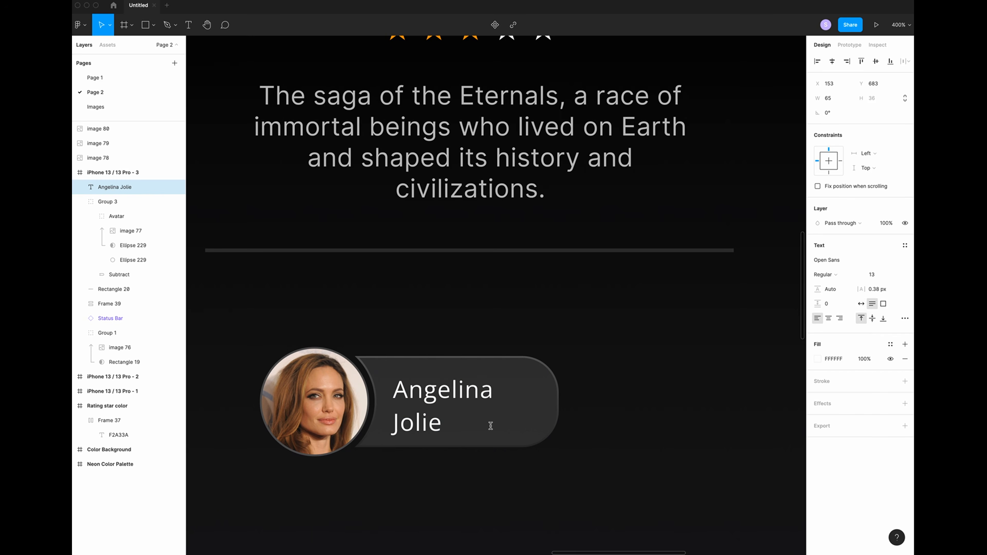
click(482, 434)
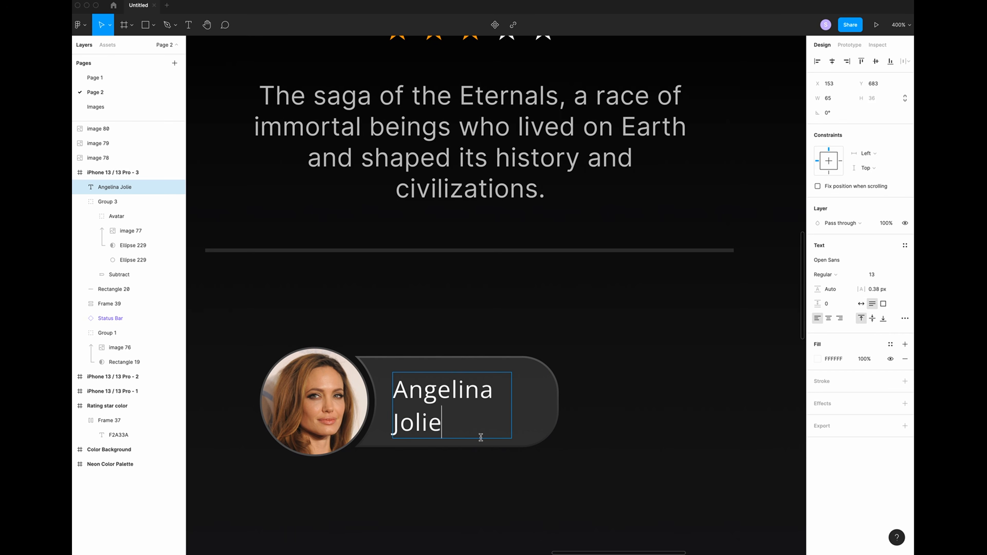
- Move the actor name text layer into Group 3, between the Avatar group and the Subtract shape
click(109, 202)
click(80, 202)
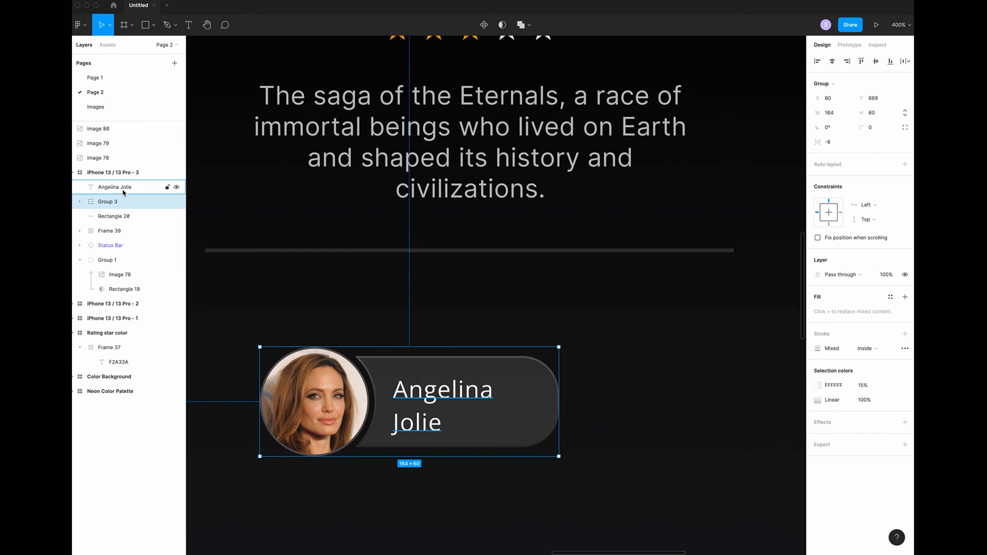
click(105, 191)
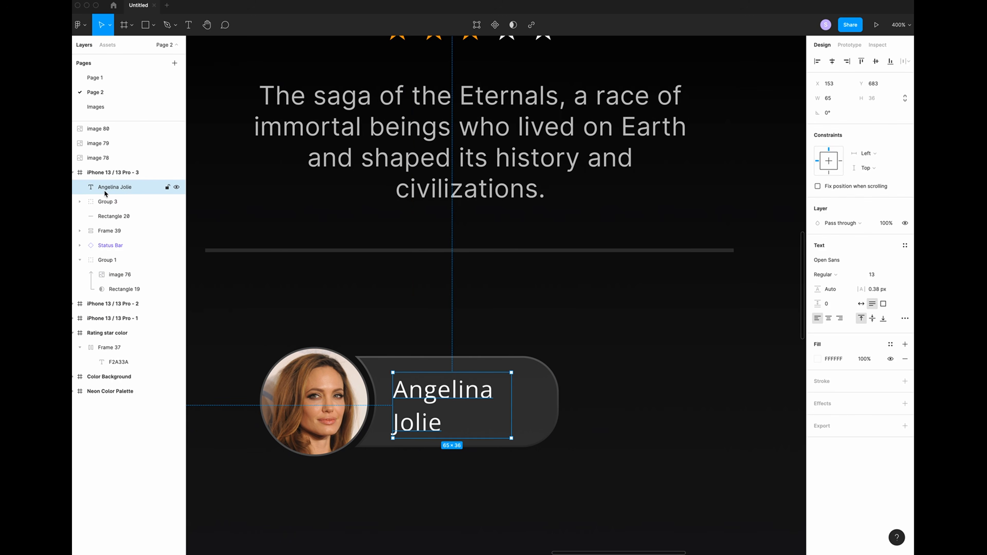
key(super+z)
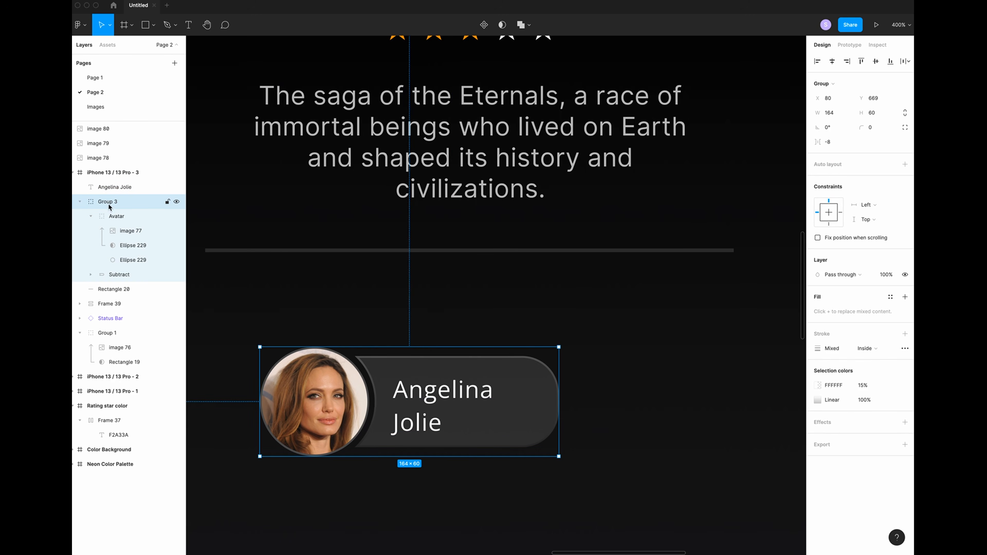
drag(114, 188, 112, 271)
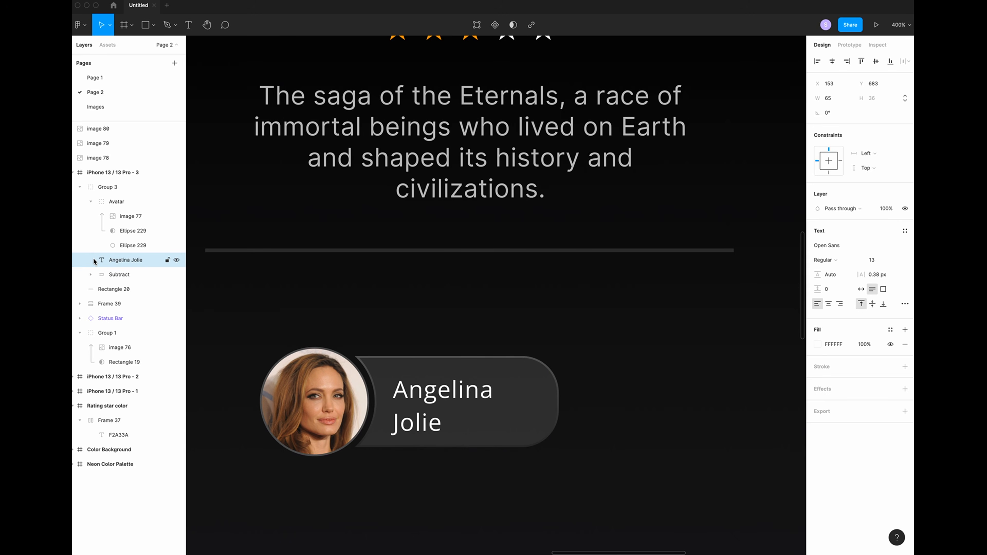
- Group the actor name text with the Subtract shape inside Group 3
click(90, 201)
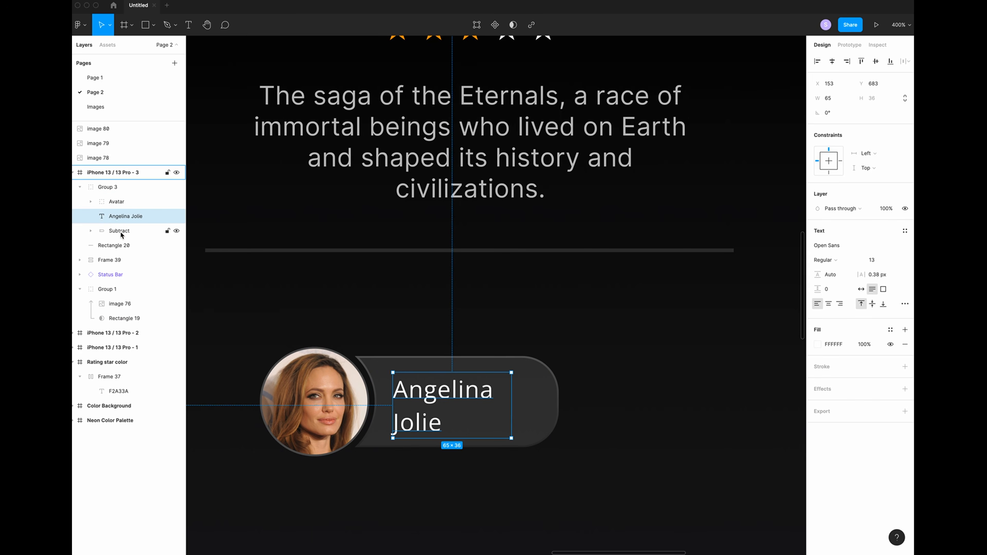
shift+click(132, 235)
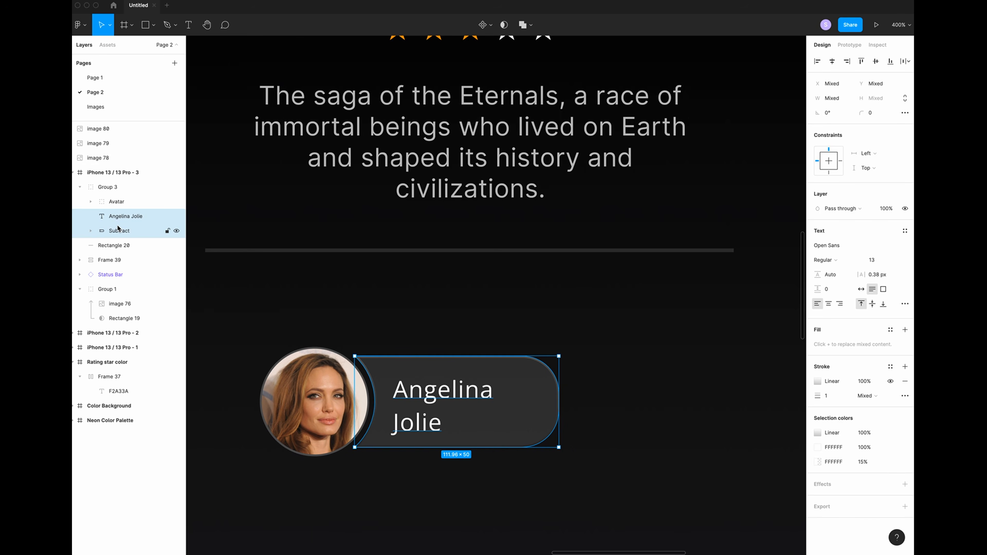
key(super+g)
click(128, 218)
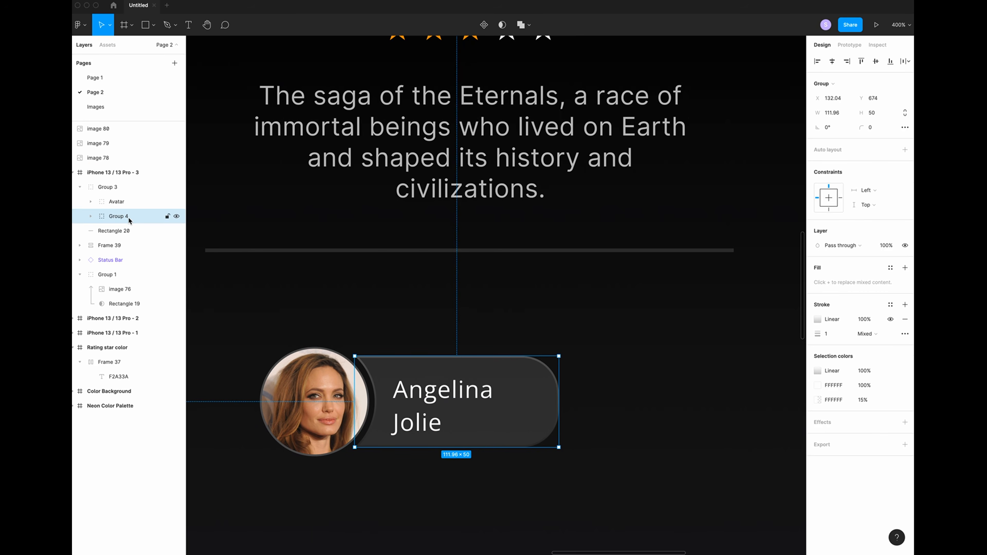
- Center the actor name text horizontally within Group 4
click(91, 216)
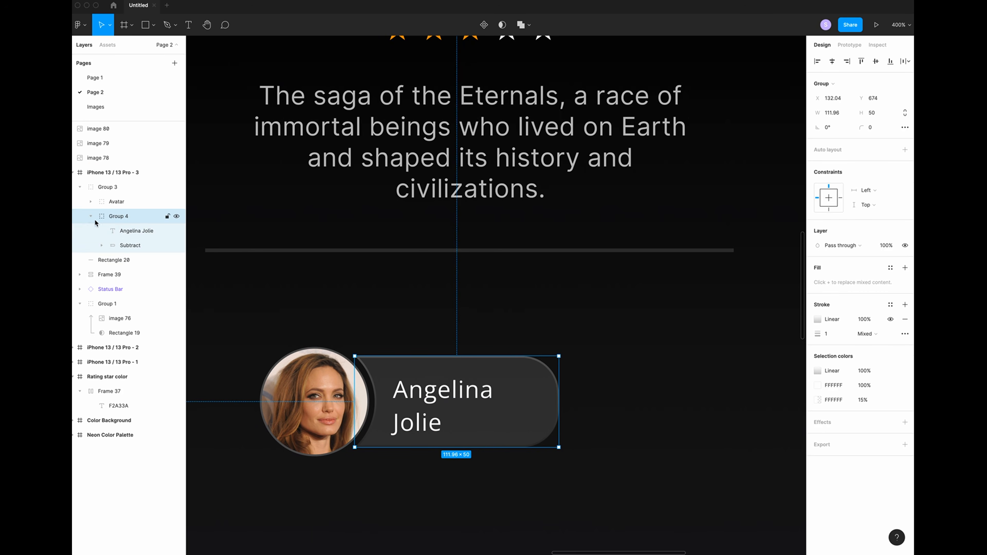
click(130, 230)
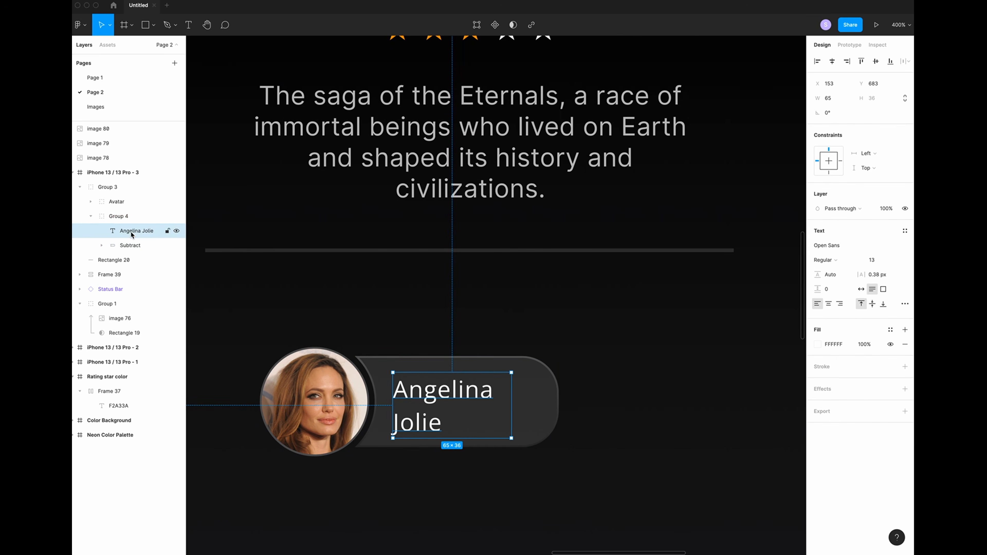
click(832, 61)
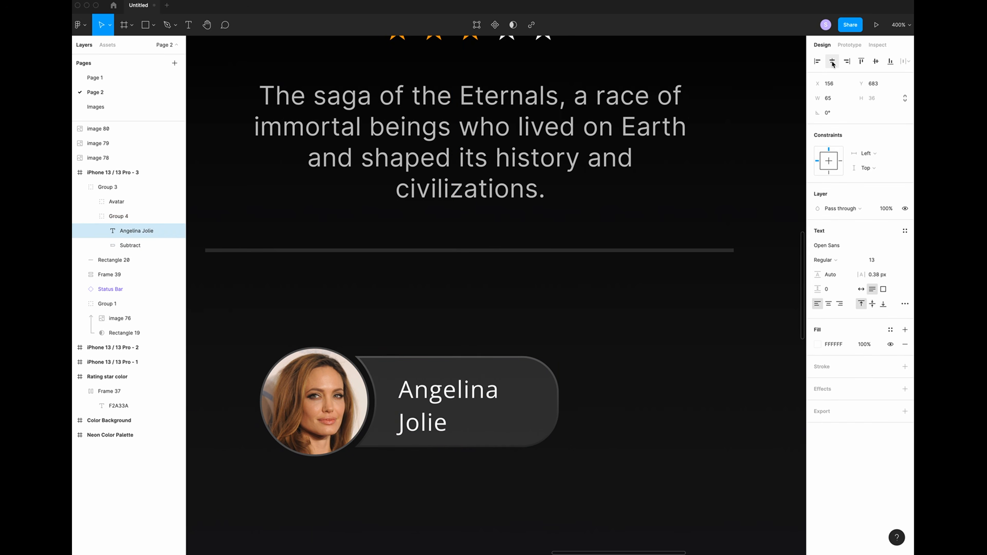
- Center the actor name text vertically within Group 4
click(876, 62)
click(626, 419)
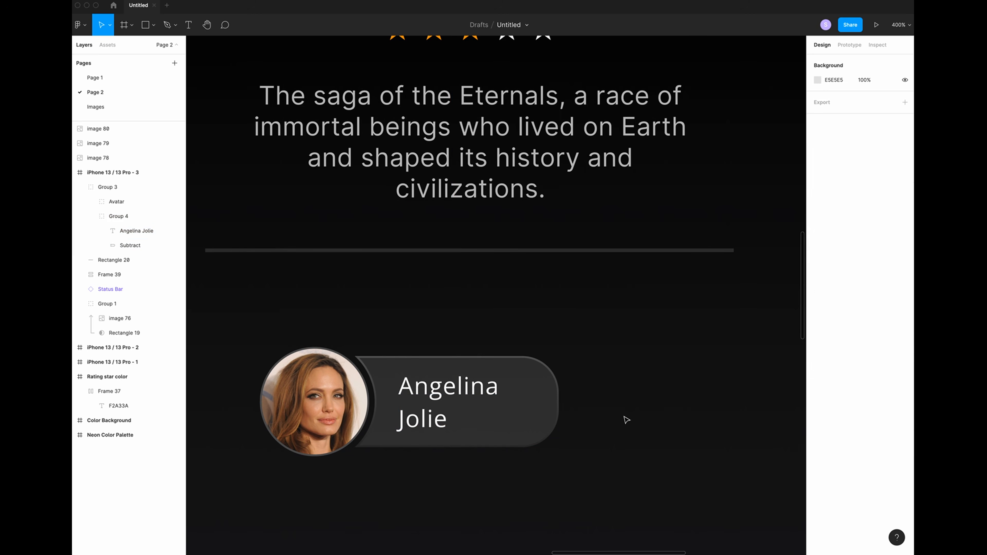
scroll(624, 419, left, 2)
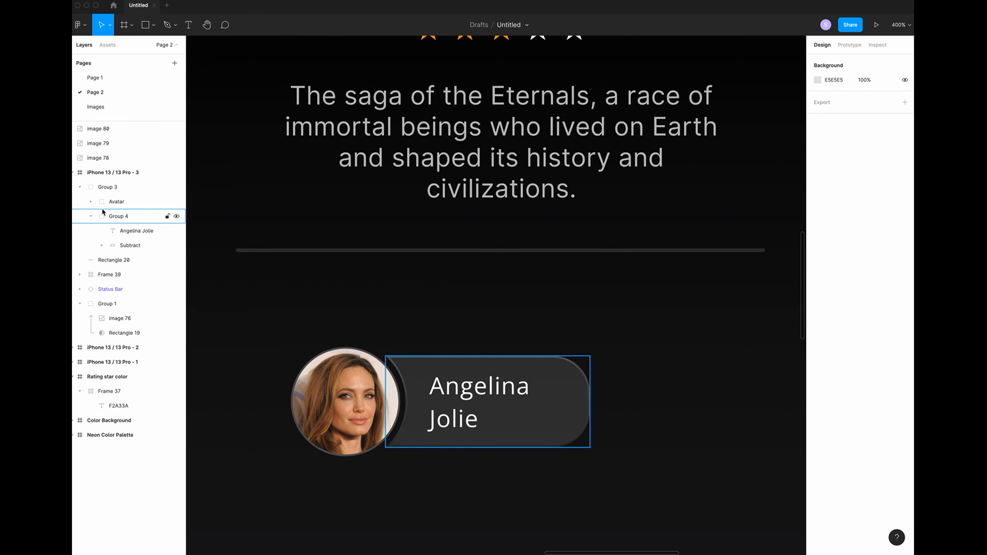
- Rename the Group 3 cast button group as Angelina Jolie
click(90, 201)
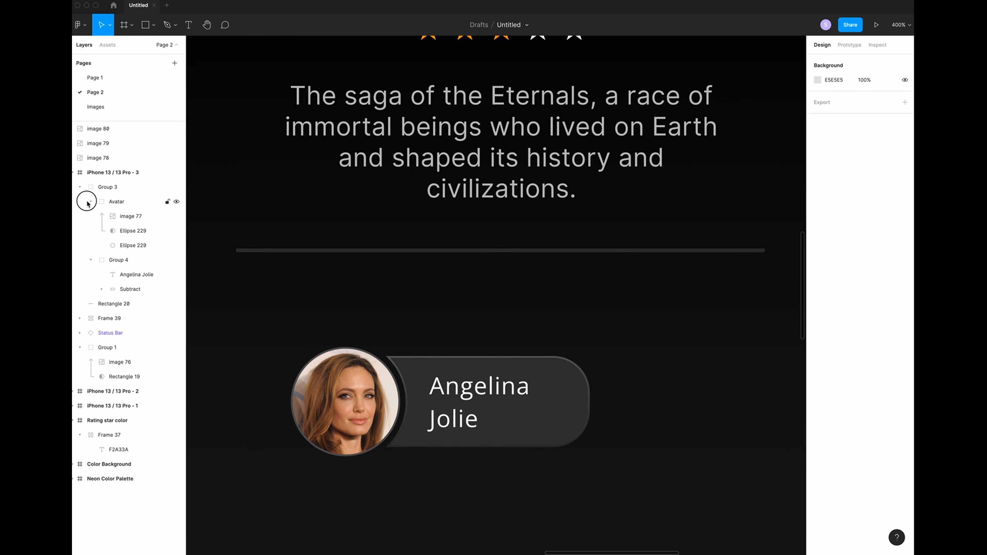
click(80, 187)
click(109, 189)
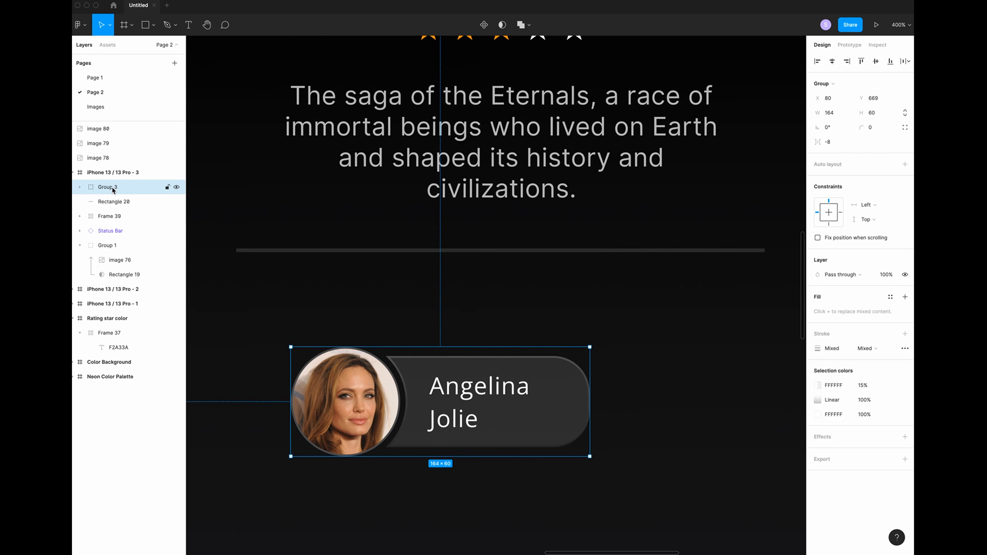
double_click(113, 189)
text(Angelina Jolie)
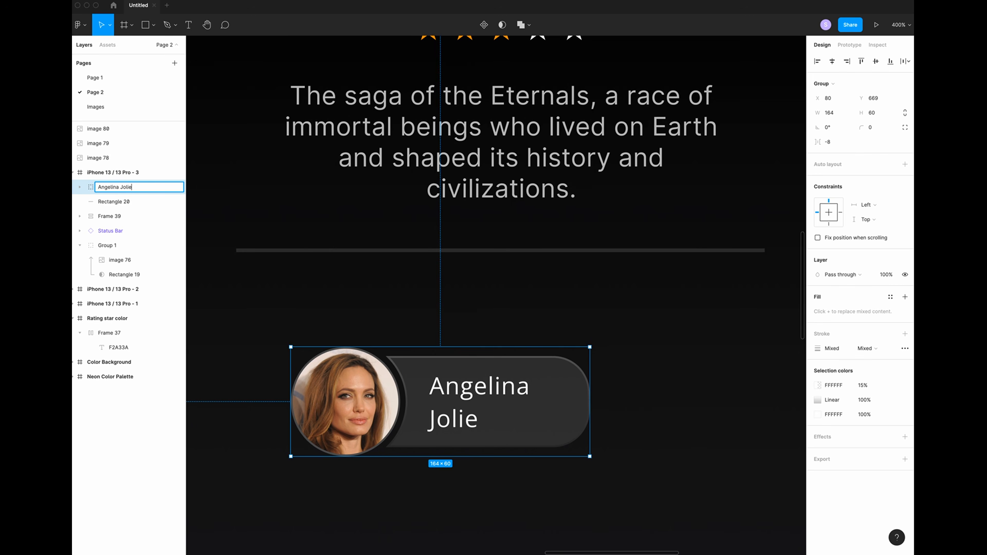
click(231, 308)
scroll(232, 308, down, 3)
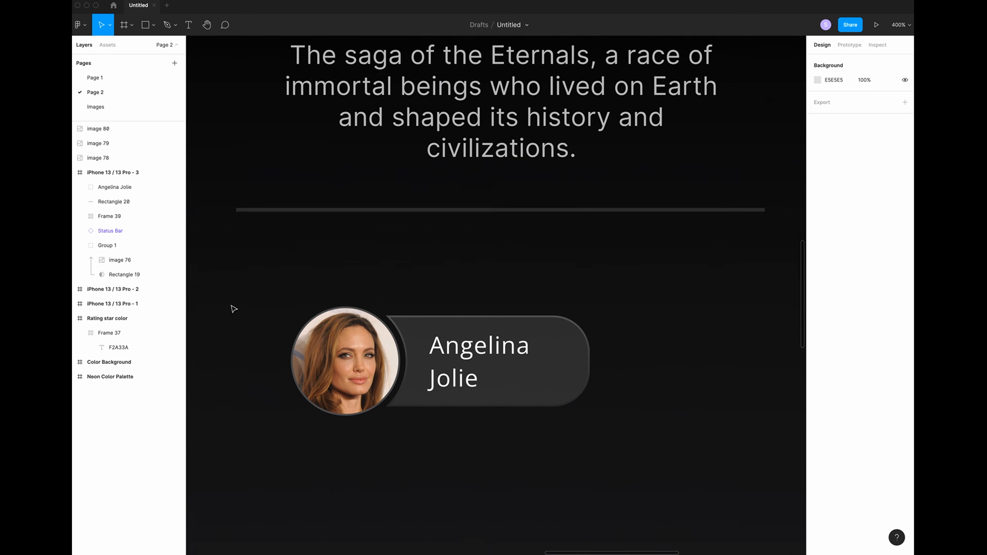
key(minus)
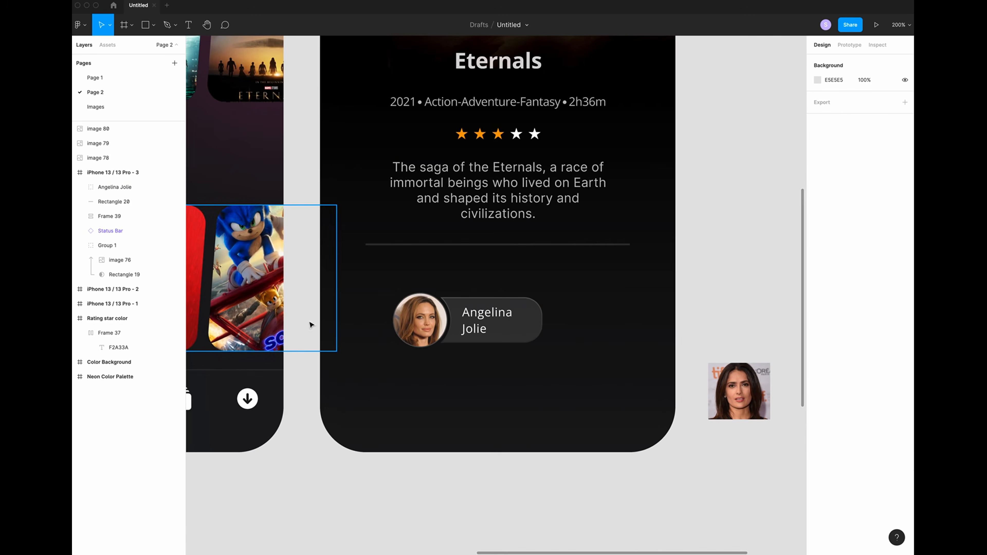
- Duplicate the Angelina Jolie cast button and move the copy straight down to Y 739
click(511, 324)
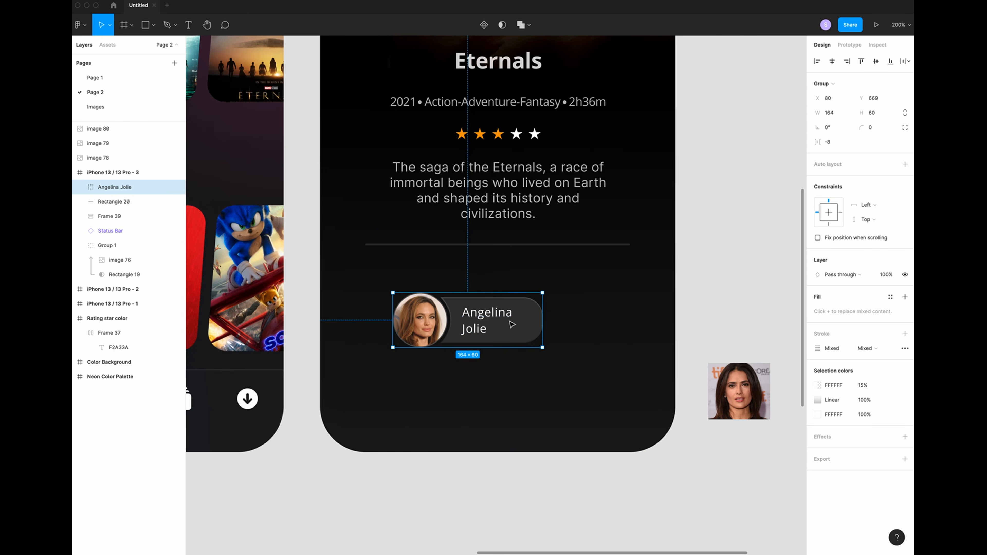
key(super+v)
key(shift+Down)
key(shift+Down)
key(shift+Down)
key(shift+Down)
key(shift+Down)
key(shift+Down)
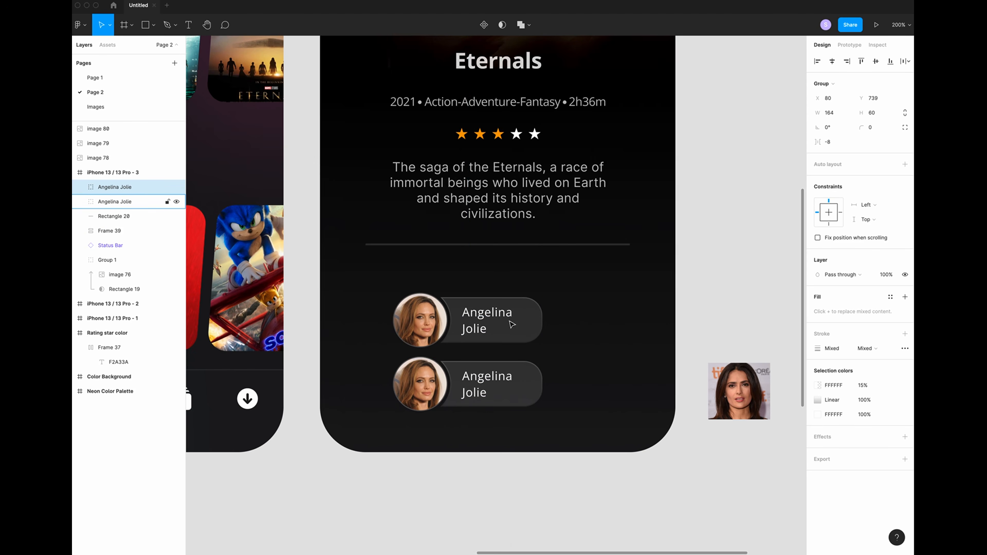
- Duplicate both stacked cast buttons and move the copies horizontally to X 260, forming a second column
shift+click(122, 200)
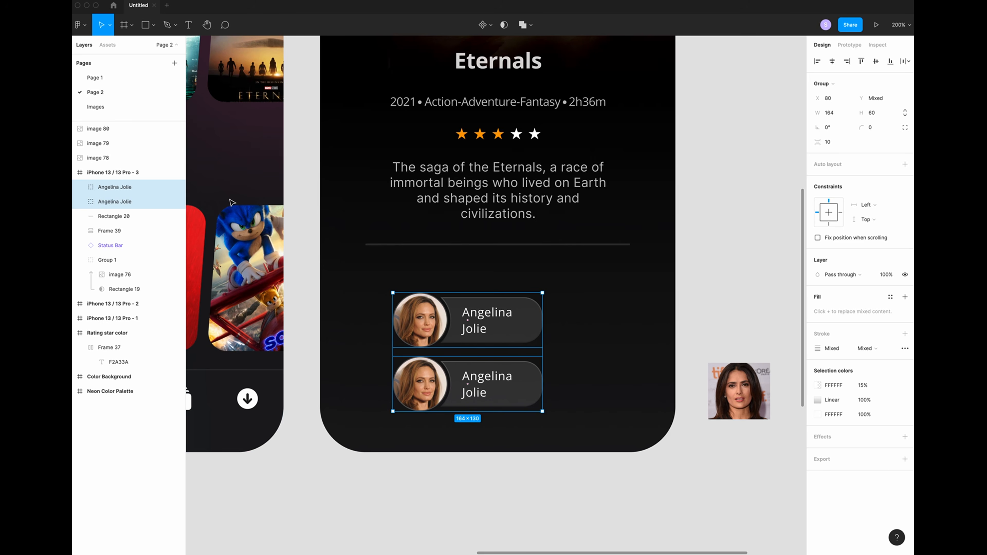
key(super+v)
key(shift+Right)
key(shift+Right)
key(shift+Right)
key(shift+Right)
key(shift+Right)
key(shift+Right)
key(shift+Right)
key(shift+Right)
key(shift+Right)
key(shift+Right)
key(shift+Right)
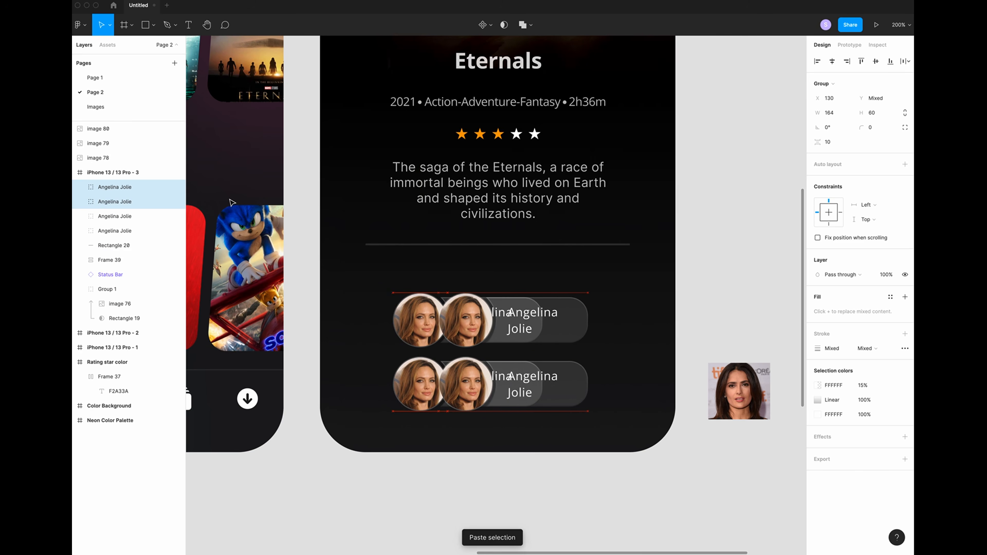
key(shift+Right)
key(shift+Right)
key(shift+Right)
key(shift+Right)
key(shift+Right)
key(shift+Right)
key(shift+Right)
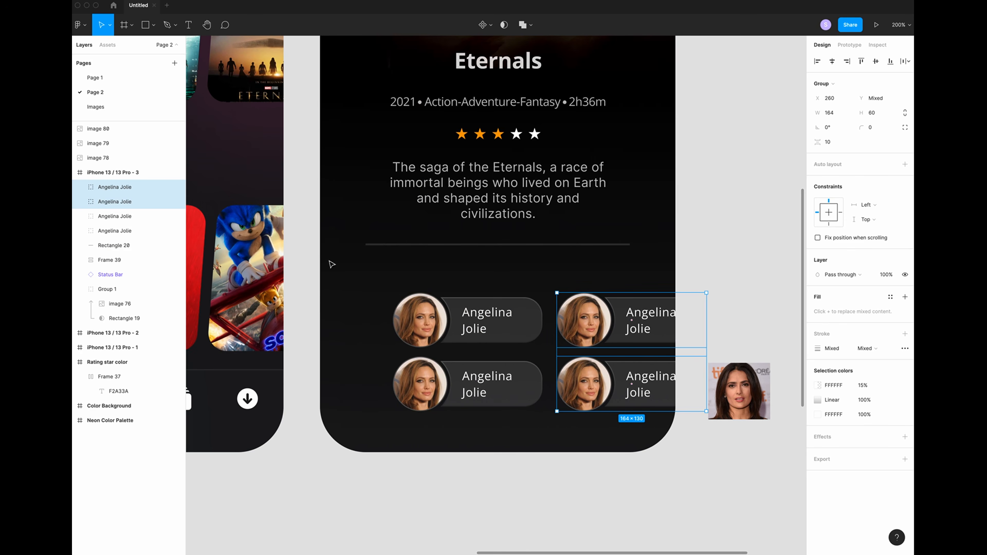
- Group all four cast buttons and name the group Casts
shift+click(117, 218)
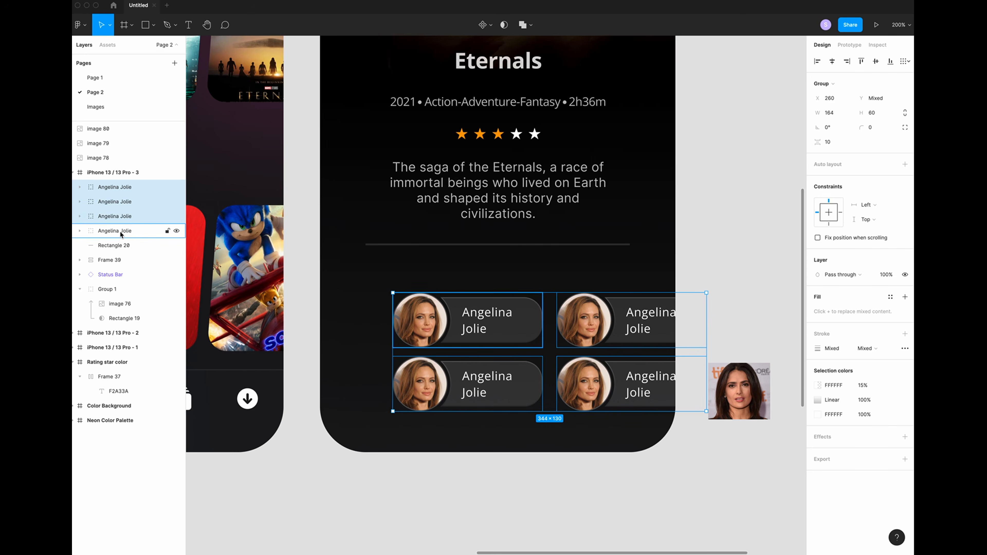
shift+click(121, 231)
key(super+g)
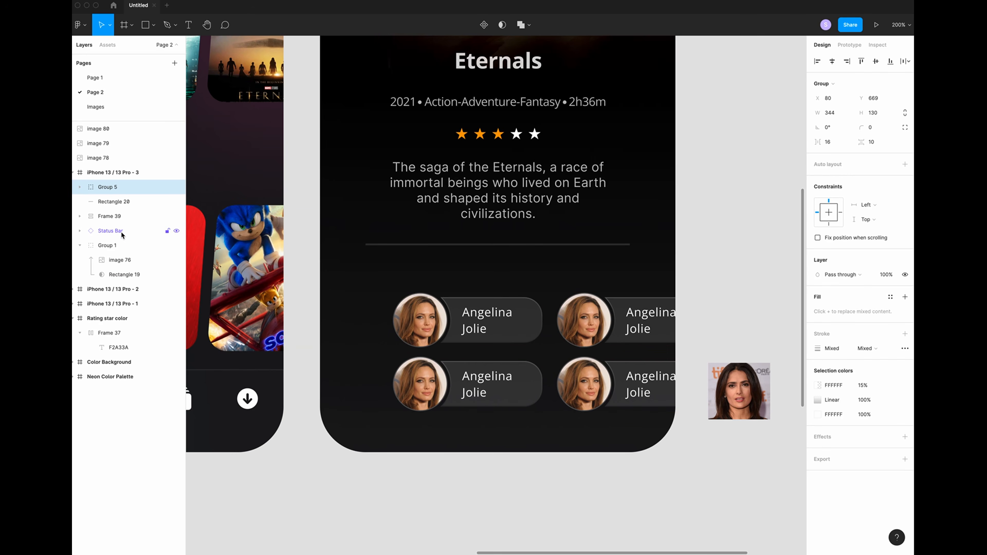
double_click(101, 188)
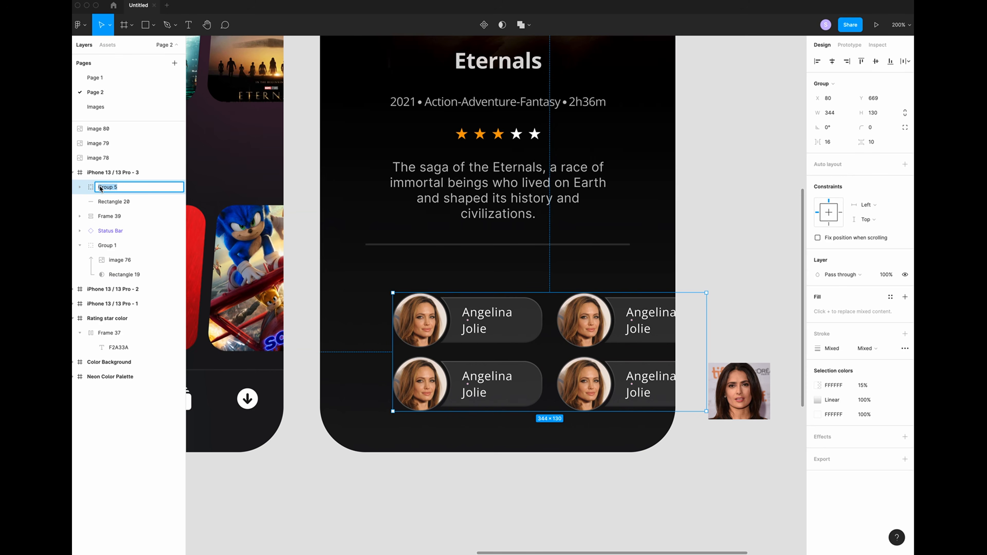
text(Casts)
key(Return)
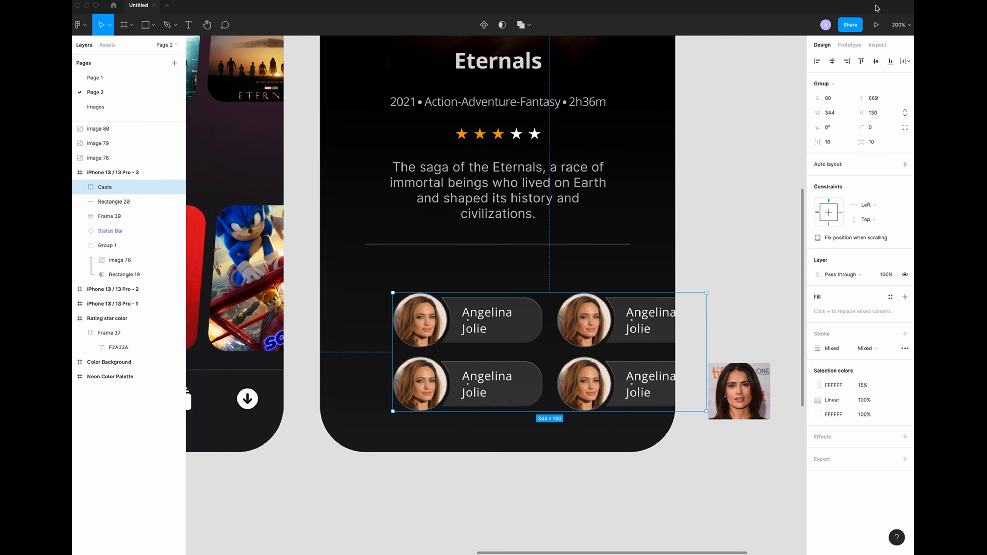
- Center the Casts group horizontally in the phone frame
click(833, 64)
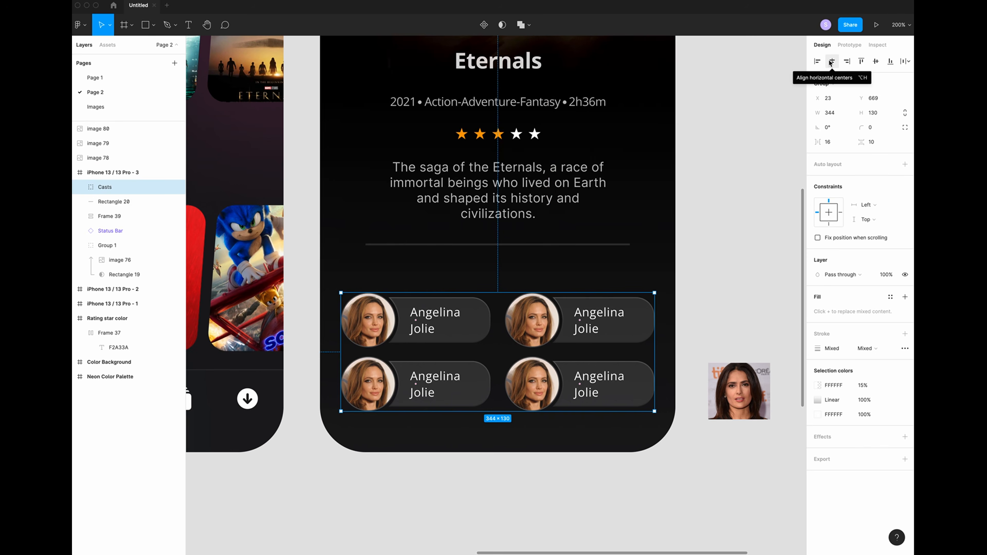
click(484, 515)
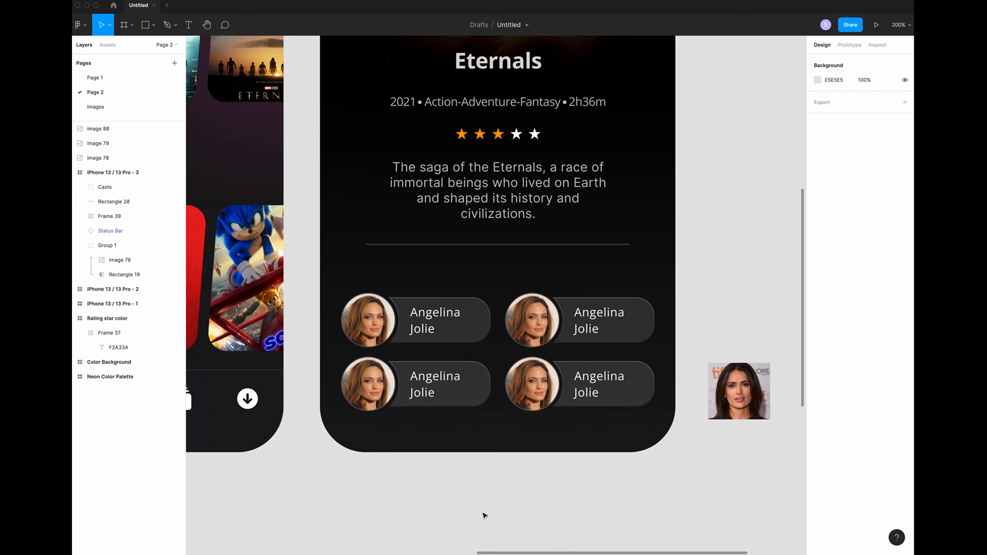
scroll(750, 426, right, 4)
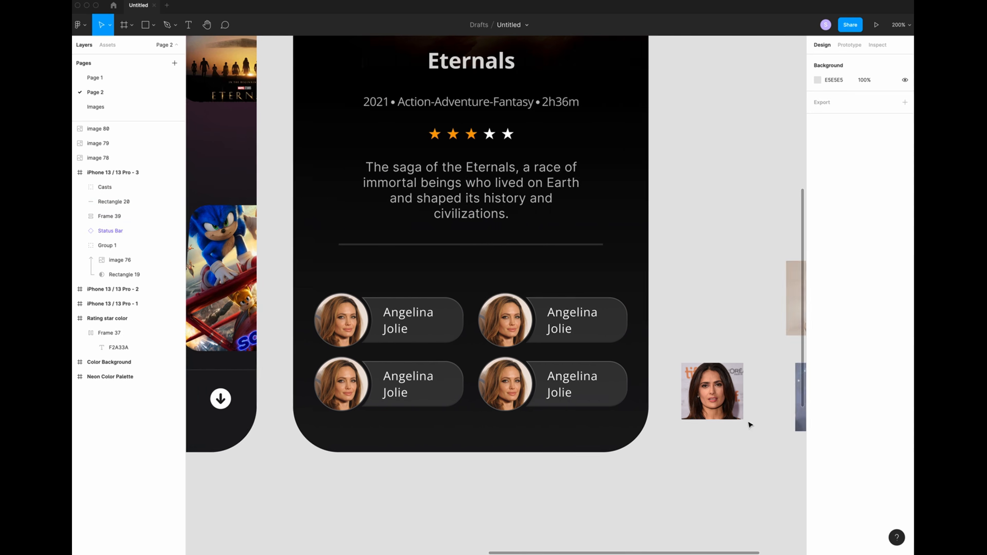
- Rename the upper button group in the second column as Gemma Chan
super+click(418, 317)
click(128, 218)
double_click(128, 220)
text(Gemma Chan)
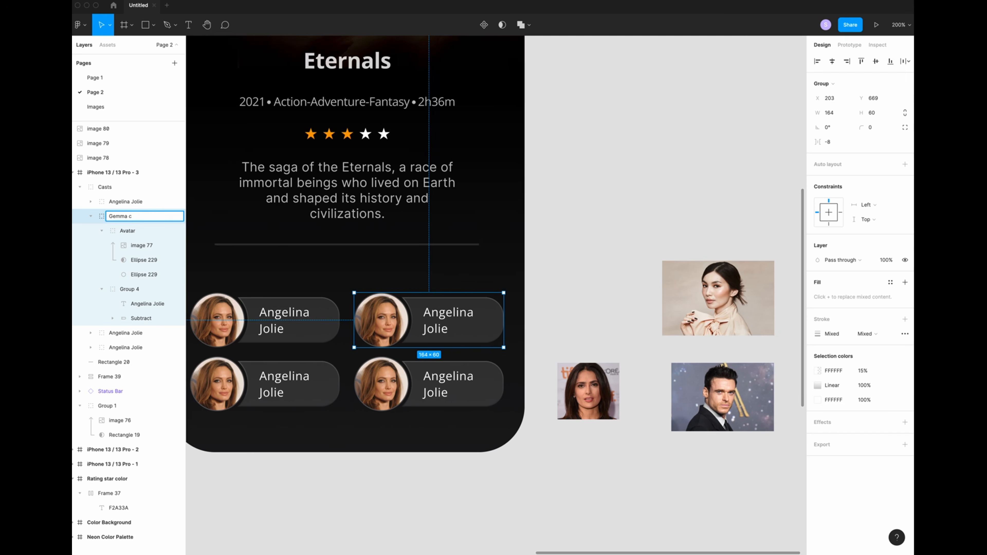
click(91, 216)
- Rename the lower button group in the second column as Richard Madden
click(129, 204)
double_click(129, 202)
text(Richard Madd)
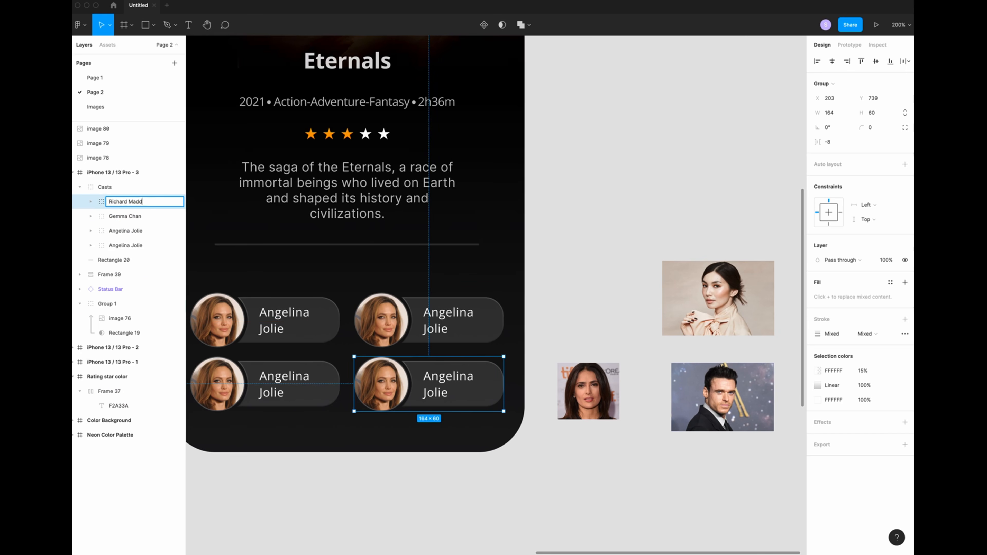
text(en)
- Rename the lower button group in the first column as Salma Hayek
click(125, 231)
double_click(126, 231)
text(Salma Hayek)
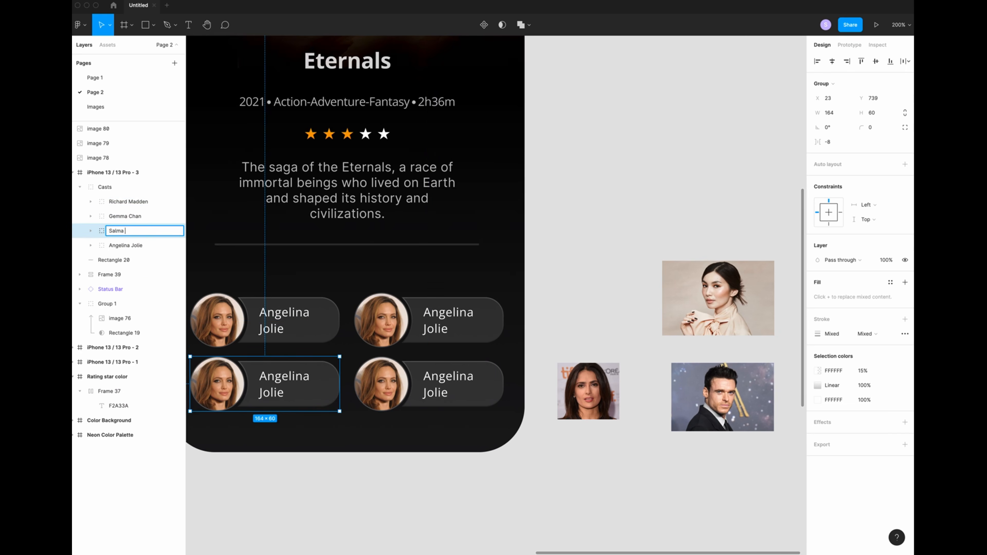
- Replace the Gemma Chan button's avatar with image 78 inside the circular mask and change its name text to Gemma Chan
drag(682, 290, 344, 321)
scroll(350, 321, left, 1)
double_click(482, 316)
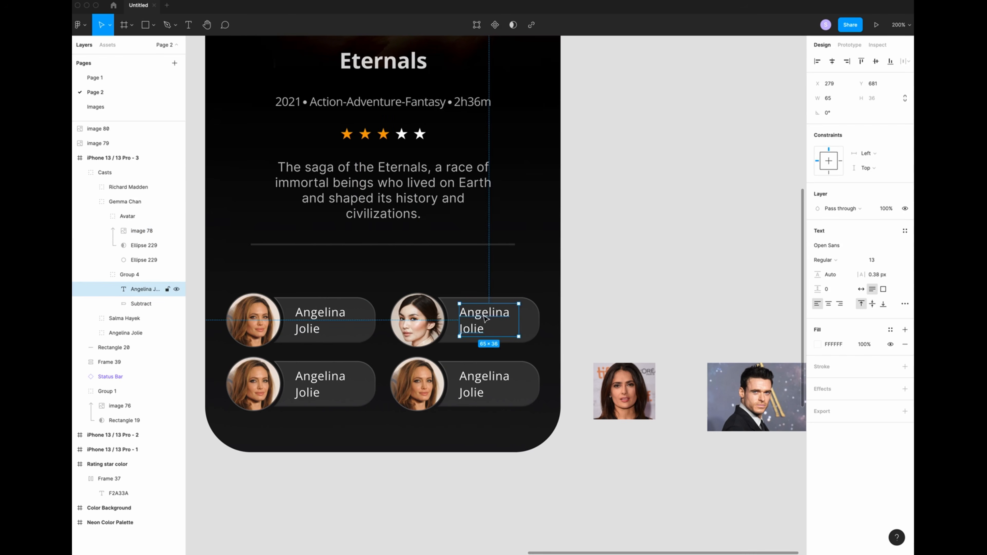
double_click(482, 316)
text(Gemma Chan)
click(628, 297)
- Move image 79 into the Salma Hayek avatar mask, delete the old photo there, and fit the portrait in the circle
scroll(595, 398, left, 1)
drag(640, 397, 265, 392)
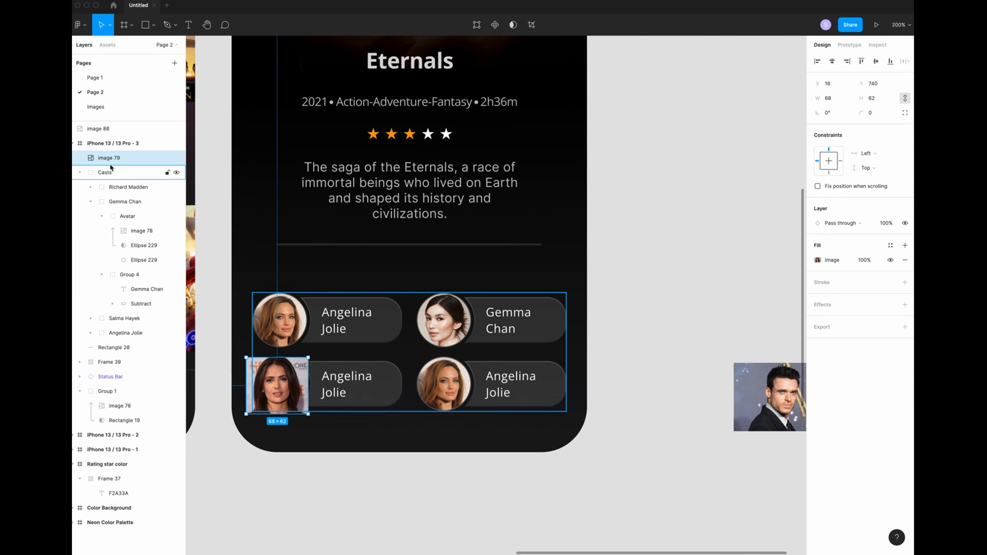
click(91, 201)
click(91, 217)
drag(109, 158, 134, 238)
click(145, 247)
key(Delete)
click(127, 230)
drag(277, 384, 280, 385)
click(657, 385)
double_click(349, 380)
double_click(349, 380)
key(l)
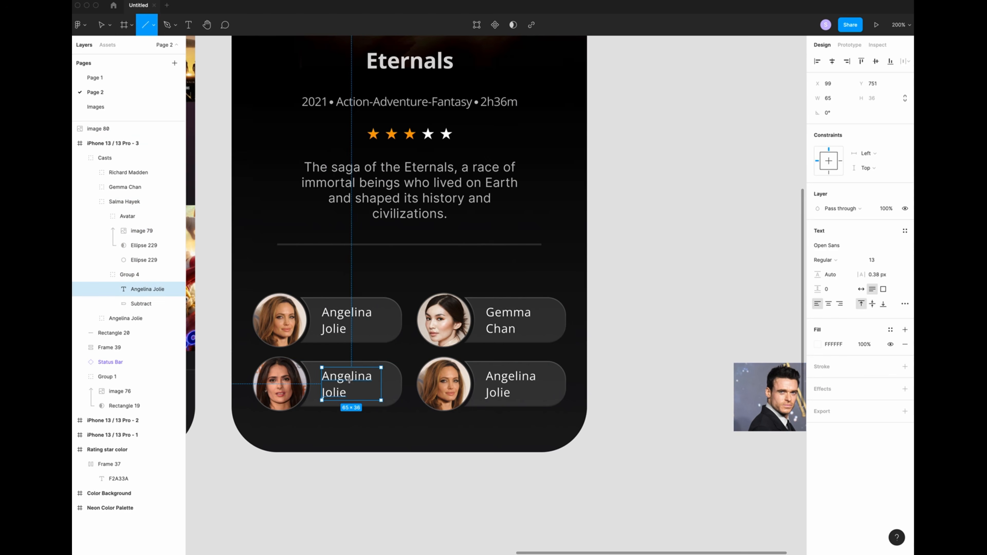
key(a)
scroll(349, 380, up, 1)
click(349, 380)
click(105, 158)
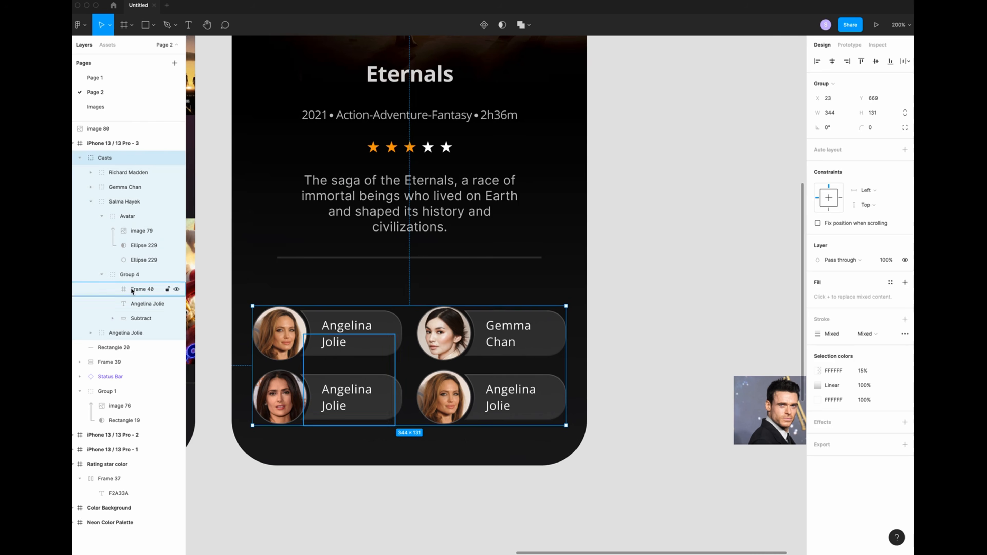
click(134, 289)
key(Delete)
- Change the name text on the Salma Hayek button to Salma Hayek
click(138, 290)
key(Return)
text(Salma )
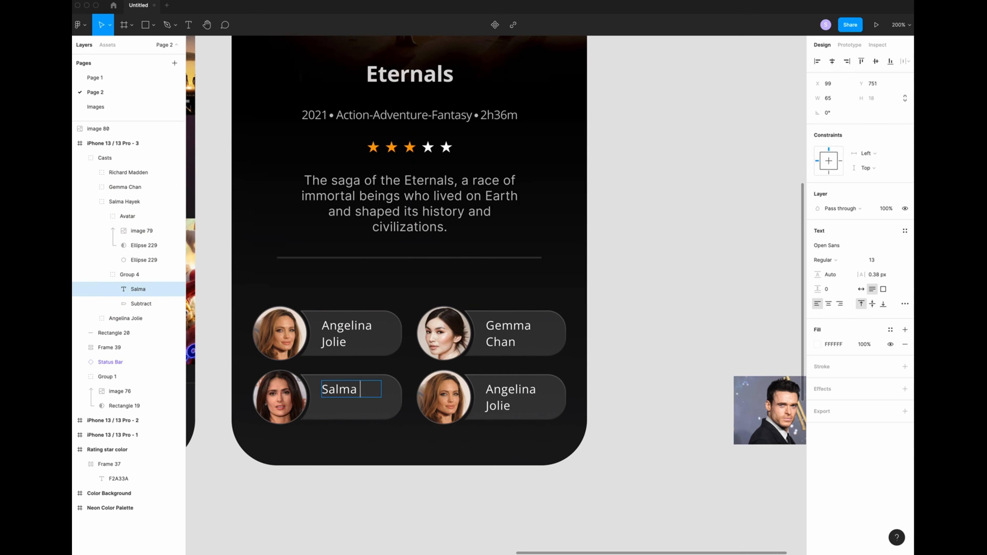
text(Hayek)
click(437, 513)
click(439, 513)
- Move image 80 into the Richard Madden avatar mask, delete the old photo there, and fit his face in the circle
scroll(498, 512, right, 1)
drag(765, 414, 465, 404)
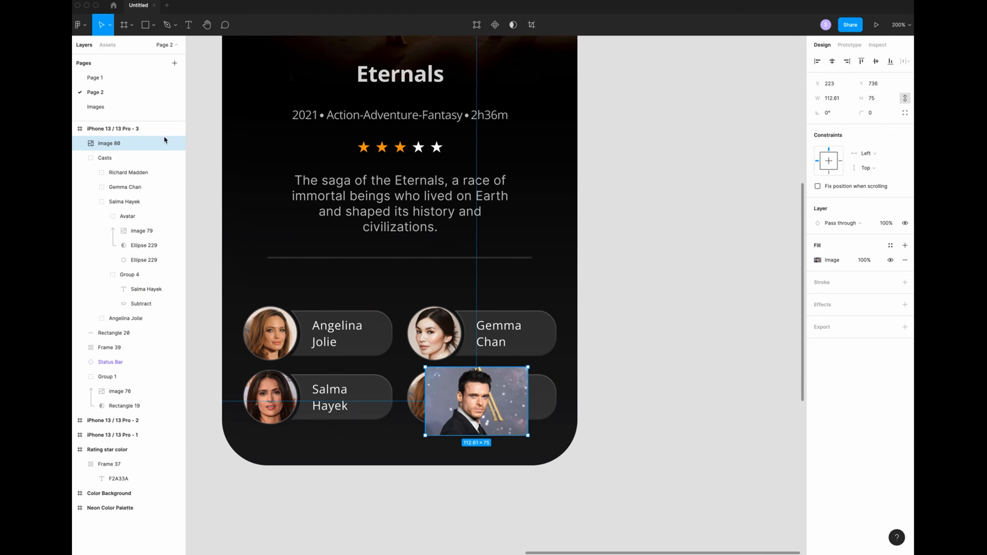
click(91, 201)
click(91, 173)
drag(108, 144, 130, 195)
click(142, 202)
key(Delete)
click(142, 187)
drag(458, 405, 419, 407)
click(700, 488)
- Change the name text on the Richard Madden button to Richard Madden
click(147, 245)
key(Return)
text(Richard Made)
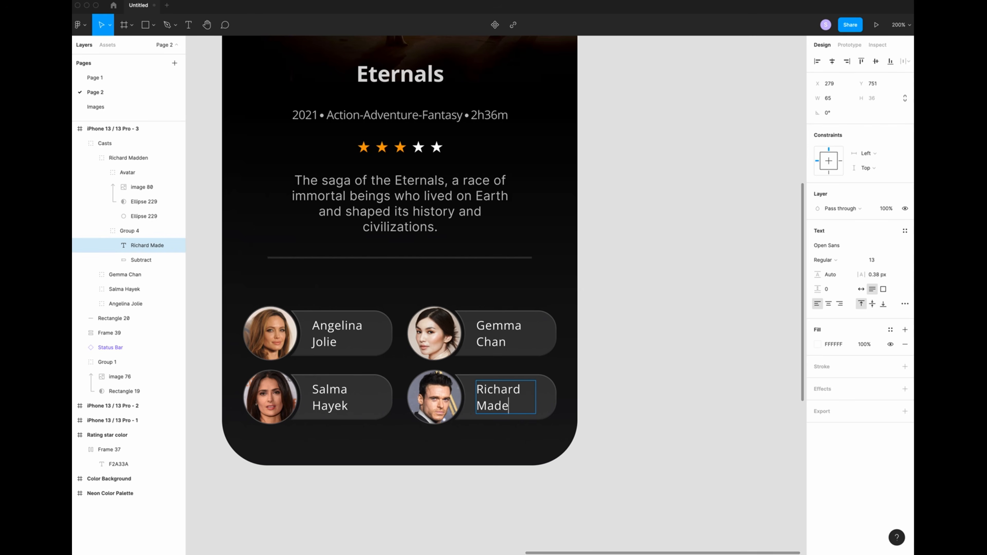
key(BackSpace)
text(den)
click(666, 447)
- Add a text box about 89 × 30 between the divider and the cast buttons, reading Casts
scroll(666, 447, left, 3)
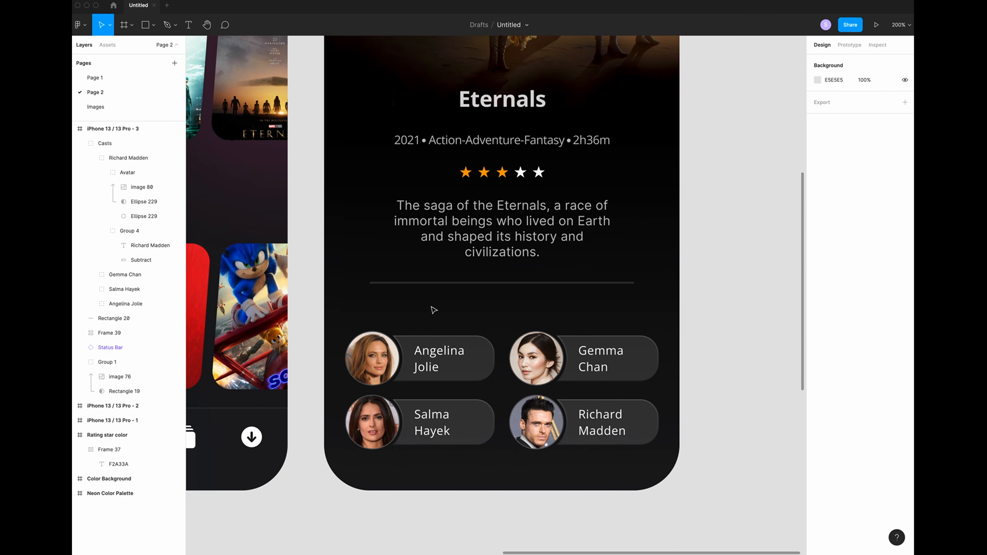
key(t)
drag(361, 292, 444, 321)
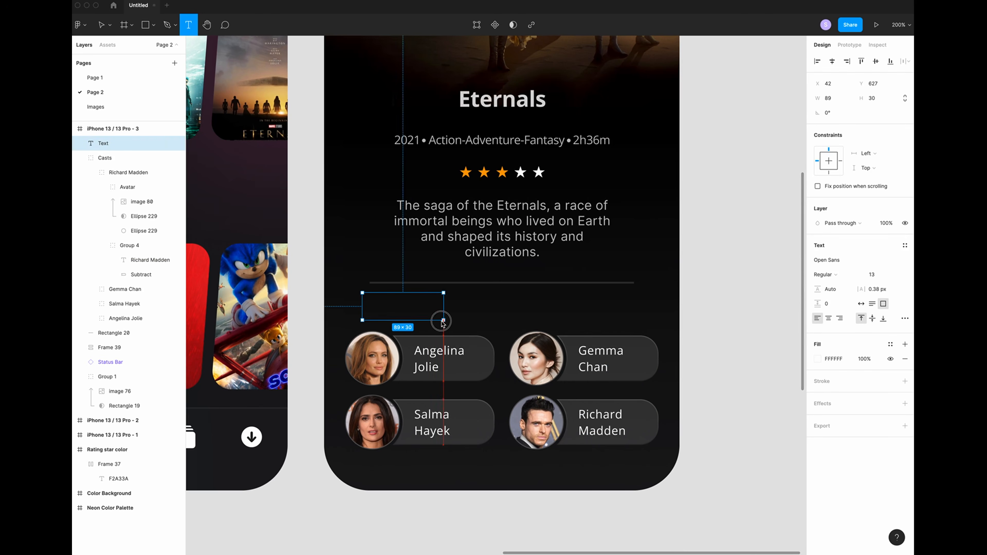
text(Cat)
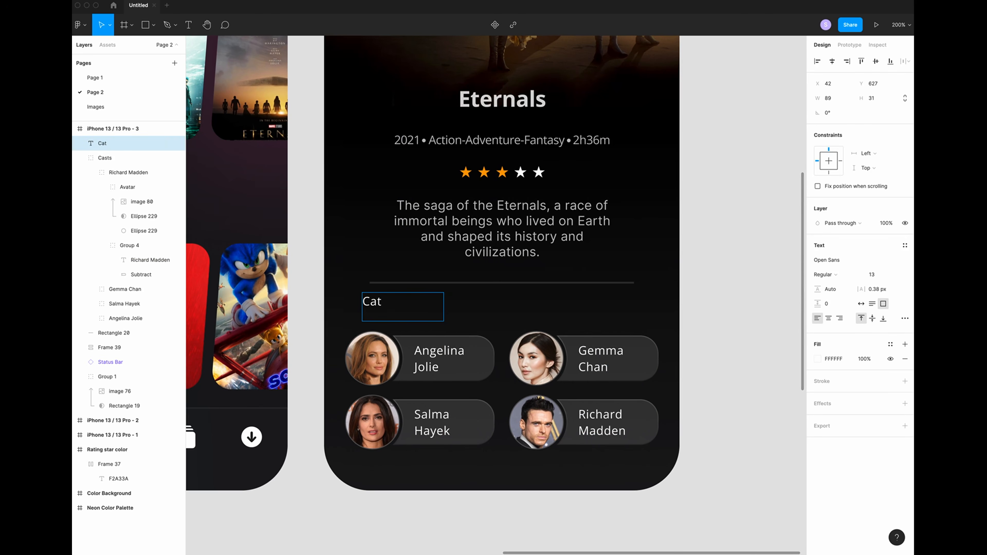
text(sts)
- Set the Casts heading to size 20, Bold, with auto width
text(20)
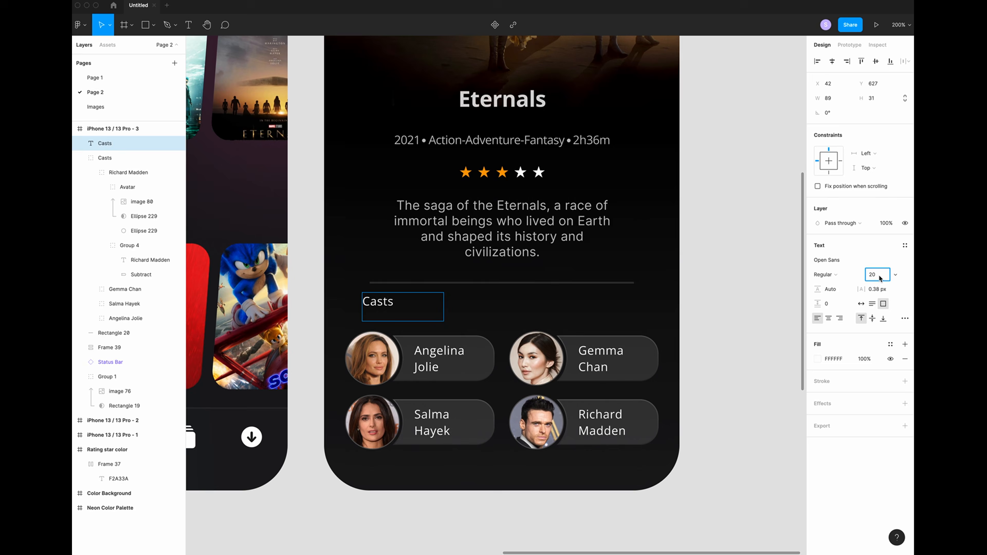
click(825, 275)
click(833, 296)
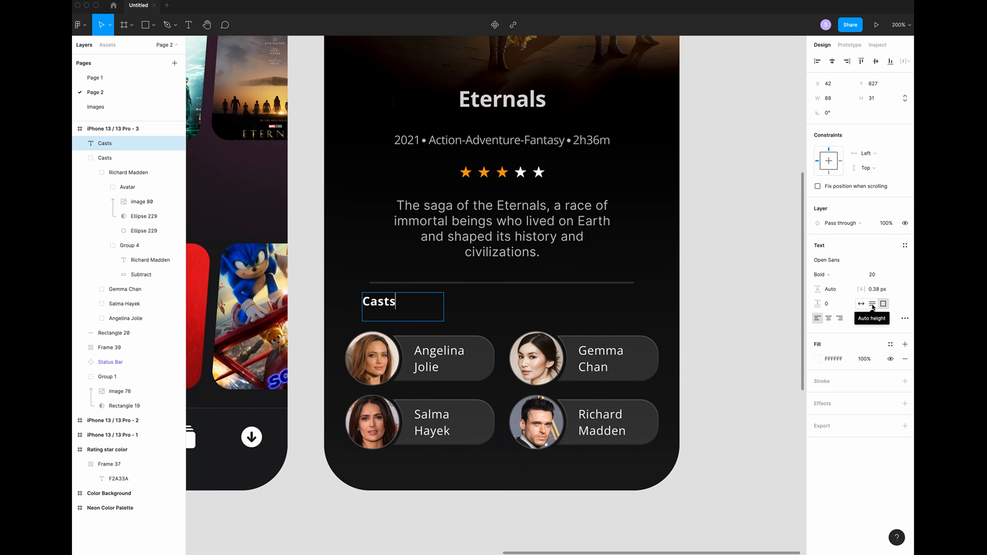
click(862, 305)
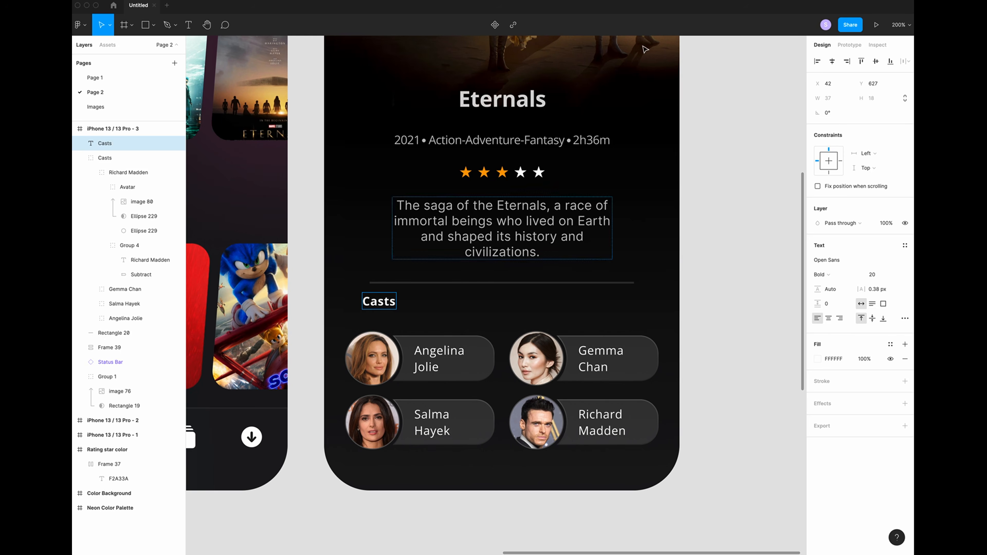
- Move the Casts heading so its left edge lines up with the actor buttons
key(Escape)
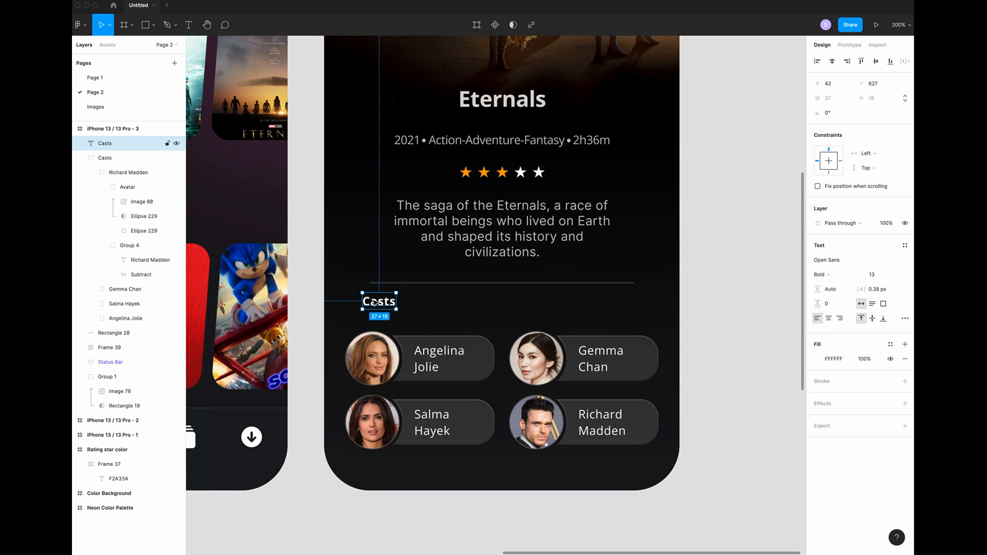
drag(375, 303, 358, 307)
click(483, 326)
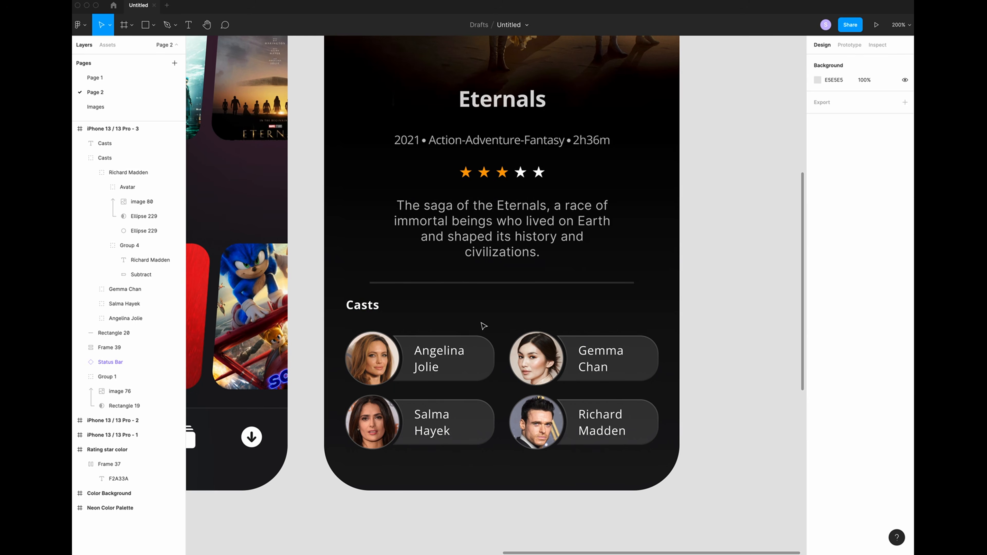
- Combine the Eternals title, movie info line, star rating and description into a vertical auto layout frame with centred alignment
scroll(483, 326, up, 2)
click(559, 278)
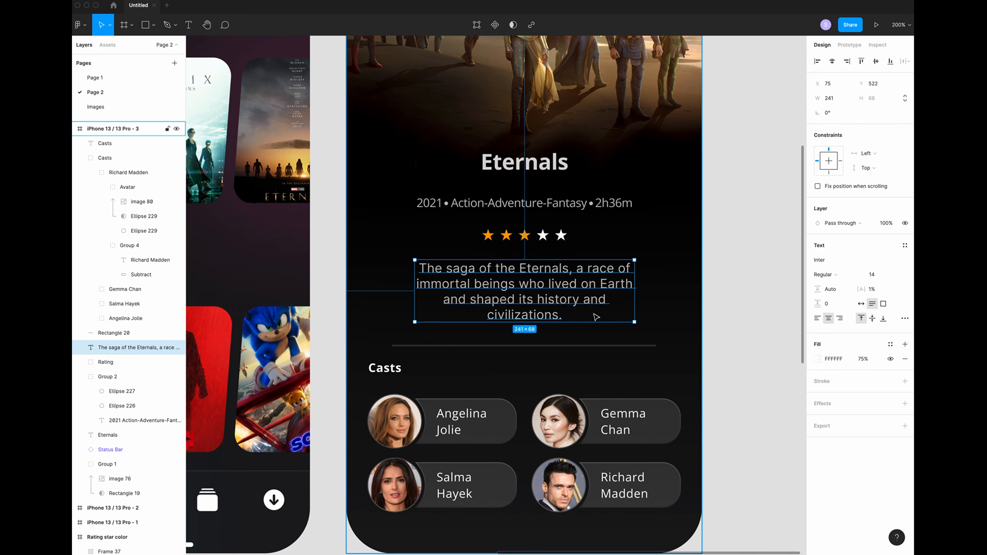
click(109, 362)
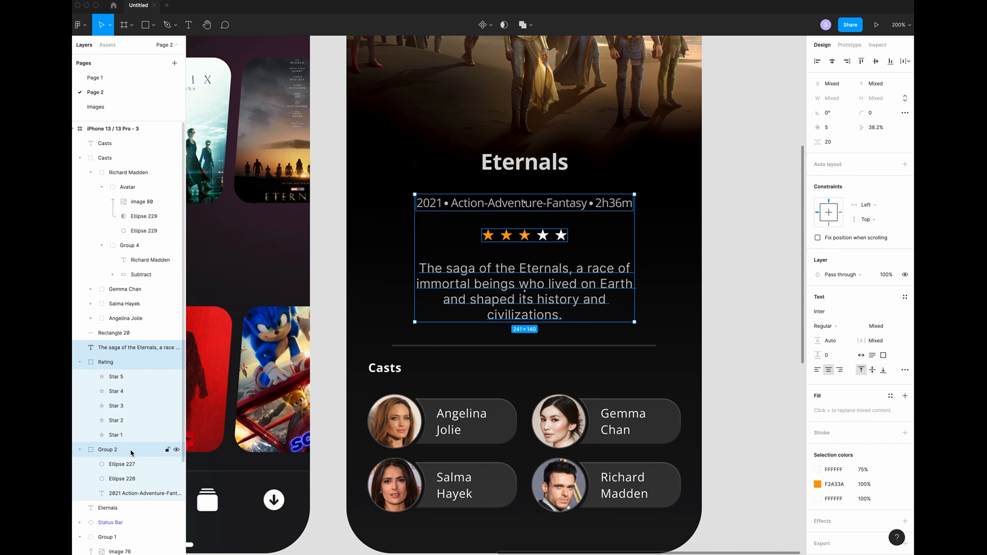
shift+click(115, 507)
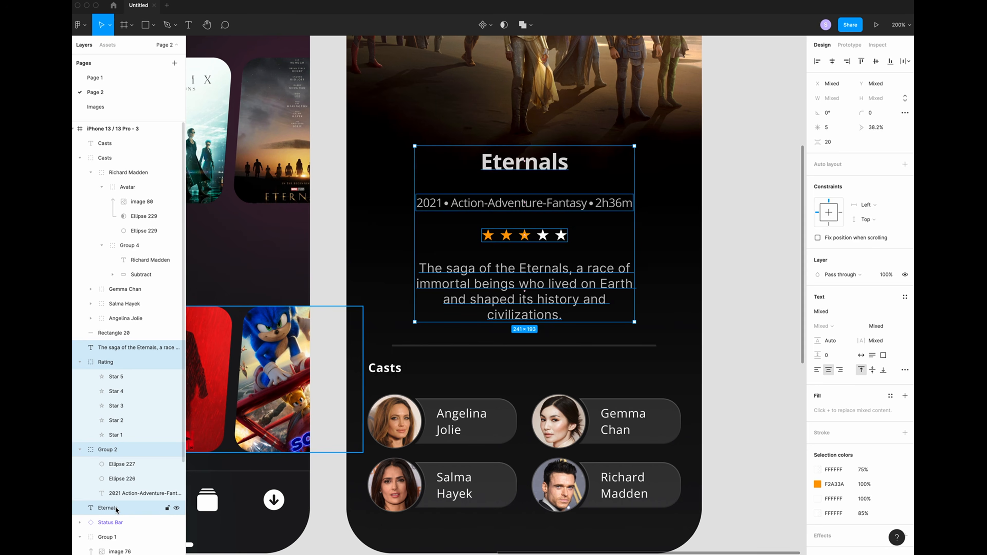
key(shift+a)
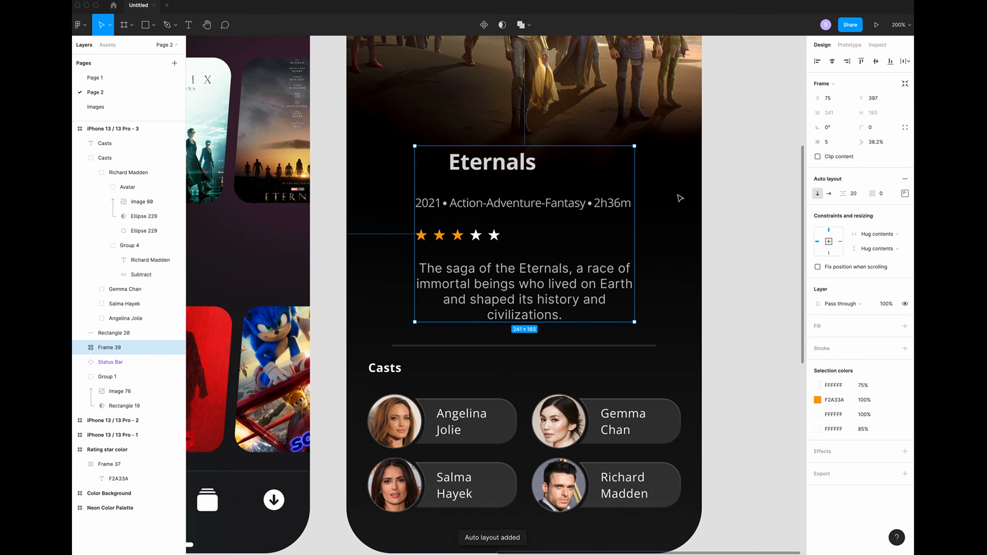
click(905, 193)
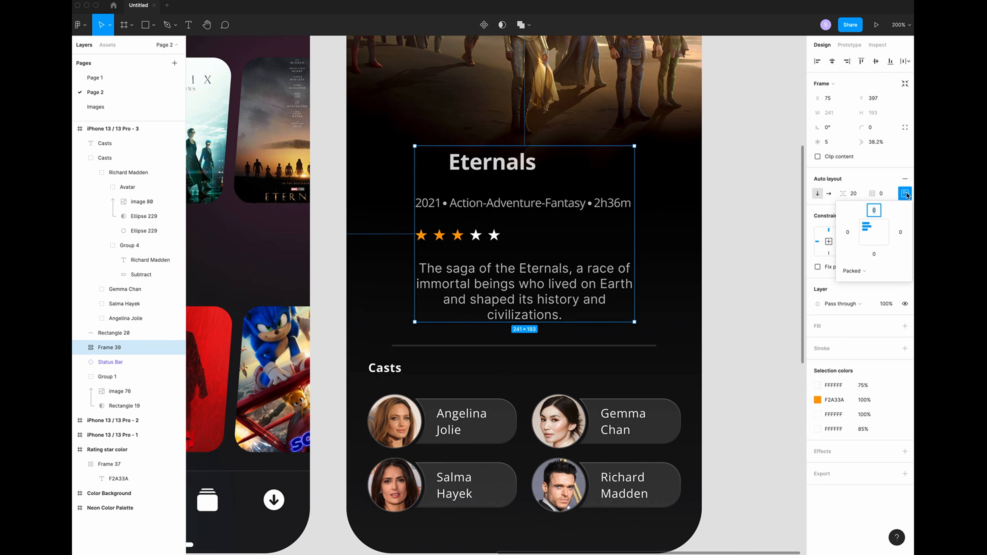
click(876, 235)
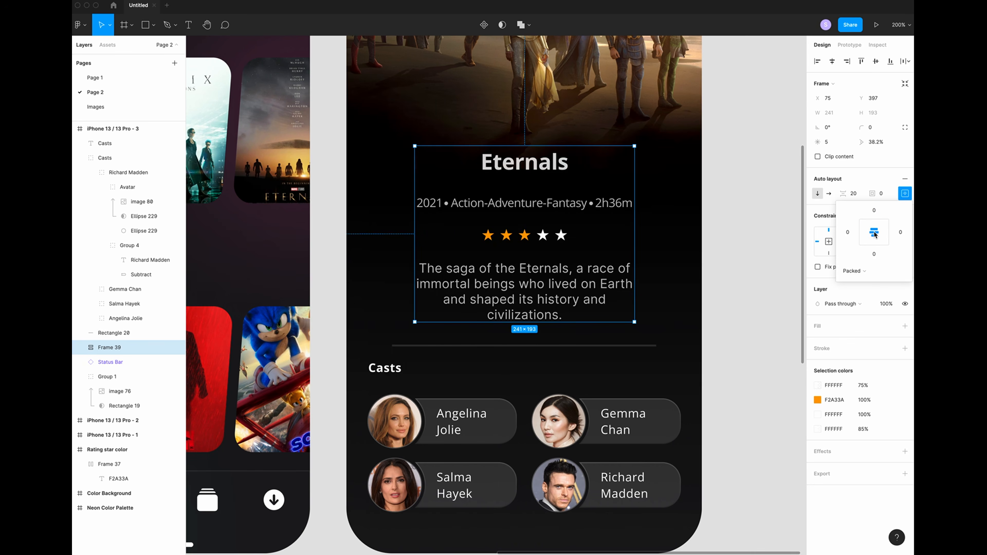
- Try a spacing of 30 between the items in the movie details frame and set it back to 20
click(858, 194)
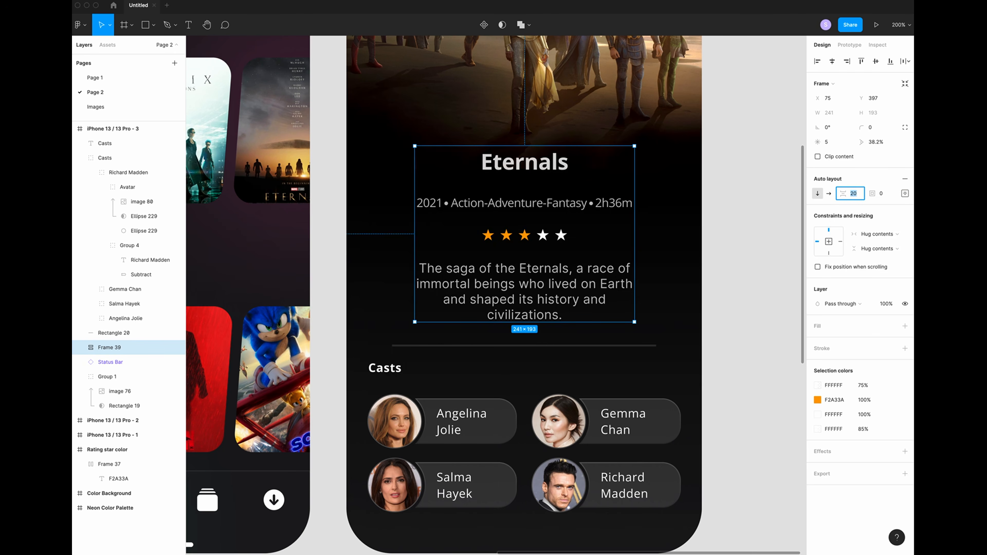
text(30)
key(Return)
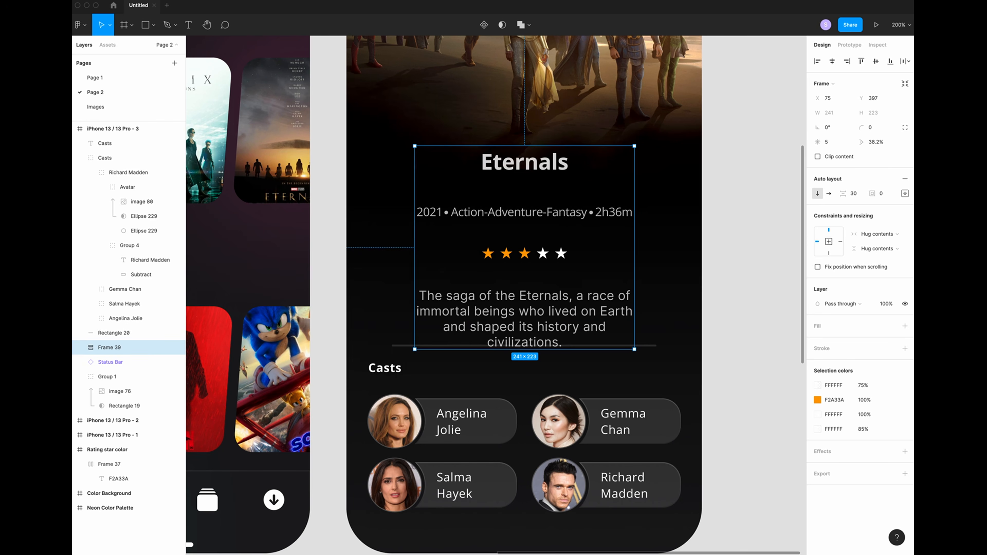
click(861, 194)
text(20)
key(Return)
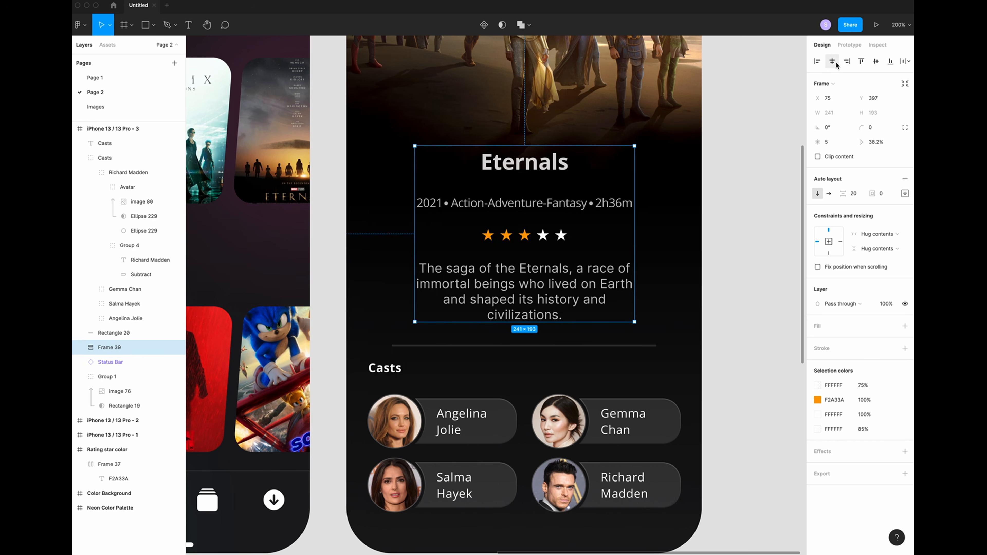
click(682, 255)
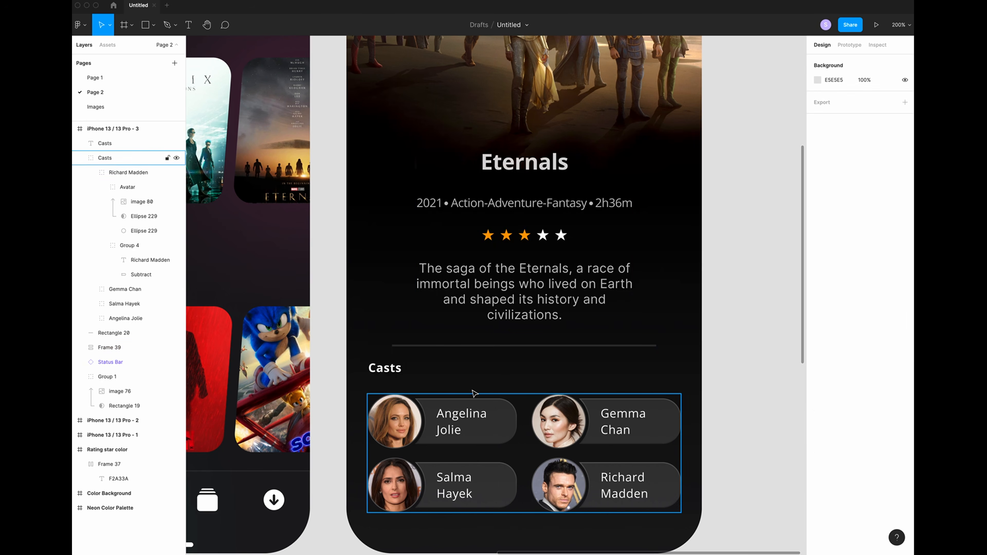
- Nudge the movie details frame up about 13 px, away from the divider
click(535, 165)
key(Up)
key(Up)
key(Up)
key(Up)
key(Up)
key(Up)
key(Up)
key(Up)
key(Up)
key(Up)
key(Up)
key(Up)
key(Up)
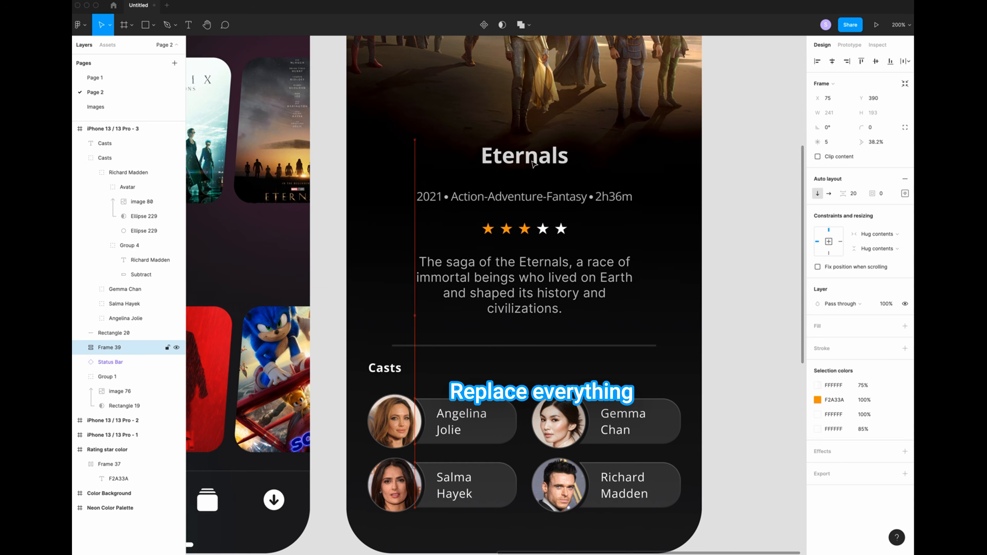
- Nudge the divider line below the description up about 12 px
scroll(577, 363, up, 1)
click(501, 385)
key(Up)
key(Up)
key(Up)
key(Up)
key(Up)
key(Up)
key(Up)
key(Up)
key(Up)
key(Up)
key(Up)
key(Up)
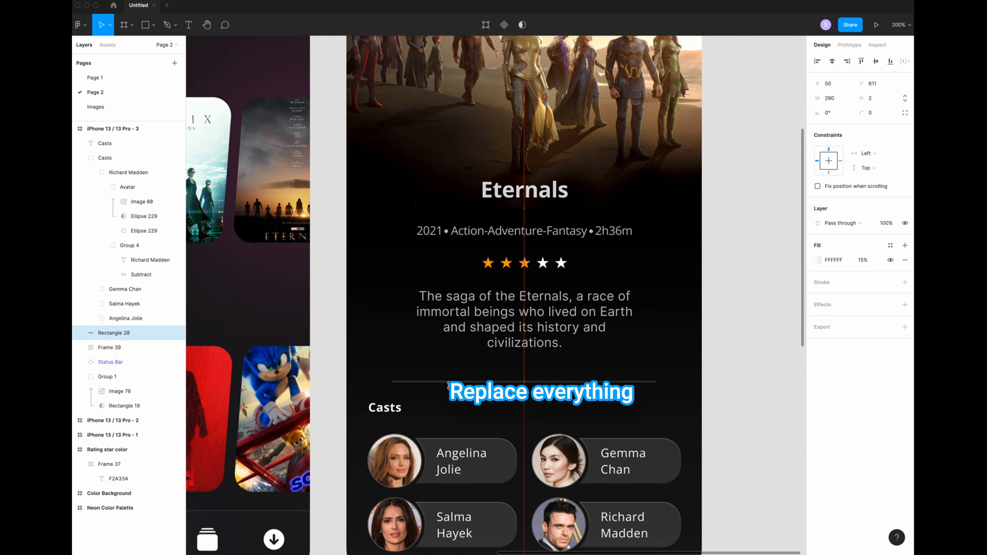
- Nudge the Casts heading up 4 px towards the divider
click(385, 408)
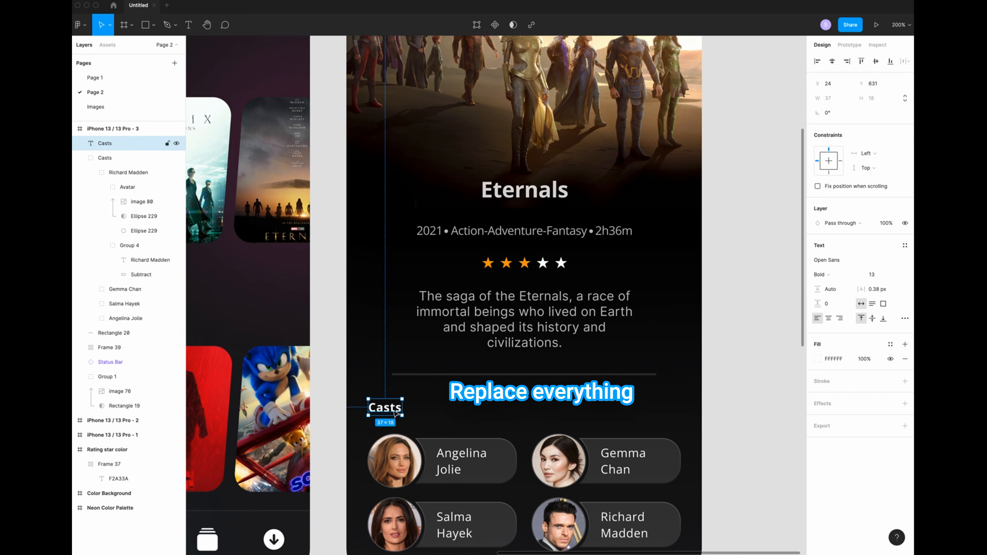
key(Up)
key(Up)
key(Up)
key(Up)
click(759, 424)
key(minus)
scroll(650, 403, up, 4)
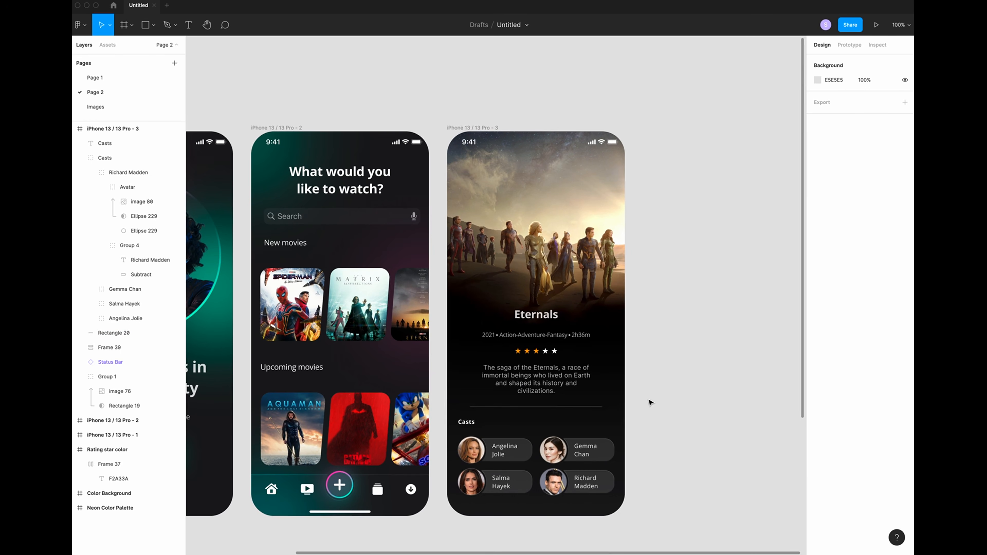
scroll(650, 402, left, 1)
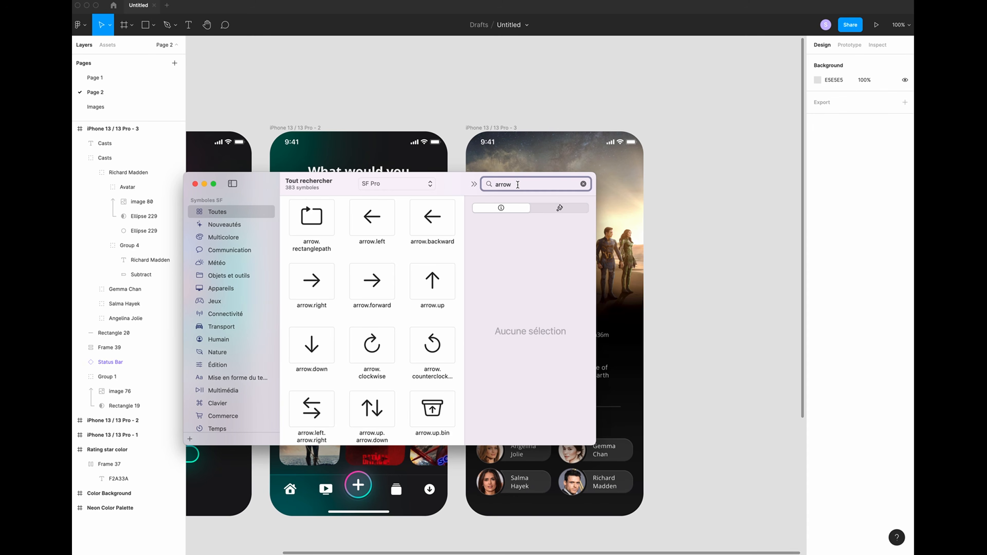
- Search the SF Symbols library for line and play icons and return to the Figma design
double_click(518, 185)
text(line)
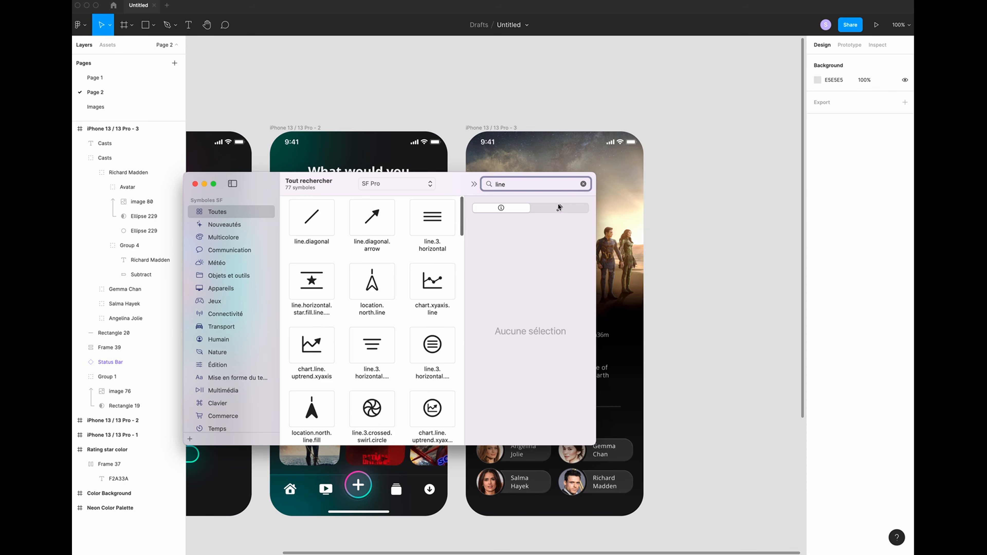
key(super+a)
text(play)
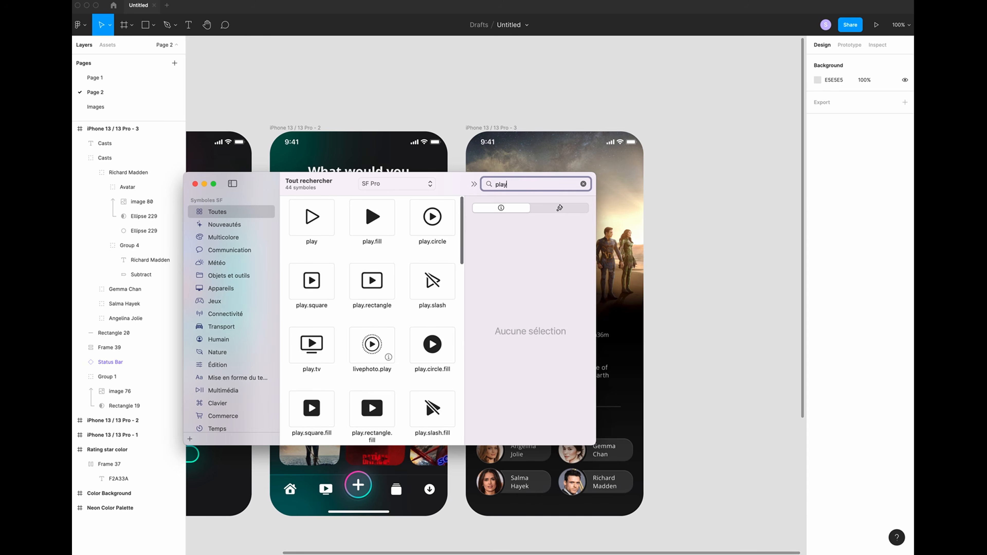
key(ctrl+Right)
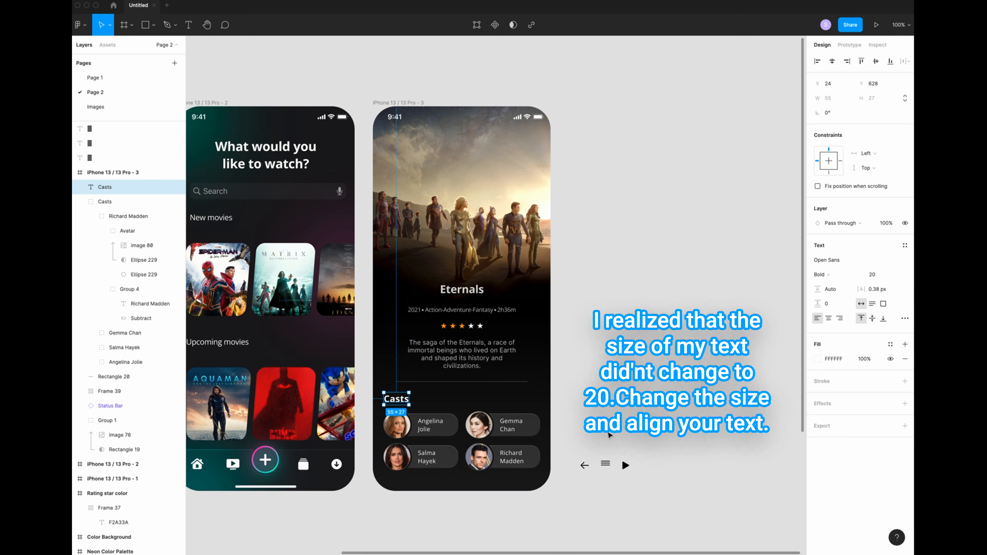
- Position the Casts heading at X 25, Y 624, evenly spaced between the divider and the actor buttons
click(396, 401)
drag(394, 399, 394, 400)
click(696, 385)
scroll(696, 386, left, 1)
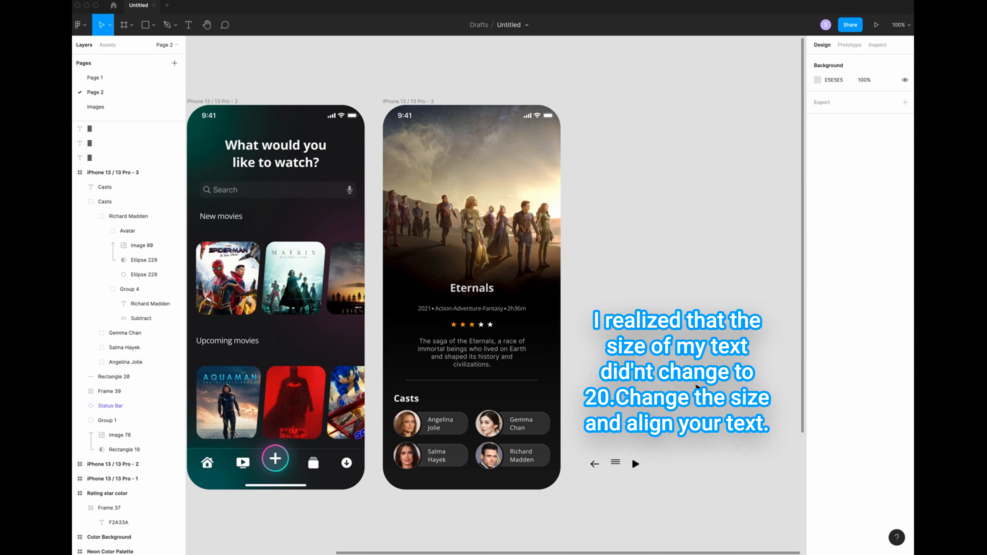
scroll(460, 431, up, 3)
click(406, 398)
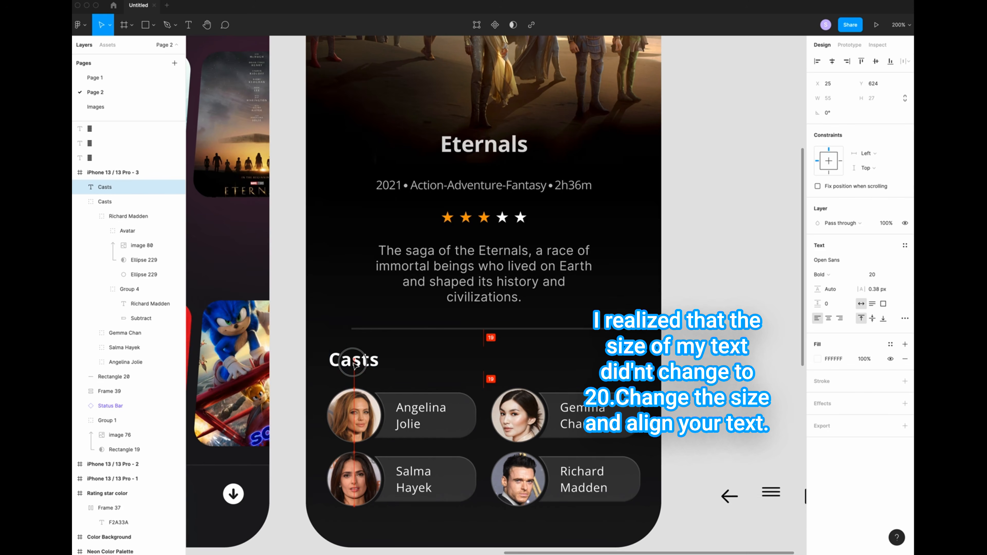
click(660, 465)
- Change the fill of the arrow, three-line and play icons beside the Eternals screen to white FFFFFF
scroll(656, 466, right, 3)
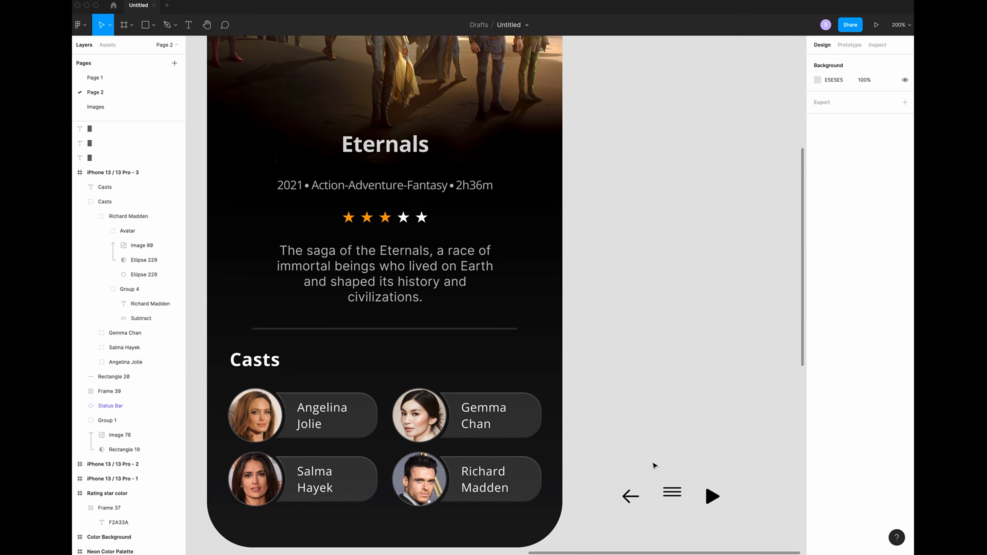
click(632, 497)
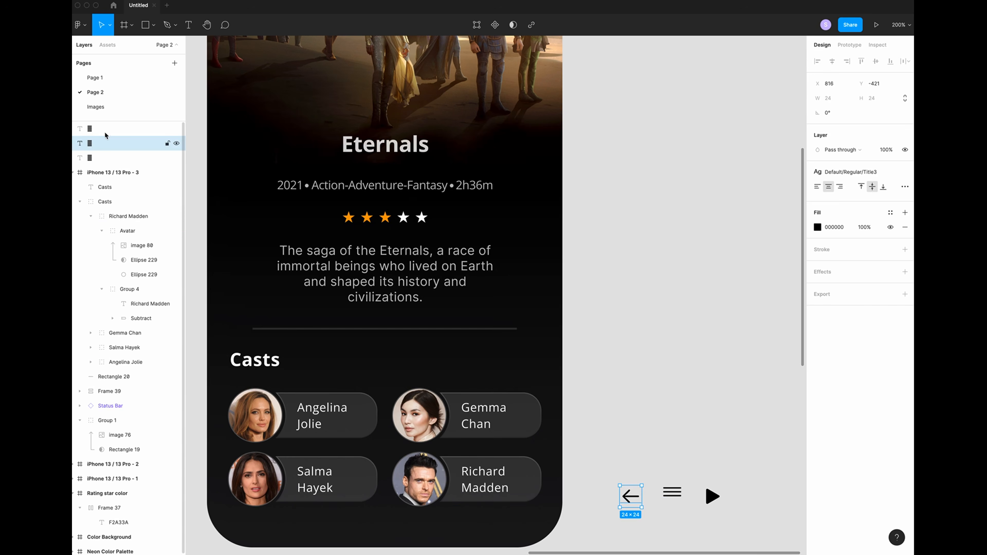
shift+click(94, 128)
shift+click(95, 158)
click(817, 264)
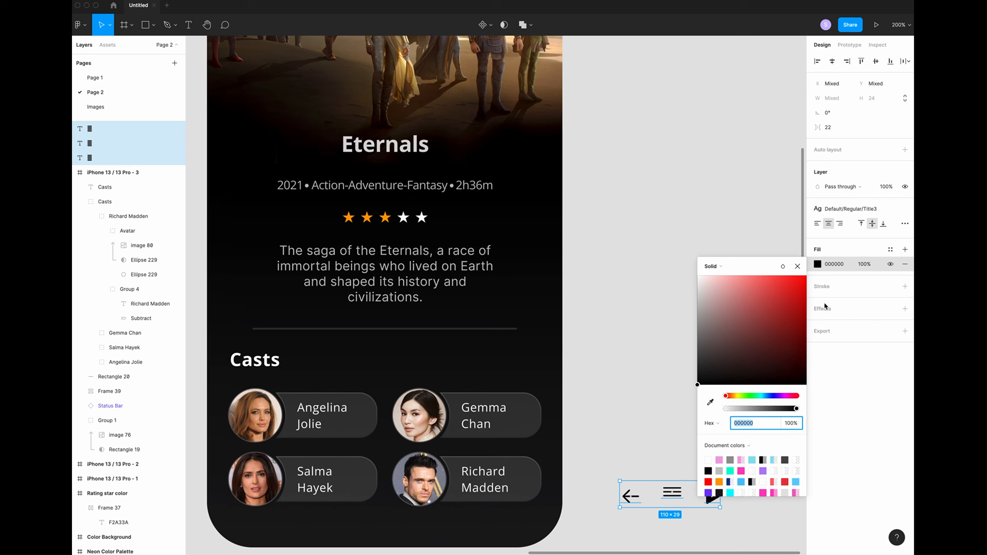
drag(696, 387, 646, 176)
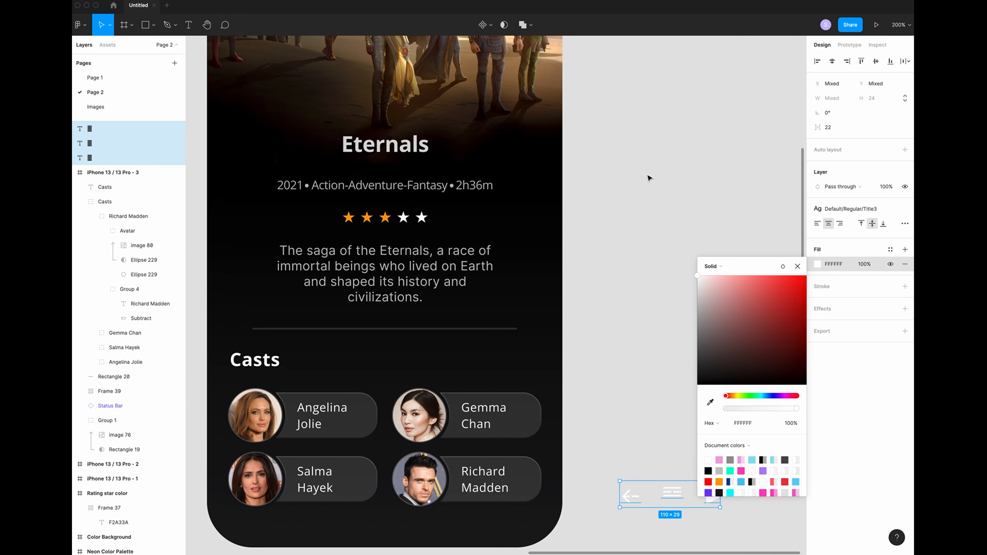
click(668, 180)
- Place the back arrow icon in the Eternals screen at X 28, Y 62, below the status bar clock
click(628, 502)
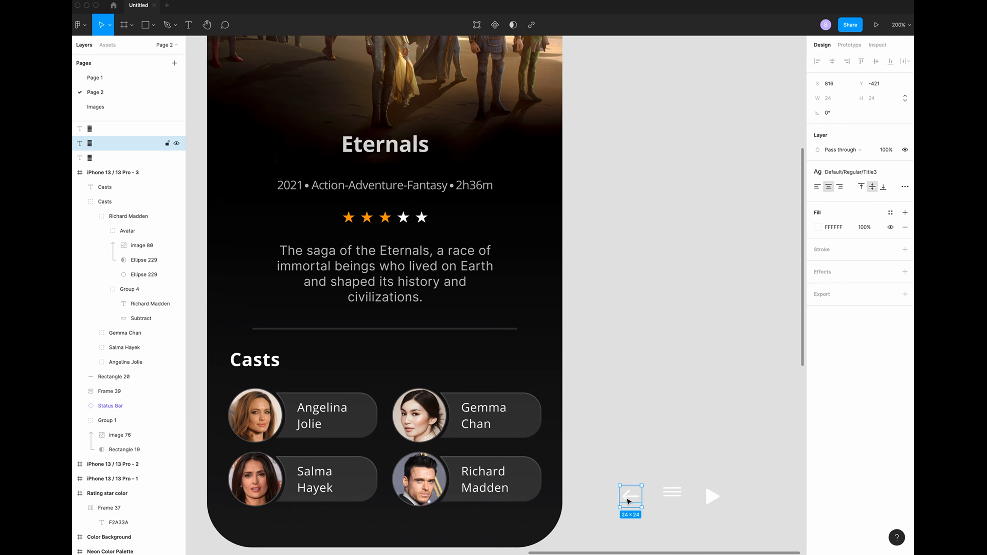
drag(628, 502, 249, 80)
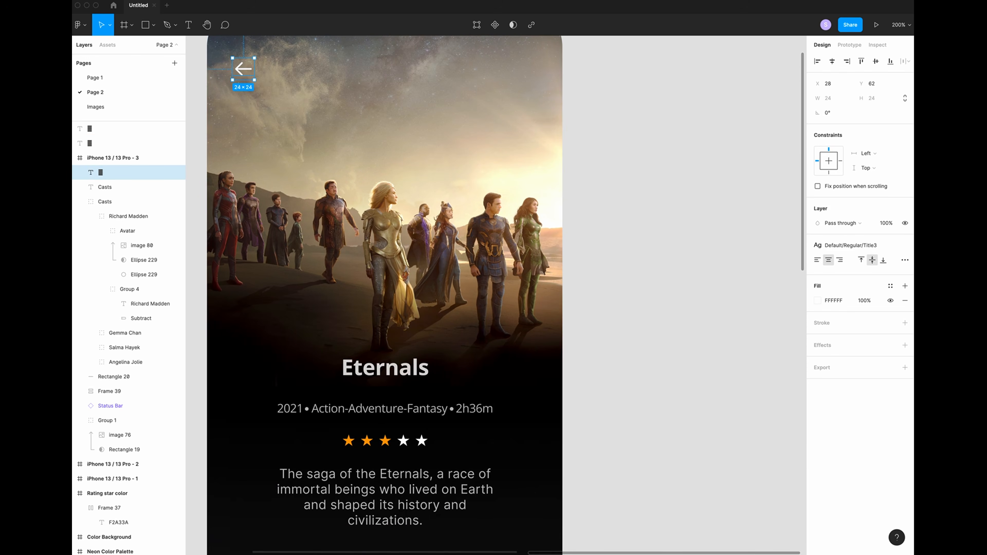
scroll(392, 157, up, 5)
scroll(392, 156, left, 5)
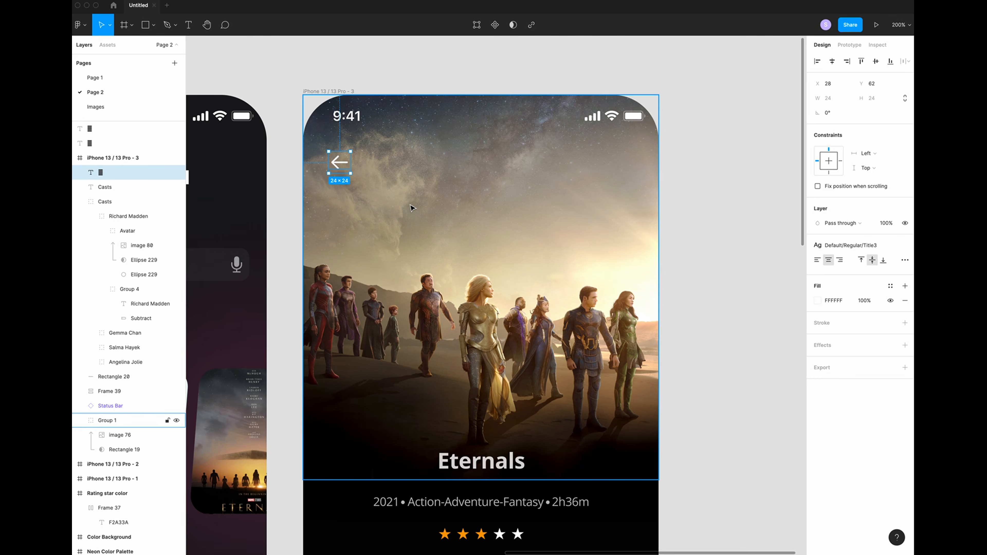
- Wrap the back arrow in an auto layout frame with an FFFFFF fill at 15% and a corner radius of 50
key(shift+a)
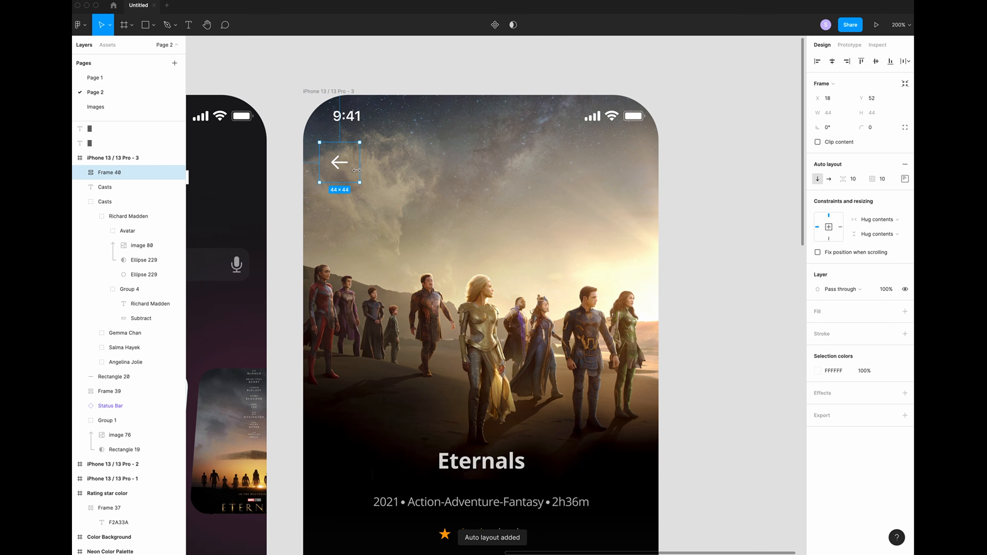
click(905, 311)
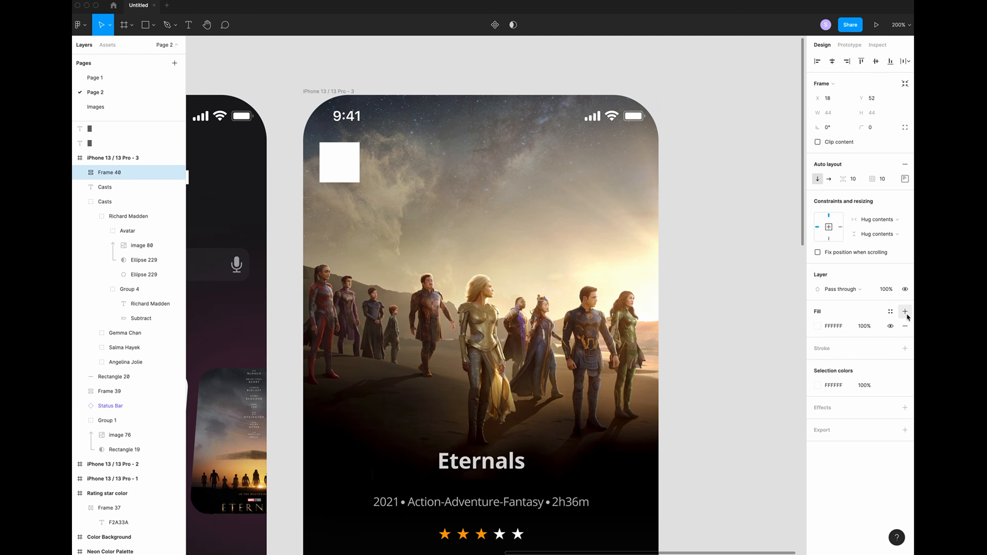
click(871, 329)
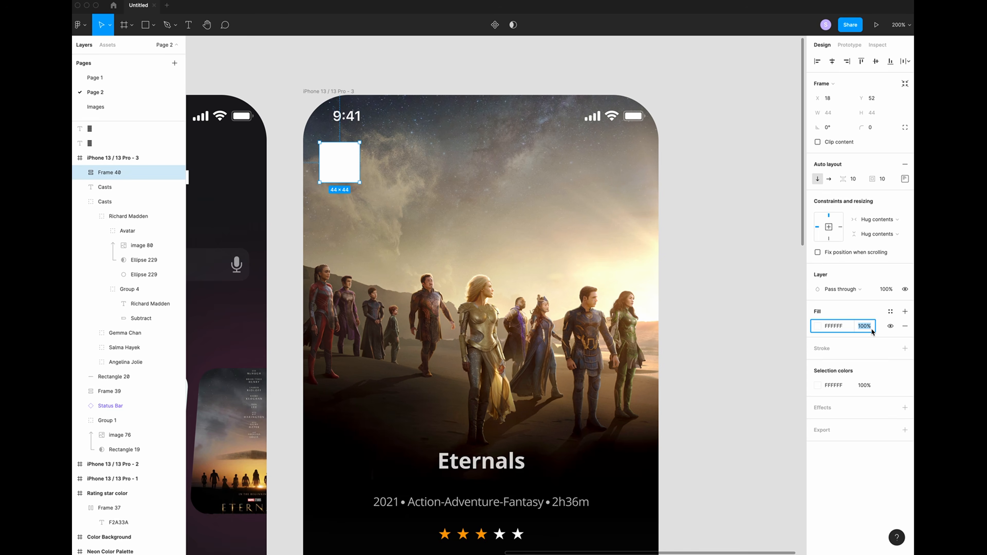
text(15)
key(Return)
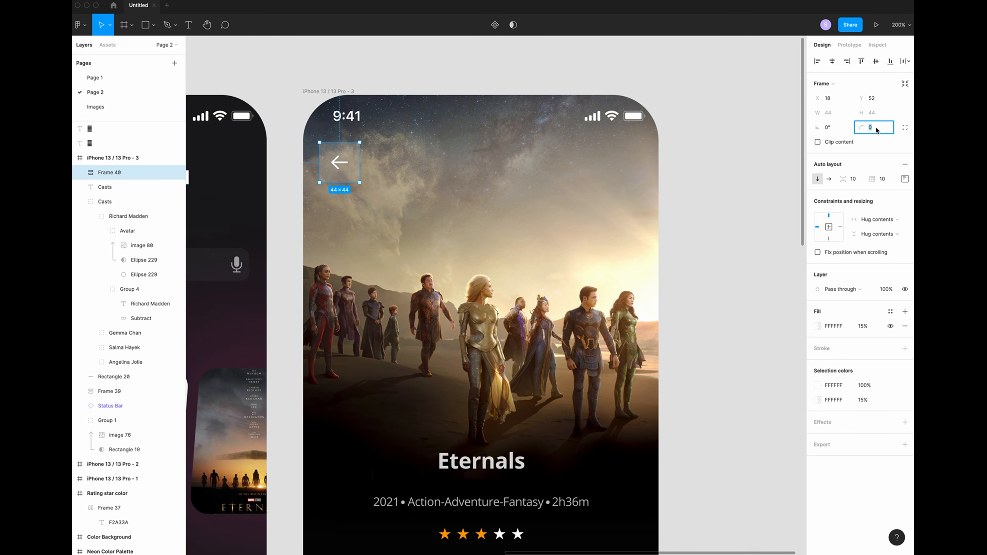
text(50)
key(Return)
- Add a white FFFFFF stroke to the round back arrow button
click(905, 348)
click(818, 363)
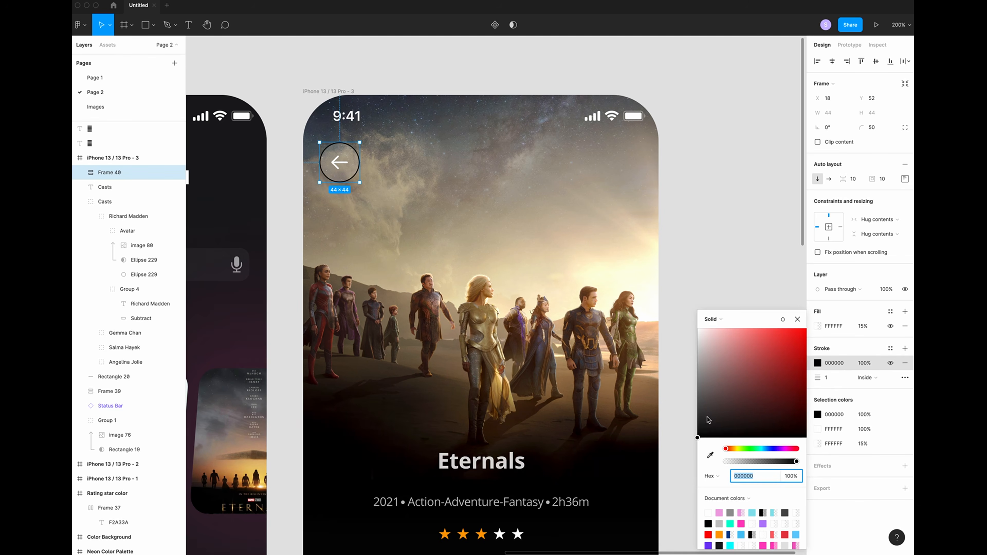
drag(698, 439, 697, 328)
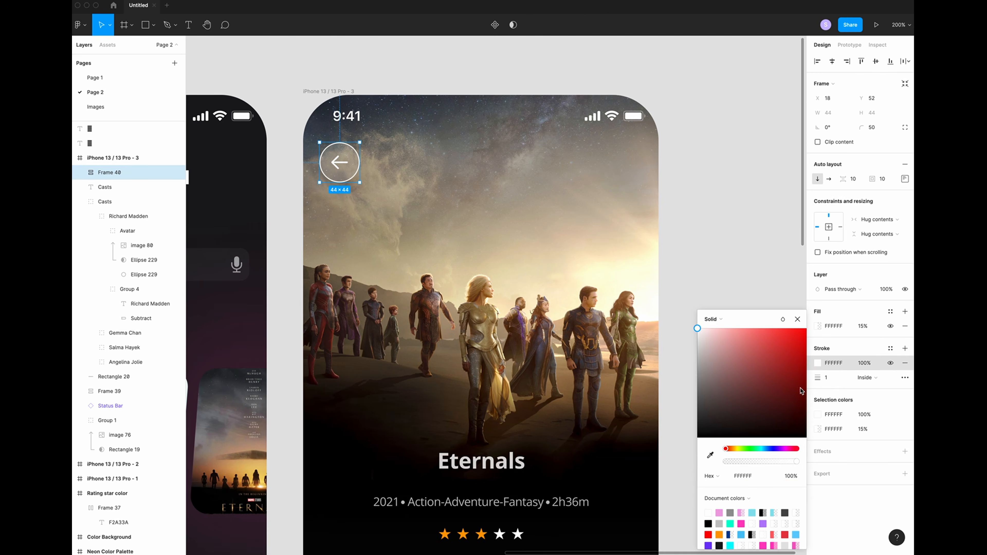
- Set the round back button's white stroke to a weight of 3 with the Overlay blend mode
click(827, 378)
text(3)
key(Return)
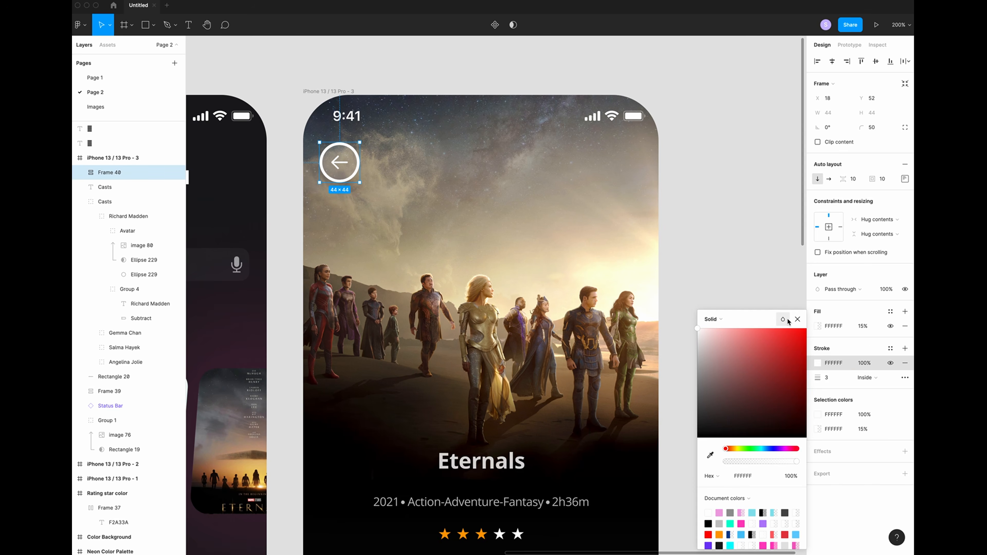
click(820, 325)
click(798, 320)
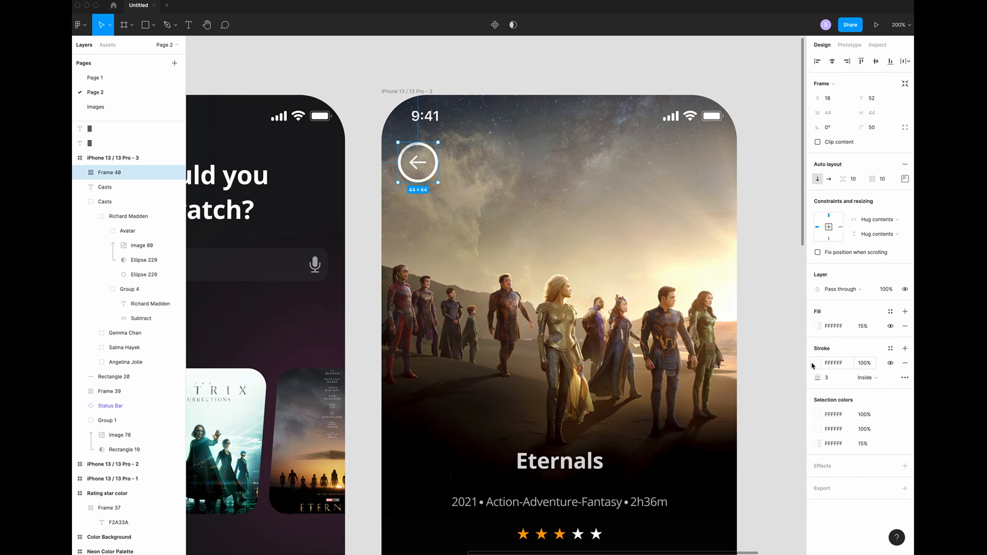
click(816, 363)
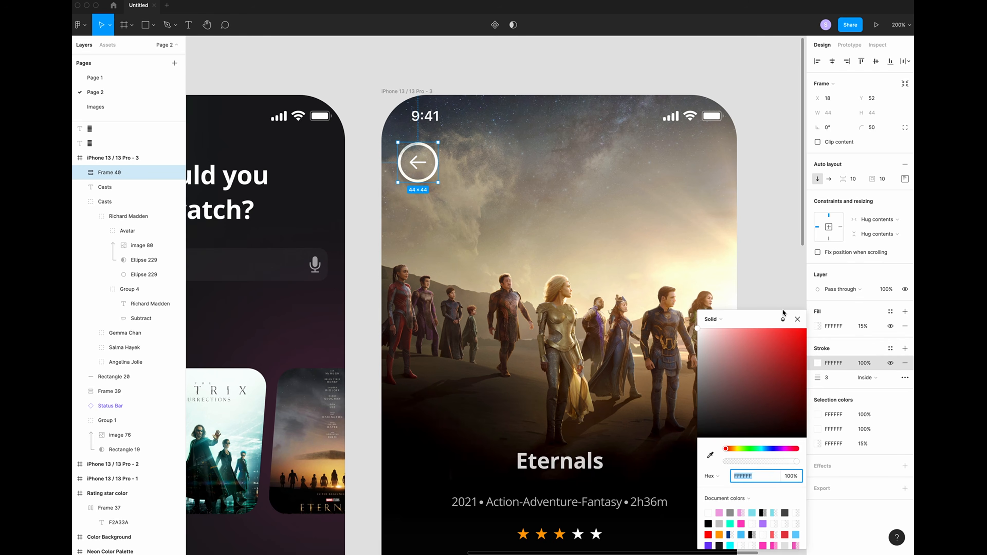
click(782, 322)
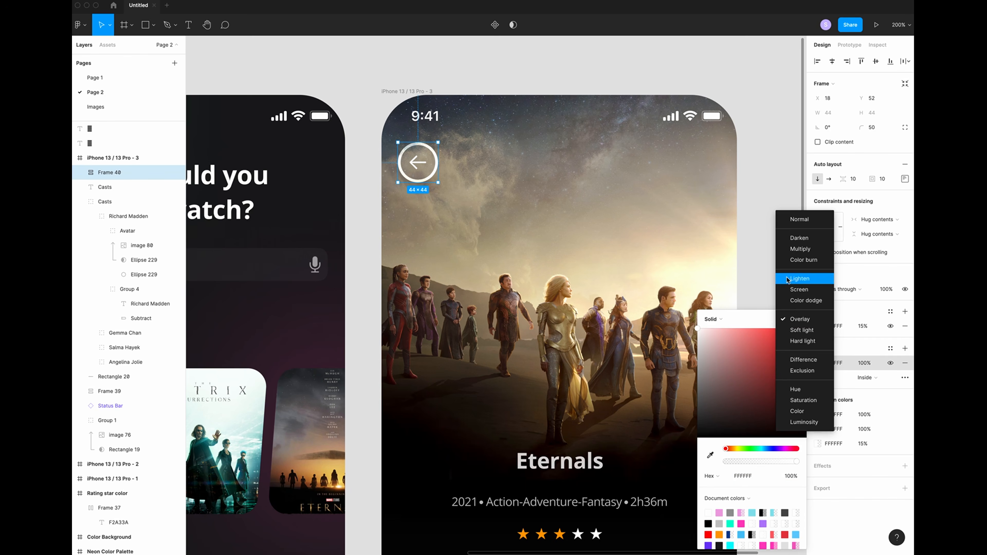
click(799, 323)
- Add a Background blur effect with a blur radius of 40 to the round back button
click(831, 468)
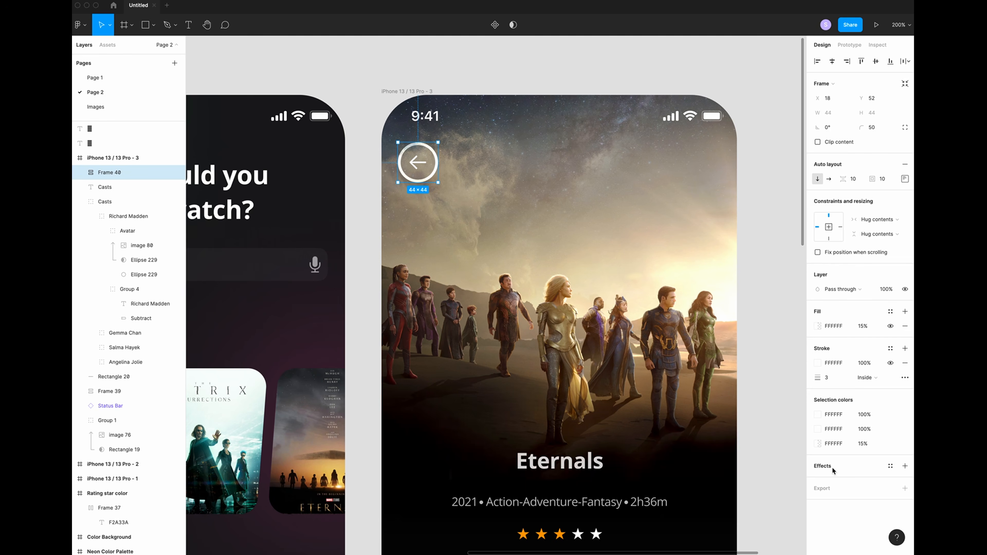
click(905, 466)
click(850, 482)
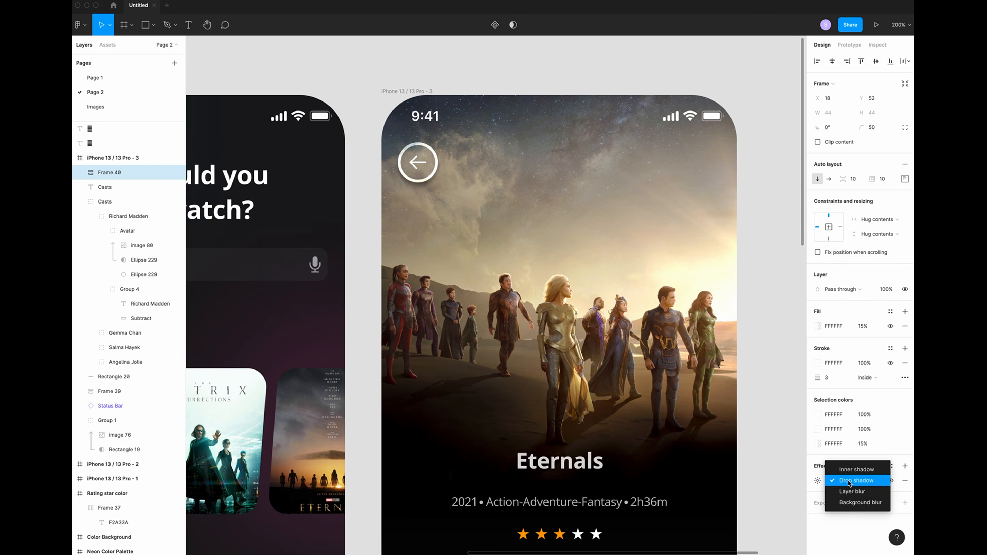
click(859, 502)
click(817, 481)
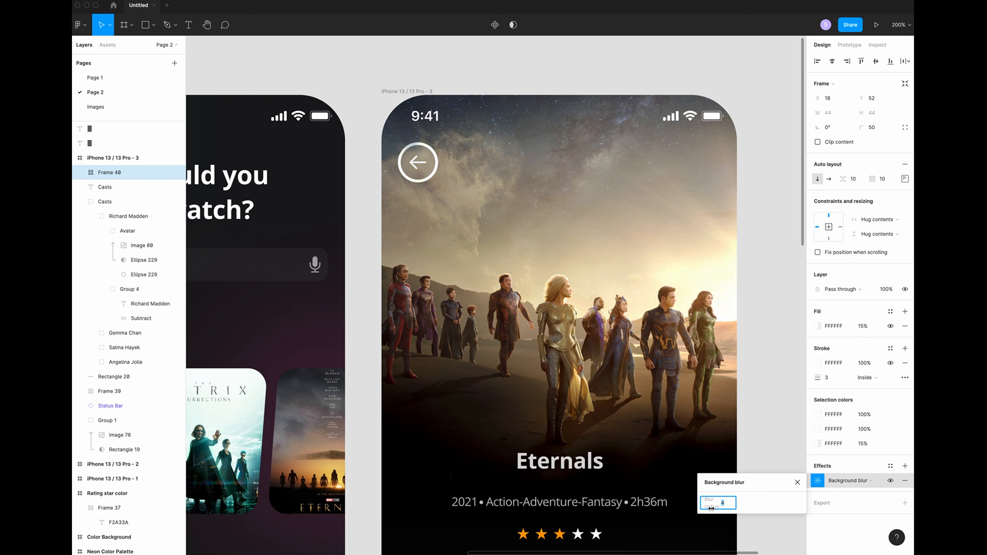
text(4)
key(Return)
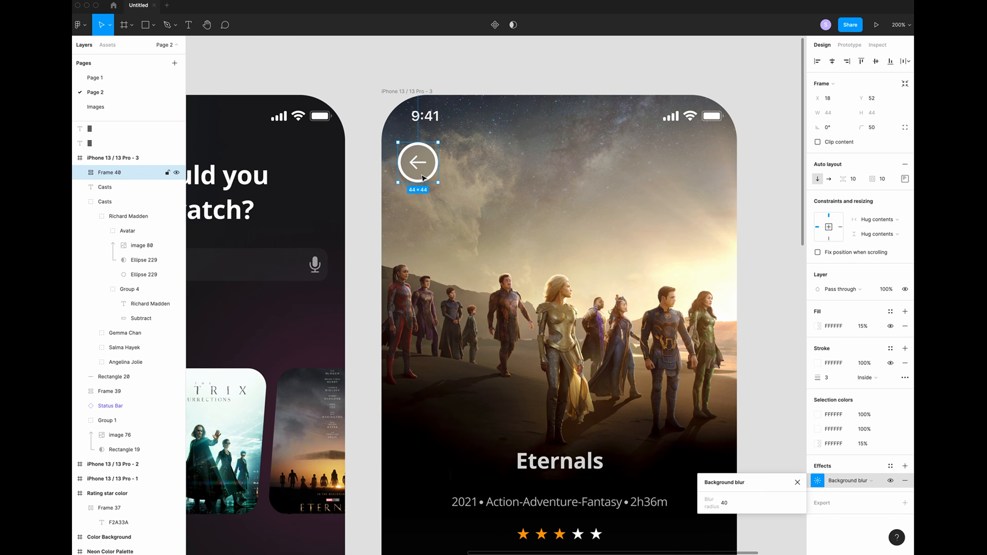
- Duplicate the round back button and move the copy 90 px to the right of the original
key(ctrl+c)
key(ctrl+v)
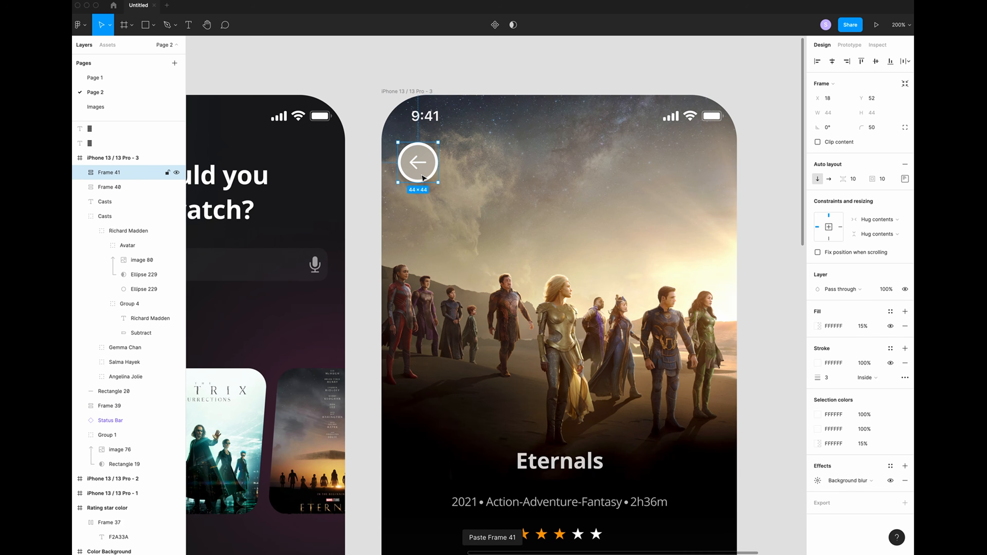
key(shift+Right)
key(shift+Right)
key(shift+Right)
key(shift+Right)
key(shift+Right)
key(shift+Right)
key(shift+Right)
key(shift+Right)
key(shift+Right)
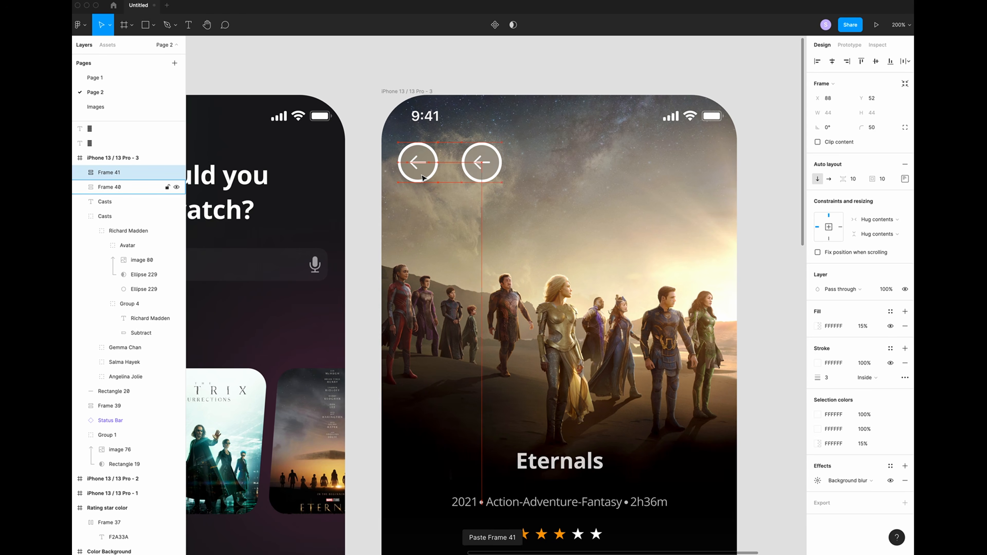
- Combine both round buttons in a horizontal auto layout frame and name it Navigation menu
shift+click(422, 178)
scroll(458, 249, up, 2)
scroll(458, 249, right, 3)
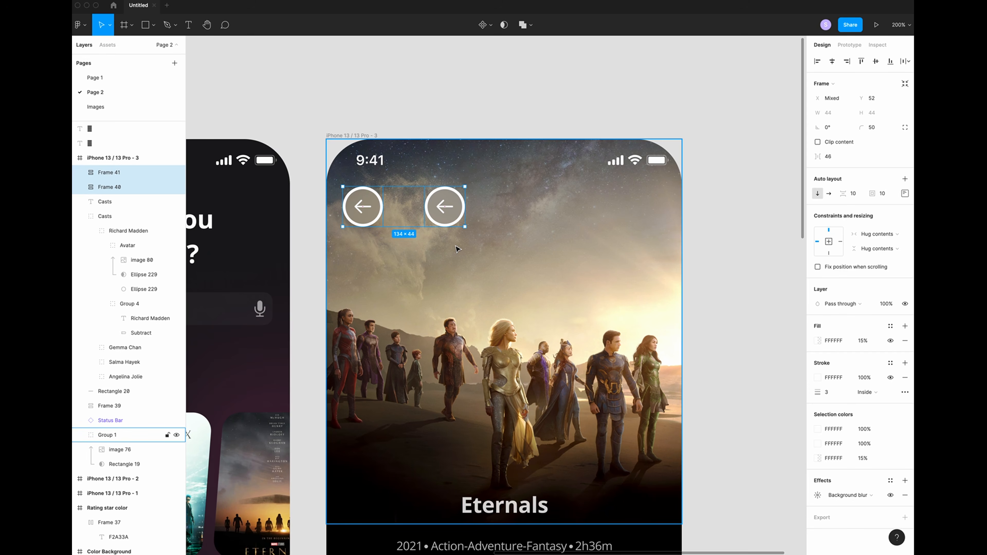
key(shift+a)
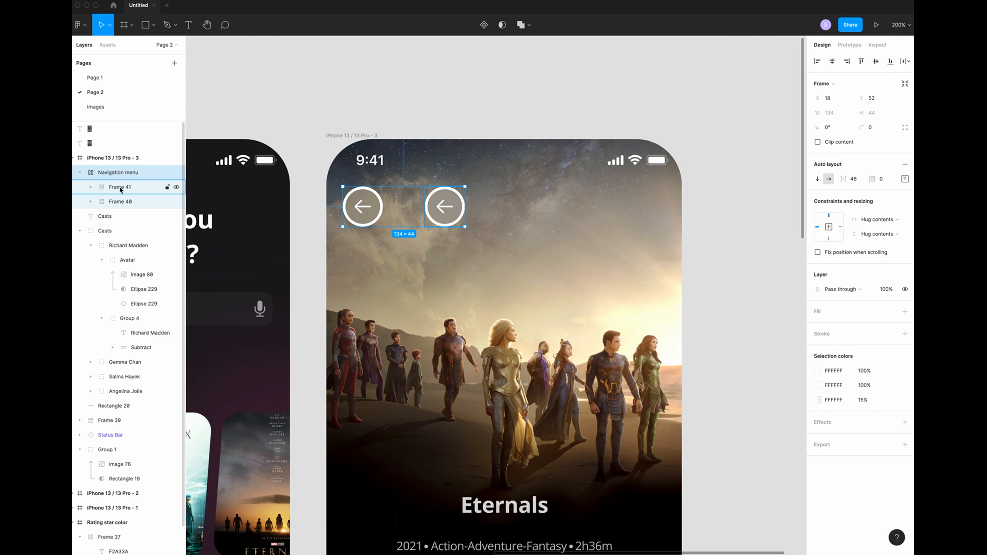
- Rename the copied round button's frame Menu button and its parent frame Navigation button
click(123, 188)
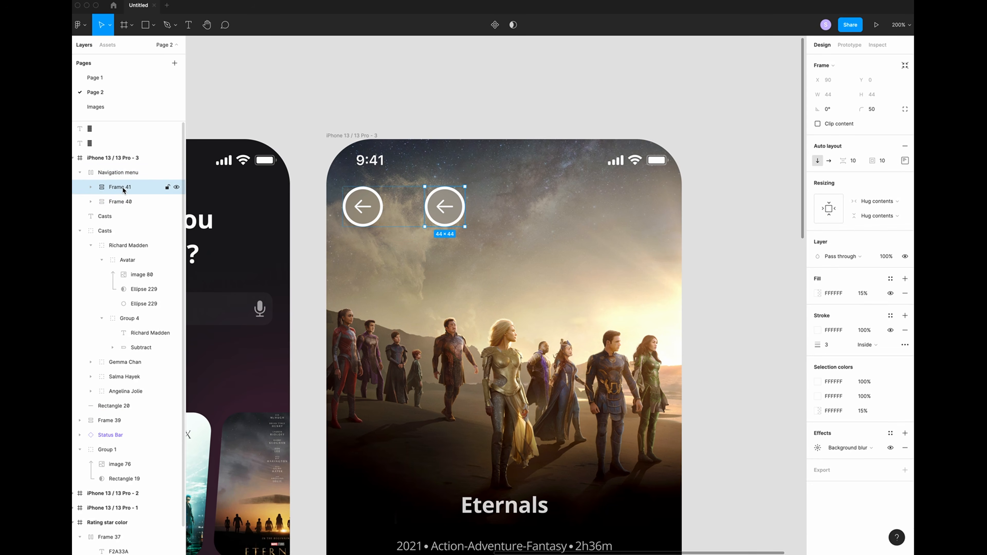
double_click(123, 188)
text(Me)
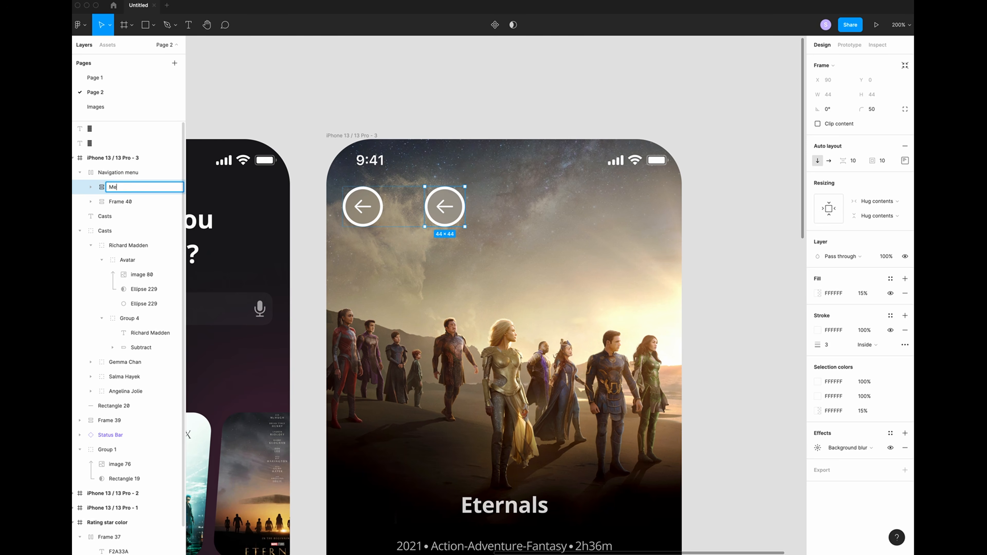
text(nu button)
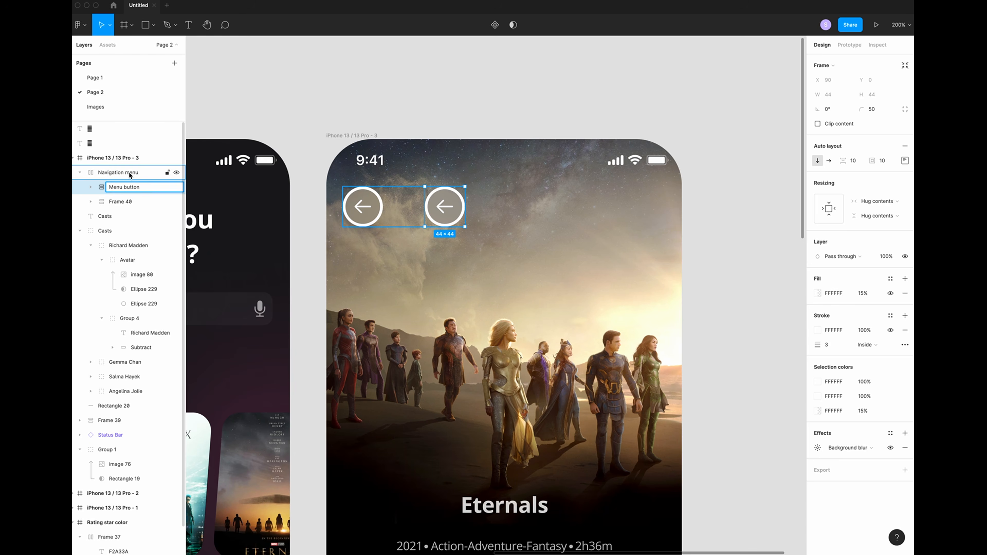
key(Return)
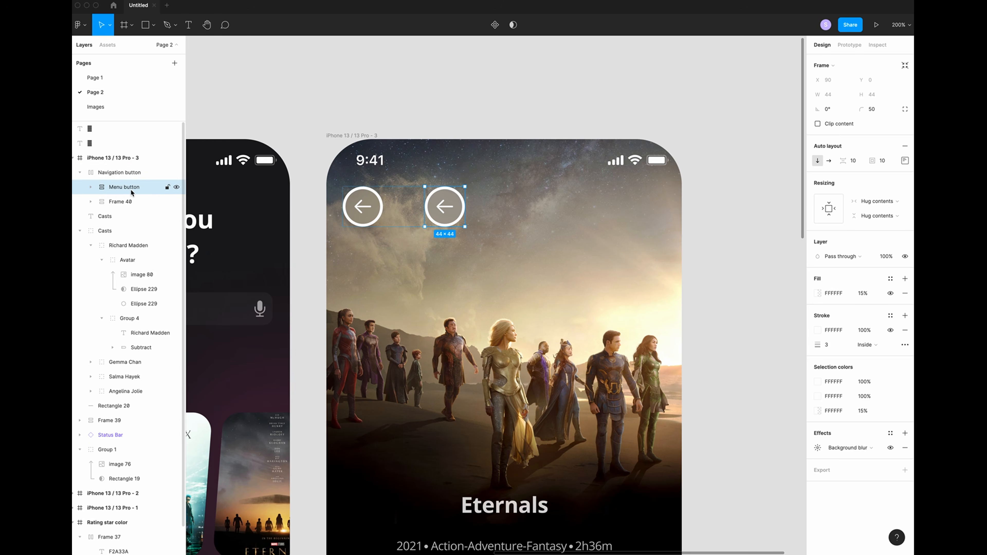
- Rename the original back arrow button's frame as Arrow left button
click(128, 199)
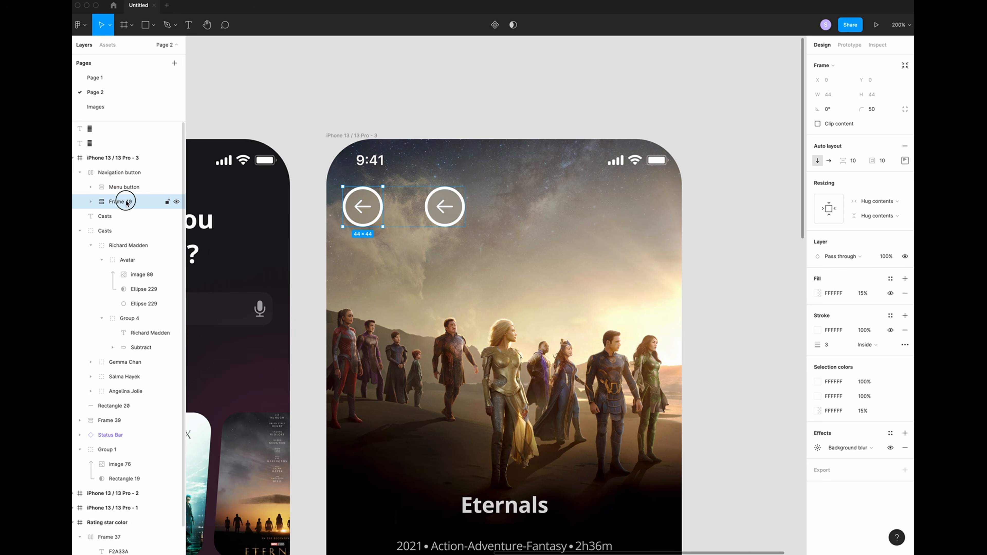
double_click(132, 202)
text(Arrow)
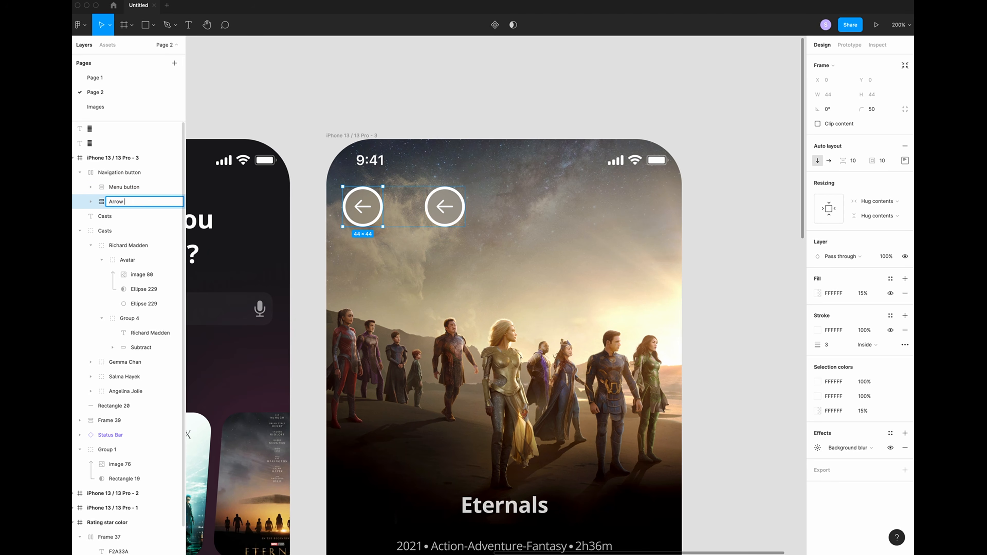
text( left button)
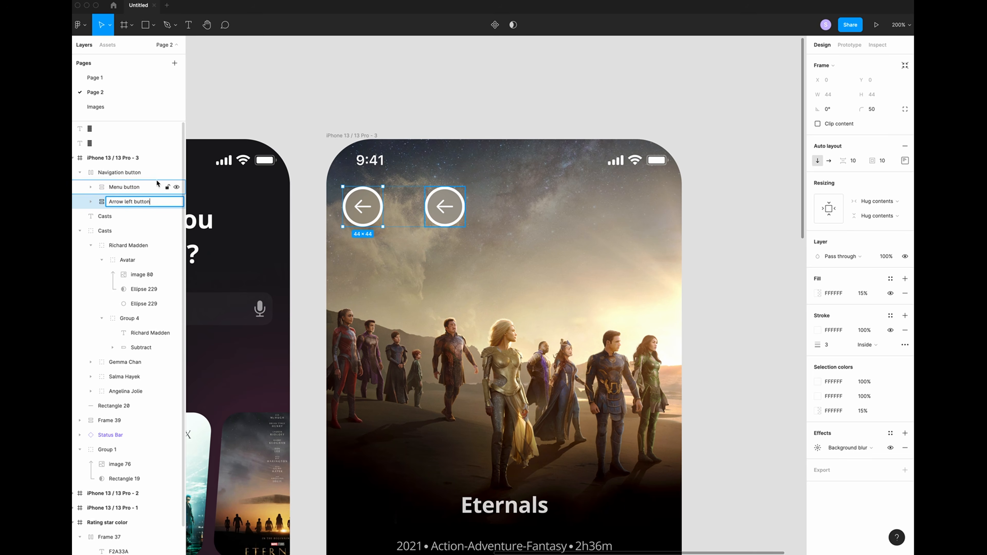
- Set the Navigation button frame's item spacing to 260 and centre it horizontally on the Eternals screen
click(118, 174)
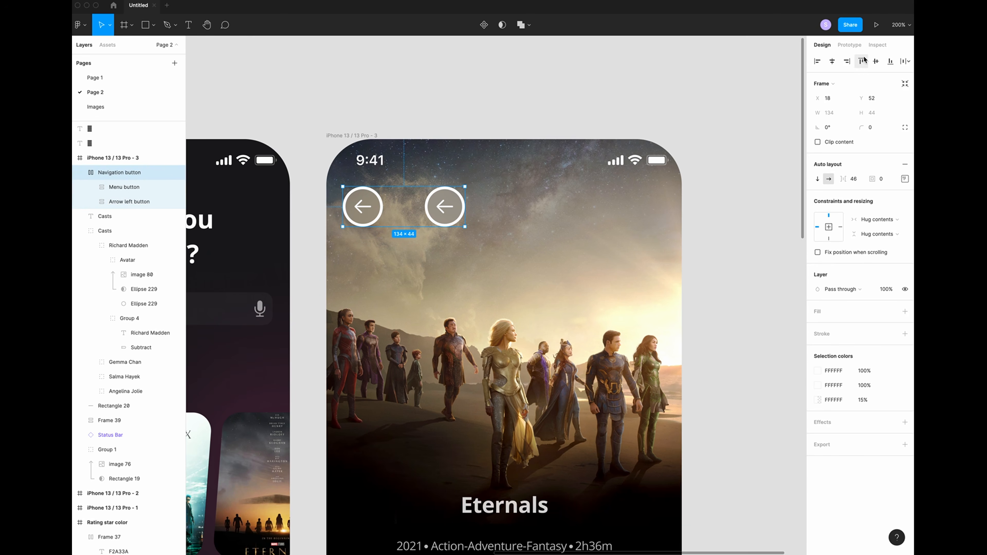
click(857, 183)
text(260)
key(Return)
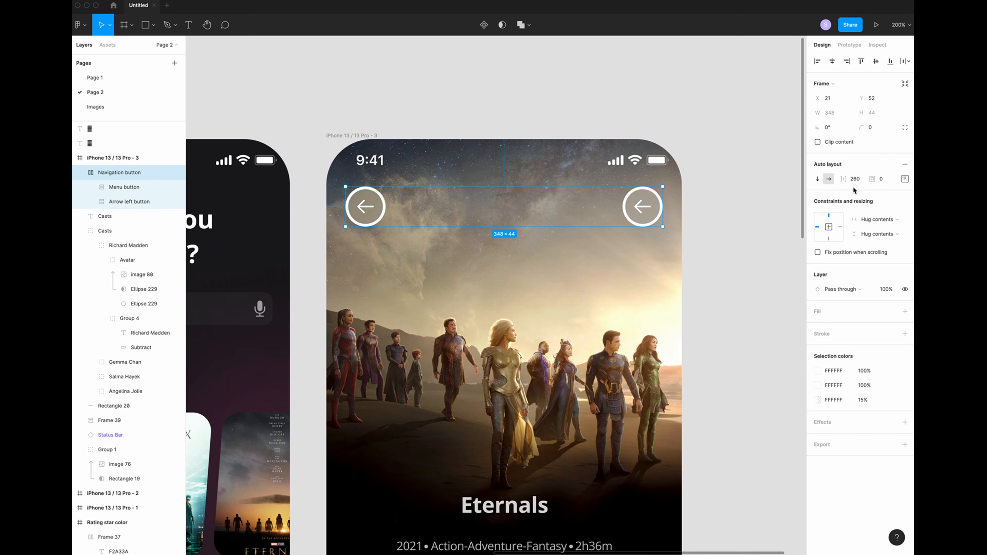
- Move the white three-line icon into the Menu button frame and delete the duplicate arrow there
click(598, 325)
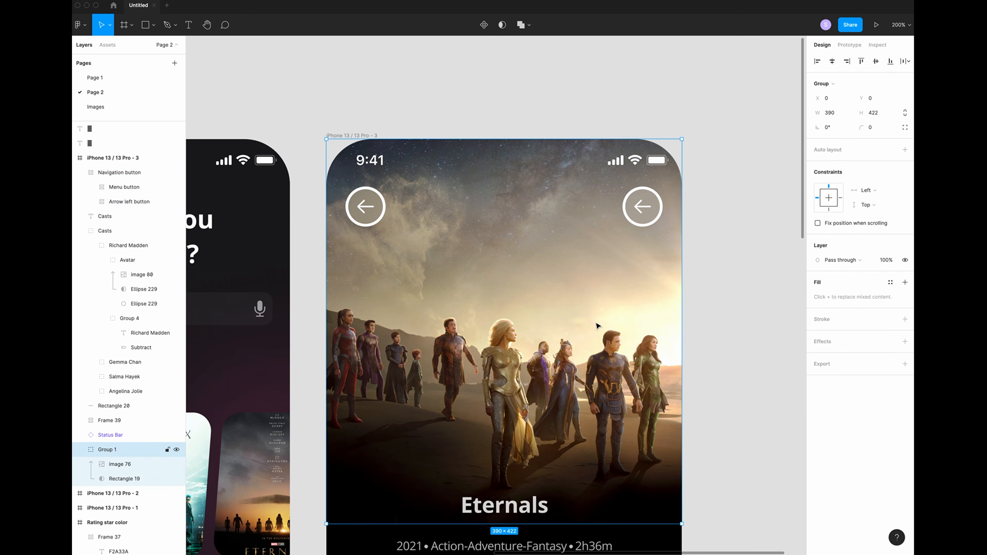
drag(555, 469, 488, 168)
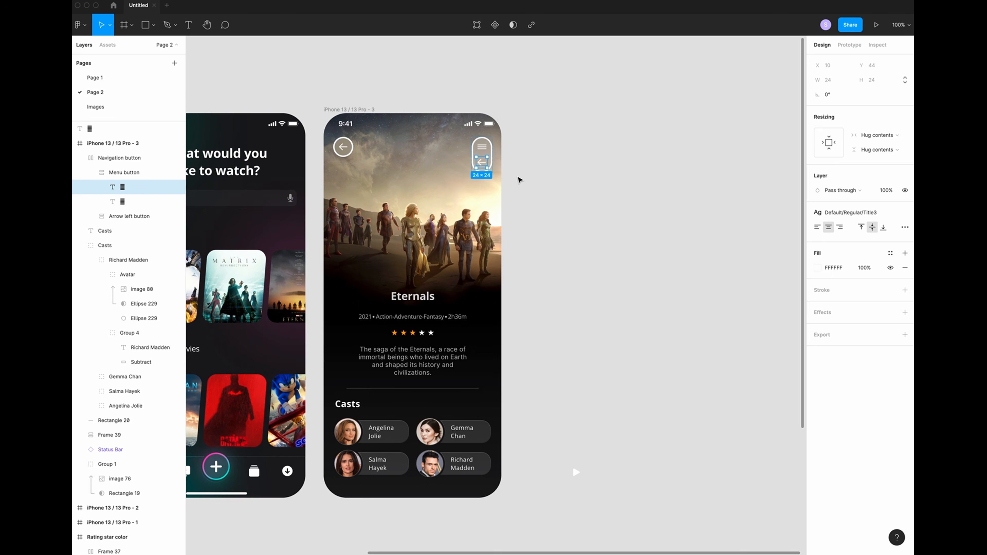
key(Delete)
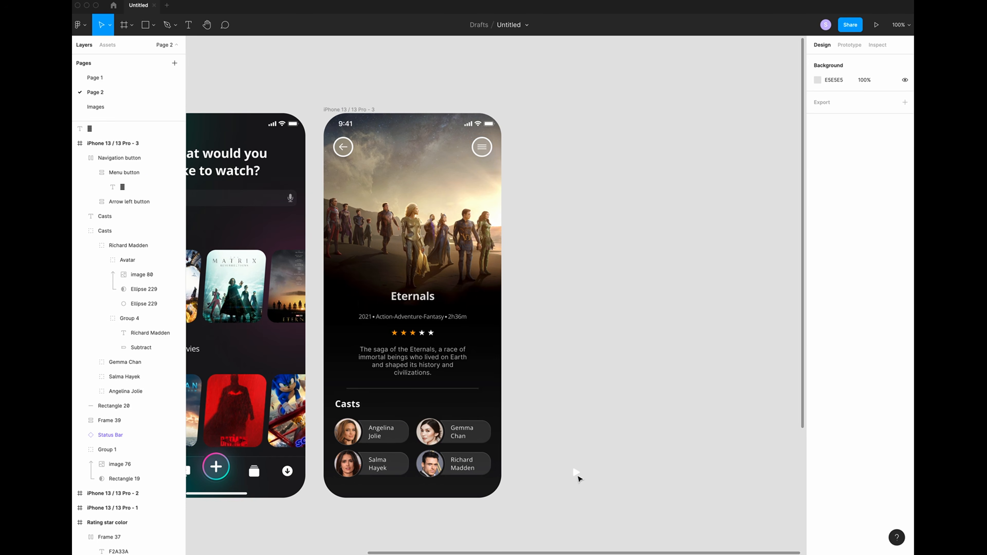
- Place the white play icon at about X 349, Y 360, beside and above the Eternals title
drag(577, 474, 484, 287)
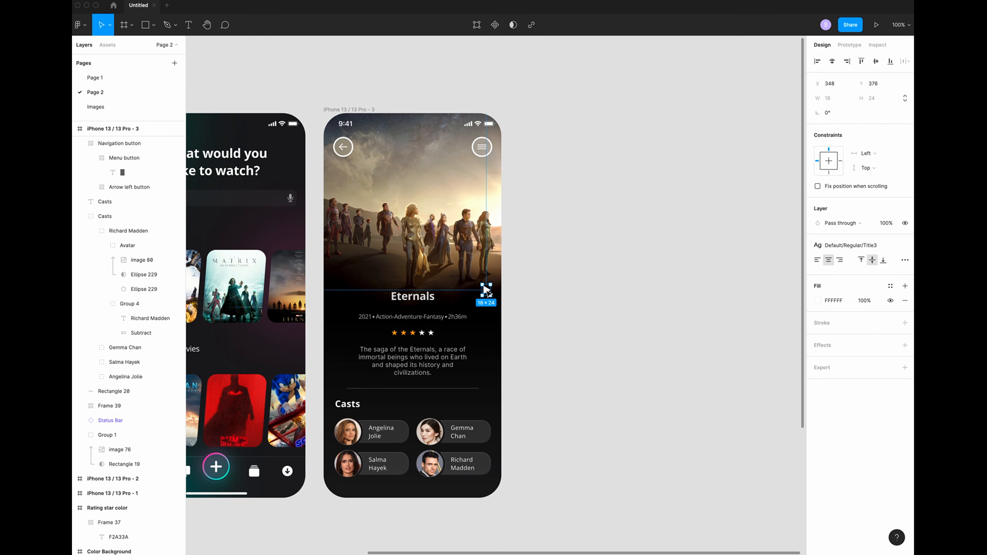
scroll(487, 291, up, 10)
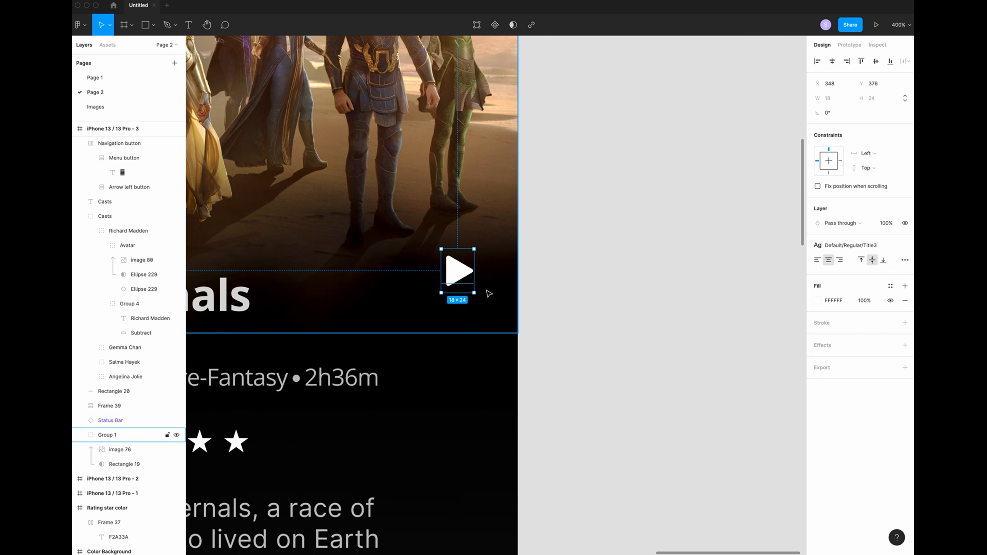
drag(500, 316, 502, 287)
scroll(504, 307, up, 2)
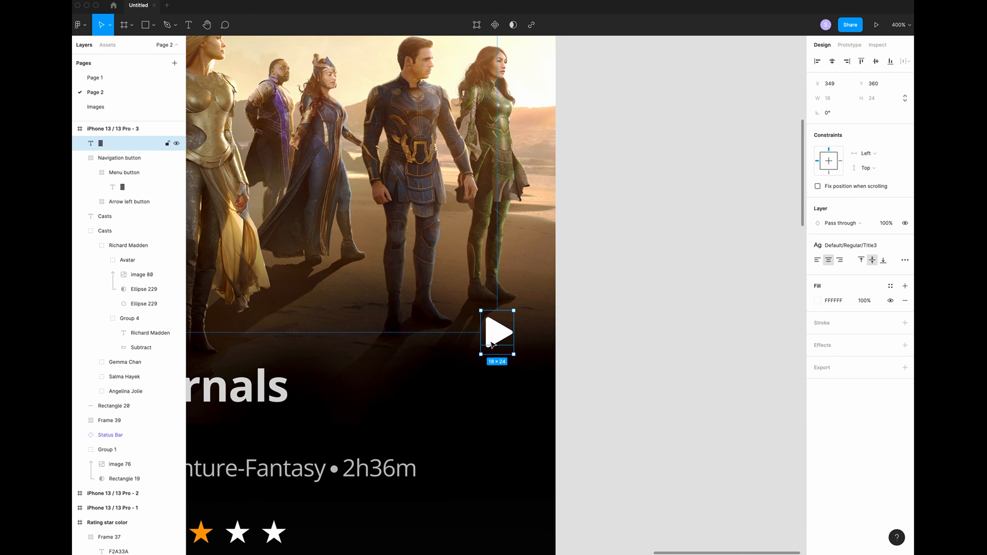
- Wrap the play icon in an auto layout frame and size the frame 60 by 60
key(shift+a)
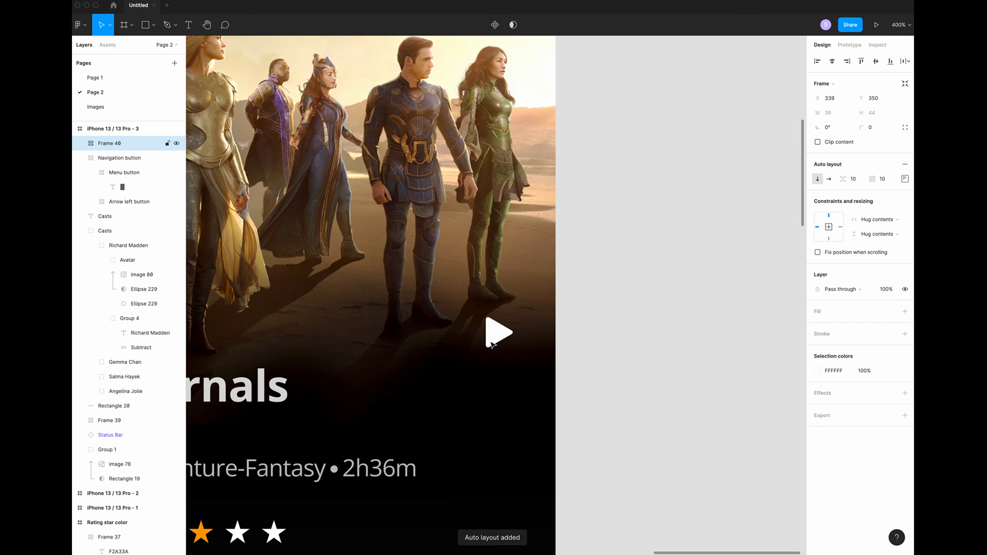
drag(485, 293, 486, 291)
click(829, 115)
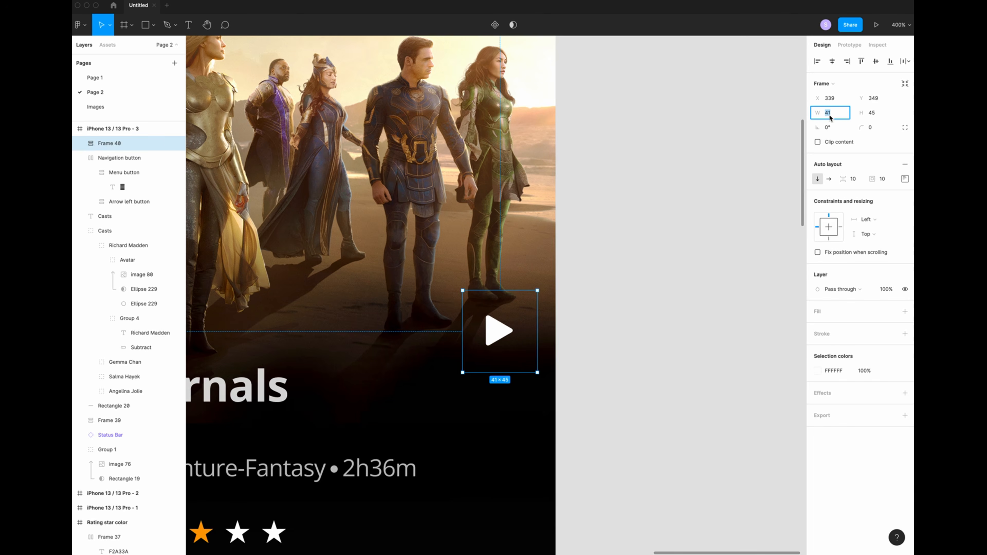
text(60)
key(Tab)
text(60)
key(Return)
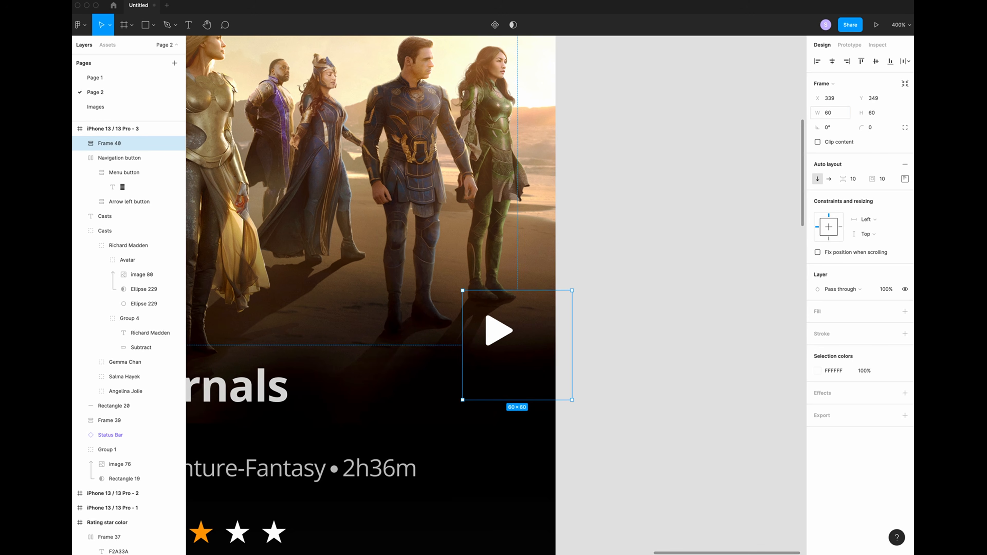
- Give the play icon's frame an FFFFFF fill at 15% opacity
click(905, 311)
click(864, 326)
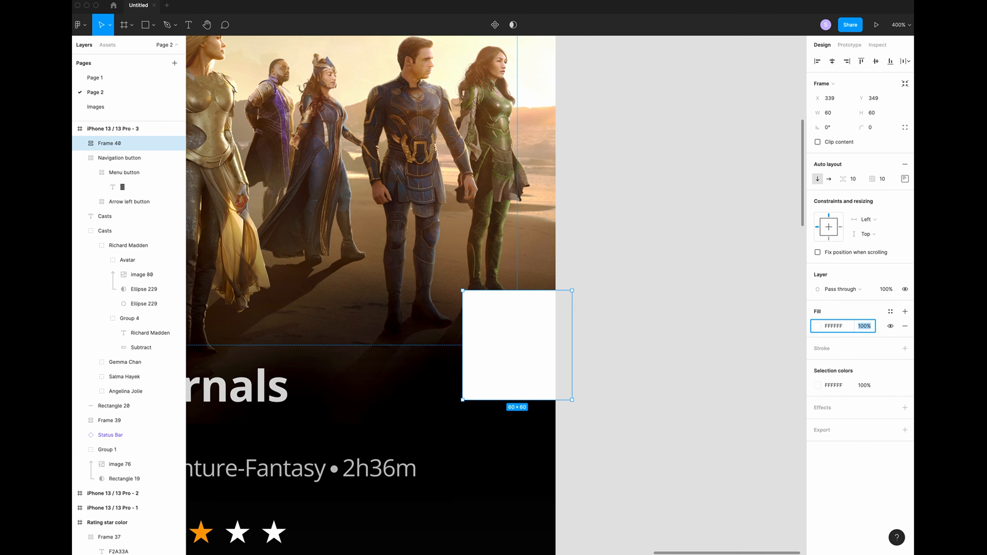
text(15)
key(Return)
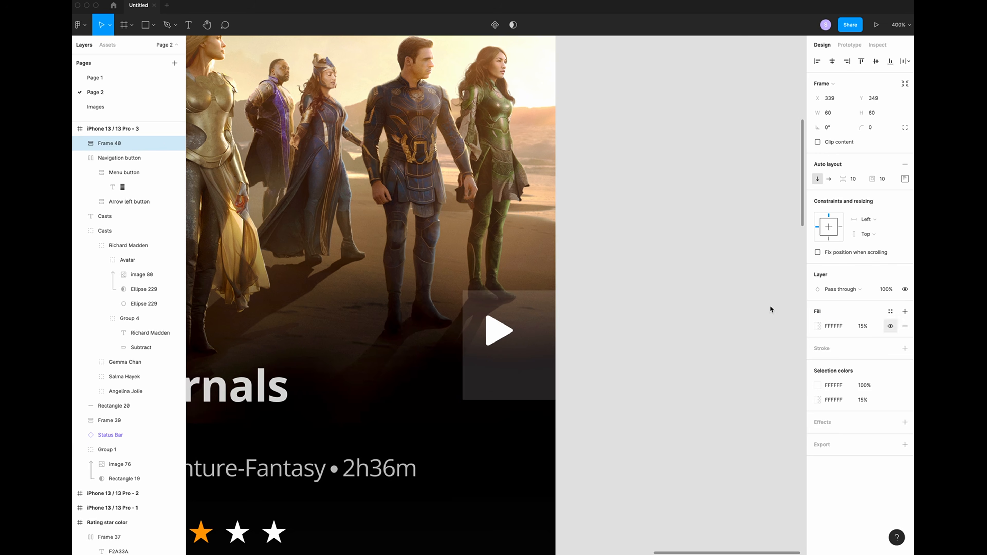
- Move the play button frame to about X 321, Y 347 and centre the icon inside it
drag(525, 352, 493, 348)
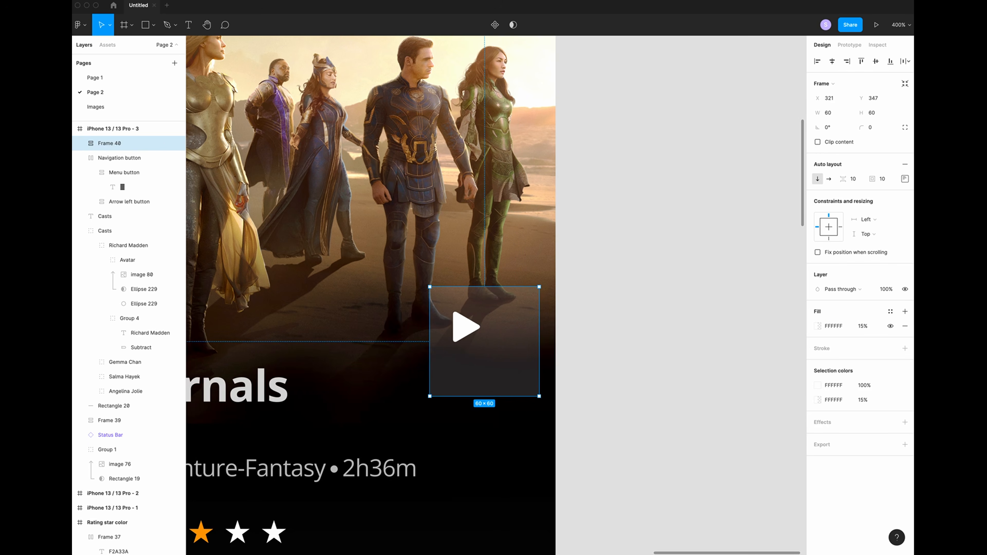
click(905, 179)
click(876, 218)
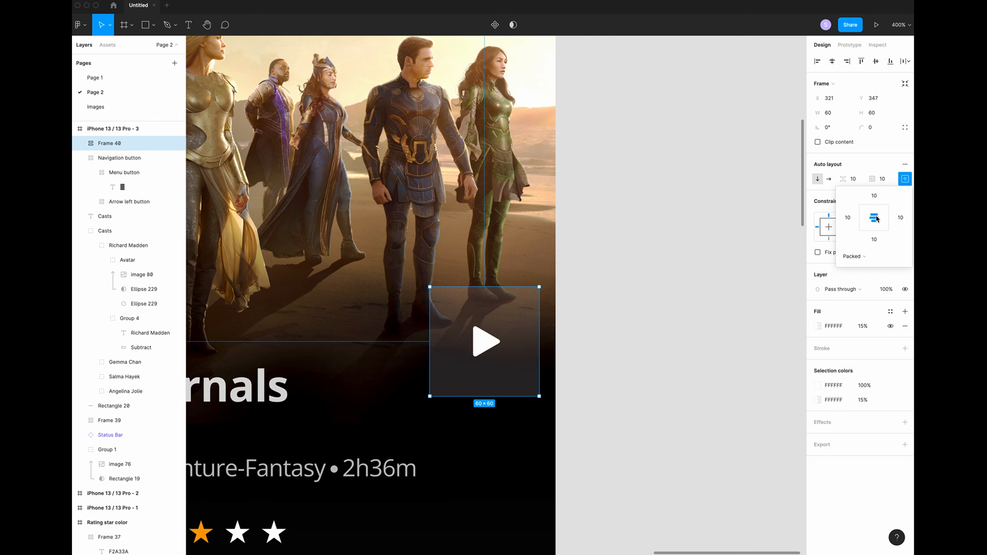
click(599, 378)
click(526, 356)
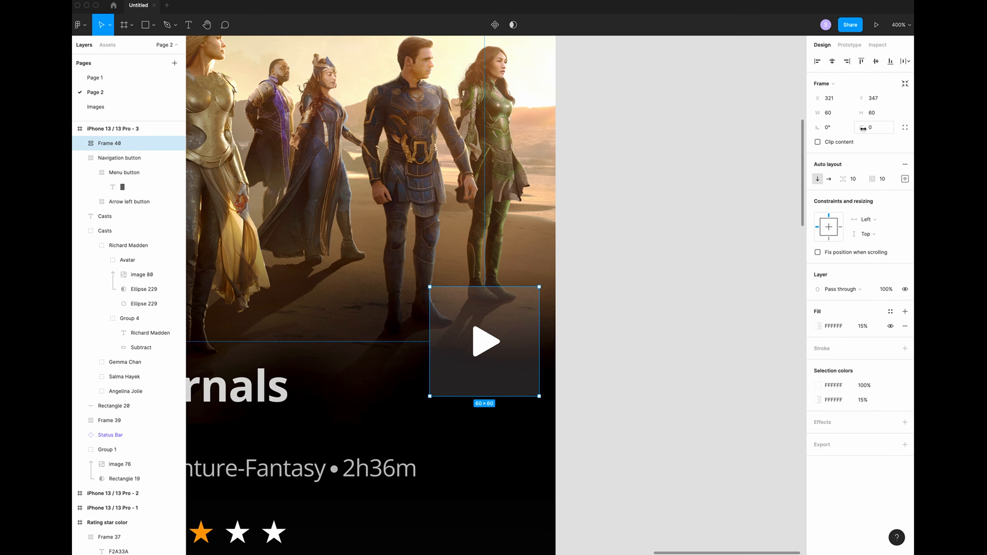
- Round the play button frame with a corner radius of 50 and set its white fill's blend mode to Overlay
click(877, 128)
text(5)
key(Return)
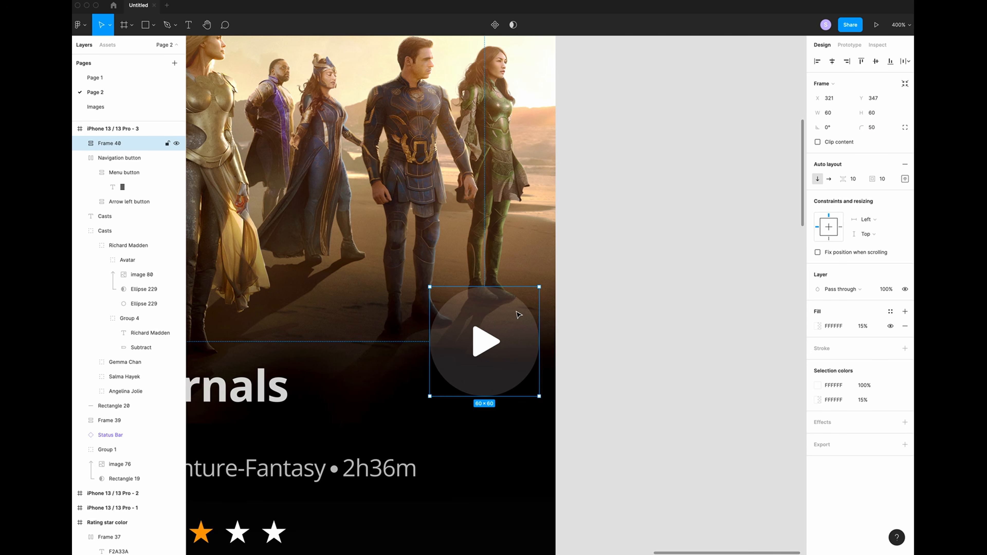
click(817, 326)
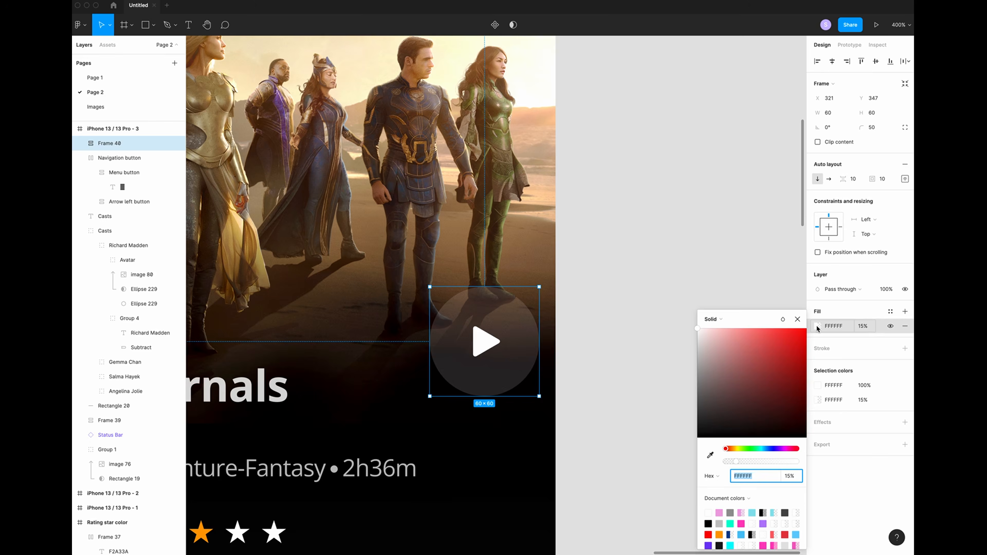
click(783, 319)
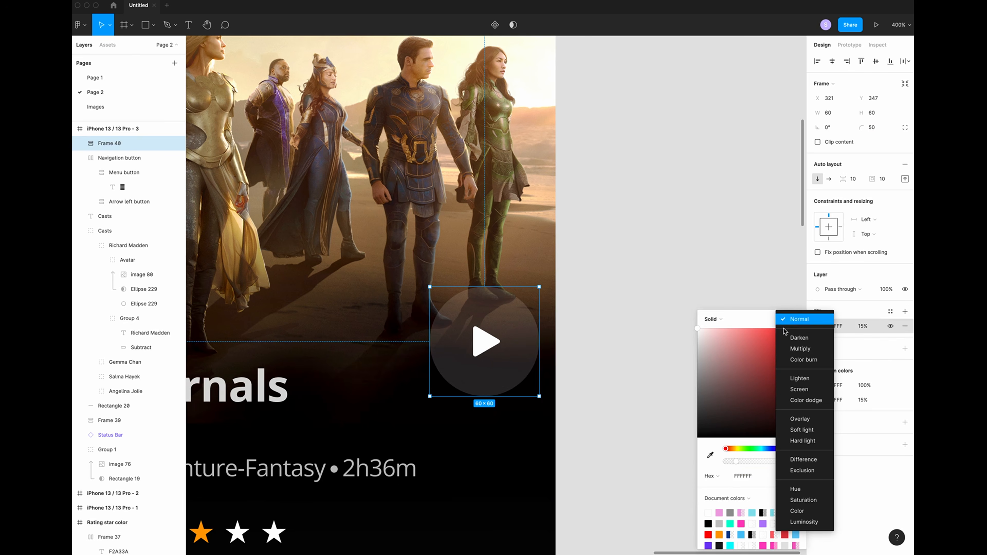
click(803, 420)
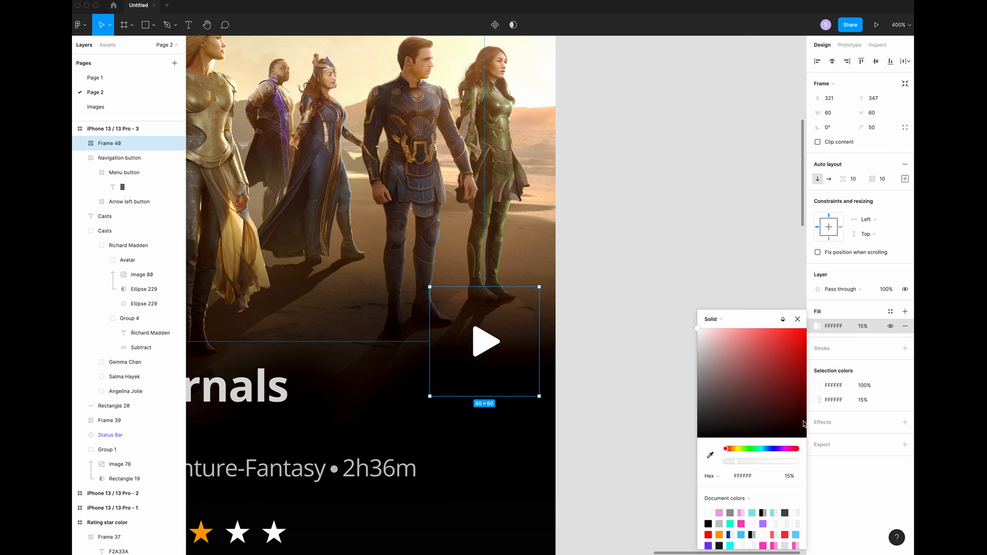
- Give the play button a linear gradient stroke and tilt the gradient diagonally across the circle
click(714, 320)
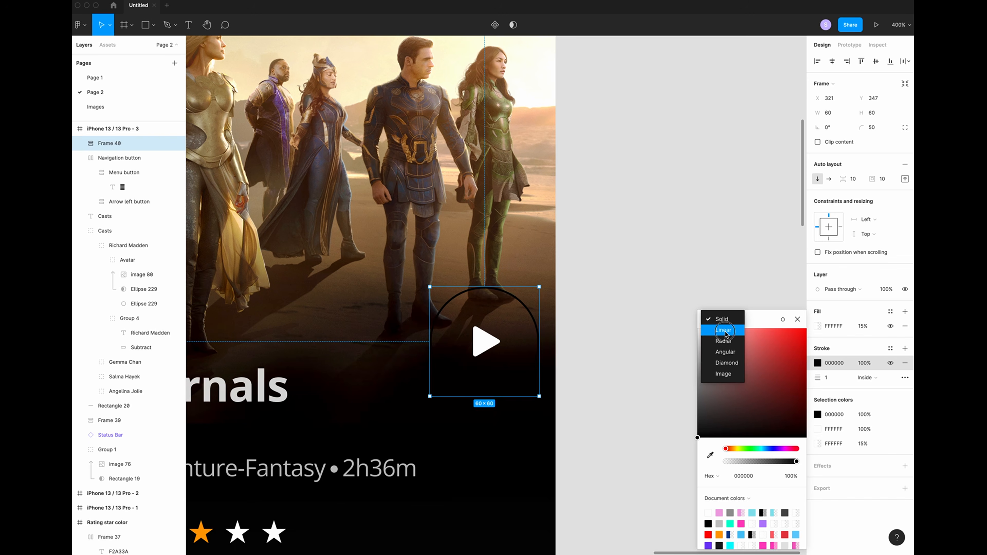
click(725, 331)
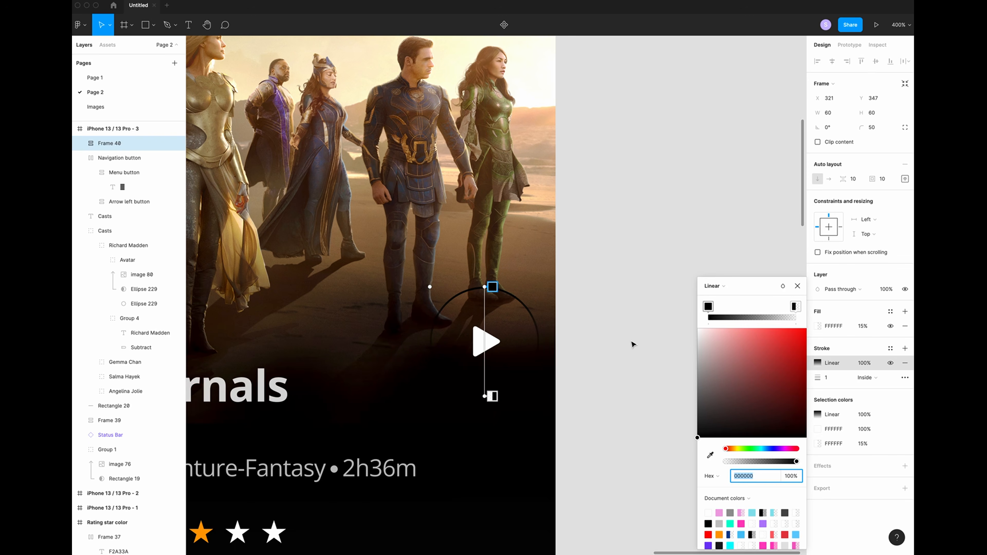
key(super+minus)
key(super+minus)
scroll(633, 345, left, 2)
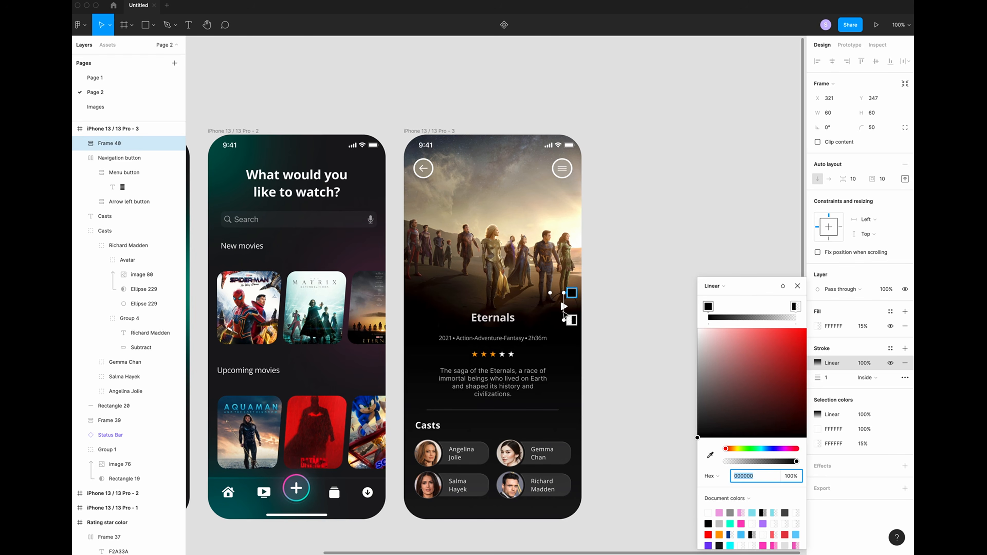
scroll(564, 314, down, 3)
scroll(564, 314, left, 2)
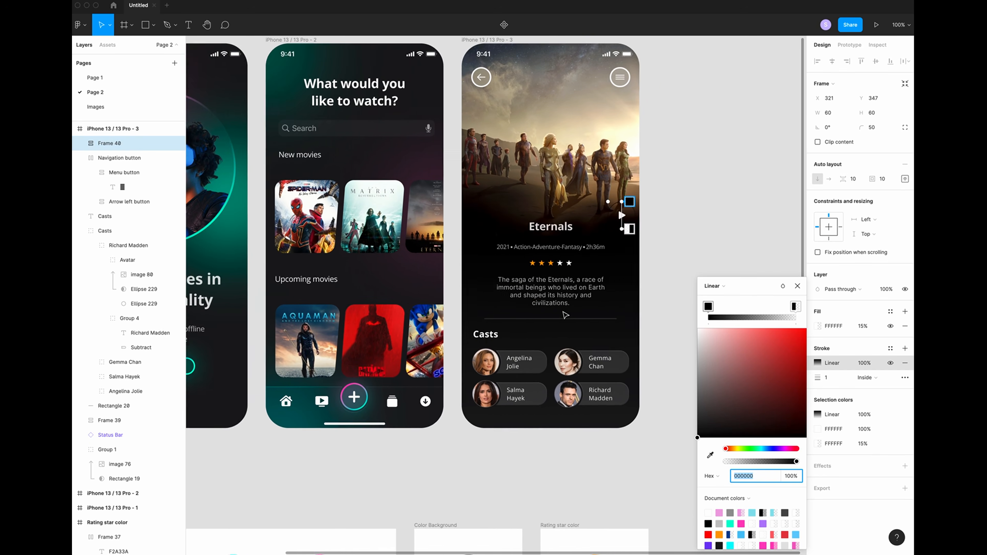
drag(651, 165, 661, 186)
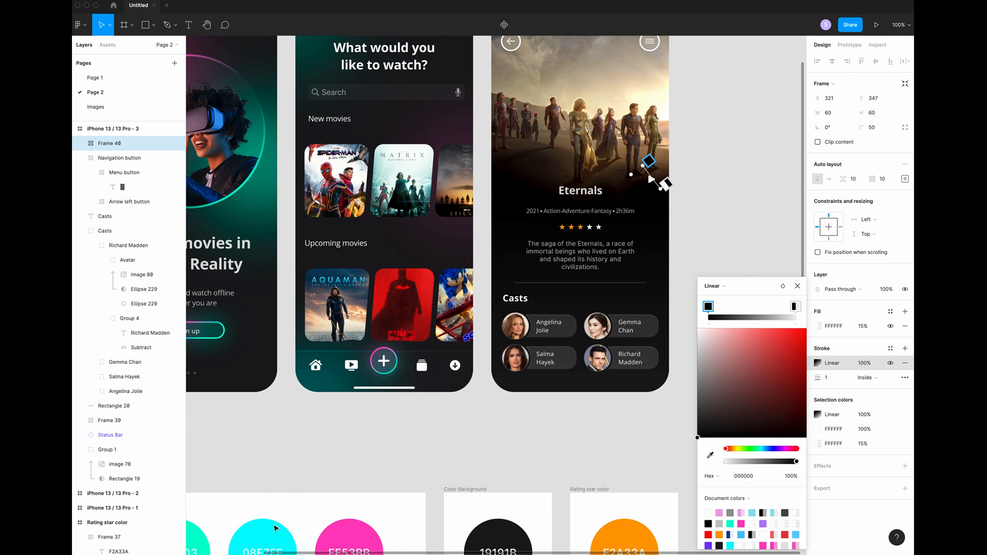
- Colour the stroke gradient's start pink FE53BB and its end teal 09FBD3, sampled from the Neon Color Palette
scroll(277, 529, down, 1)
key(i)
click(346, 529)
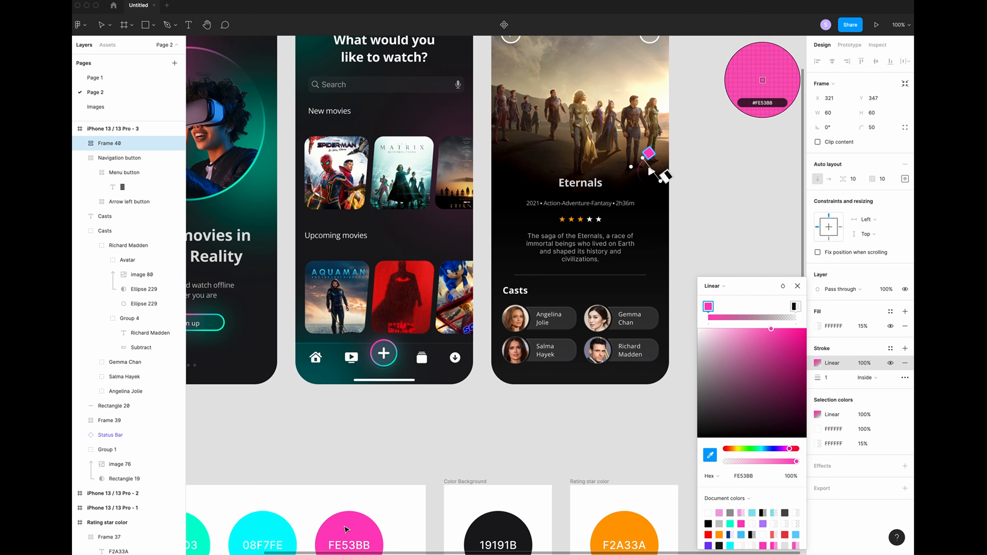
click(666, 176)
scroll(450, 349, left, 4)
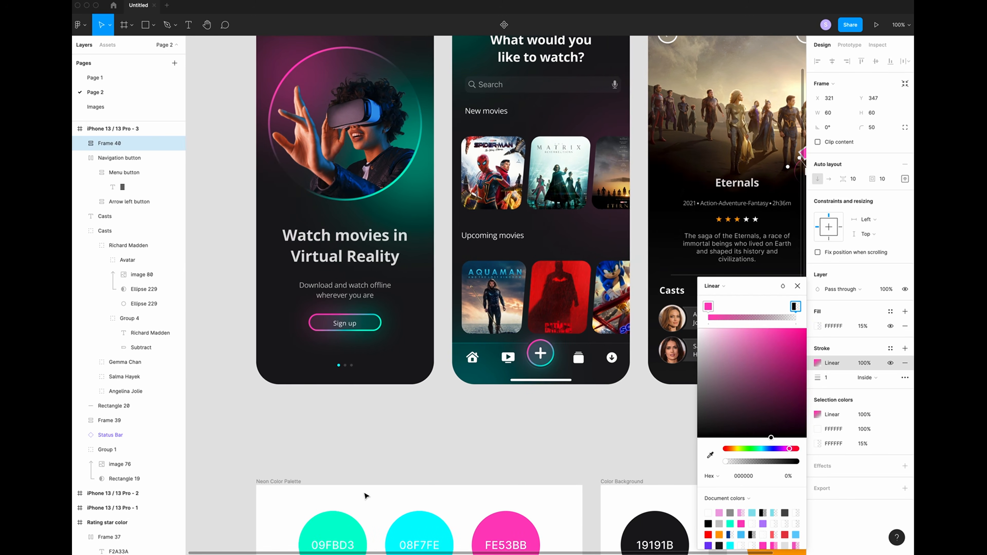
key(i)
click(334, 530)
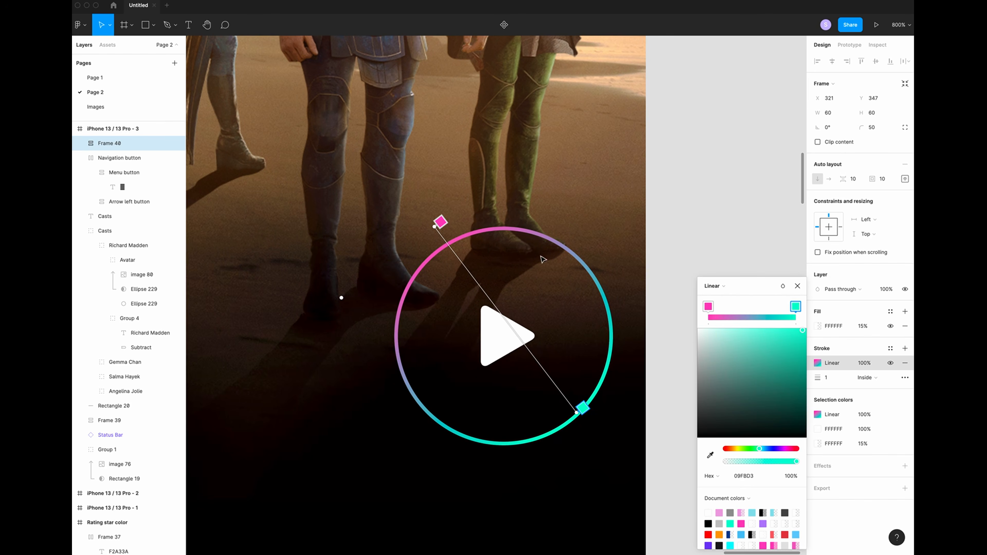
- Pull the gradient's pink end in to the ring's edge and set the stroke weight to 3
drag(440, 222, 451, 239)
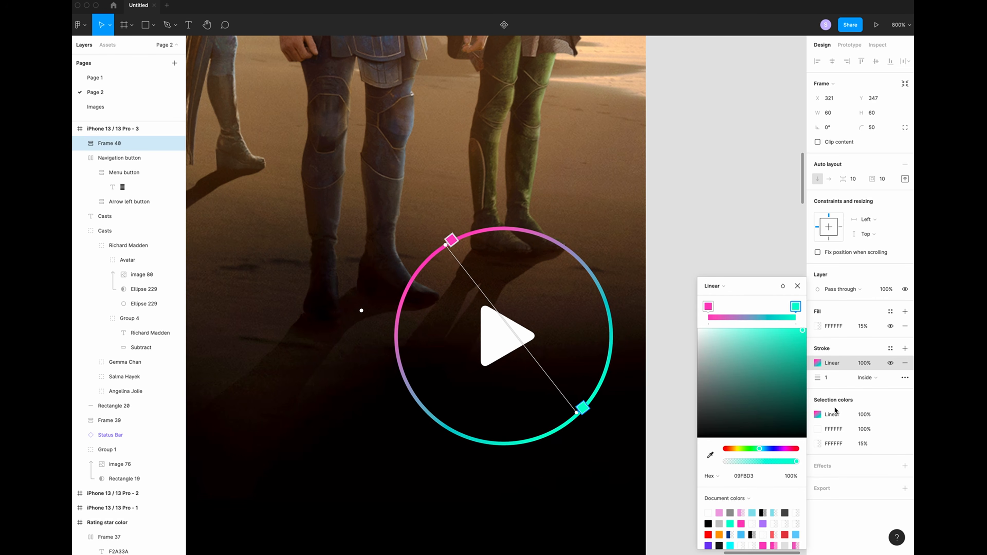
click(830, 379)
key(Return)
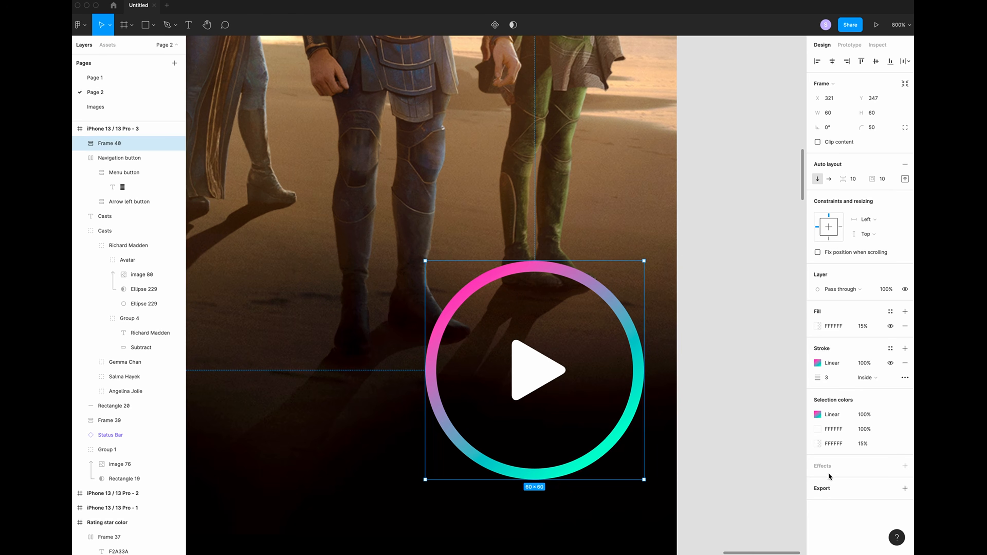
- Add a background blur effect with a blur radius of 40 to the play button
click(824, 466)
click(847, 484)
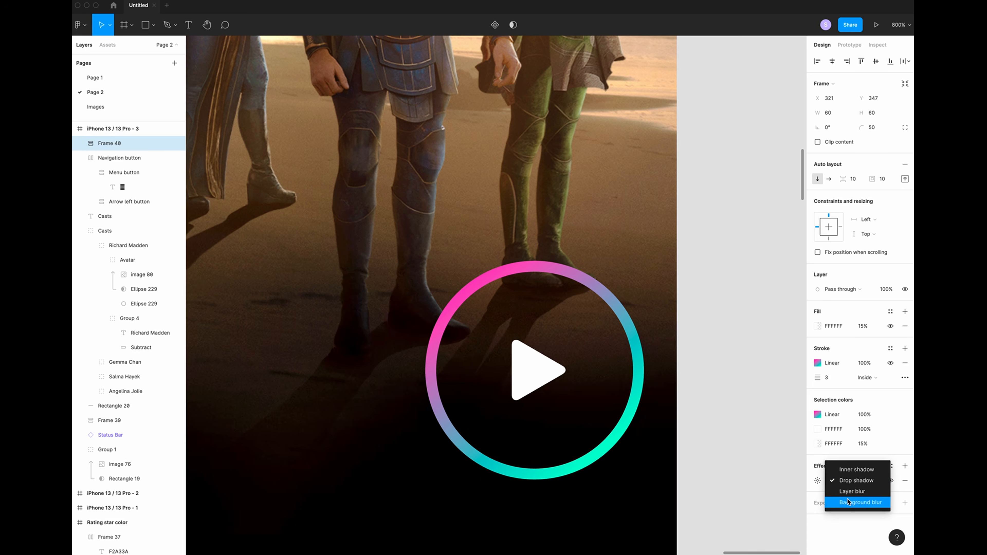
click(849, 499)
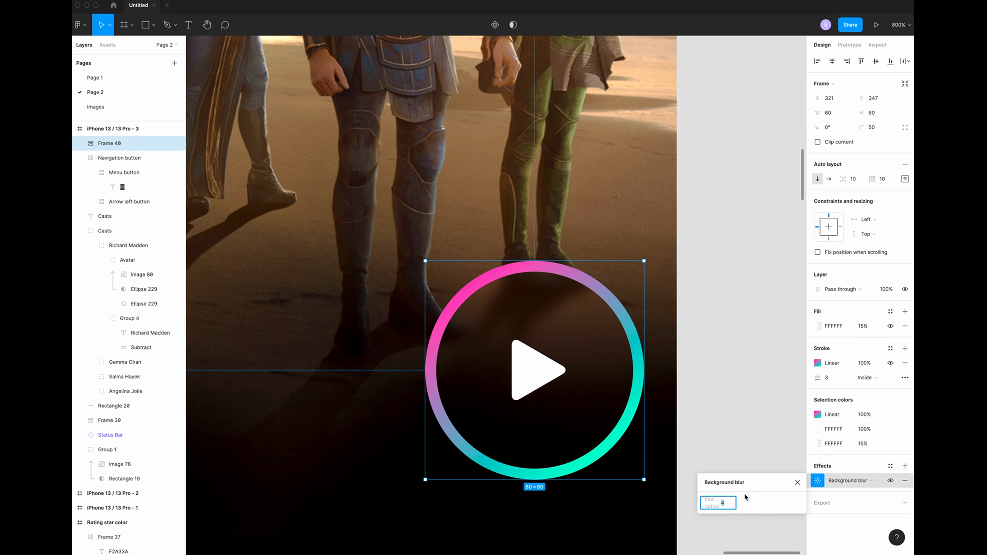
click(723, 503)
key(Return)
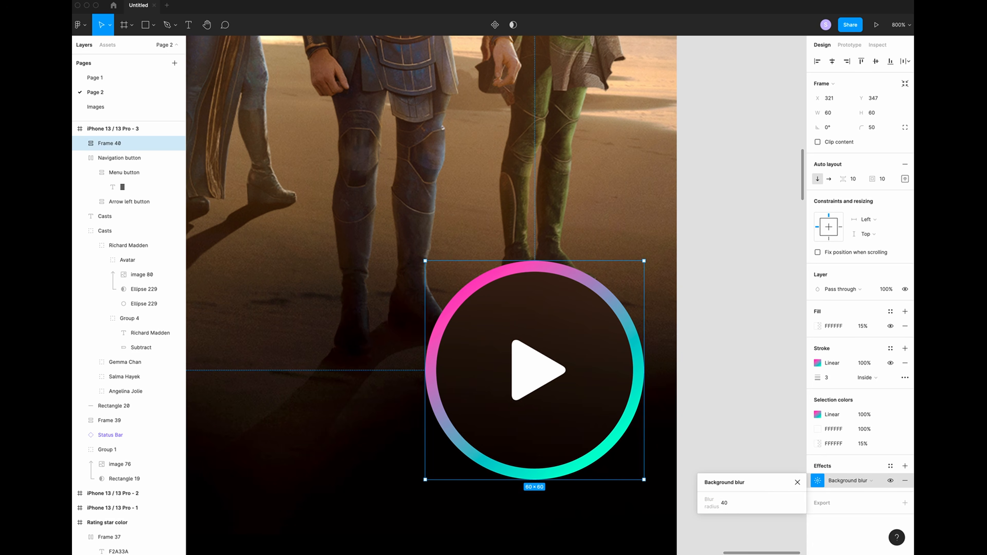
- Add a drop shadow to the play button in pink FC55BC, sampled from its ring
click(906, 468)
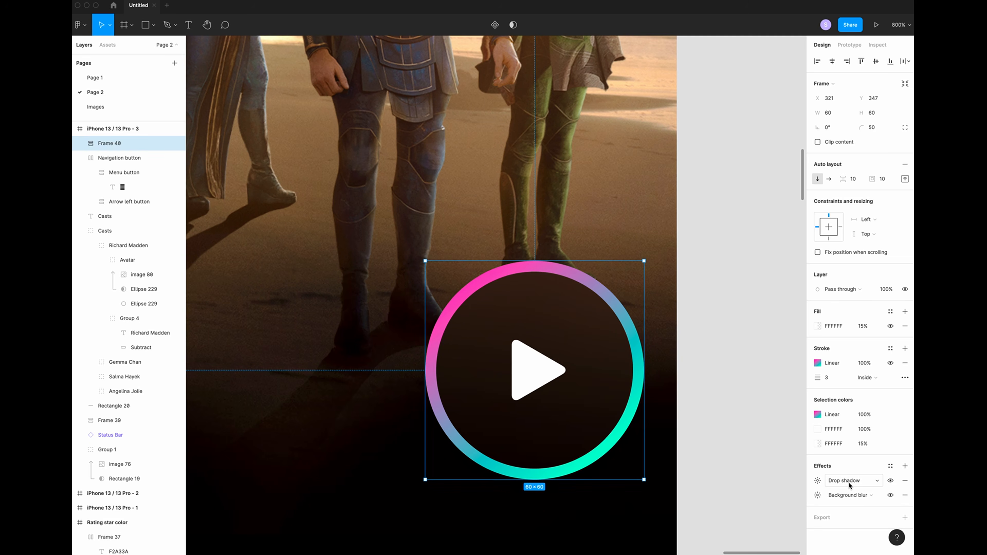
click(818, 481)
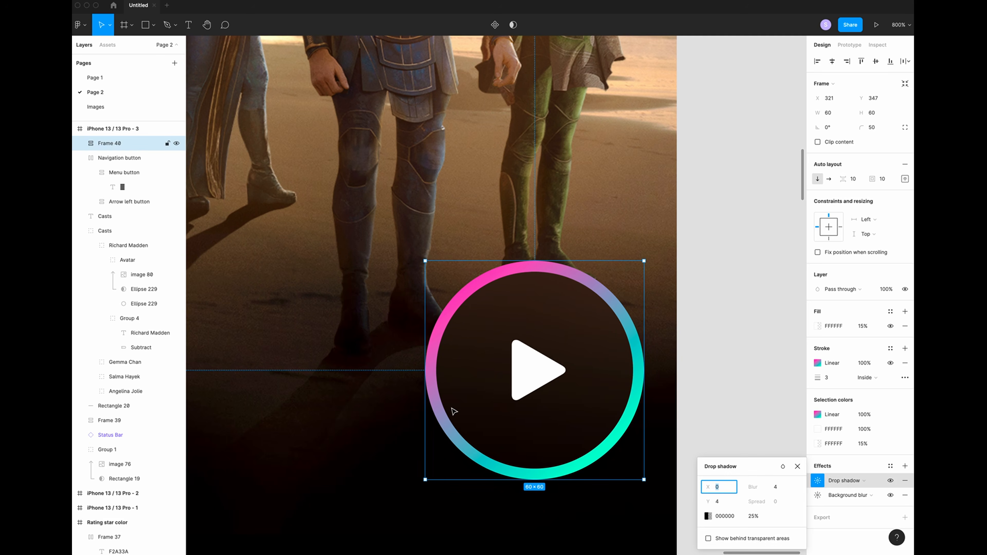
key(super+minus)
scroll(454, 411, up, 1)
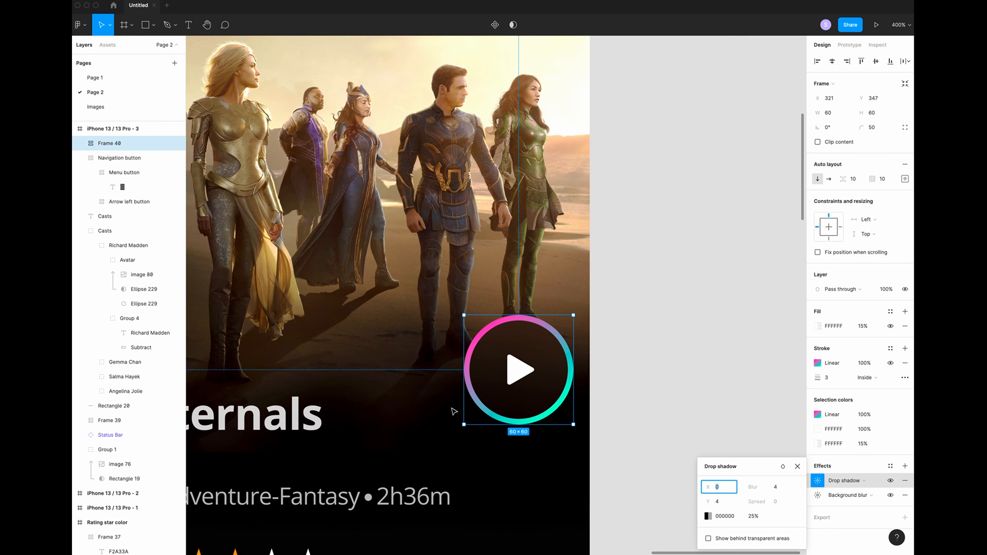
key(super+plus)
scroll(455, 411, right, 1)
scroll(455, 412, down, 1)
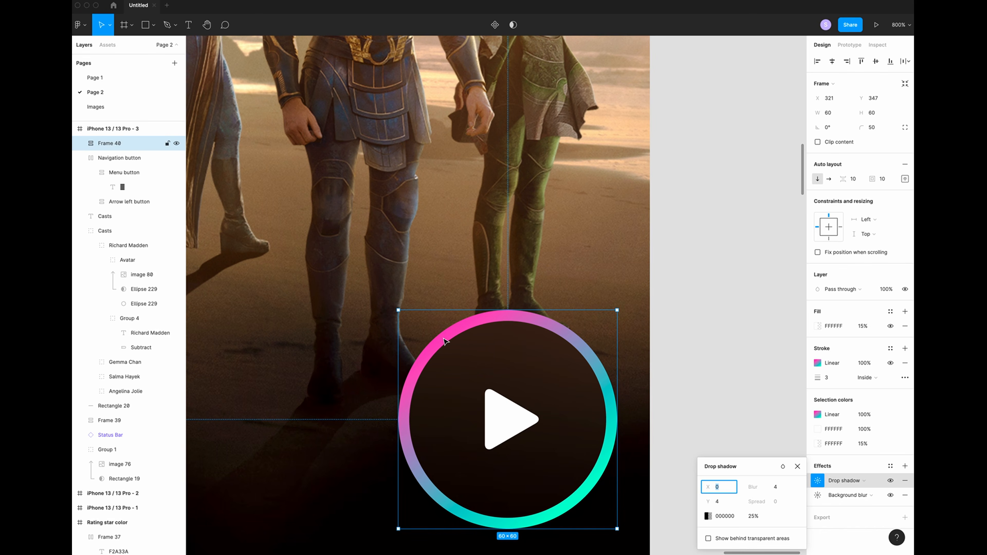
key(i)
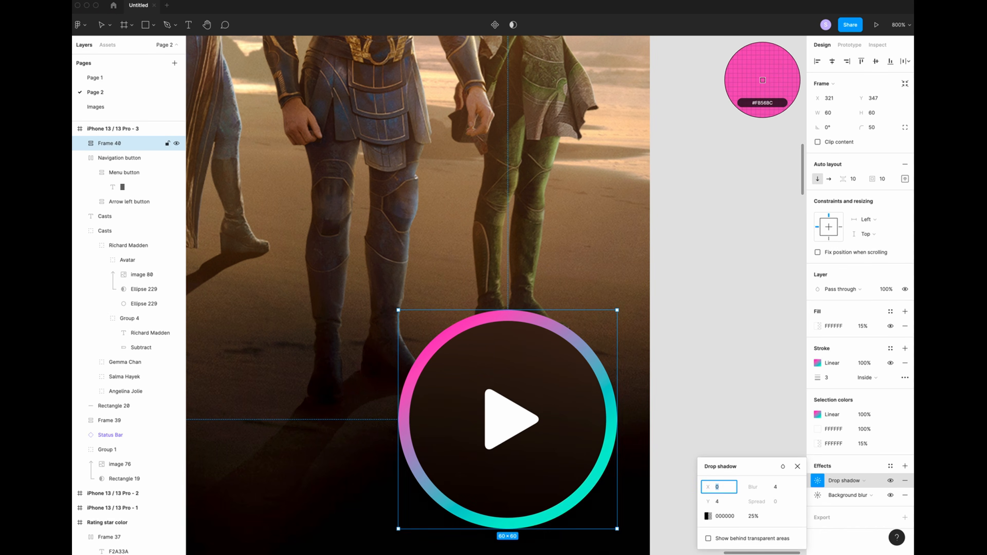
click(763, 80)
- Set the pink drop shadow's Y offset to -2 and its opacity to 25%
click(708, 501)
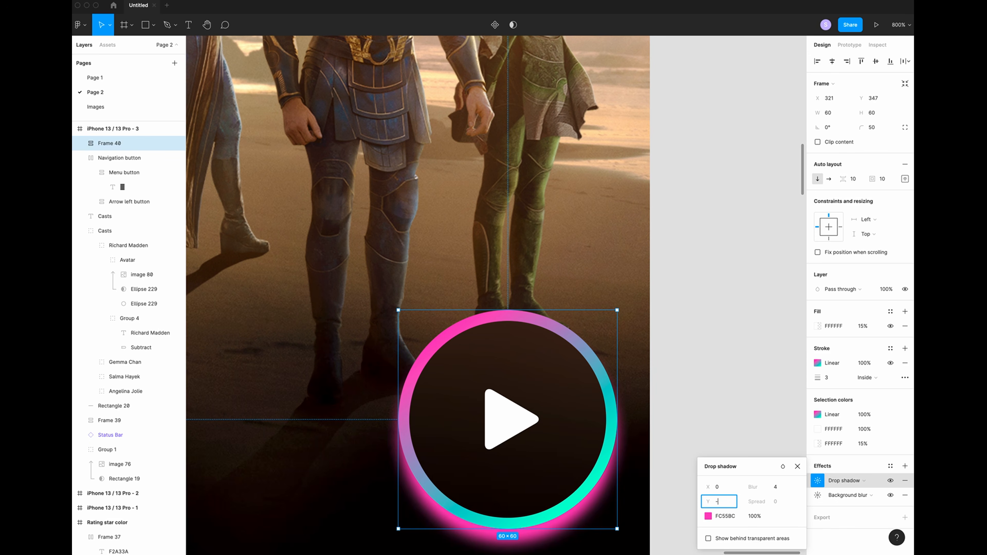
key(Return)
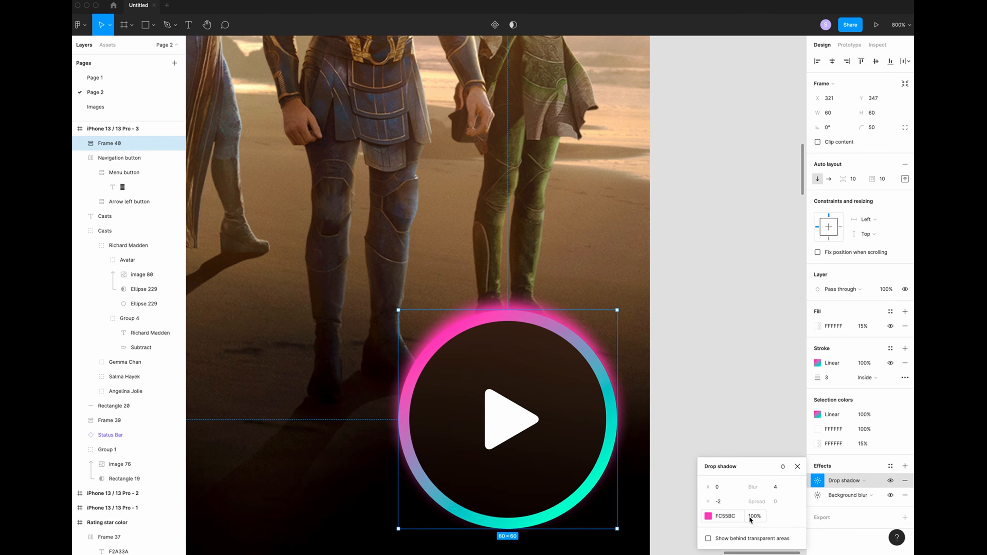
click(758, 517)
text(25)
key(Return)
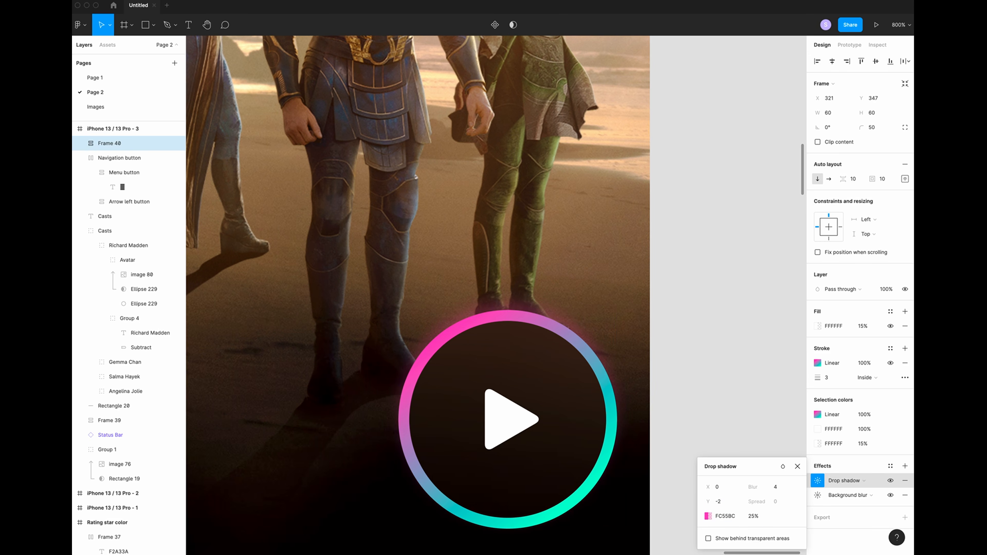
- Add a second drop shadow with a Y offset of 2 in teal 0BFBD3, sampled from the ring's lower edge
click(904, 466)
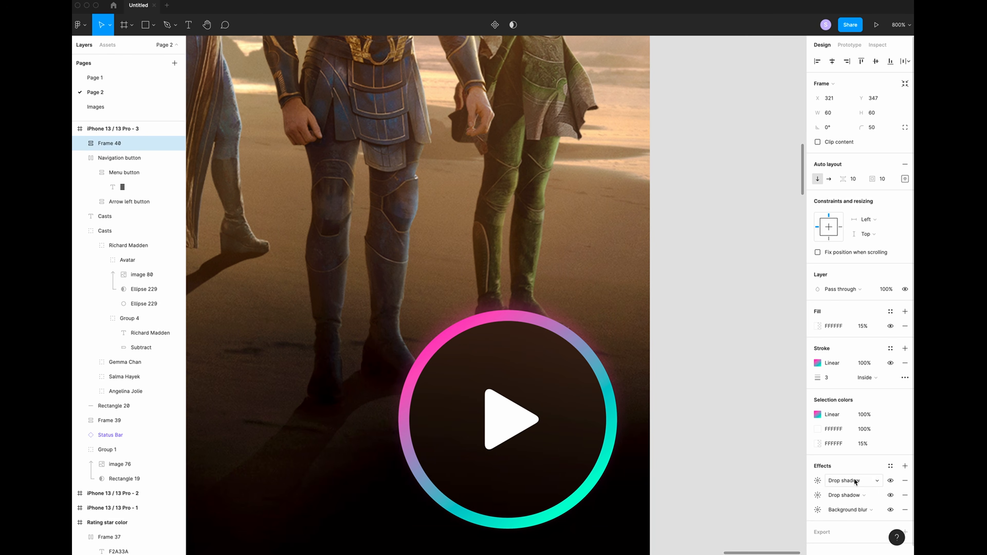
click(817, 481)
key(Tab)
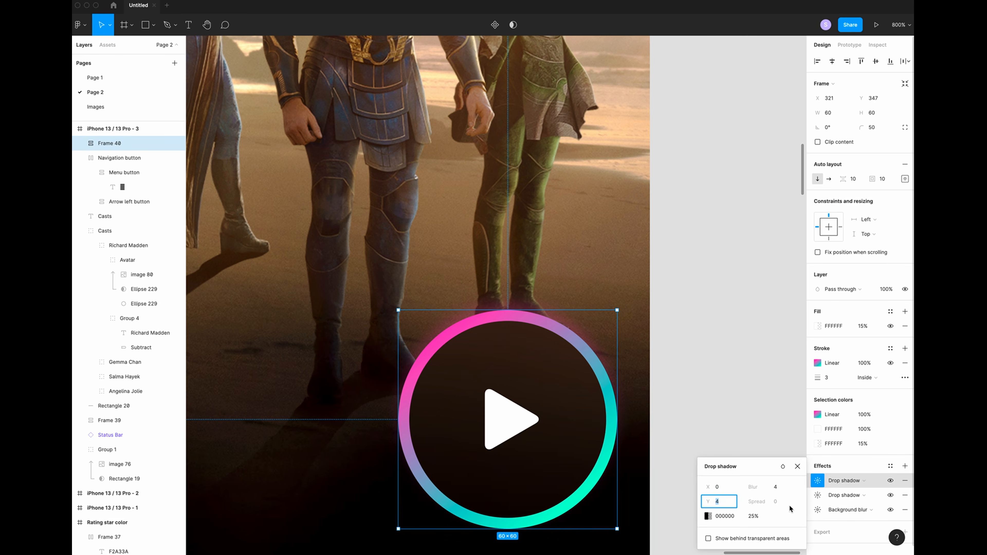
text(2)
click(708, 516)
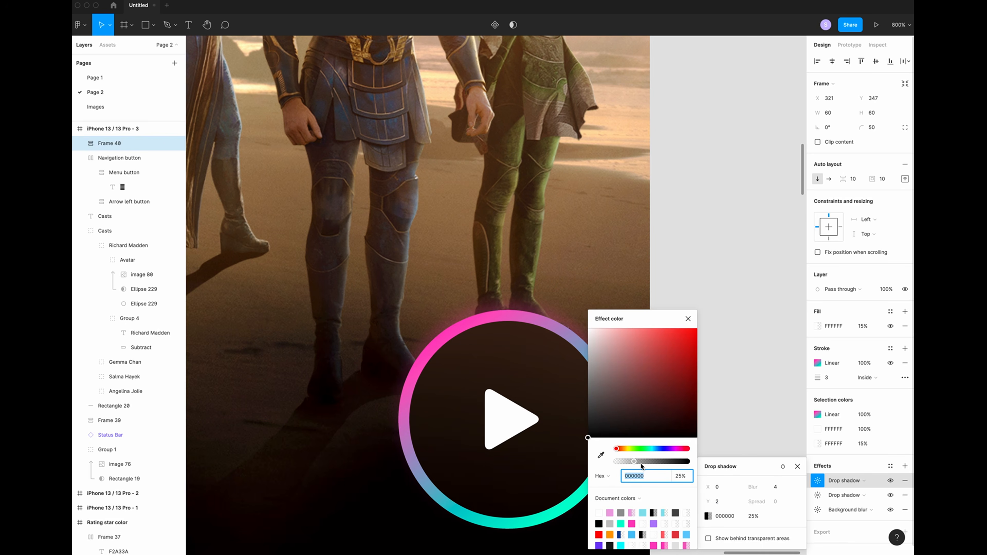
key(i)
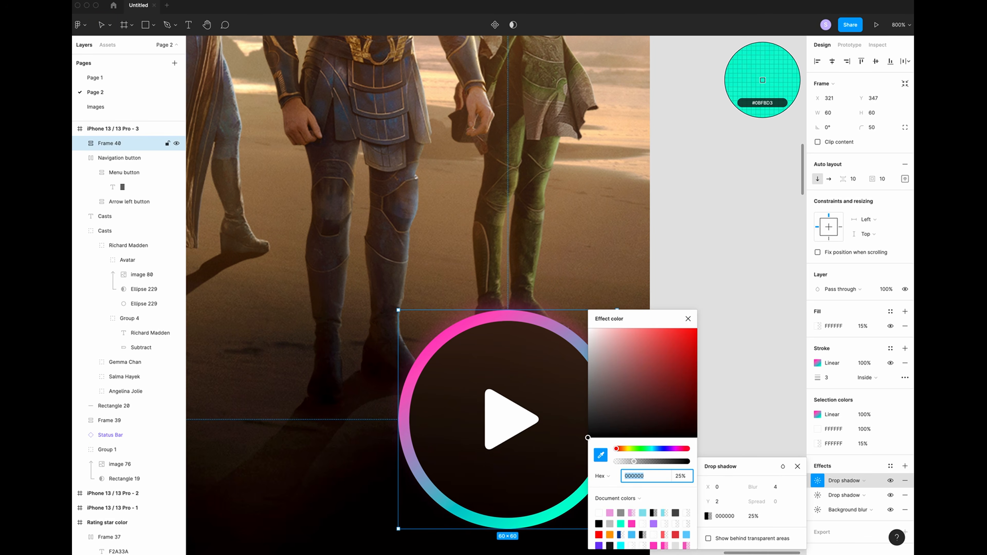
click(564, 514)
- Set the teal drop shadow's opacity to 25% and close the effect settings
click(683, 481)
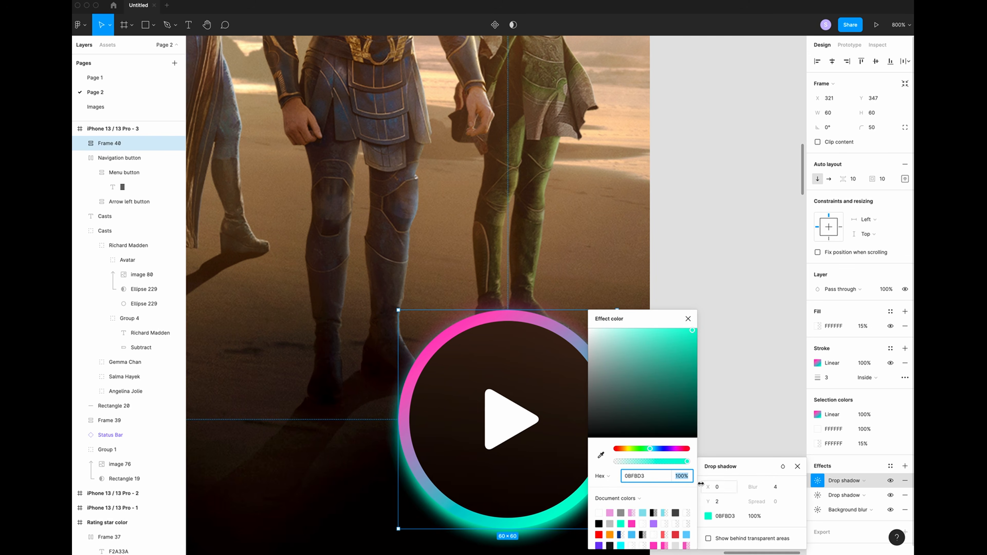
text(25)
key(Return)
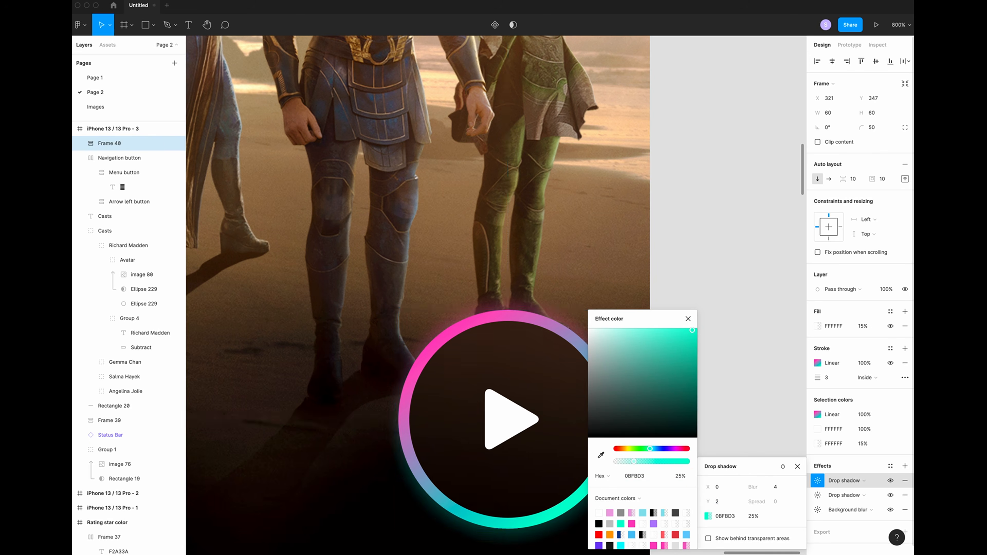
click(690, 323)
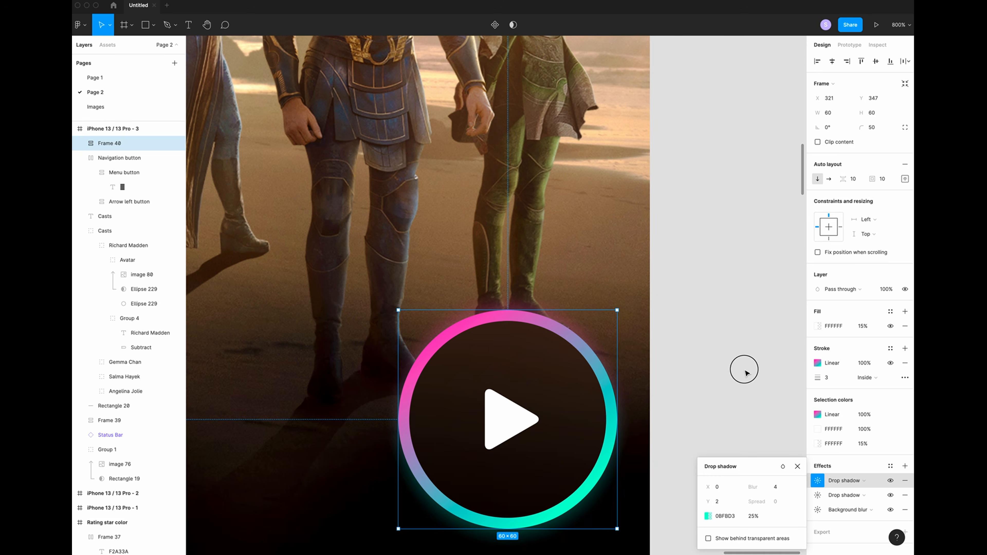
click(745, 372)
- Draw an ellipse about 44 by 48 on the empty canvas beside the play button
scroll(527, 366, left, 1)
click(527, 366)
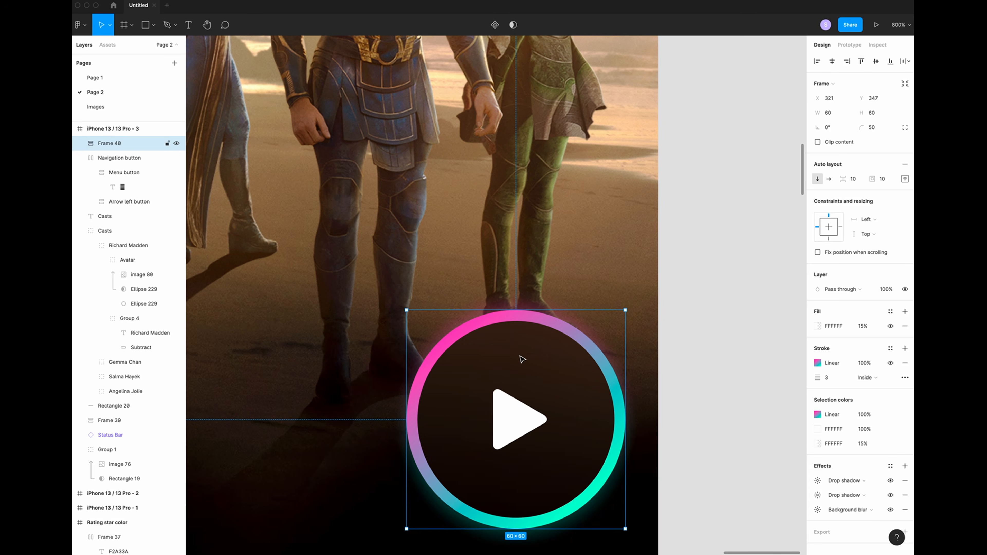
scroll(517, 350, right, 5)
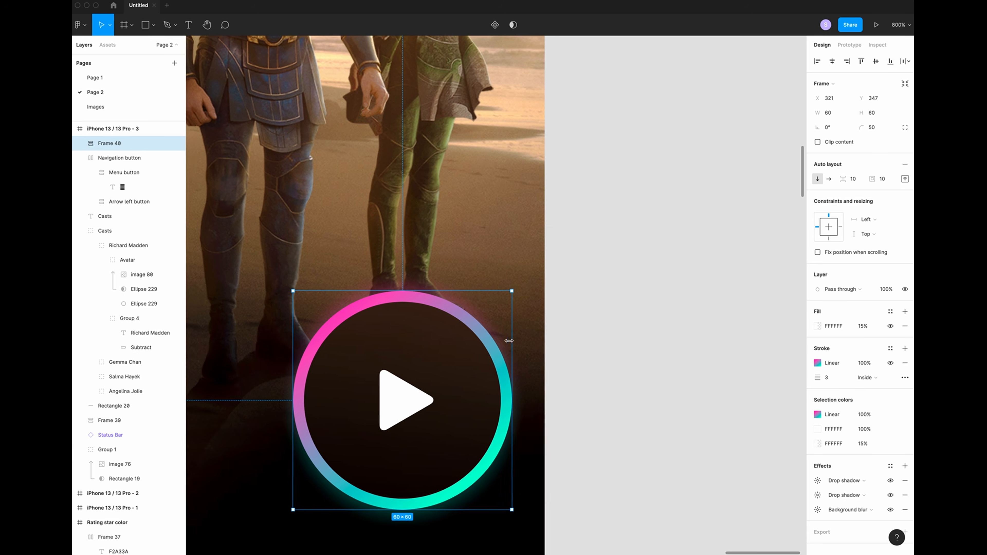
key(o)
drag(582, 302, 742, 477)
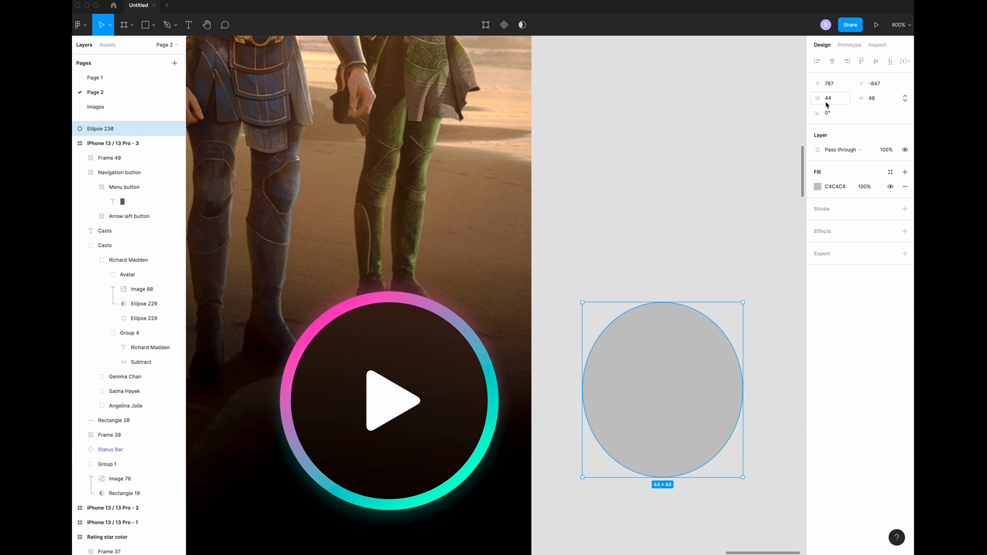
- Resize the new ellipse to a 60 by 60 circle
click(830, 100)
text(60)
key(Tab)
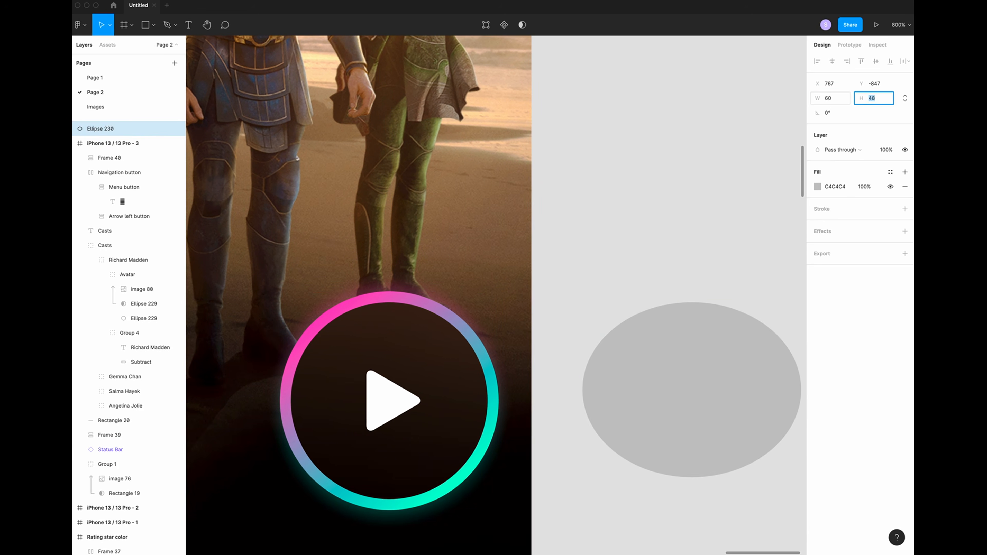
key(Return)
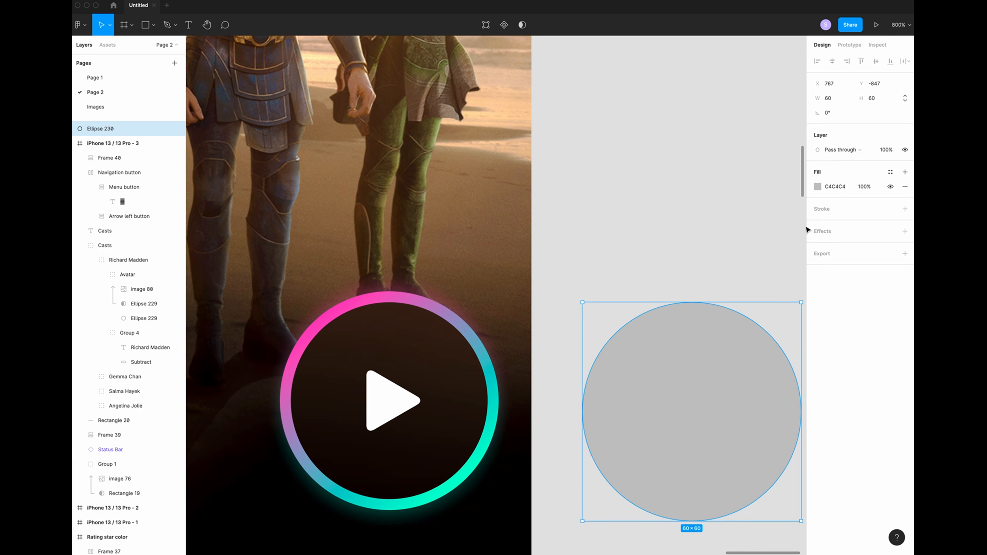
- Change the circle's fill to a linear gradient and set its start stop to pink F957BC, sampled from the ring's upper edge
click(817, 187)
click(712, 188)
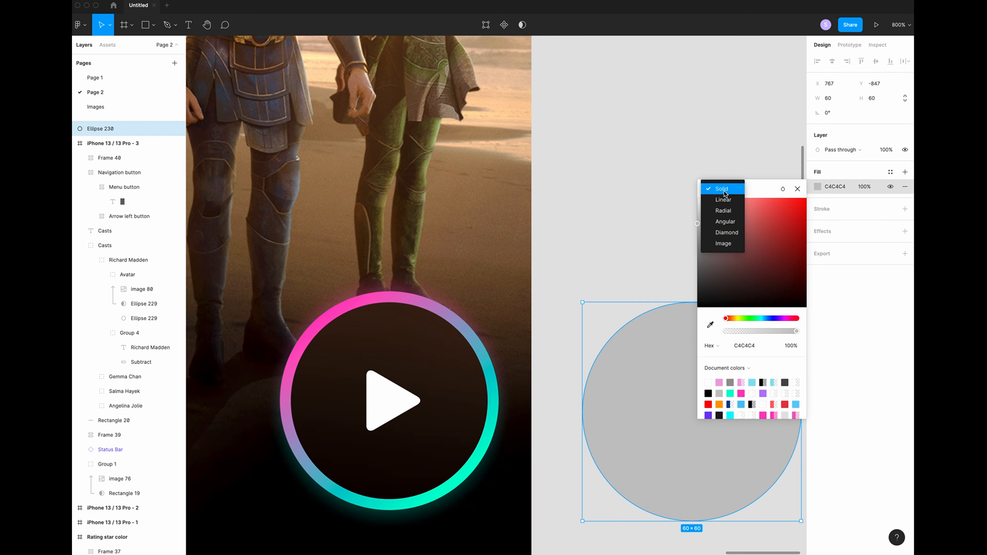
click(722, 198)
scroll(670, 223, right, 3)
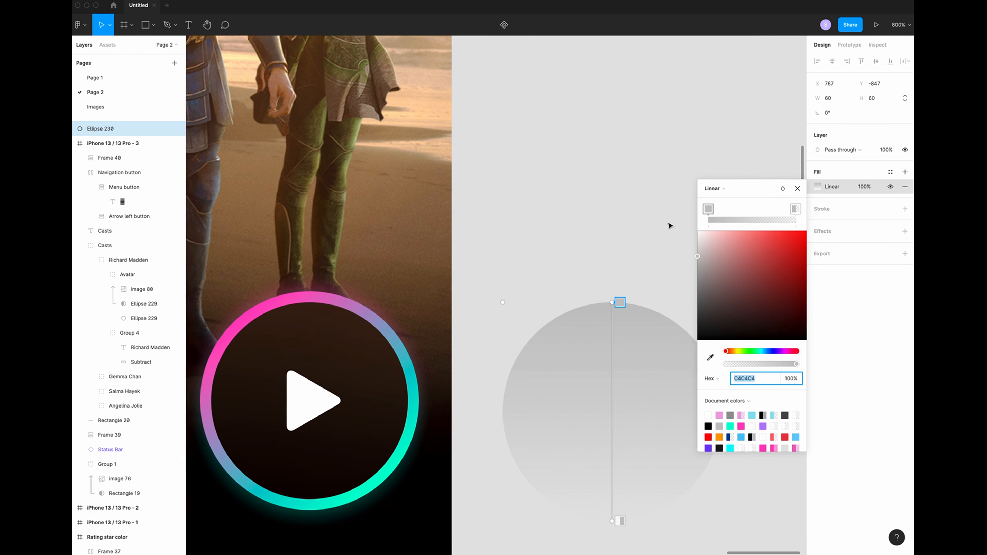
click(615, 302)
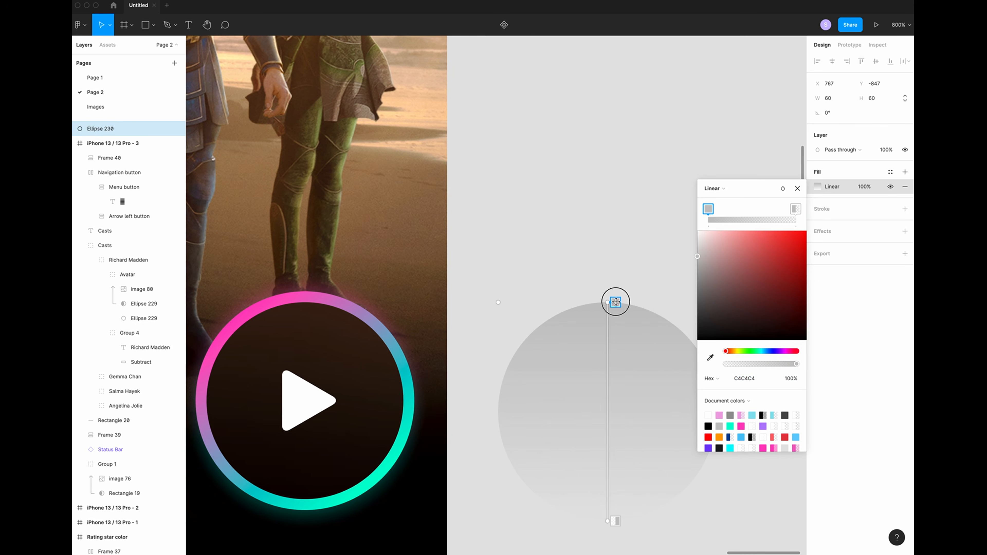
key(i)
click(246, 321)
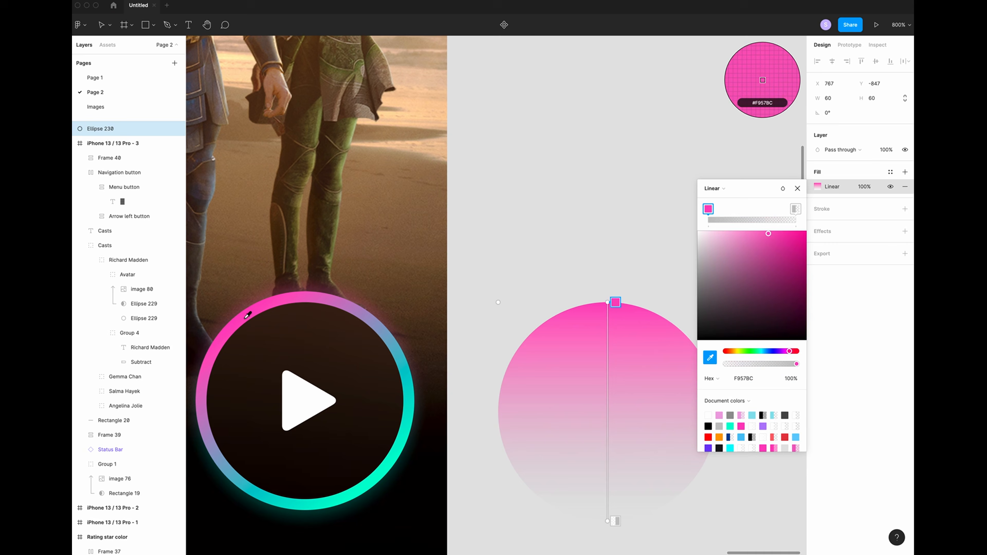
- Set the gradient's end stop to teal 0EF8D3, sampled from the ring's lower edge
click(614, 525)
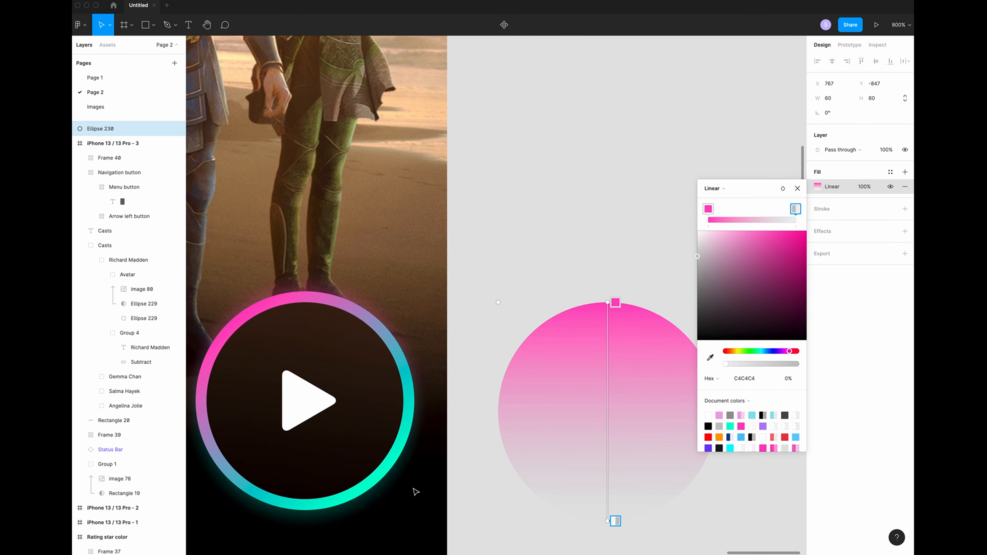
key(i)
click(381, 478)
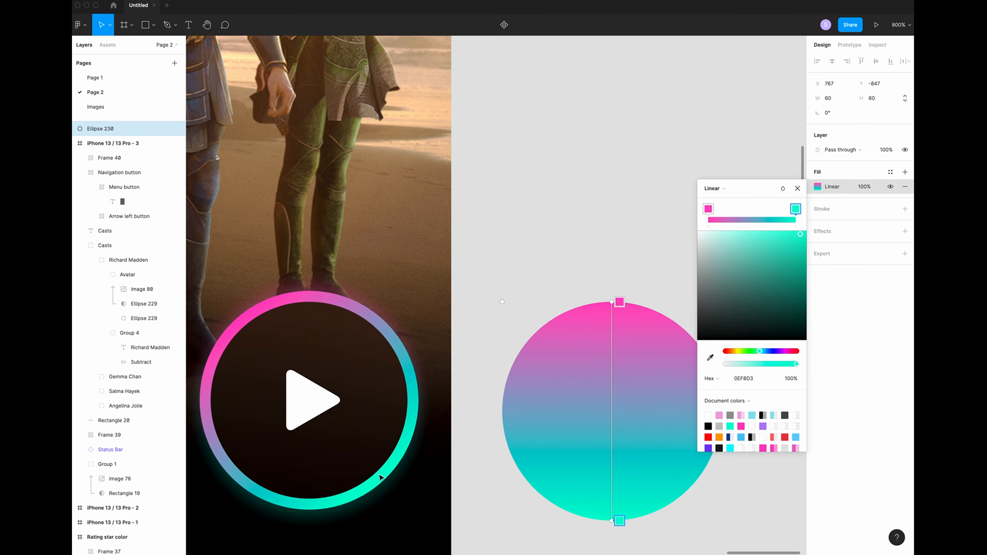
- Angle the circle's gradient diagonally, from pink at its upper left to teal at its lower right, and close the fill settings
scroll(618, 305, right, 3)
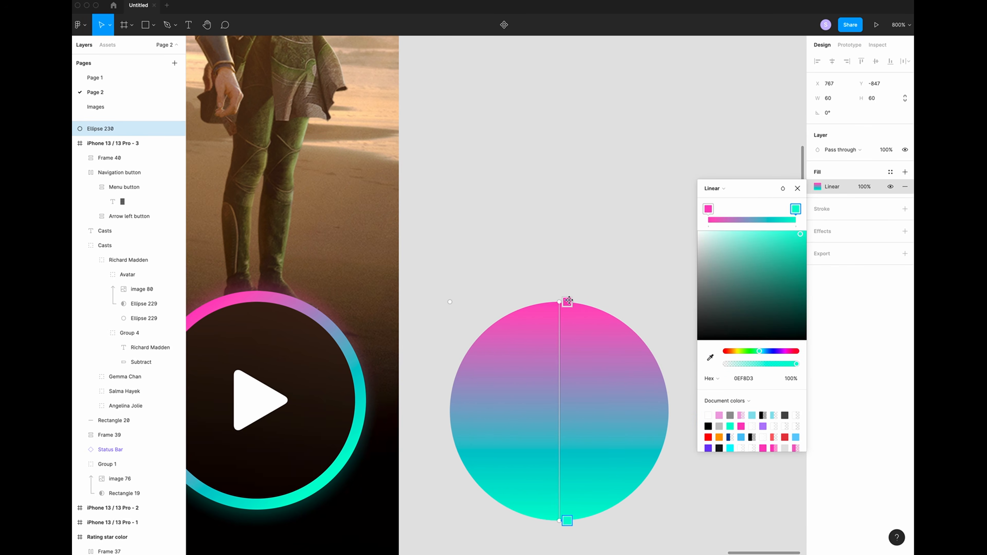
drag(561, 303, 492, 322)
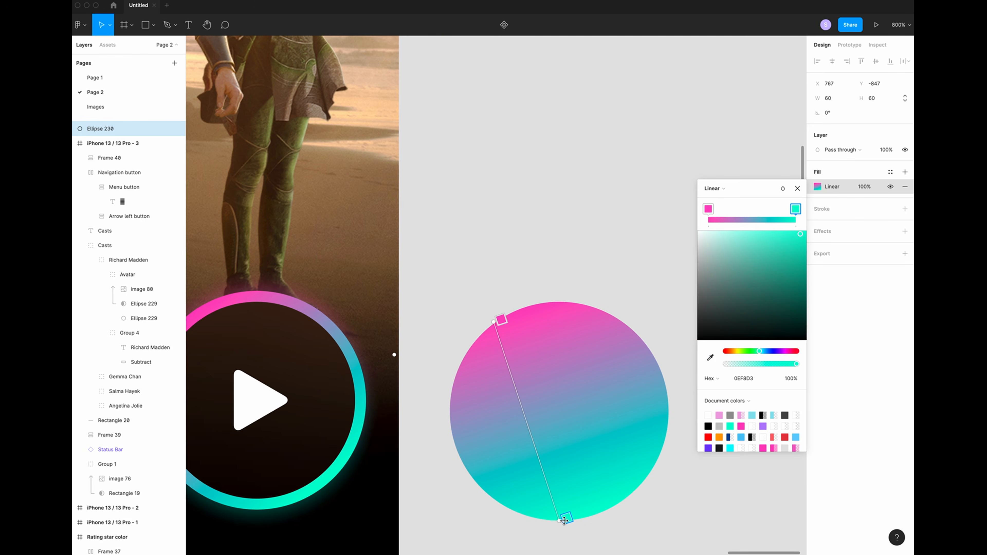
drag(565, 521, 621, 488)
drag(560, 521, 638, 491)
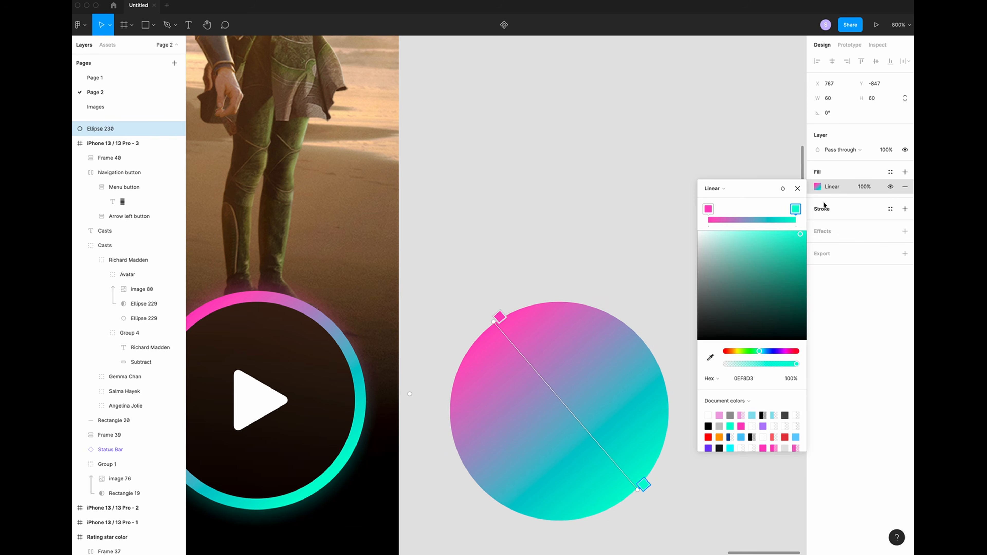
click(797, 188)
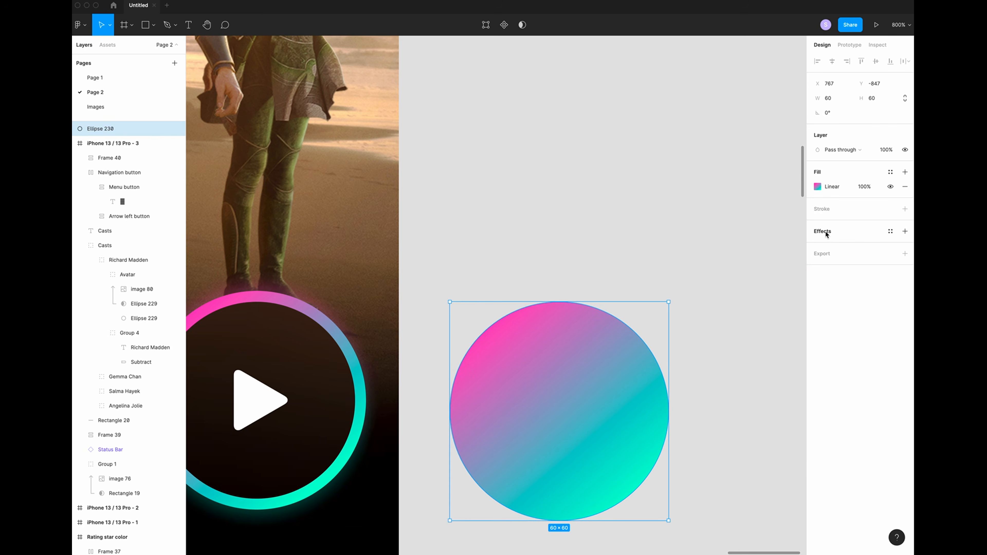
- Add a layer blur effect to the gradient circle with a blur radius of 40
click(905, 230)
click(839, 245)
click(843, 256)
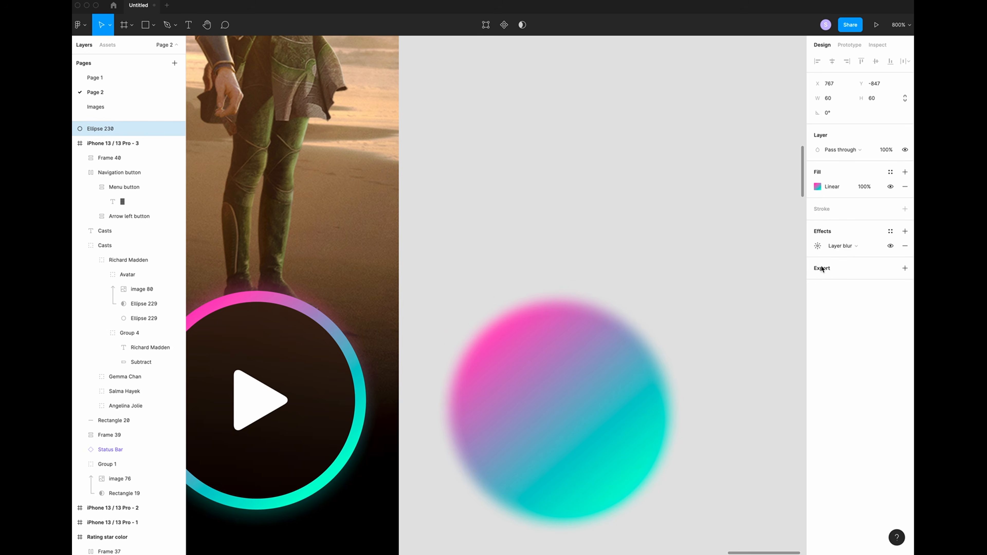
click(818, 247)
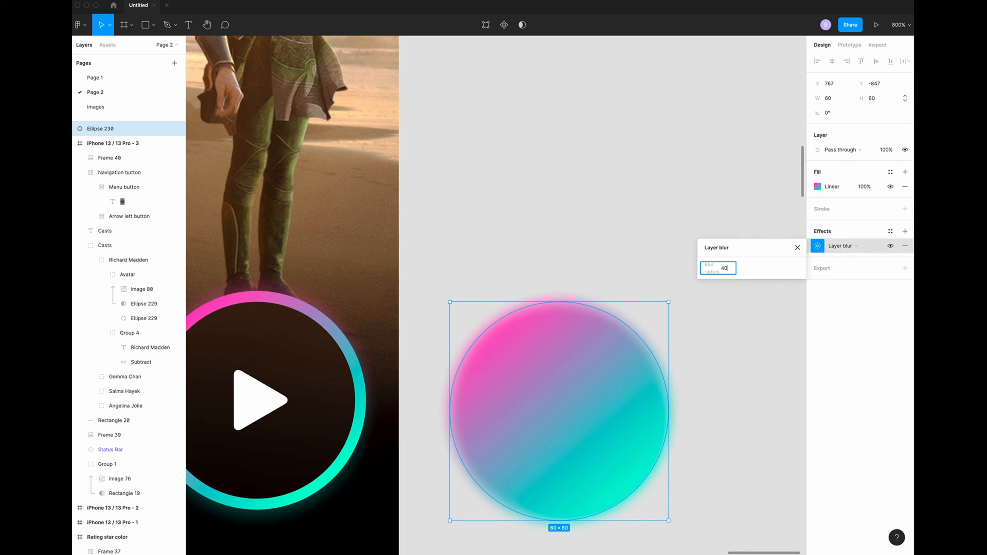
key(Return)
- Move the blurred circle over the play button in the phone frame, at X 321, Y 344
scroll(546, 271, left, 1)
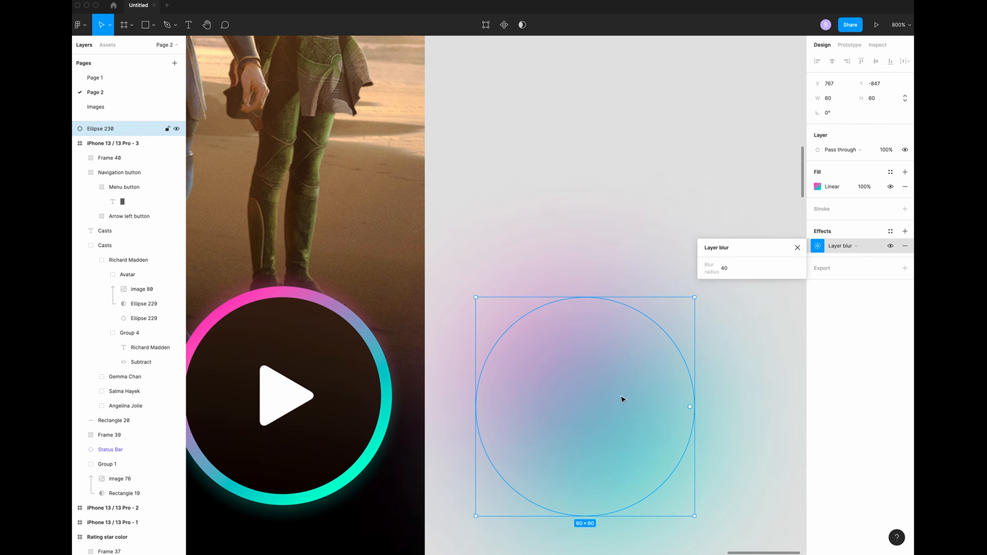
scroll(439, 282, left, 1)
drag(547, 370, 344, 367)
scroll(531, 363, left, 1)
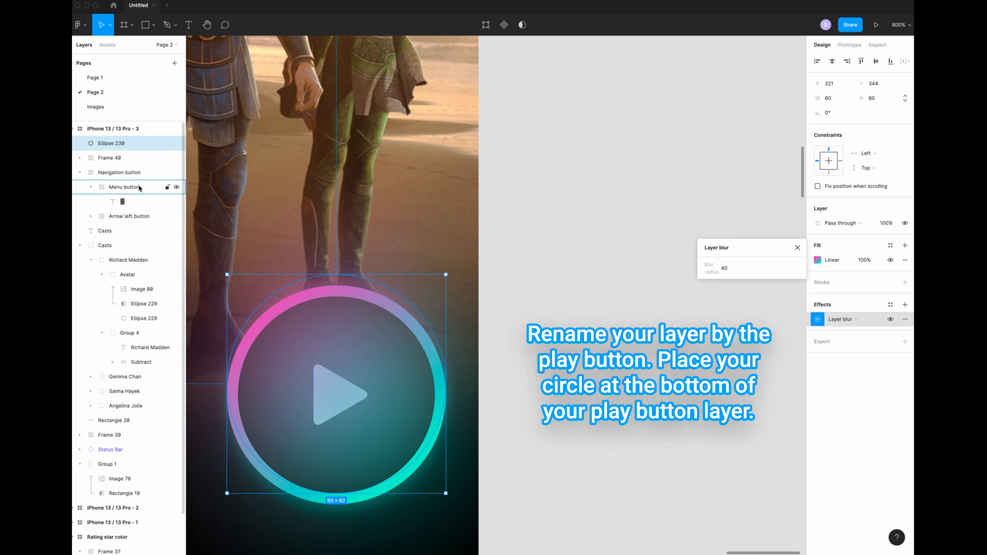
- Rename the play button's layer, Frame 40, as "Play button"
double_click(109, 158)
text(Play button)
key(Return)
click(80, 158)
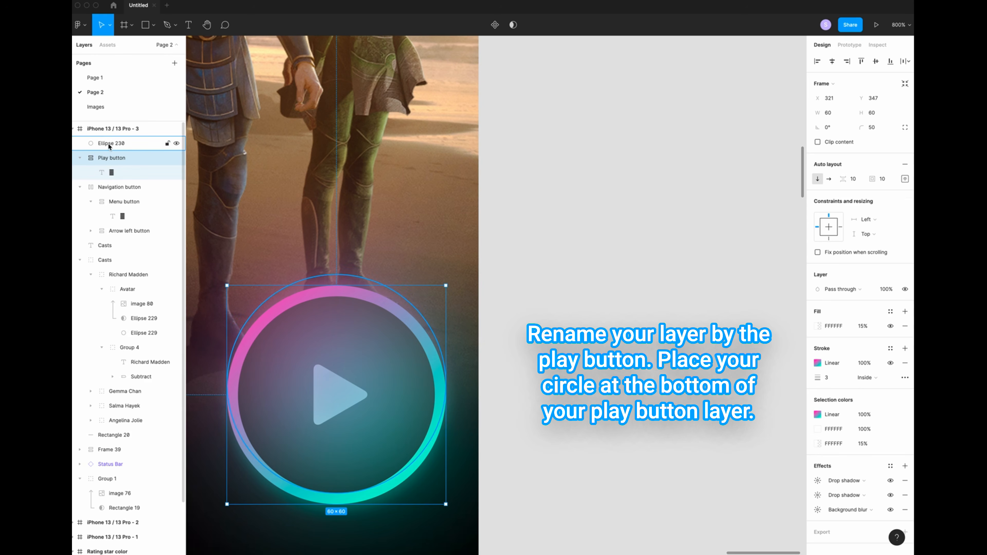
- Place the blurred circle's layer beneath the Play button layer and align it behind the button at X 321, Y 347
drag(109, 147, 108, 180)
click(549, 346)
scroll(549, 346, left, 2)
key(super+minus)
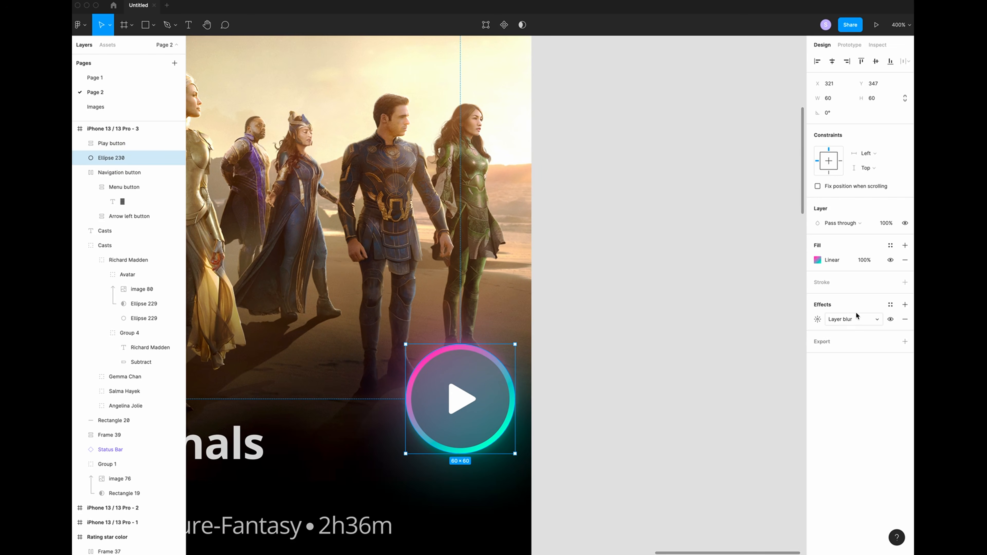
- Set the blurred circle's gradient fill opacity to 50%
click(869, 261)
text(50)
key(Return)
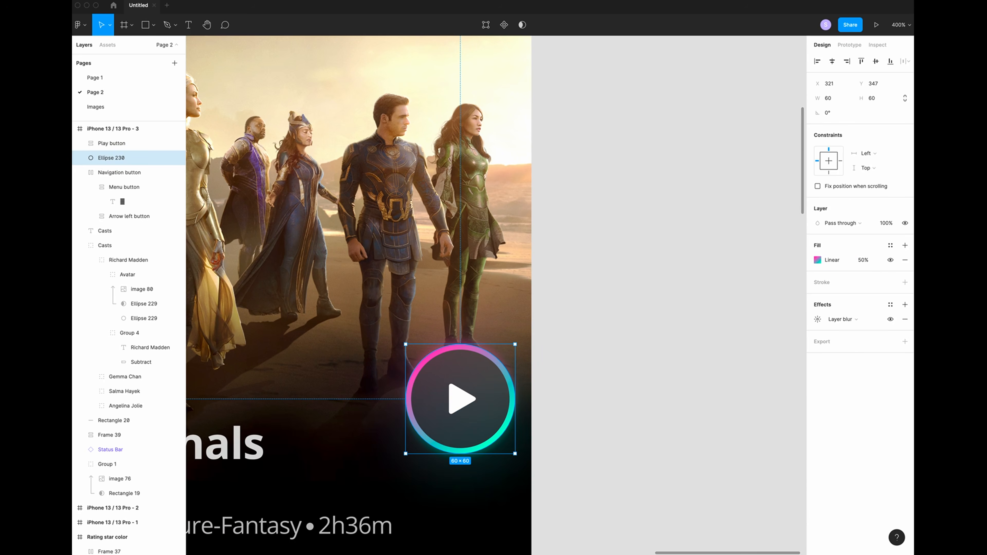